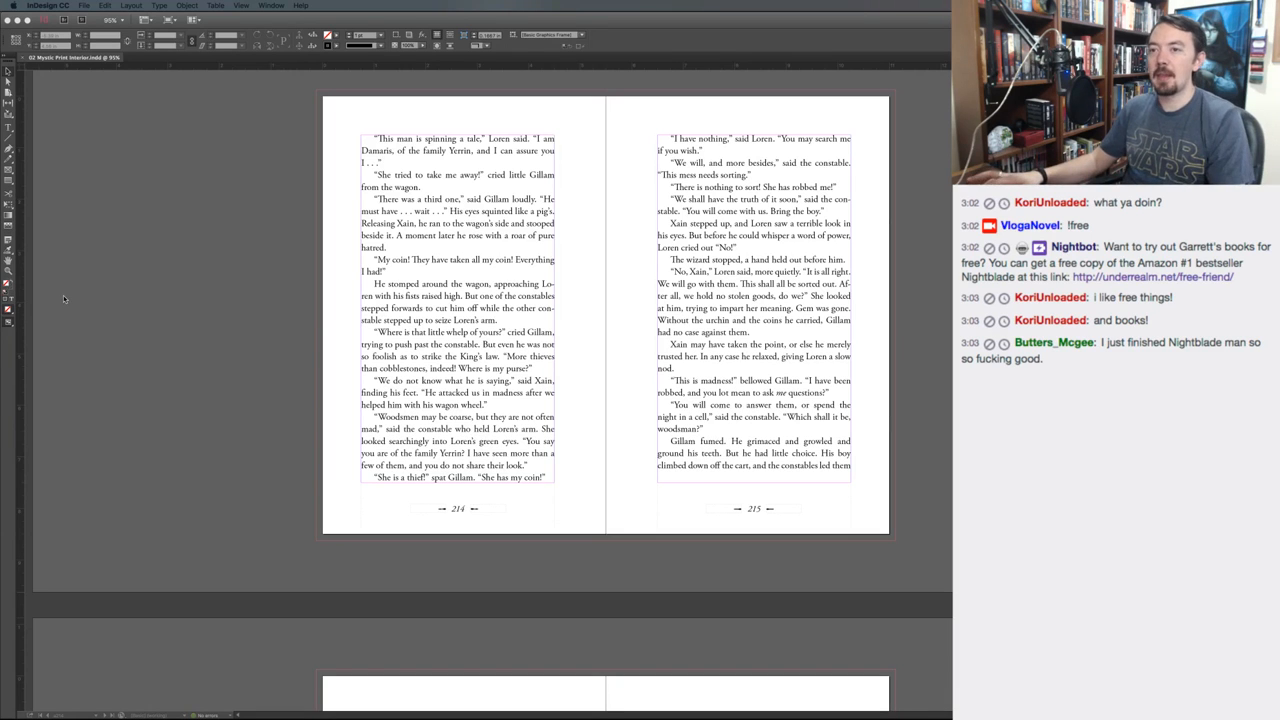
# Switch to Chrome, look up define:magick in a new tab, and expand the full definition with word origin and usage
pyautogui.press('super+Tab')
pyautogui.press('super+Tab')
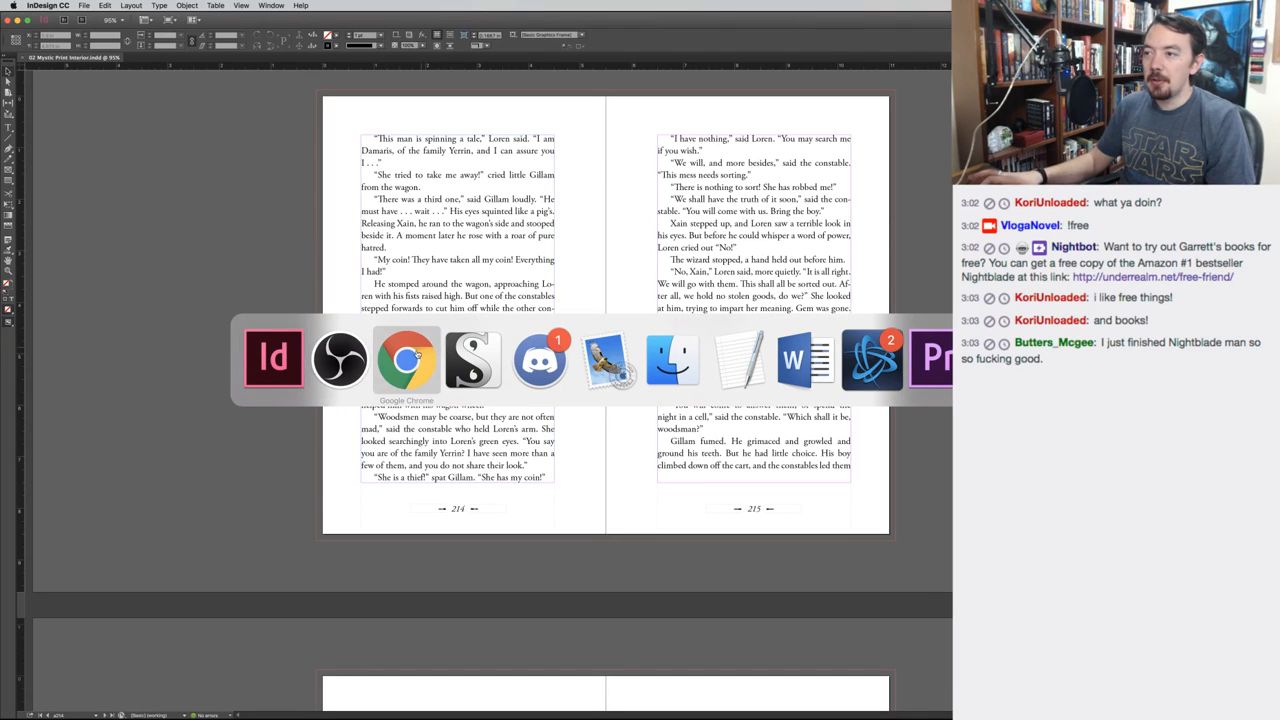
pyautogui.press('super+t')
pyautogui.write('define:magick')
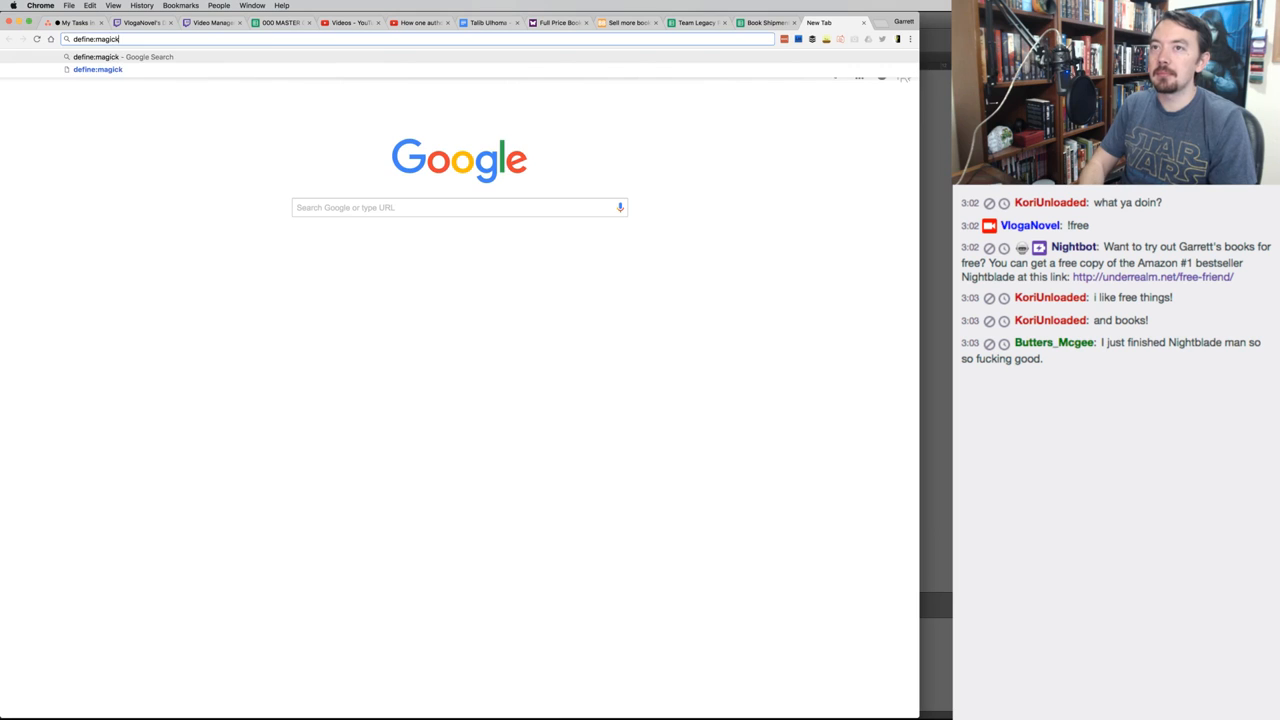
pyautogui.press('Return')
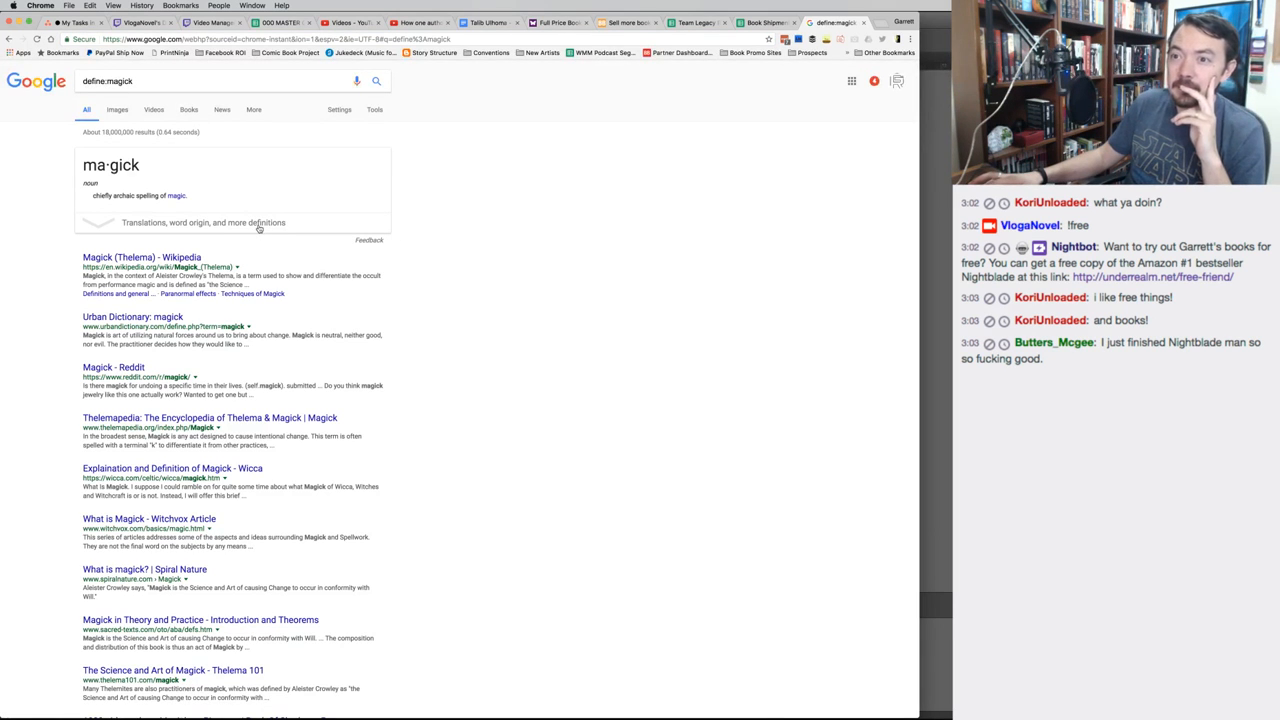
pyautogui.click(258, 223)
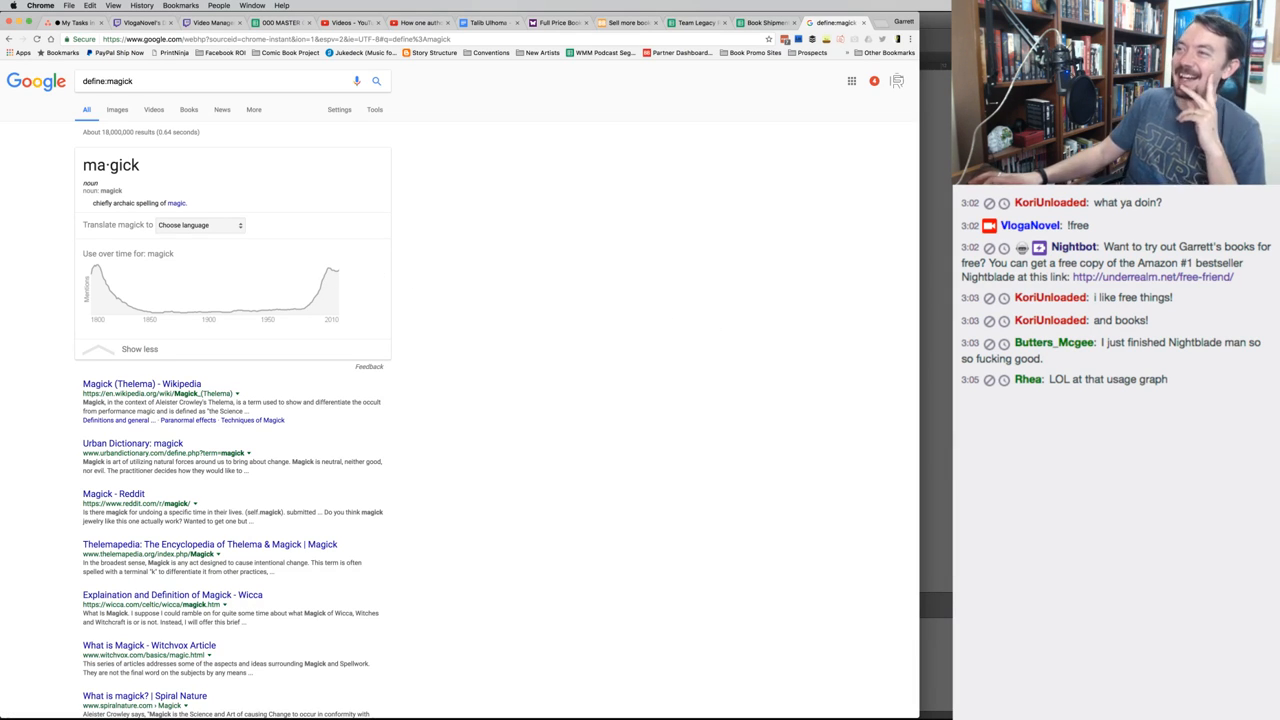
# Return to InDesign and search the Mystic print interior document for "magics" in the forward and backward directions
pyautogui.press('super+Tab')
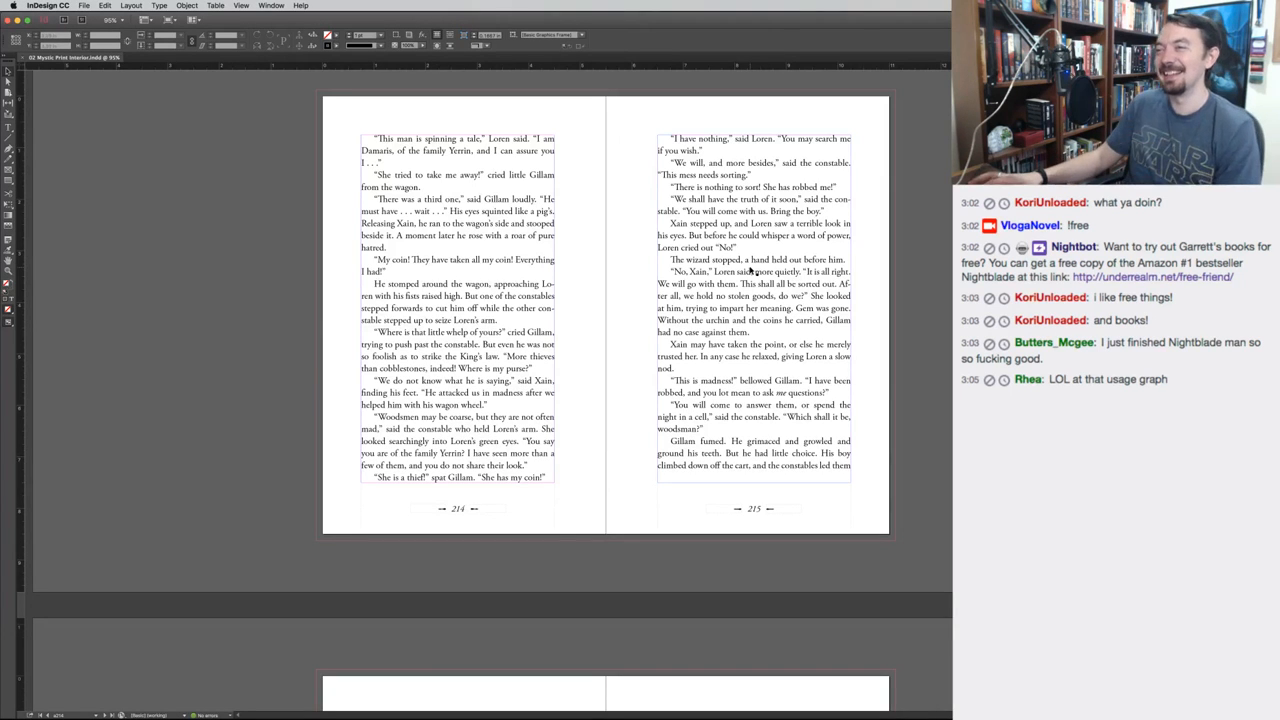
pyautogui.press('super+f')
pyautogui.write('magic')
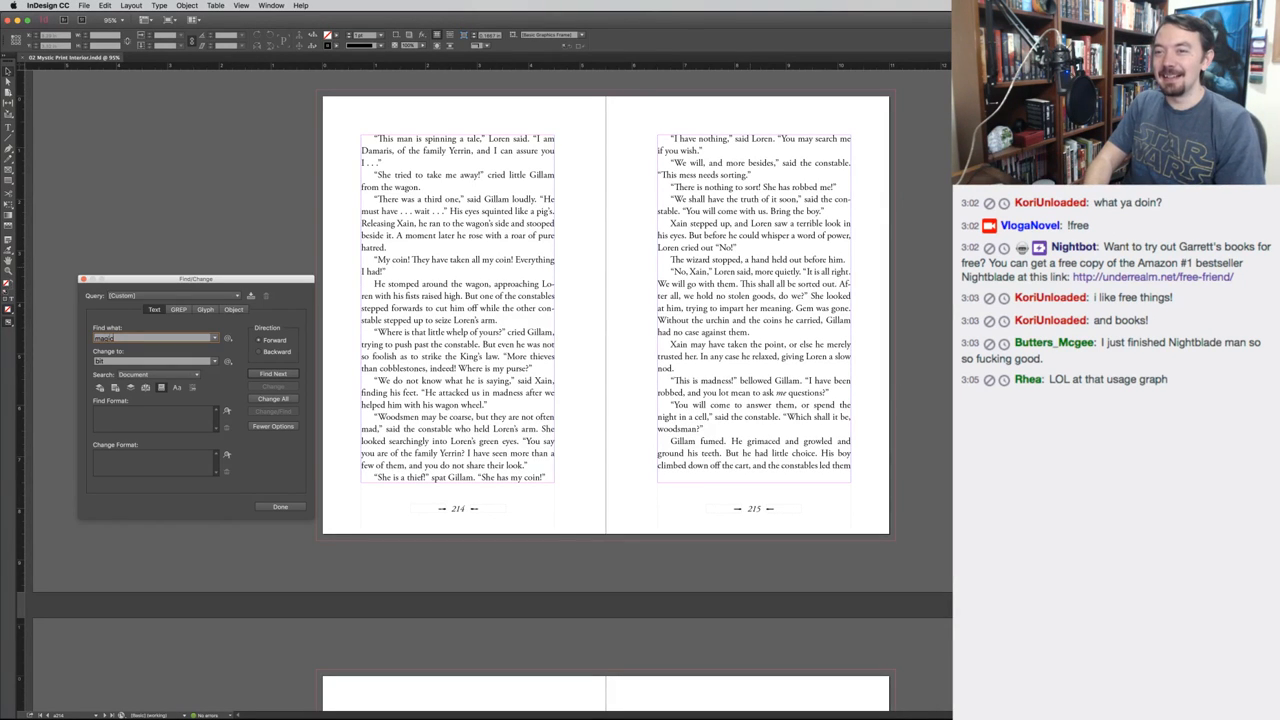
pyautogui.press('Return')
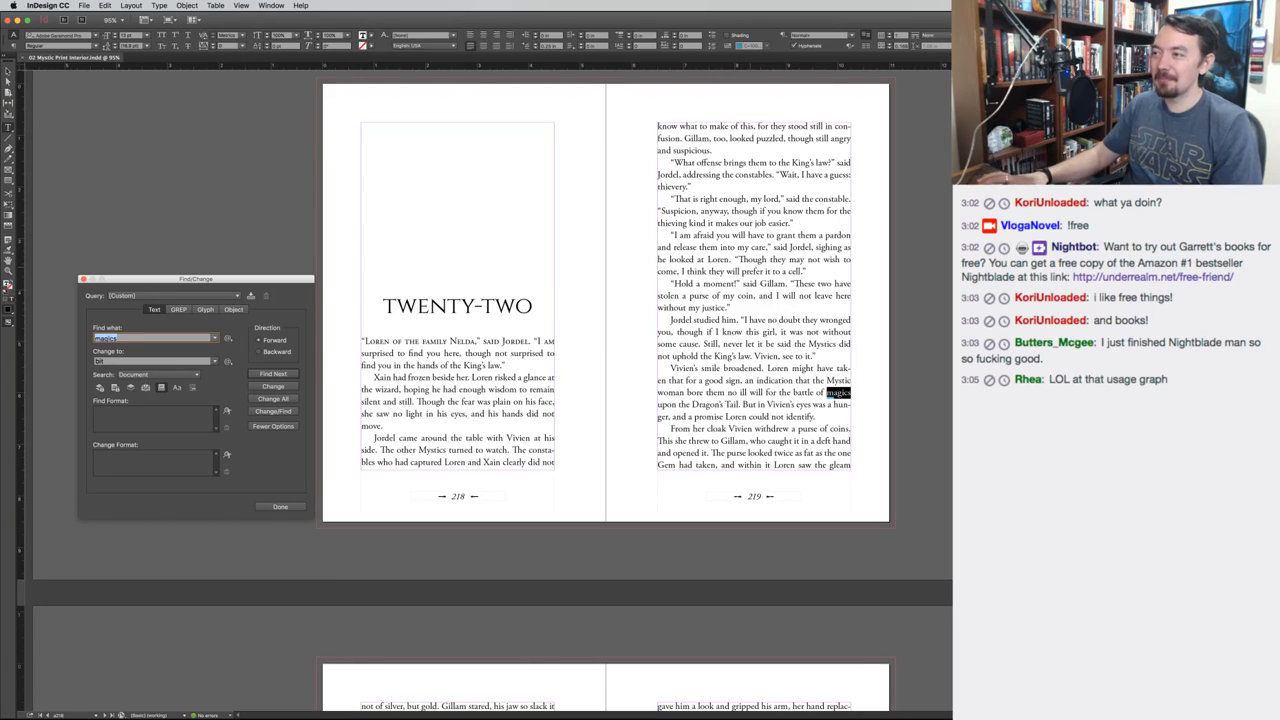
pyautogui.click(273, 375)
pyautogui.press('Return')
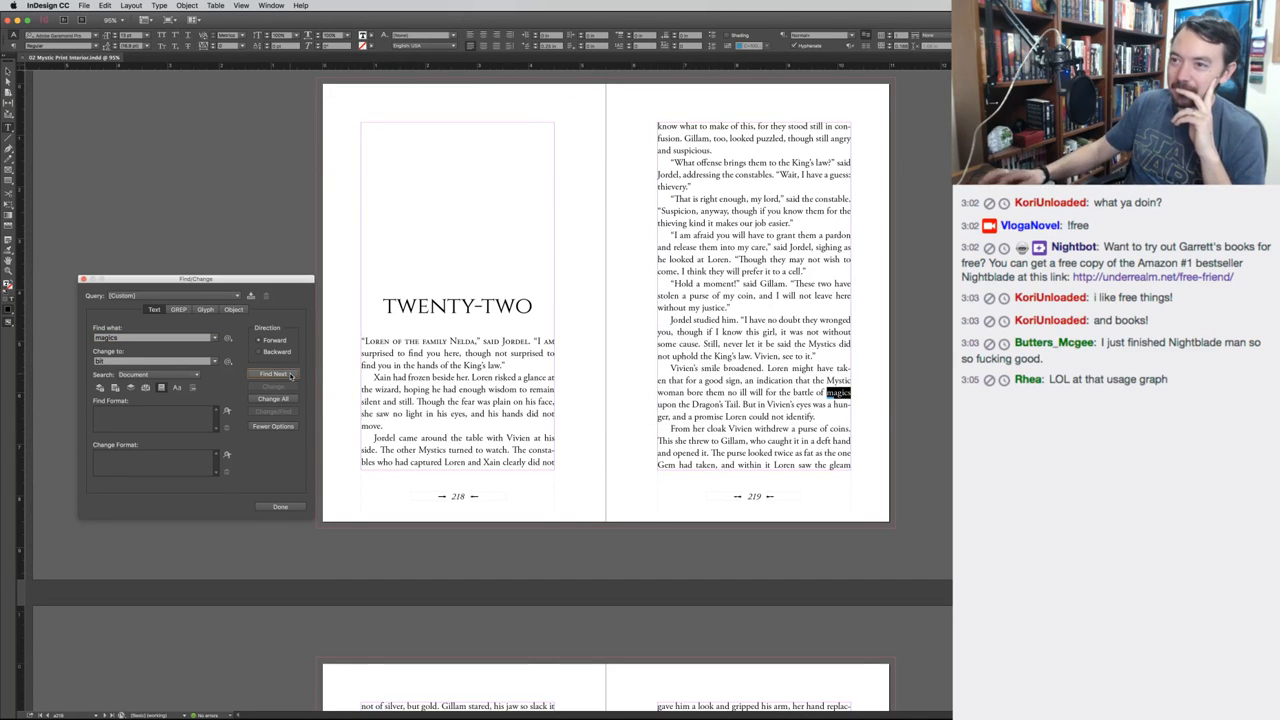
pyautogui.click(259, 353)
pyautogui.click(273, 374)
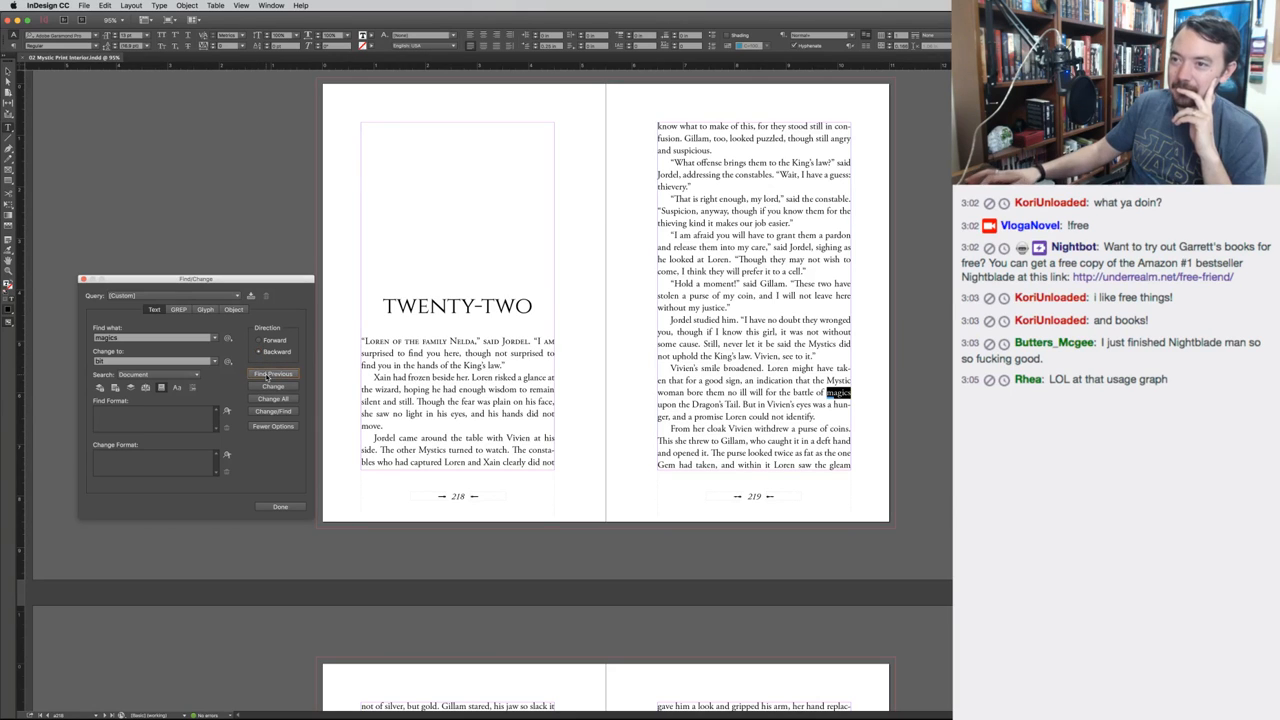
pyautogui.click(259, 341)
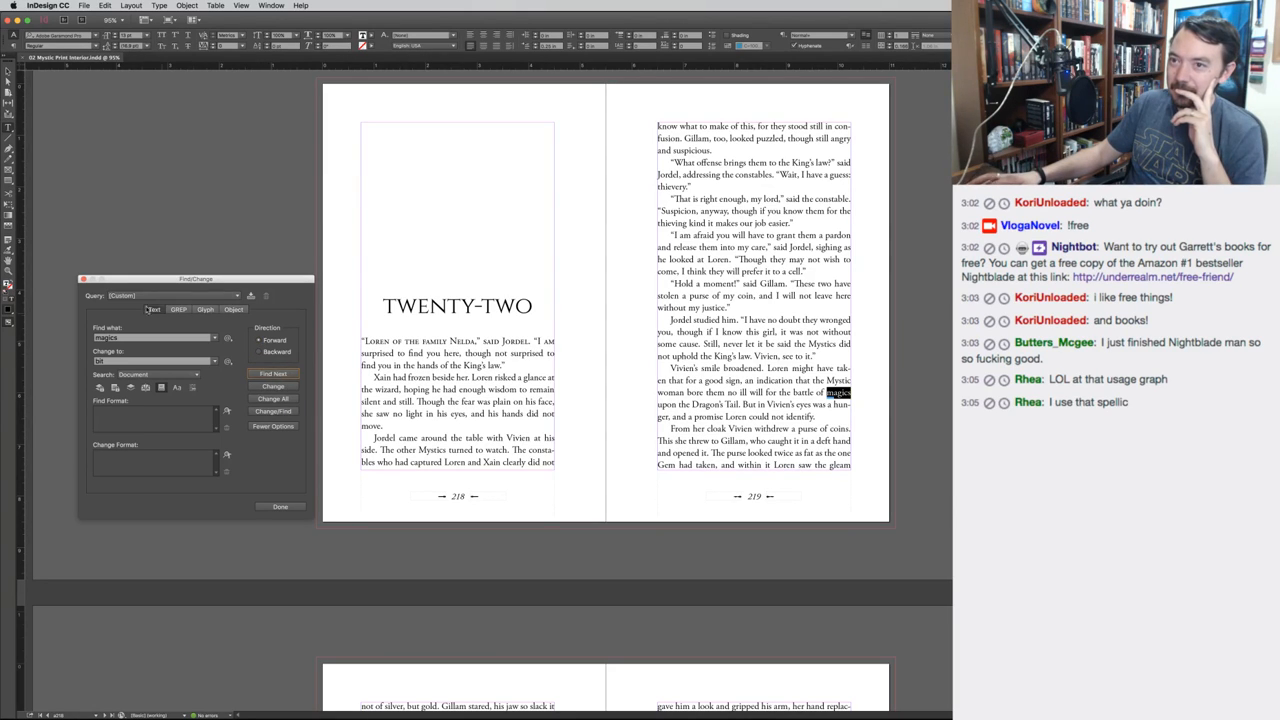
pyautogui.click(84, 279)
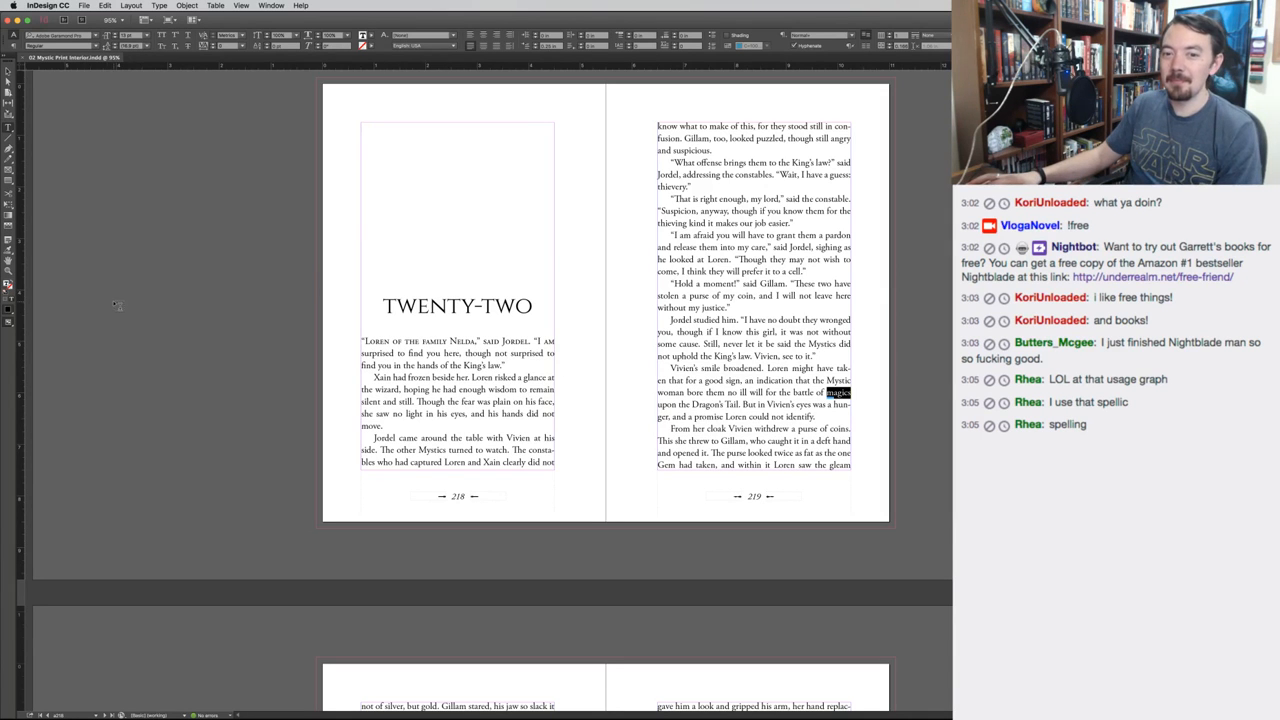
# Switch to Scrivener and open the recent project 01 Nightblade.scriv
pyautogui.press('super+Tab')
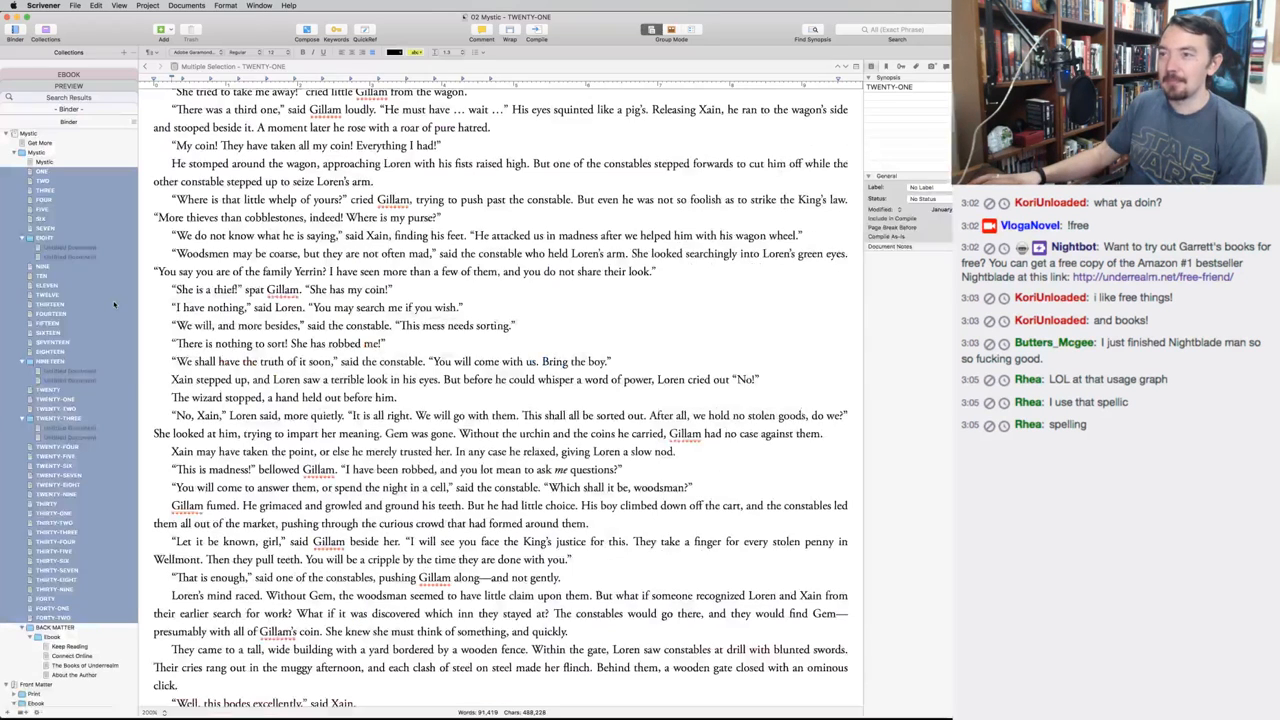
pyautogui.press('super+grave')
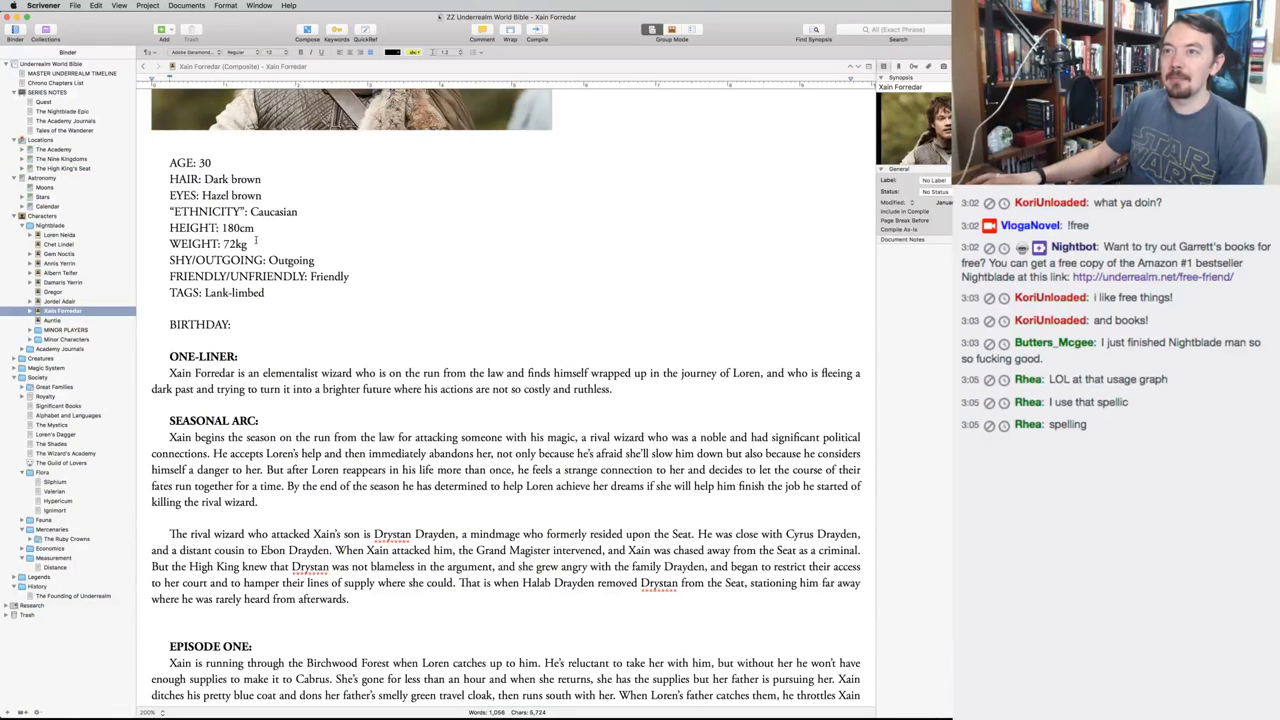
pyautogui.click(259, 5)
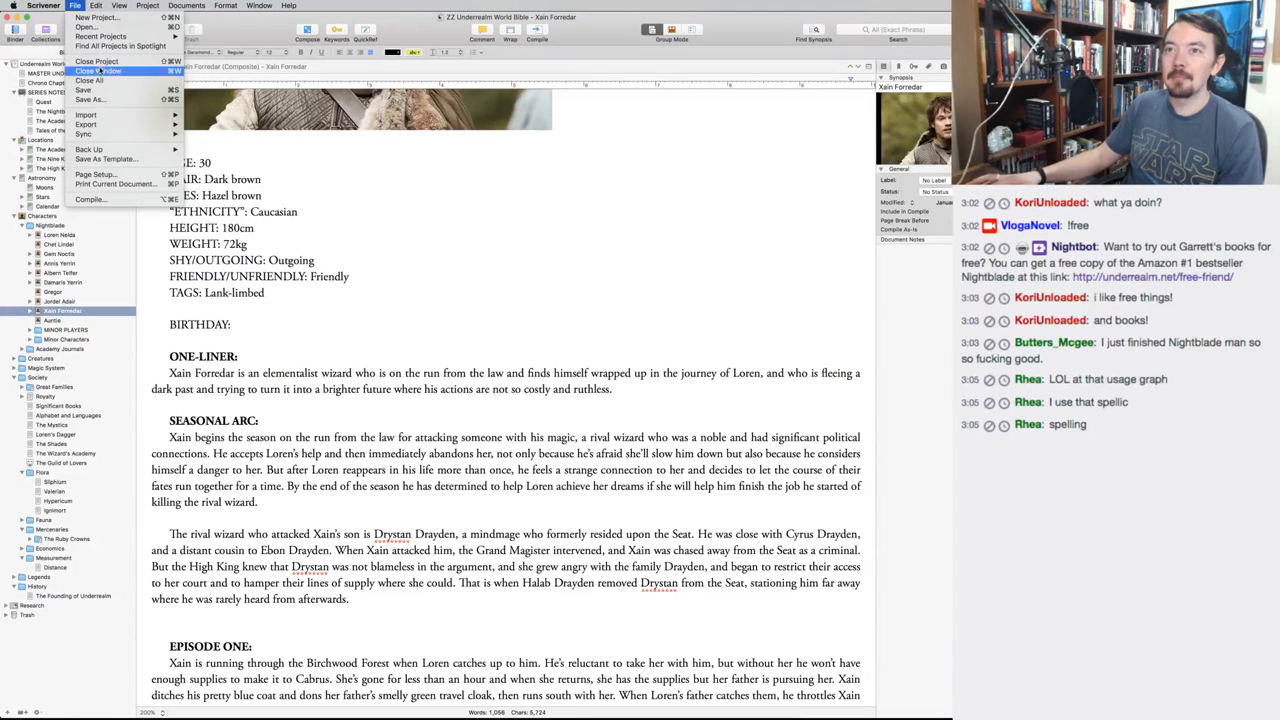
pyautogui.moveTo(103, 37)
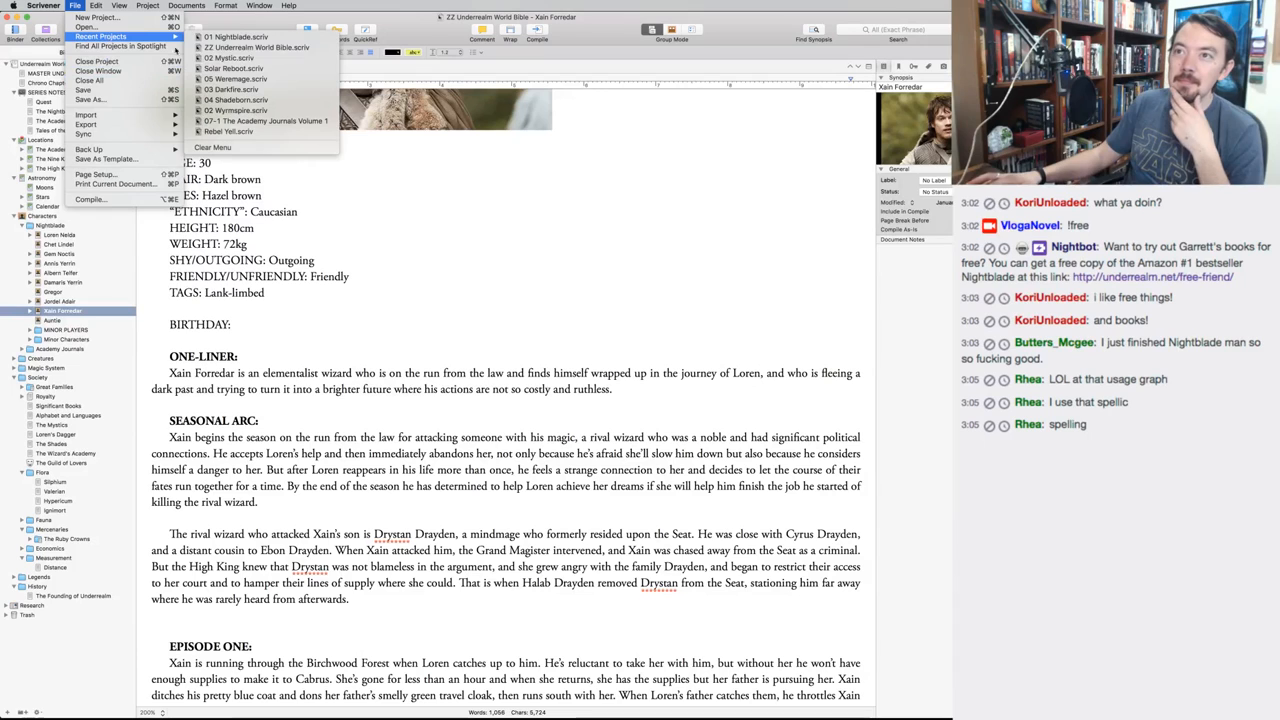
pyautogui.click(240, 42)
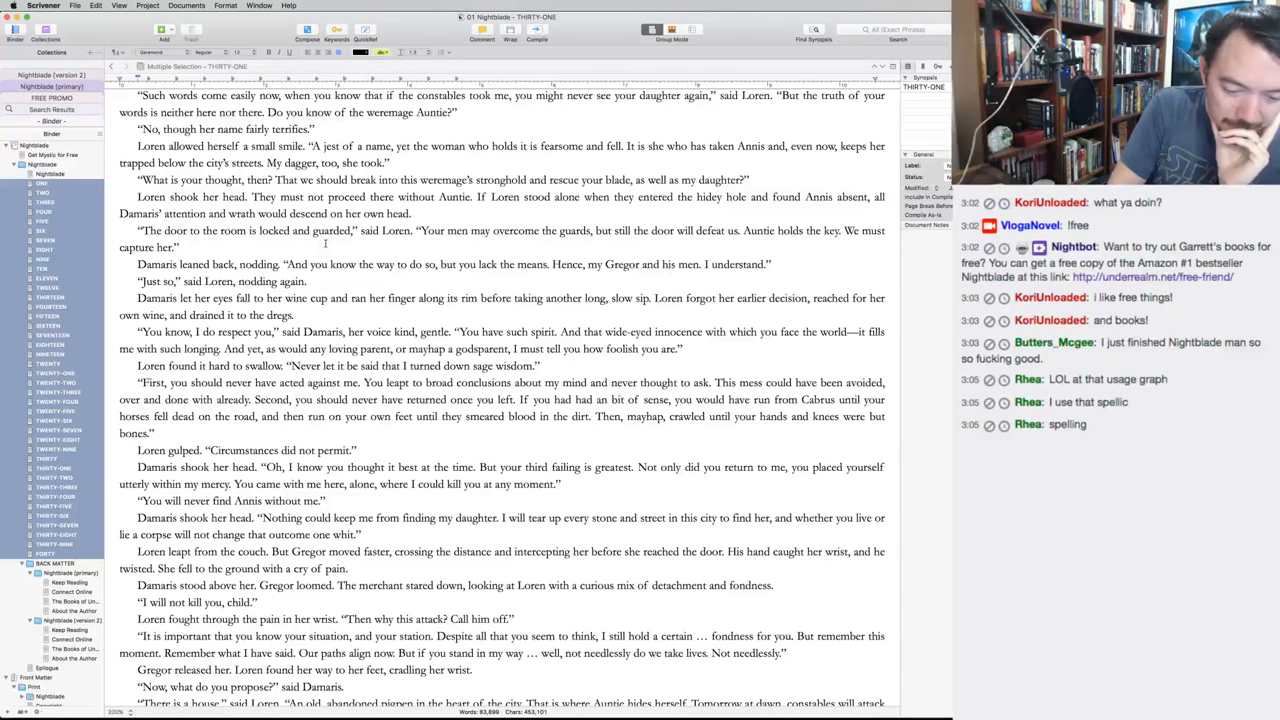
pyautogui.click(444, 279)
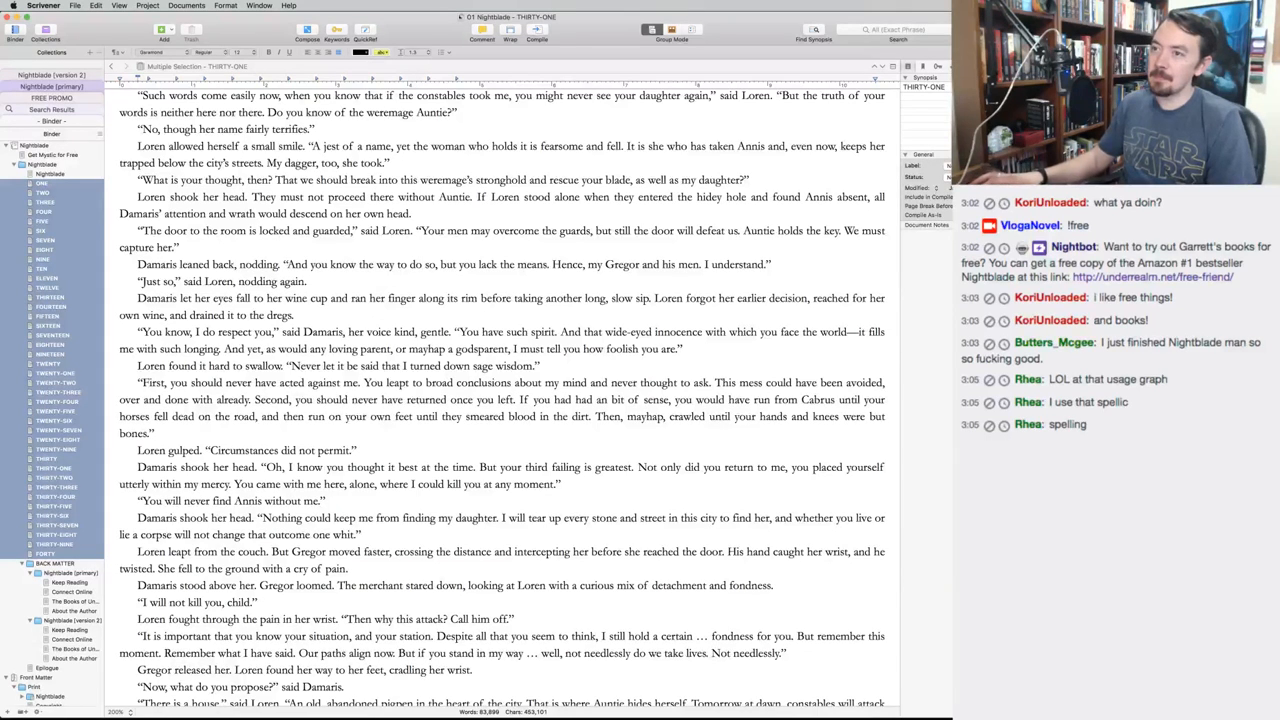
# Switch to Chrome and open the Underrealm stylesheet document in a new tab
pyautogui.press('super+Tab')
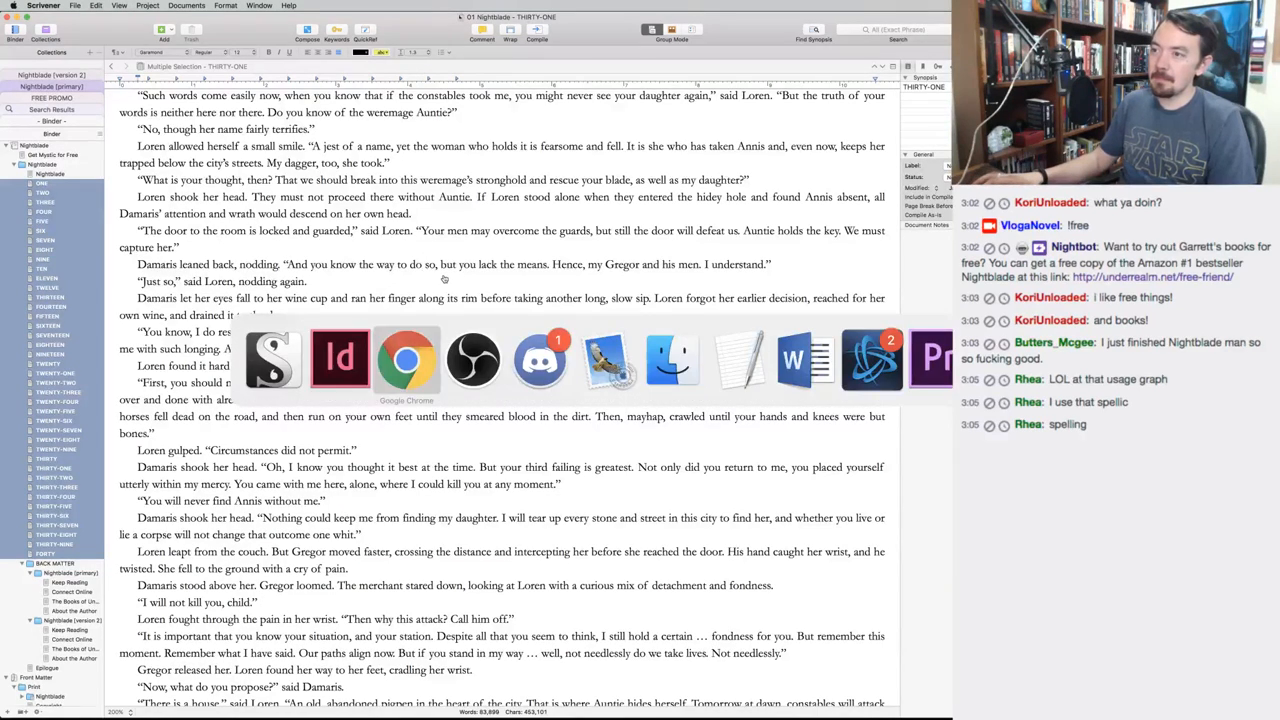
pyautogui.press('super+t')
pyautogui.write('stylesheet')
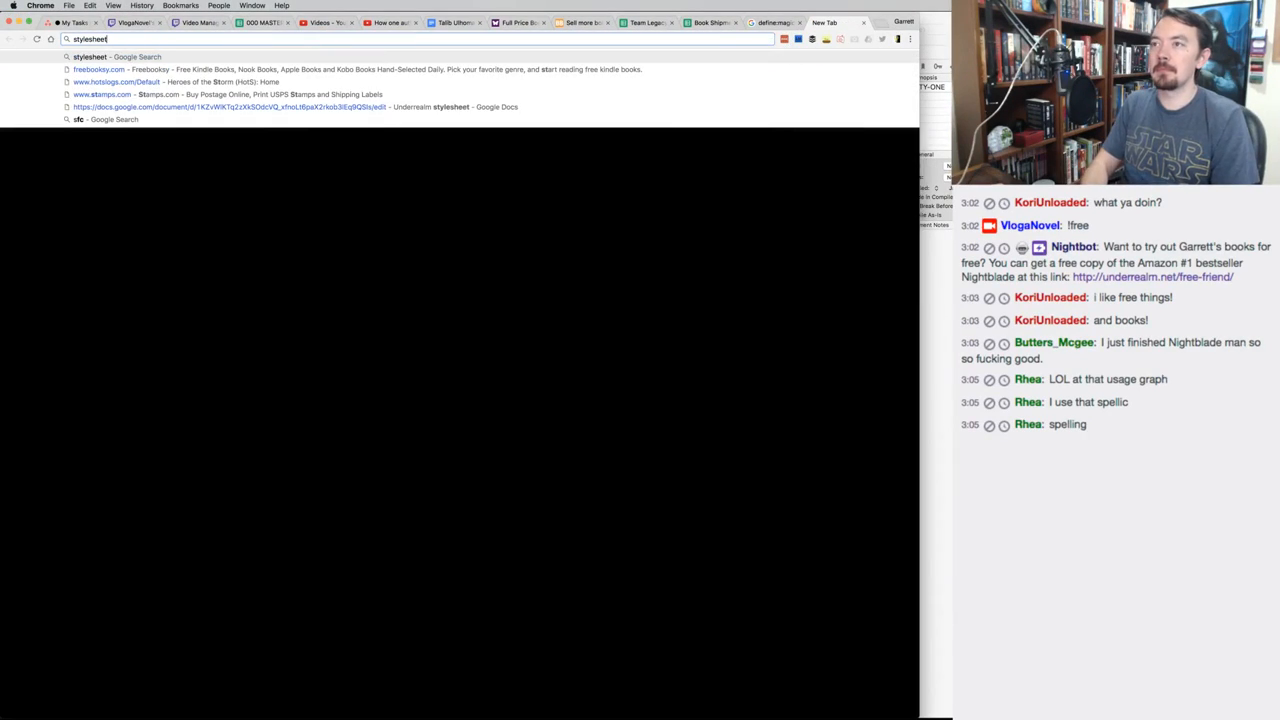
pyautogui.press('Down')
pyautogui.press('Return')
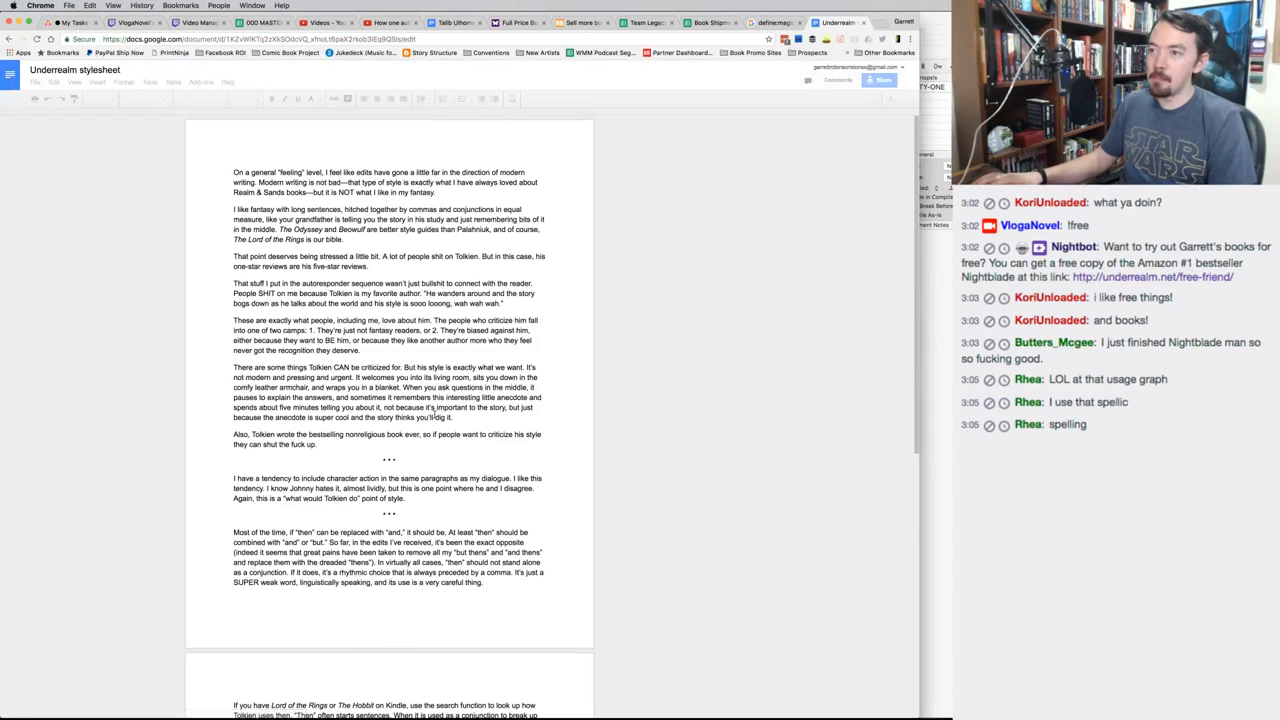
# Read through the stylesheet's rules down to the styles of address, including the full comment thread attached there
pyautogui.scroll(-5, 434, 414)
pyautogui.scroll(-5, 390, 414)
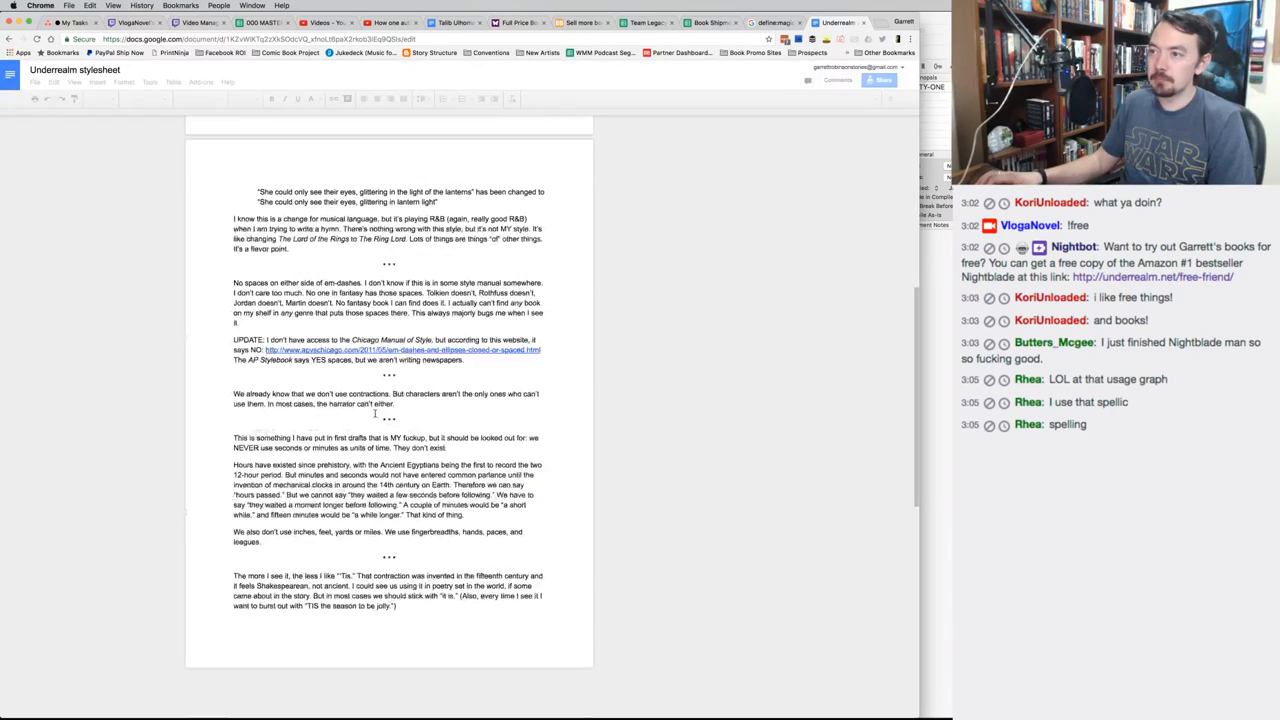
pyautogui.scroll(-5, 375, 413)
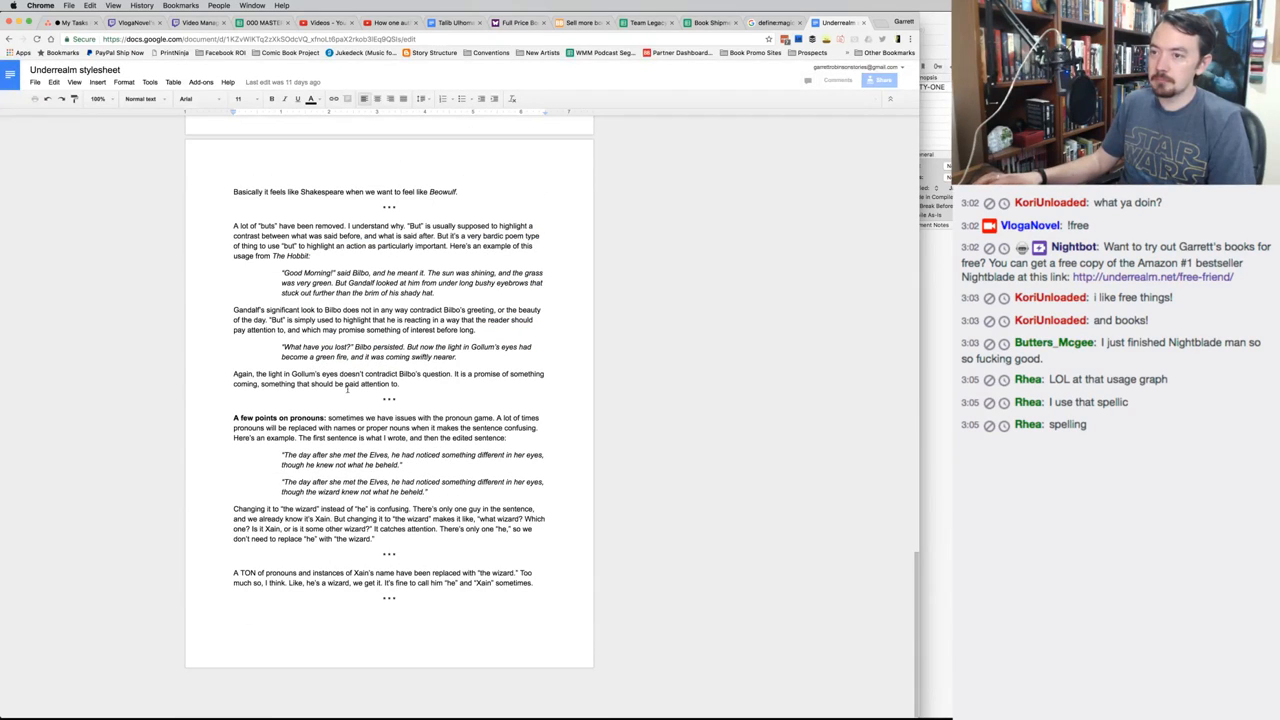
pyautogui.scroll(-5, 340, 383)
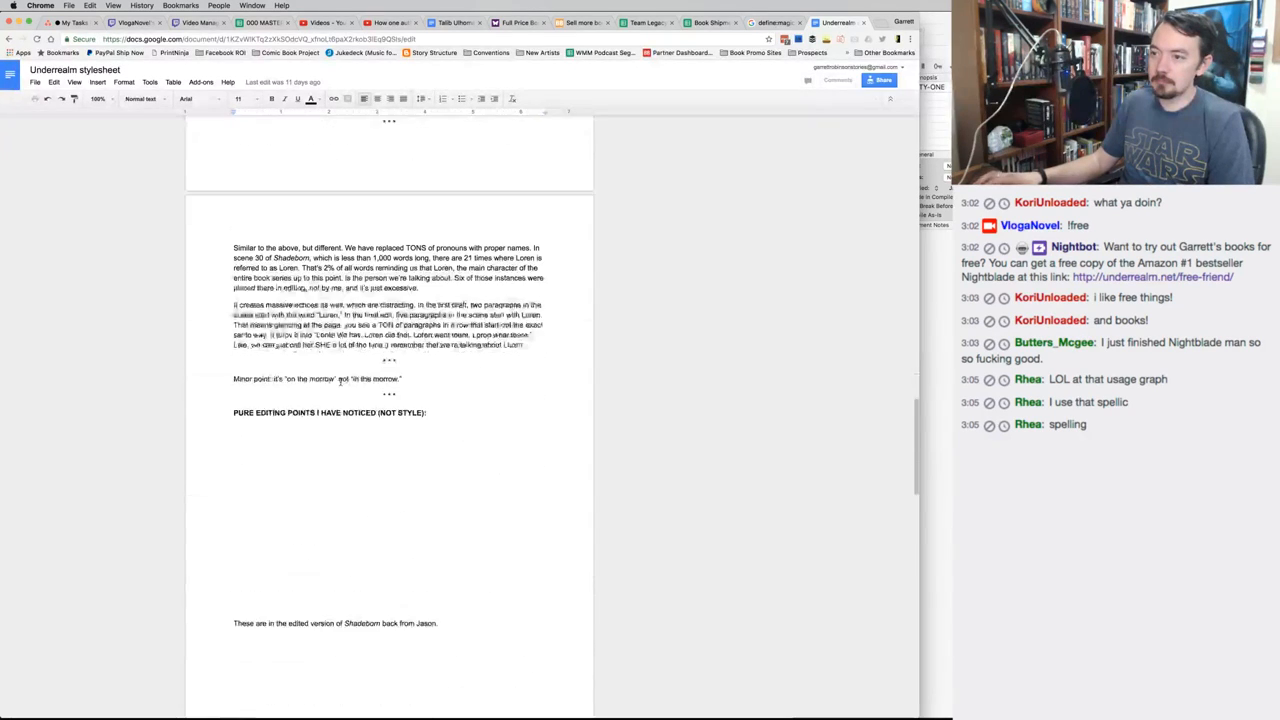
pyautogui.scroll(-5, 405, 400)
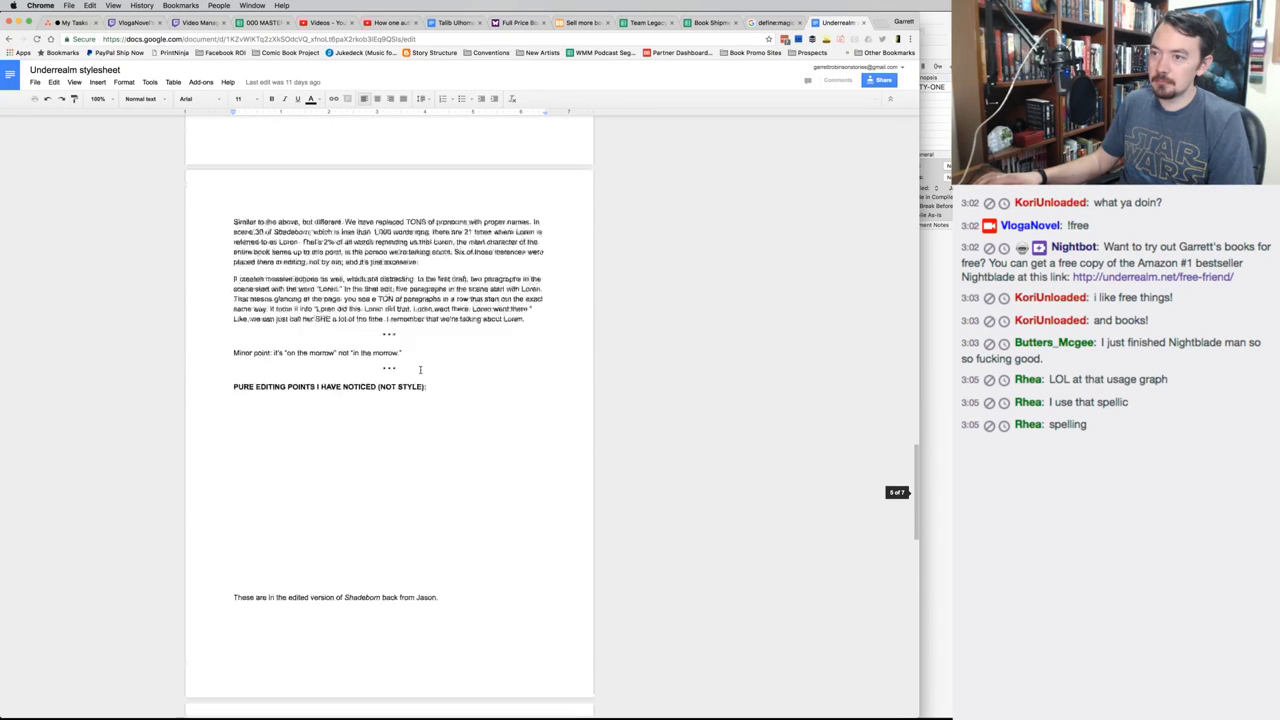
pyautogui.scroll(-1, 428, 360)
pyautogui.scroll(-20, 471, 318)
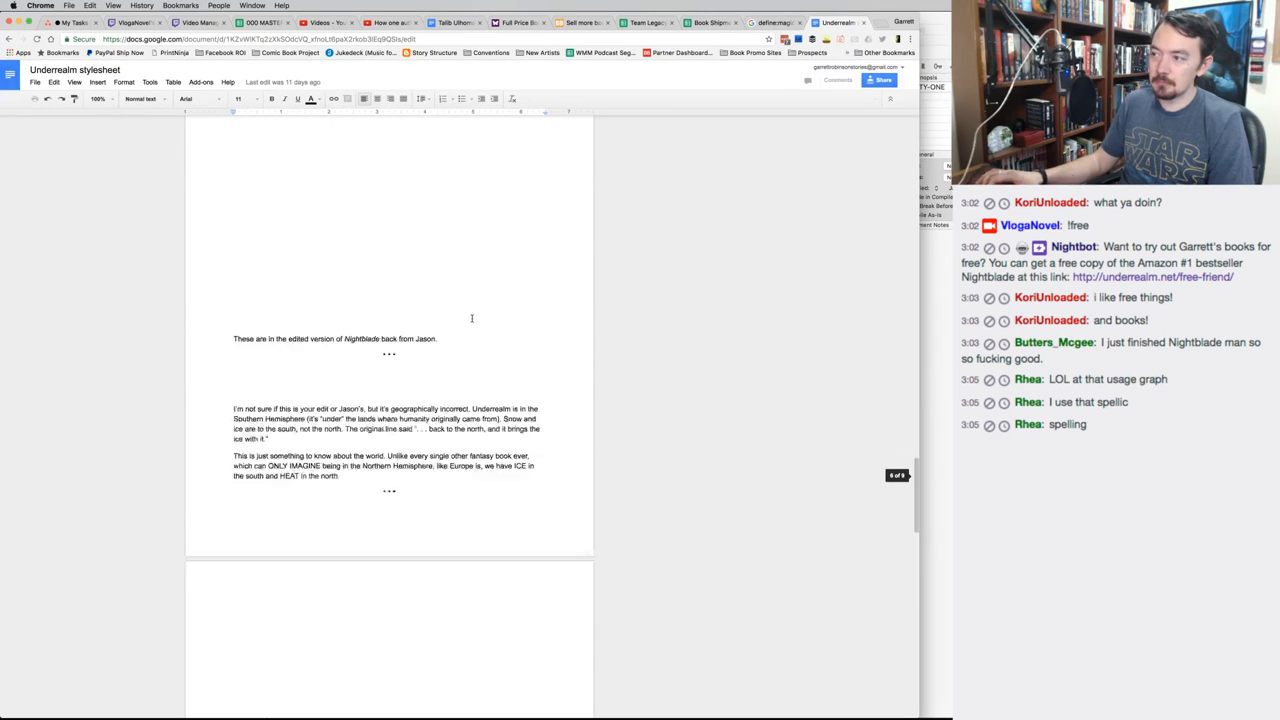
pyautogui.scroll(-20, 471, 318)
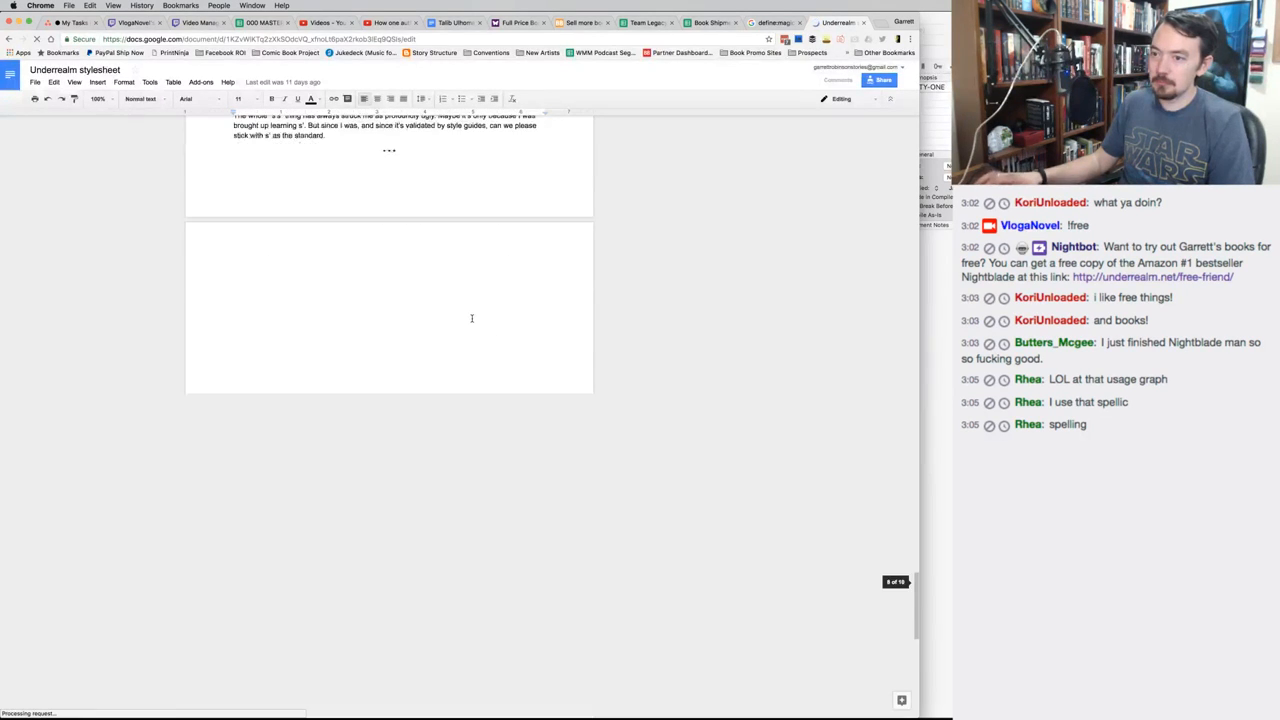
pyautogui.scroll(-10, 471, 318)
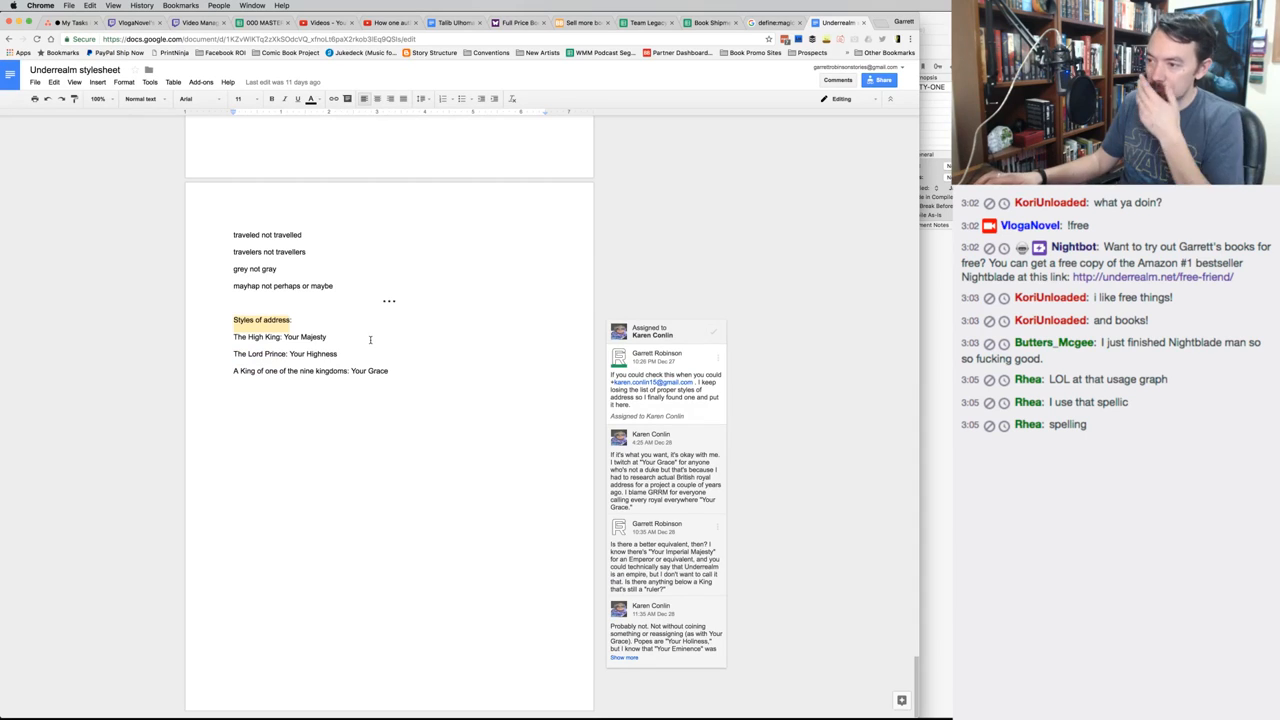
pyautogui.click(624, 658)
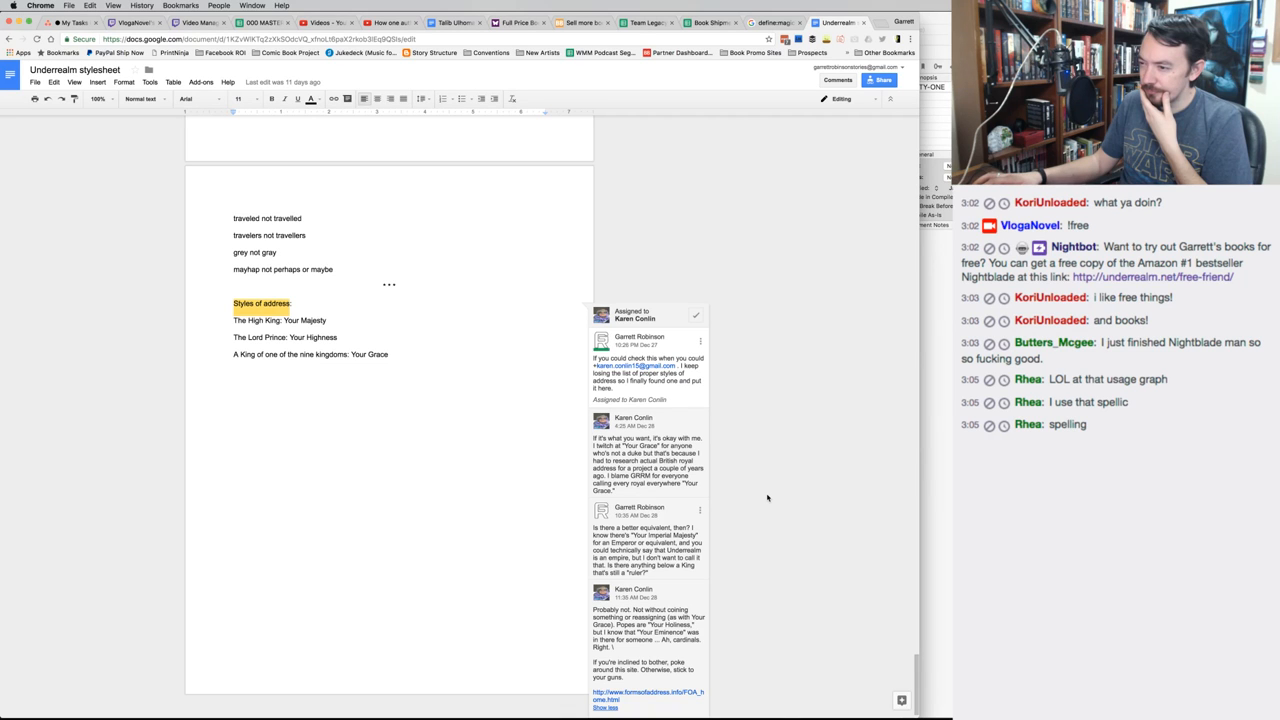
pyautogui.click(766, 497)
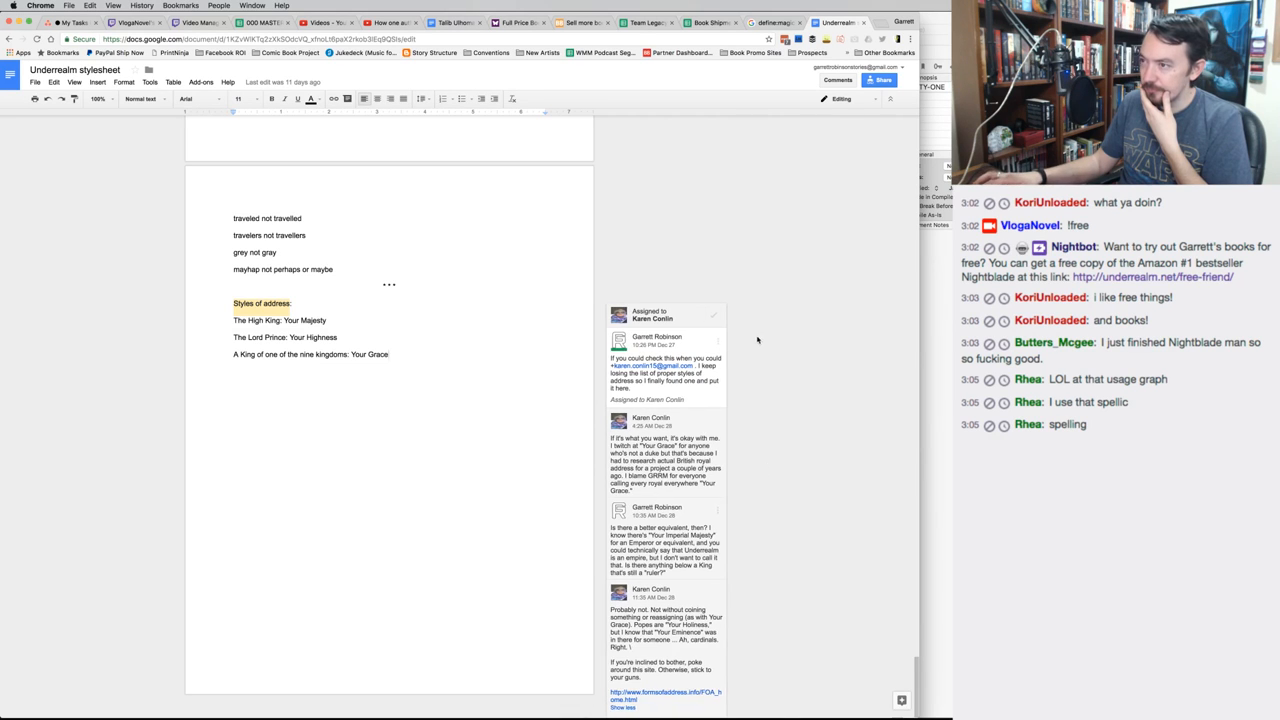
# Add the rule plural of magic is "magicks" not "magics" on a new line below the mayhap rule
pyautogui.scroll(3, 703, 298)
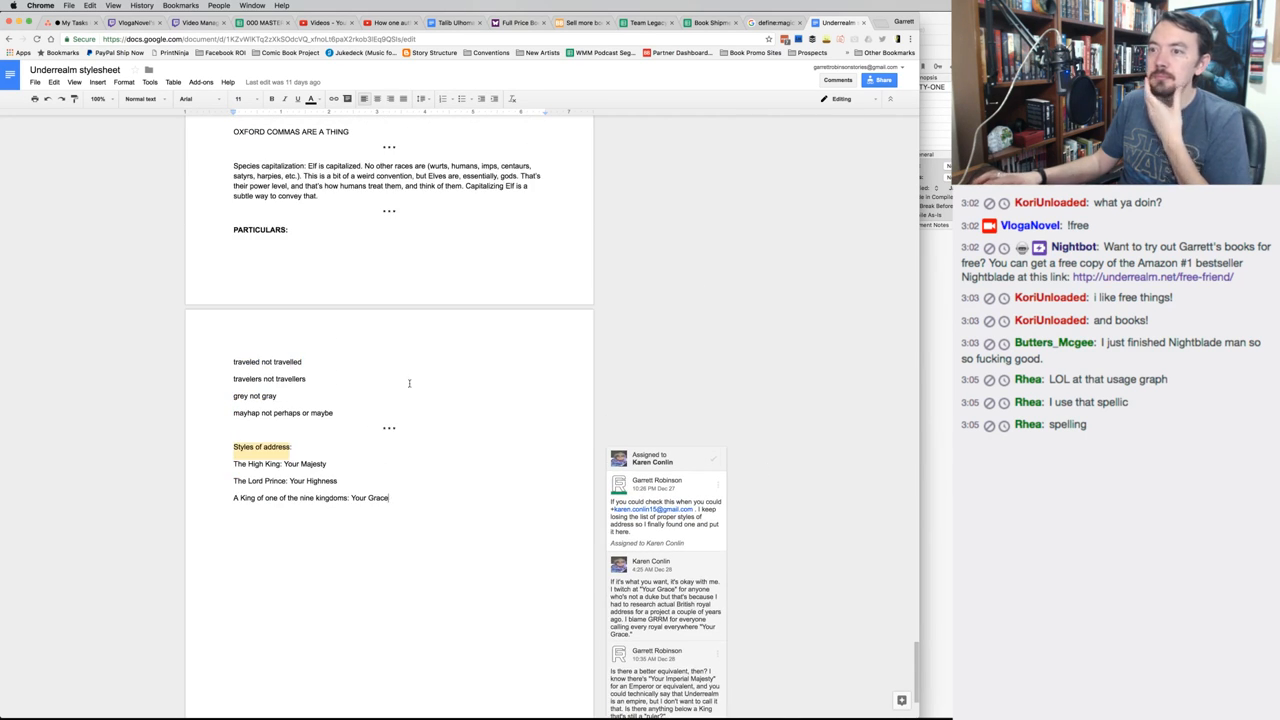
pyautogui.click(340, 414)
pyautogui.press('Return')
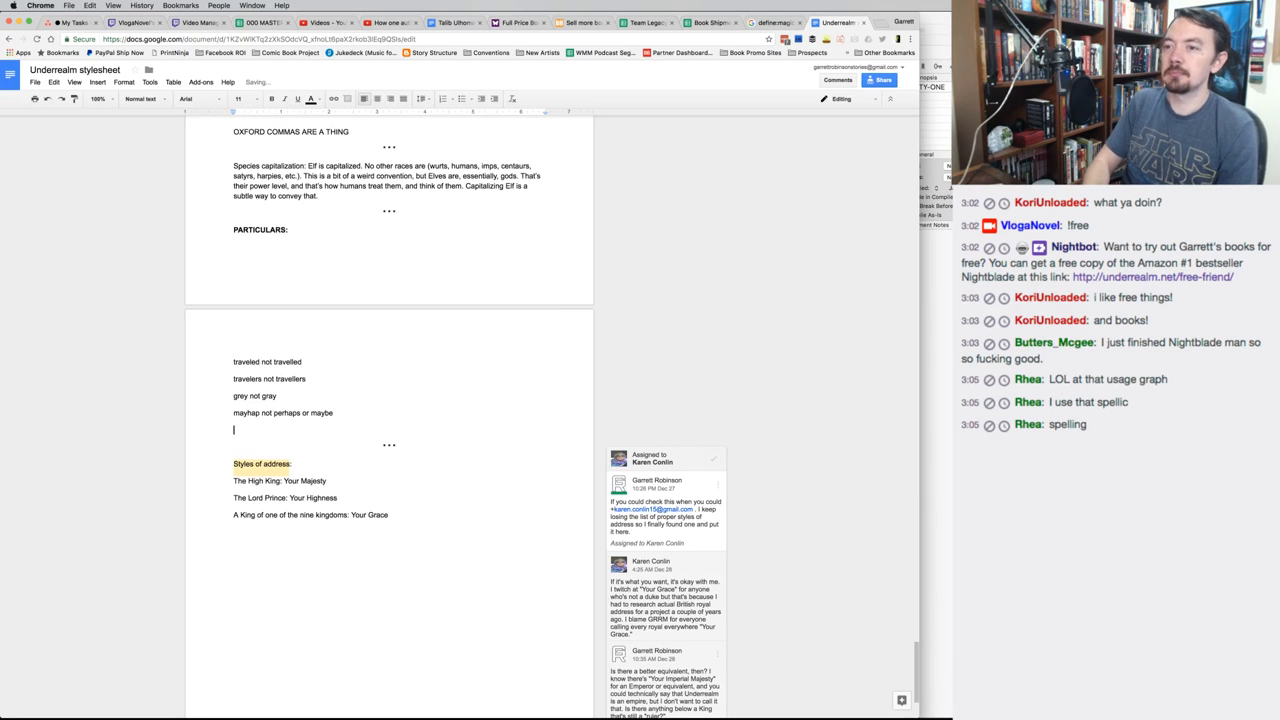
pyautogui.write('Plus')
pyautogui.press('BackSpace')
pyautogui.press('BackSpace')
pyautogui.press('BackSpace')
pyautogui.press('BackSpace')
pyautogui.write('plu')
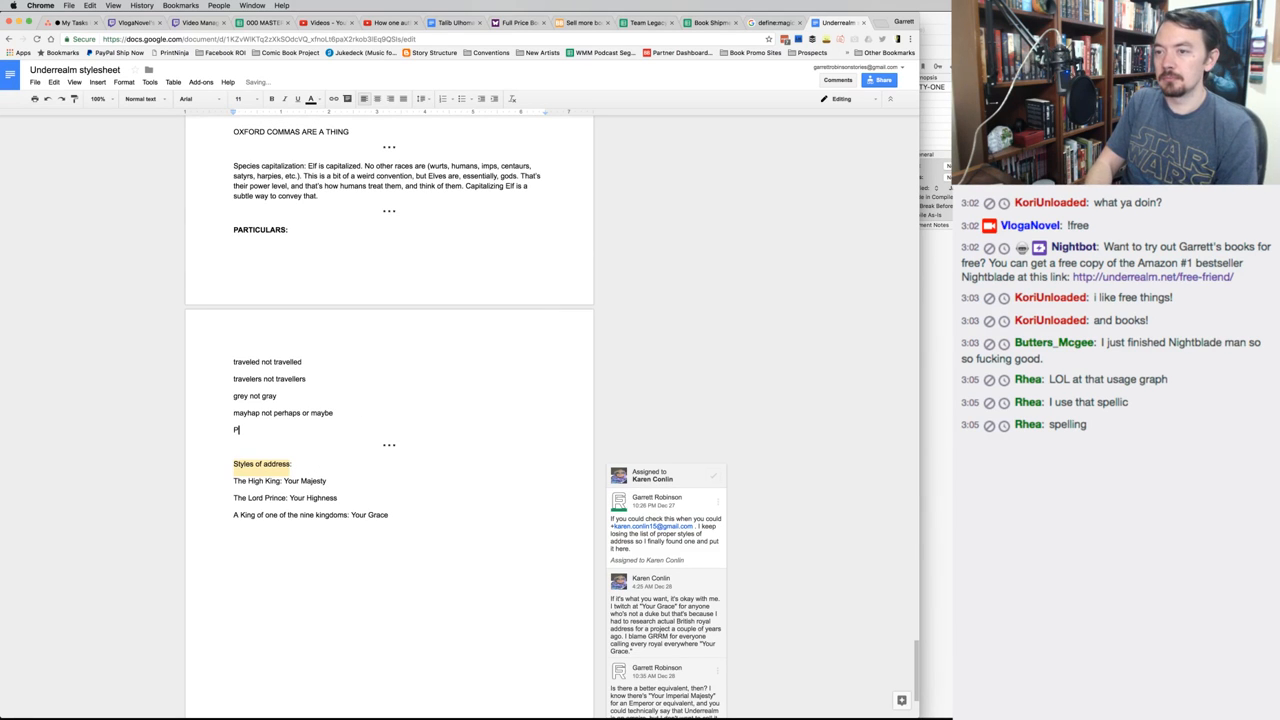
pyautogui.press('BackSpace')
pyautogui.press('BackSpace')
pyautogui.press('BackSpace')
pyautogui.write('Plural of magic ')
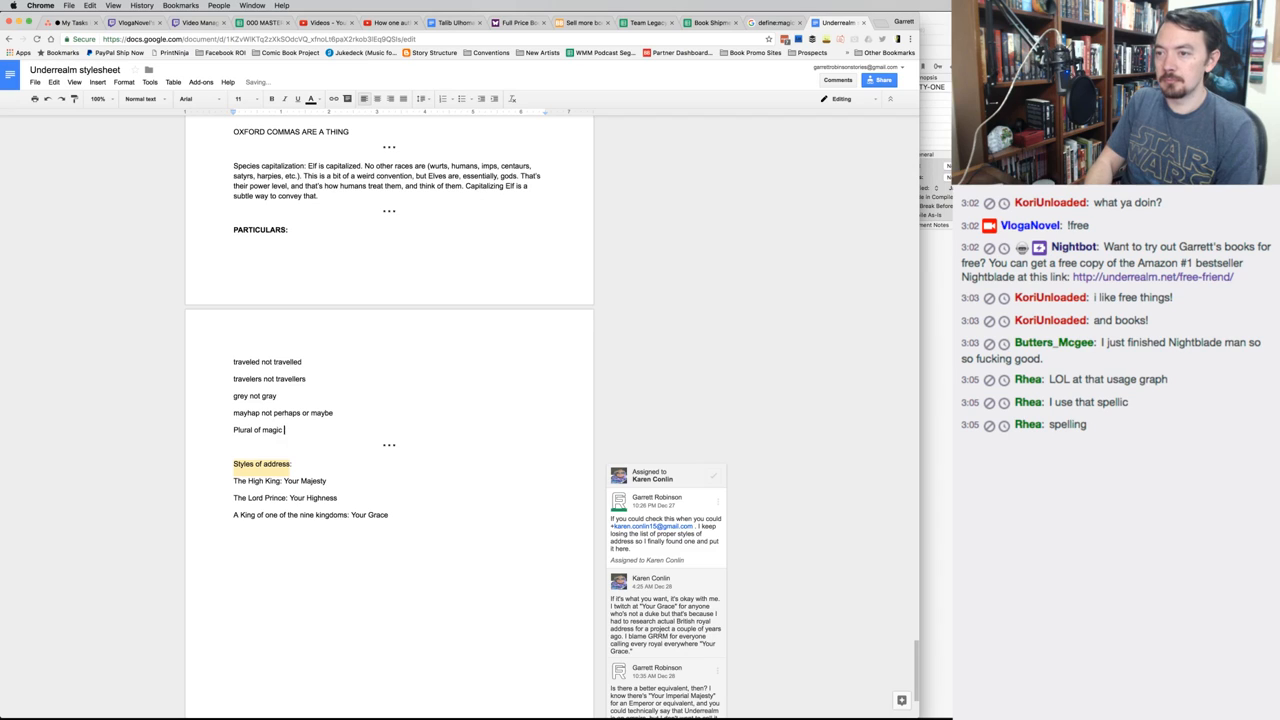
pyautogui.write('is "magicks" m')
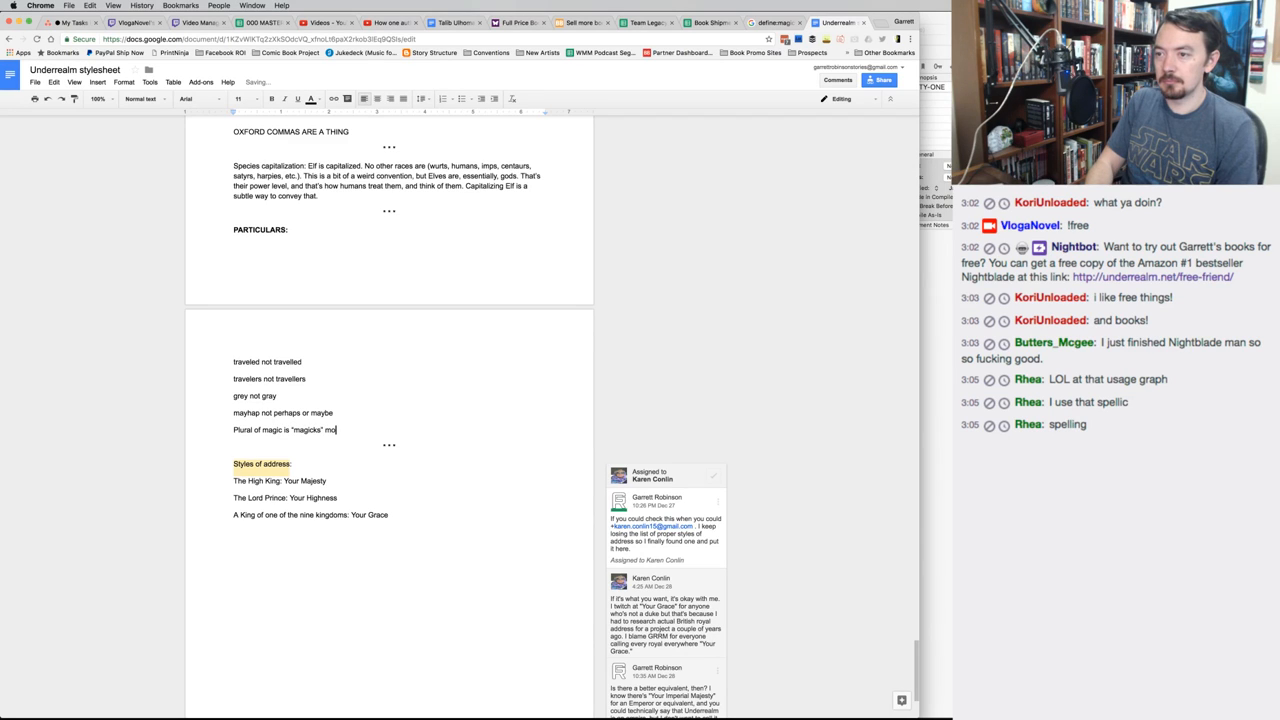
pyautogui.write('ot')
pyautogui.press('BackSpace')
pyautogui.press('BackSpace')
pyautogui.press('BackSpace')
pyautogui.write('not "m')
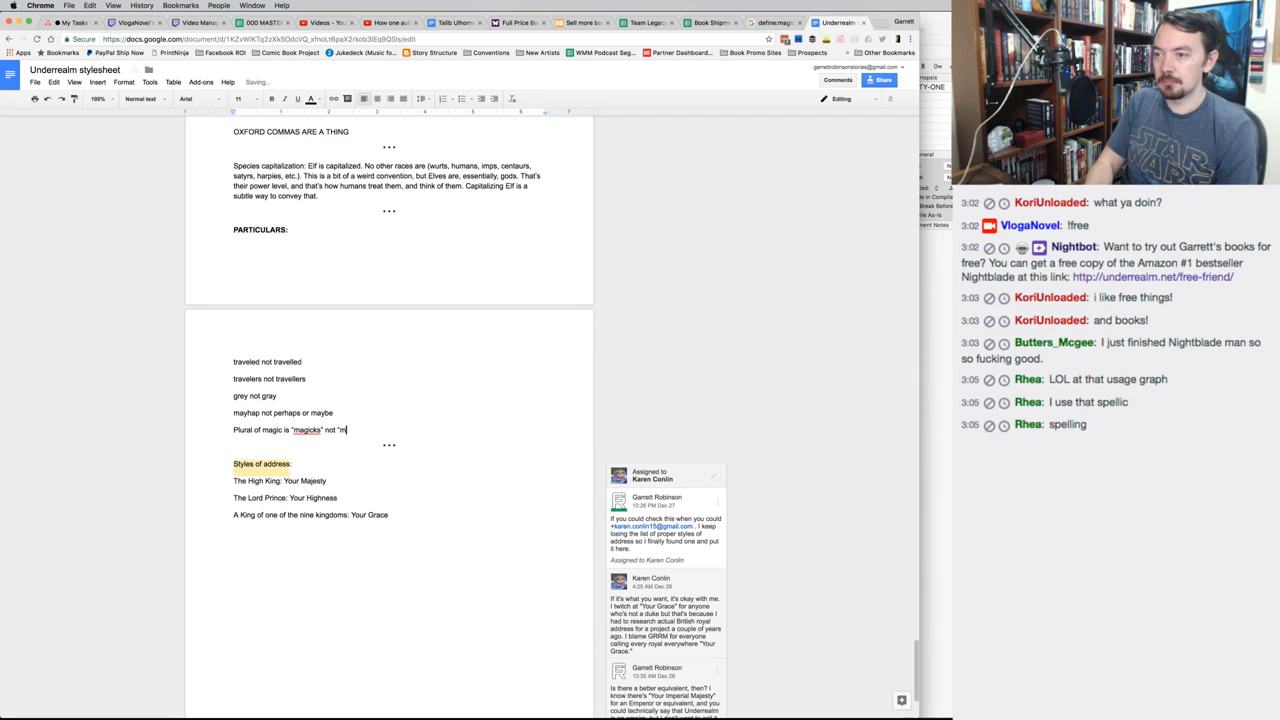
pyautogui.write('agics"')
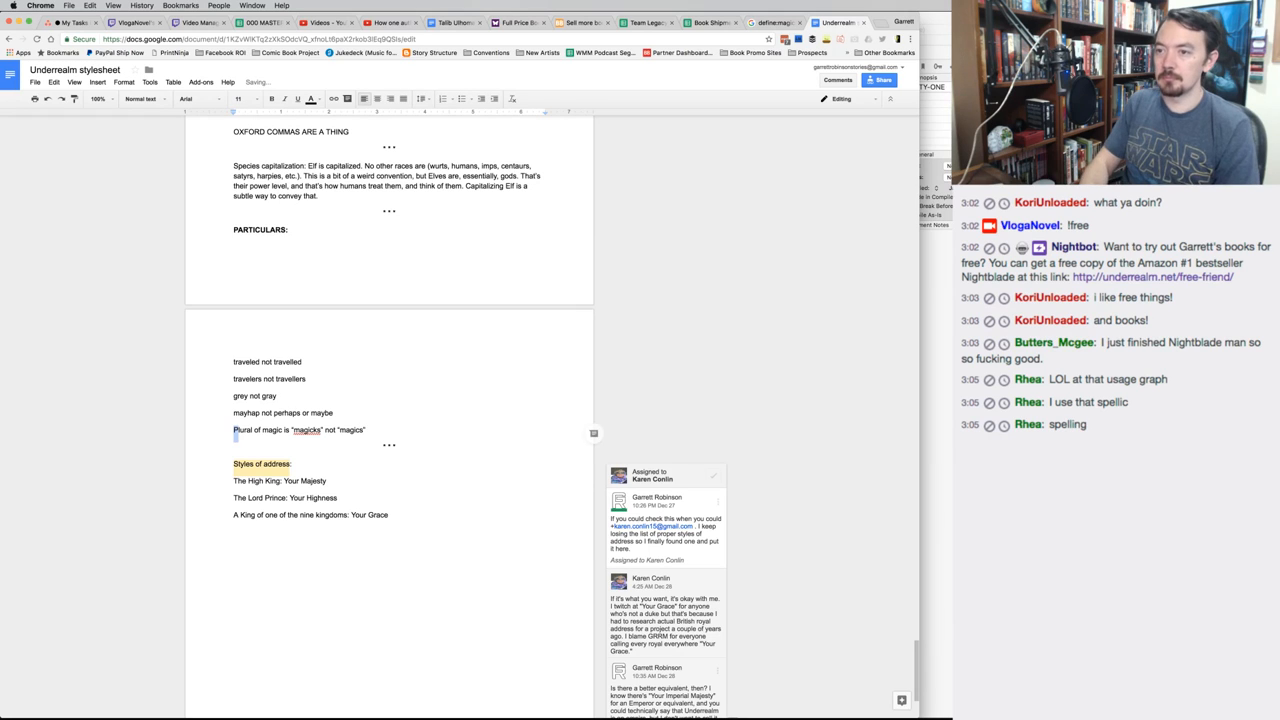
pyautogui.press('Home')
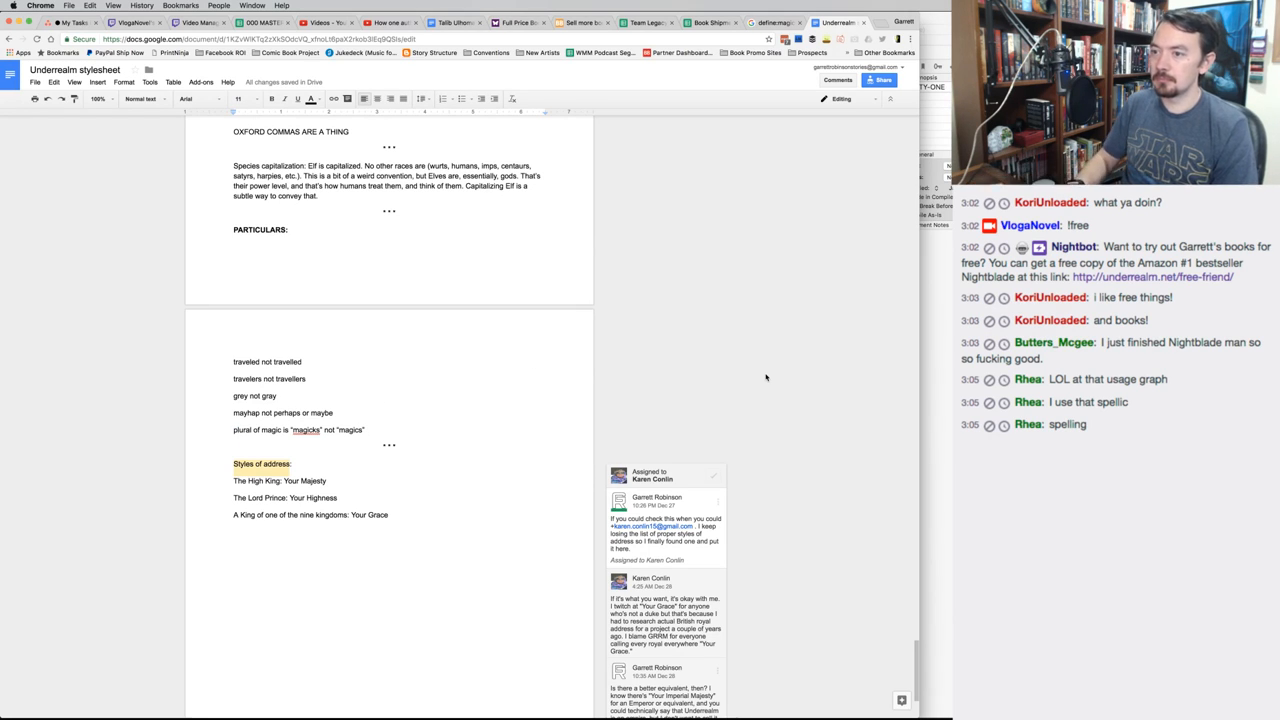
# Add an indented line below the magicks rule: Usage: "There are four types of magic, but the various magicks are not all the same."
pyautogui.press('End')
pyautogui.press('Return')
pyautogui.press('Tab')
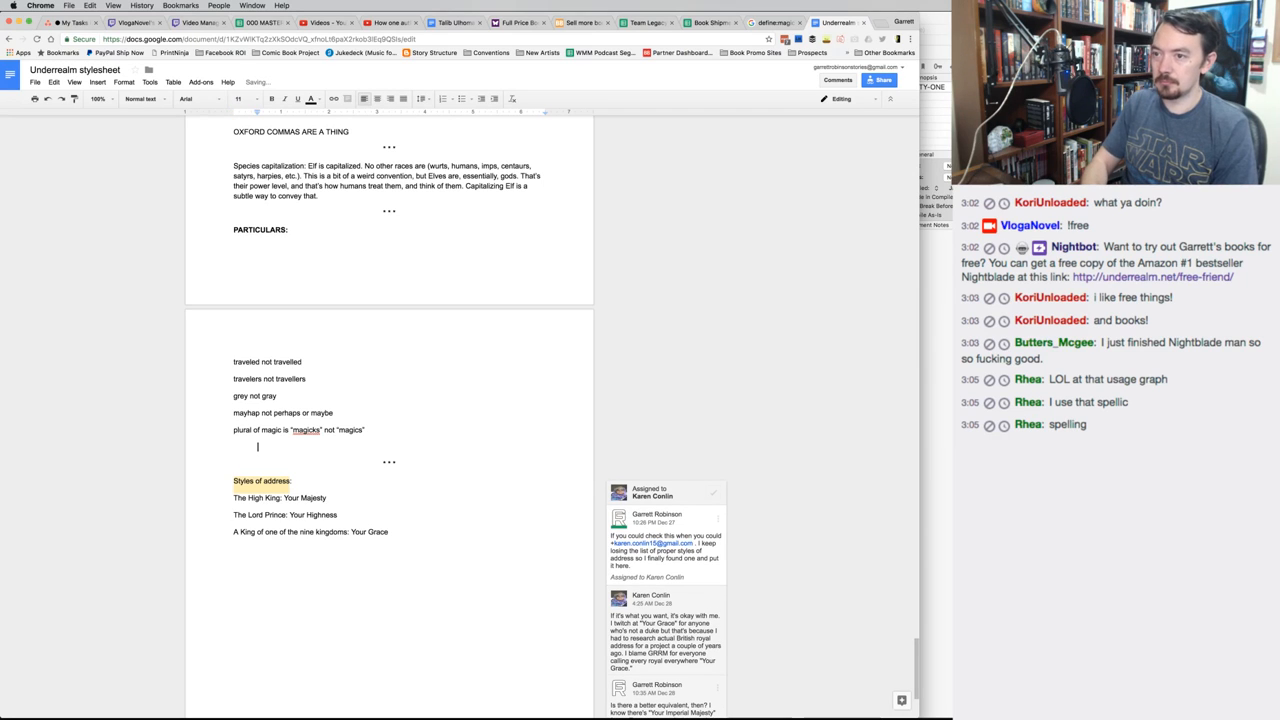
pyautogui.write('Usage: "')
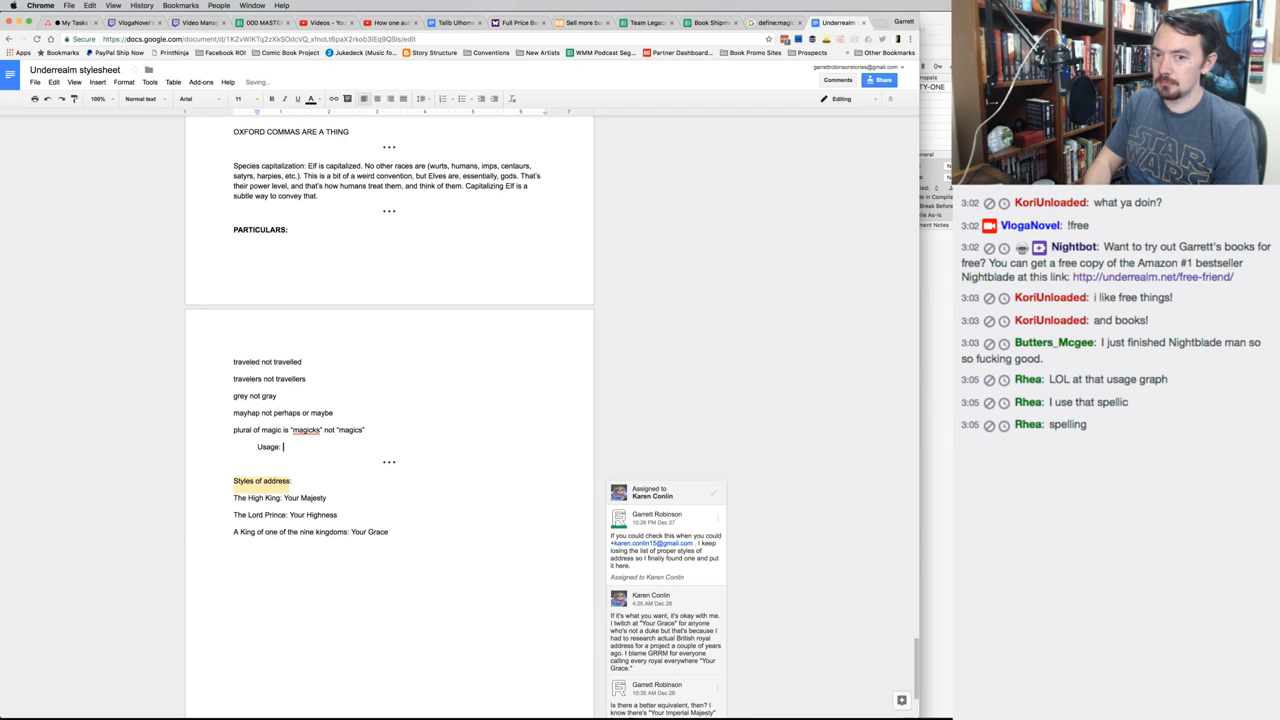
pyautogui.write('The')
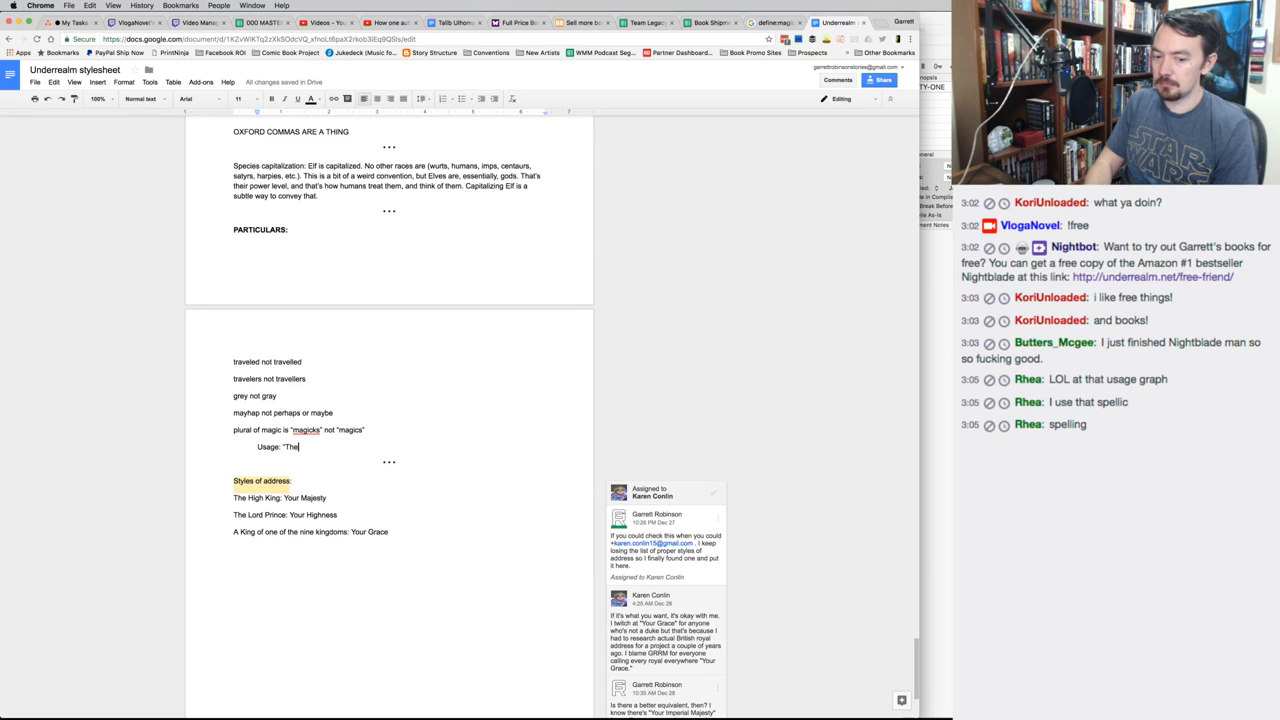
pyautogui.write('re are four types of magic. E')
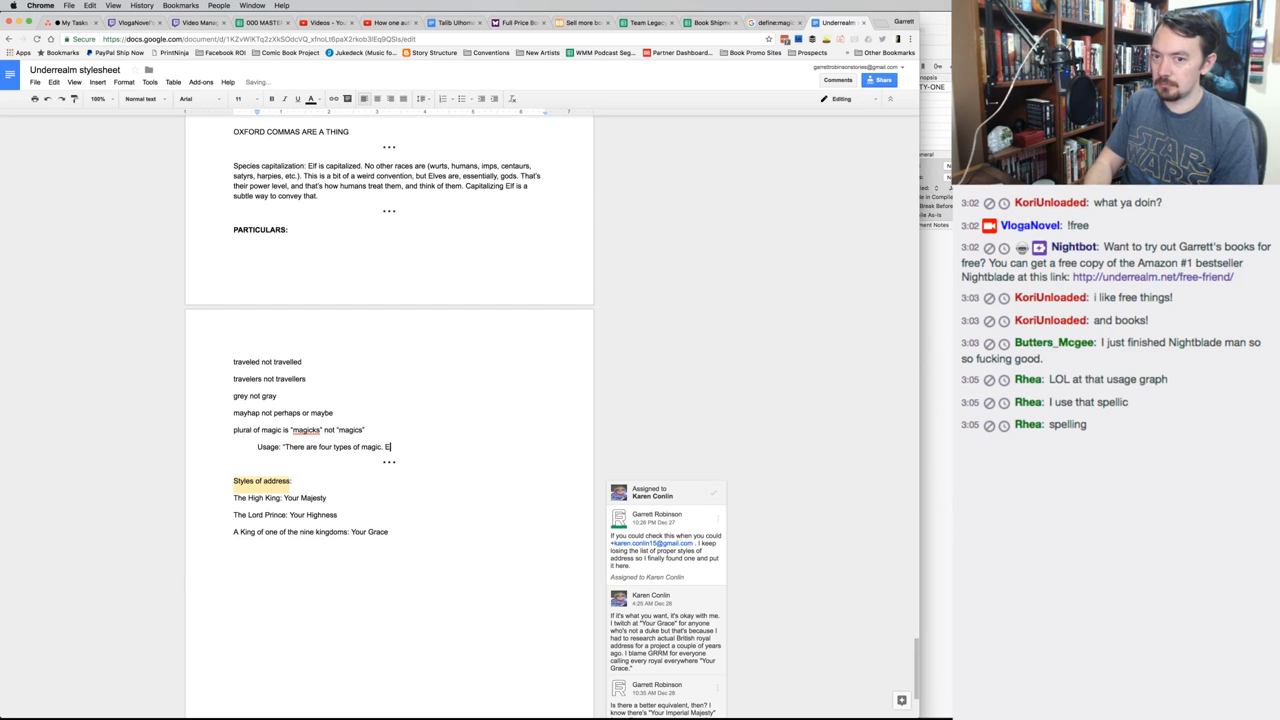
pyautogui.press('BackSpace')
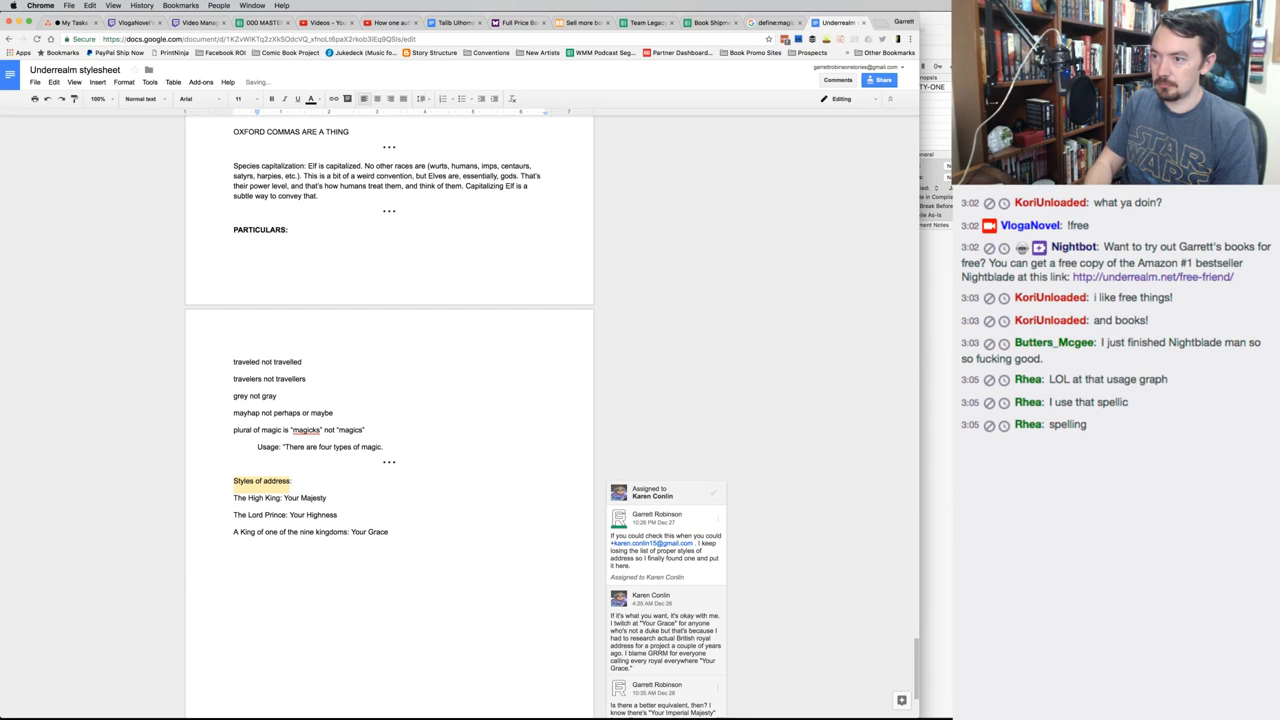
pyautogui.press('BackSpace')
pyautogui.press('BackSpace')
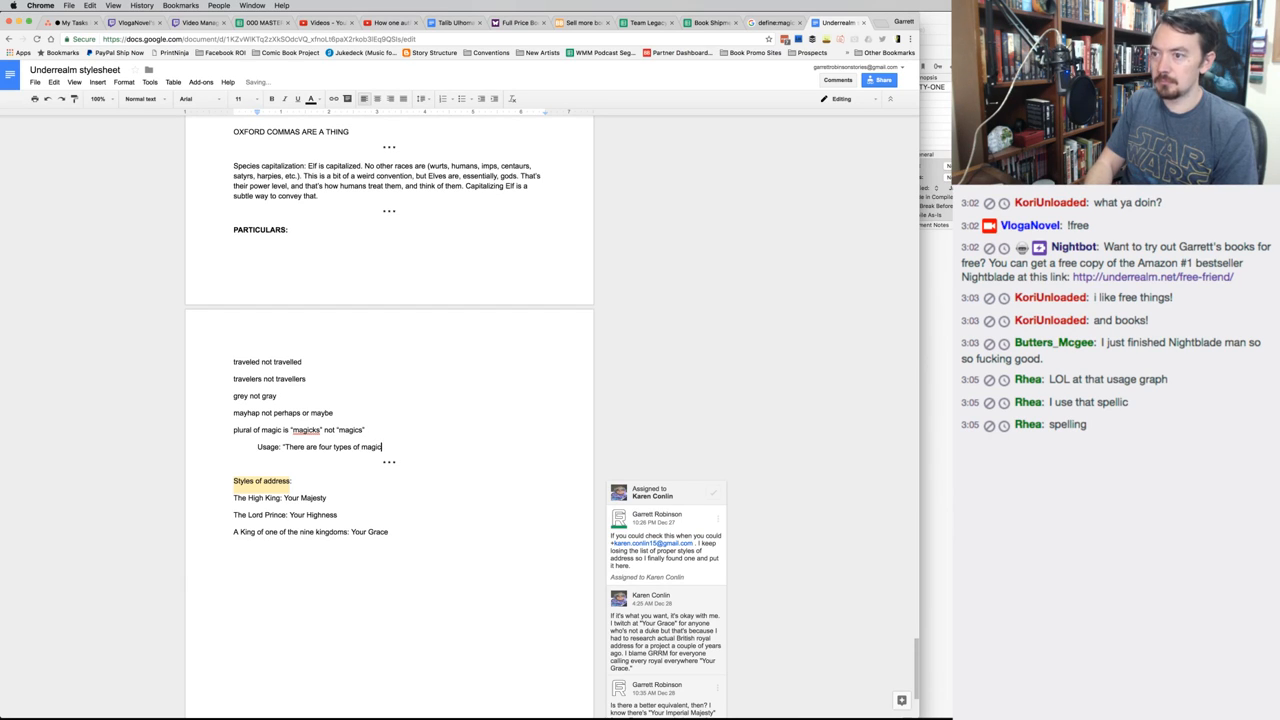
pyautogui.write(', but the various mag')
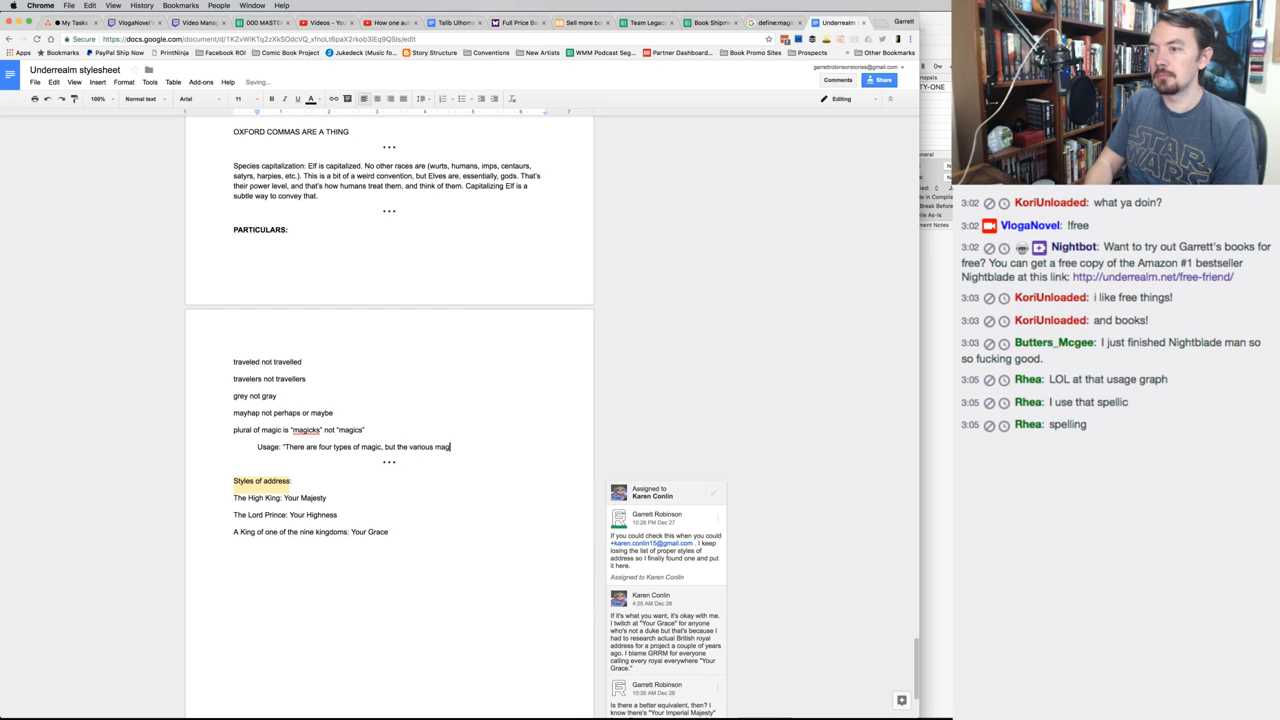
pyautogui.write('icks are not al')
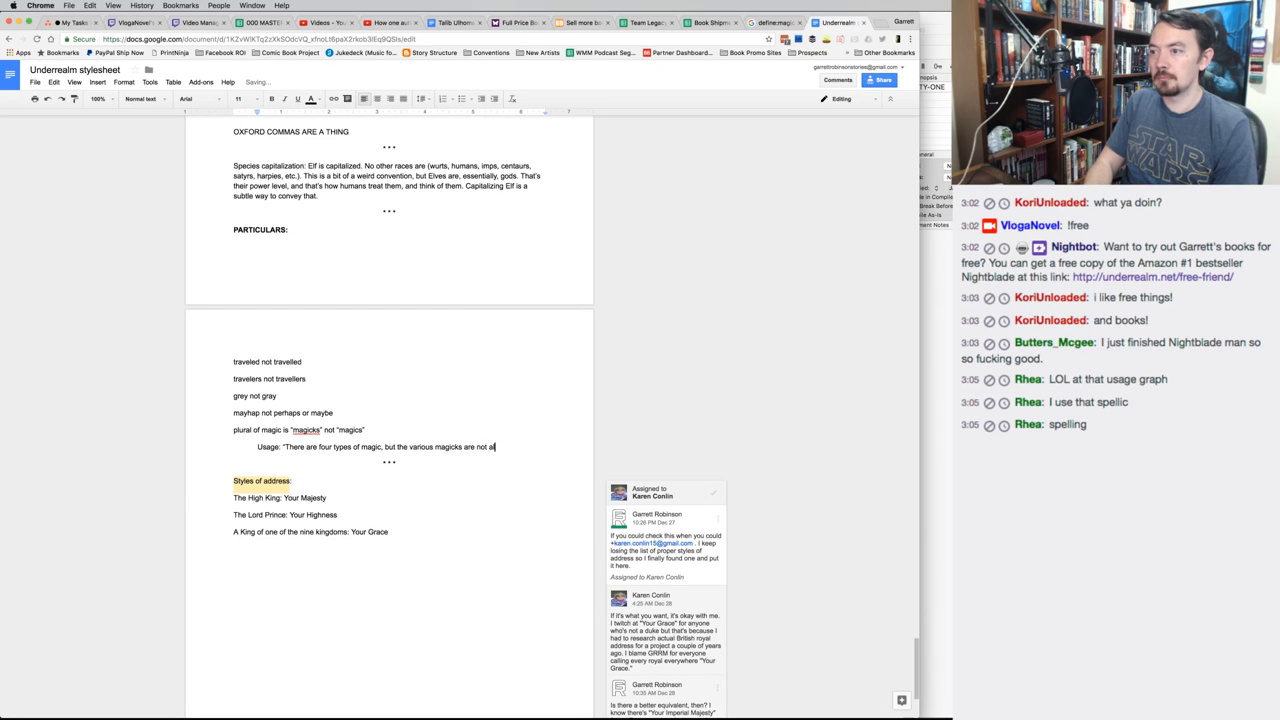
pyautogui.write('l the same."')
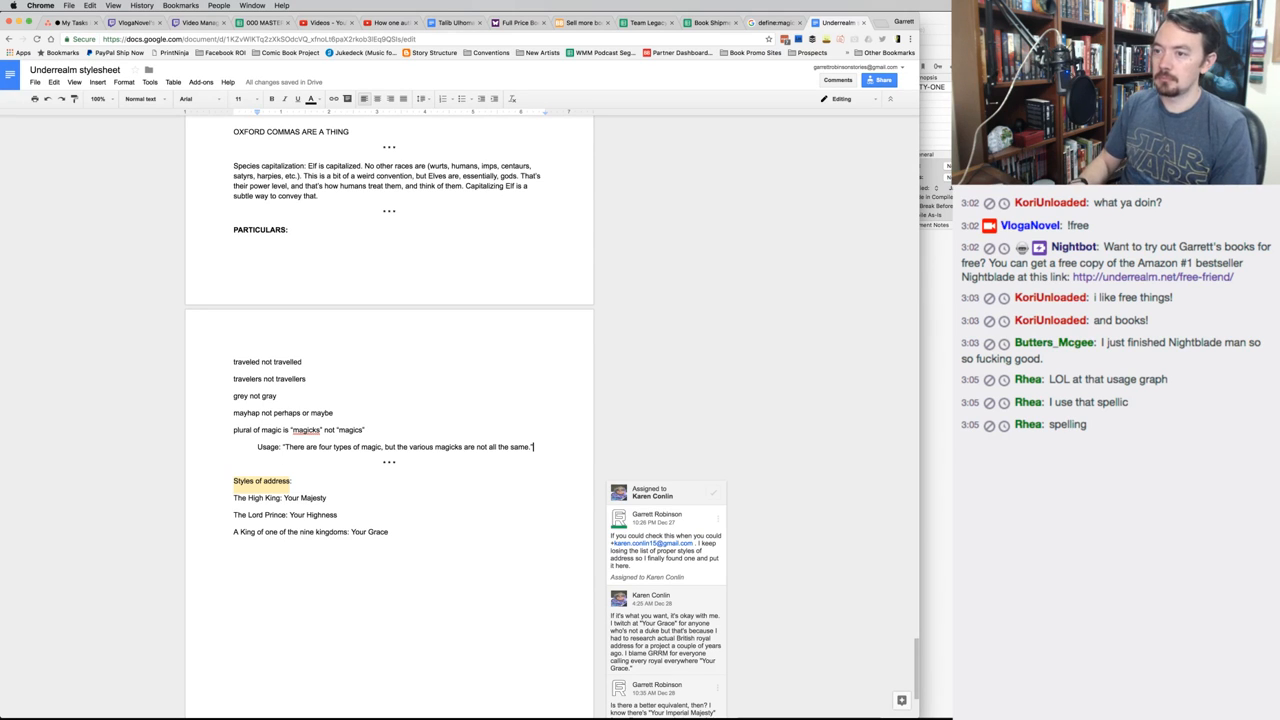
# Italicize the whole usage example line under the magicks rule
pyautogui.hotkey('shift', 'Home')
pyautogui.hotkey('ctrl', 'i')
pyautogui.press('Right')
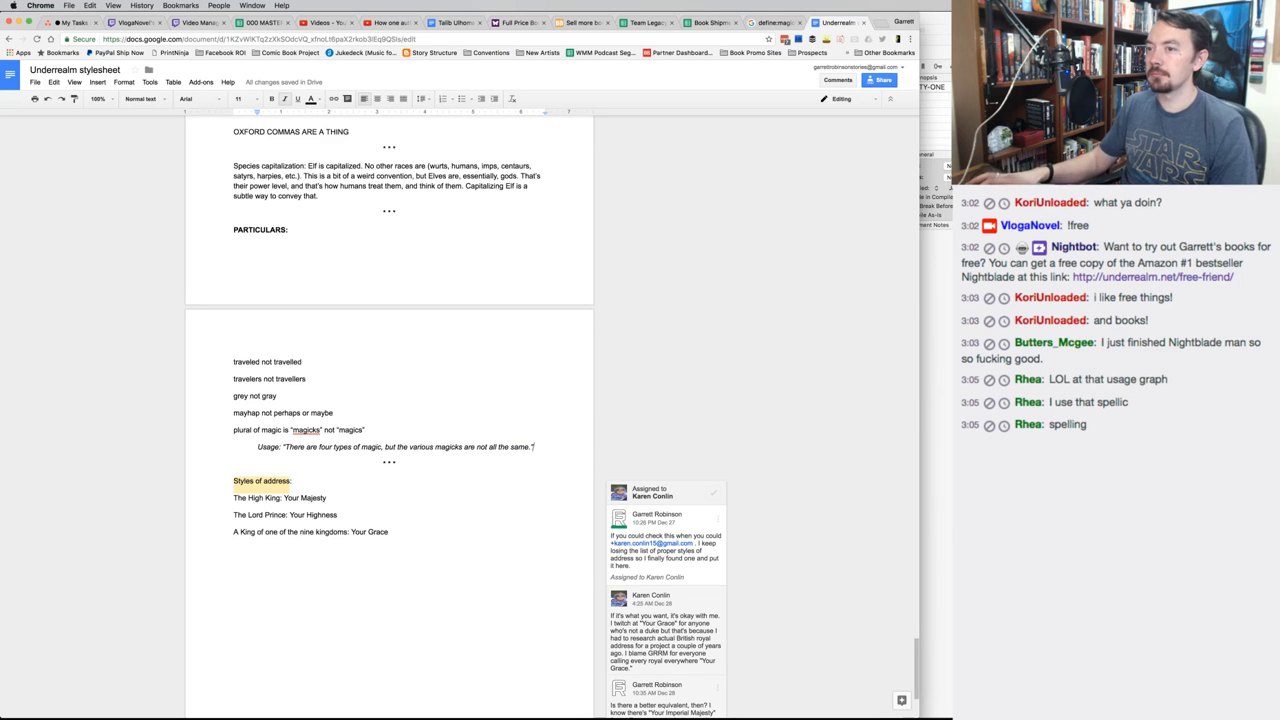
# Switch to Scrivener, bring up the 02 Mystic project and correct "magics" to "magicks" in chapter TWENTY-TWO's "battle of magics"
pyautogui.press('super+Tab')
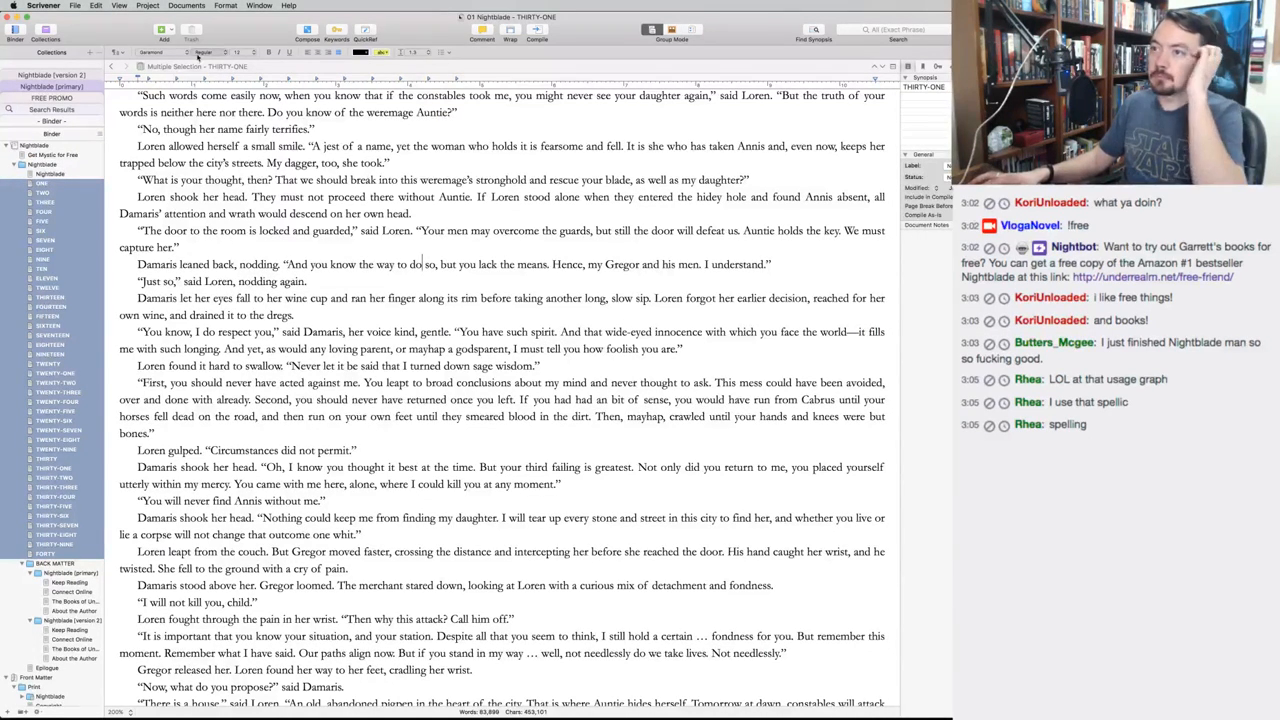
pyautogui.click(262, 5)
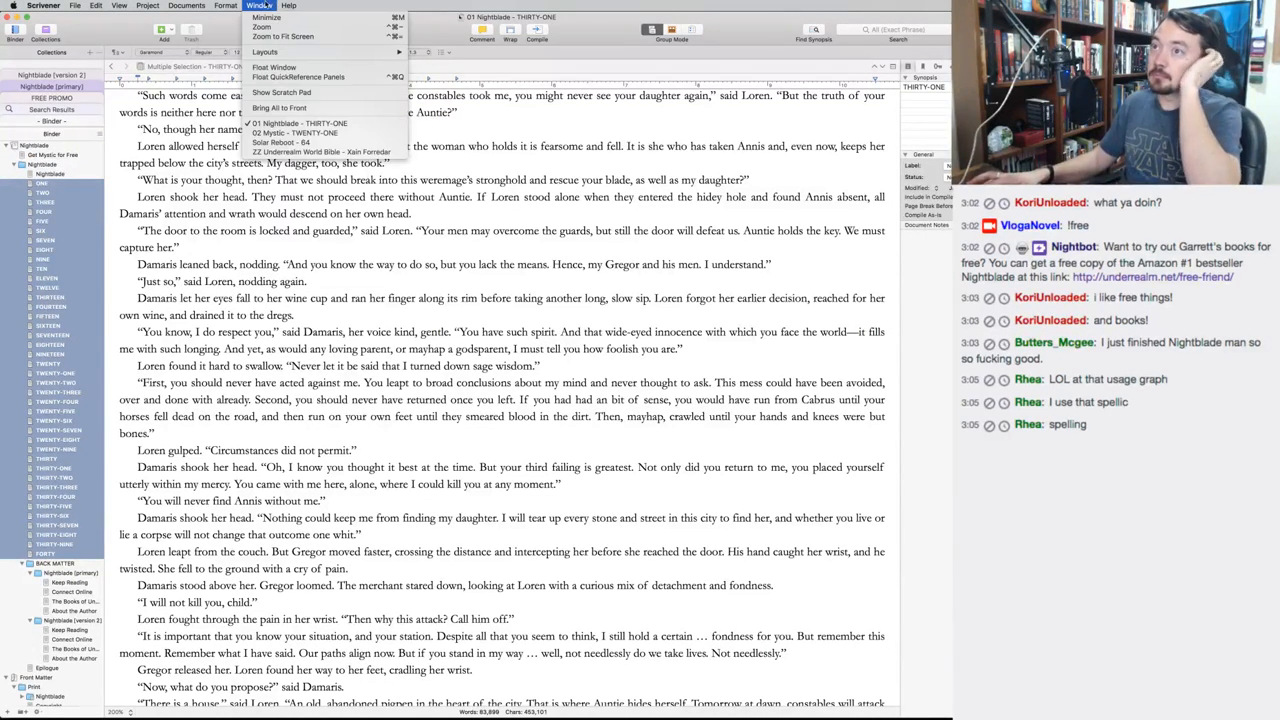
pyautogui.click(275, 123)
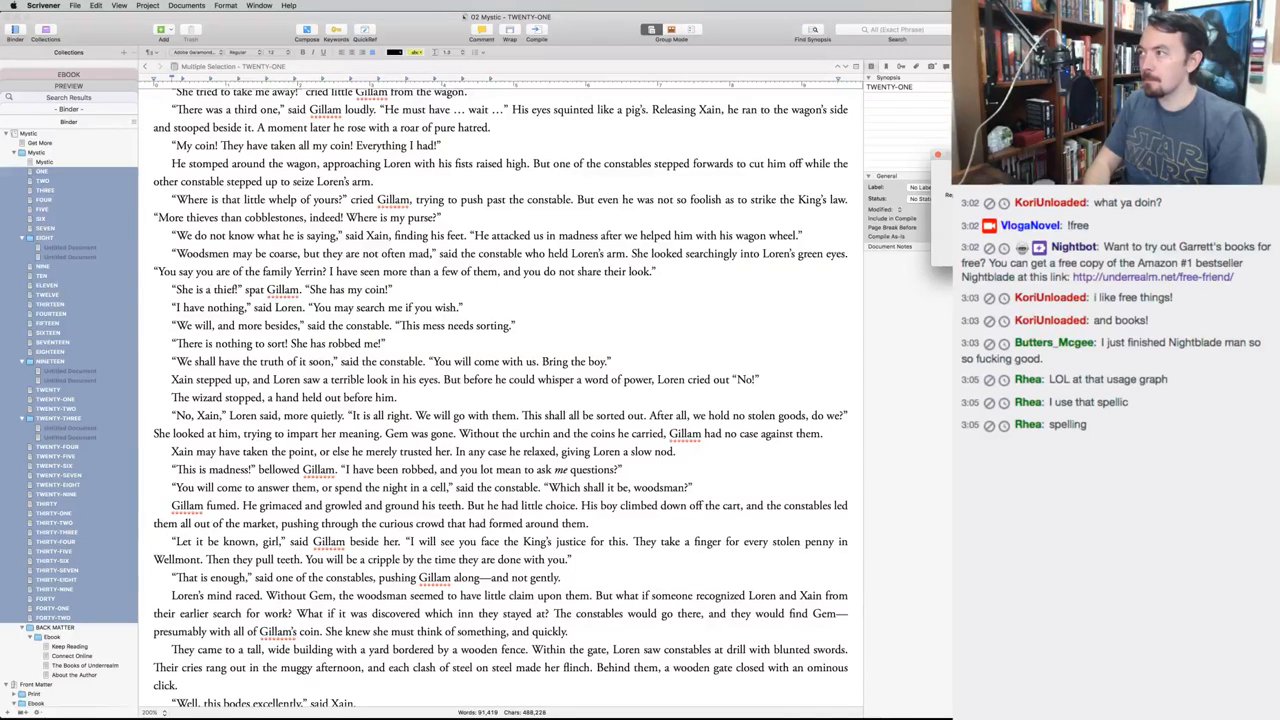
pyautogui.press('Return')
pyautogui.press('Right')
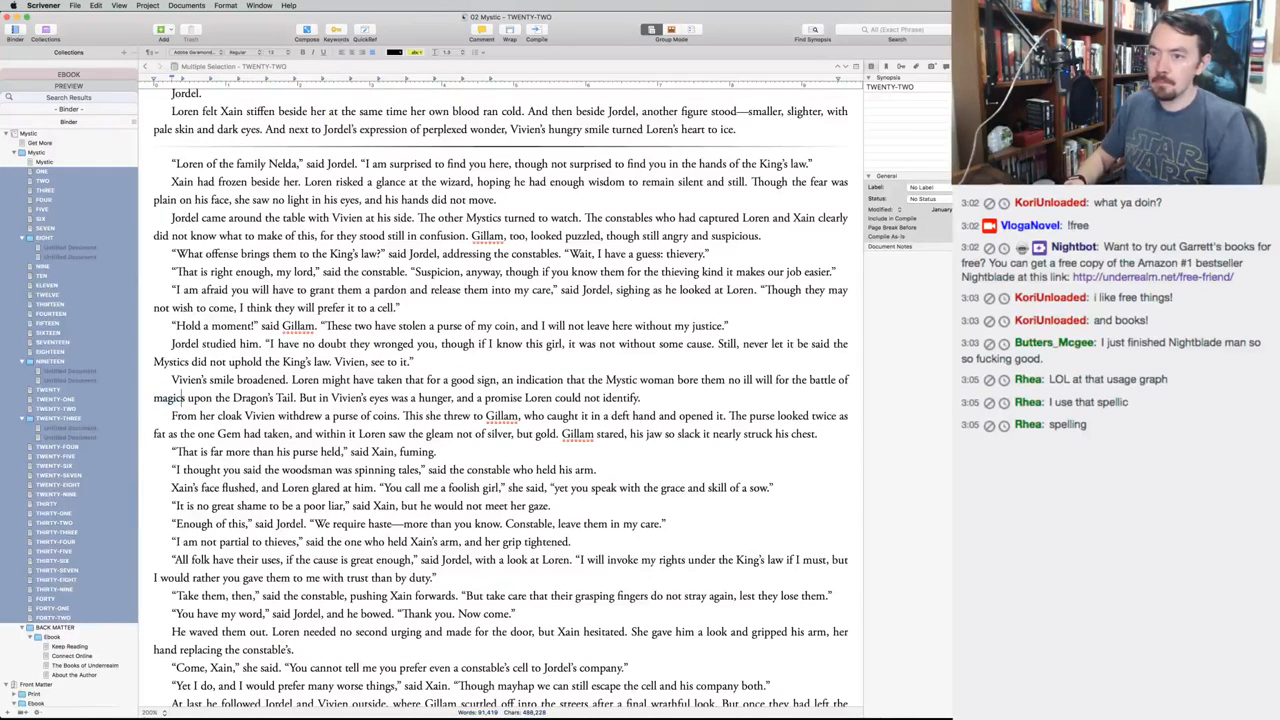
# Switch to InDesign and correct "magics" to "magicks" in the "battle of magics" sentence on page 219, leaving the text unselected
pyautogui.press('super+Tab')
pyautogui.press('super+Tab')
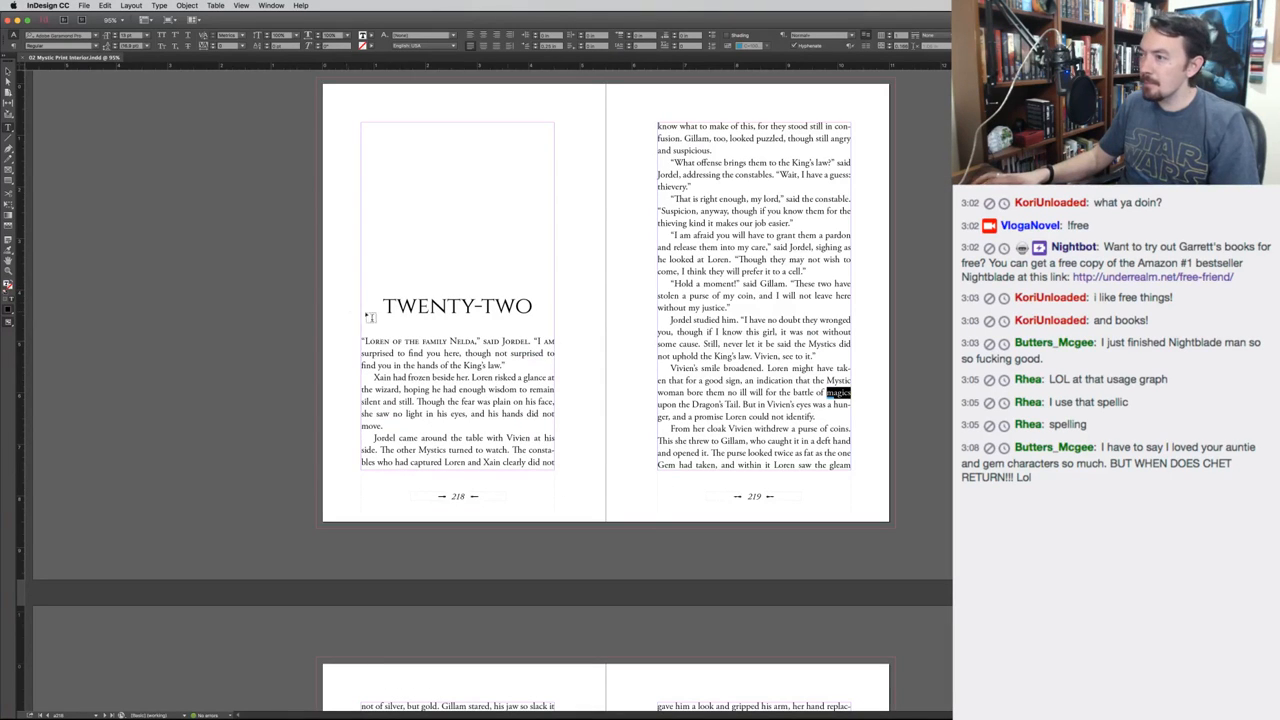
pyautogui.click(846, 394)
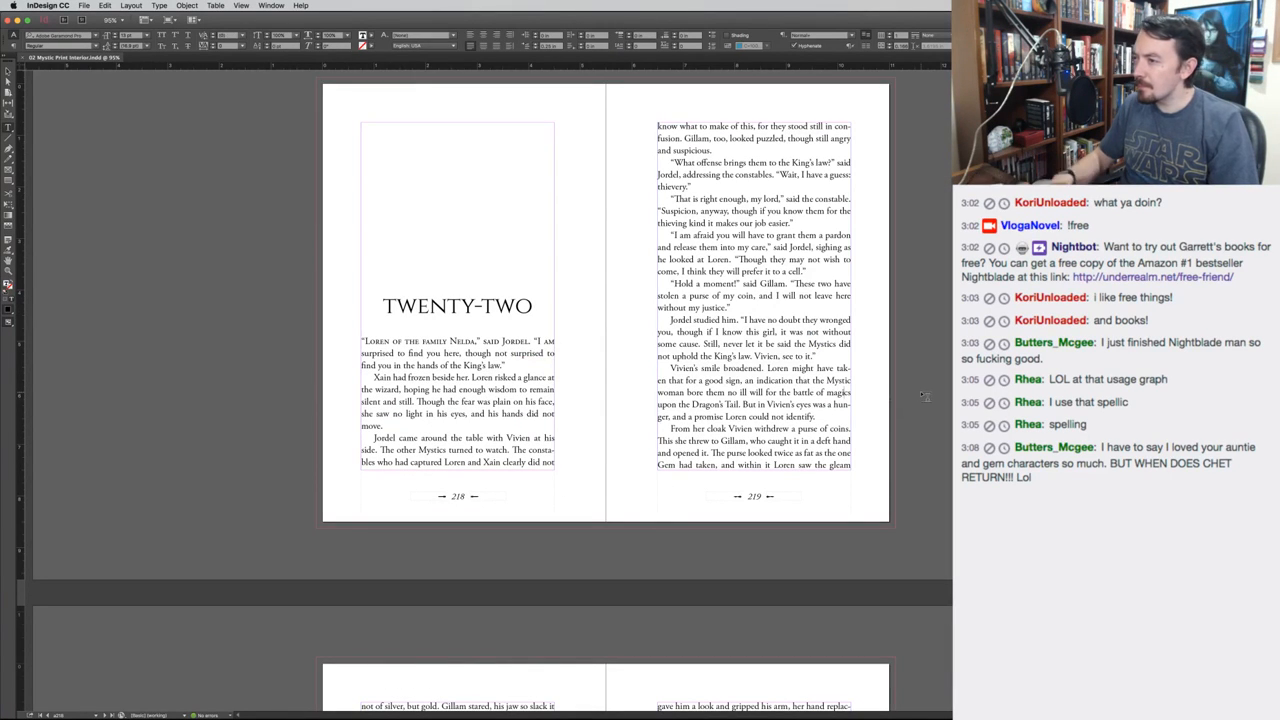
pyautogui.press('Escape')
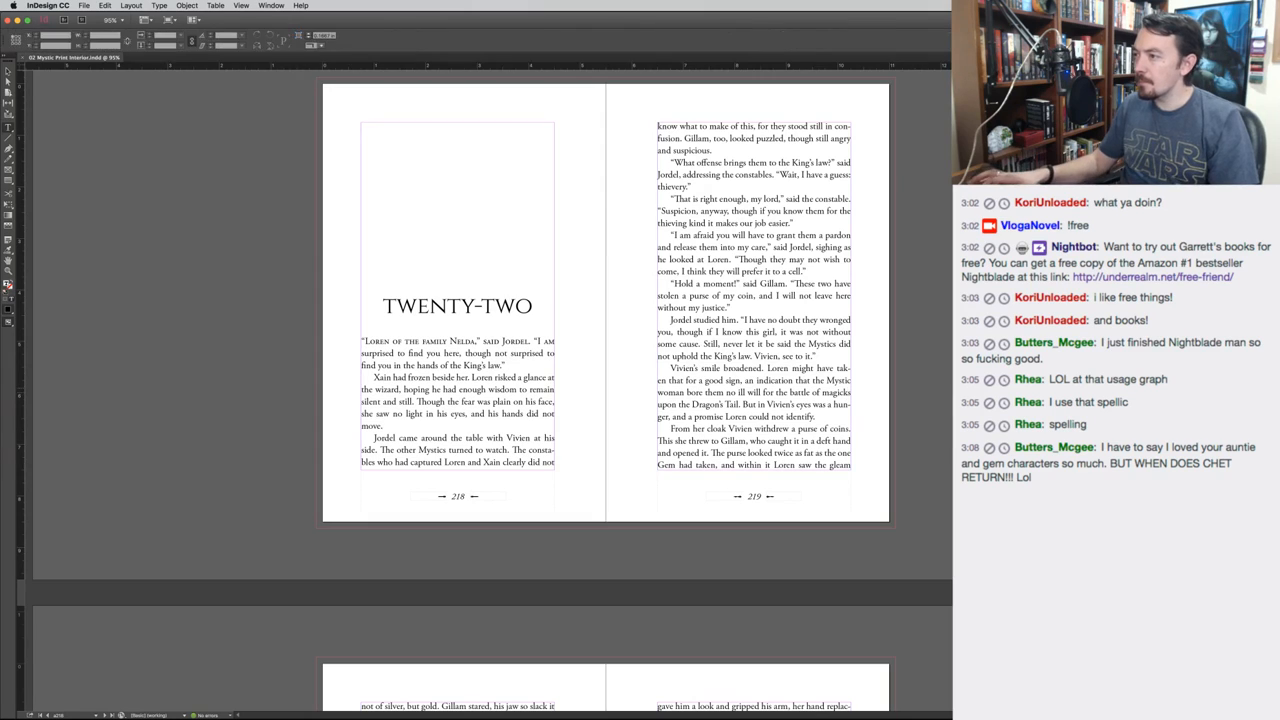
pyautogui.click(926, 327)
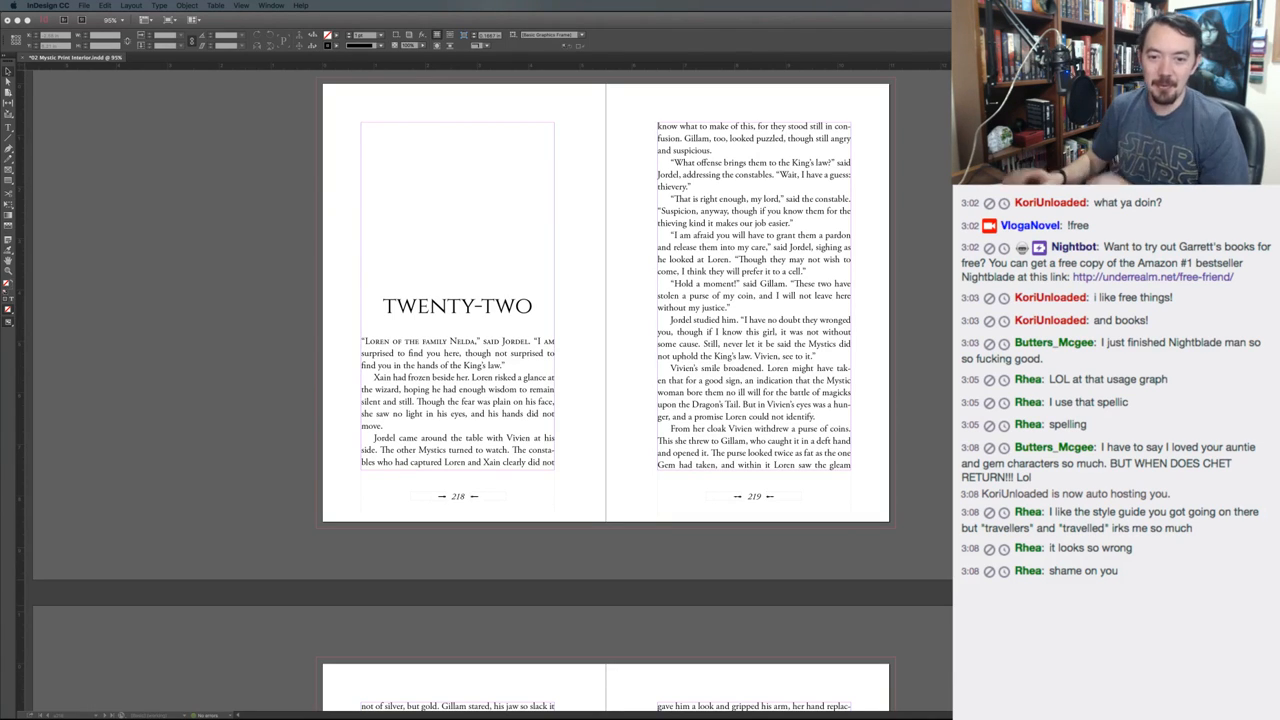
# Switch to Chrome to look over the stylesheet's spelling rules, and return to the Mystic print interior document in InDesign
pyautogui.press('super+Tab')
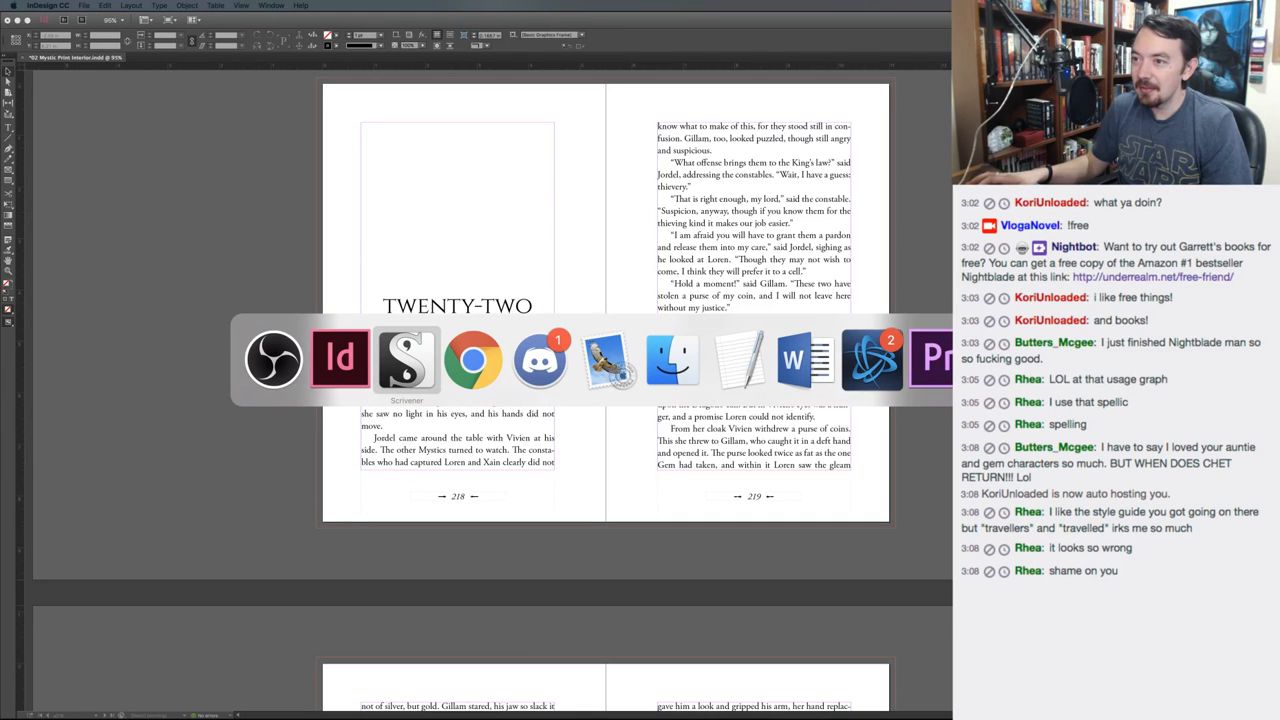
pyautogui.press('super+Tab')
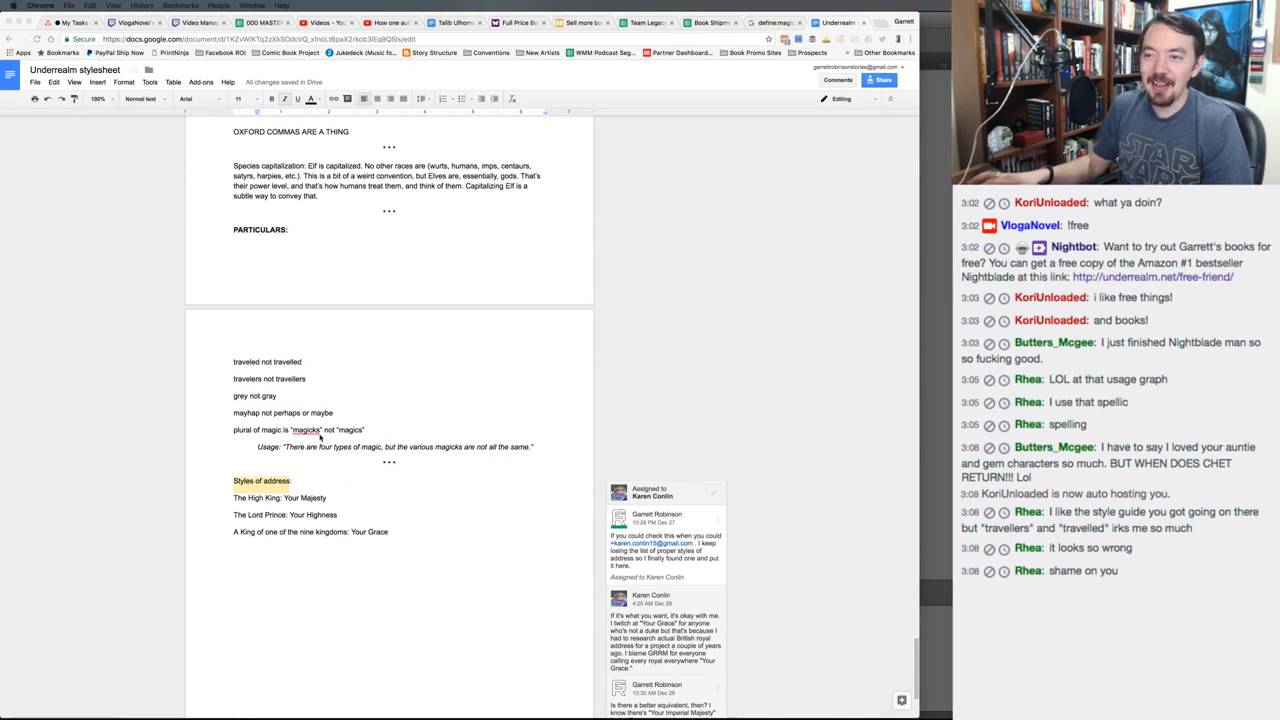
pyautogui.press('super+Tab')
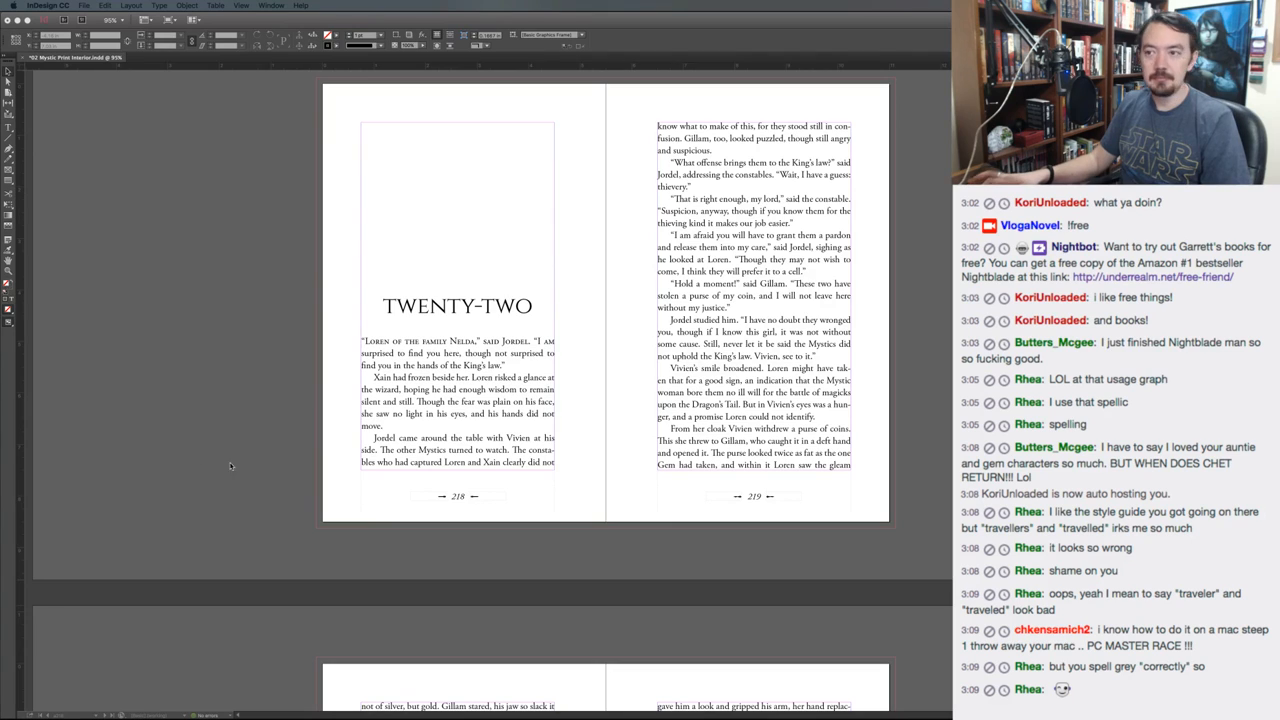
pyautogui.click(291, 456)
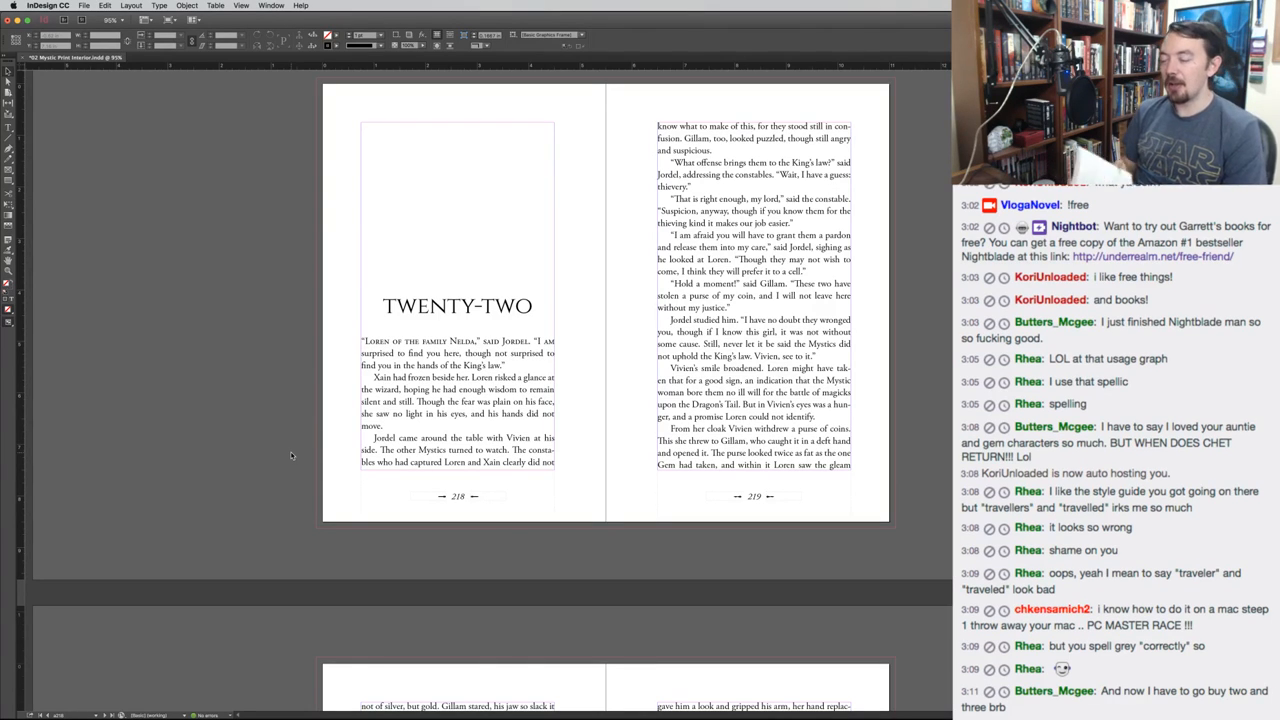
# Replace "deft" with "clumsy" in the sentence about Gillam catching the purse on page 219
pyautogui.click(820, 442)
pyautogui.doubleClick(820, 441)
pyautogui.write('clumsy')
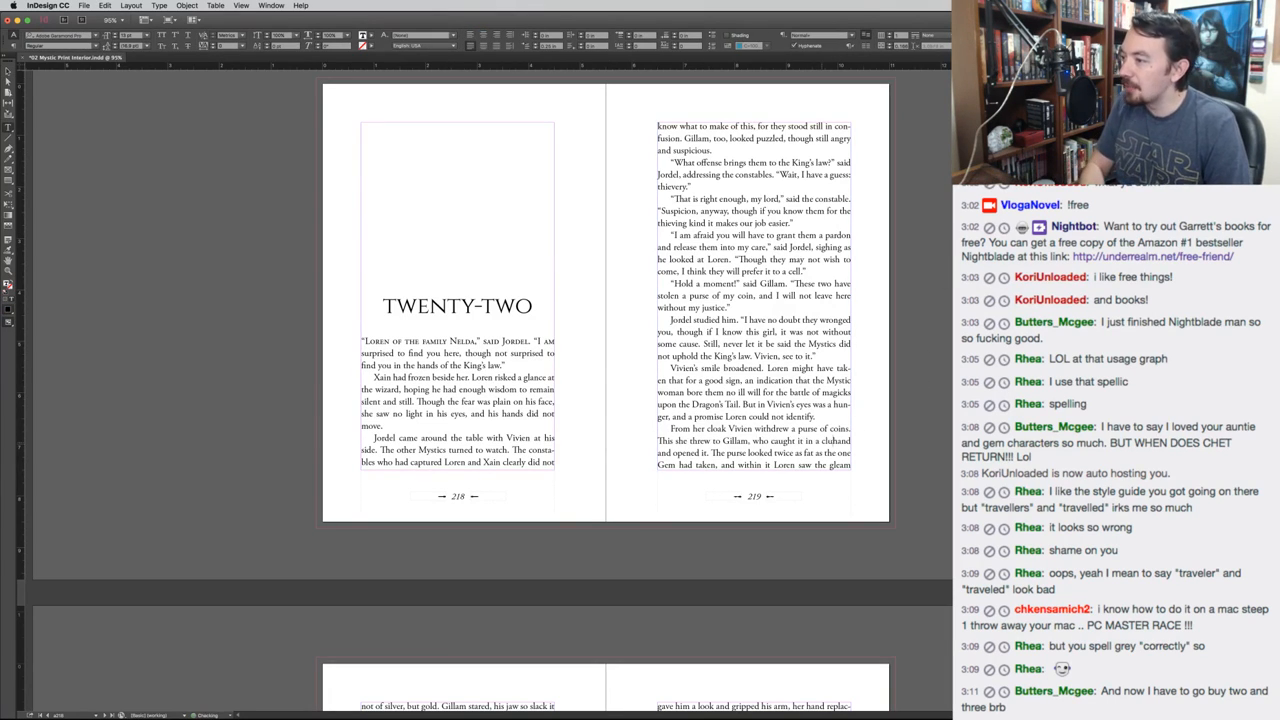
pyautogui.press('Escape')
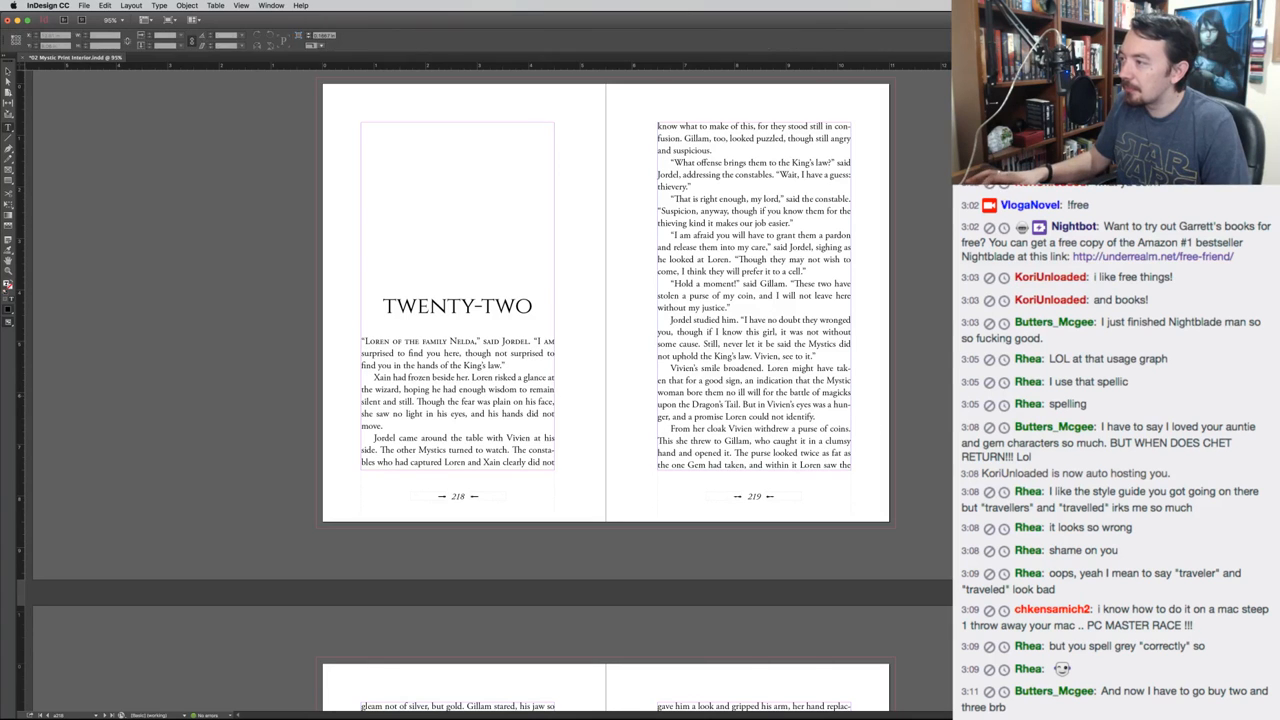
# Switch to Scrivener and replace "deft" with "clumsy" in the matching purse sentence of chapter TWENTY-TWO
pyautogui.press('super+Tab')
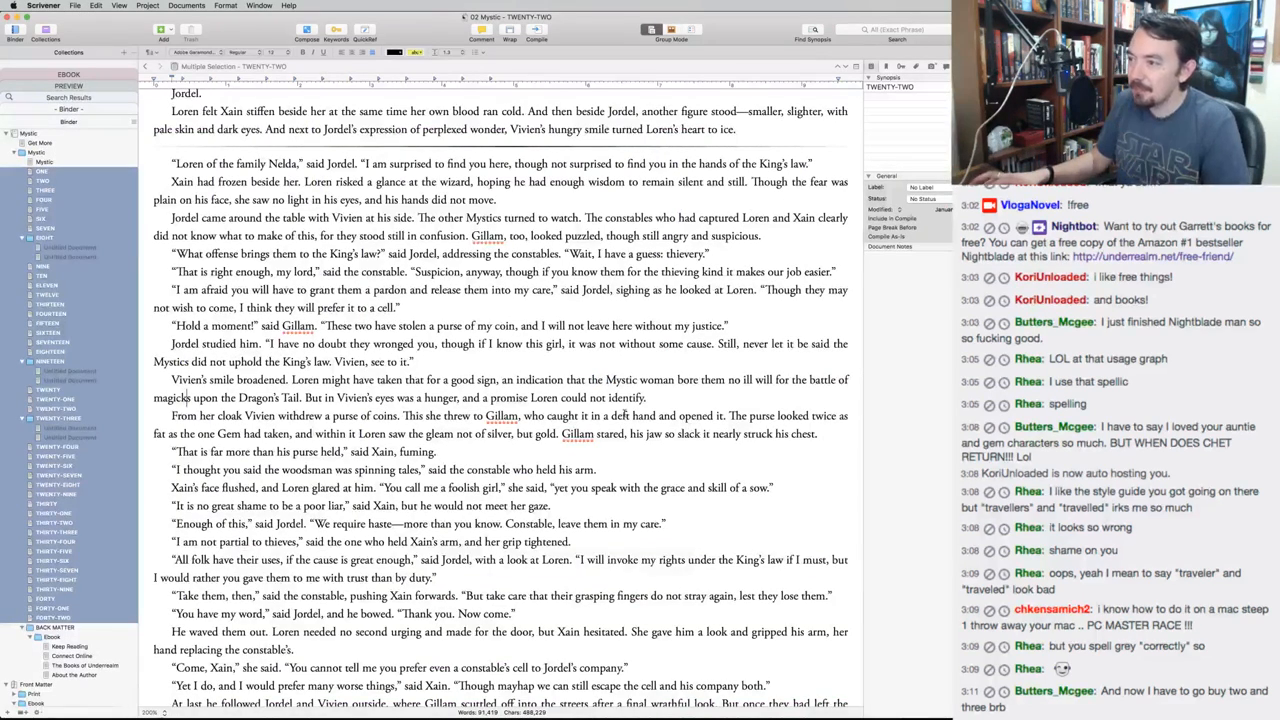
pyautogui.doubleClick(617, 415)
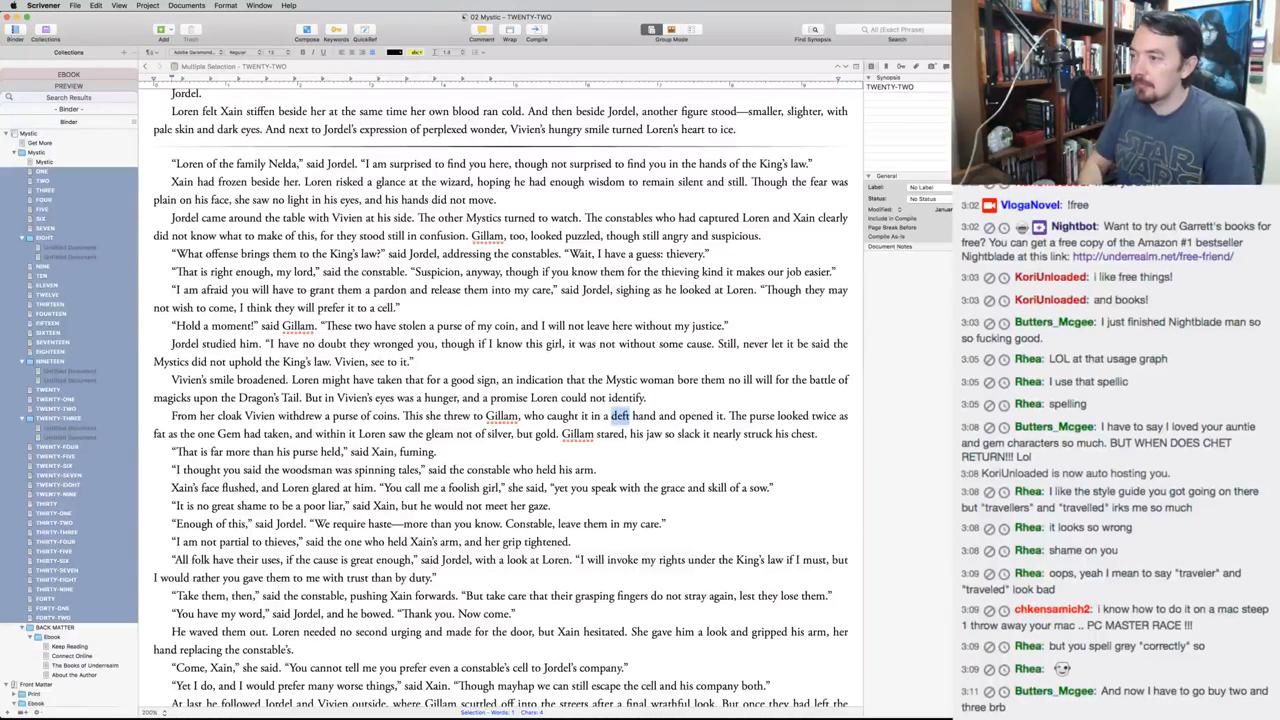
pyautogui.write('clumsy')
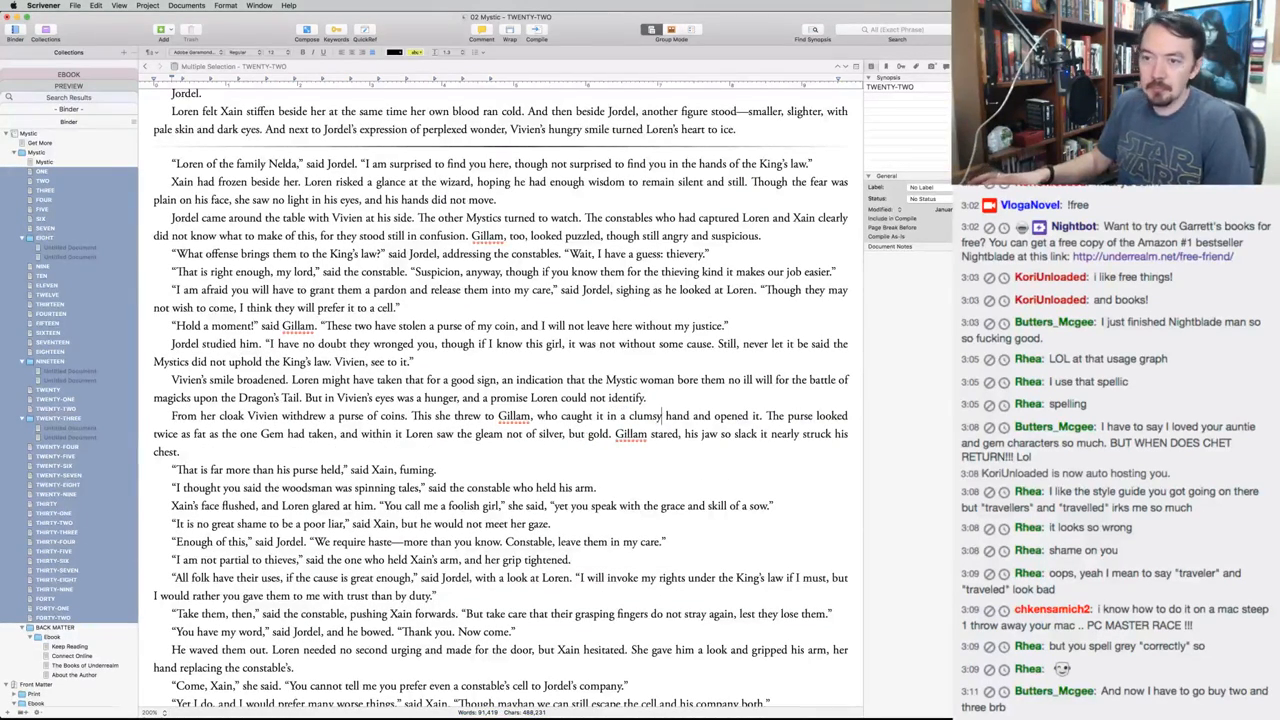
# Switch to InDesign and replace "sow" with "cow" in Loren's "grace and skill" line on page 220
pyautogui.press('super+Tab')
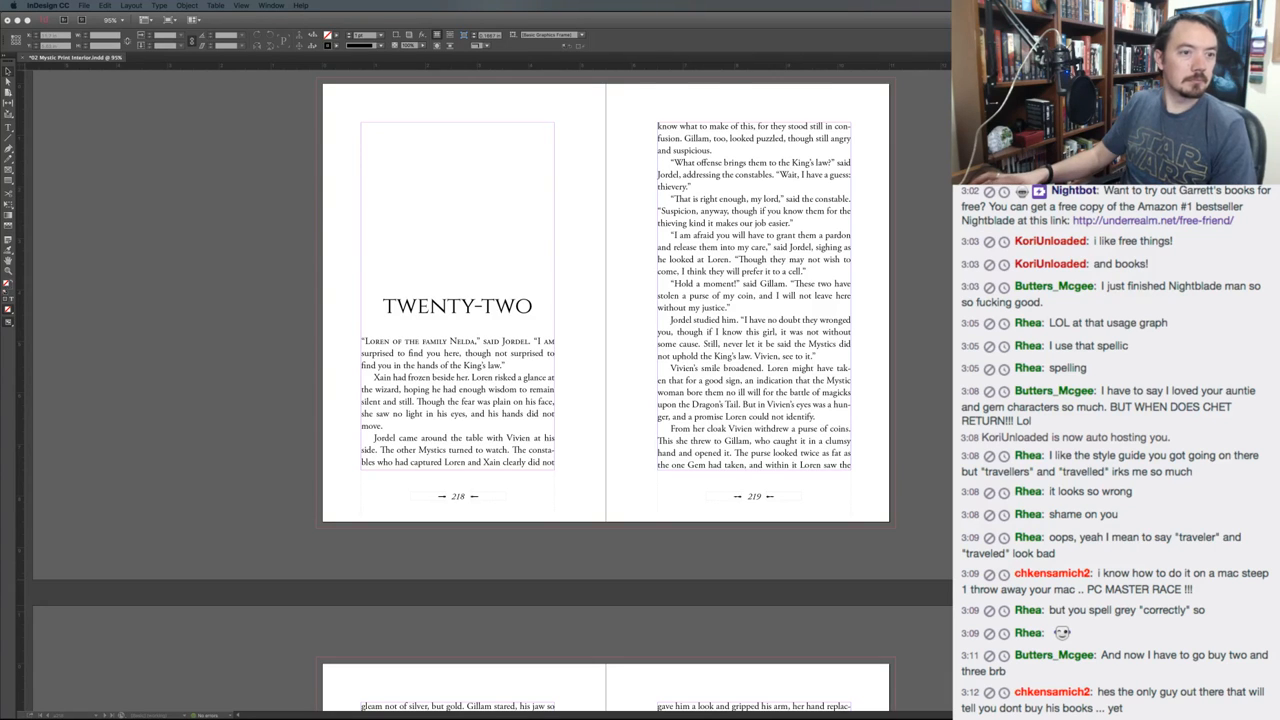
pyautogui.click(241, 444)
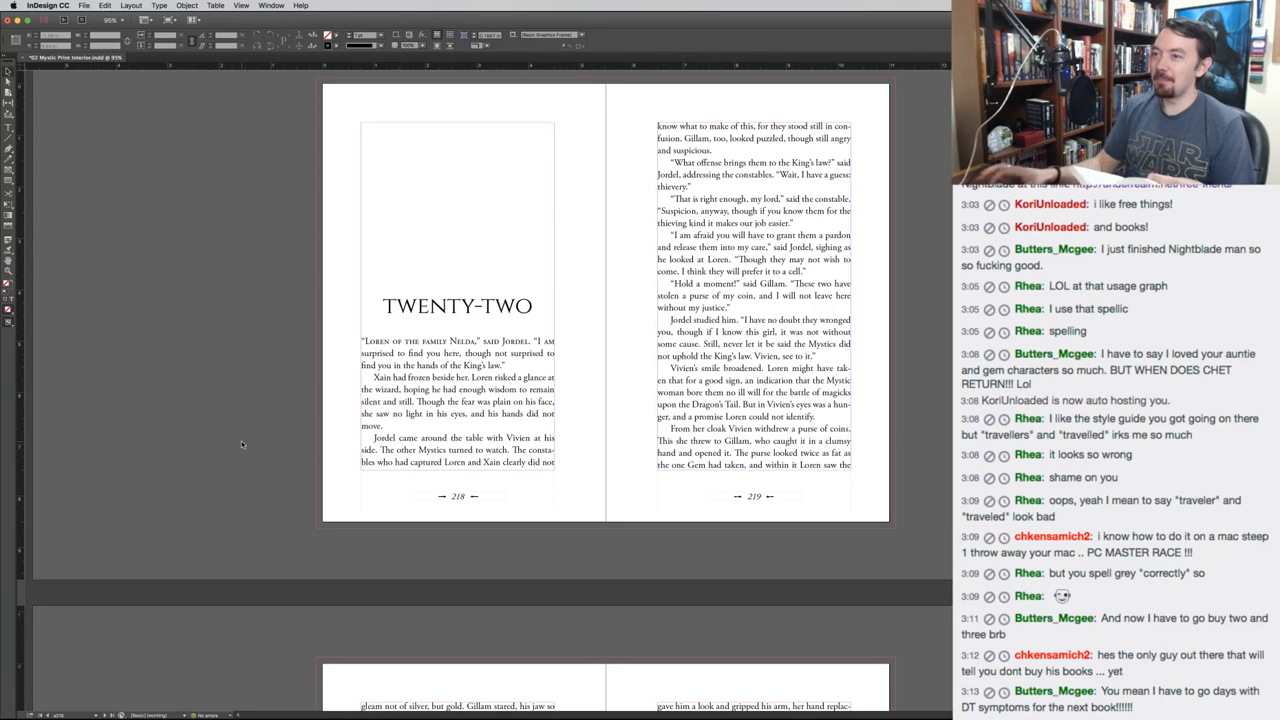
pyautogui.scroll(3, 241, 444)
pyautogui.scroll(-1, 241, 444)
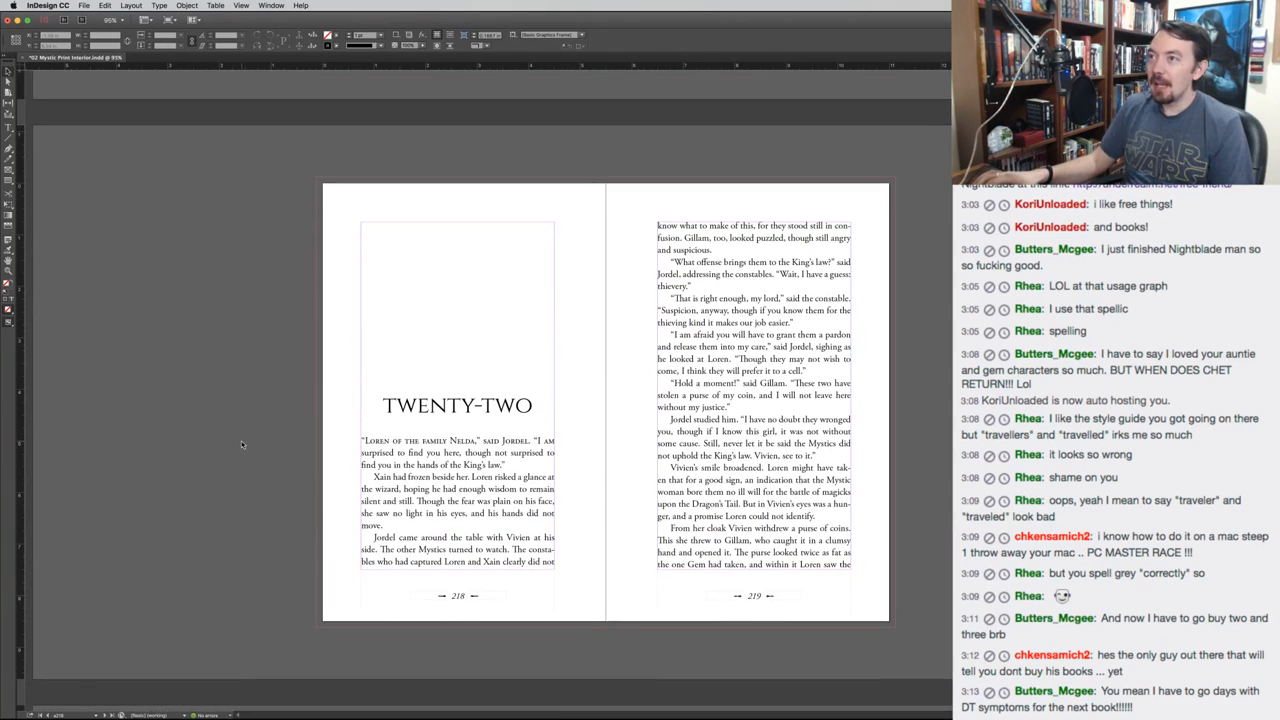
pyautogui.scroll(-1, 241, 444)
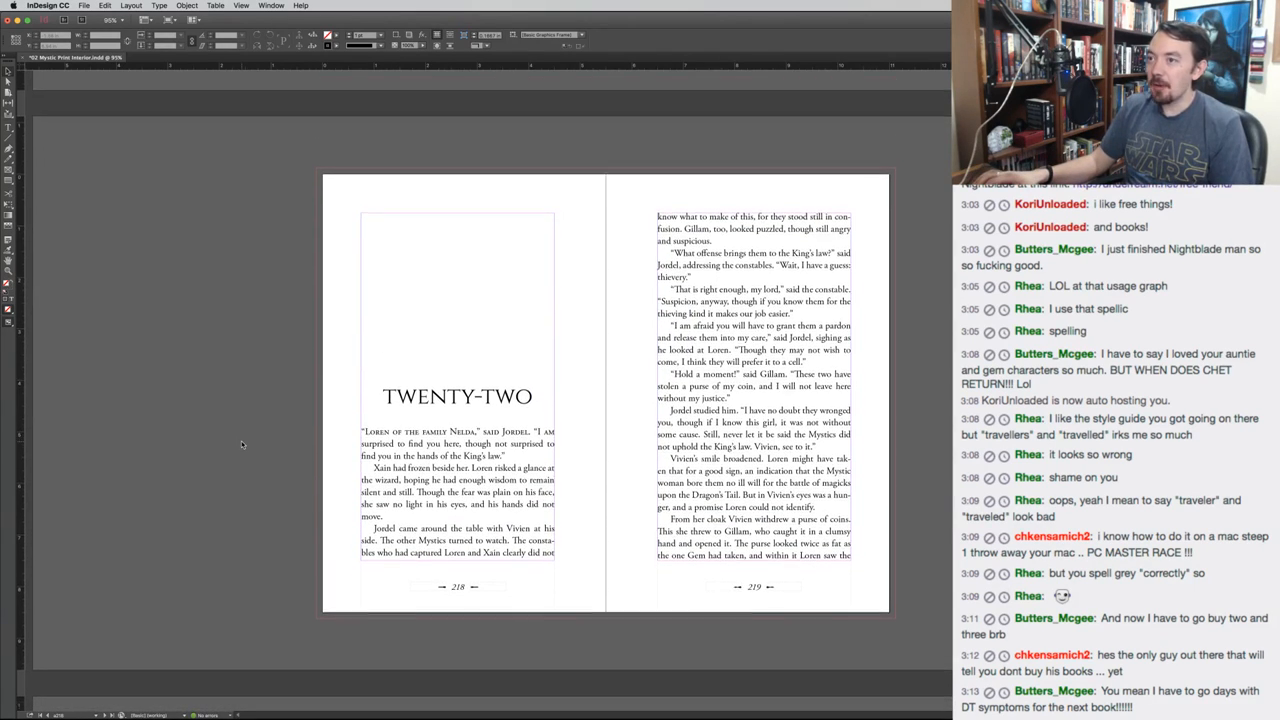
pyautogui.scroll(-1, 241, 444)
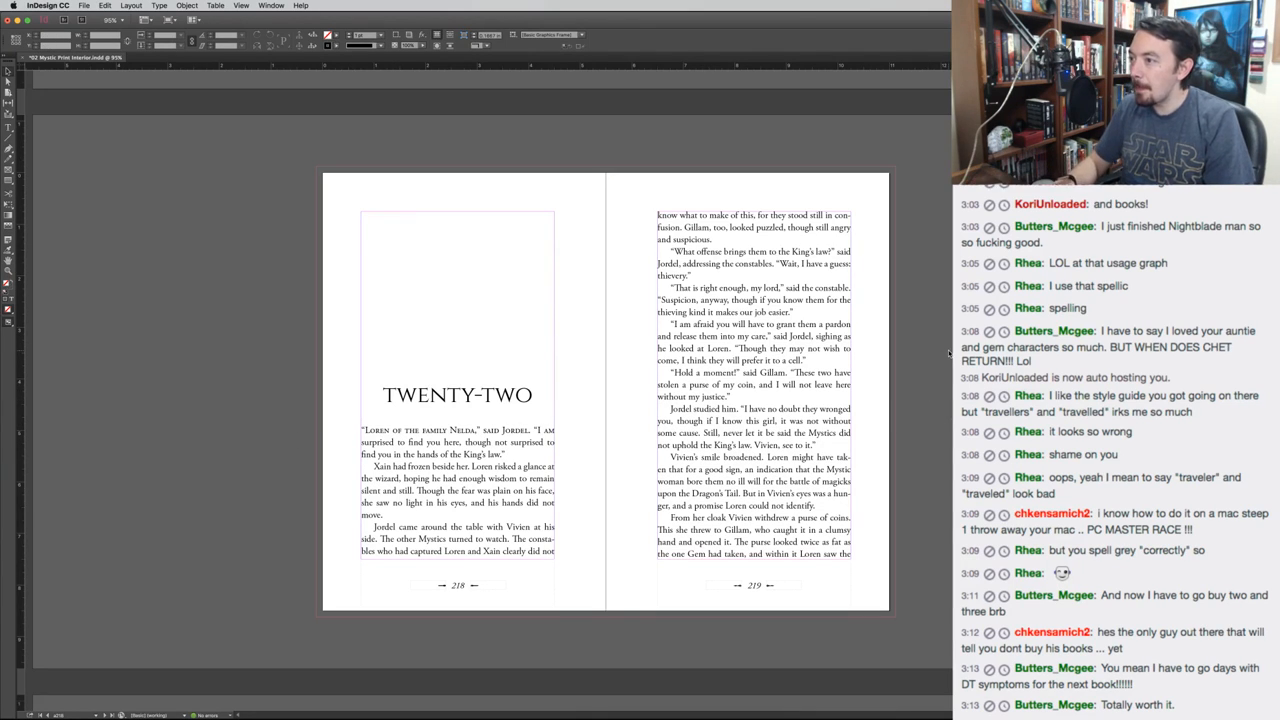
pyautogui.press('pagedown')
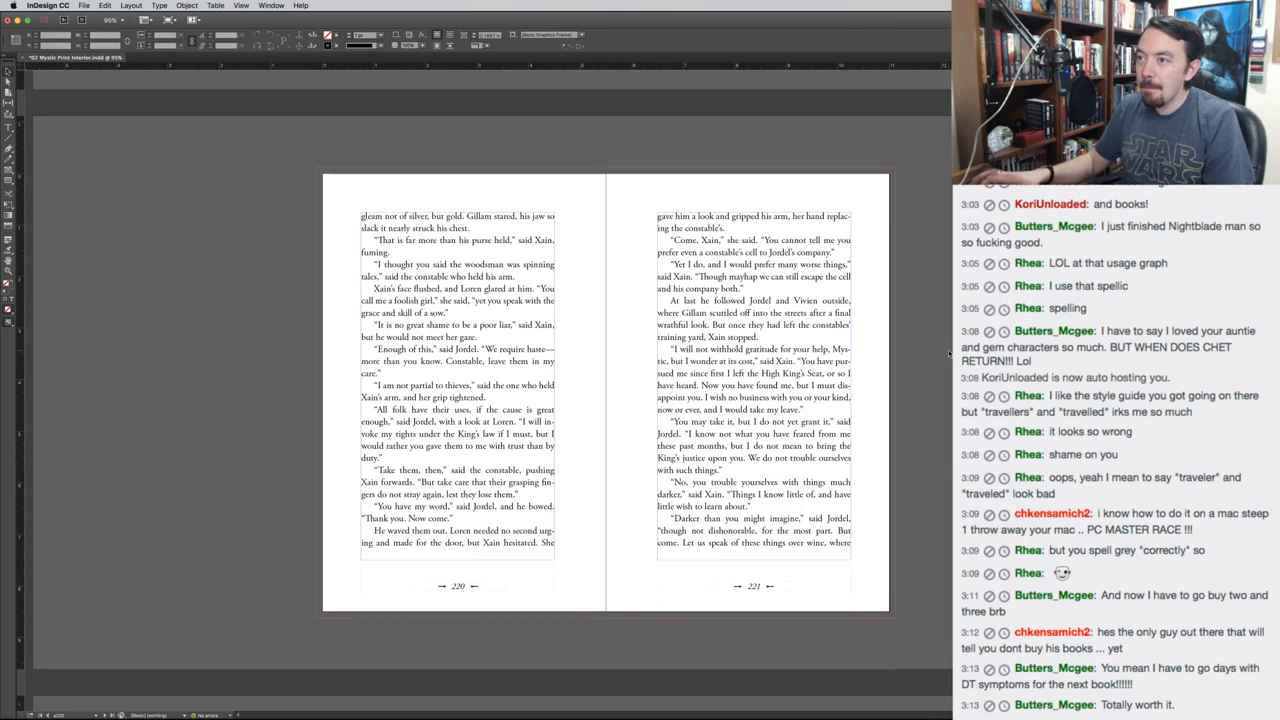
pyautogui.doubleClick(434, 316)
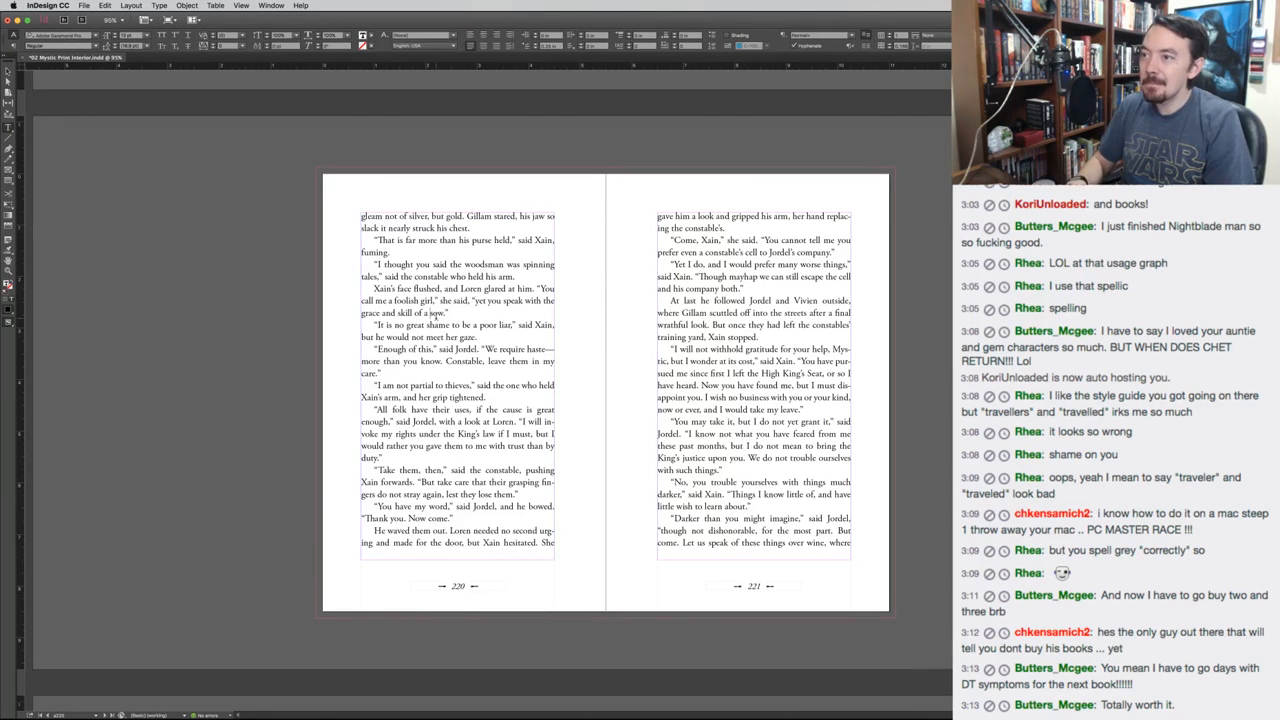
pyautogui.doubleClick(434, 314)
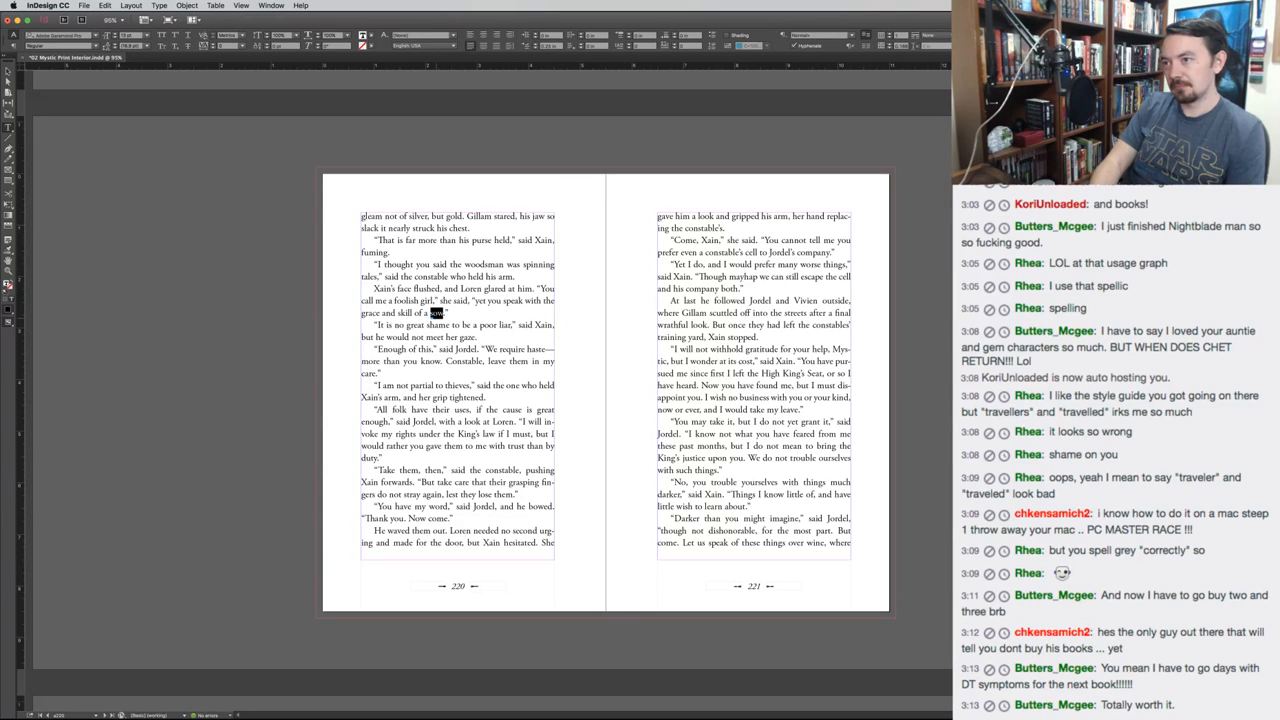
pyautogui.write('cow. Wit')
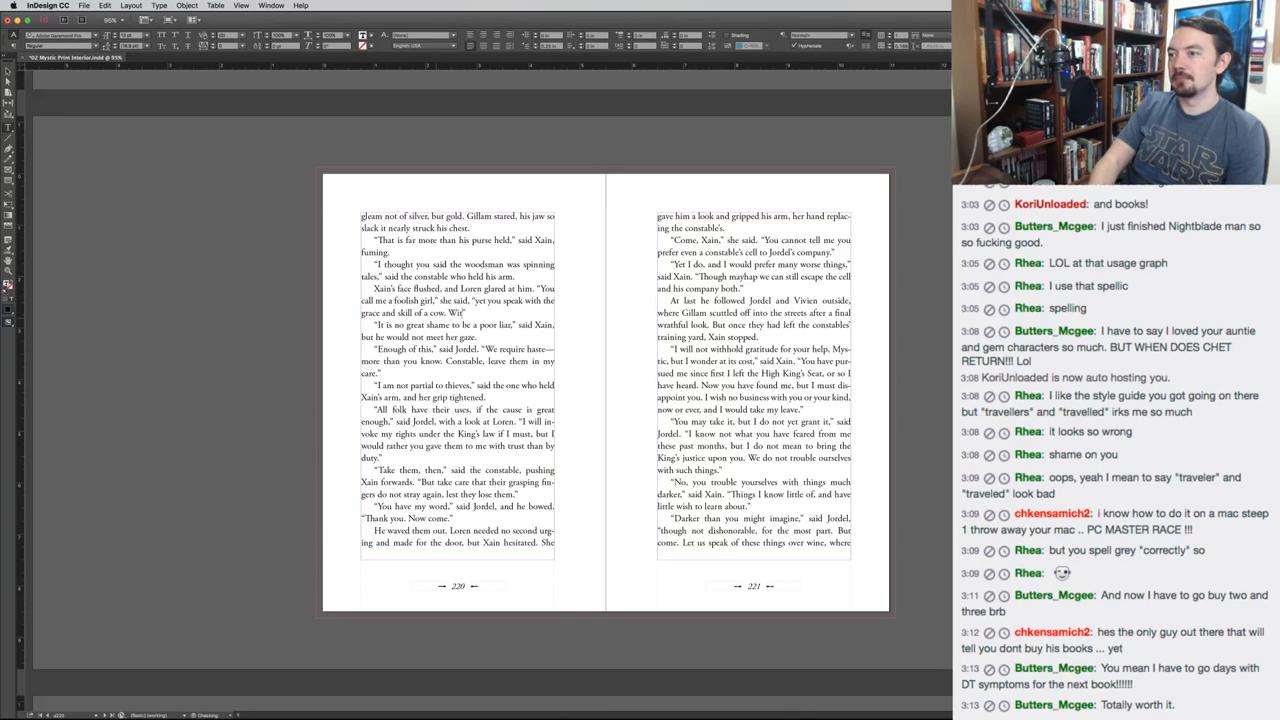
# Extend Loren's "grace and skill" line on page 220 with the sentence "One with no legs, at that."
pyautogui.write('h one')
pyautogui.press('BackSpace')
pyautogui.press('BackSpace')
pyautogui.press('BackSpace')
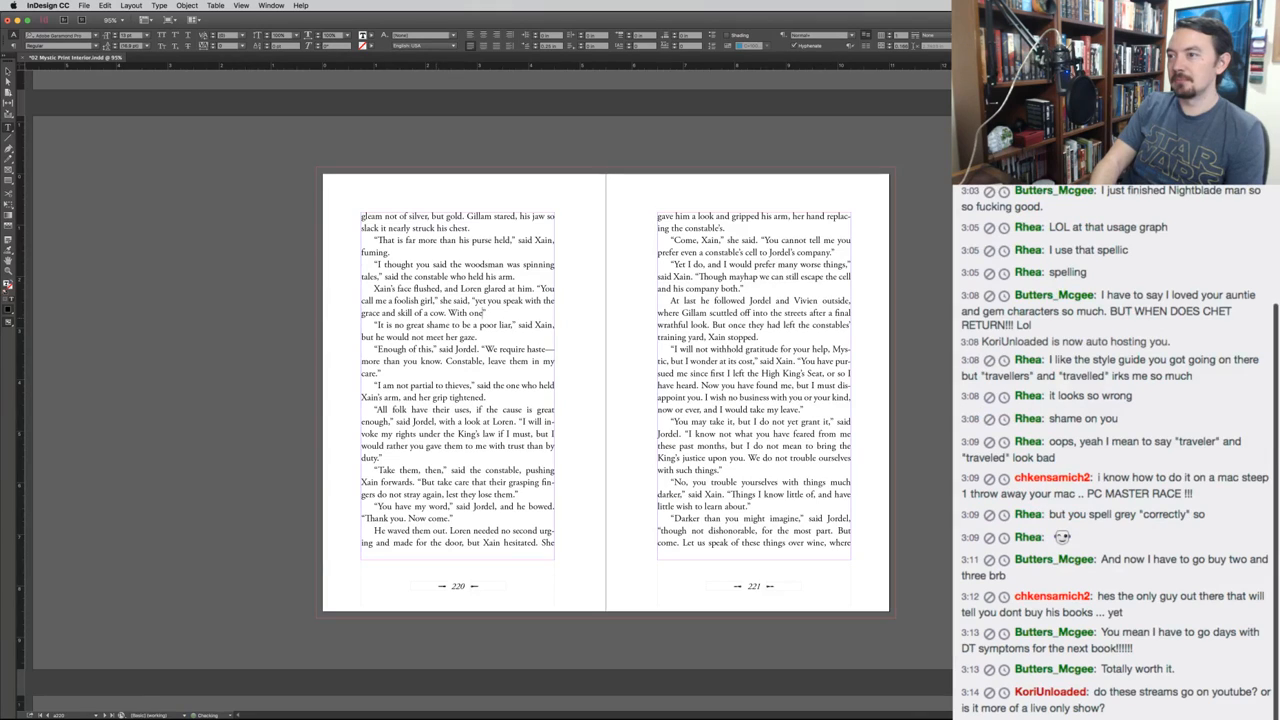
pyautogui.write('thee leg')
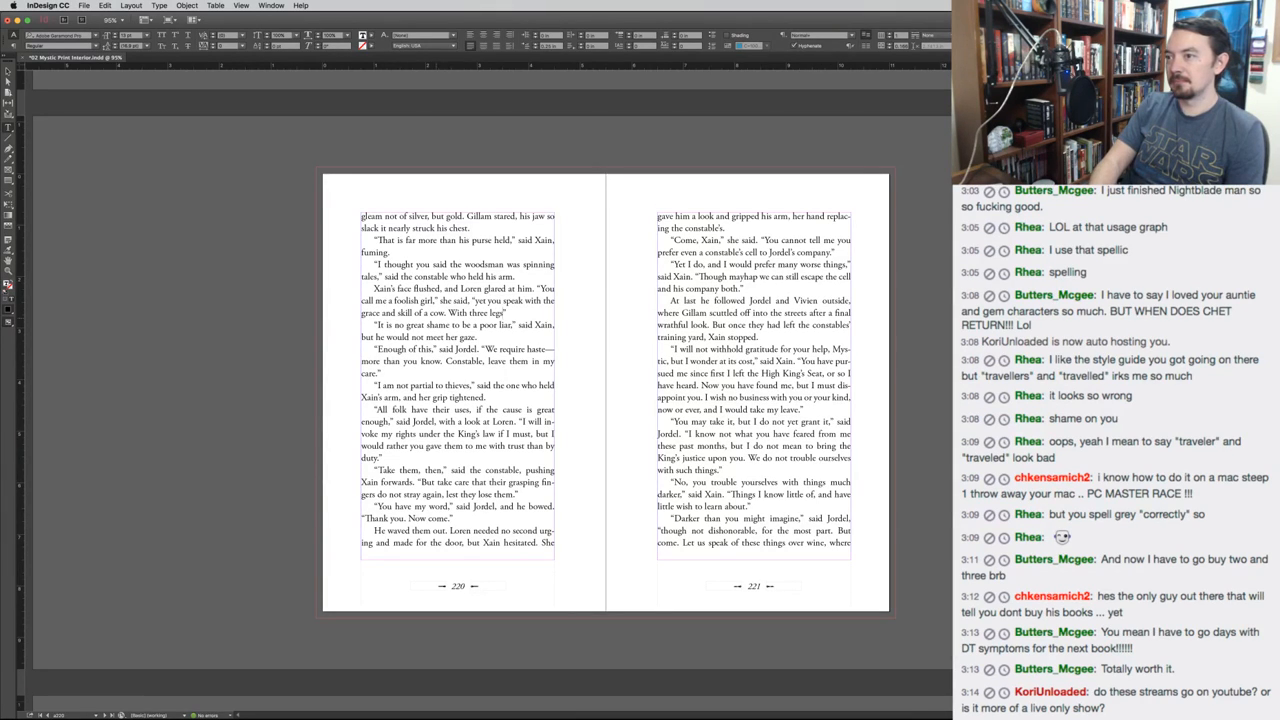
pyautogui.write('s')
pyautogui.press('BackSpace')
pyautogui.press('BackSpace')
pyautogui.press('BackSpace')
pyautogui.press('BackSpace')
pyautogui.press('BackSpace')
pyautogui.press('BackSpace')
pyautogui.press('BackSpace')
pyautogui.press('BackSpace')
pyautogui.press('BackSpace')
pyautogui.press('BackSpace')
pyautogui.press('BackSpace')
pyautogui.press('BackSpace')
pyautogui.press('BackSpace')
pyautogui.press('BackSpace')
pyautogui.press('BackSpace')
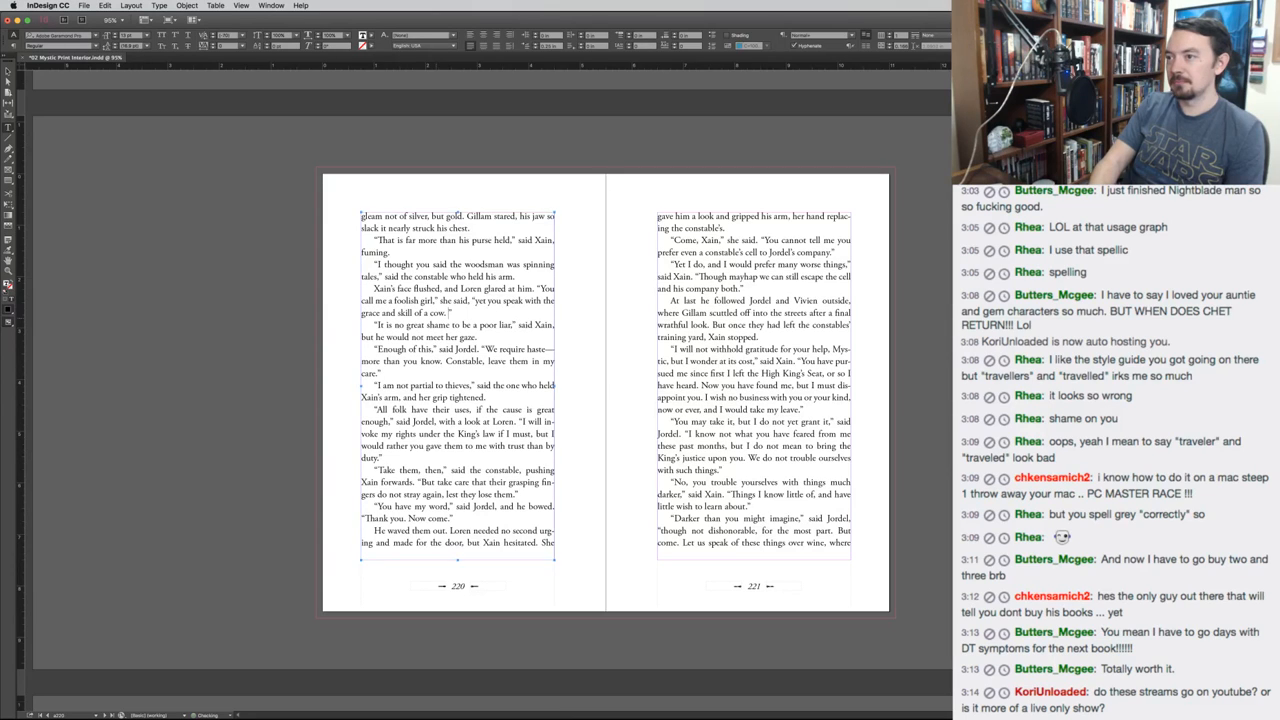
pyautogui.write('One with no legs, at that.')
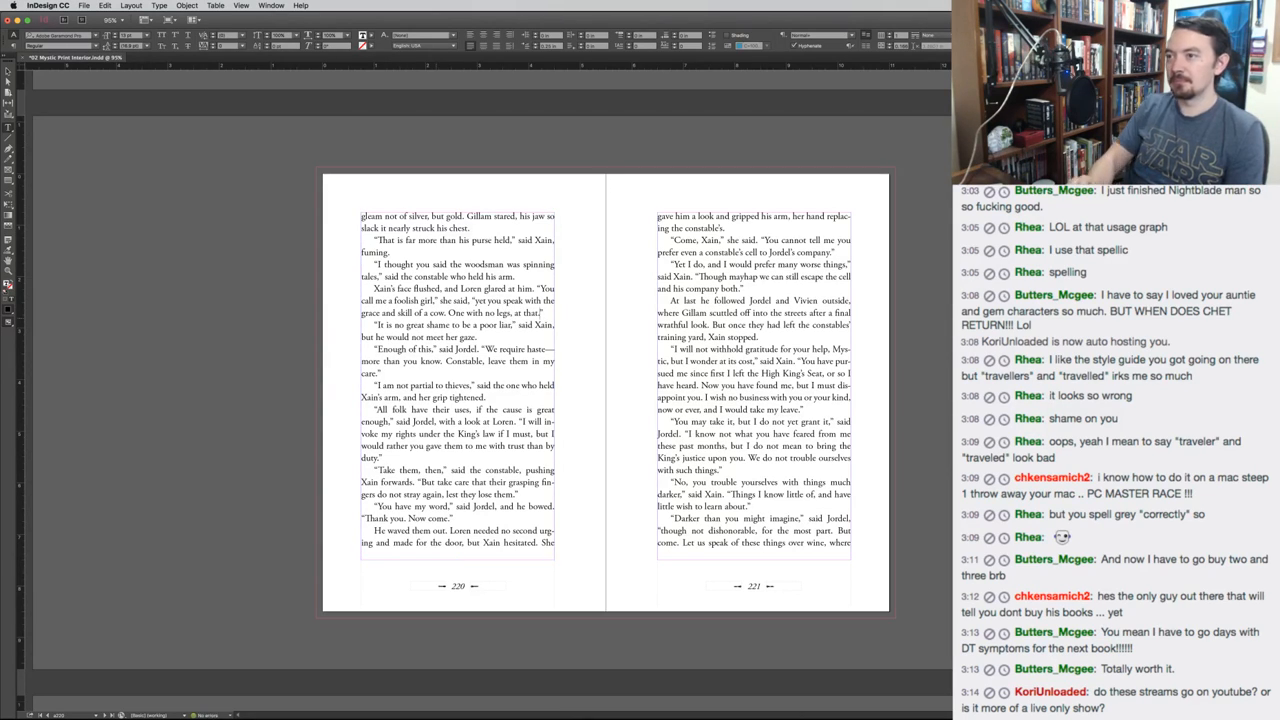
# Switch to Scrivener and add "One with no legs, at that." to the end of Loren's matching line in chapter TWENTY-TWO
pyautogui.press('super+Tab')
pyautogui.press('super+Tab')
pyautogui.press('super+Tab')
pyautogui.press('super+Tab')
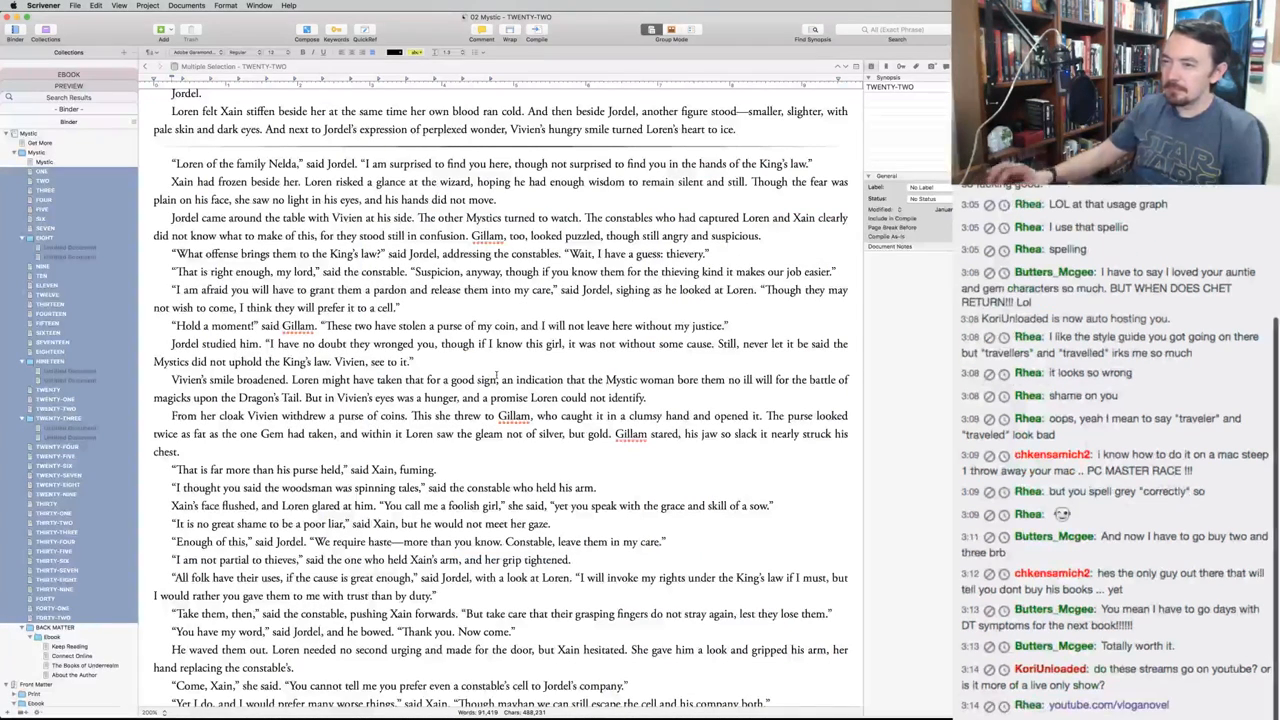
pyautogui.click(660, 505)
pyautogui.click(771, 505)
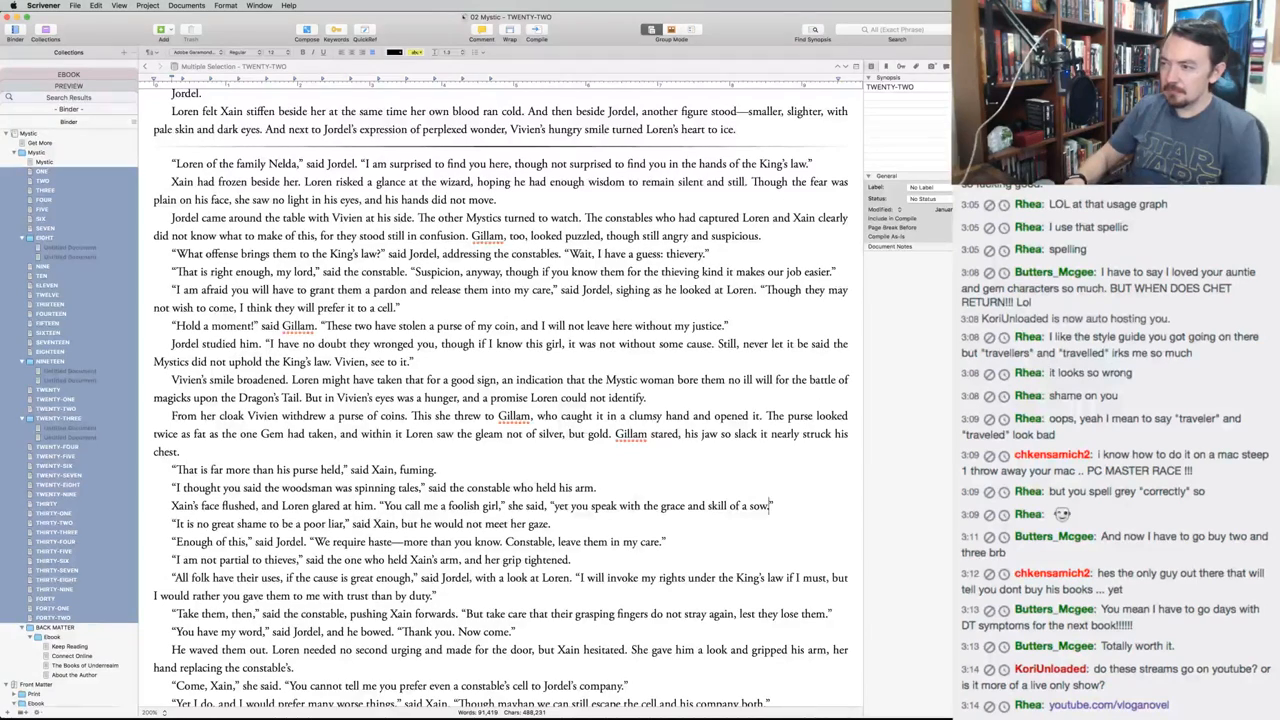
pyautogui.write('One with no legs, at that.')
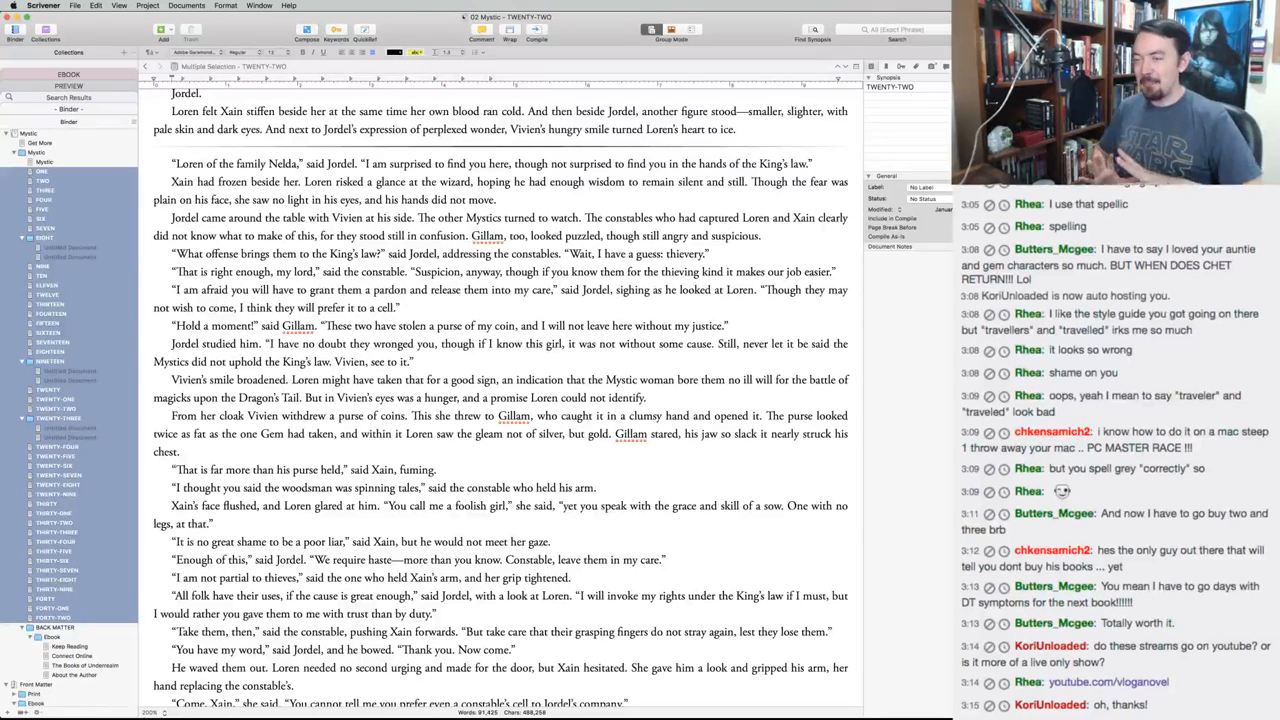
# Change "sow" to "cow" in Loren's "grace and skill" line in the Scrivener chapter
pyautogui.click(209, 523)
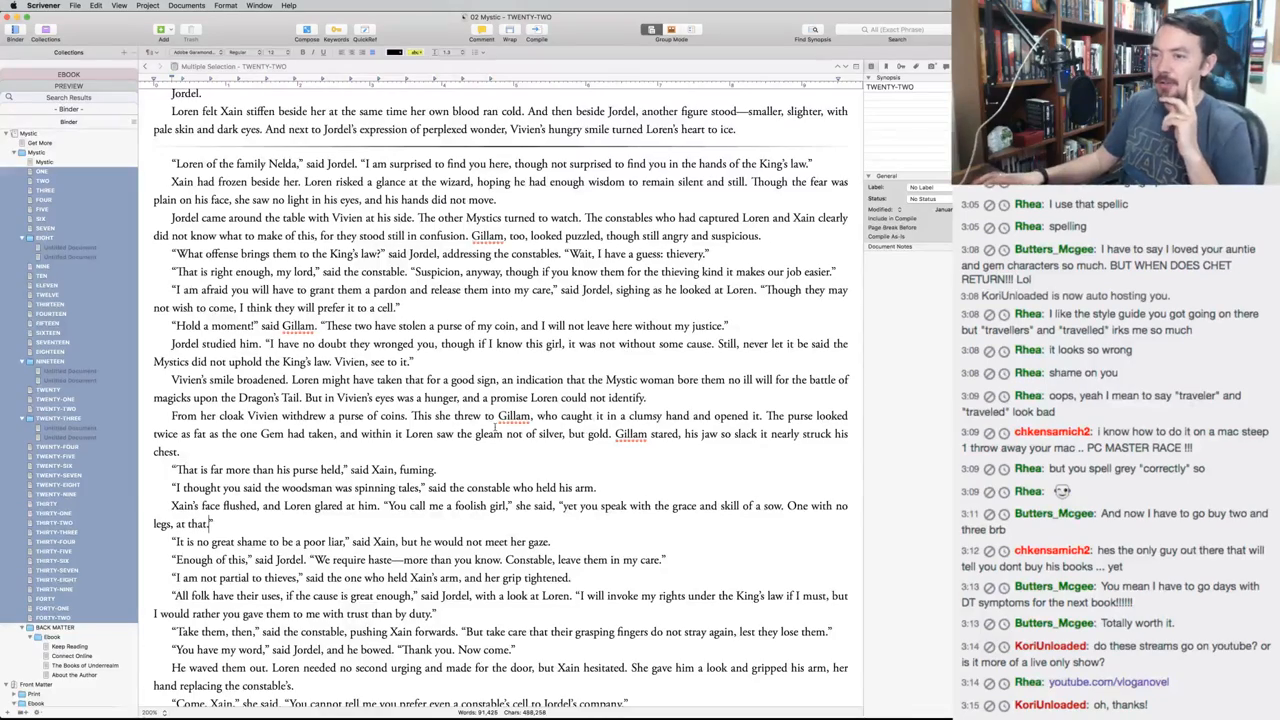
pyautogui.scroll(-1, 443, 394)
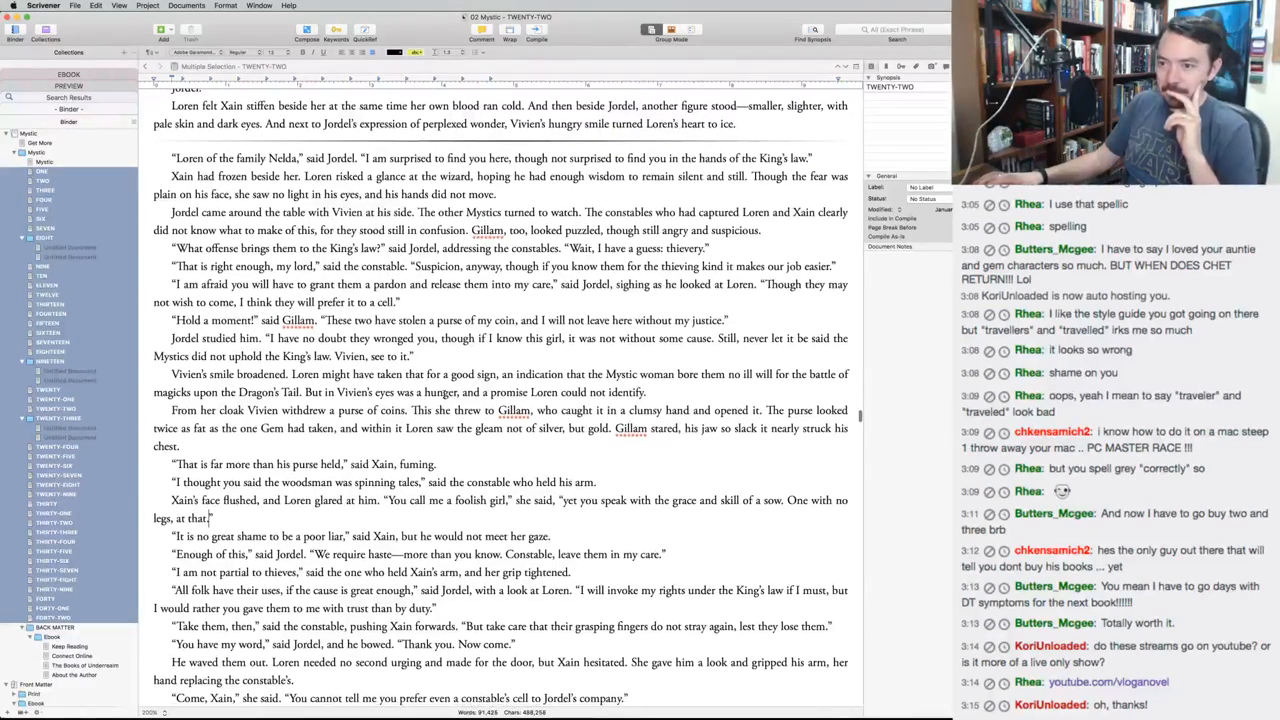
pyautogui.scroll(-3, 500, 415)
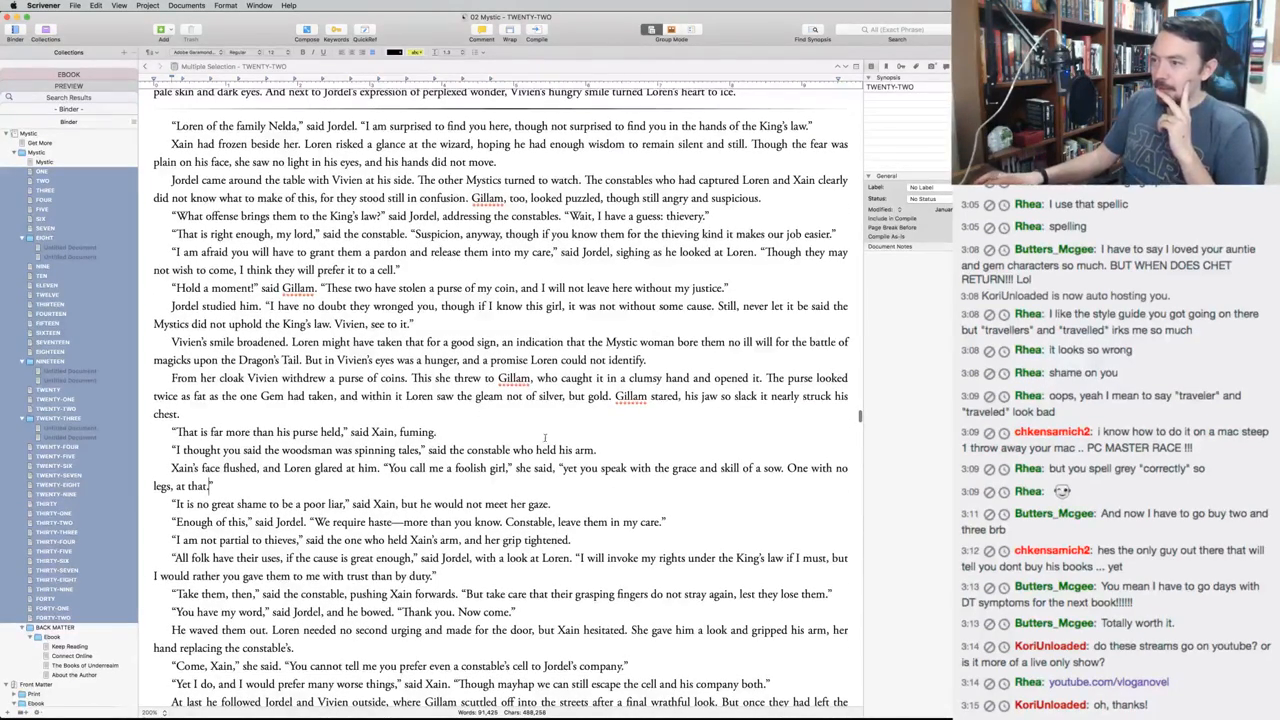
pyautogui.click(767, 468)
pyautogui.press('BackSpace')
pyautogui.write('c')
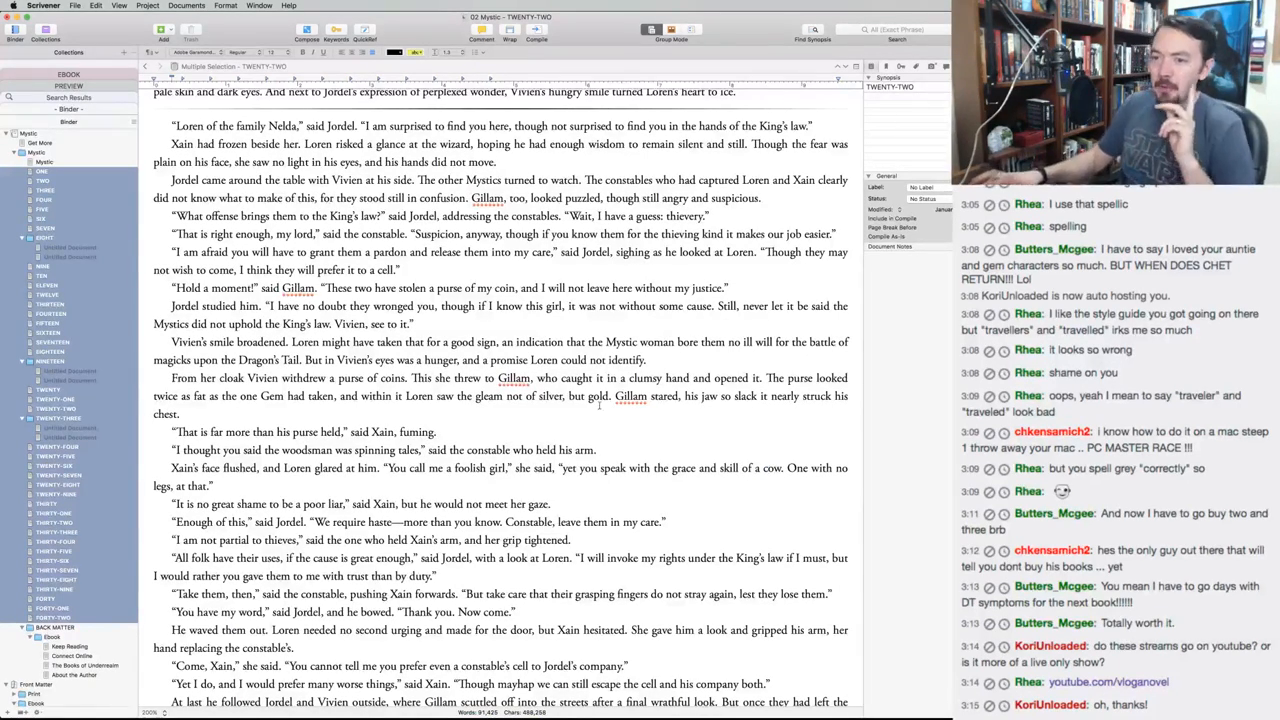
# Switch to InDesign and replace "said Xain" with "he said" after "I wonder at its cost" on page 221
pyautogui.press('super+Tab')
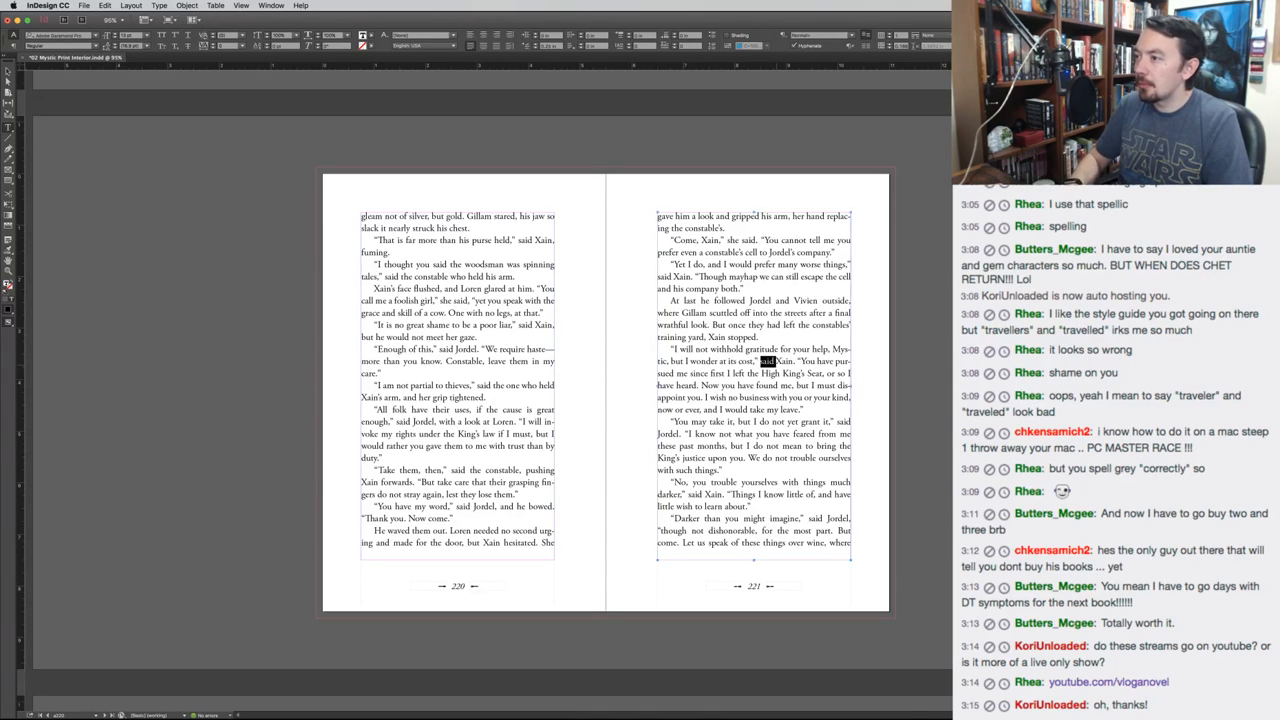
pyautogui.moveTo(775, 361); pyautogui.dragTo(793, 361)
pyautogui.press('BackSpace')
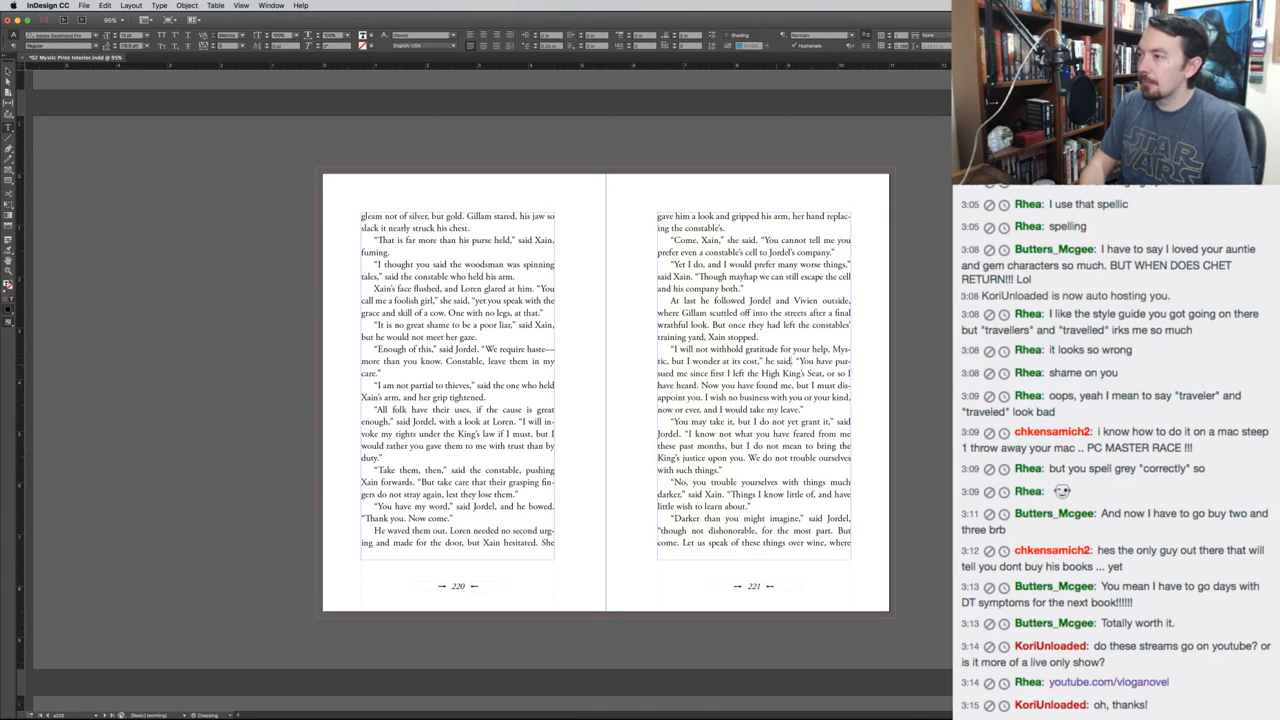
# Switch to Scrivener and replace "said Xain" with "he said" in the matching "I wonder at its cost" line
pyautogui.press('super+Tab')
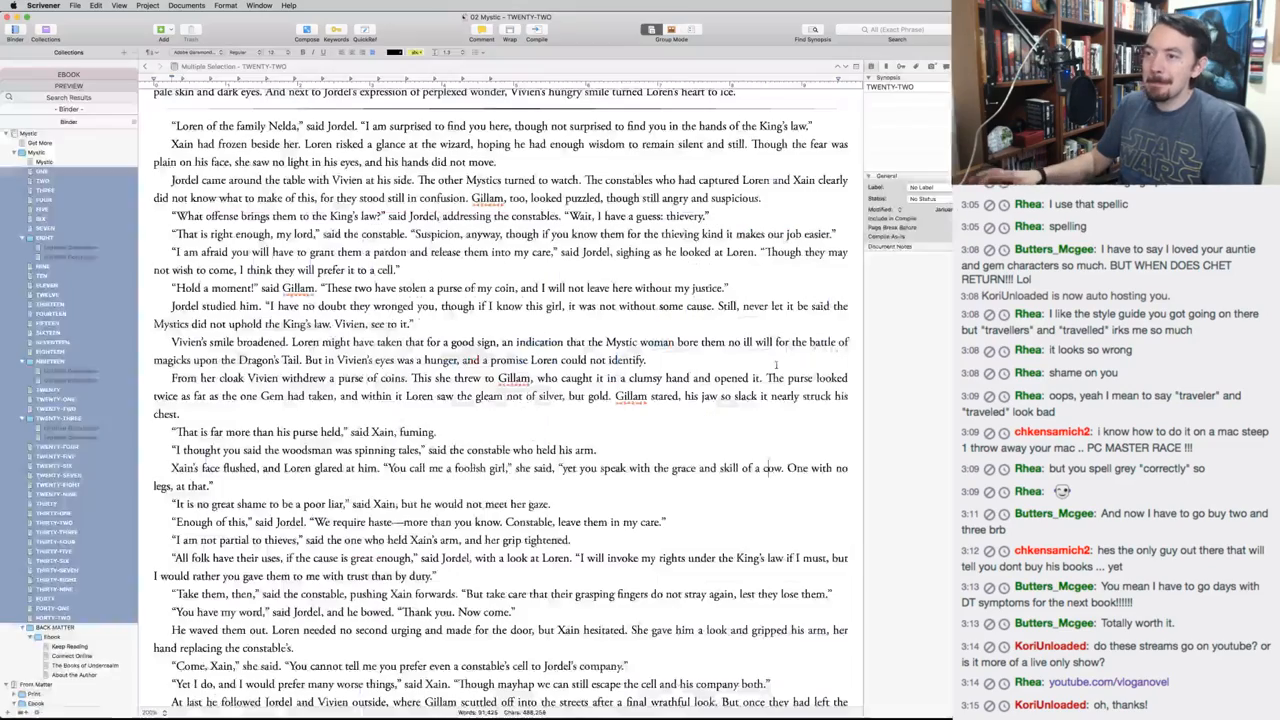
pyautogui.scroll(-10, 373, 307)
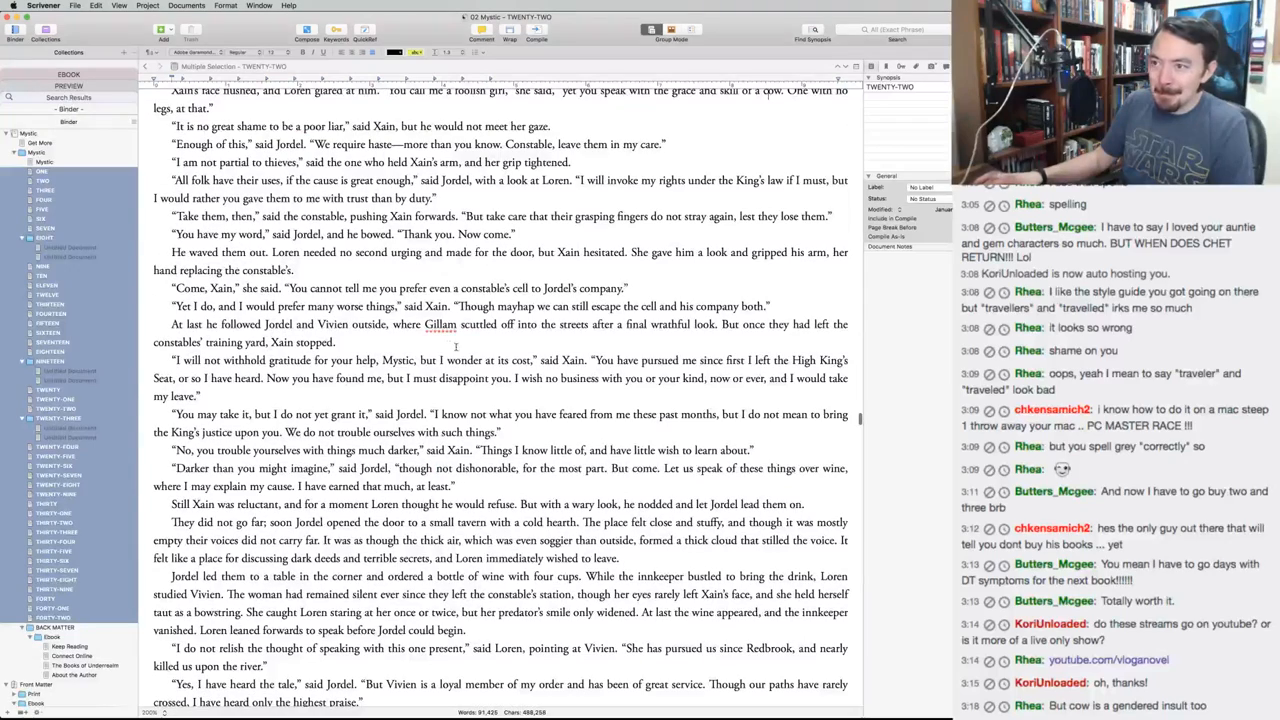
pyautogui.moveTo(541, 360); pyautogui.dragTo(586, 360)
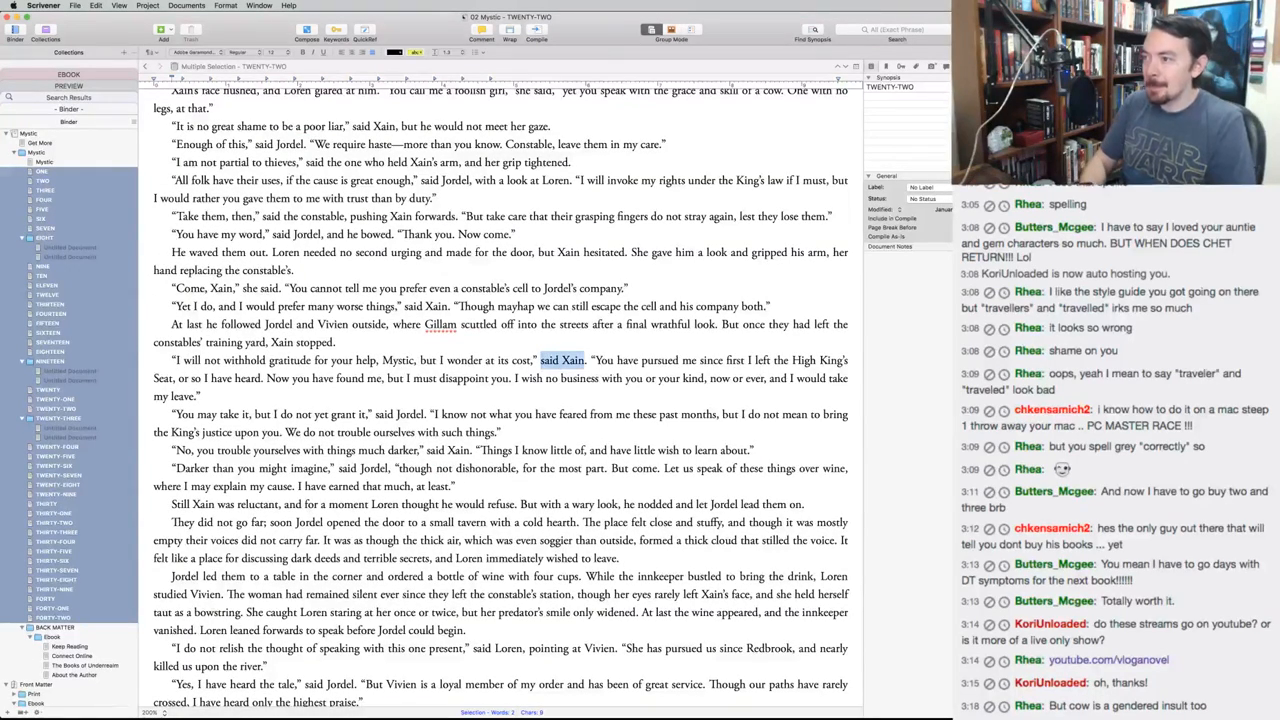
pyautogui.write('he said')
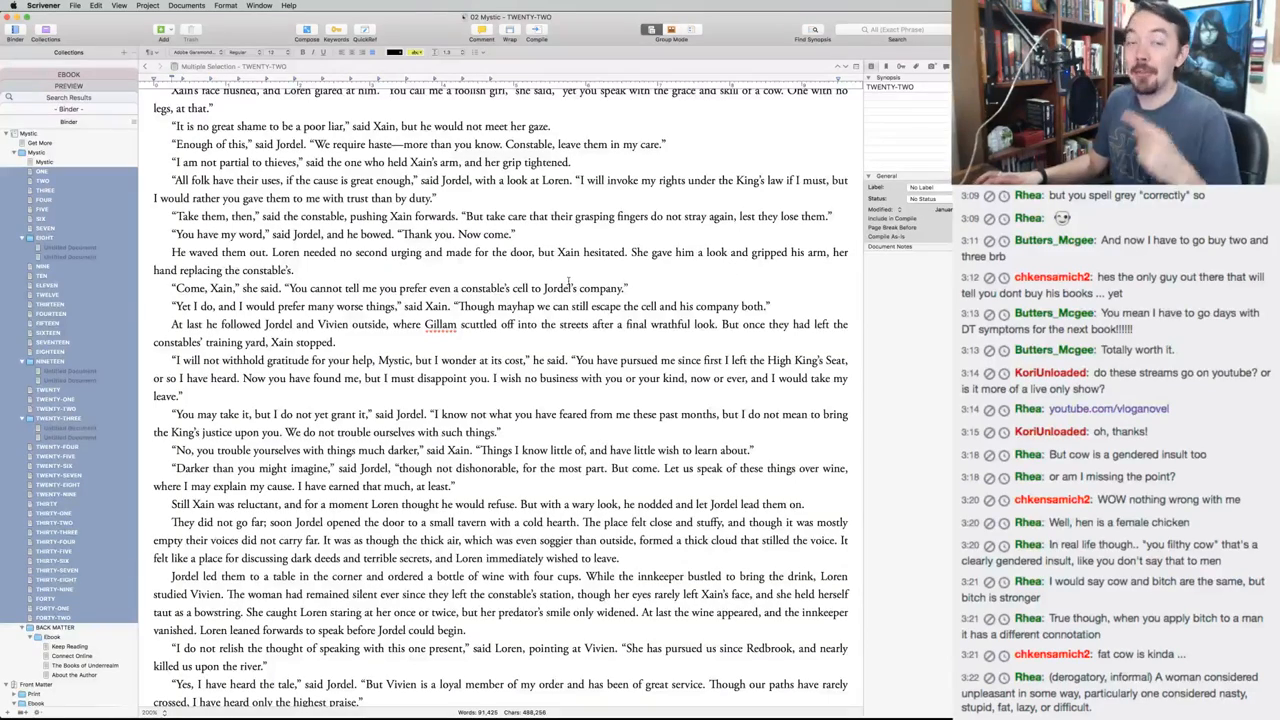
# Replace "cow" with "horse" in Loren's "grace and skill" line of chapter TWENTY-TWO
pyautogui.scroll(1, 569, 280)
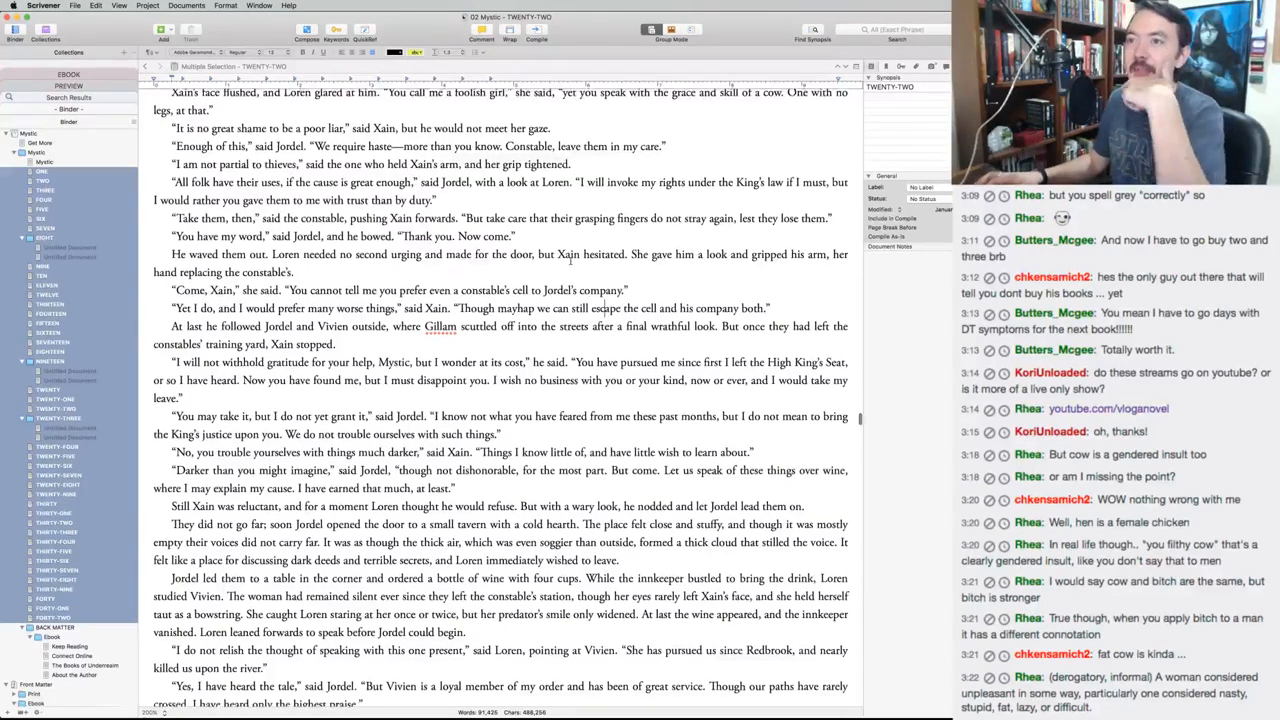
pyautogui.scroll(2, 620, 200)
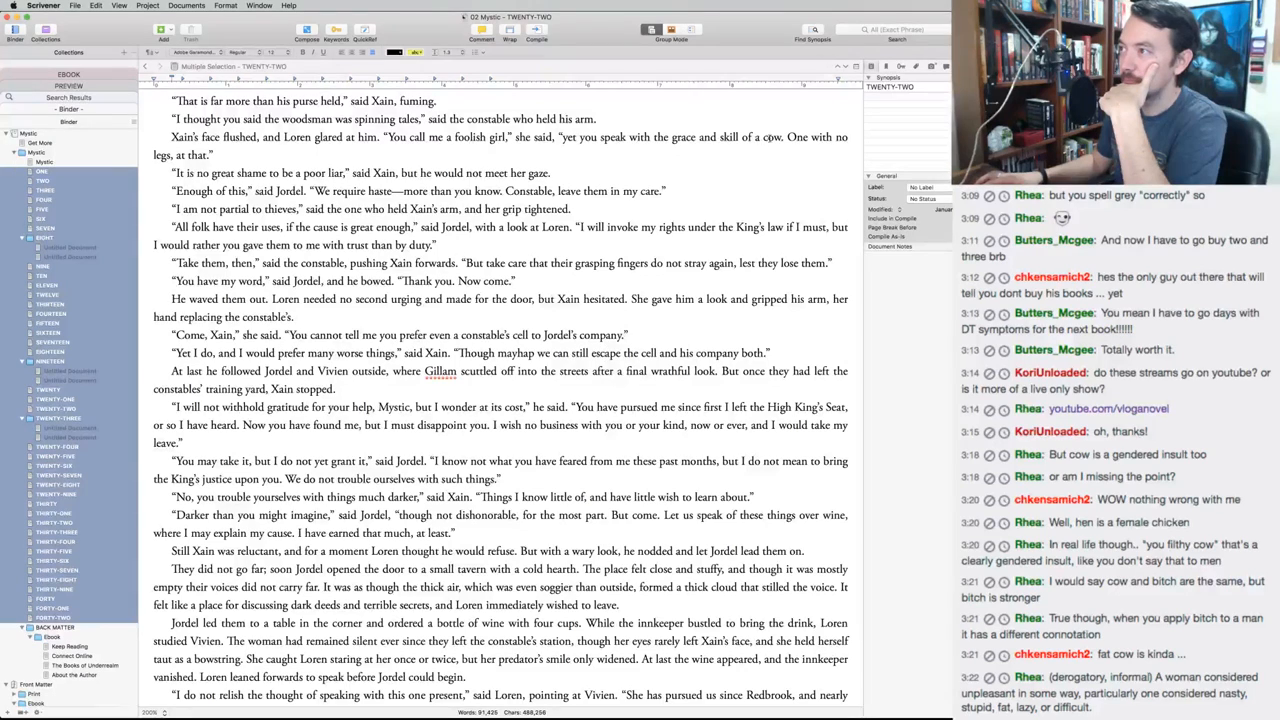
pyautogui.doubleClick(768, 137)
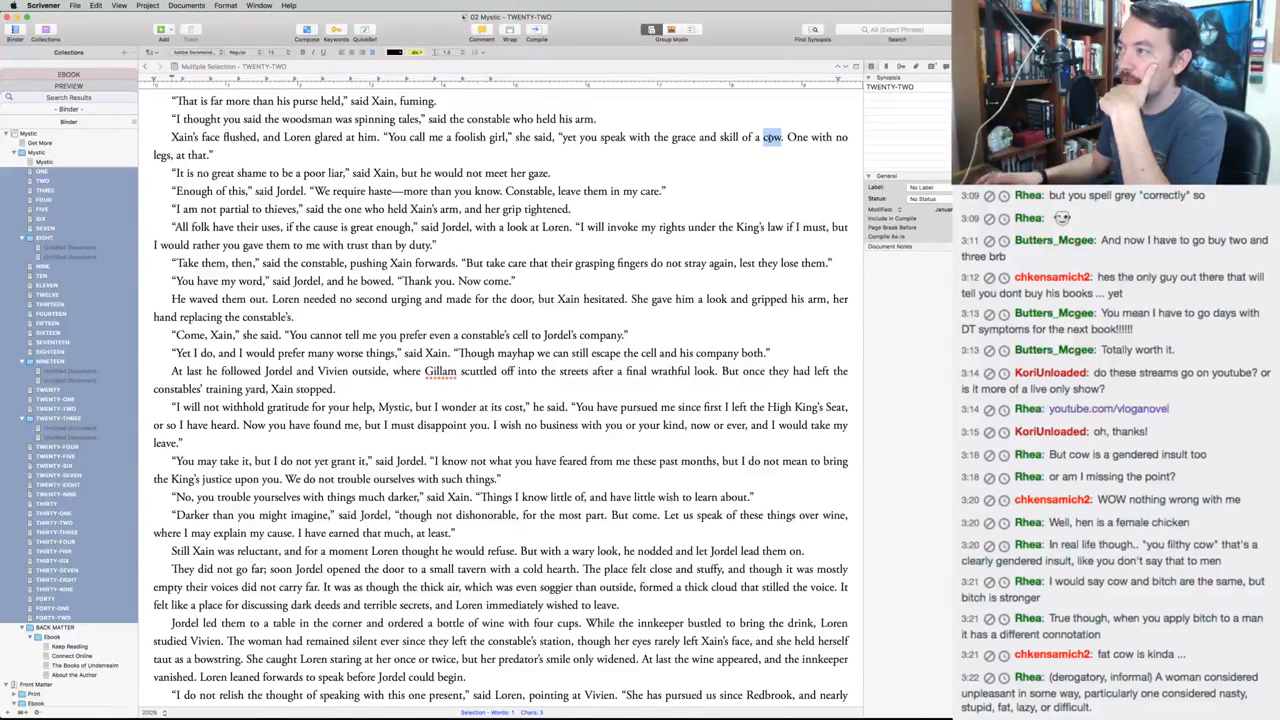
pyautogui.write('horse')
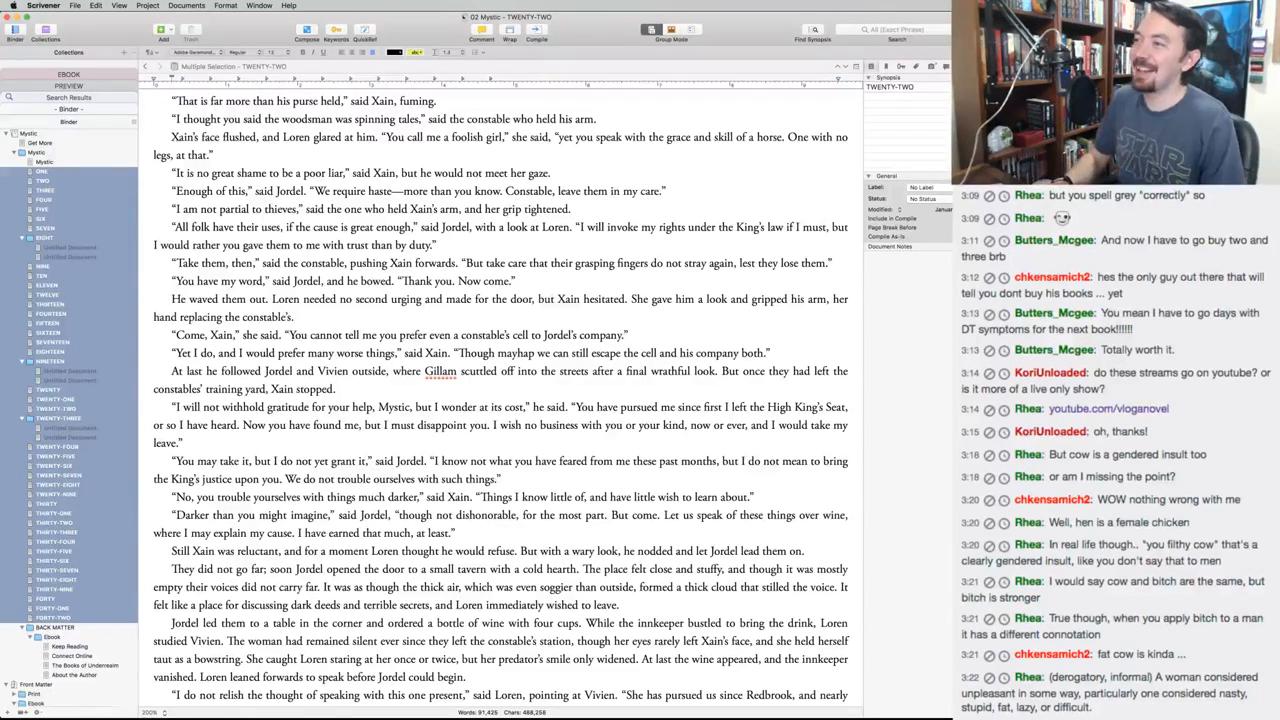
# Switch to InDesign and replace "cow" with "horse" in Loren's line on page 220, leaving the text unselected
pyautogui.press('super+Tab')
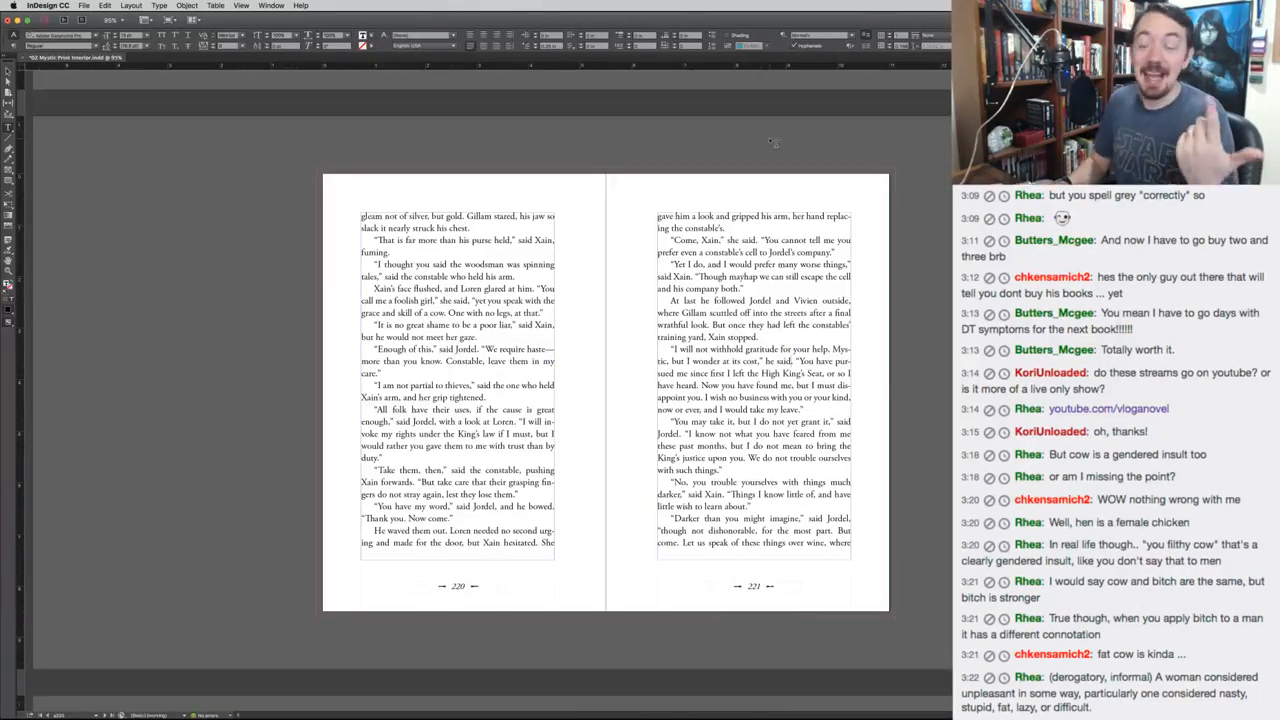
pyautogui.click(234, 365)
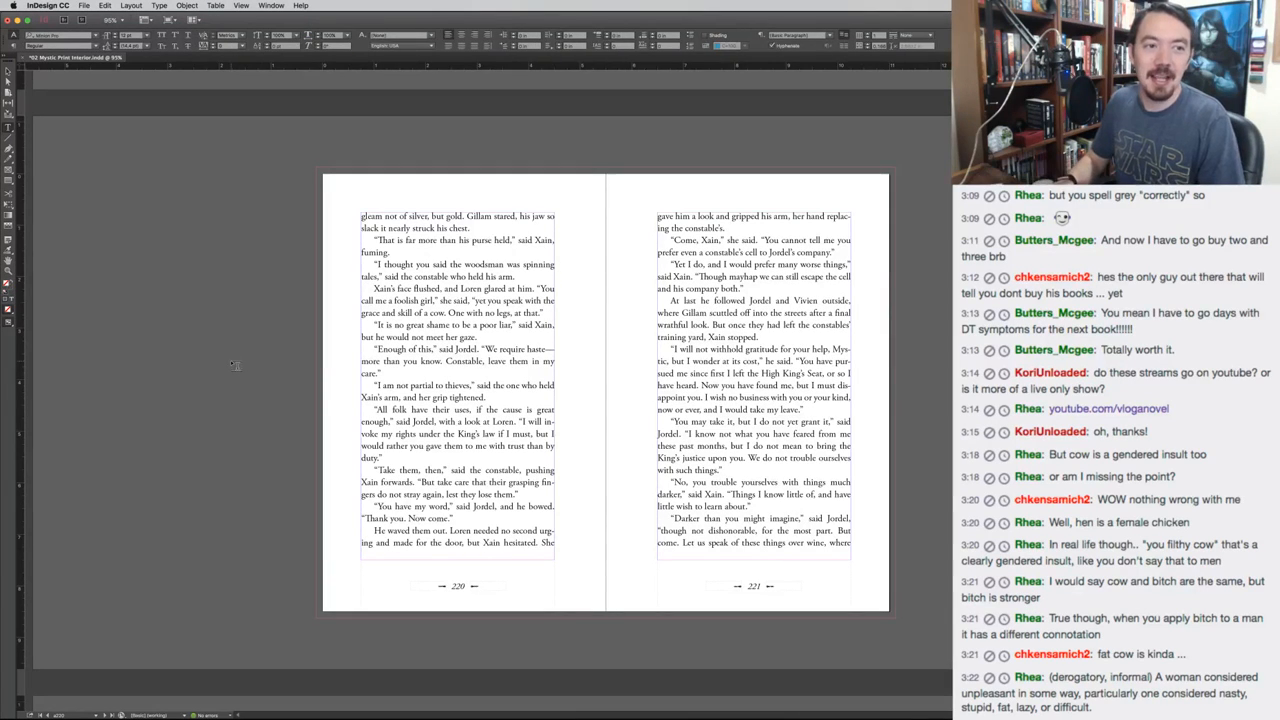
pyautogui.click(232, 365)
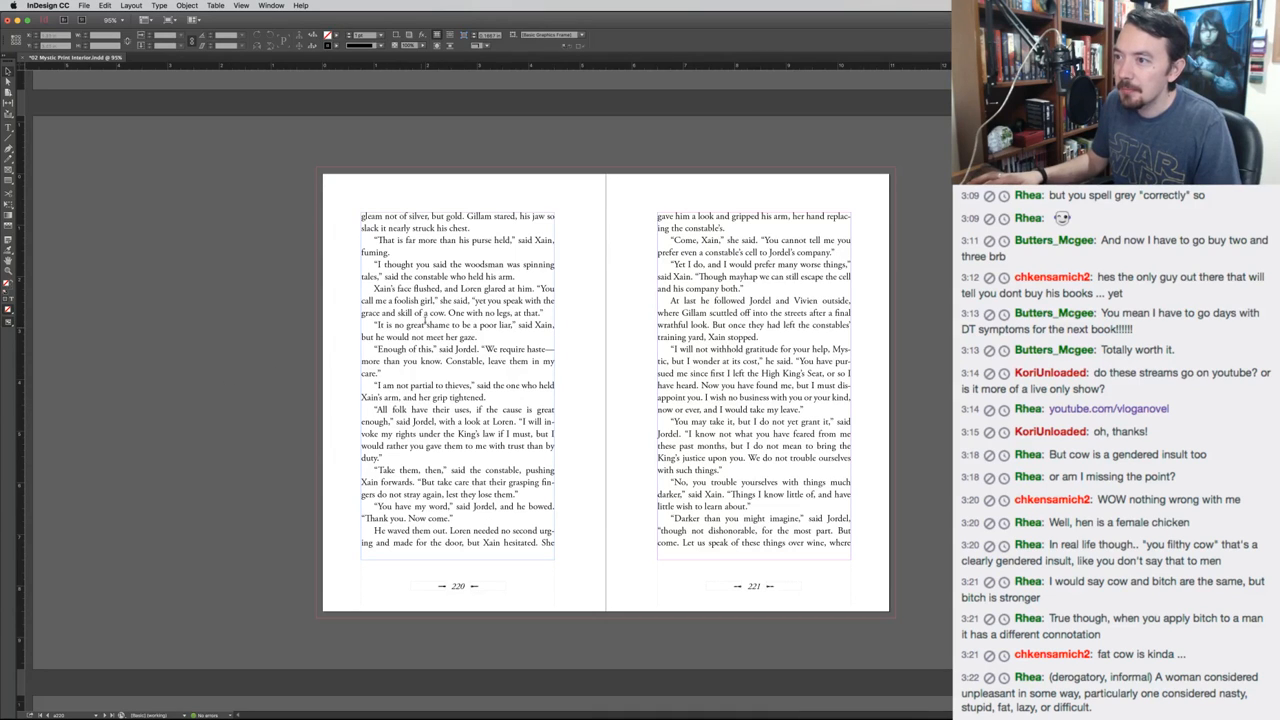
pyautogui.doubleClick(428, 314)
pyautogui.doubleClick(436, 313)
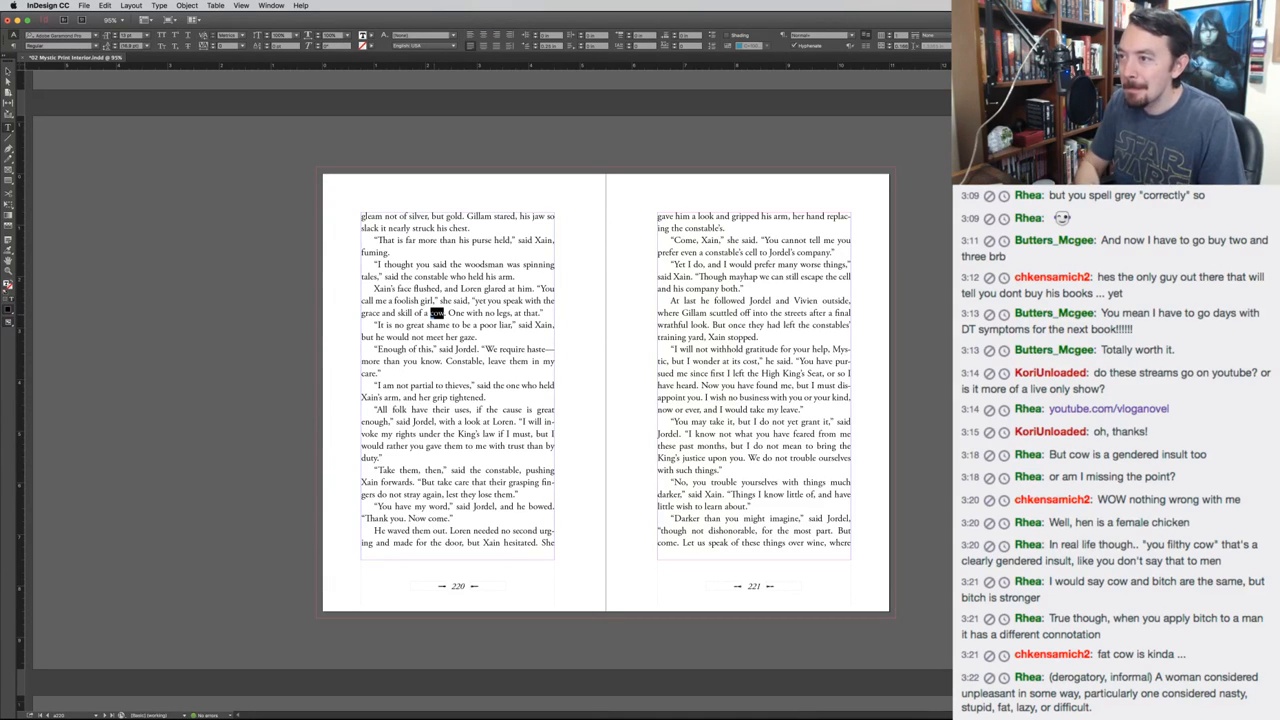
pyautogui.write('horse')
pyautogui.click(240, 351)
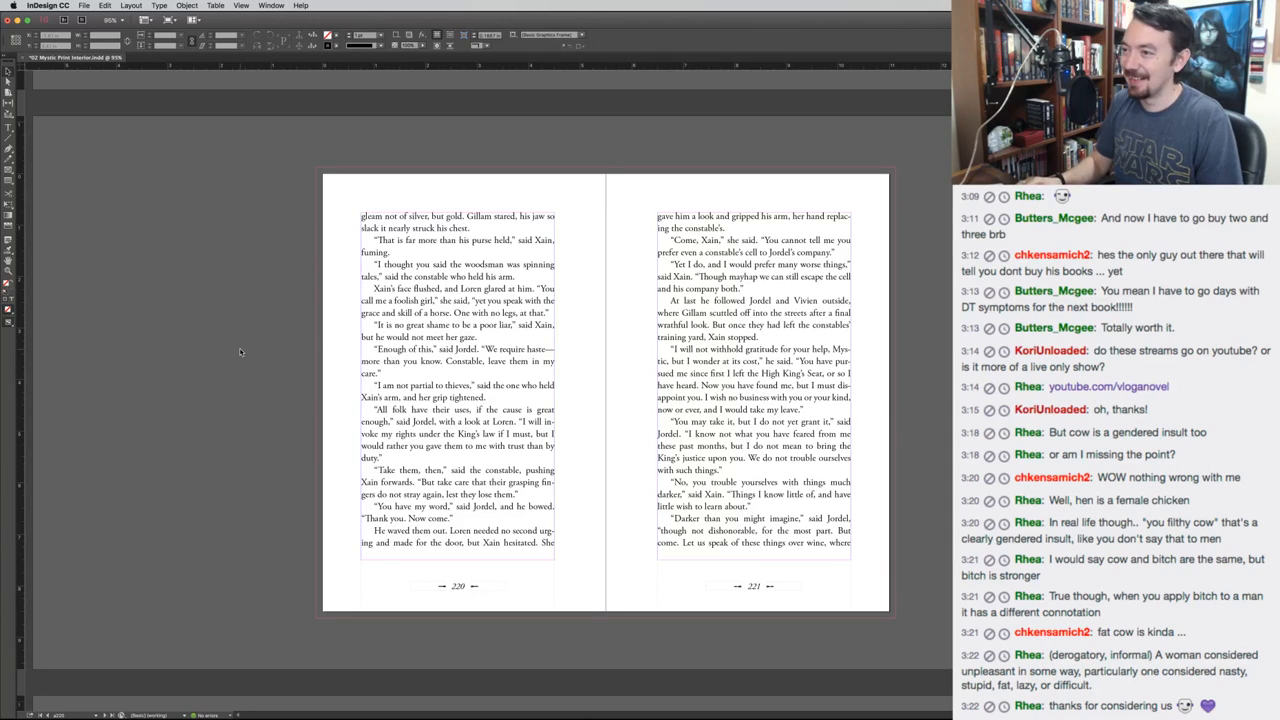
# In the InDesign print interior, replace "You may" with "Mayhap you would" in Jordel's "take it" line on page 221, leaving the text unselected
pyautogui.press('super+Tab')
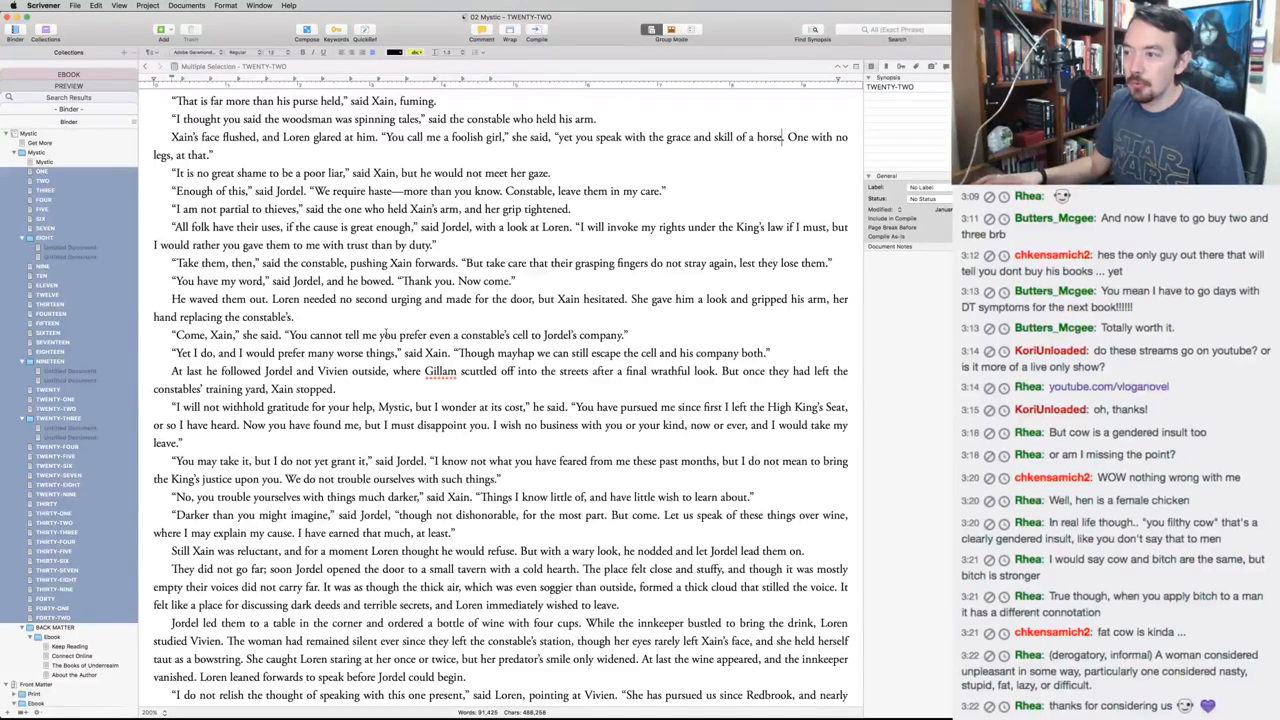
pyautogui.press('super+Tab')
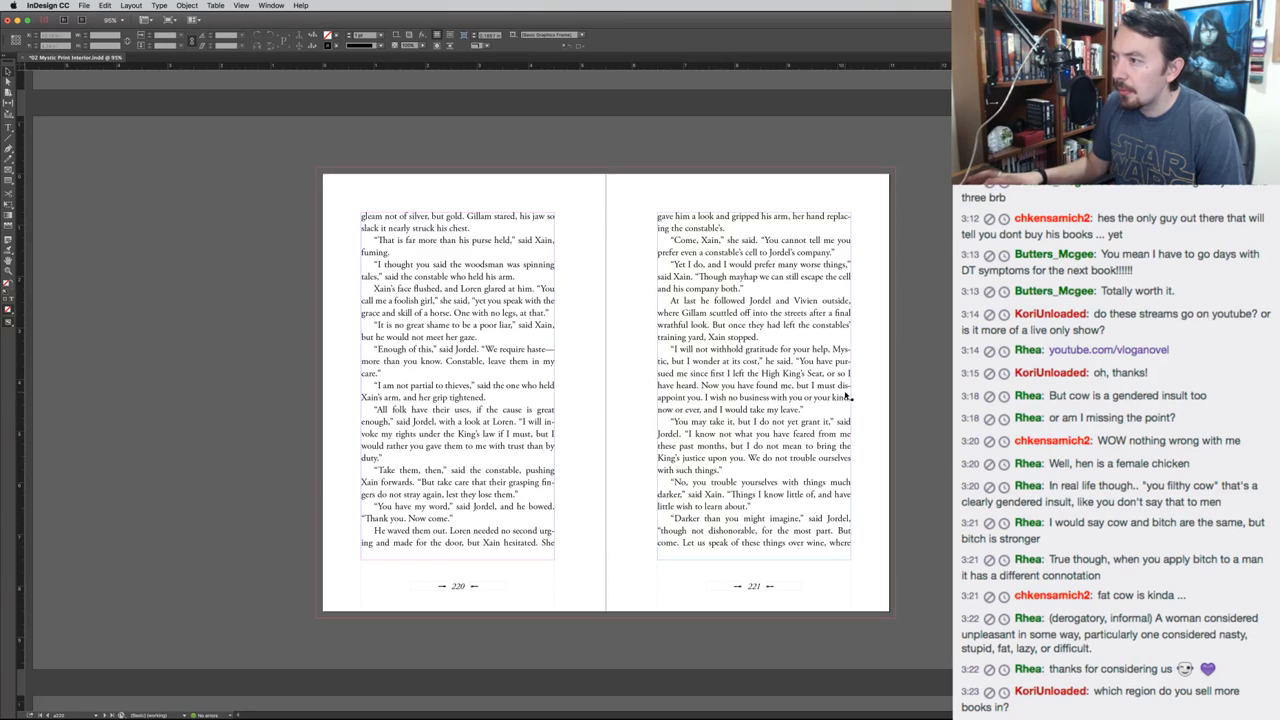
pyautogui.press('t')
pyautogui.click(706, 422)
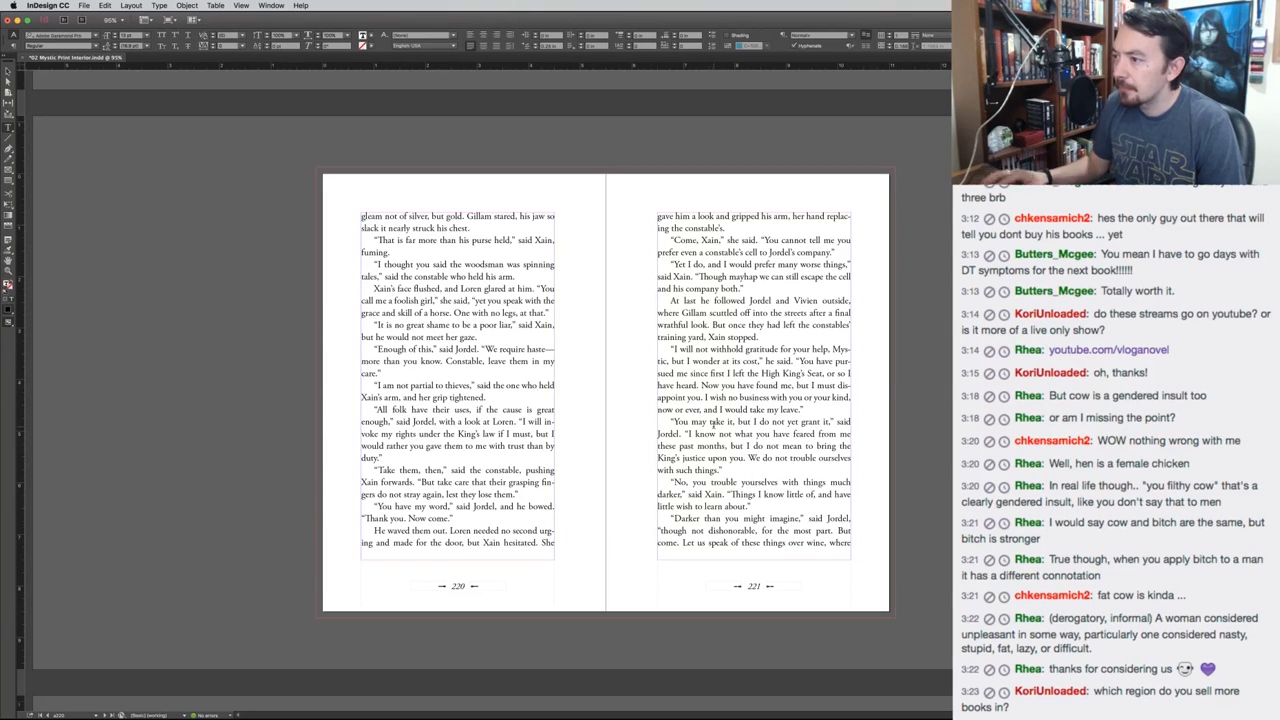
pyautogui.moveTo(708, 422); pyautogui.dragTo(674, 423)
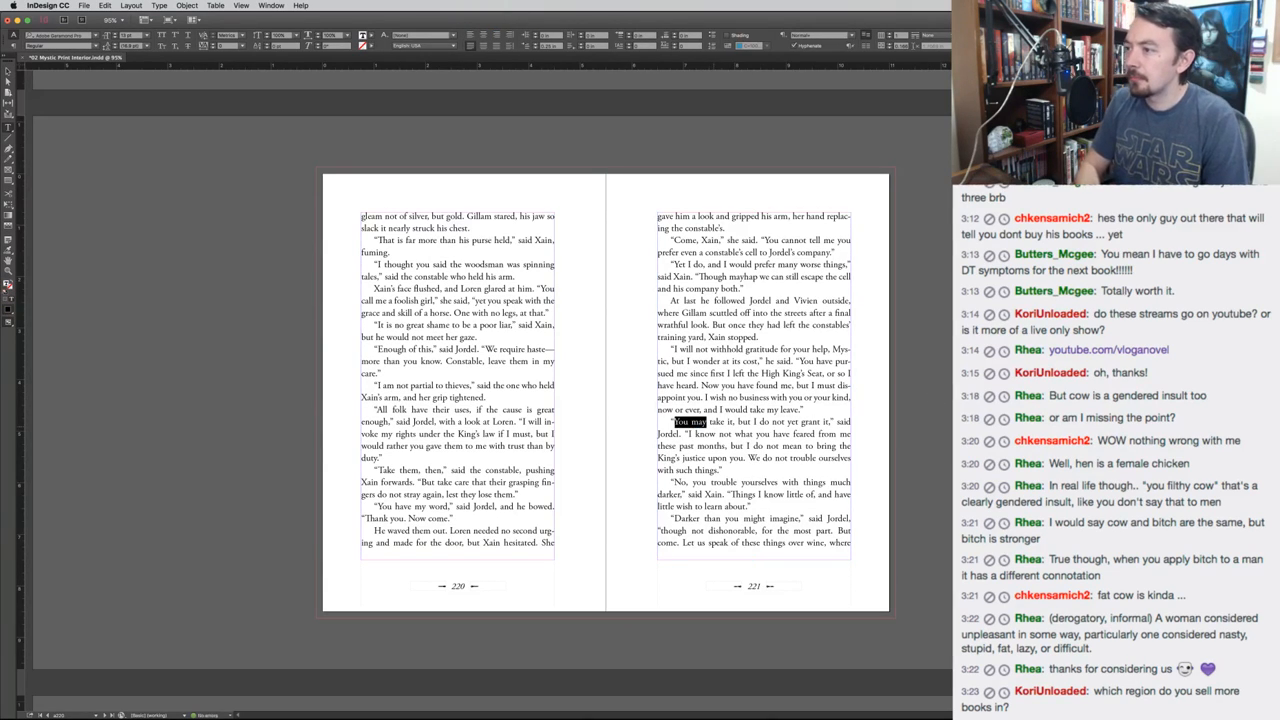
pyautogui.write('Maybe you would')
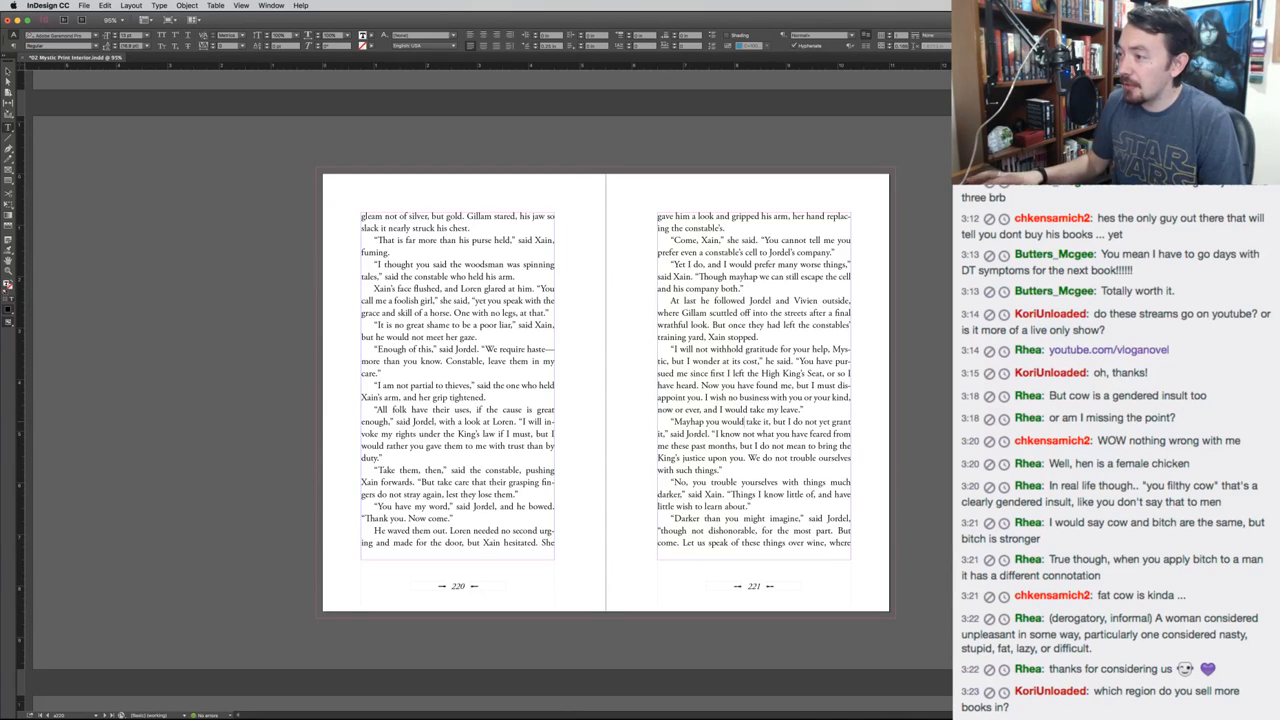
pyautogui.press('Escape')
pyautogui.click(947, 418)
# Switch to Scrivener and replace "You may" with "Mayhap you would" in Jordel's matching "take it" line
pyautogui.press('super+Tab')
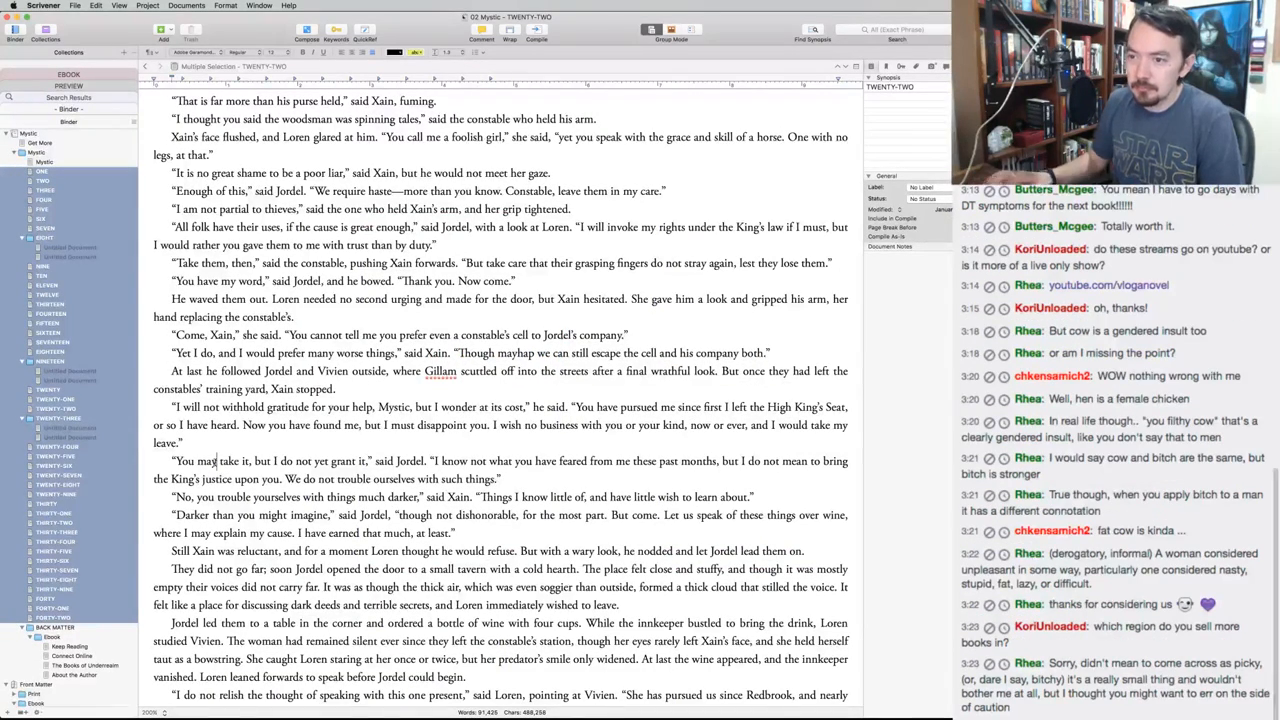
pyautogui.moveTo(217, 462); pyautogui.dragTo(176, 462)
pyautogui.write('Mayhap you woul')
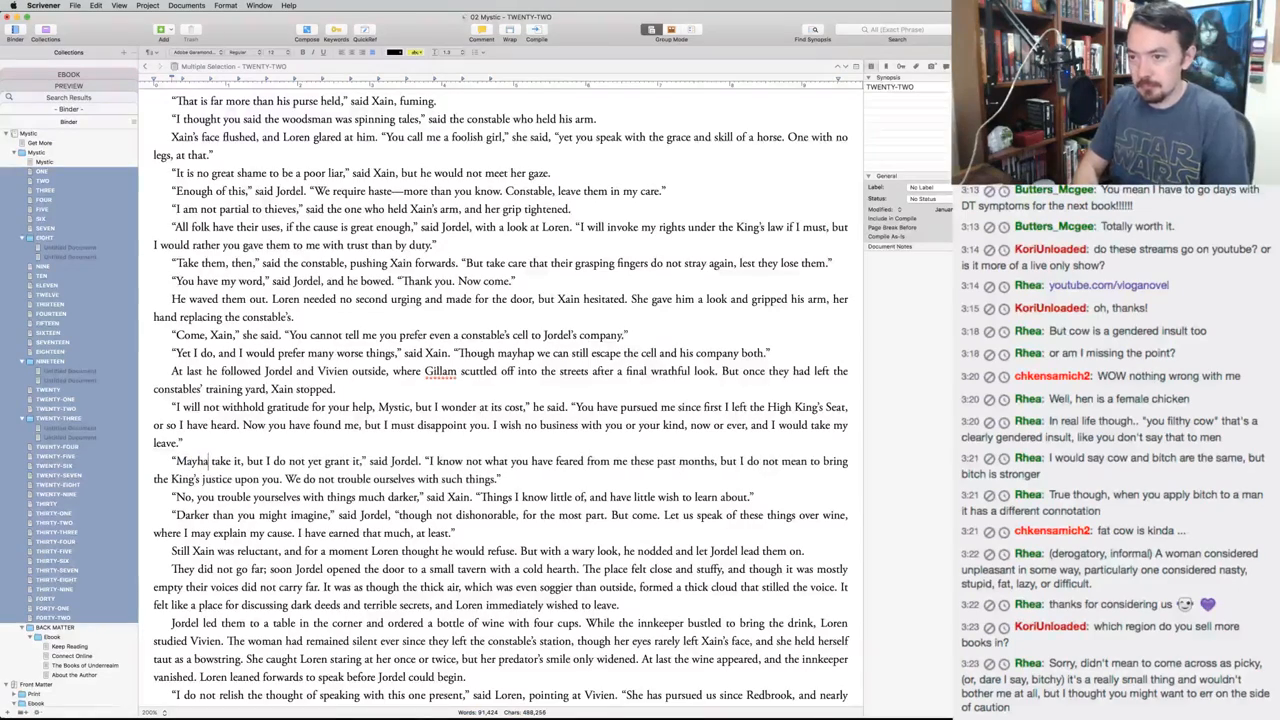
pyautogui.write('d')
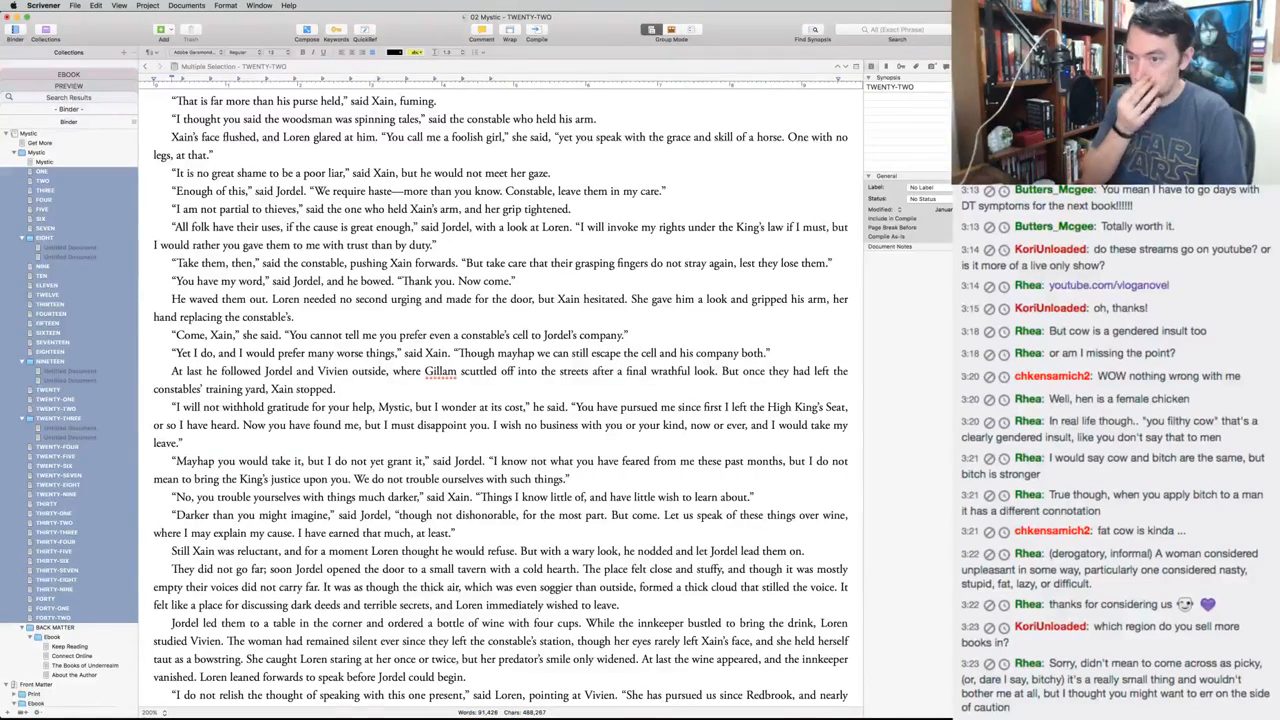
# Switch to InDesign and delete "thick" before "air" in the tavern paragraph on page 222, leaving the text unselected
pyautogui.press('super+Tab')
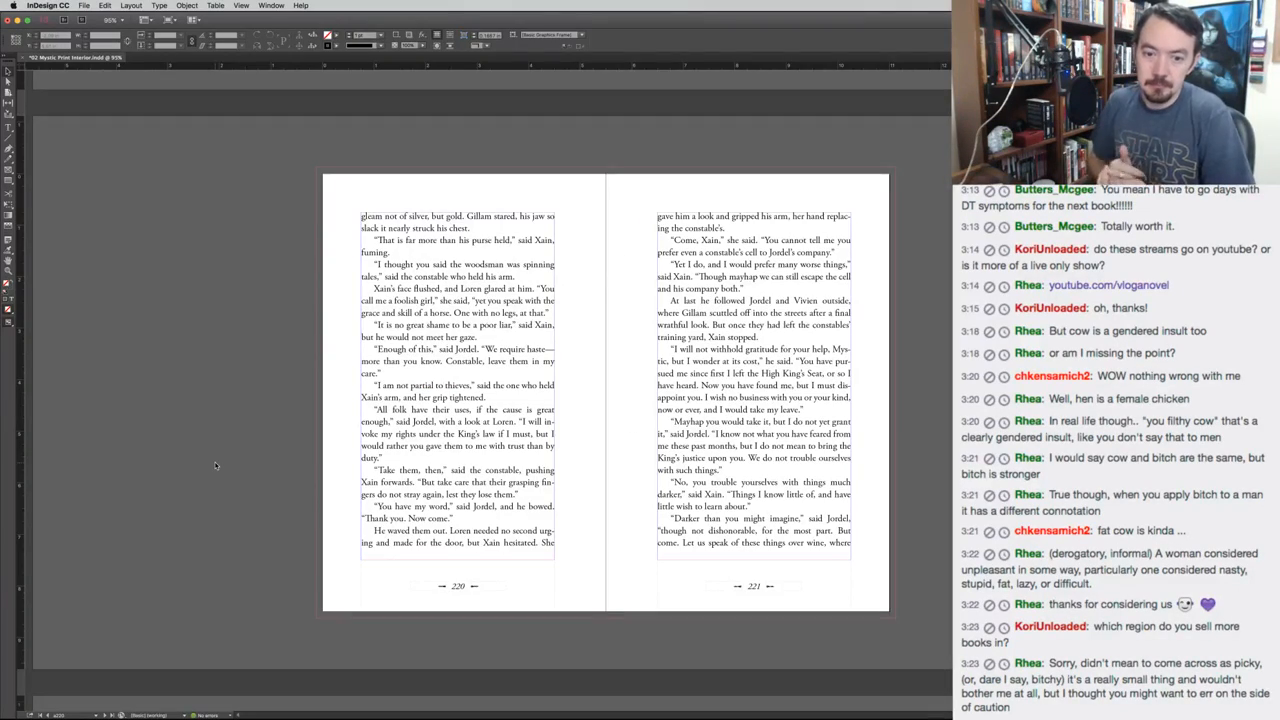
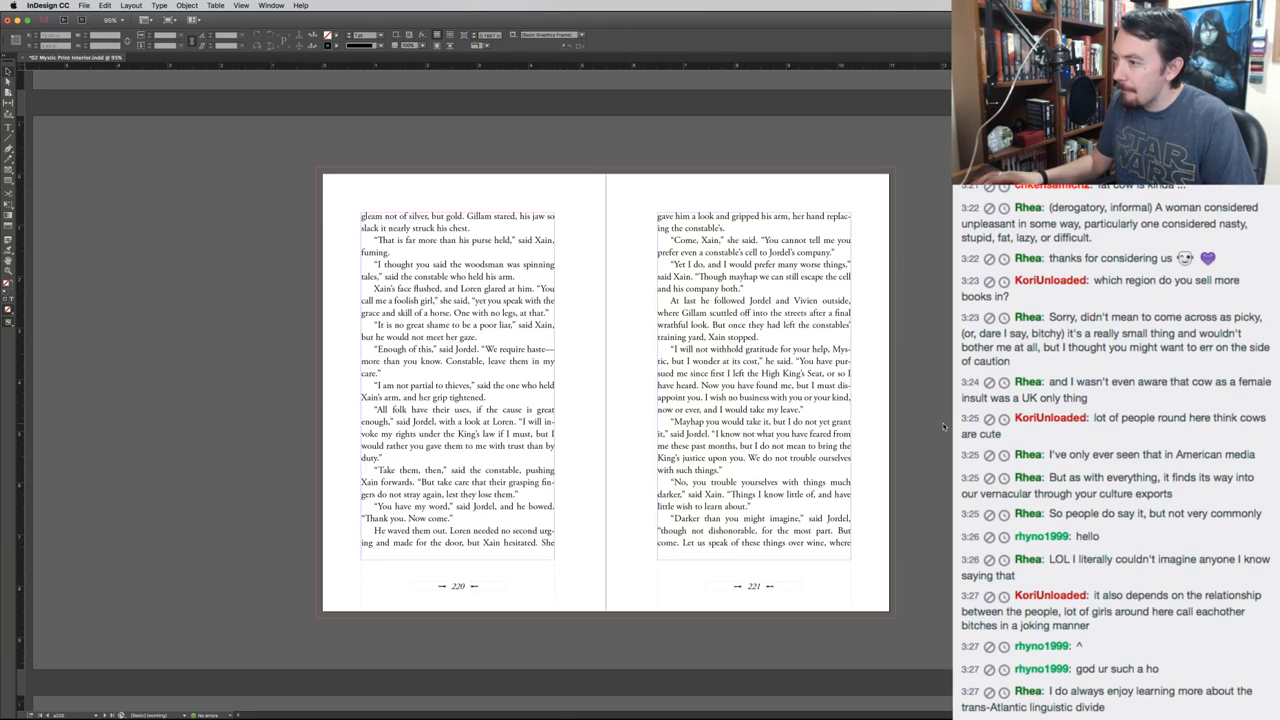
pyautogui.press('pagedown')
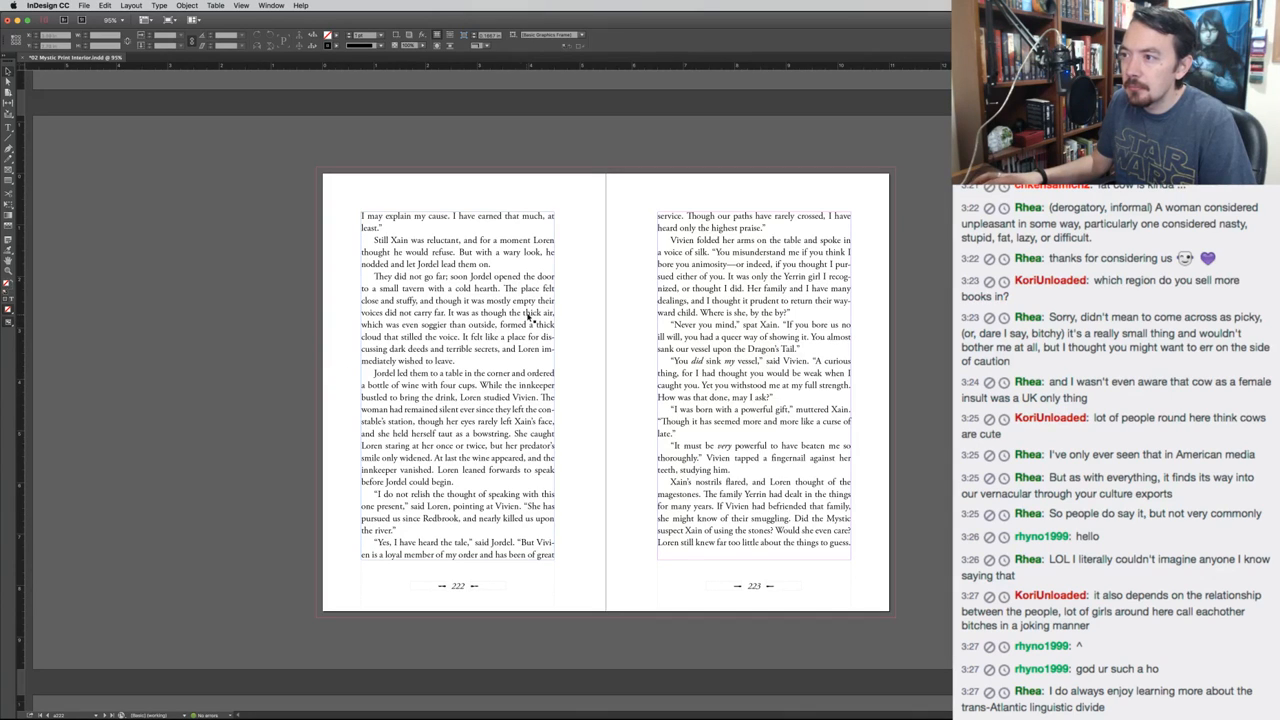
pyautogui.doubleClick(527, 313)
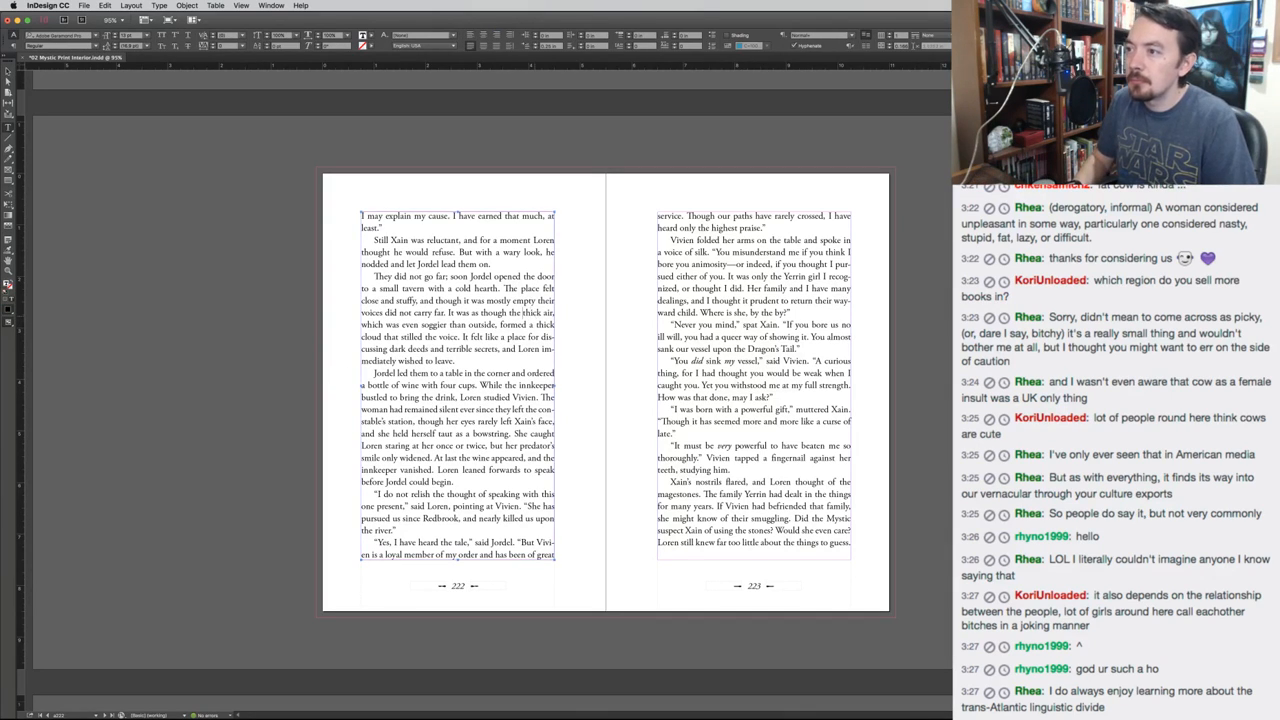
pyautogui.doubleClick(532, 313)
pyautogui.press('BackSpace')
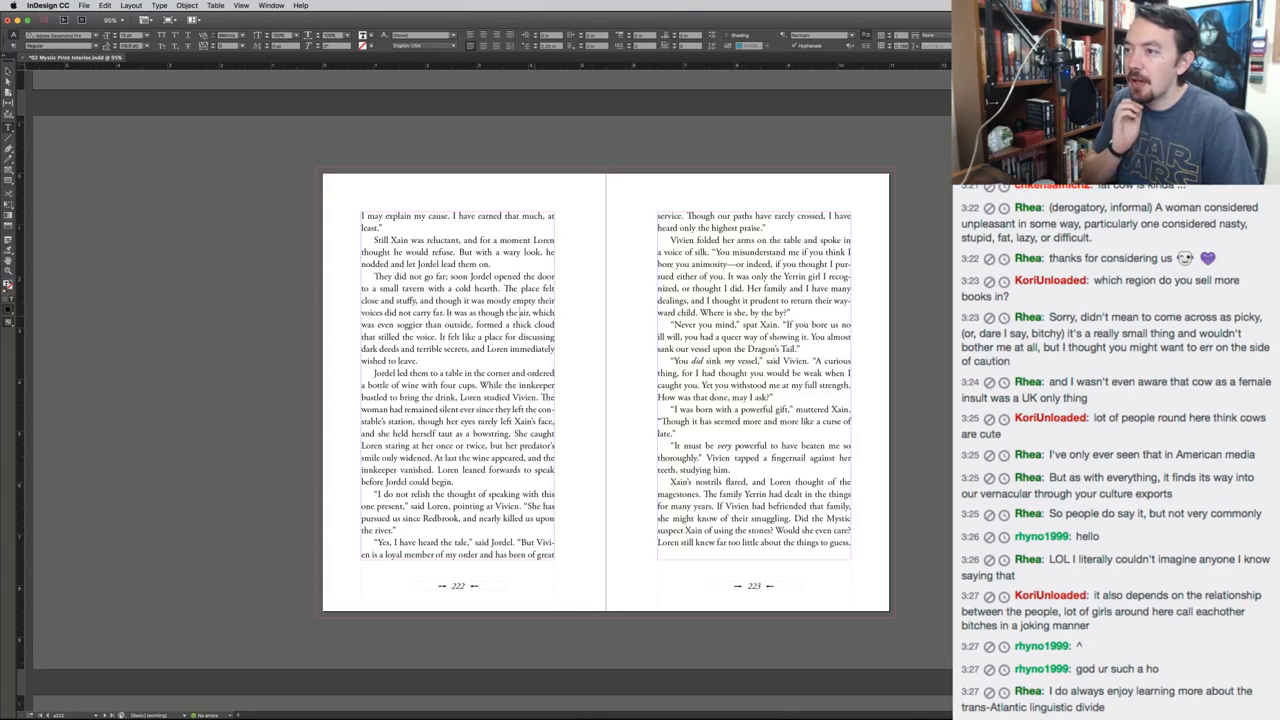
pyautogui.press('Escape')
pyautogui.click(232, 367)
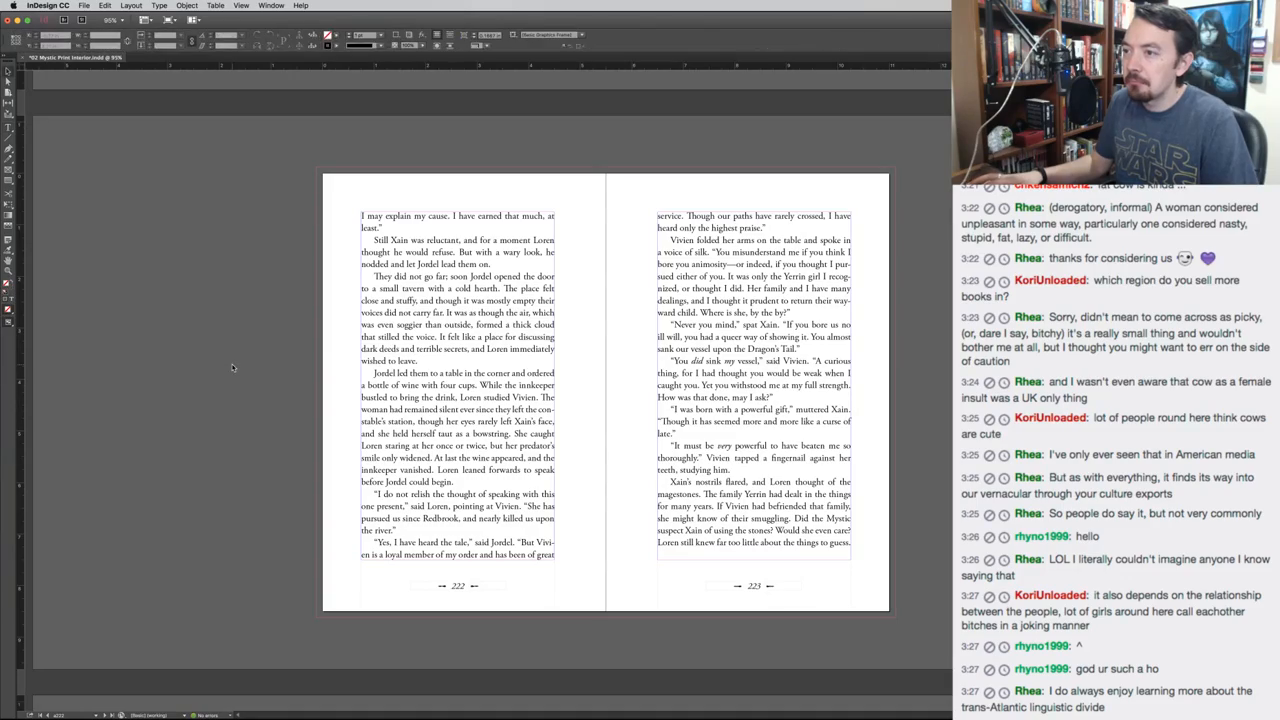
# Switch to Scrivener and delete "thick" before "air" in the matching tavern paragraph
pyautogui.press('super+Tab')
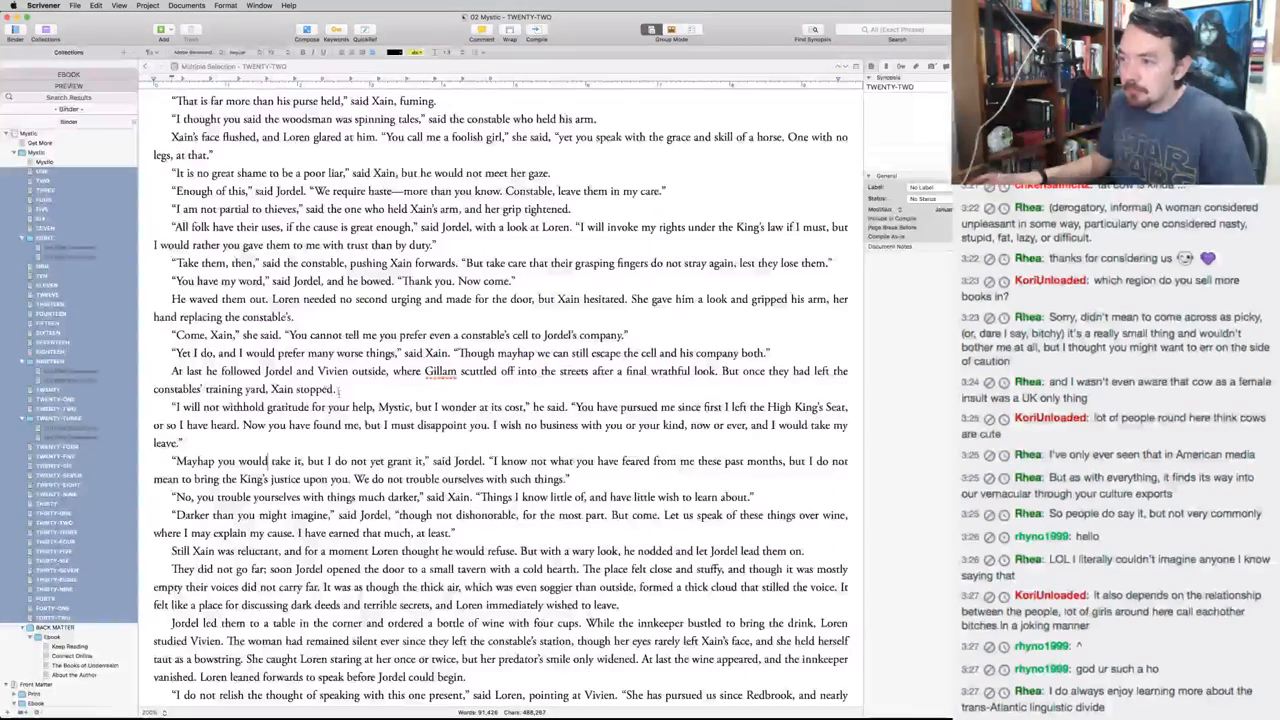
pyautogui.scroll(-5, 339, 393)
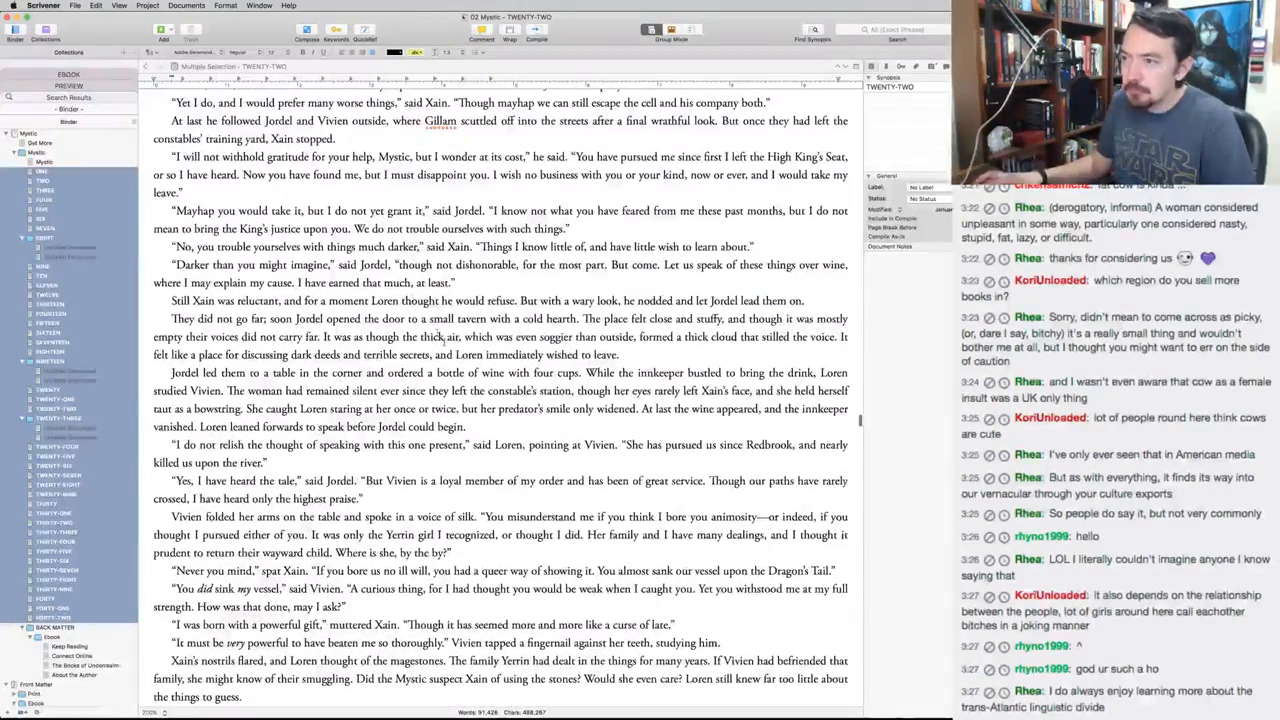
pyautogui.doubleClick(433, 336)
pyautogui.press('BackSpace')
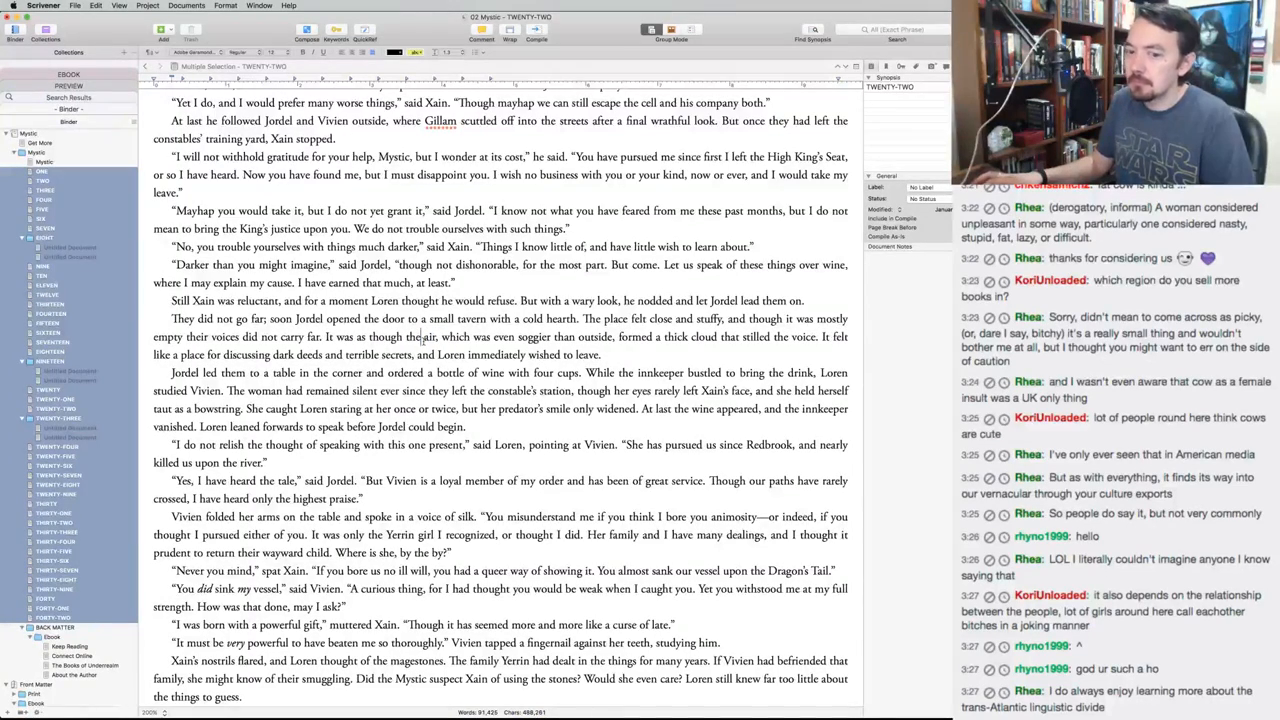
# Switch to InDesign and replace "both and" with ", as well as" after "her hand from you" on page 224
pyautogui.press('super+Tab')
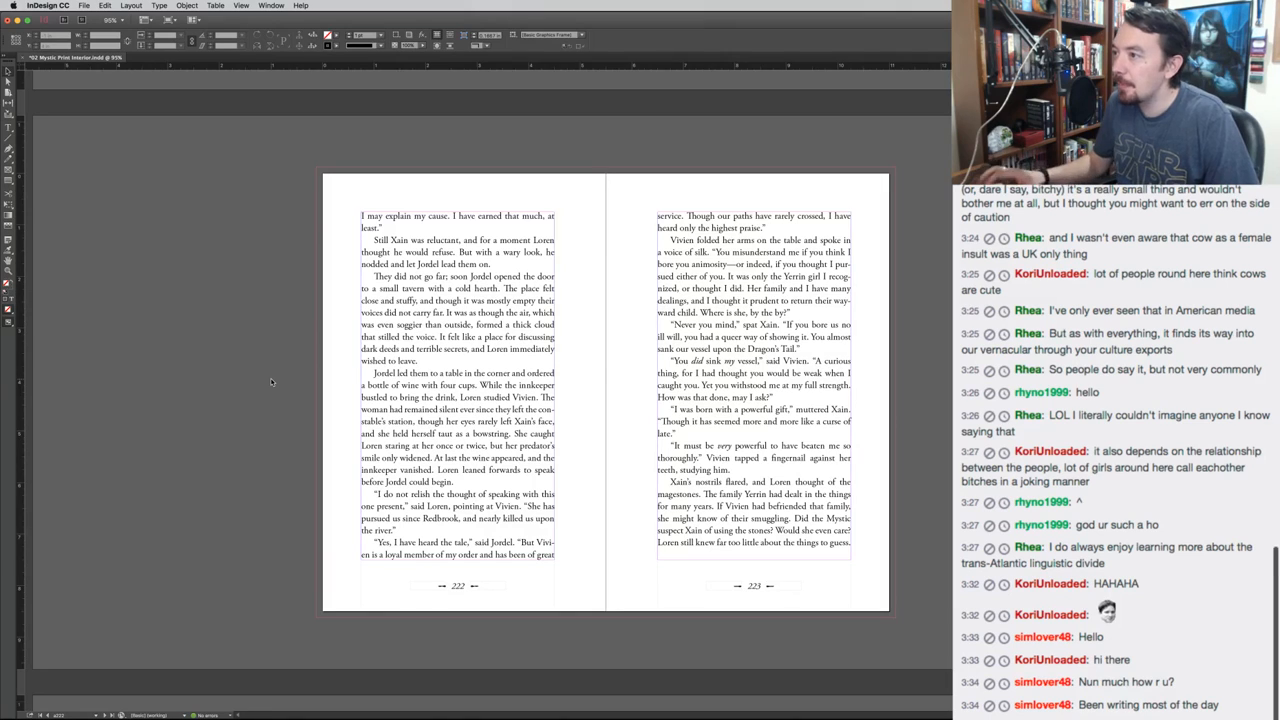
pyautogui.press('pagedown')
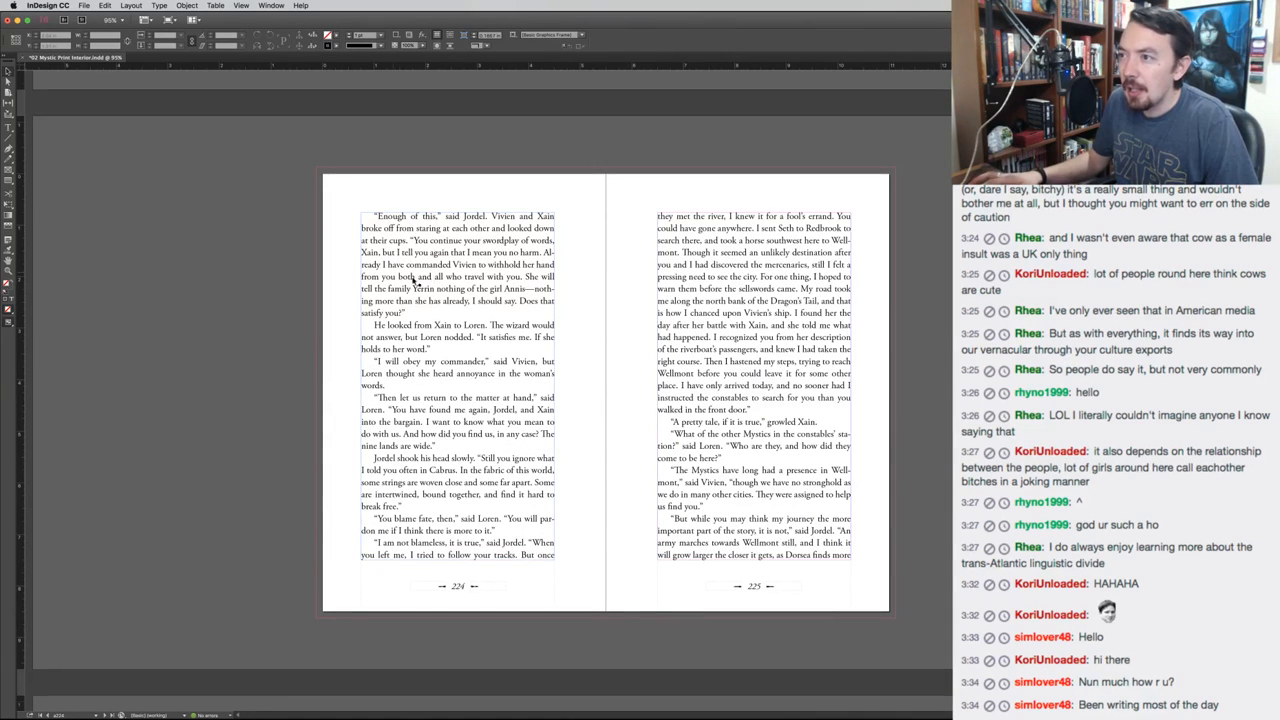
pyautogui.press('t')
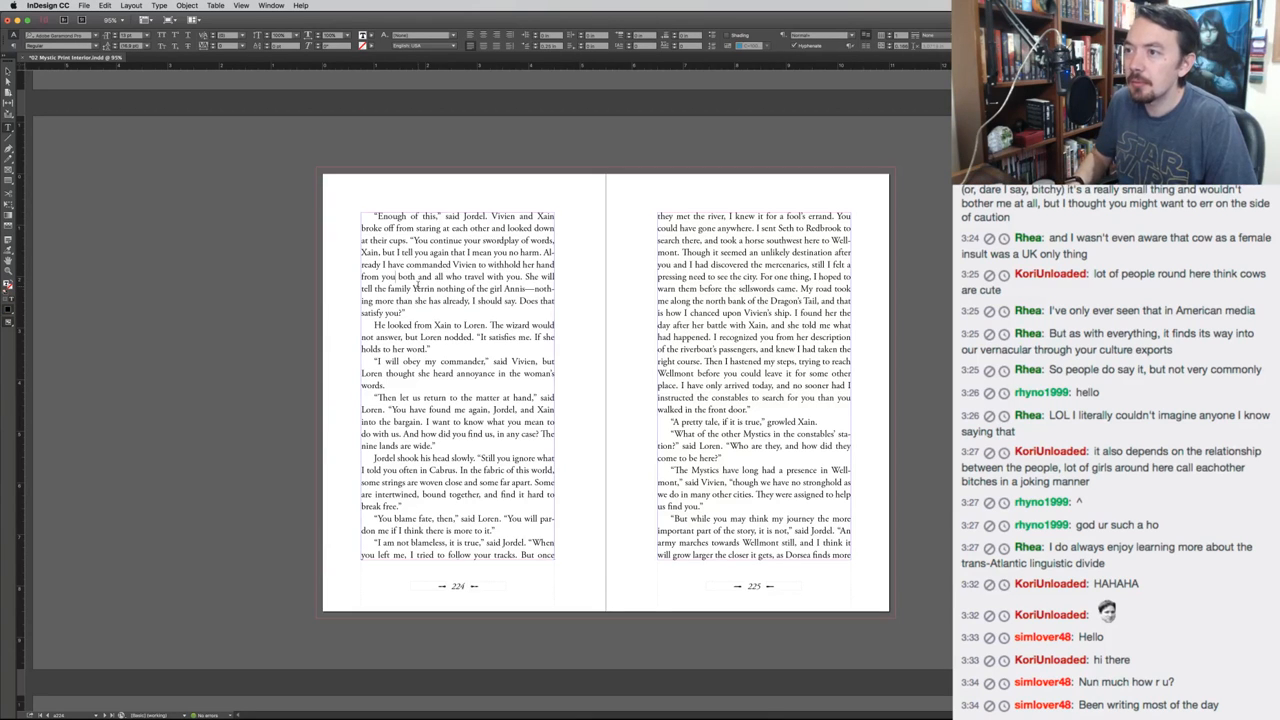
pyautogui.moveTo(395, 277); pyautogui.dragTo(435, 277)
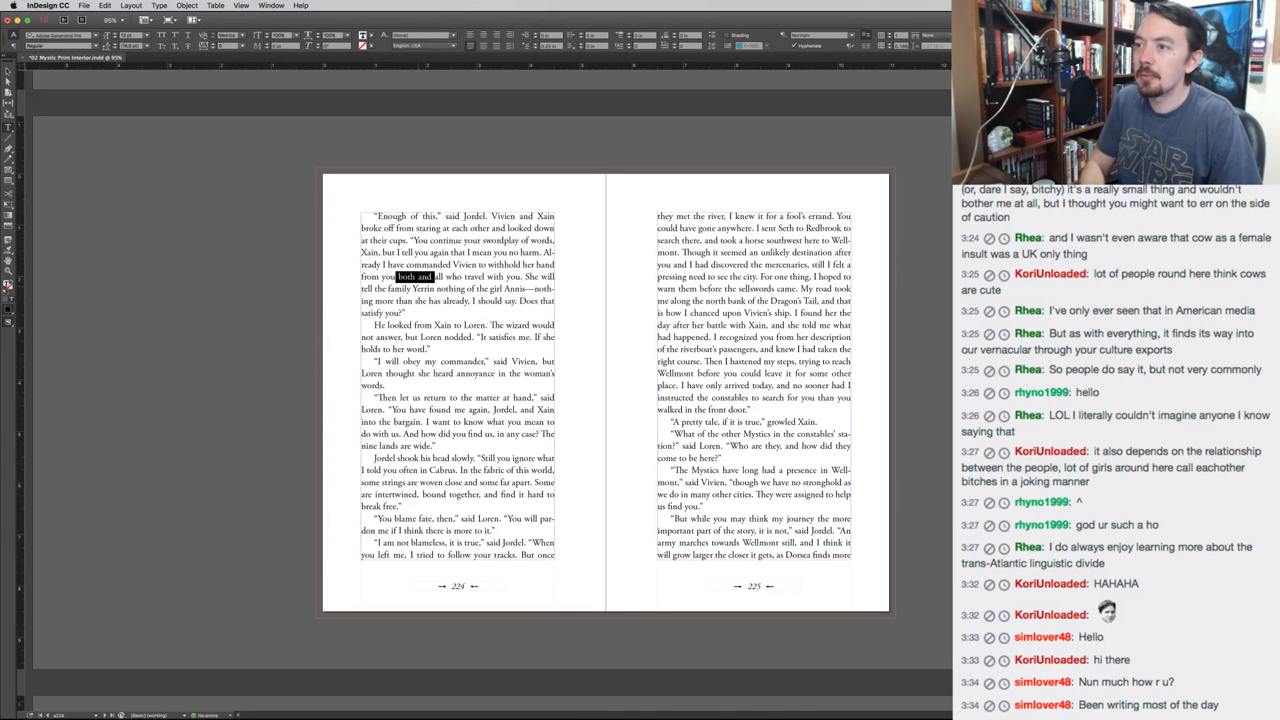
pyautogui.write(', as well as')
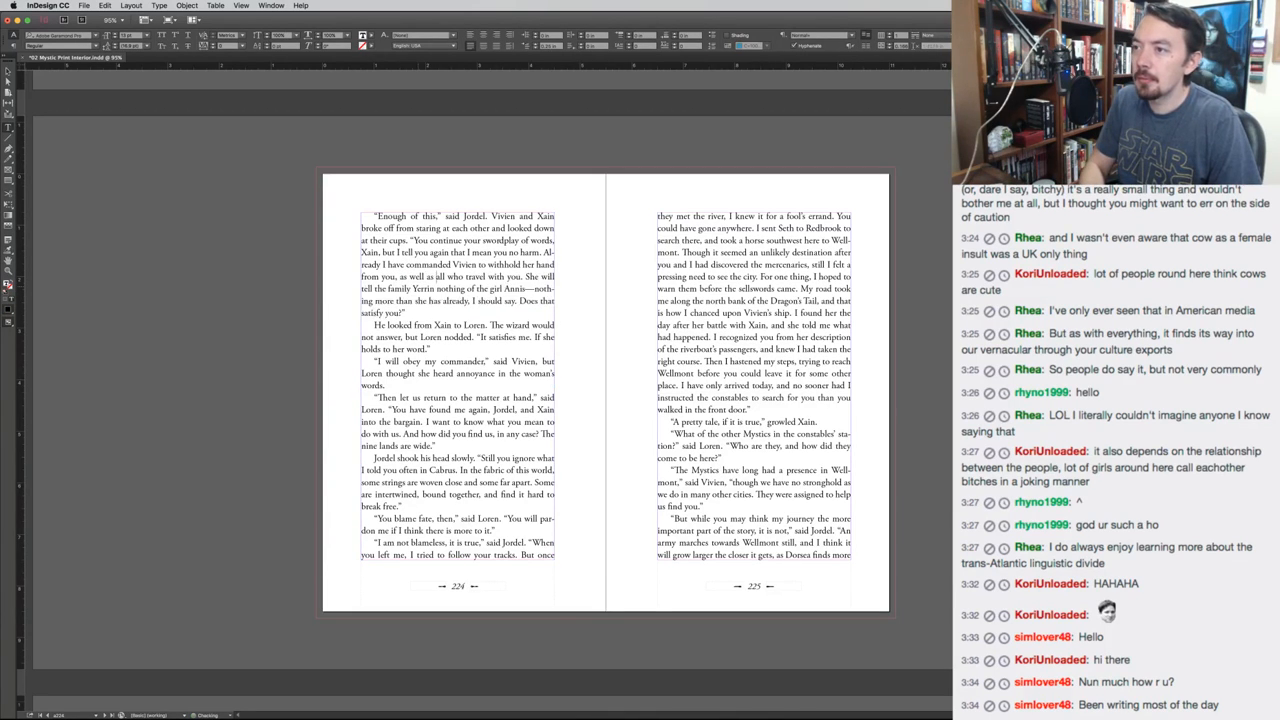
pyautogui.press('Escape')
pyautogui.click(271, 318)
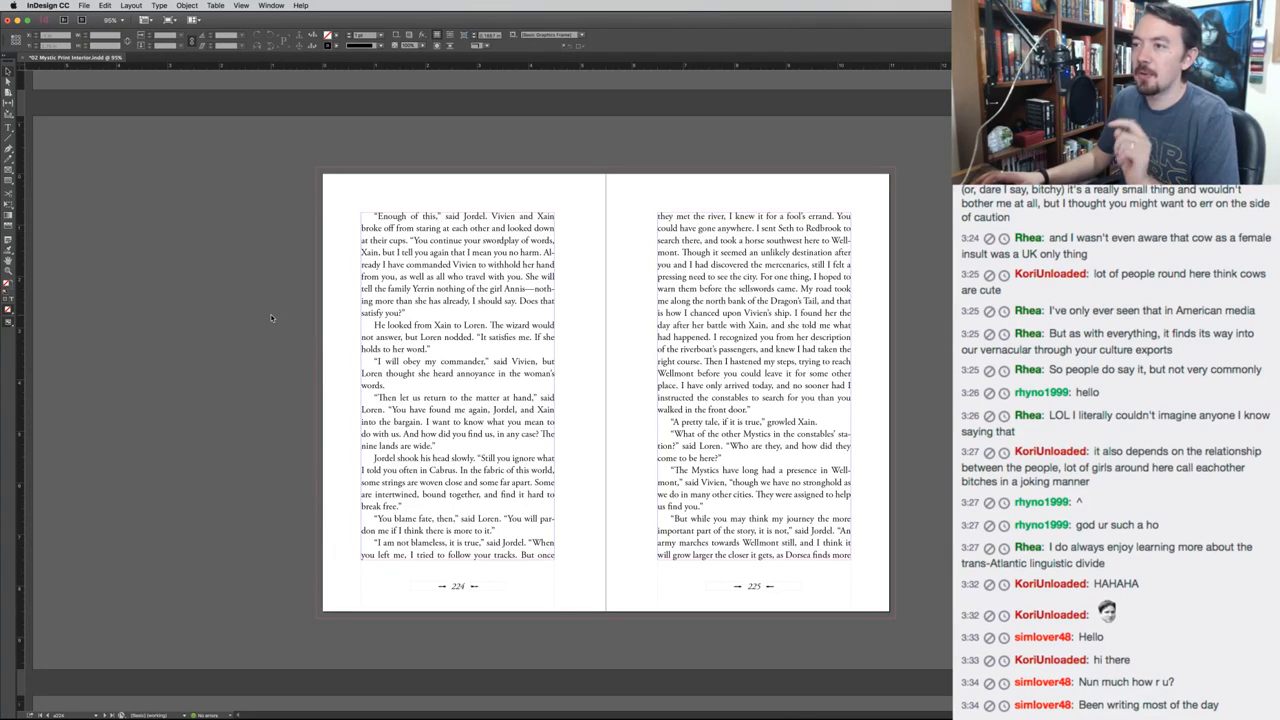
# Replace "all" with "any" before "who travel with you" on page 224 and save the document
pyautogui.doubleClick(440, 287)
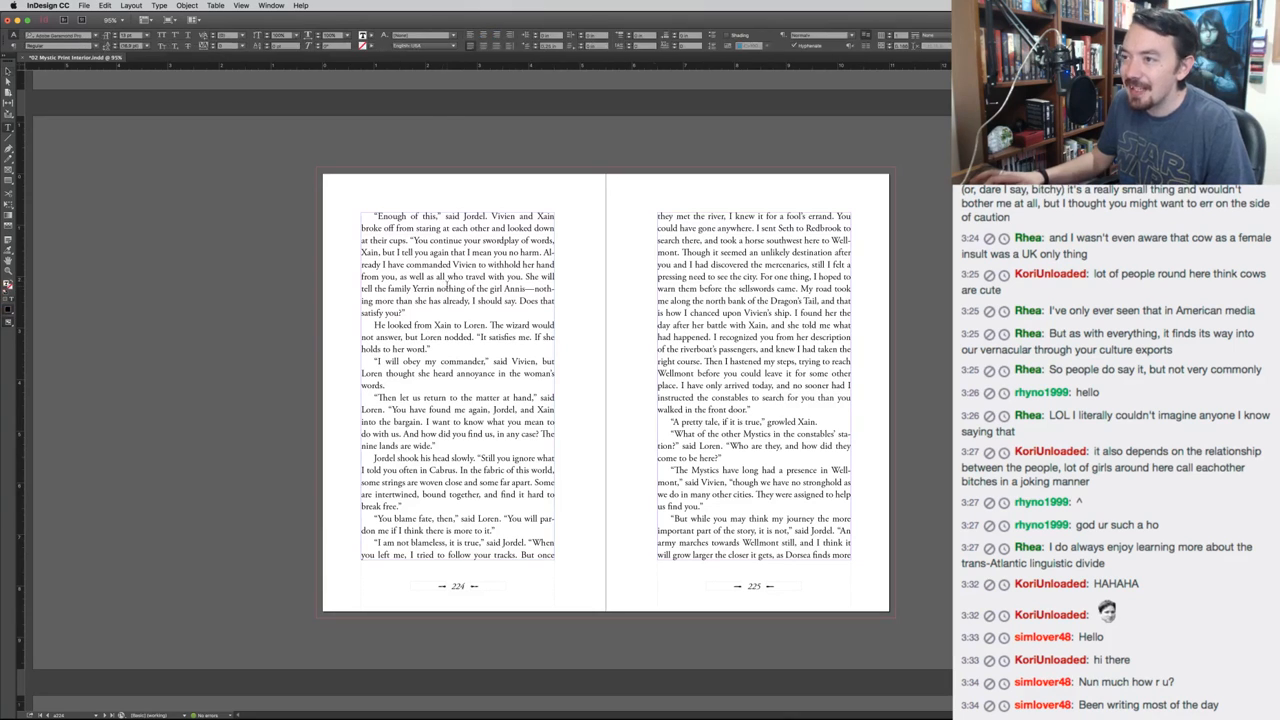
pyautogui.doubleClick(441, 277)
pyautogui.write('any')
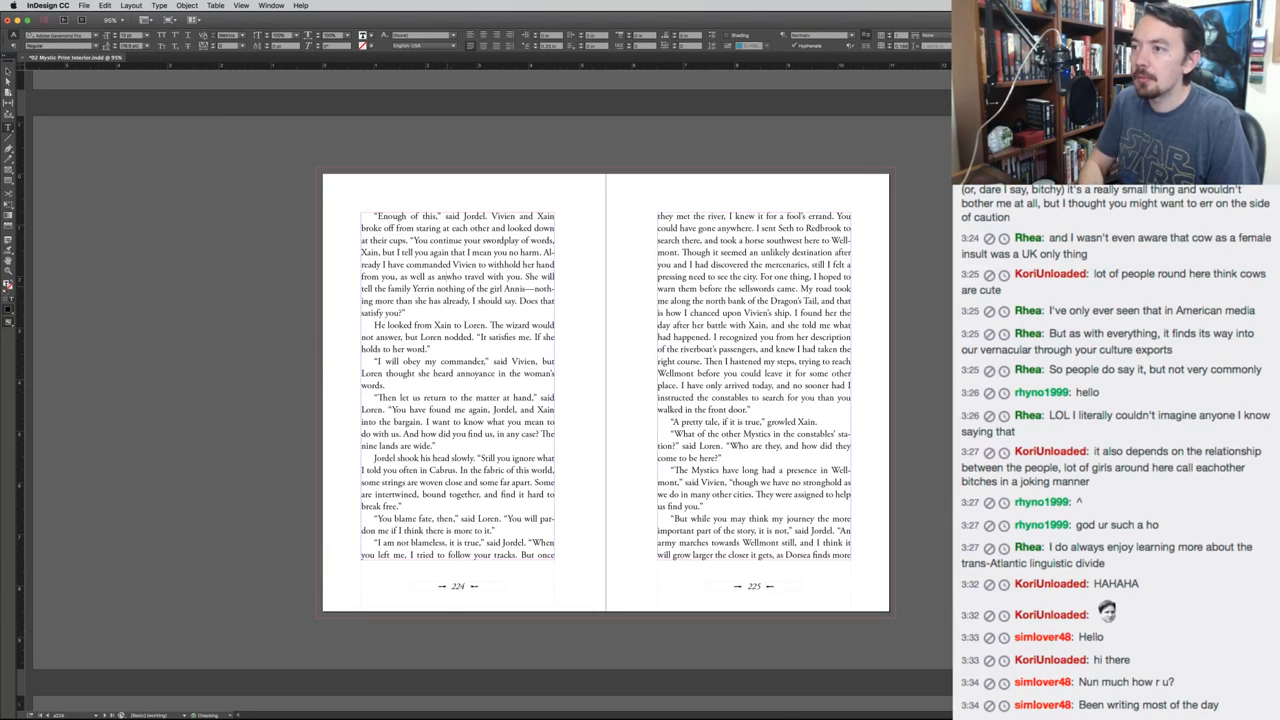
pyautogui.click(151, 336)
pyautogui.press('Escape')
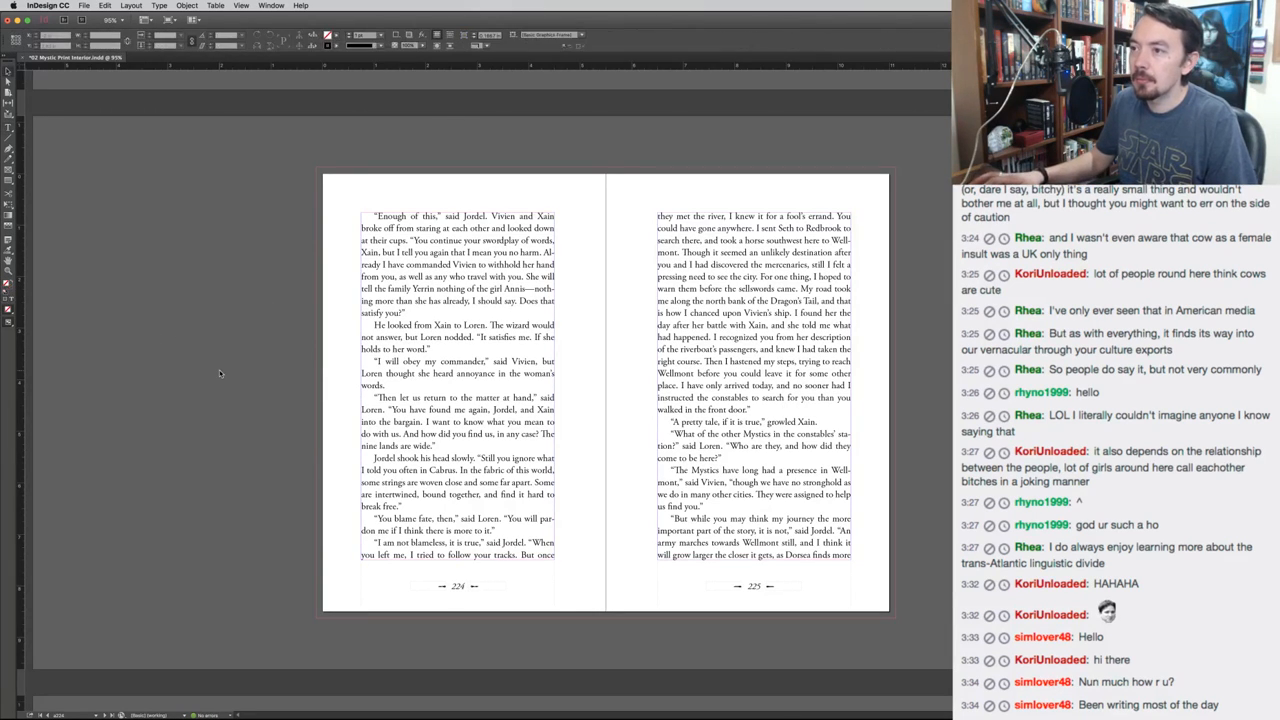
pyautogui.press('super+s')
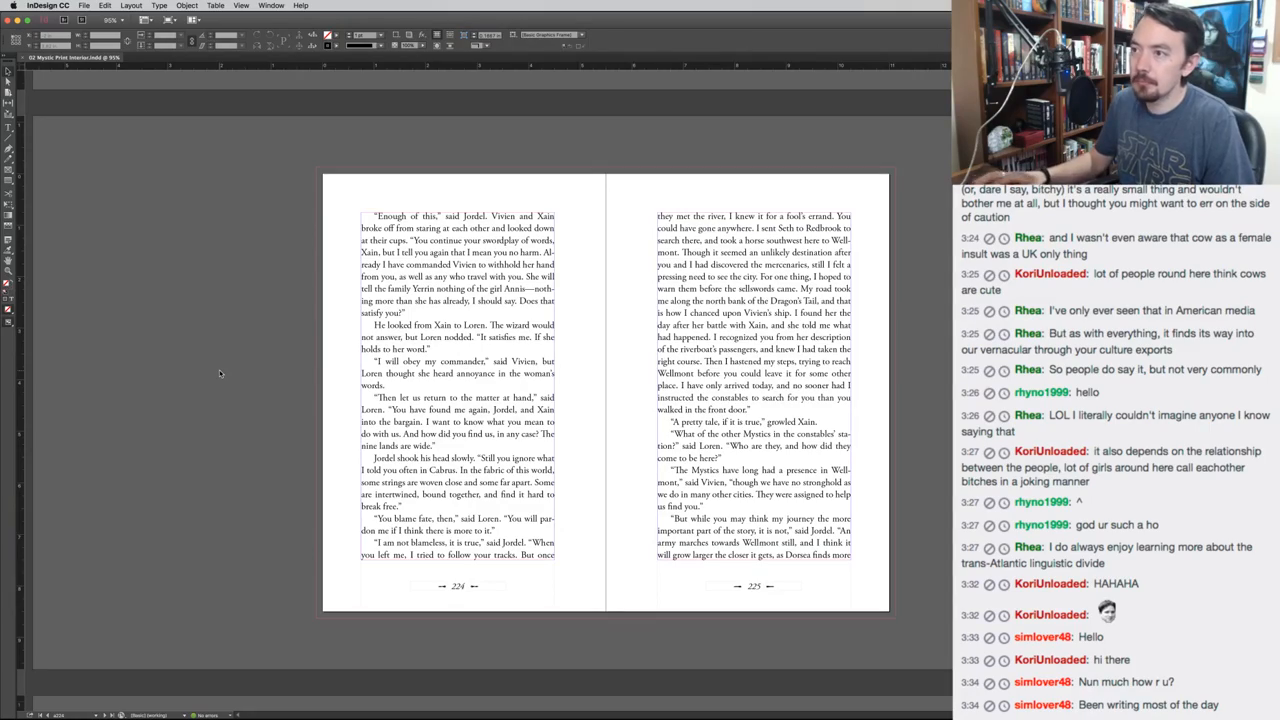
# Switch to Scrivener, replace "both and all" with ", as well as any" in Jordel's "withhold her hand from you" line, and return to InDesign
pyautogui.press('super+Tab')
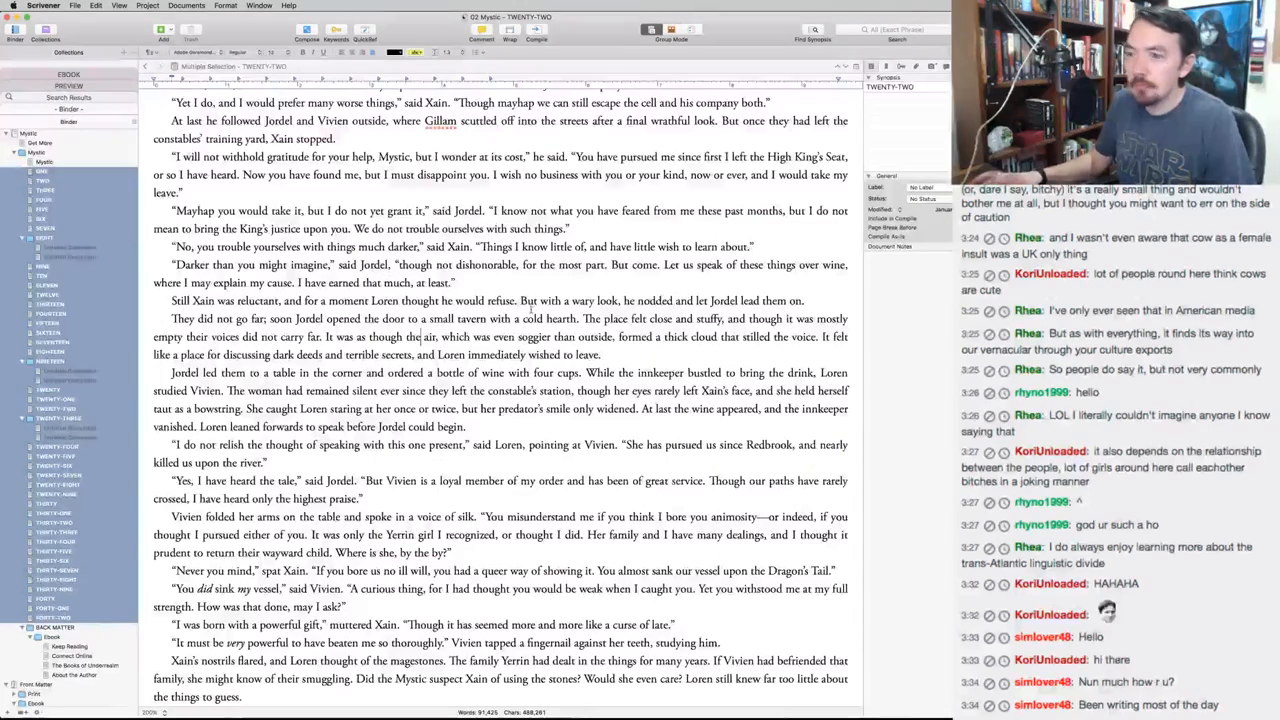
pyautogui.scroll(-5, 405, 333)
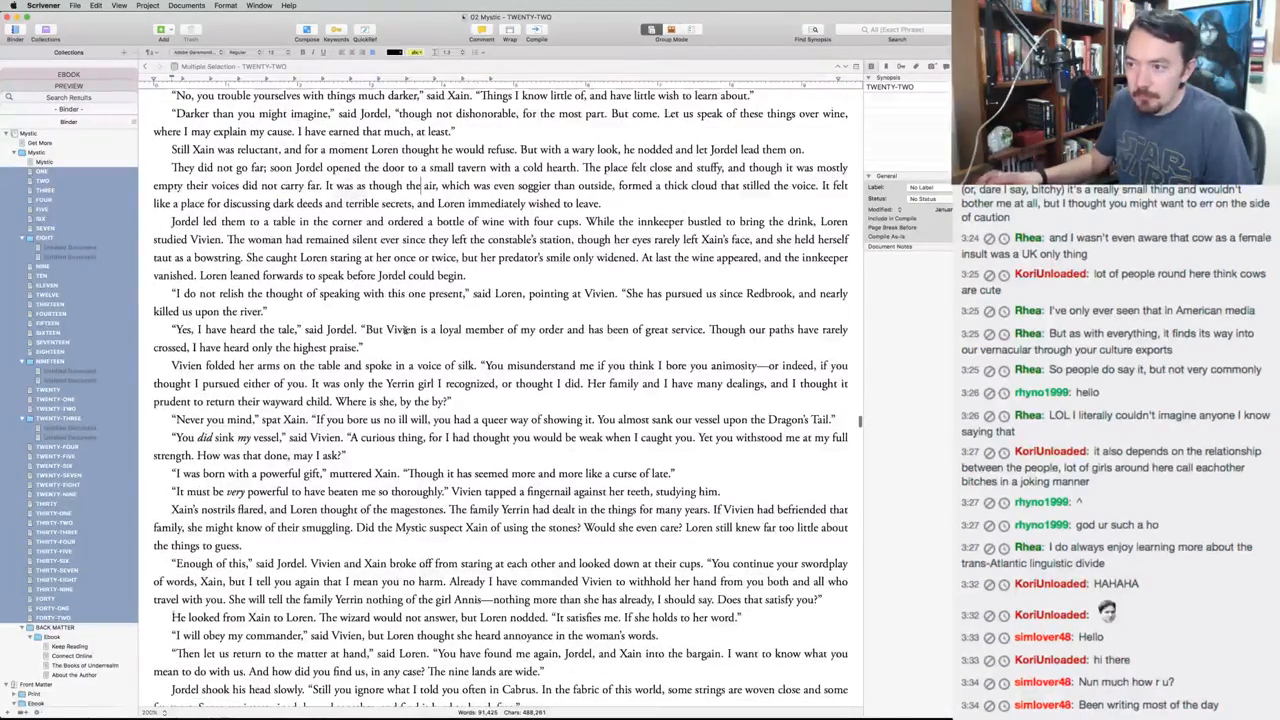
pyautogui.scroll(-2, 405, 333)
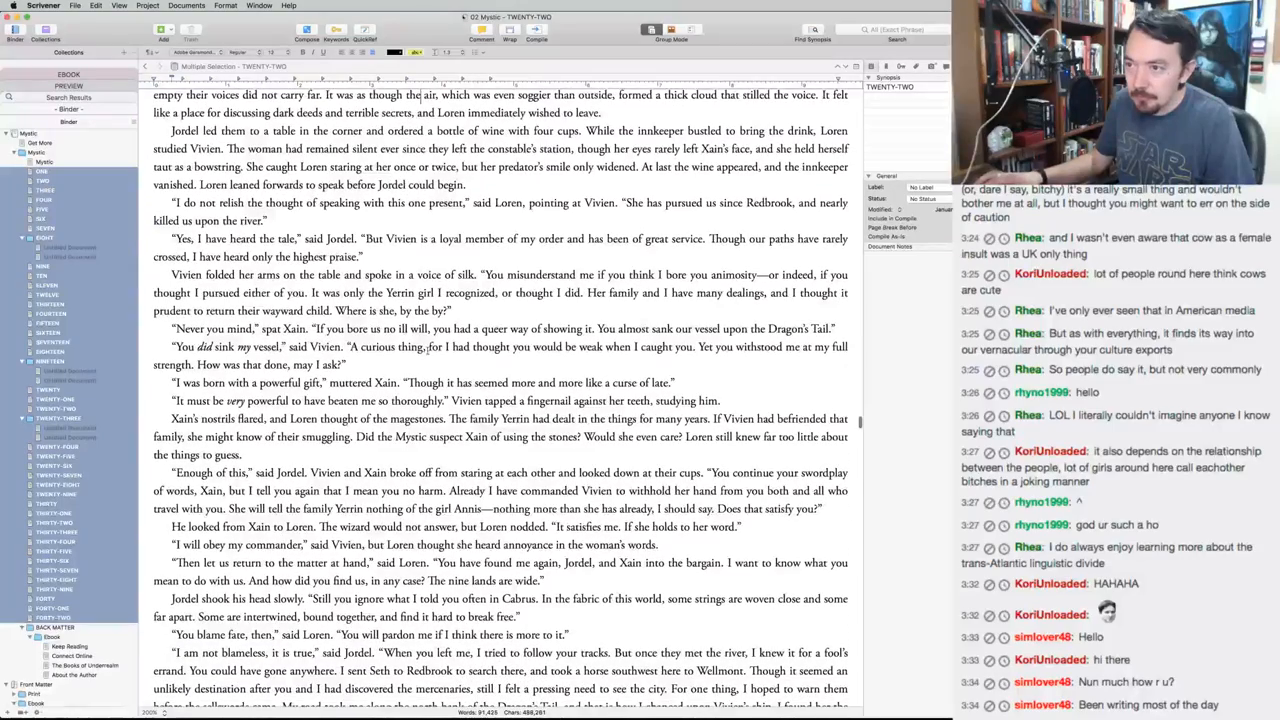
pyautogui.scroll(-2, 420, 388)
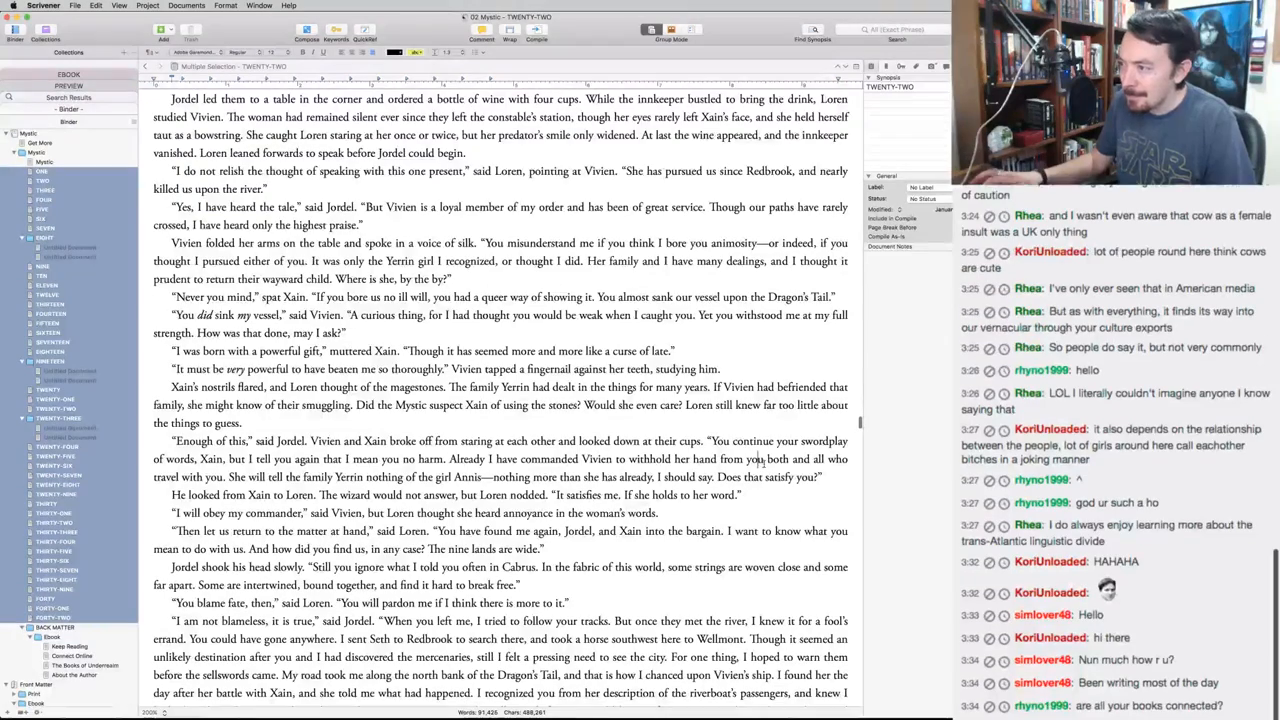
pyautogui.moveTo(765, 459); pyautogui.dragTo(825, 460)
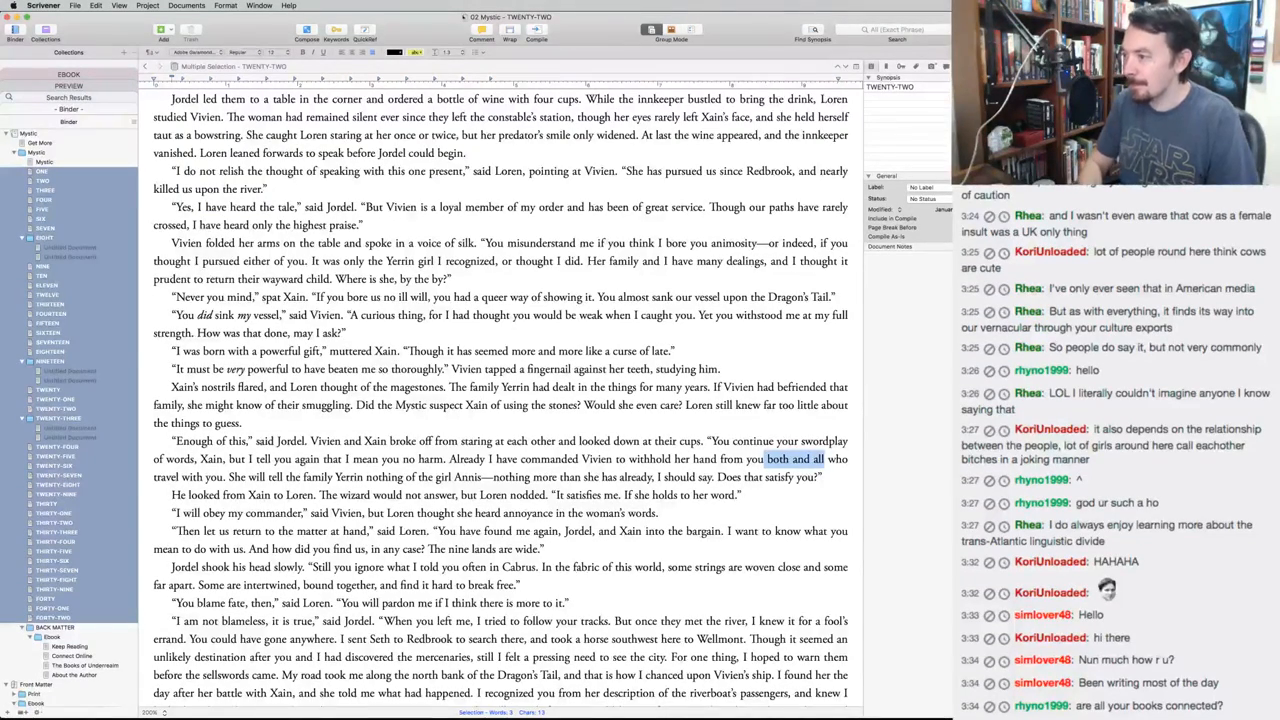
pyautogui.write(', as well as any')
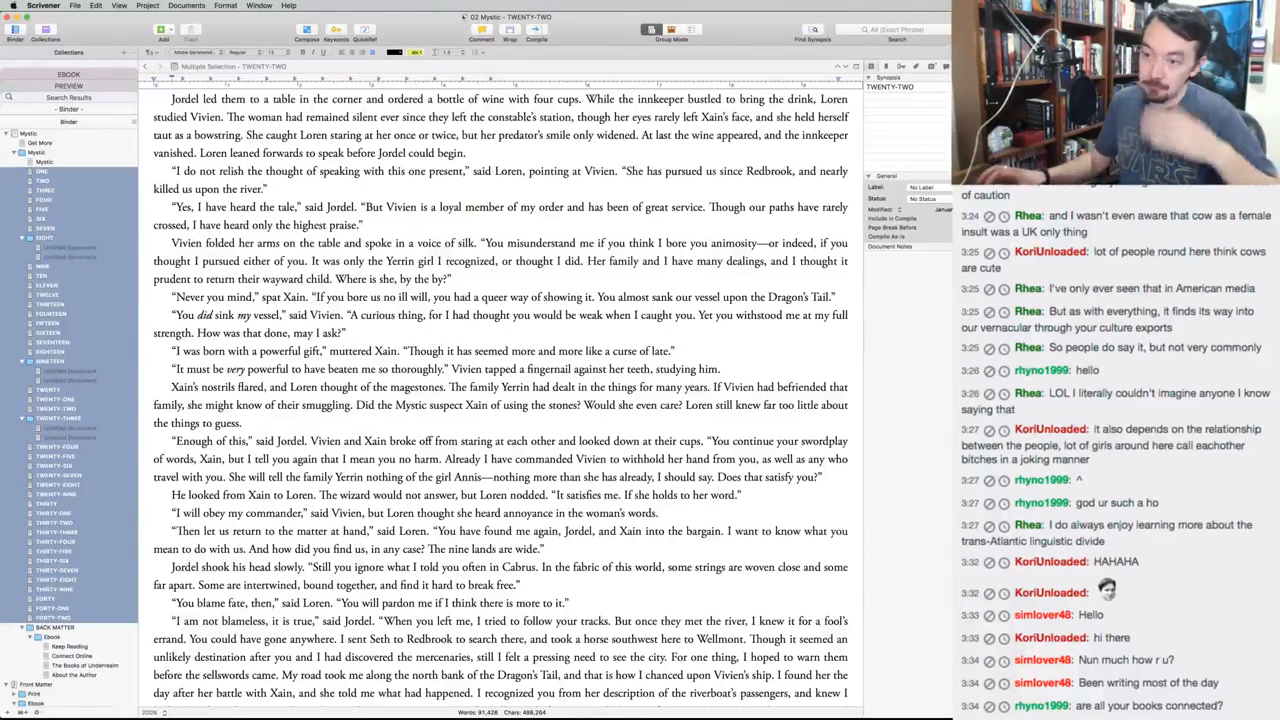
pyautogui.press('super+Tab')
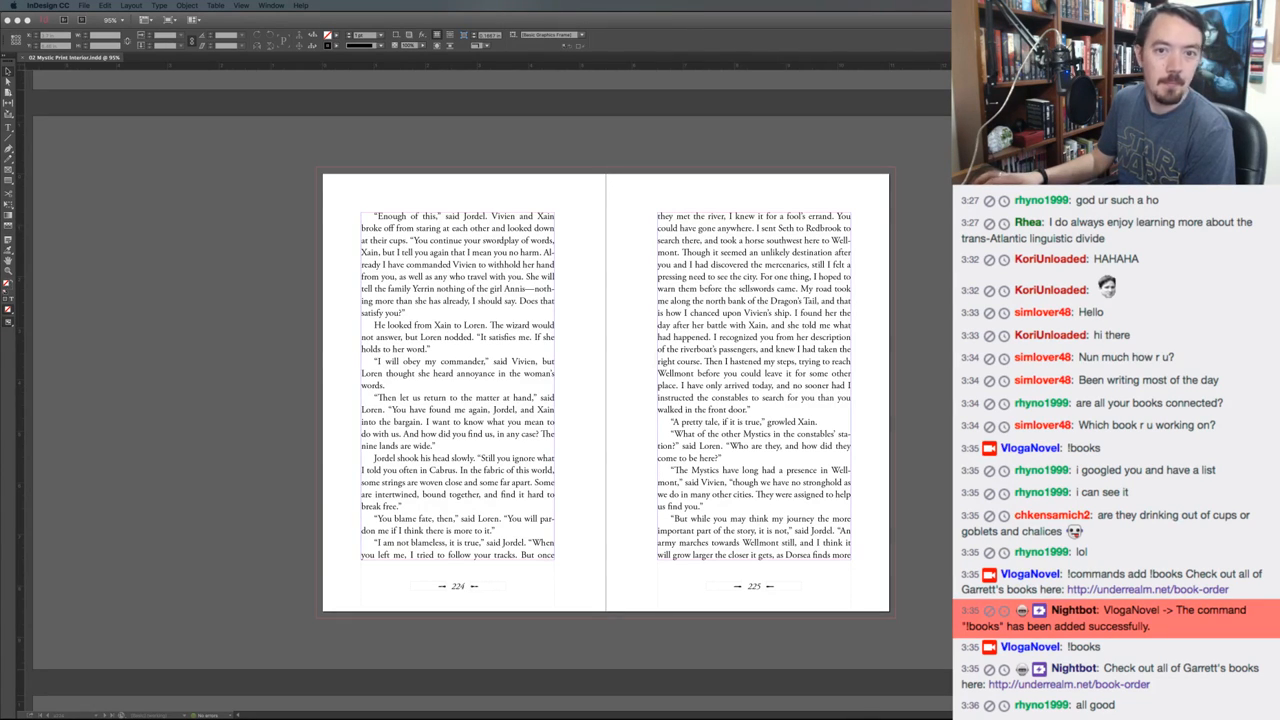
pyautogui.click(206, 488)
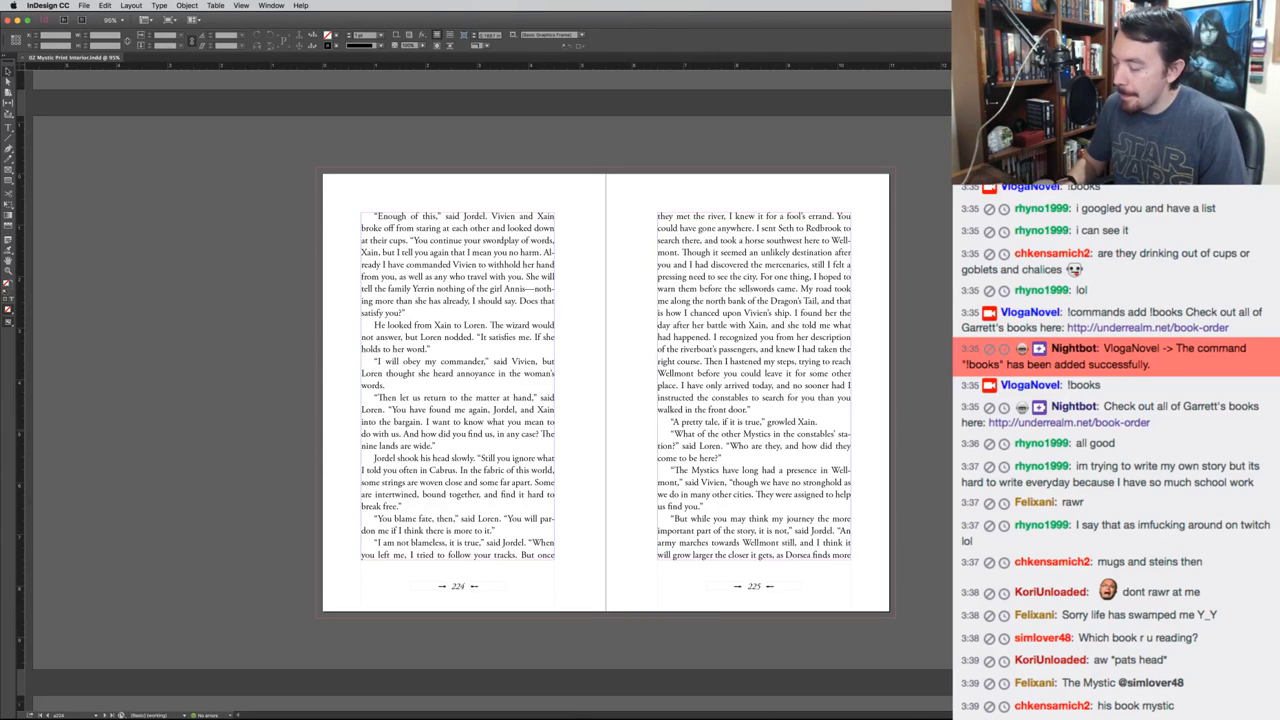
# Replace the second dialogue tag and its quotation marks after "the work of my order" on page 226 with a period
pyautogui.press('pagedown')
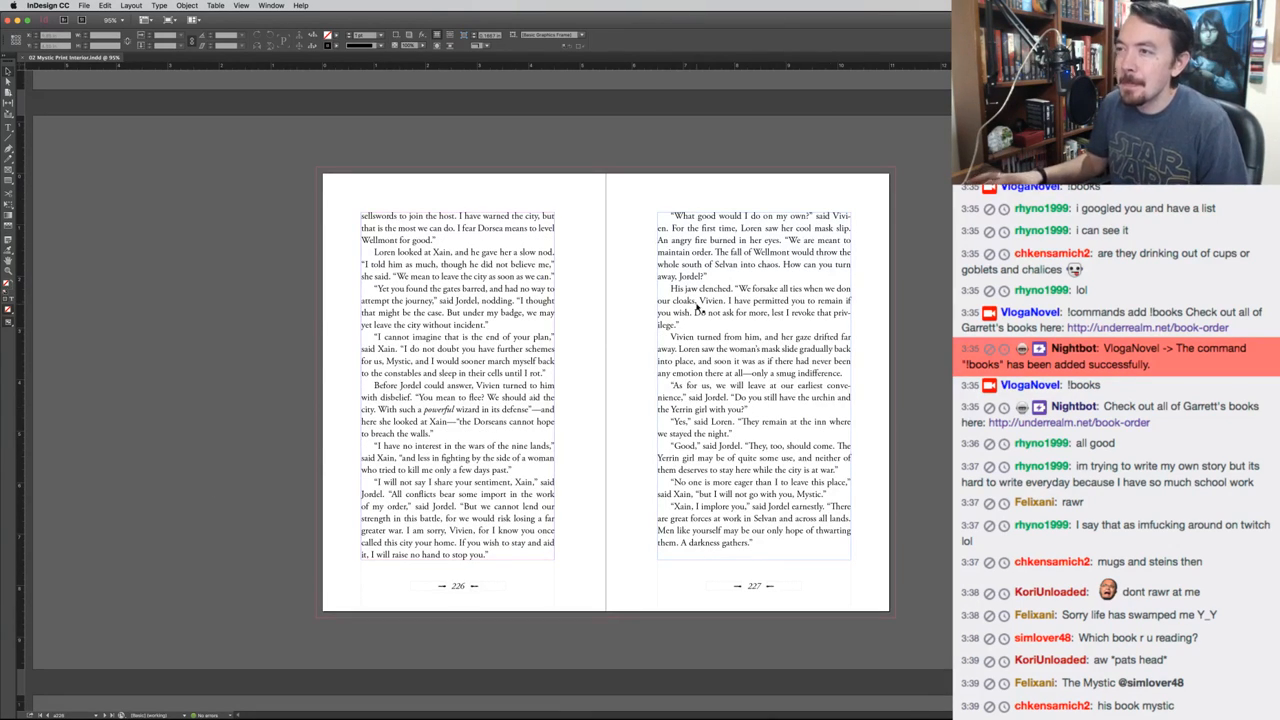
pyautogui.doubleClick(408, 510)
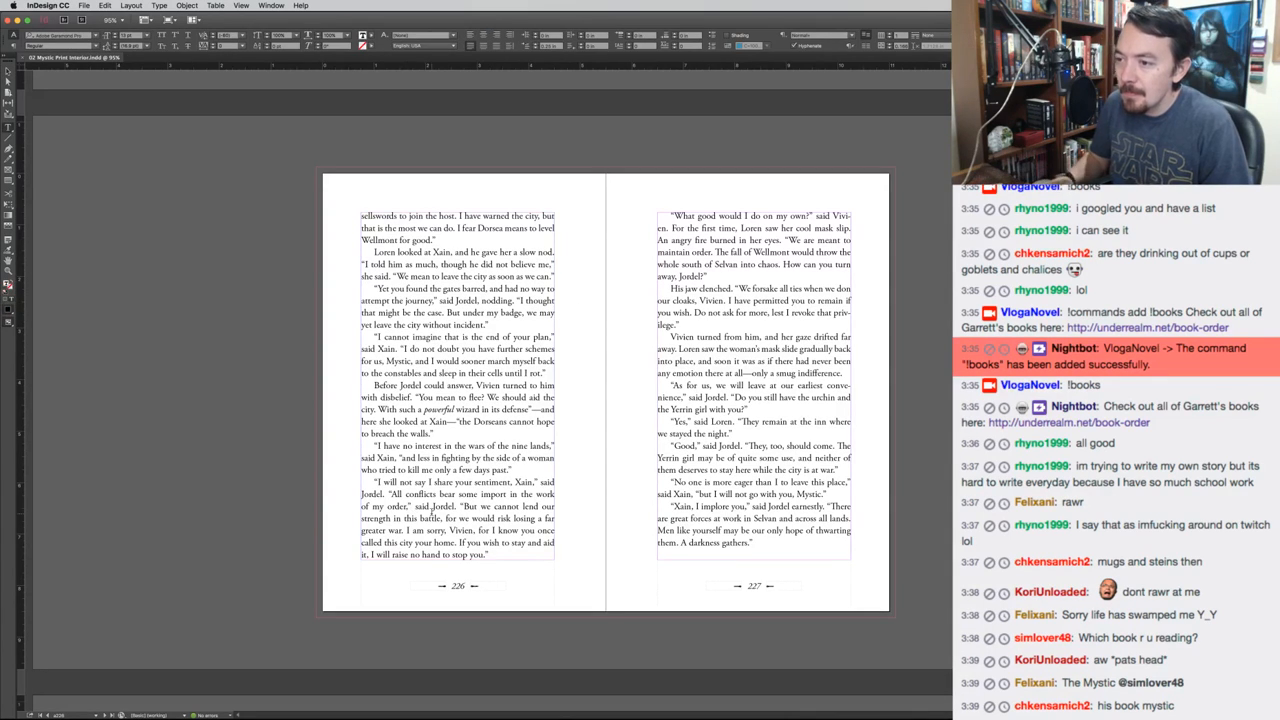
pyautogui.moveTo(405, 507); pyautogui.dragTo(465, 507)
pyautogui.write('.')
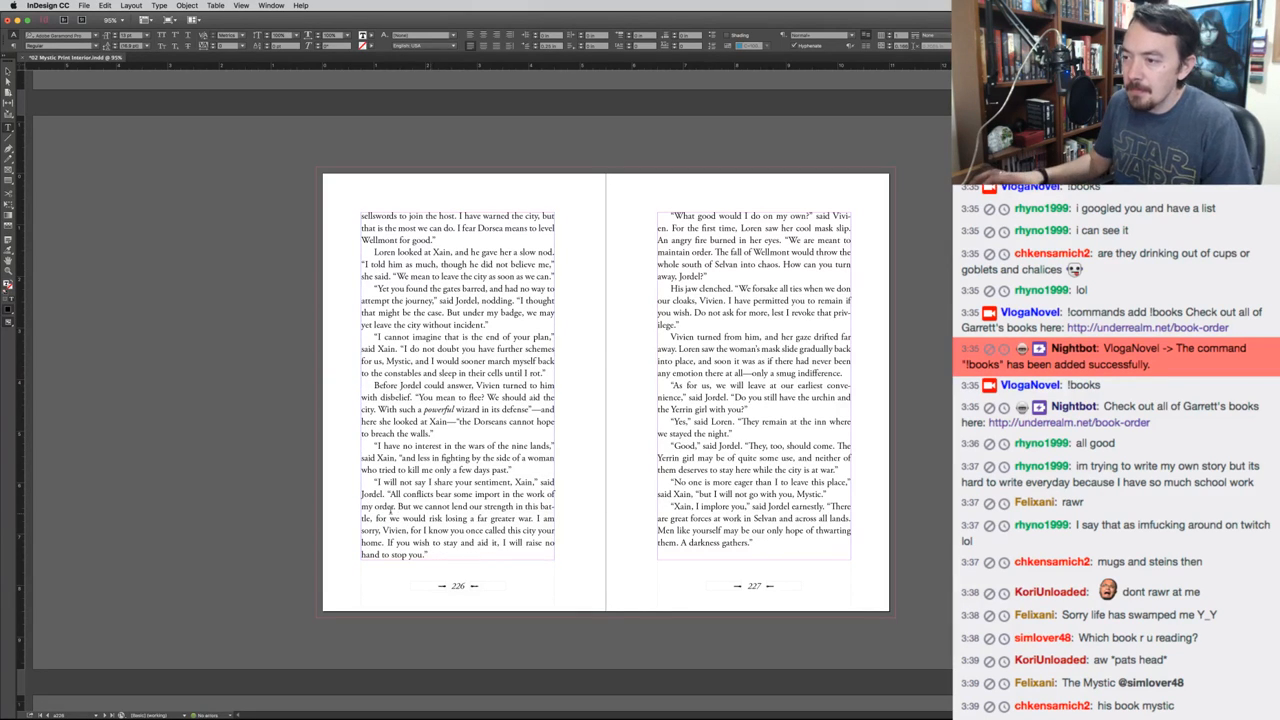
pyautogui.press('Escape')
# Switch to Scrivener and make the same cut after "the work of my order", joining it to "But we cannot lend our strength" with a period
pyautogui.press('super+Tab')
pyautogui.press('super+Tab')
pyautogui.press('super+Tab')
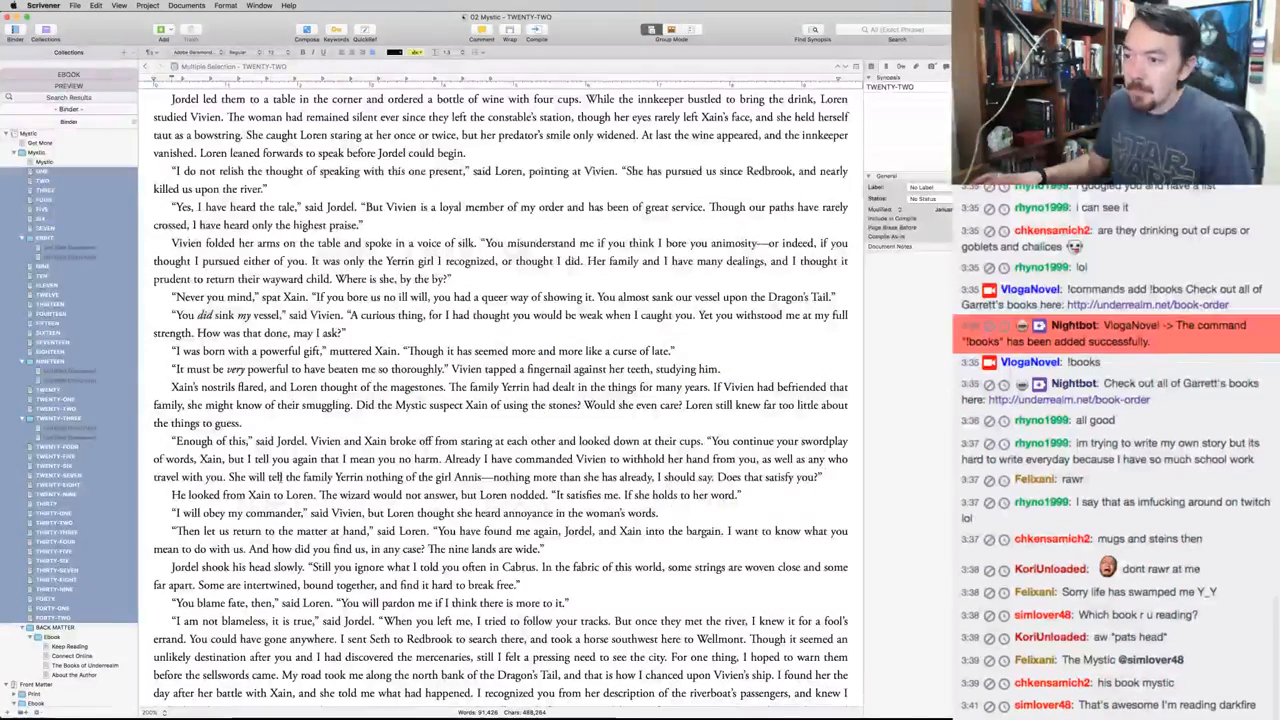
pyautogui.scroll(-2, 307, 430)
pyautogui.scroll(-2, 307, 428)
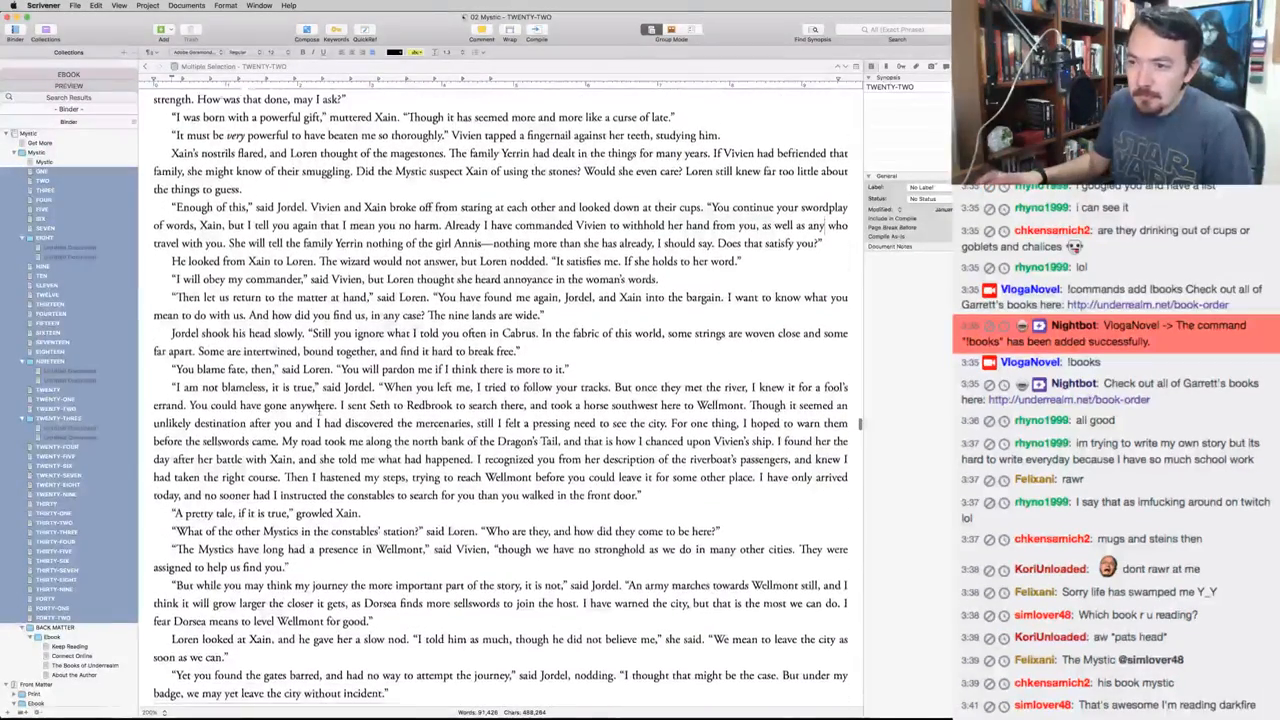
pyautogui.scroll(-6, 312, 415)
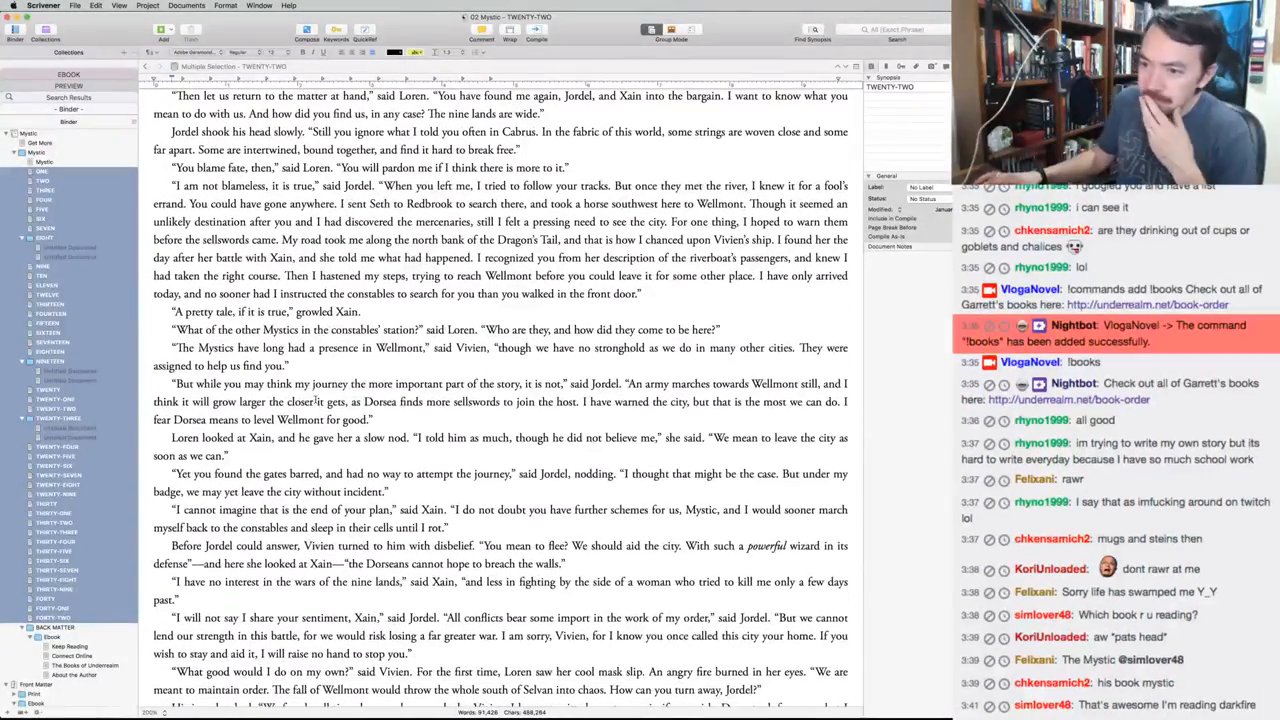
pyautogui.scroll(-1, 316, 400)
pyautogui.scroll(-6, 316, 399)
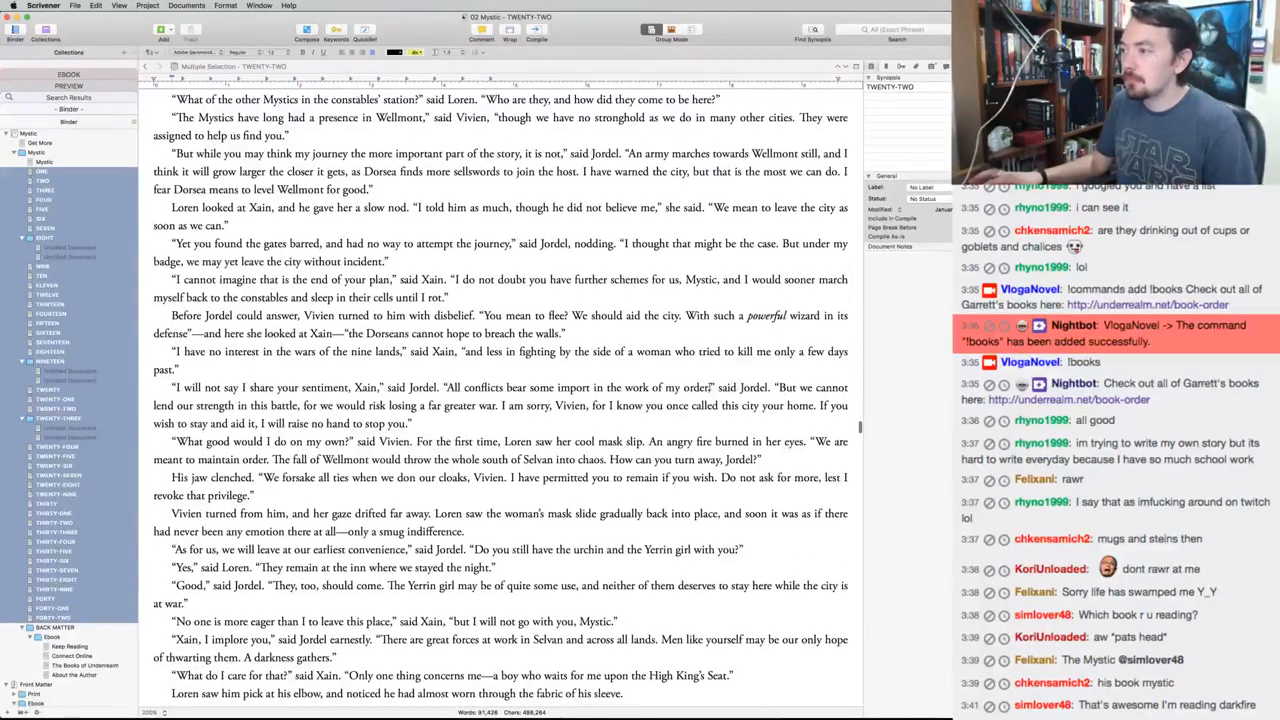
pyautogui.moveTo(708, 388); pyautogui.dragTo(768, 388)
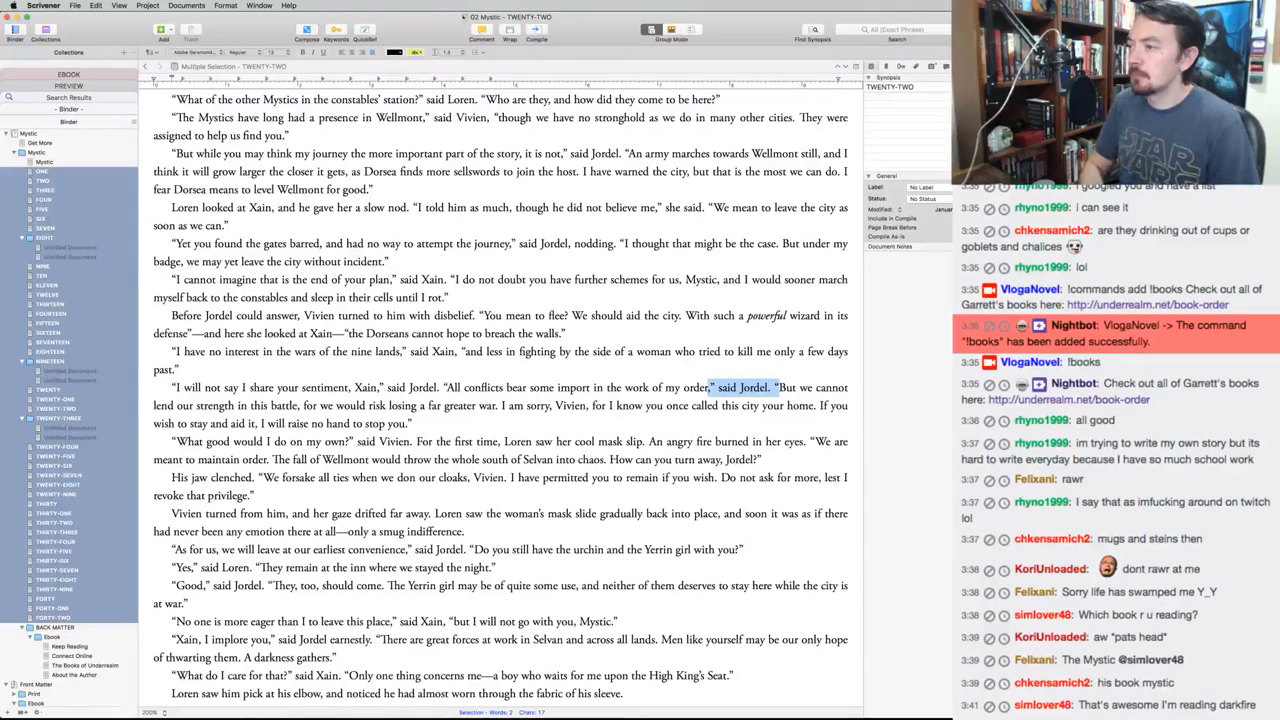
pyautogui.press('BackSpace')
pyautogui.press('Right')
pyautogui.press('Right')
pyautogui.press('Delete')
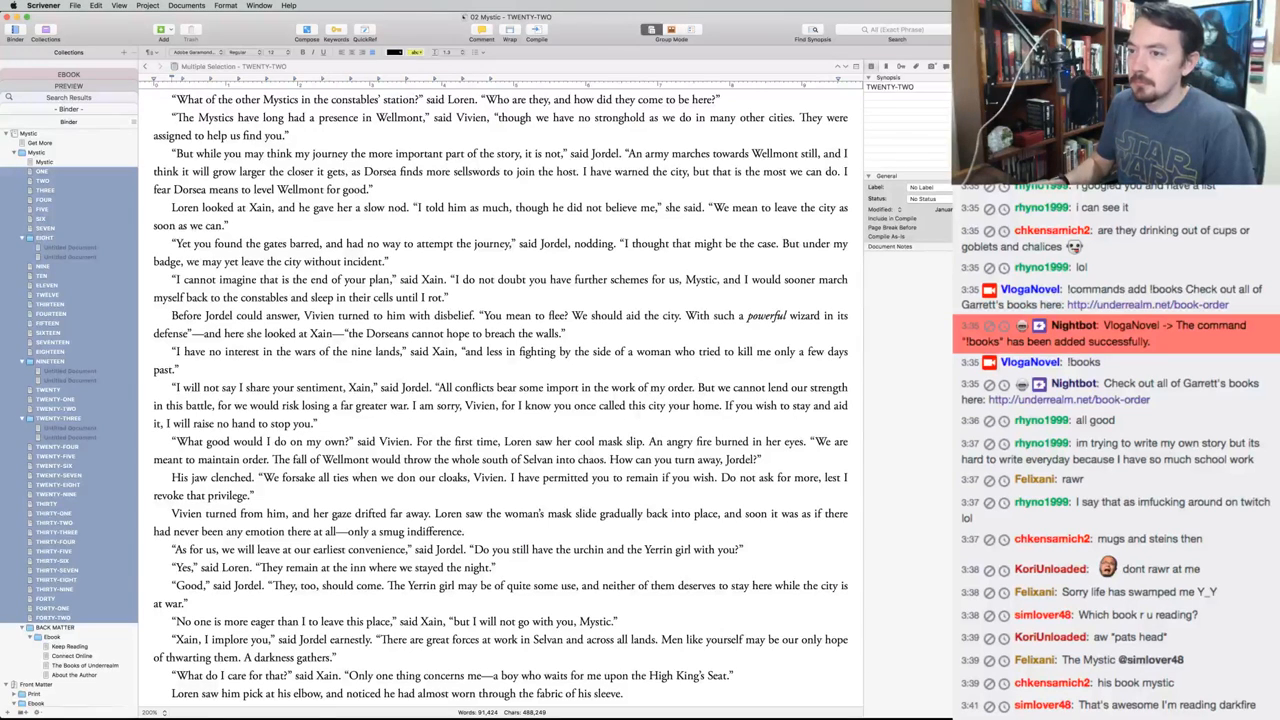
# Replace "your" with "Xain's" before "sentiment" in Jordel's "I will not say I share" line
pyautogui.click(172, 388)
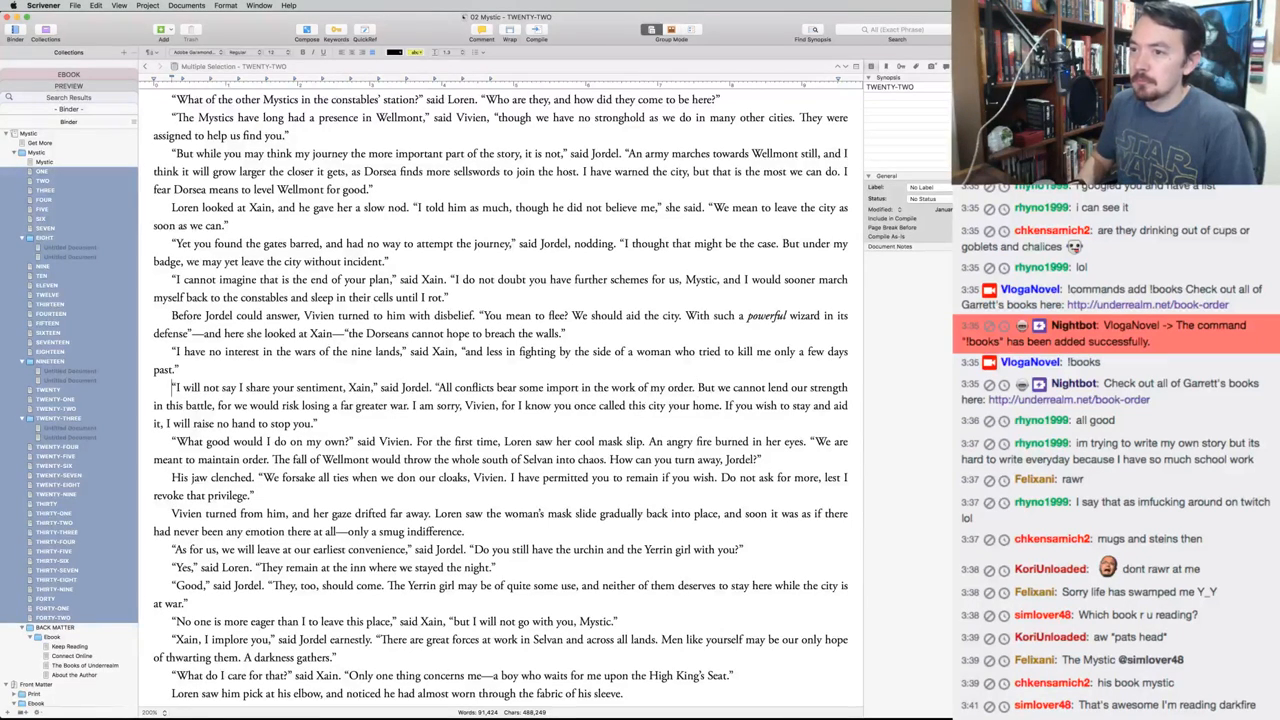
pyautogui.hotkey('alt', 'Right')
pyautogui.hotkey('alt', 'Right')
pyautogui.hotkey('alt', 'Right')
pyautogui.hotkey('alt', 'Right')
pyautogui.hotkey('alt', 'Right')
pyautogui.hotkey('alt', 'Right')
pyautogui.hotkey('alt', 'Right')
pyautogui.hotkey('alt', 'shift', 'Left')
pyautogui.write('X')
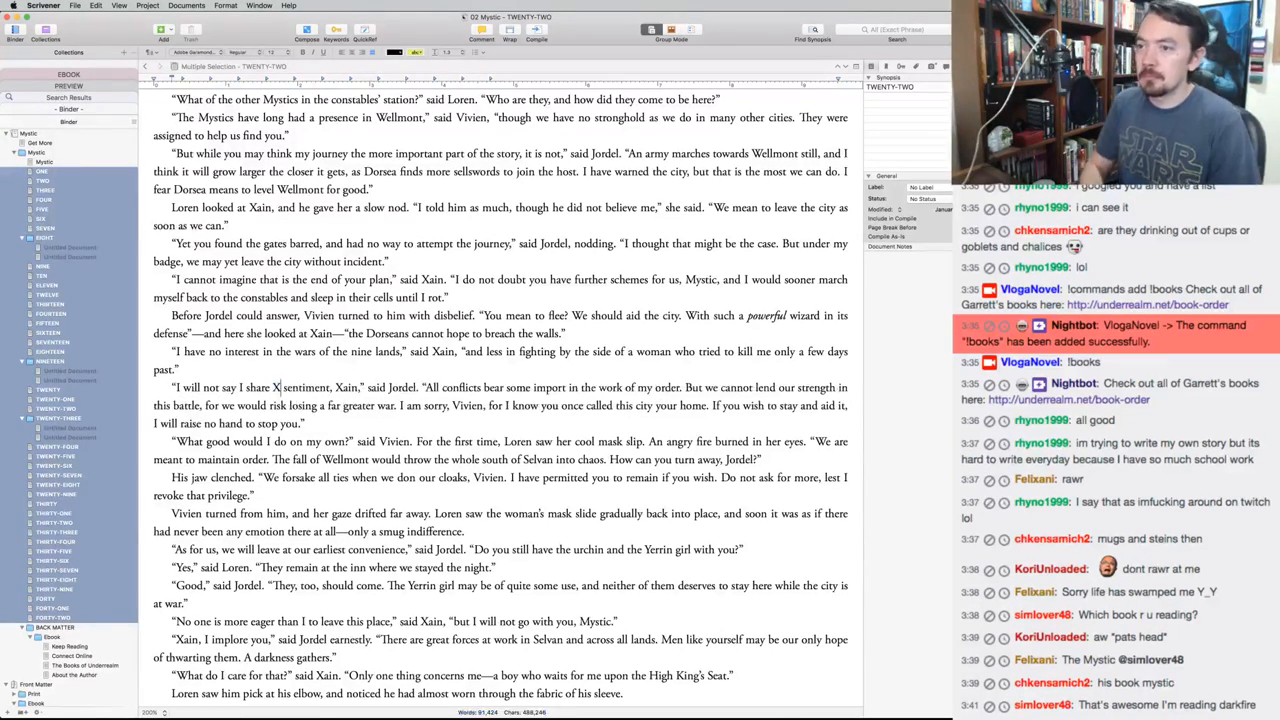
pyautogui.write("ain's")
# Delete the direct address ", Xain" after "sentiment" in the same line, keeping the closing comma and quotation mark
pyautogui.hotkey('alt', 'Right')
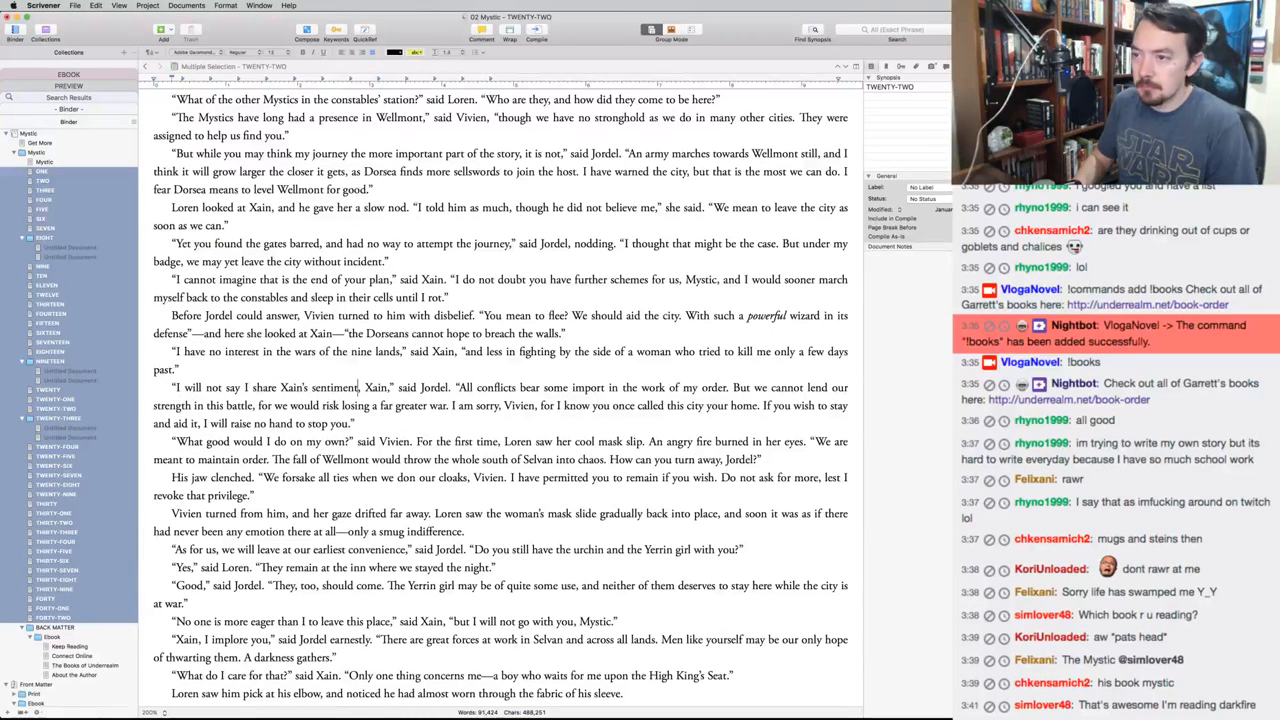
pyautogui.hotkey('alt', 'shift', 'Right')
pyautogui.press('BackSpace')
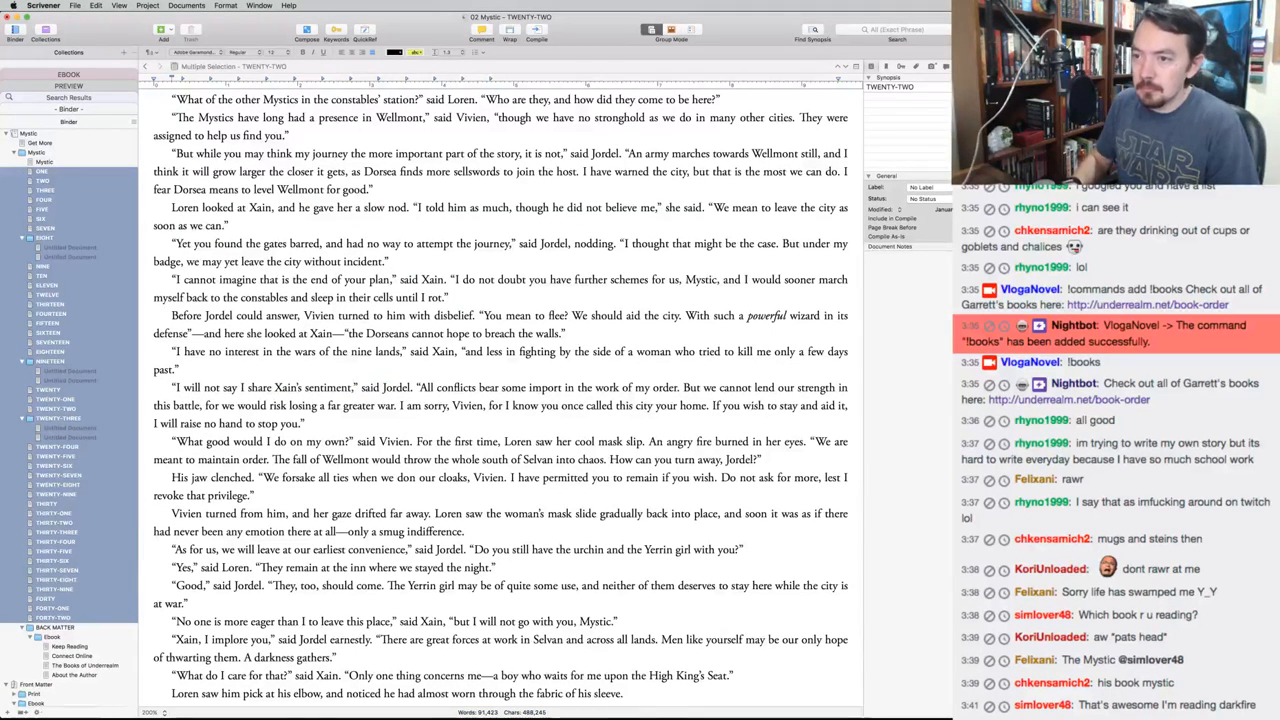
# Copy the revised Jordel paragraph from Scrivener and paste it over the matching paragraph on page 226 in InDesign
pyautogui.hotkey('alt', 'Up')
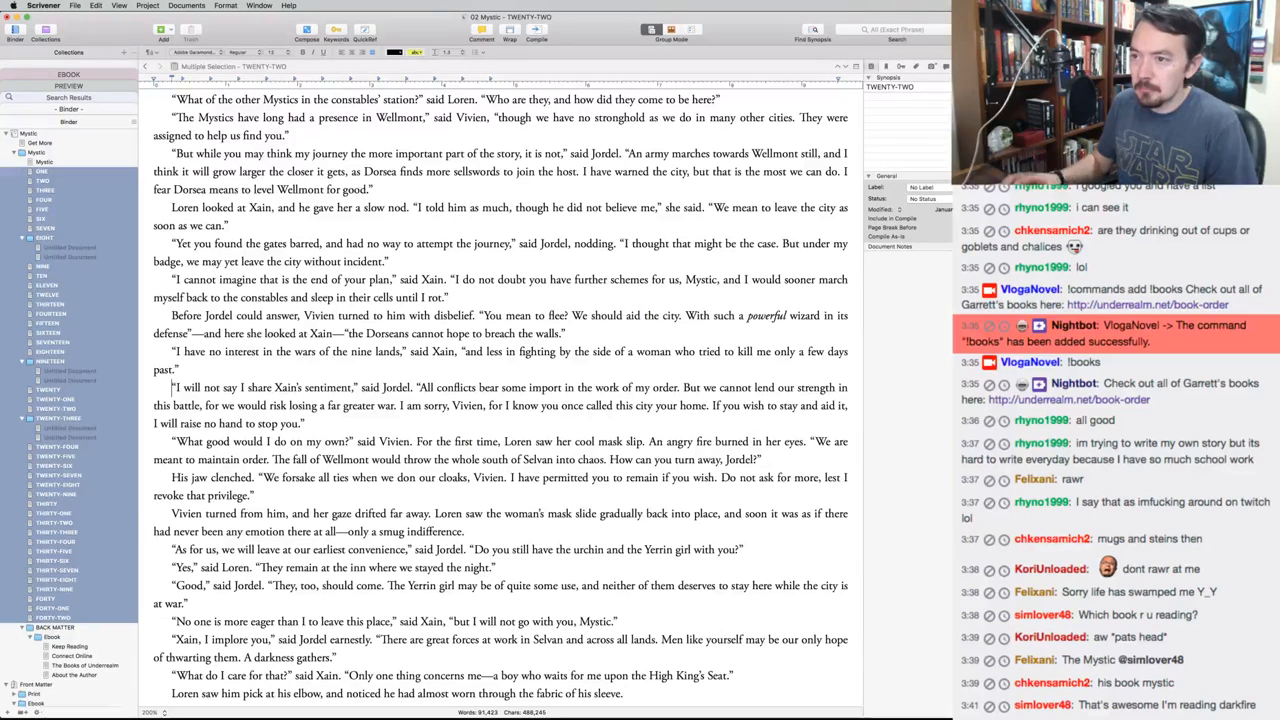
pyautogui.hotkey('alt', 'shift', 'Down')
pyautogui.press('super+c')
pyautogui.press('super+Tab')
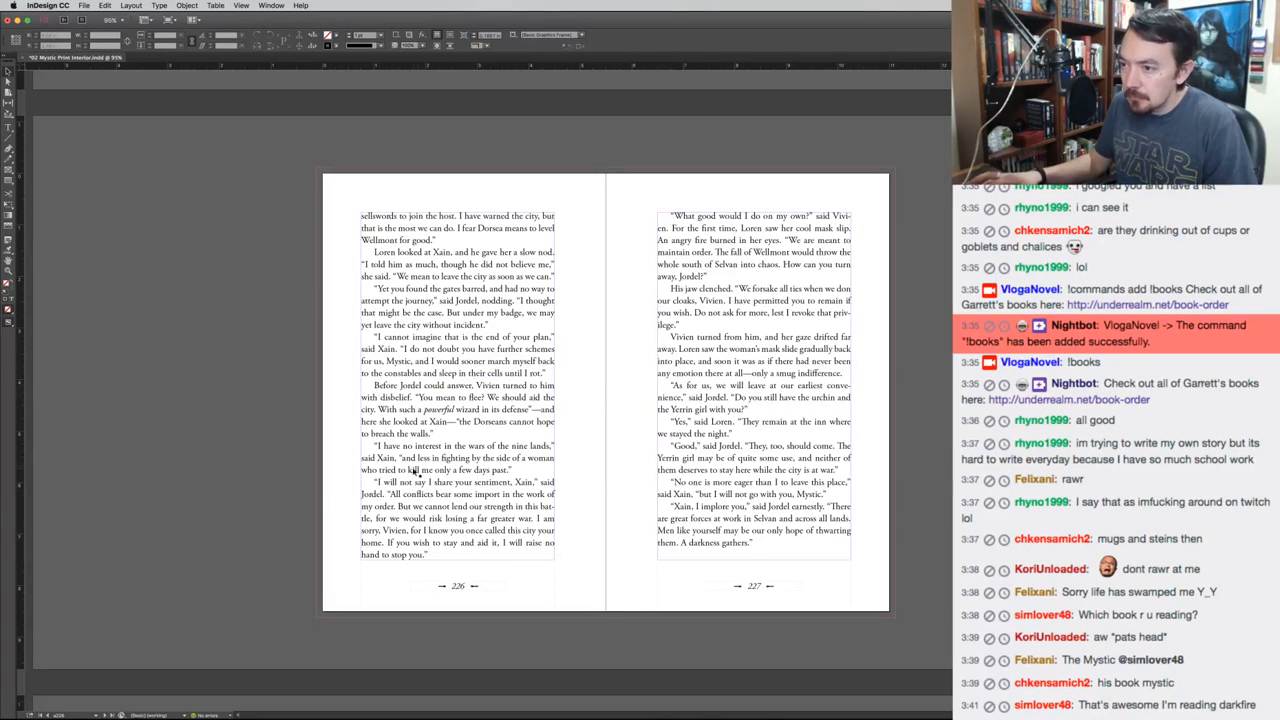
pyautogui.doubleClick(367, 484)
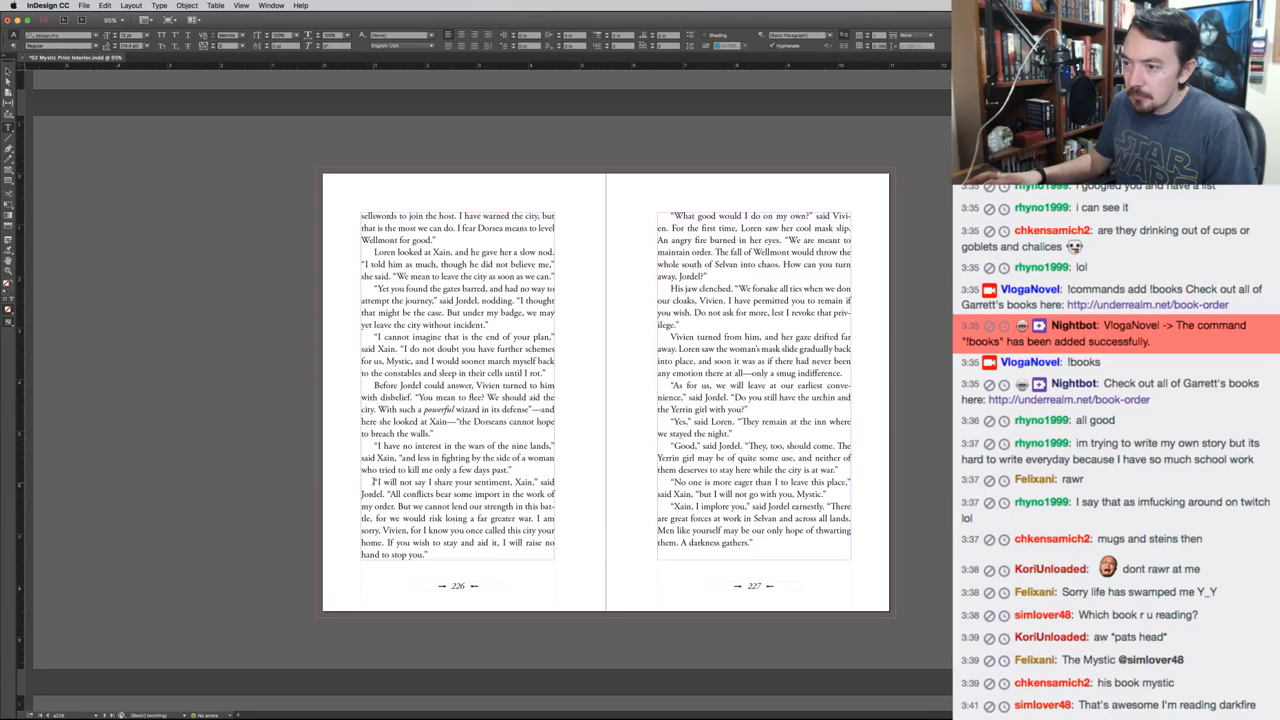
pyautogui.moveTo(373, 481); pyautogui.dragTo(430, 556)
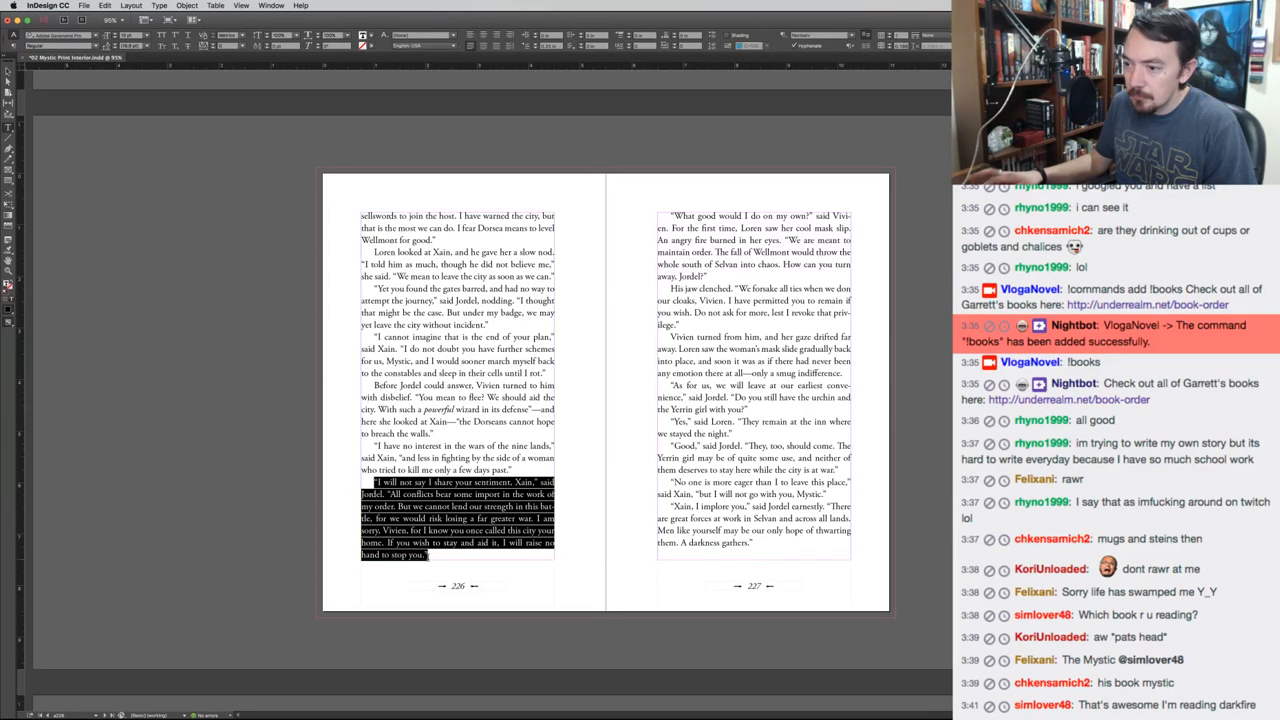
pyautogui.press('super+v')
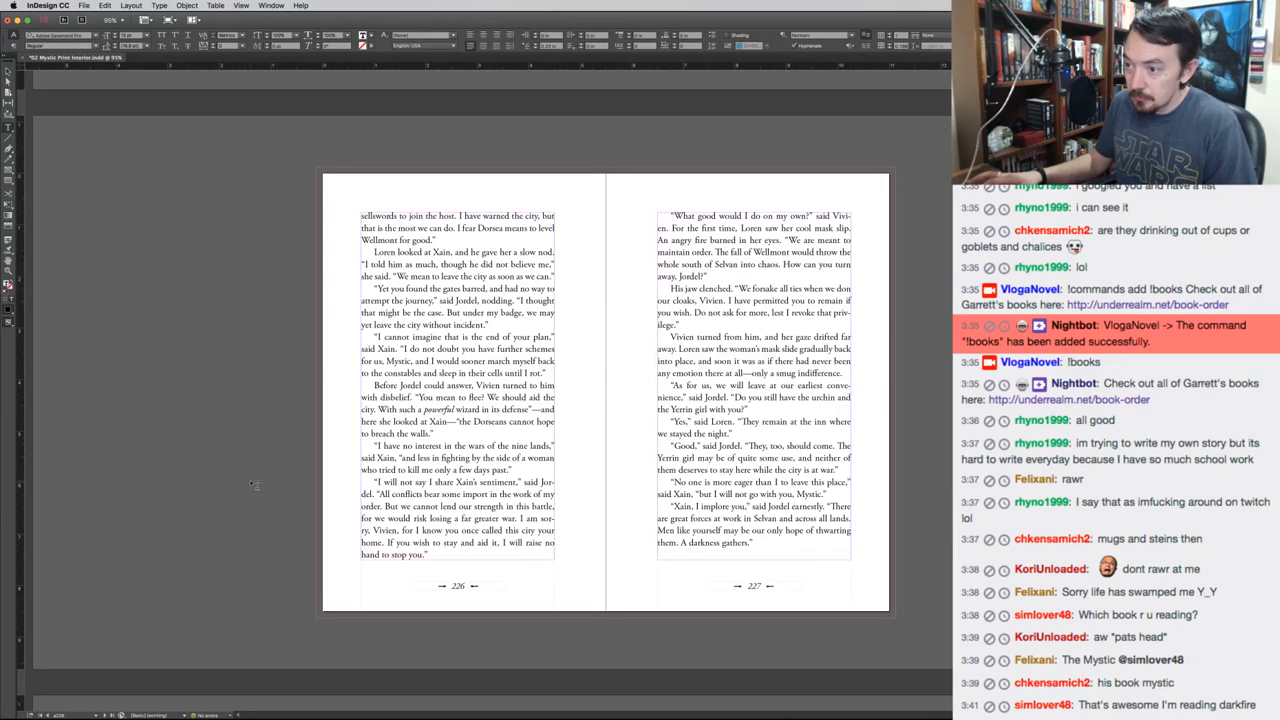
pyautogui.press('Escape')
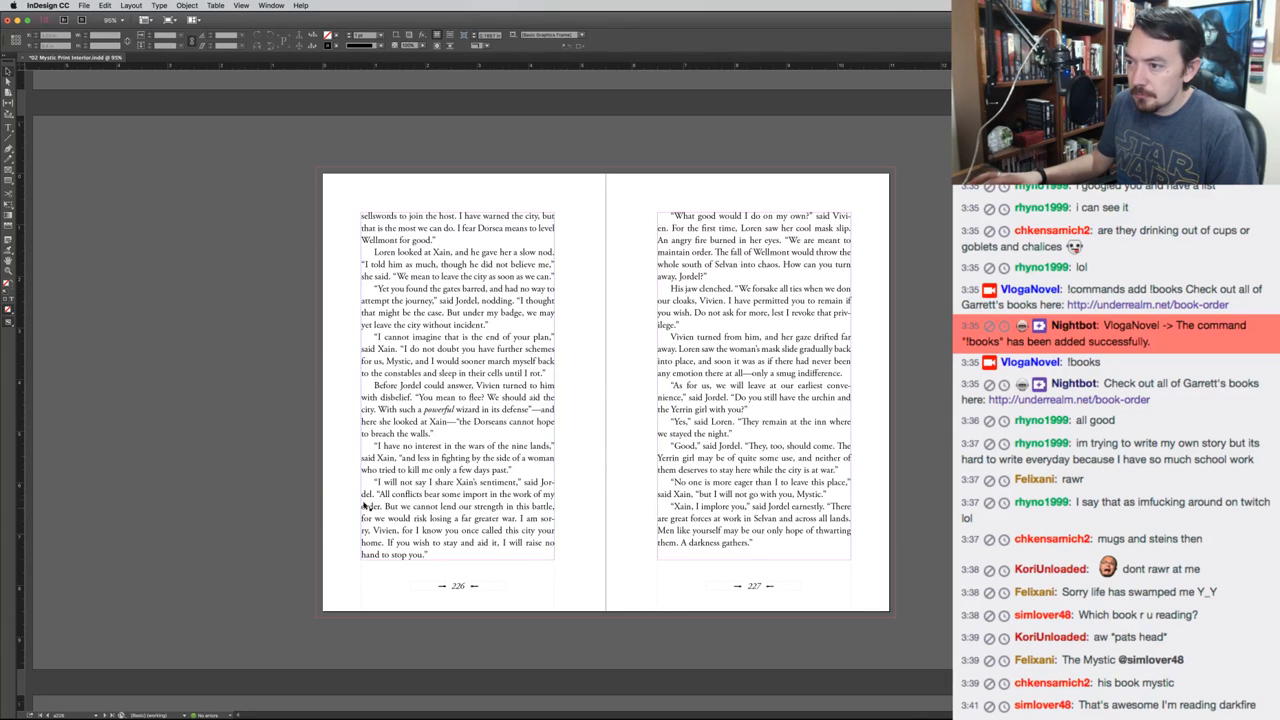
# Change the dialogue tag "said Jordel" after "Xain's sentiment" on page 226 to "Jordel told her"
pyautogui.doubleClick(515, 498)
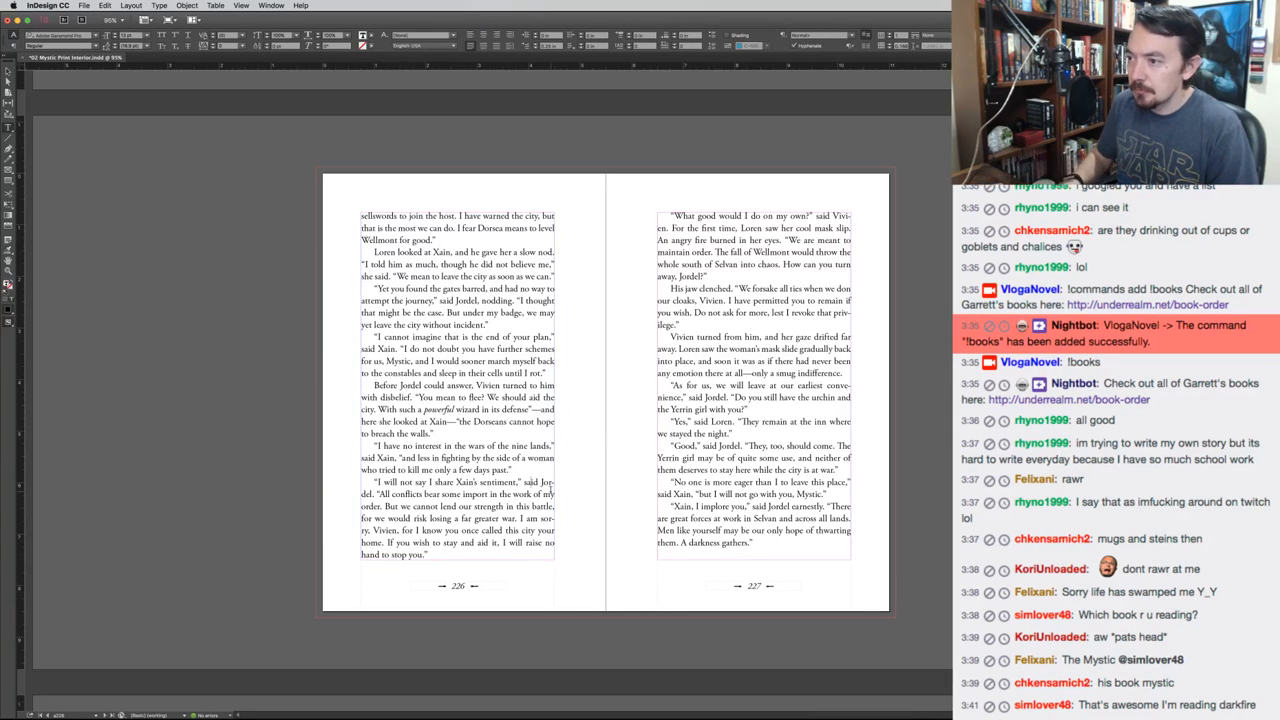
pyautogui.click(549, 486)
pyautogui.hotkey('shift', 'Return')
pyautogui.press('BackSpace')
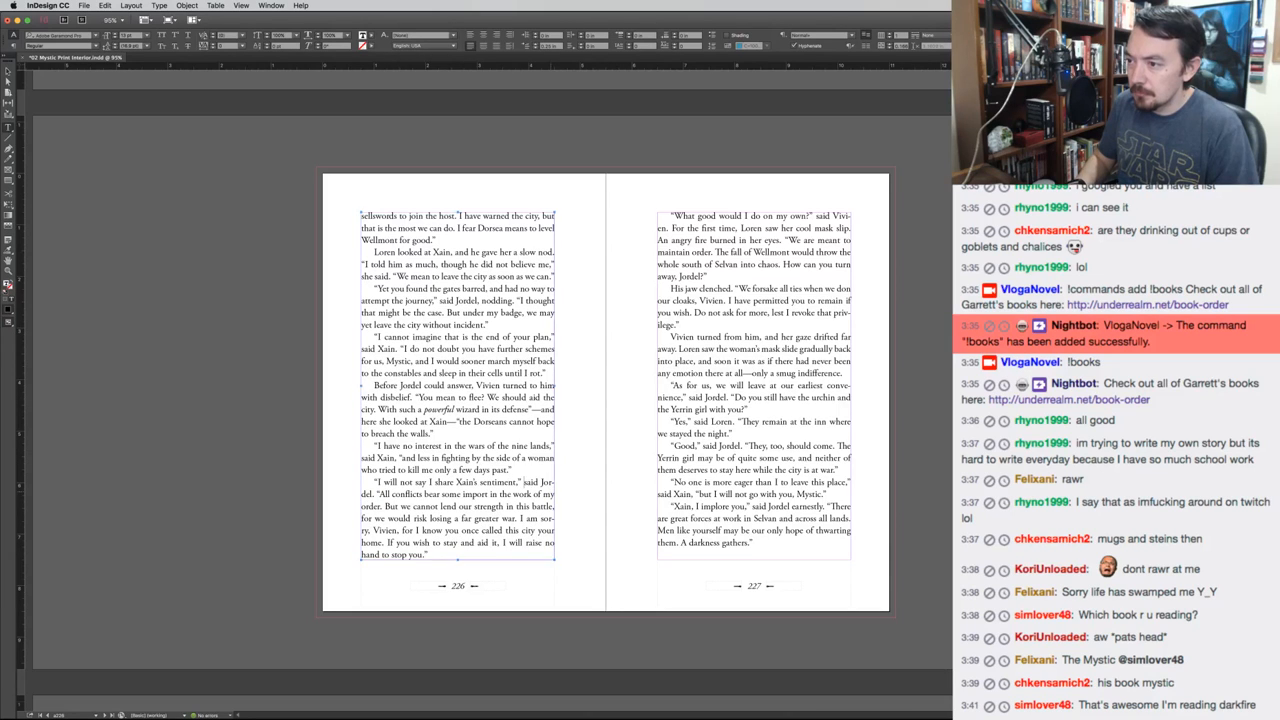
pyautogui.doubleClick(531, 482)
pyautogui.press('BackSpace')
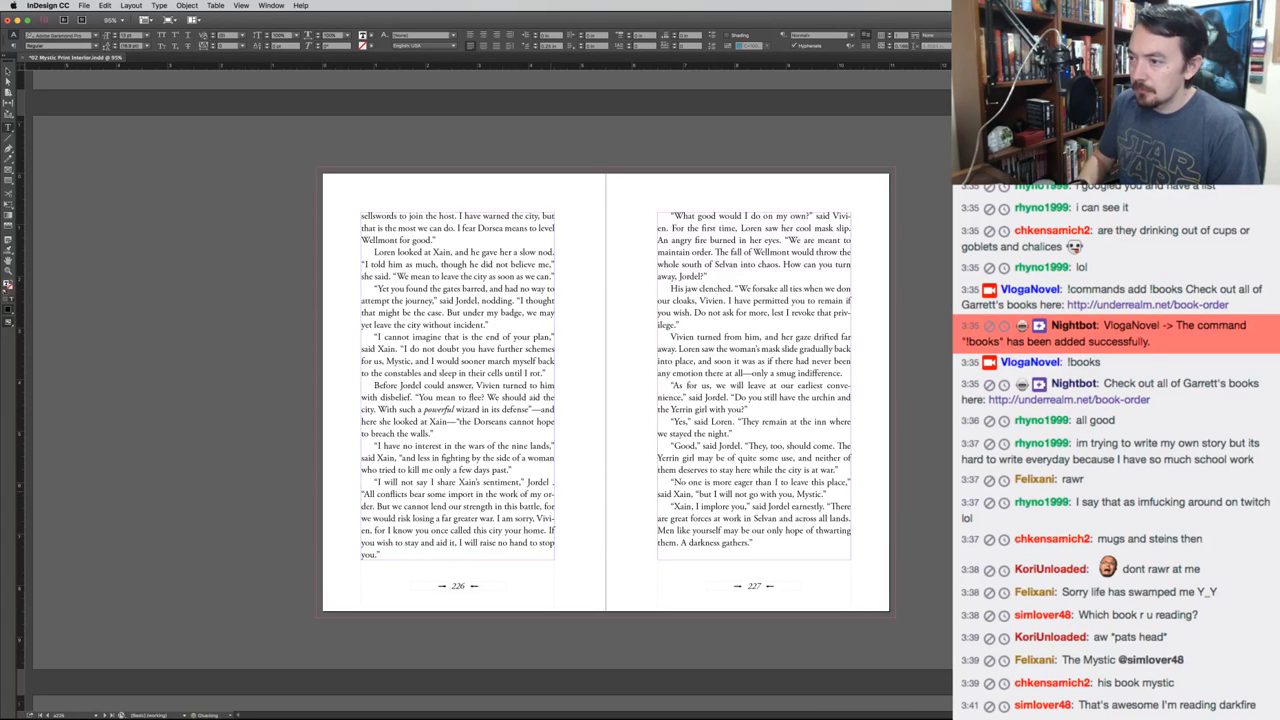
pyautogui.write('old her.')
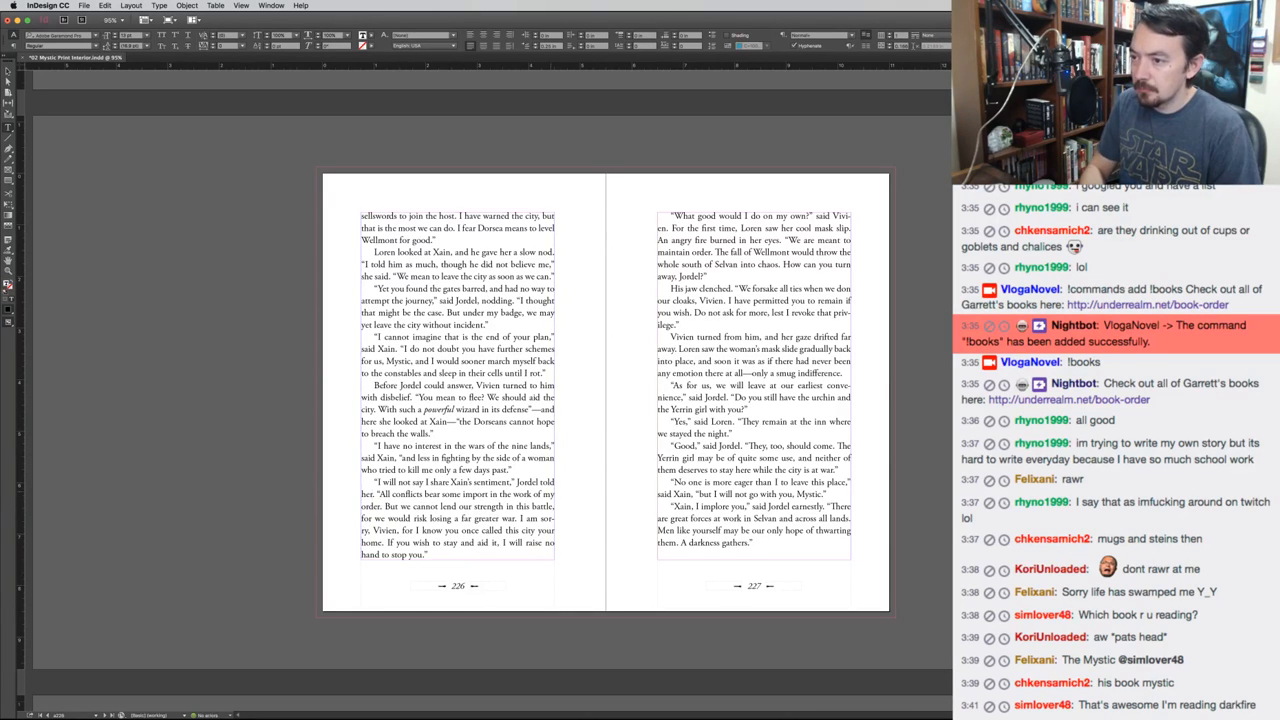
# Copy the revised paragraph from page 226 and paste it over the matching selected paragraph in Scrivener
pyautogui.moveTo(373, 482); pyautogui.dragTo(428, 555)
pyautogui.press('super+c')
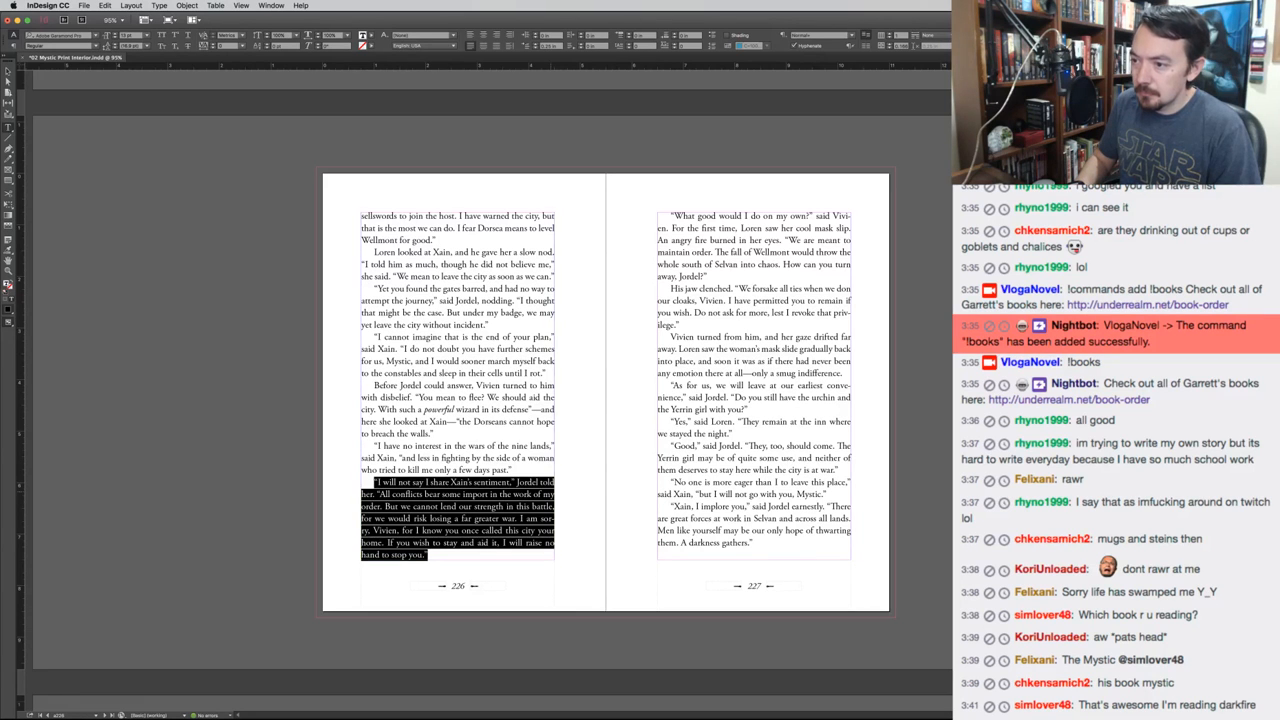
pyautogui.press('super+Tab')
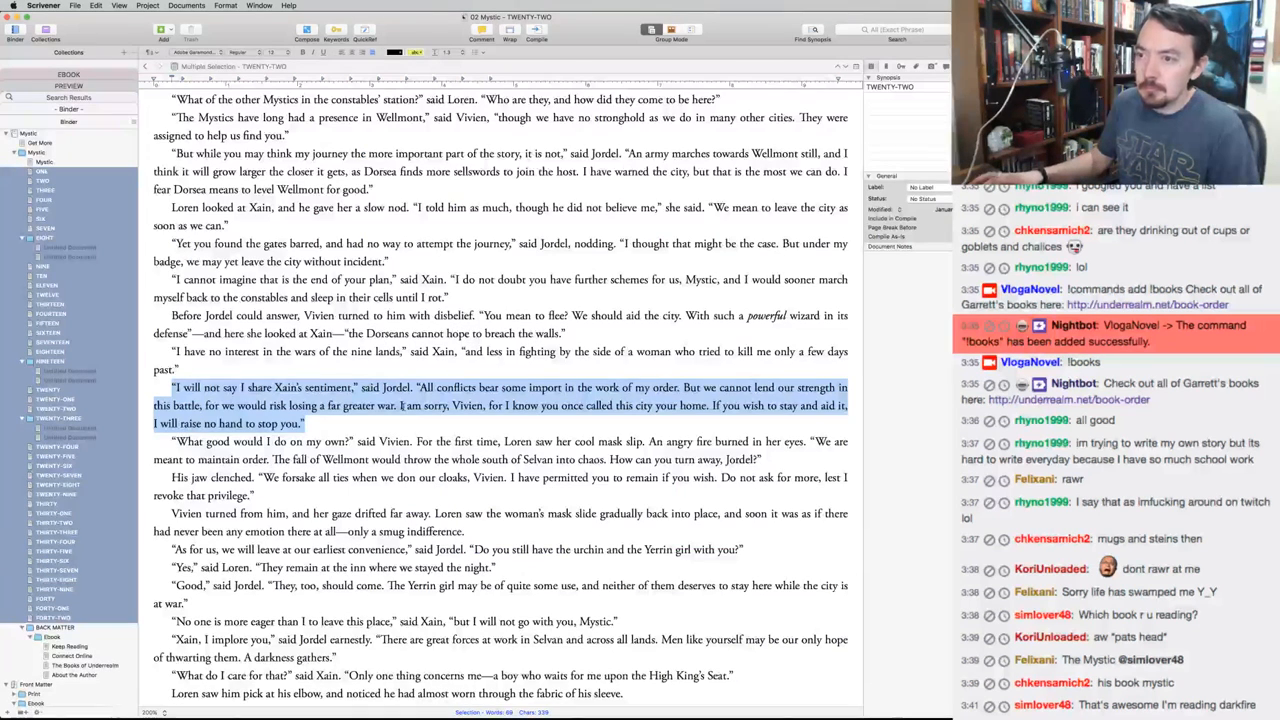
pyautogui.press('super+v')
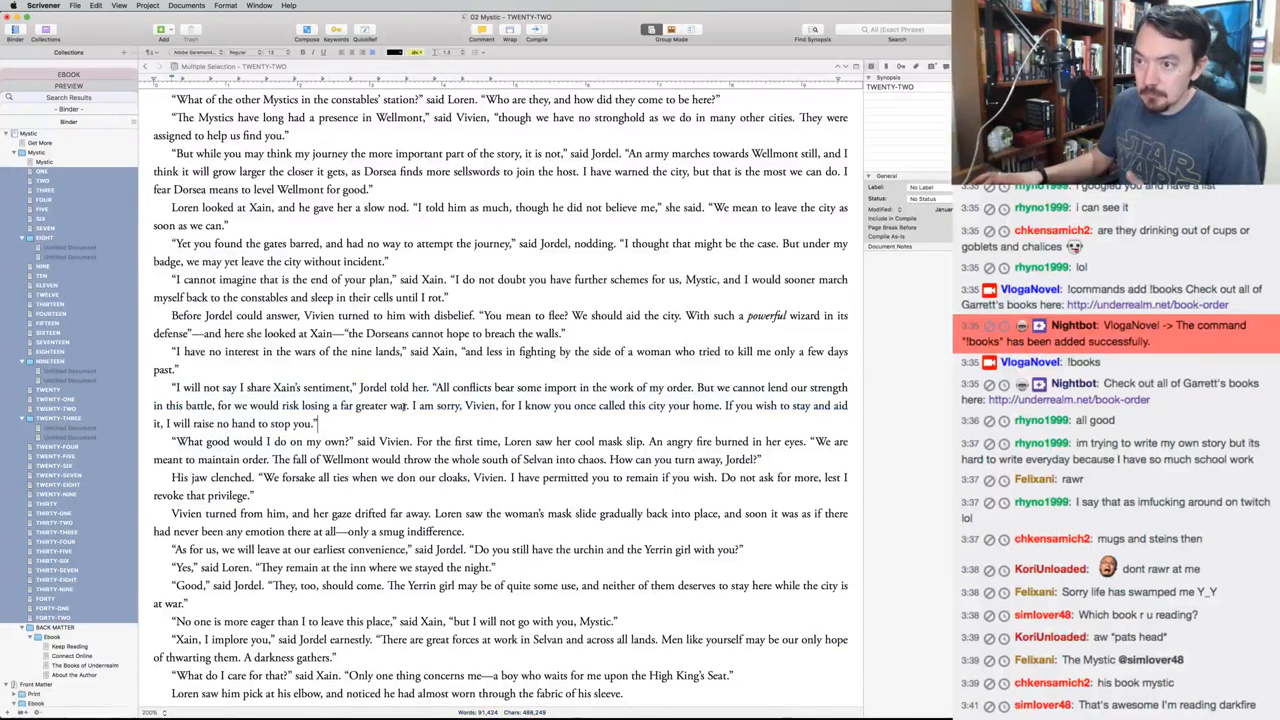
# Replace "my" with "our" before "order" in Scrivener, and copy the updated paragraph over its InDesign version on page 226
pyautogui.doubleClick(656, 387)
pyautogui.write('our')
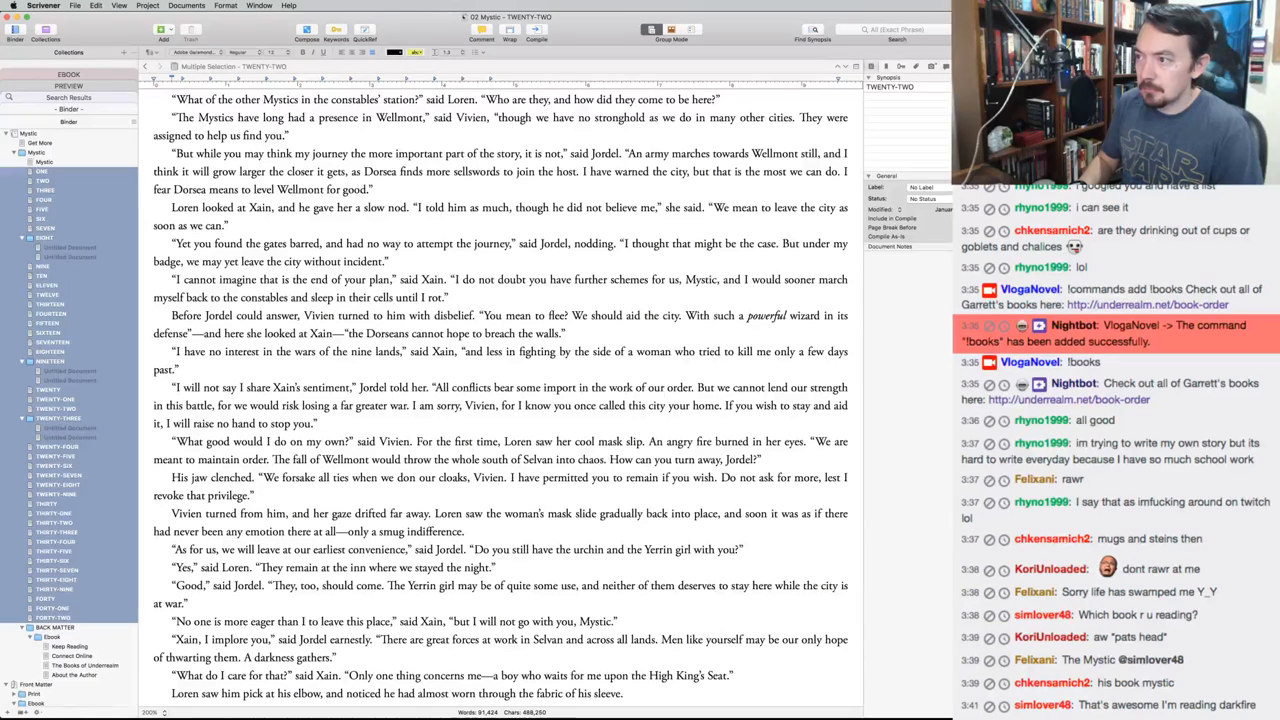
pyautogui.tripleClick(664, 387)
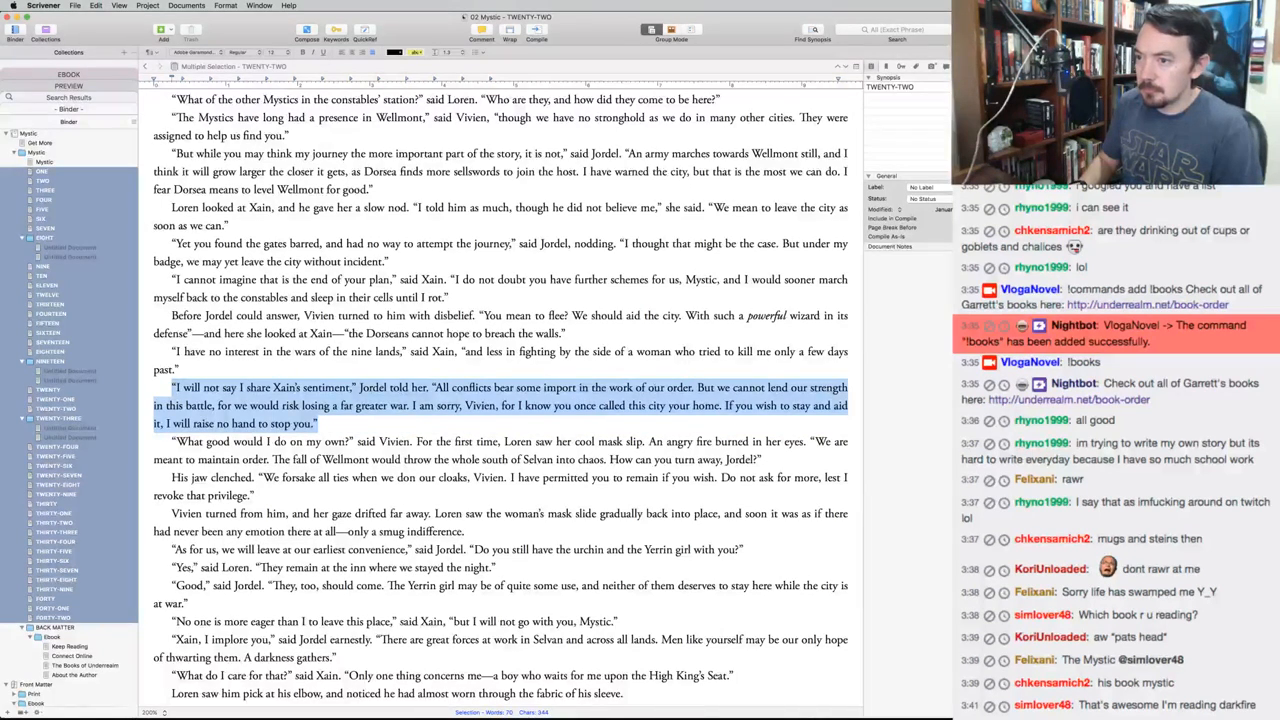
pyautogui.press('super+Tab')
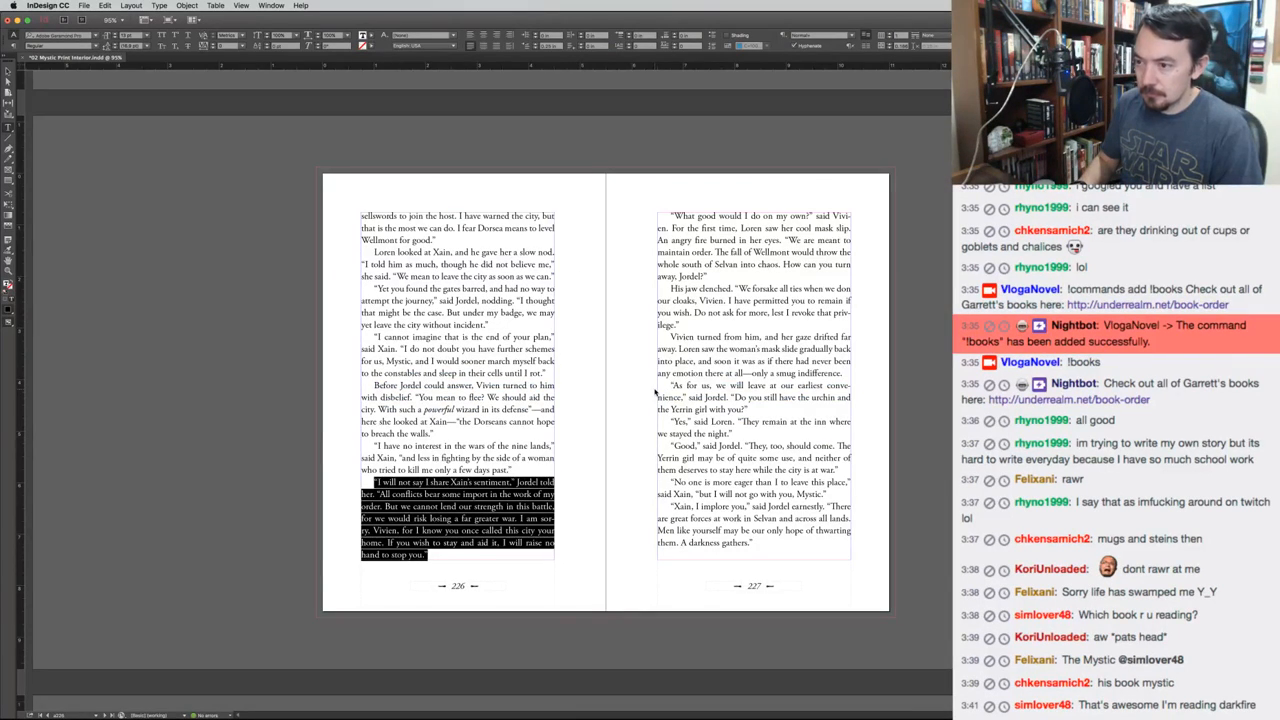
pyautogui.click(656, 393)
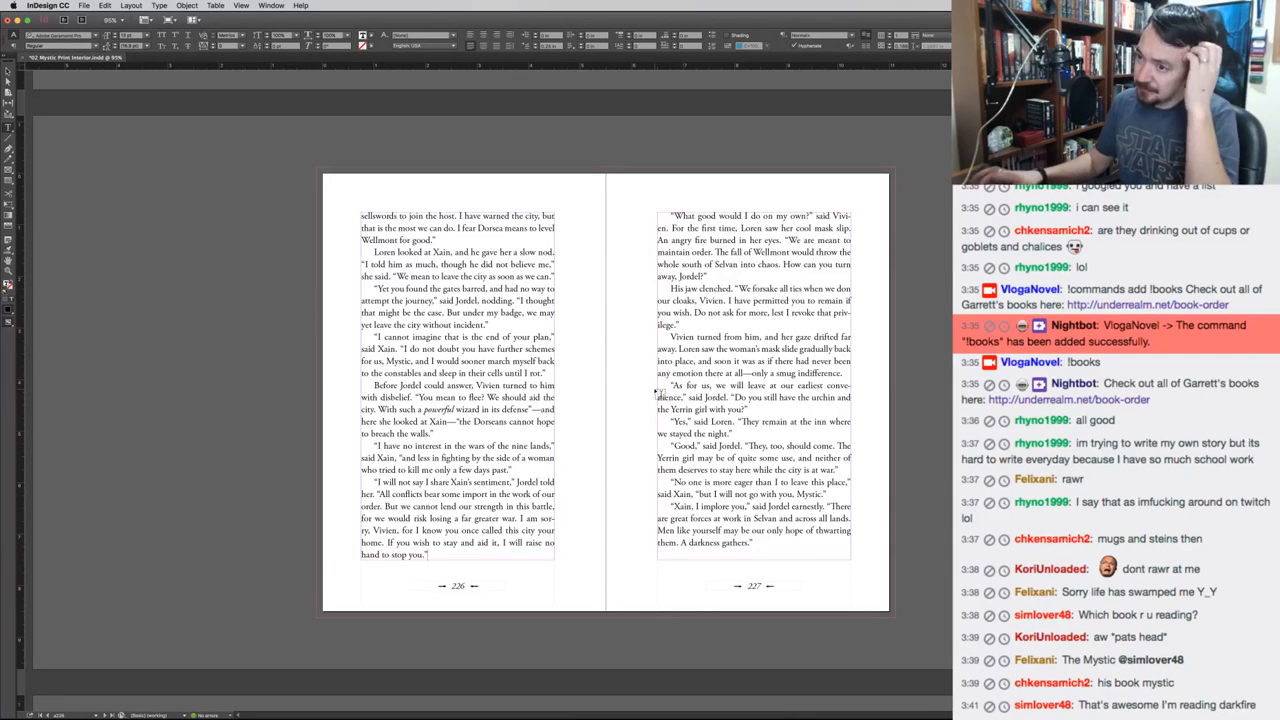
pyautogui.click(228, 400)
pyautogui.press('v')
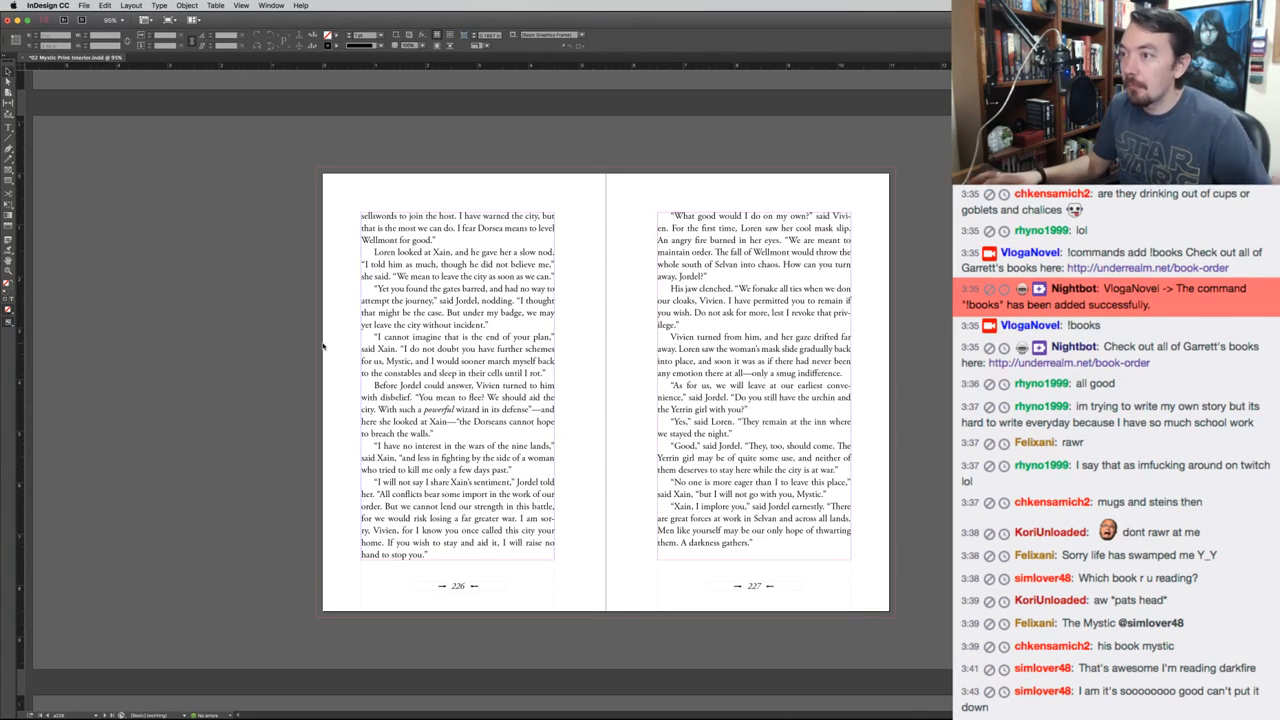
# Cut "For the first time, Loren saw" on page 227 so the sentence begins with "Her", and replace "cool" with "frigid"
pyautogui.doubleClick(778, 232)
pyautogui.moveTo(787, 229); pyautogui.dragTo(670, 229)
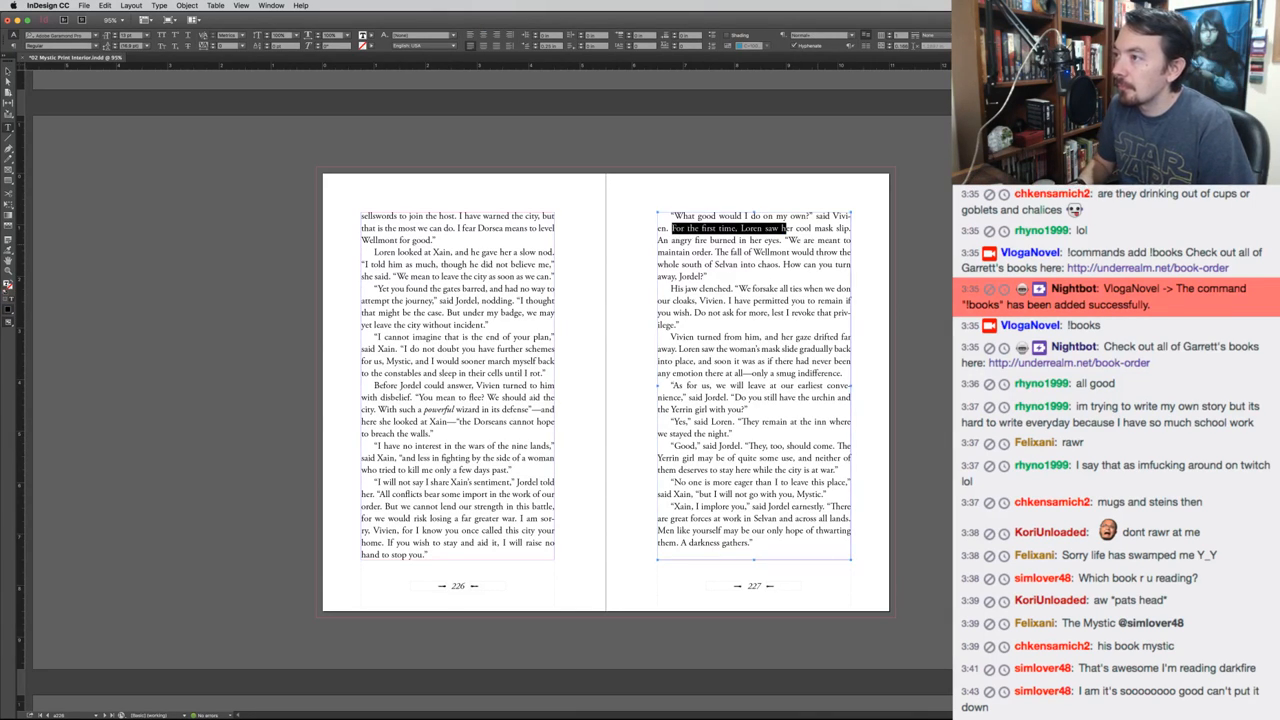
pyautogui.press('BackSpace')
pyautogui.write('H')
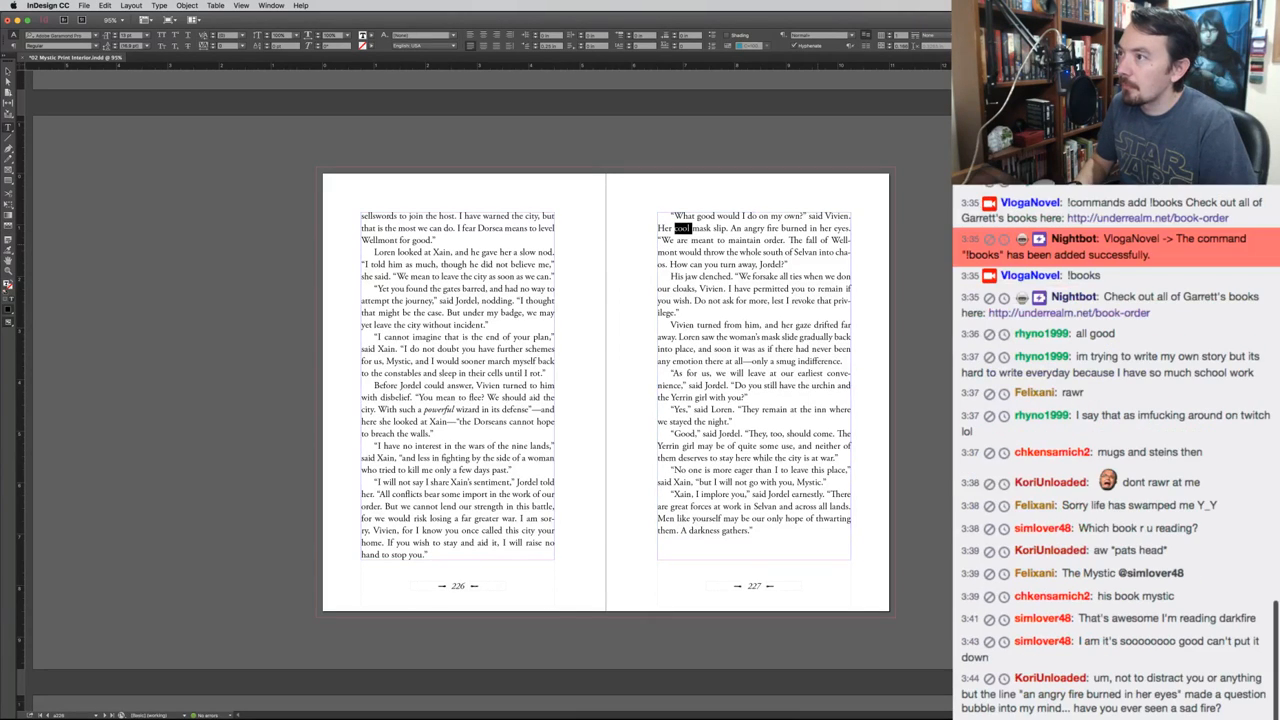
pyautogui.doubleClick(682, 228)
pyautogui.write('frigid')
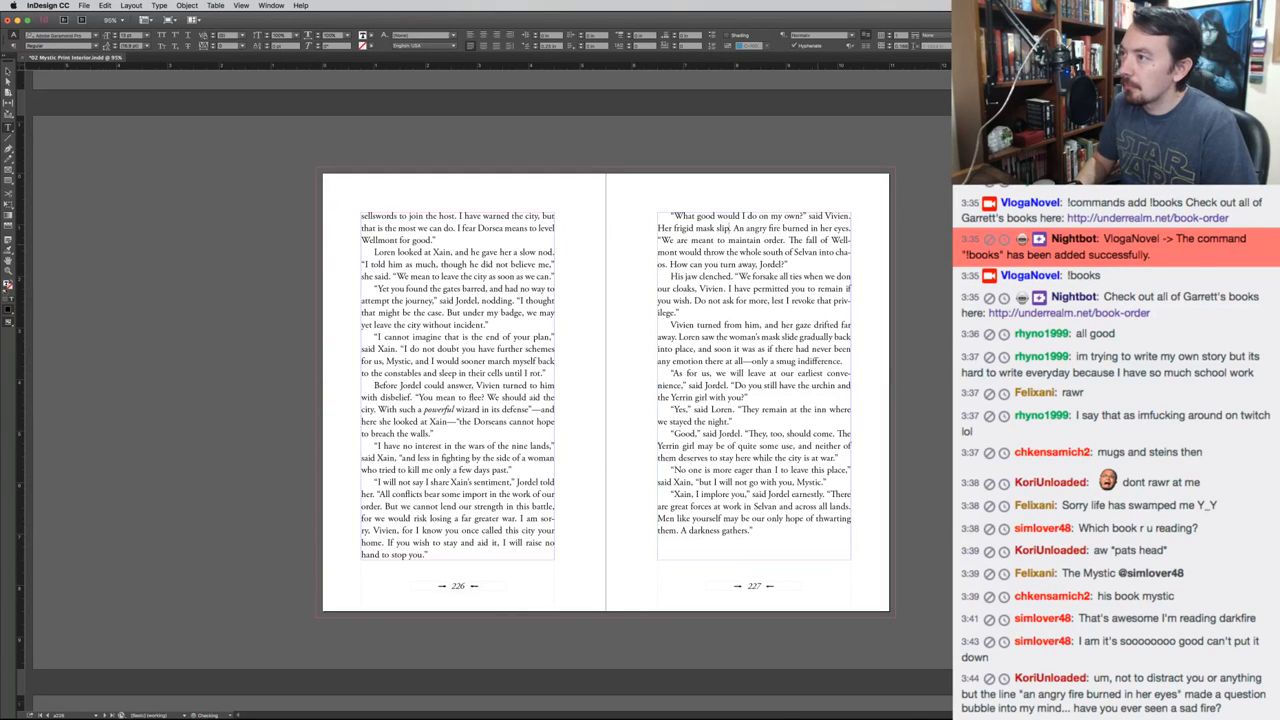
# Change "slip" to "slipped away" after "Her frigid mask" on page 227
pyautogui.click(729, 228)
pyautogui.write('ed')
pyautogui.press('BackSpace')
pyautogui.press('BackSpace')
pyautogui.write('ped away')
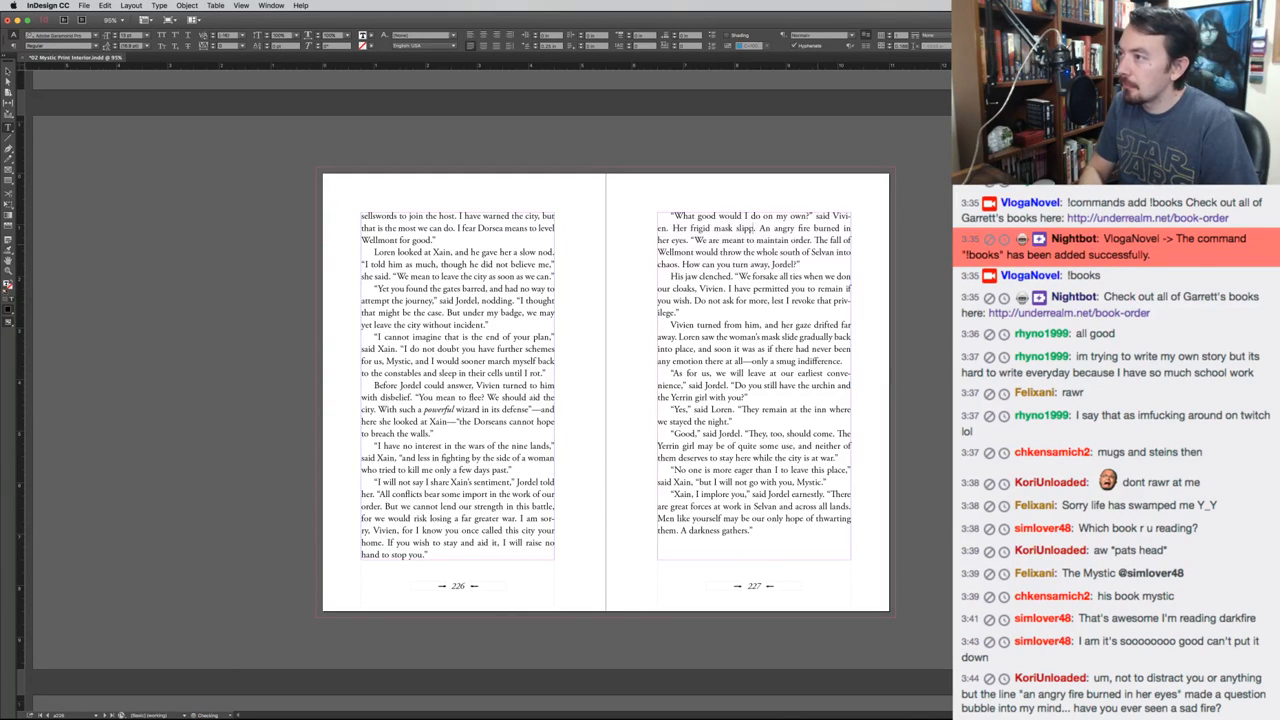
# Join the two sentences on page 227 so the text reads "slipped away as an angry fire burned in her eyes"
pyautogui.press('Delete')
pyautogui.press('Delete')
pyautogui.press('Delete')
pyautogui.write('as a')
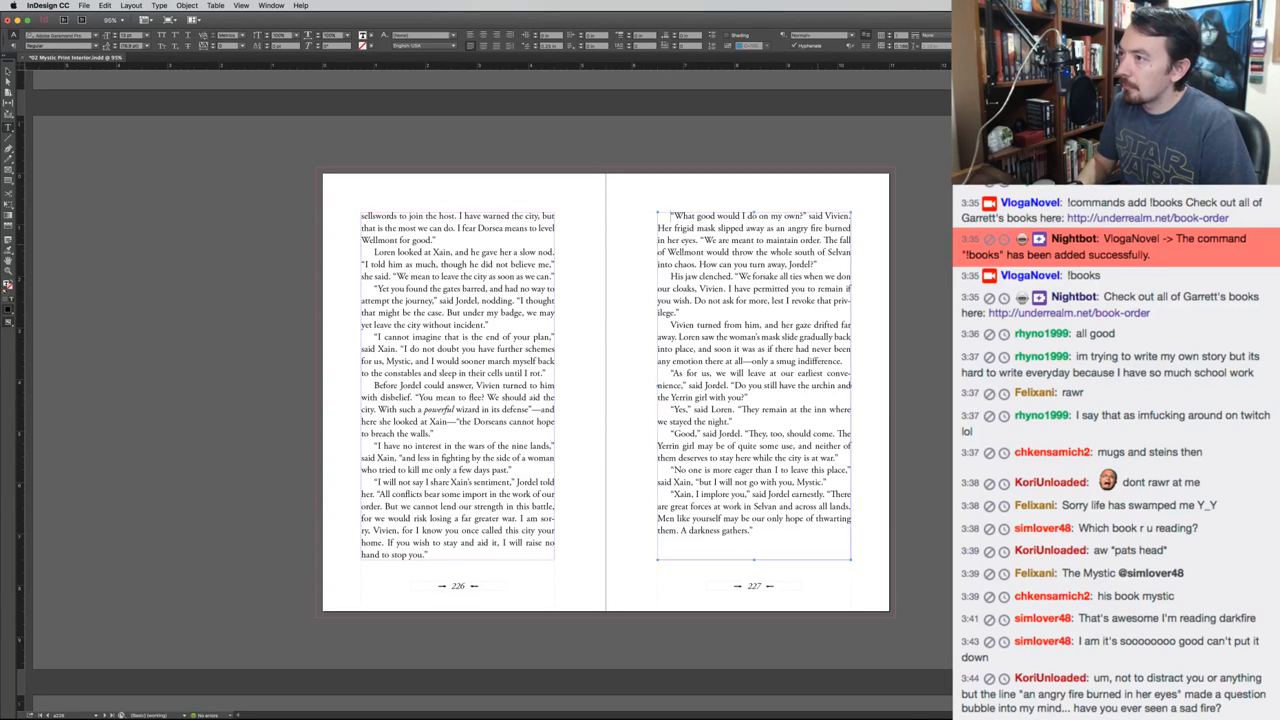
# Copy page 227's revised "What good would I do" paragraph over its Scrivener counterpart, and cut ", Jordel" after "turn away" there
pyautogui.tripleClick(818, 265)
pyautogui.press('super+c')
pyautogui.press('super+Tab')
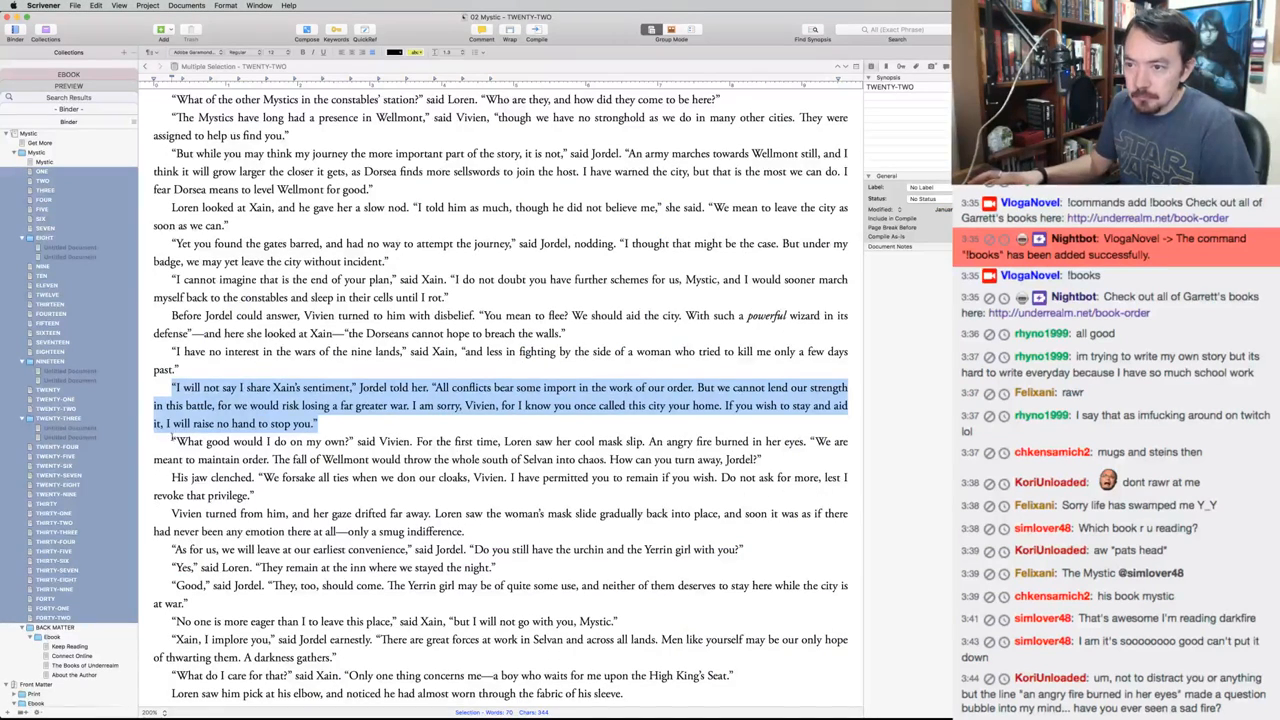
pyautogui.tripleClick(310, 450)
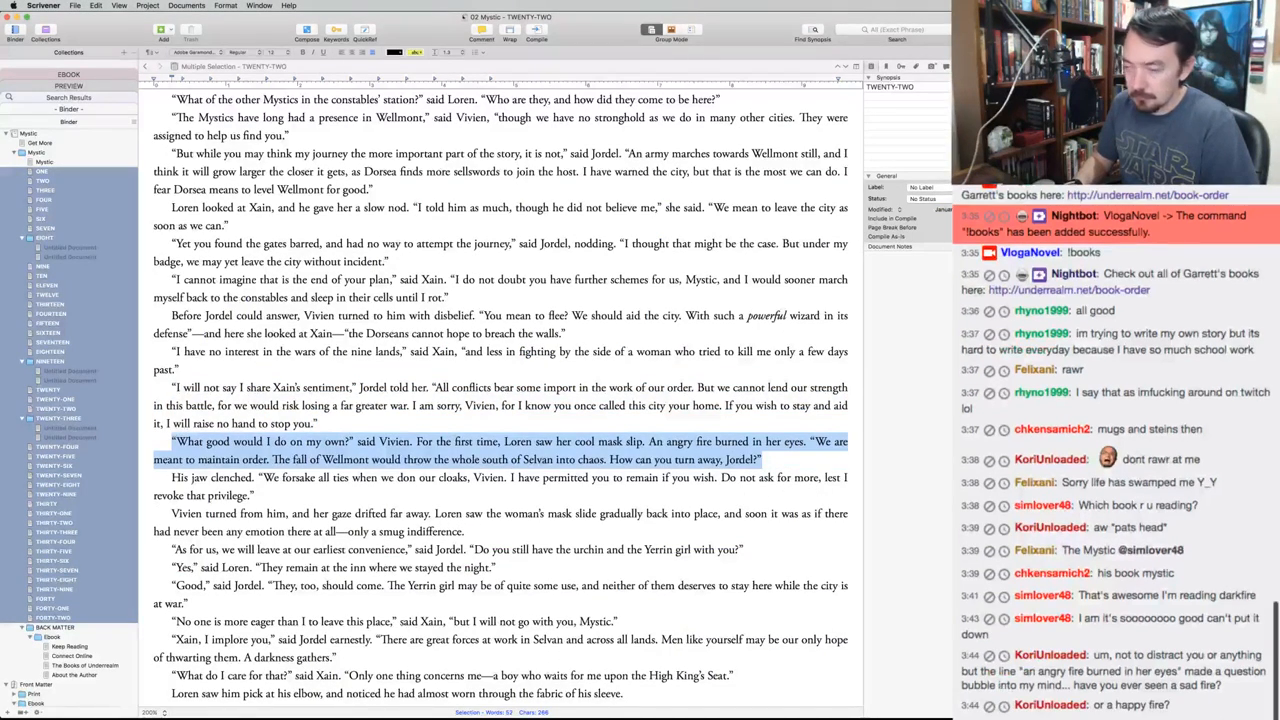
pyautogui.press('super+v')
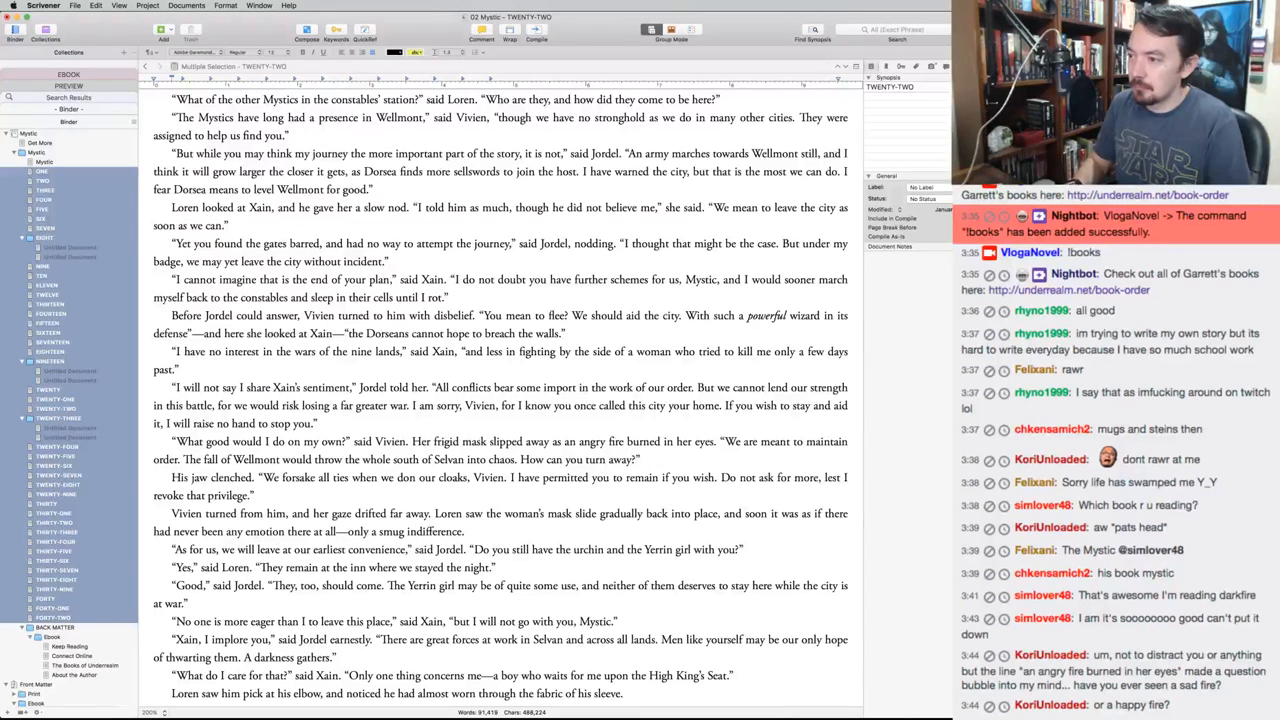
# In InDesign, cut ", Jordel" after "How can you turn away" on page 227 and save the document
pyautogui.press('super+Tab')
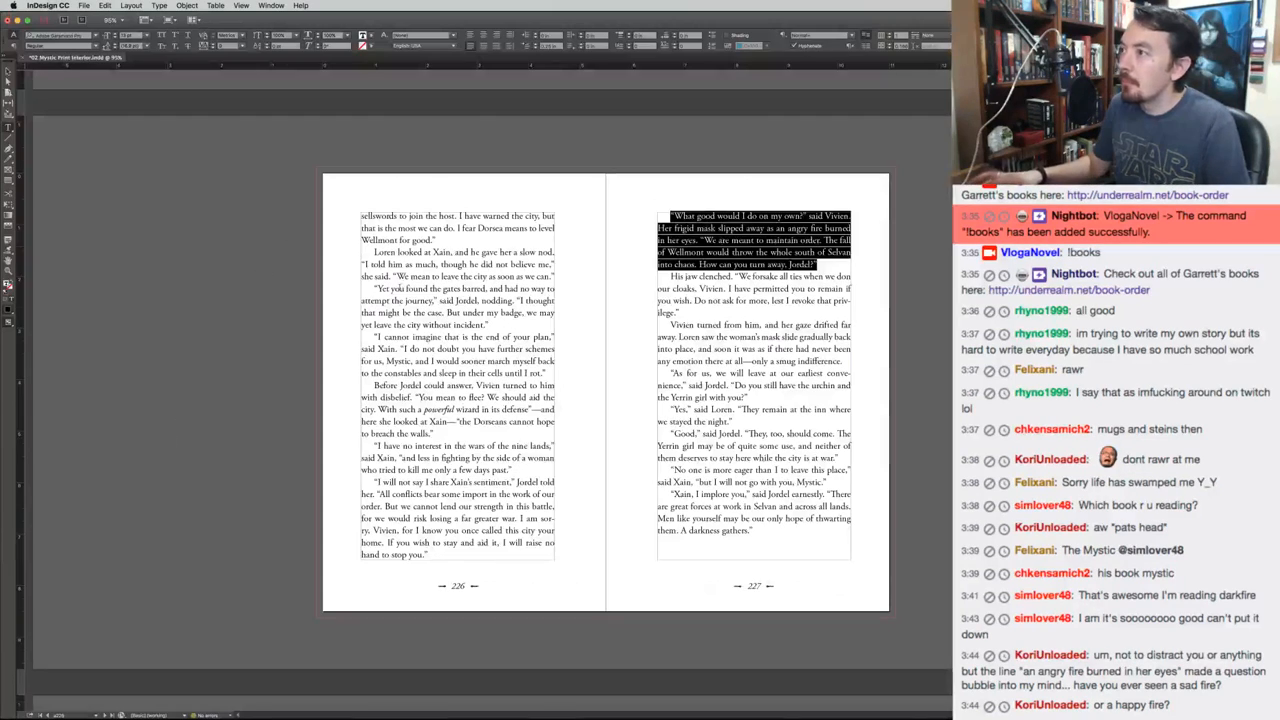
pyautogui.press('super+v')
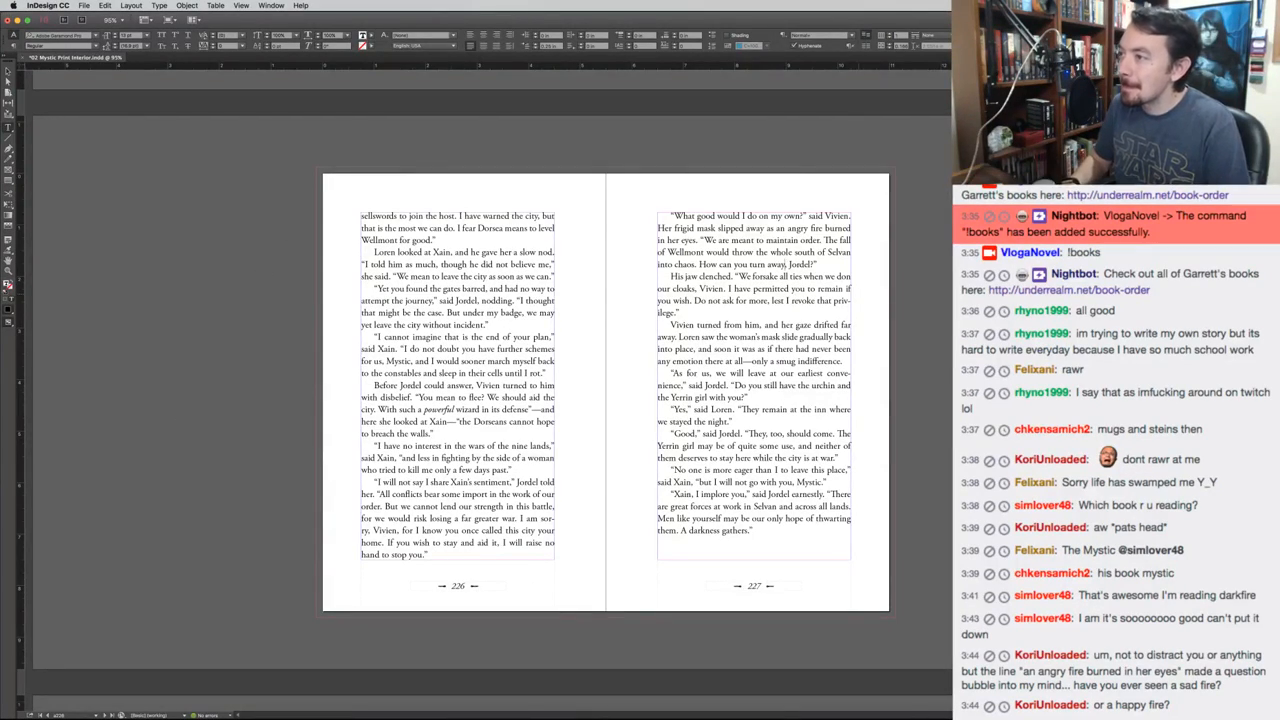
pyautogui.doubleClick(798, 264)
pyautogui.press('BackSpace')
pyautogui.press('BackSpace')
pyautogui.press('BackSpace')
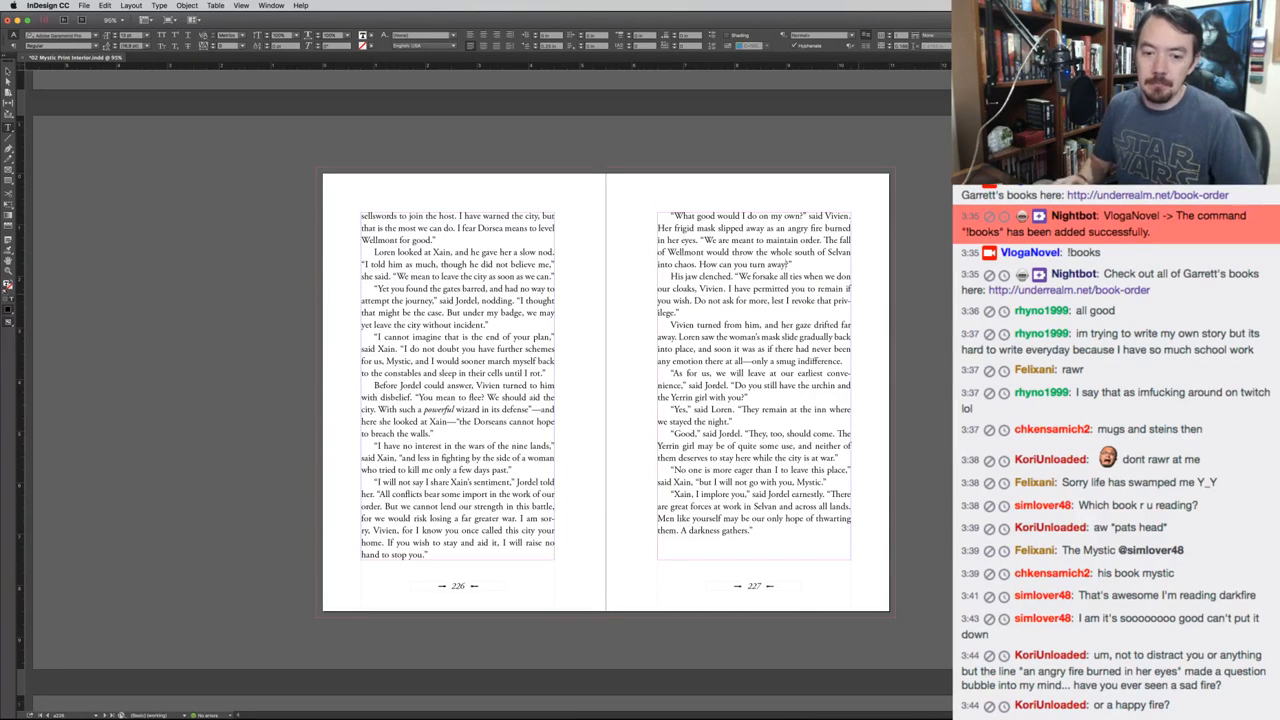
pyautogui.press('super+s')
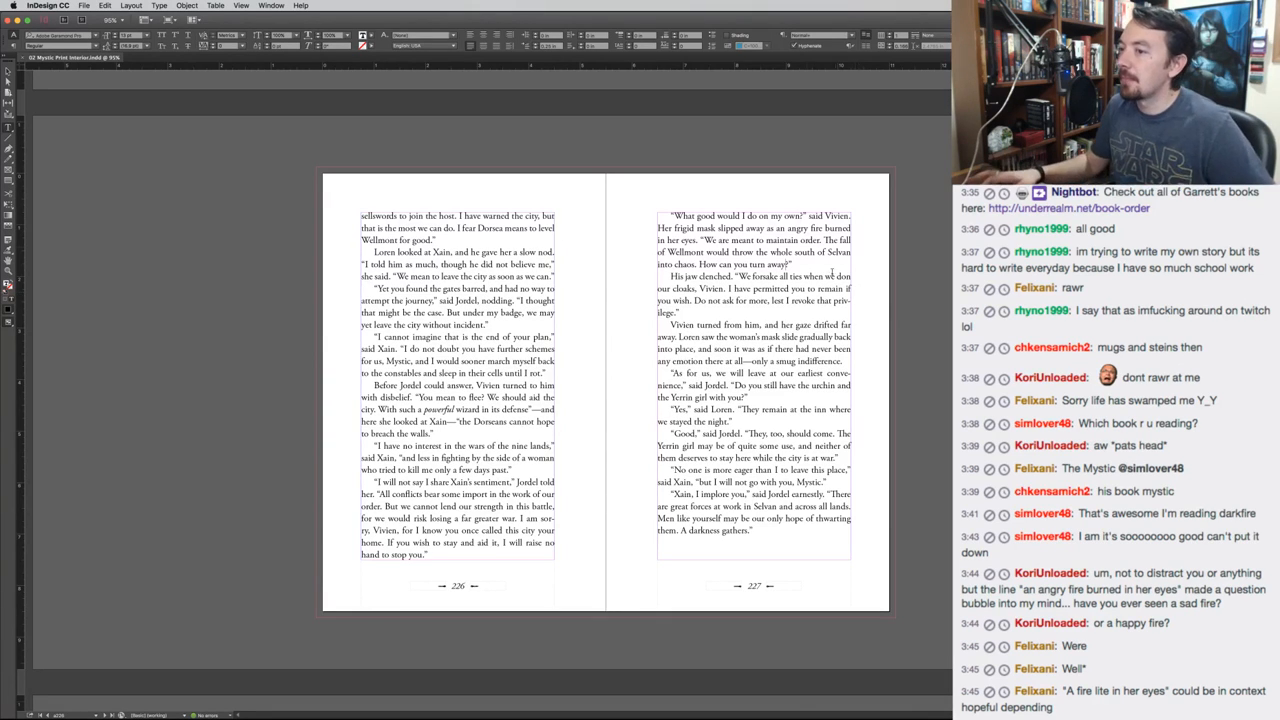
# Cut ", Vivien" after "when we don our cloaks" on page 227
pyautogui.doubleClick(711, 288)
pyautogui.press('BackSpace')
pyautogui.press('BackSpace')
pyautogui.press('BackSpace')
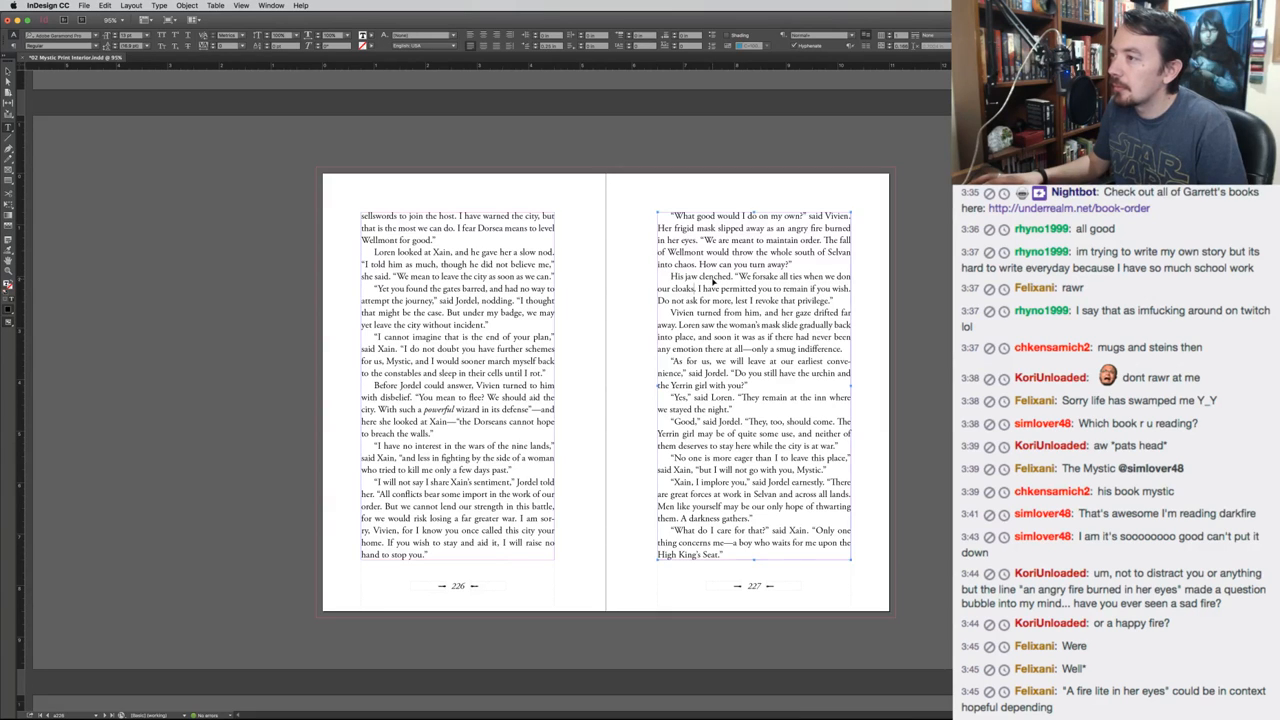
# Switch to Scrivener and cut ", Vivien" after "our cloaks" in the matching "His jaw clenched" paragraph
pyautogui.press('super+Tab')
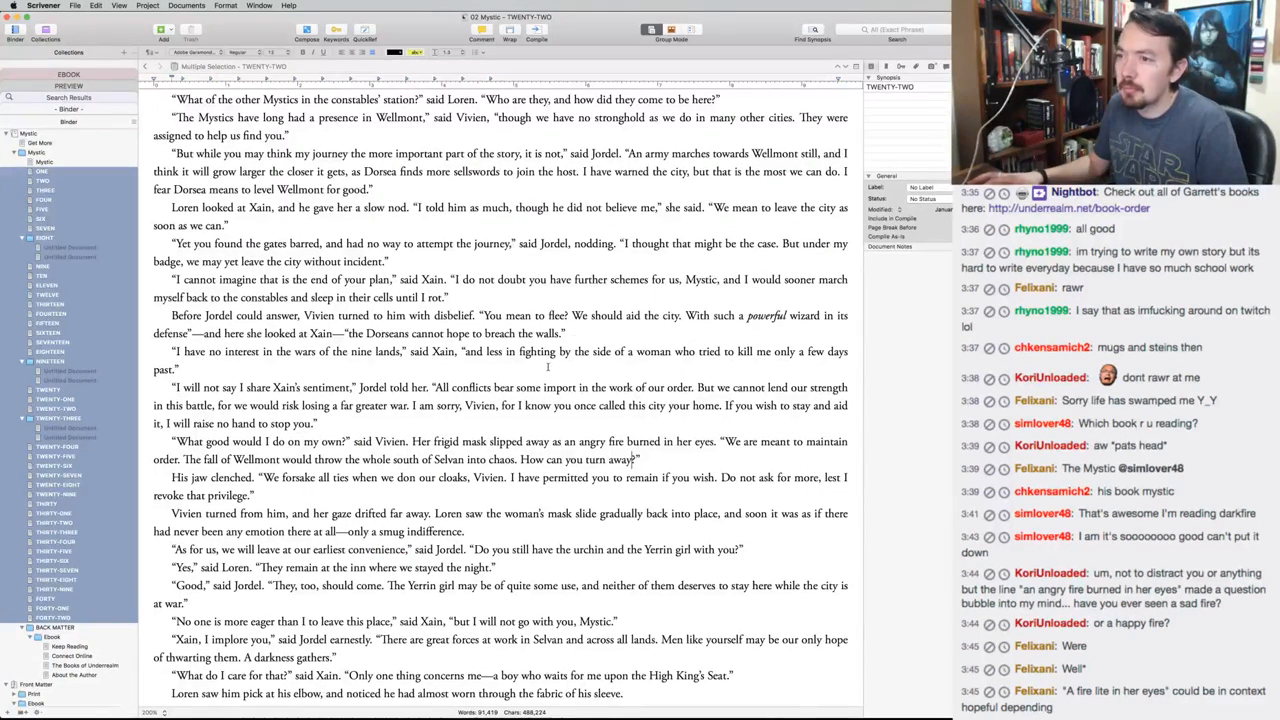
pyautogui.moveTo(504, 477); pyautogui.dragTo(468, 477)
pyautogui.press('BackSpace')
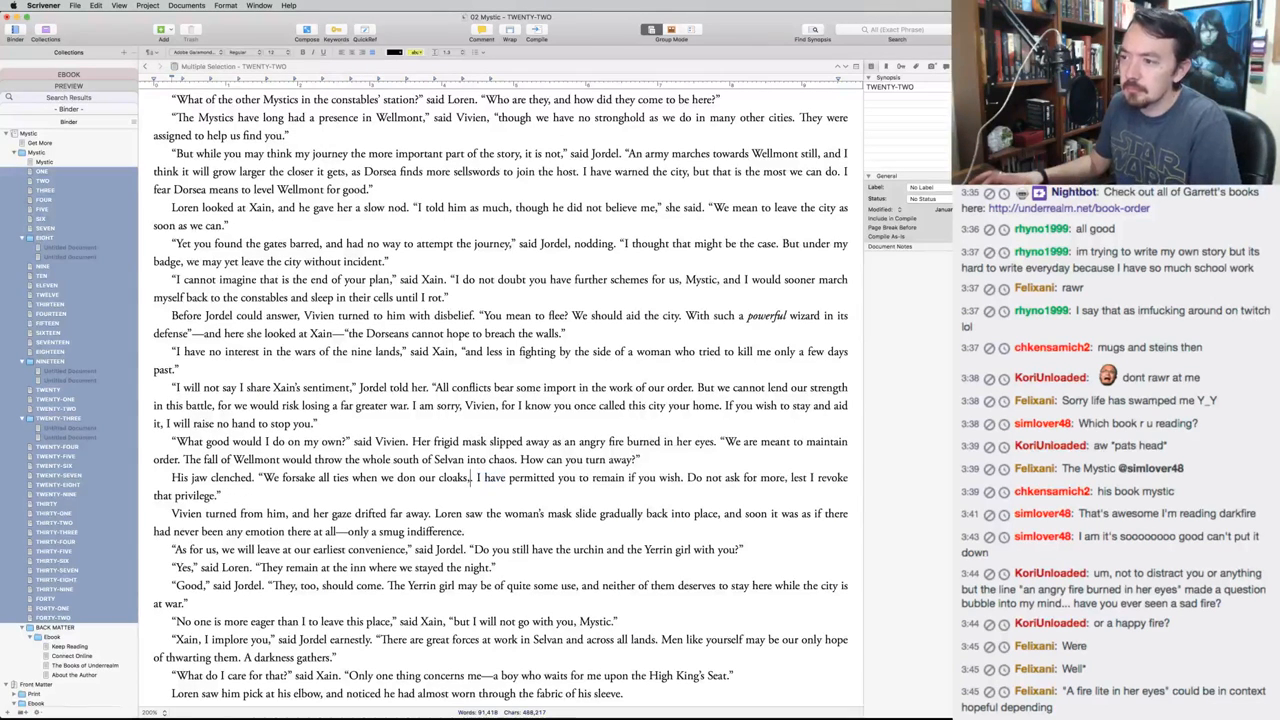
pyautogui.press('BackSpace')
pyautogui.press('super+Left')
pyautogui.press('super+shift+Right')
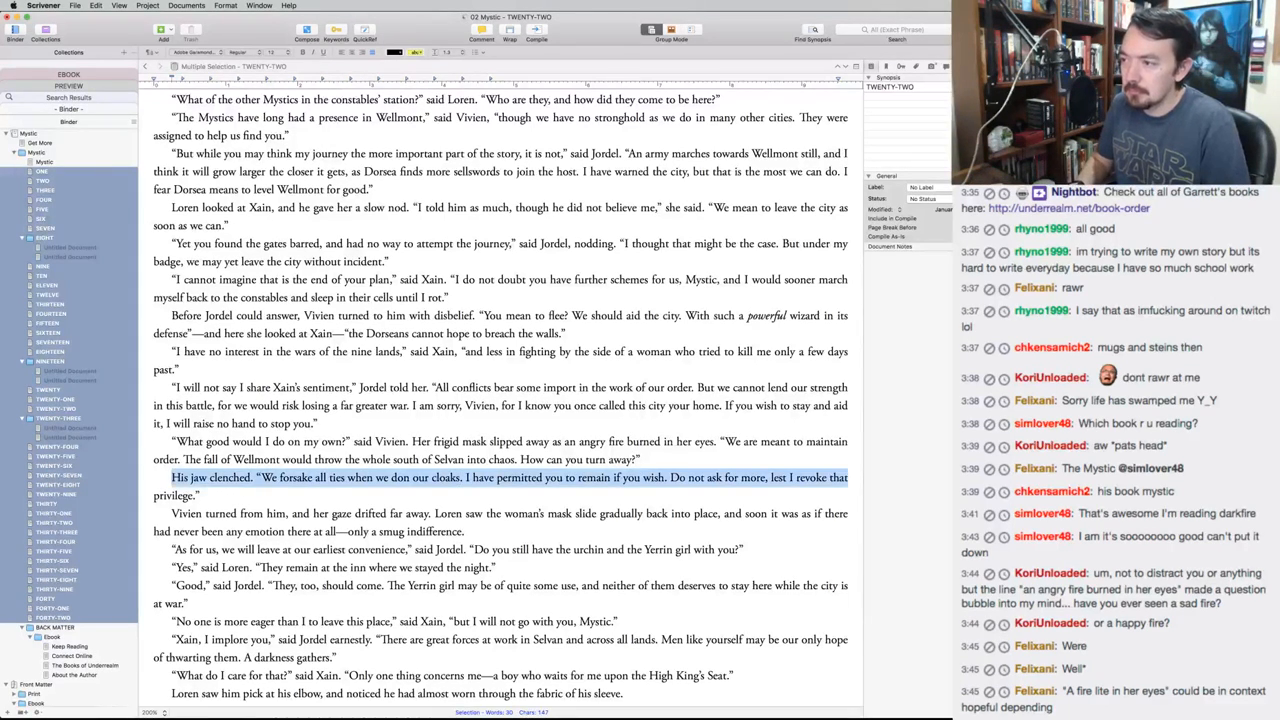
pyautogui.scroll(-5, 479, 418)
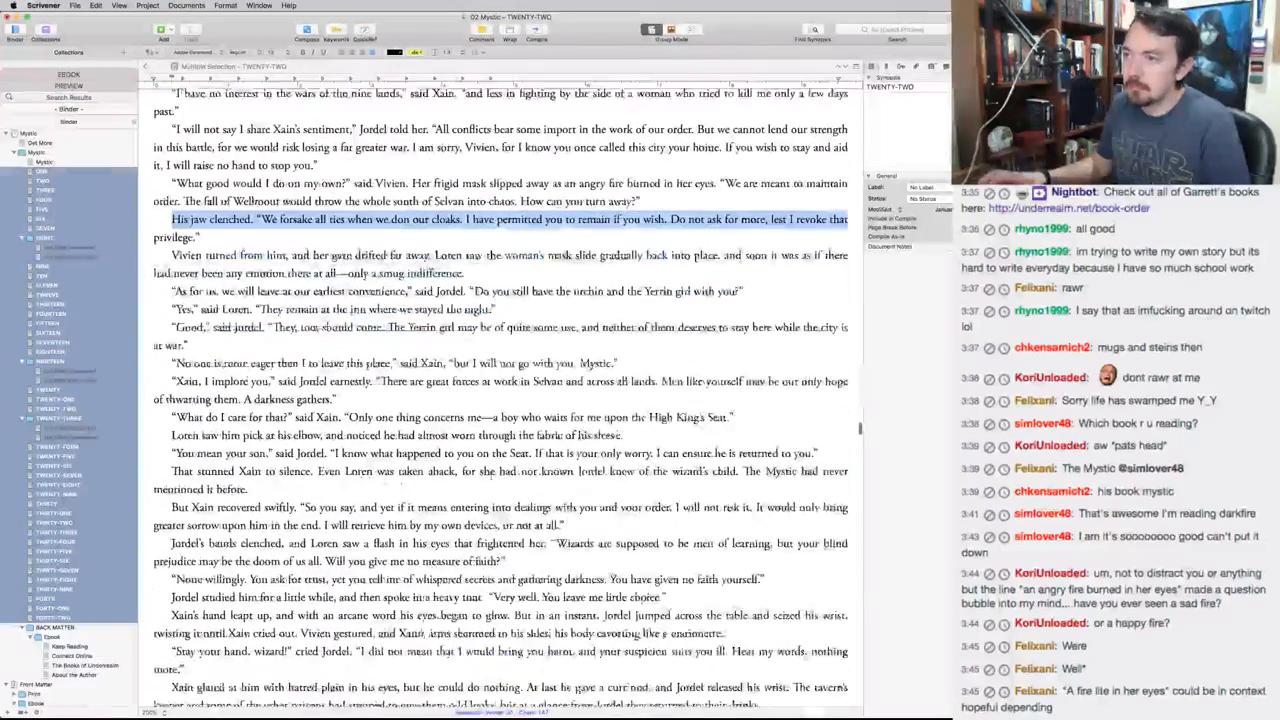
# In InDesign, replace "Men like yourself" with "Ones such as you" in Jordel's plea to Xain on page 227
pyautogui.press('super+Tab')
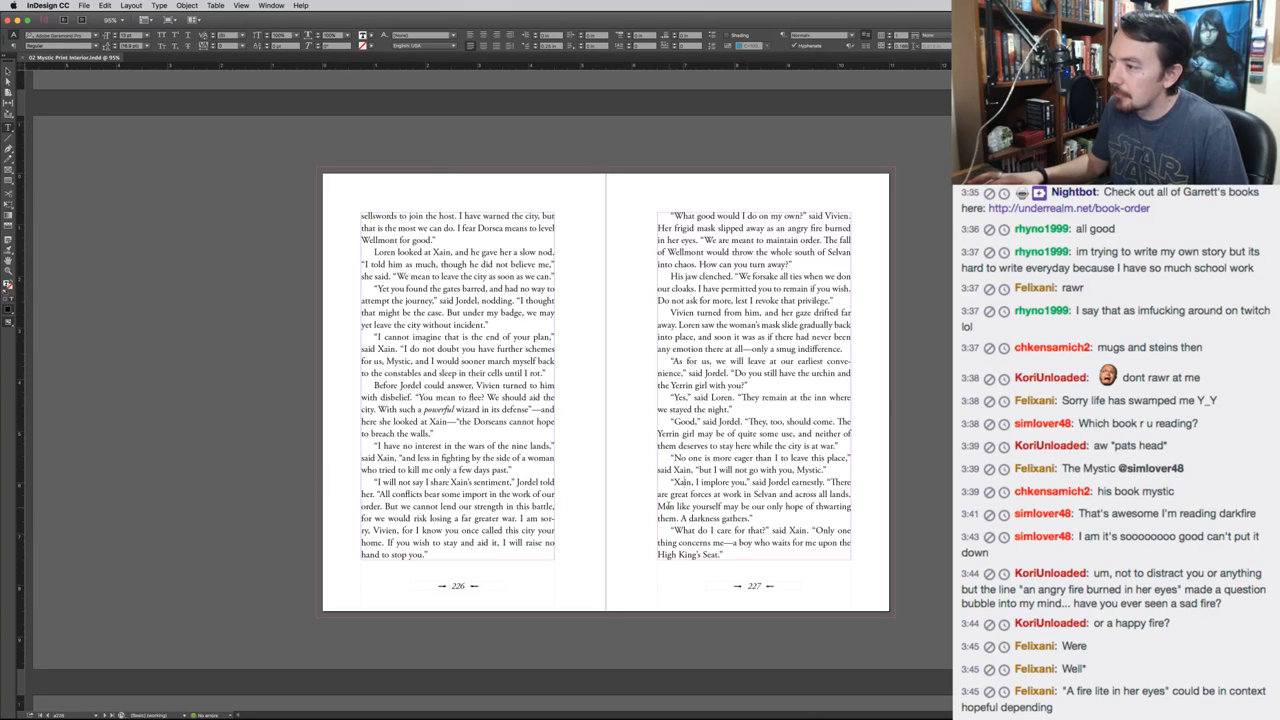
pyautogui.doubleClick(662, 506)
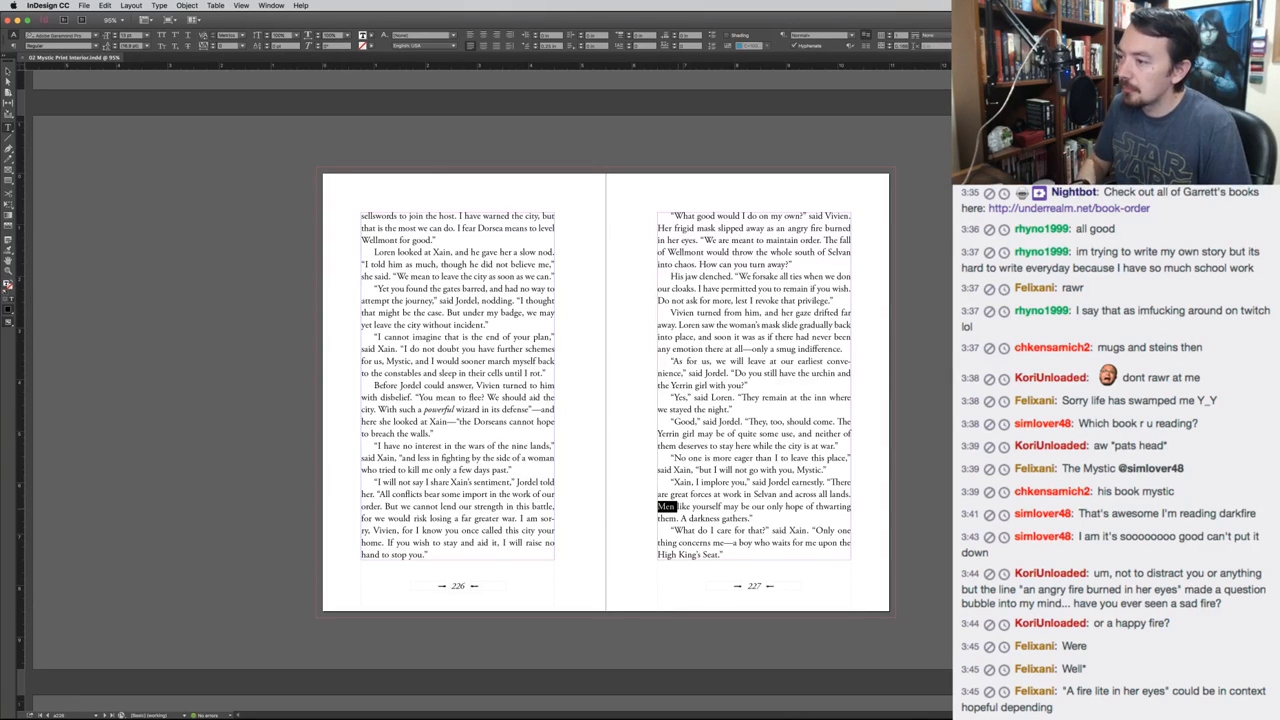
pyautogui.write('Those')
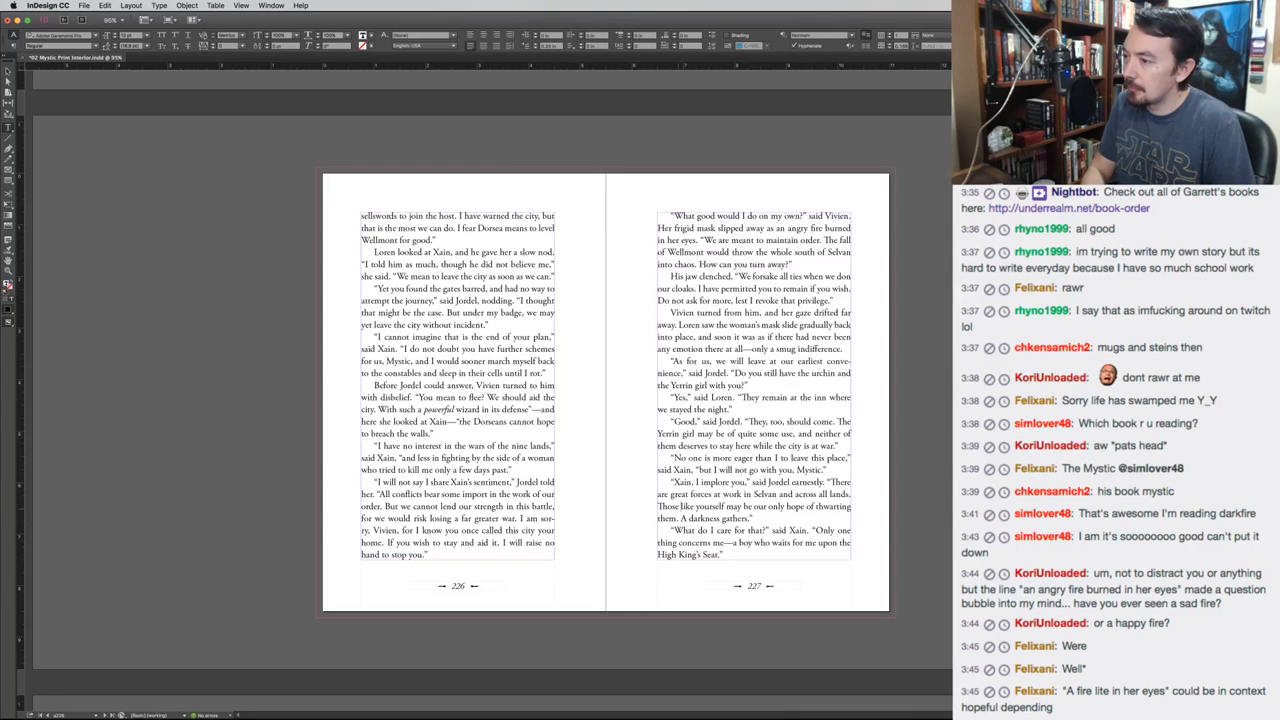
pyautogui.moveTo(658, 506); pyautogui.dragTo(726, 507)
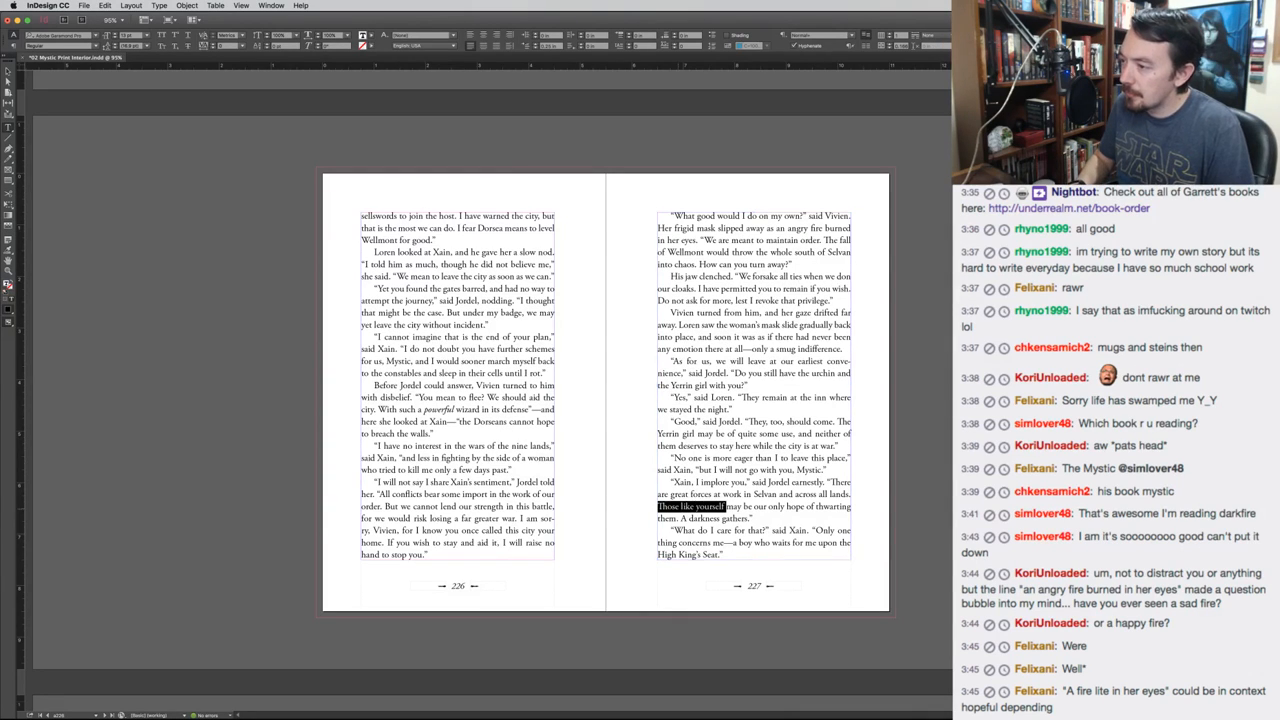
pyautogui.write('Ones such as you')
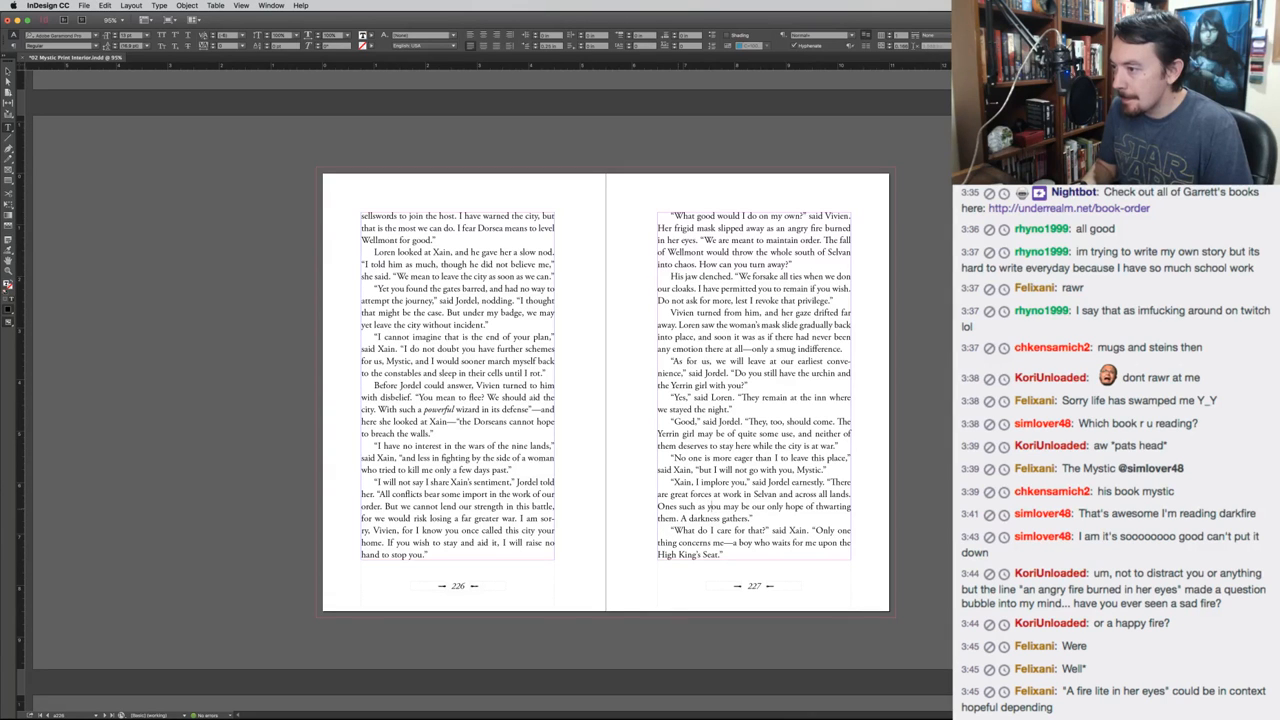
# In Scrivener, replace "Men like yourself" with "Ones such as you" in the same paragraph and save the project
pyautogui.press('super+Tab')
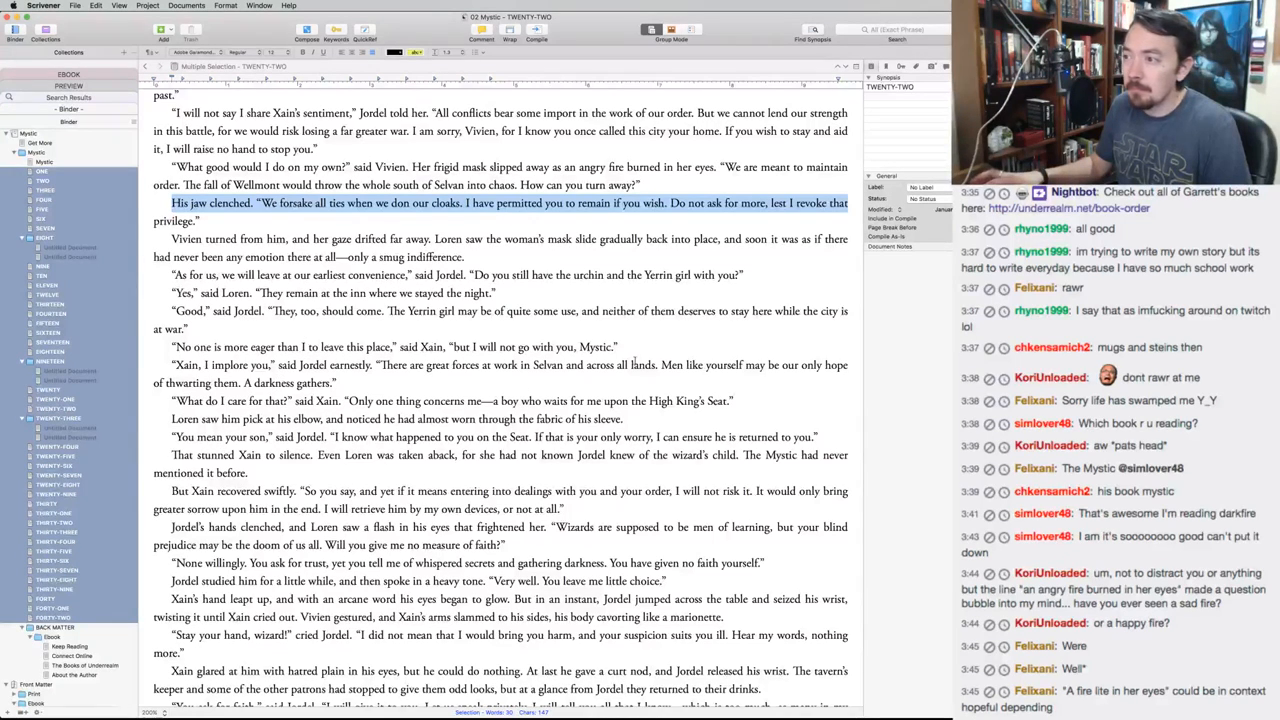
pyautogui.click(744, 365)
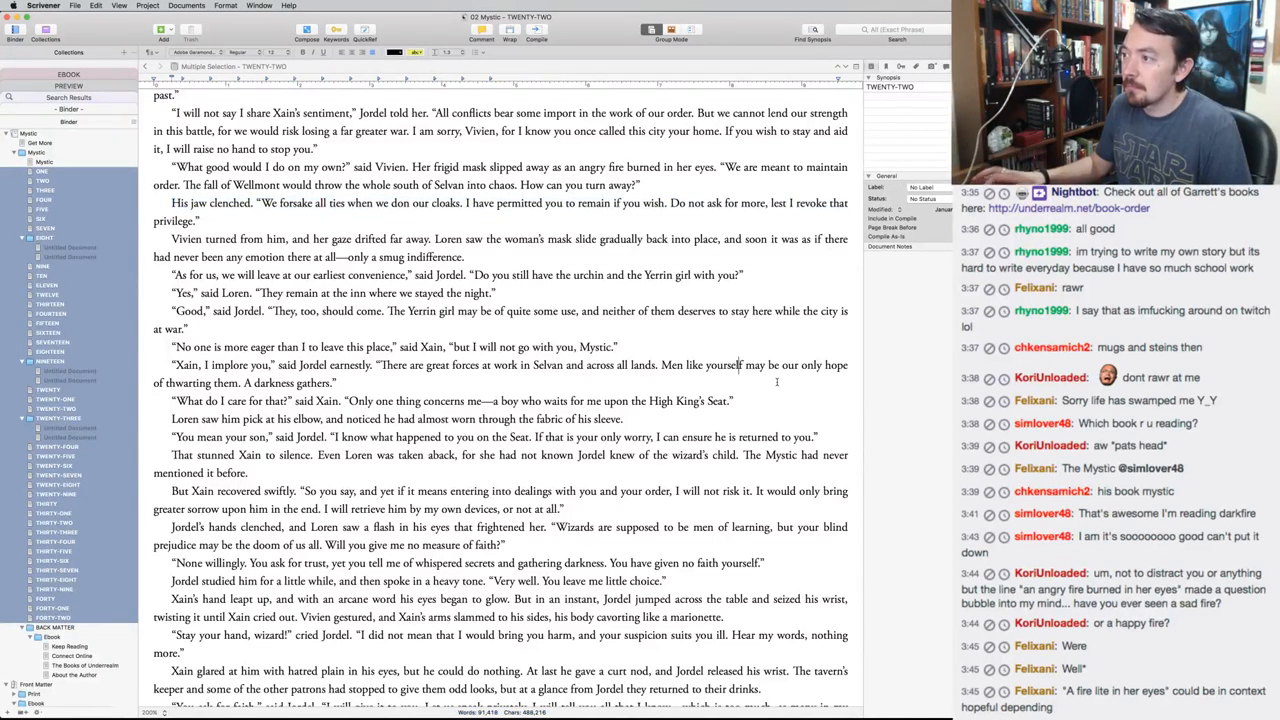
pyautogui.press('super+shift+Left')
pyautogui.click(744, 365)
pyautogui.hotkey('alt', 'shift', 'Left')
pyautogui.hotkey('alt', 'shift', 'Left')
pyautogui.hotkey('alt', 'shift', 'Left')
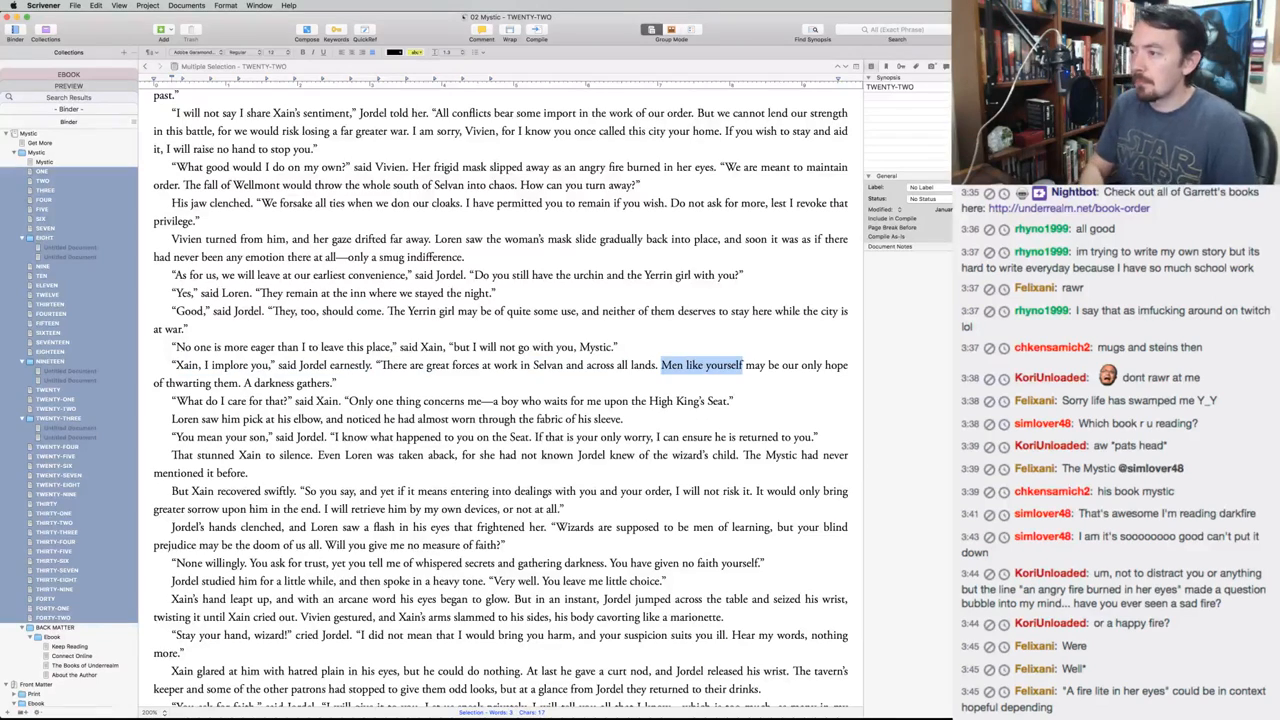
pyautogui.write('Ones such as you')
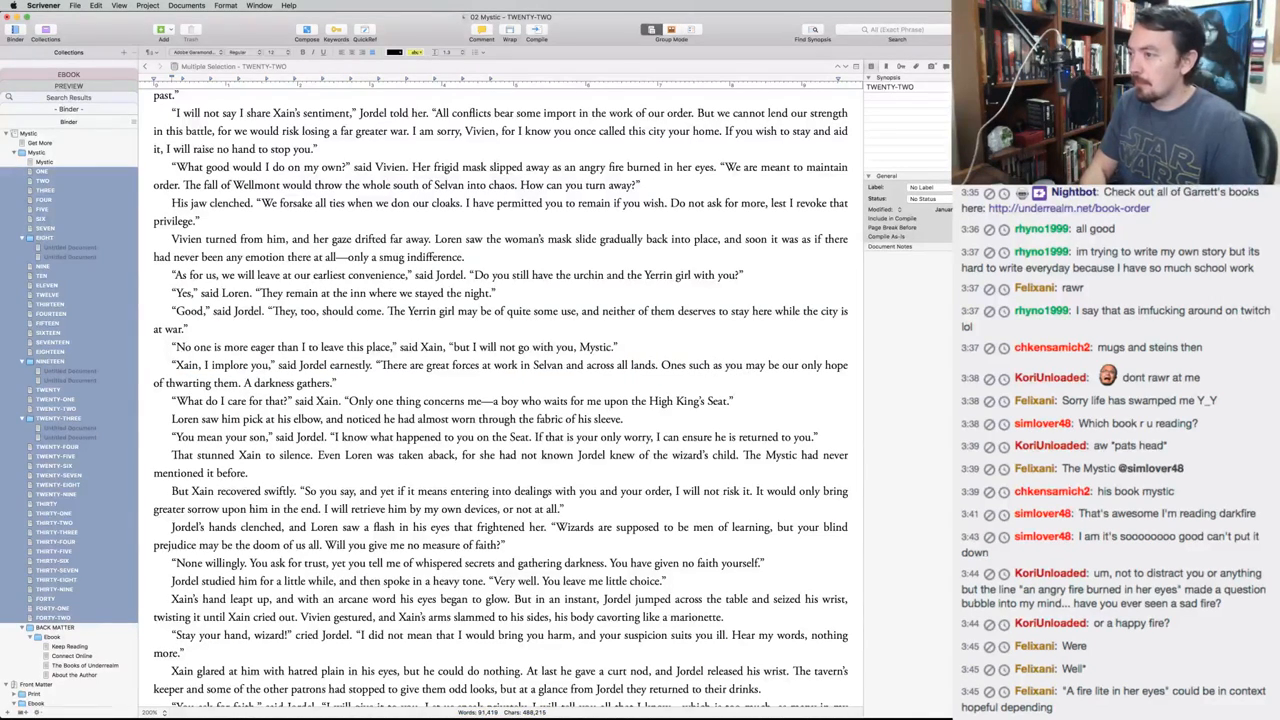
pyautogui.press('super+s')
# Return to InDesign and advance to pages 230 and 231, where chapter Twenty-Three begins
pyautogui.press('super+Tab')
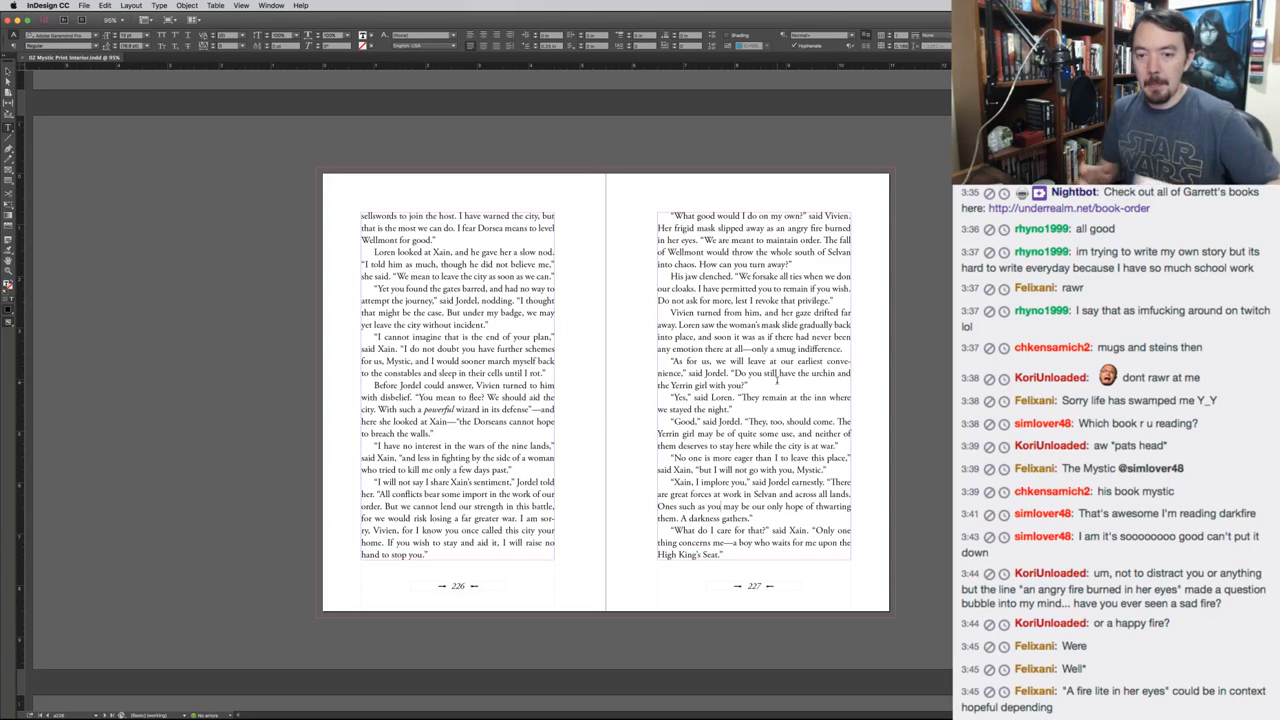
pyautogui.click(230, 368)
pyautogui.hotkey('alt', 'pagedown')
pyautogui.hotkey('alt', 'pagedown')
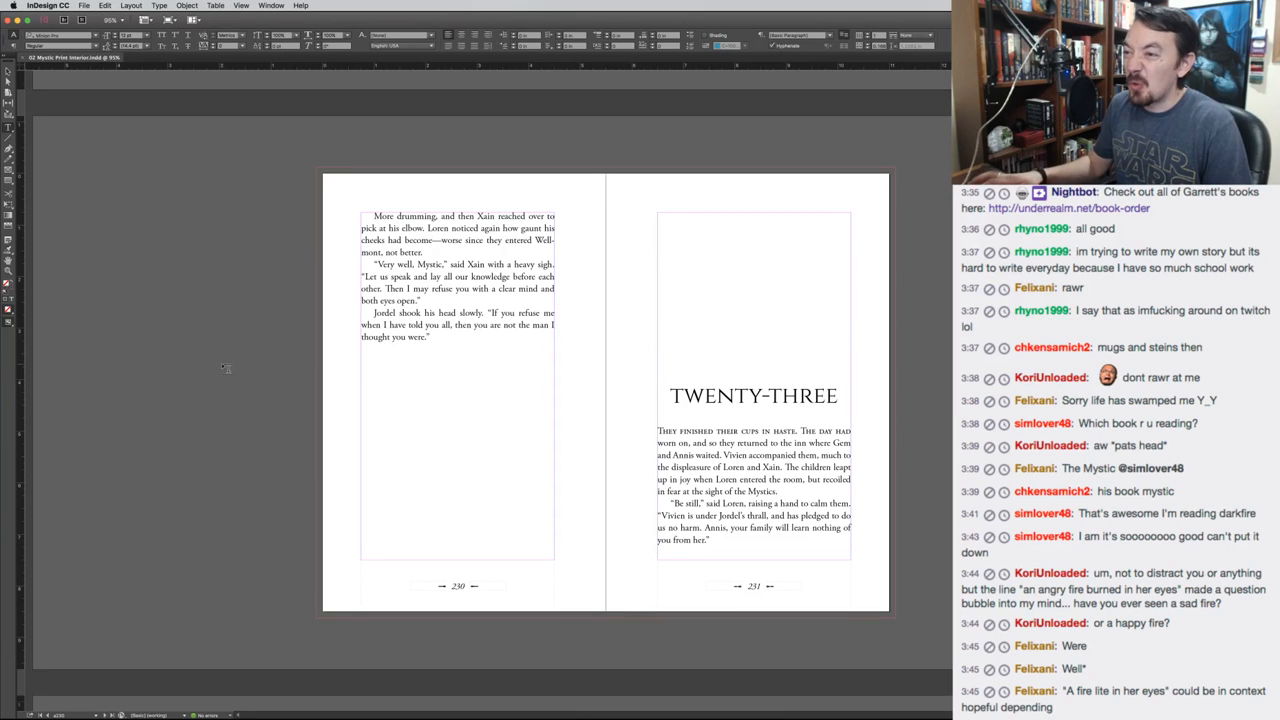
pyautogui.press('super+Tab')
pyautogui.press('super+shift+Tab')
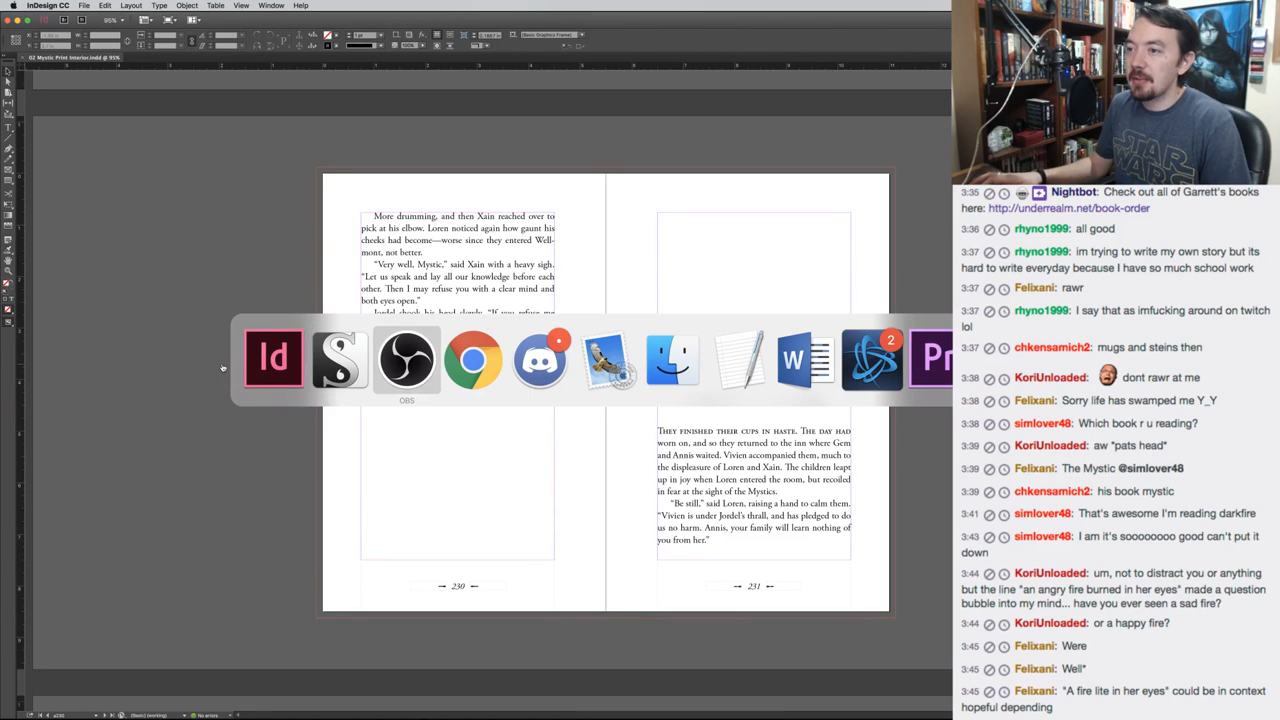
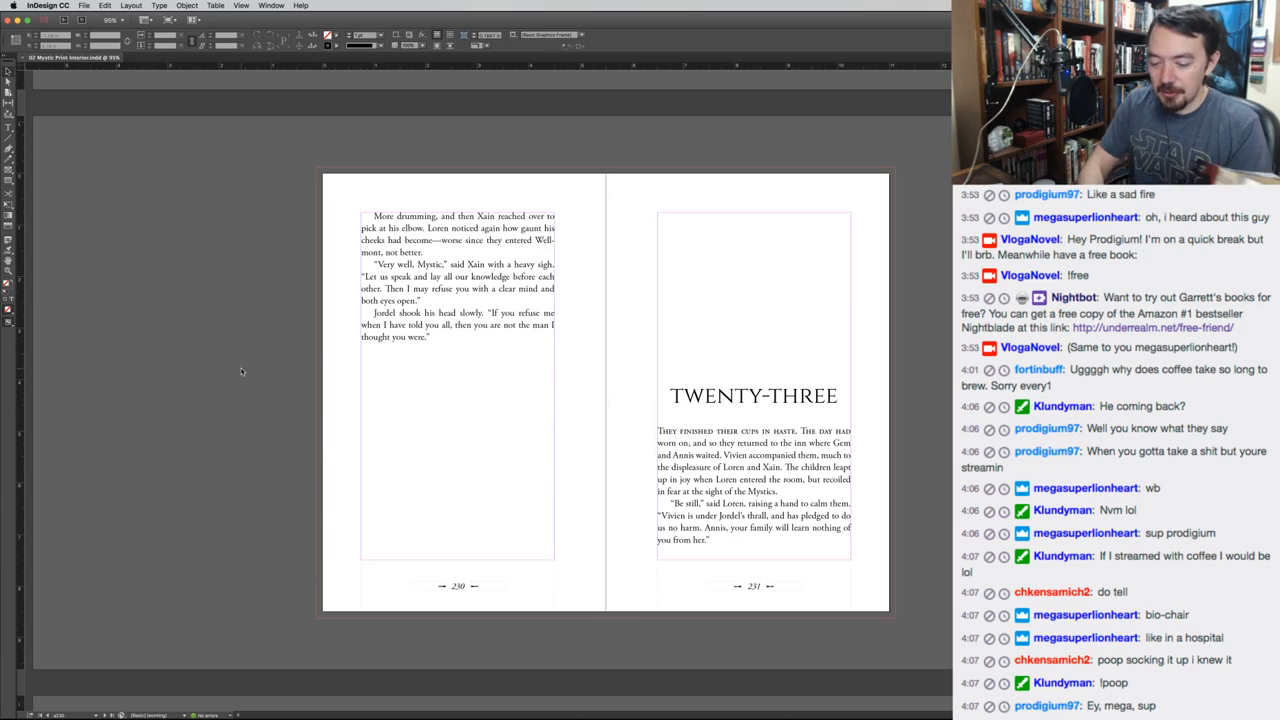
pyautogui.press('super+Tab')
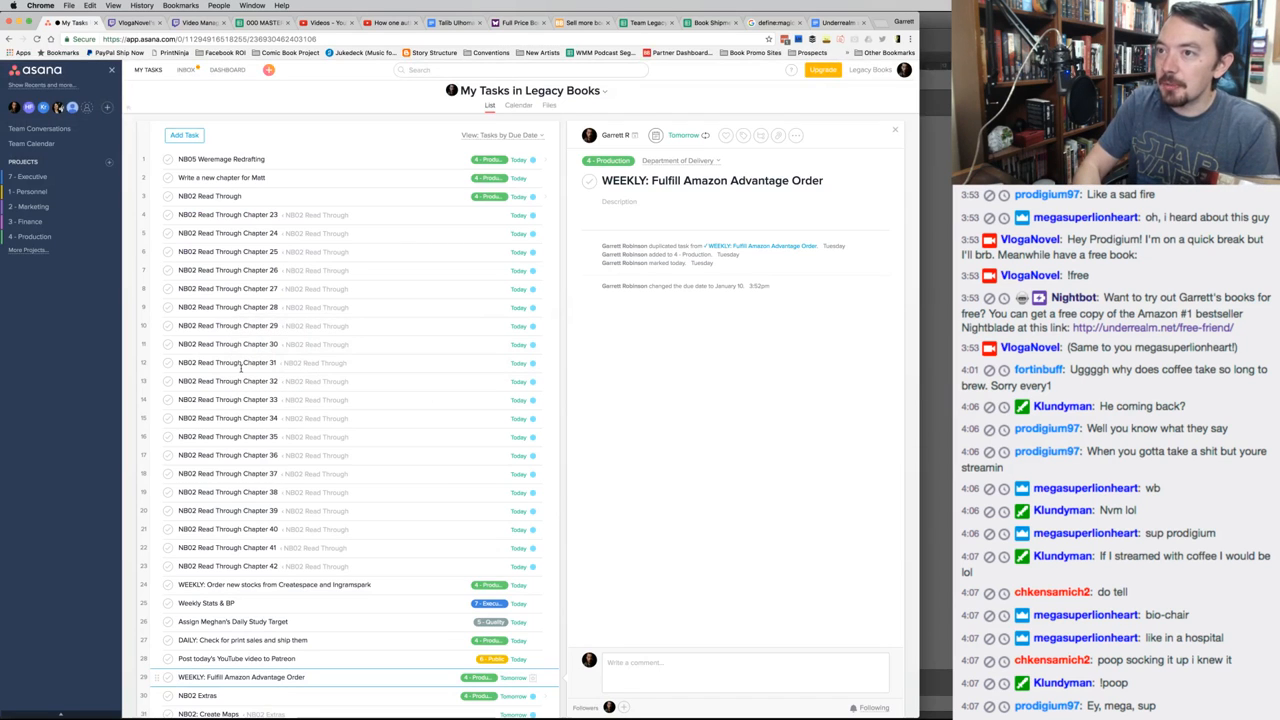
pyautogui.press('super+Tab')
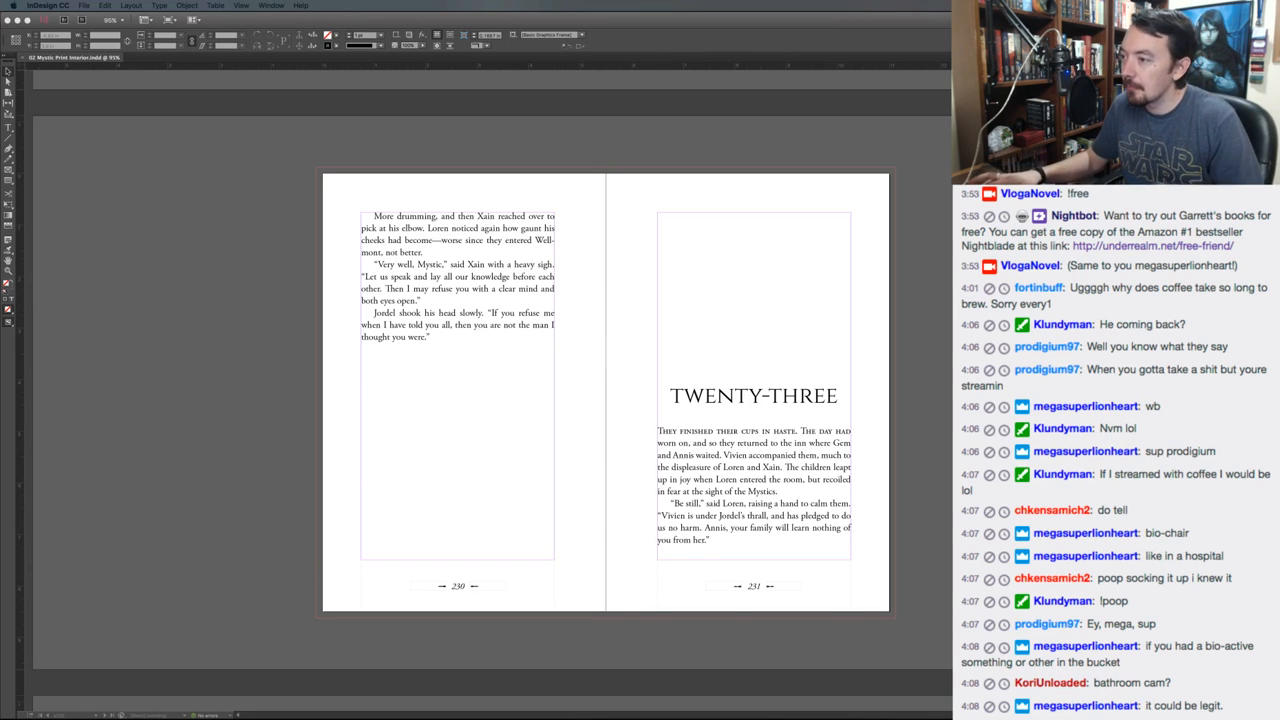
pyautogui.doubleClick(800, 458)
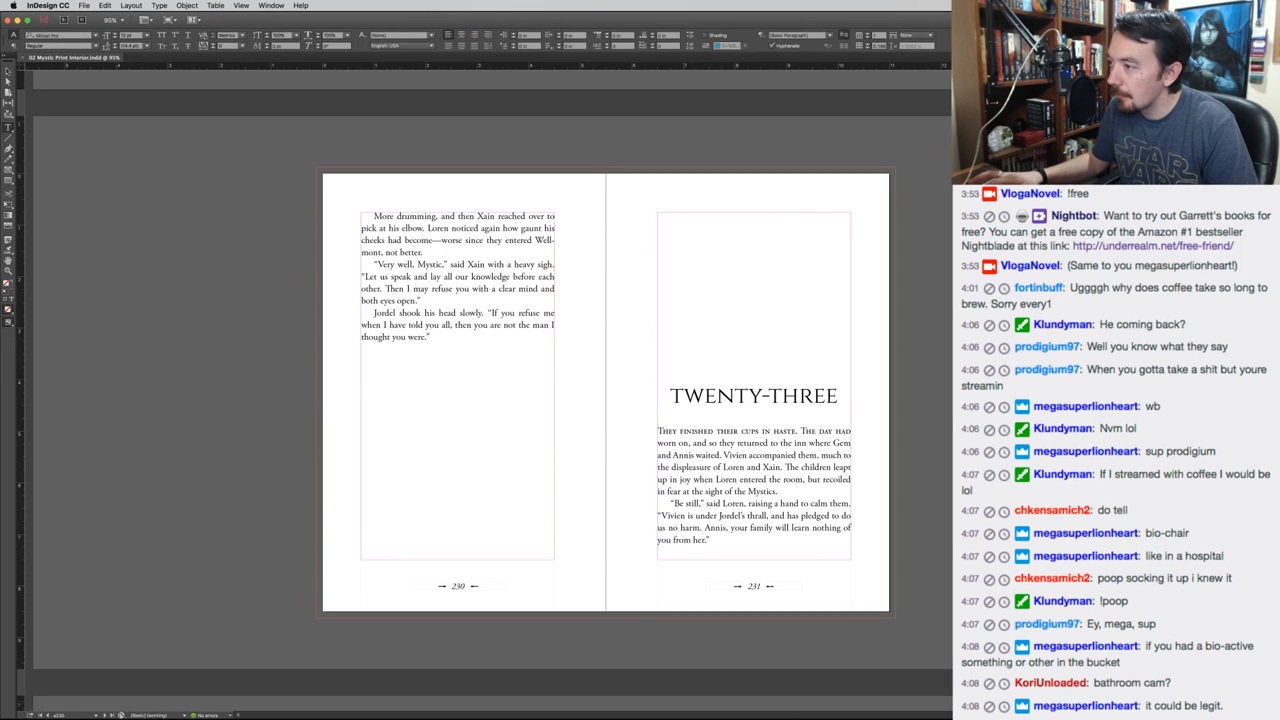
pyautogui.press('Escape')
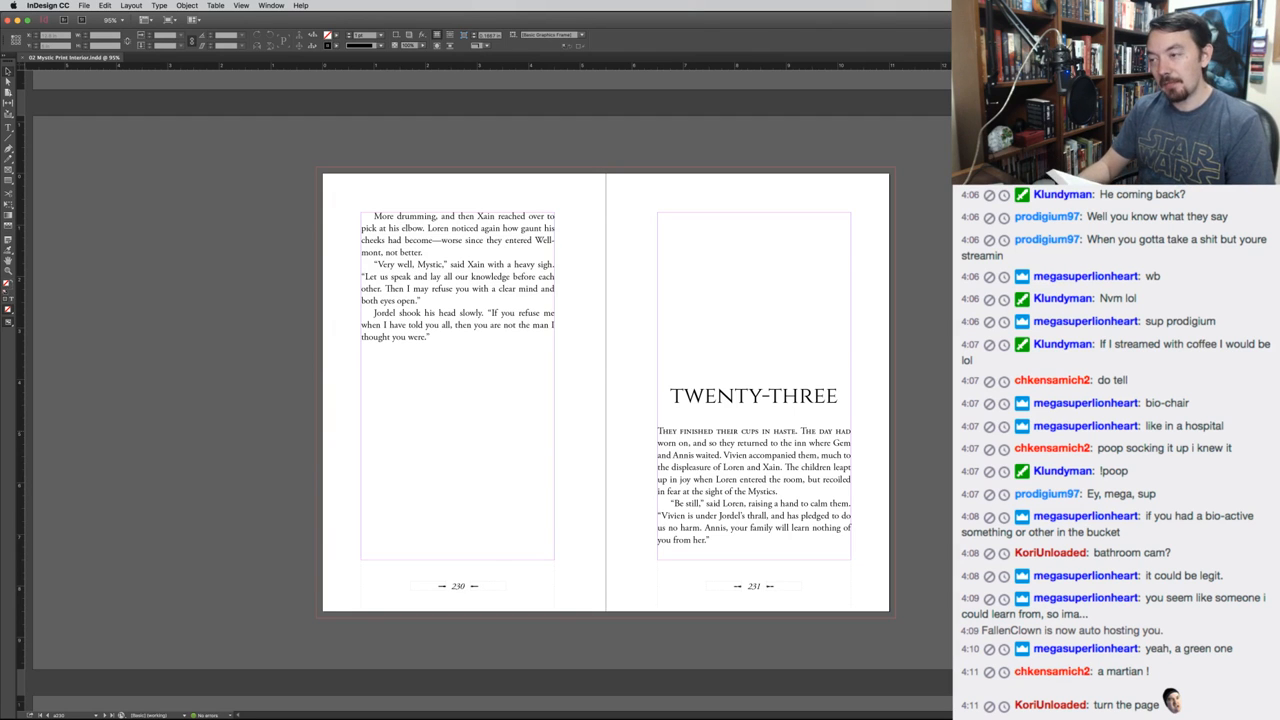
# Move the misplaced scene-break ornament from page 235 into the blank gap above "Both children had many questions" on page 236
pyautogui.press('pagedown')
pyautogui.press('pagedown')
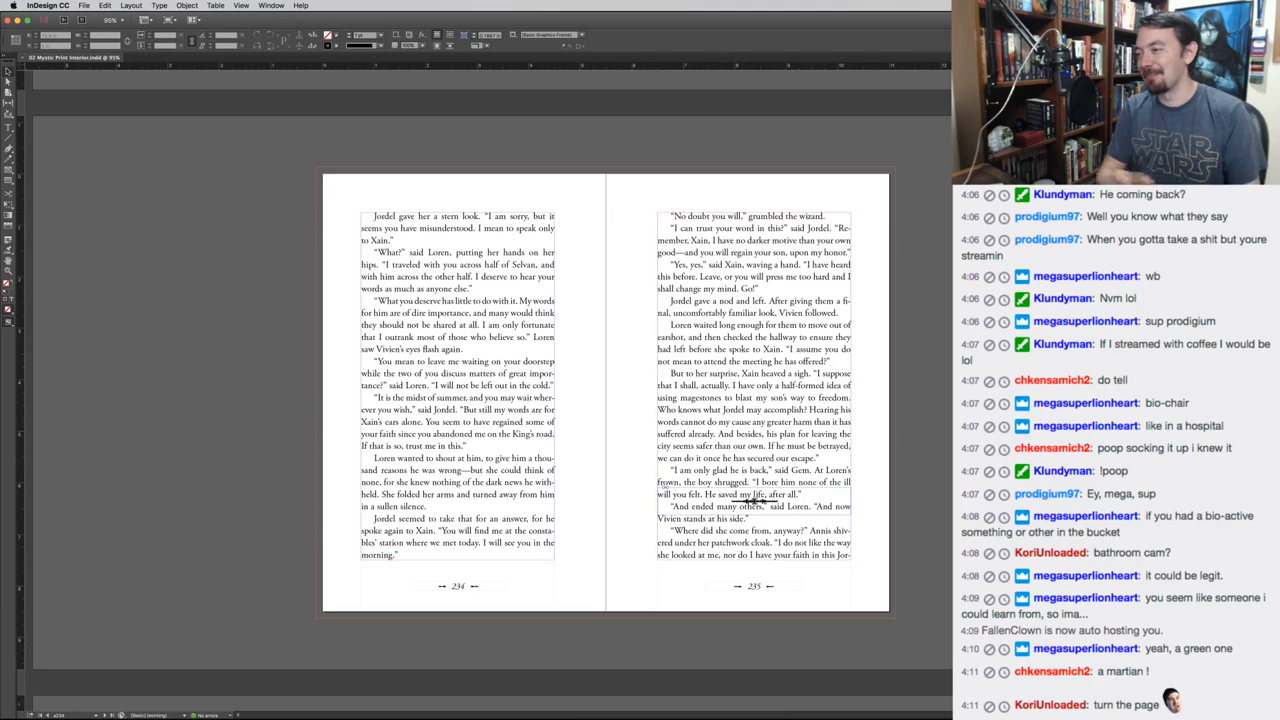
pyautogui.press('Escape')
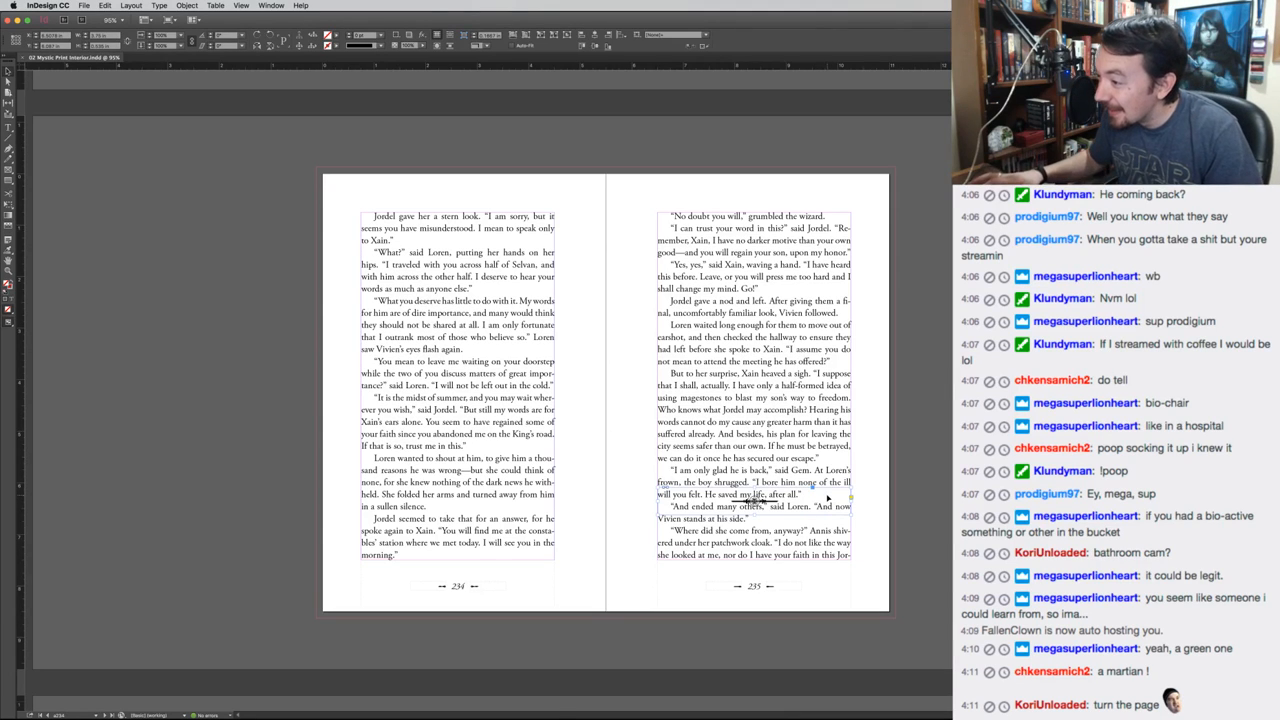
pyautogui.press('pagedown')
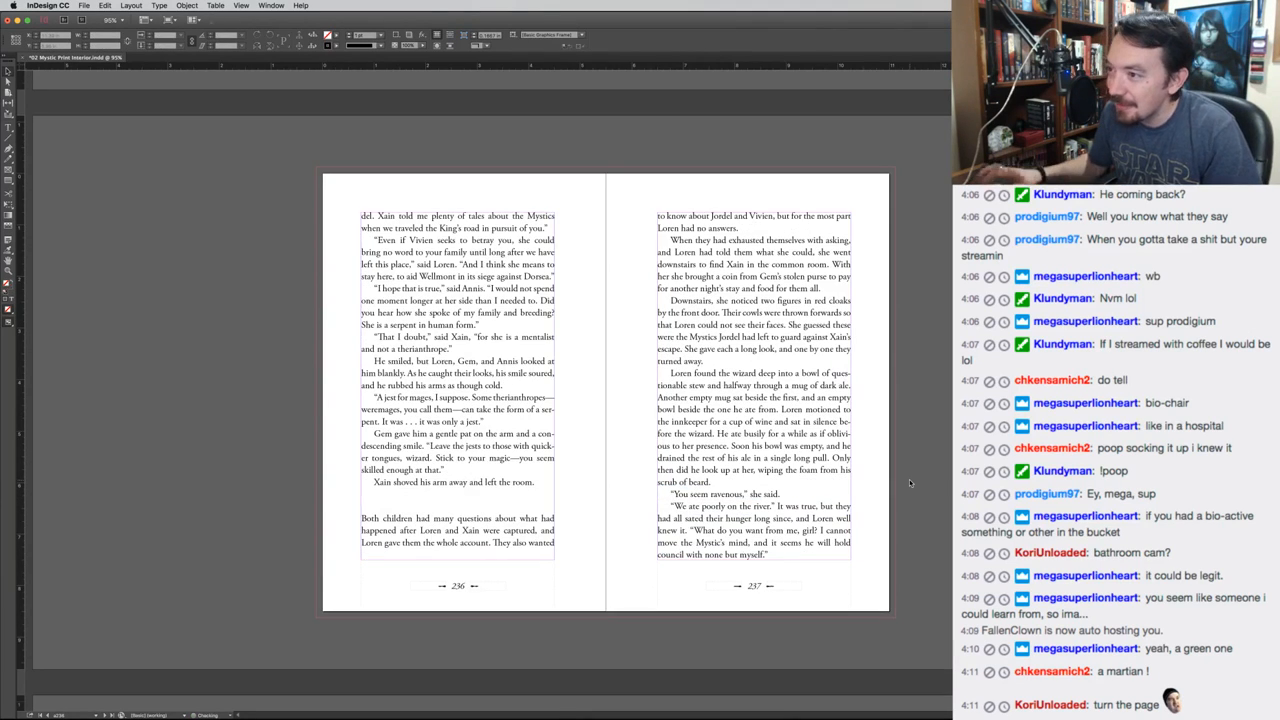
pyautogui.press('u')
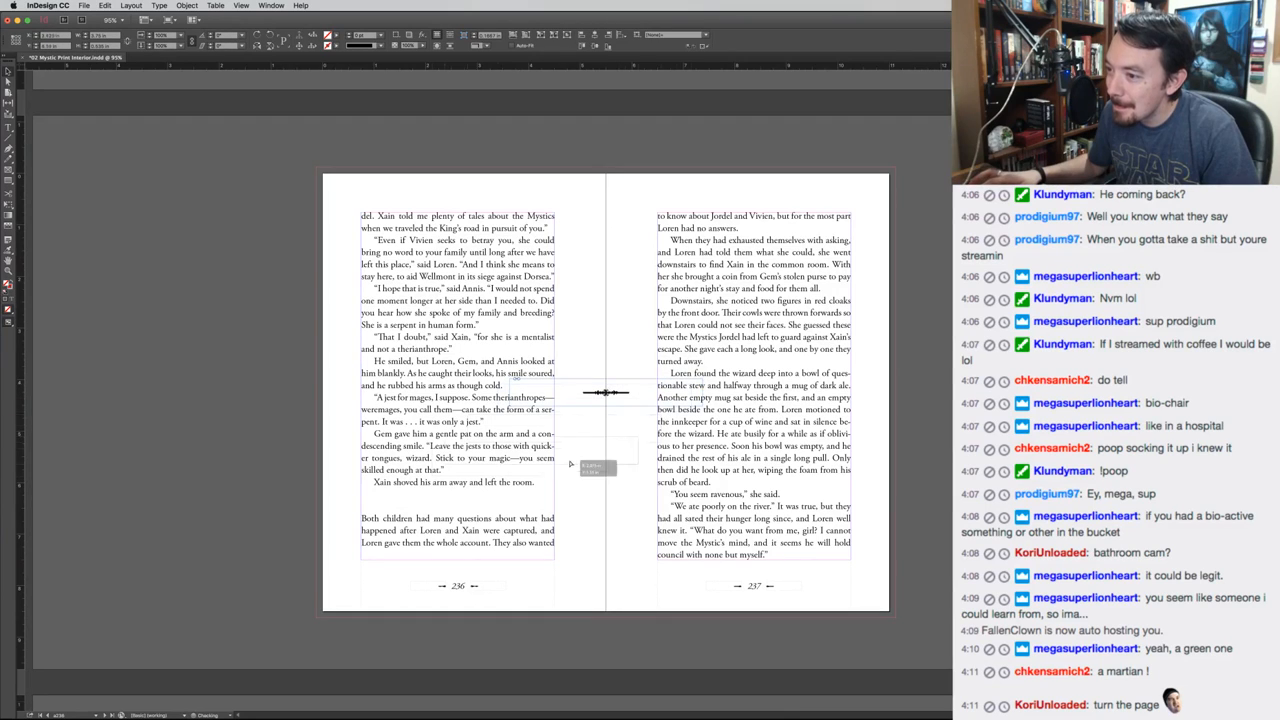
pyautogui.click(495, 505)
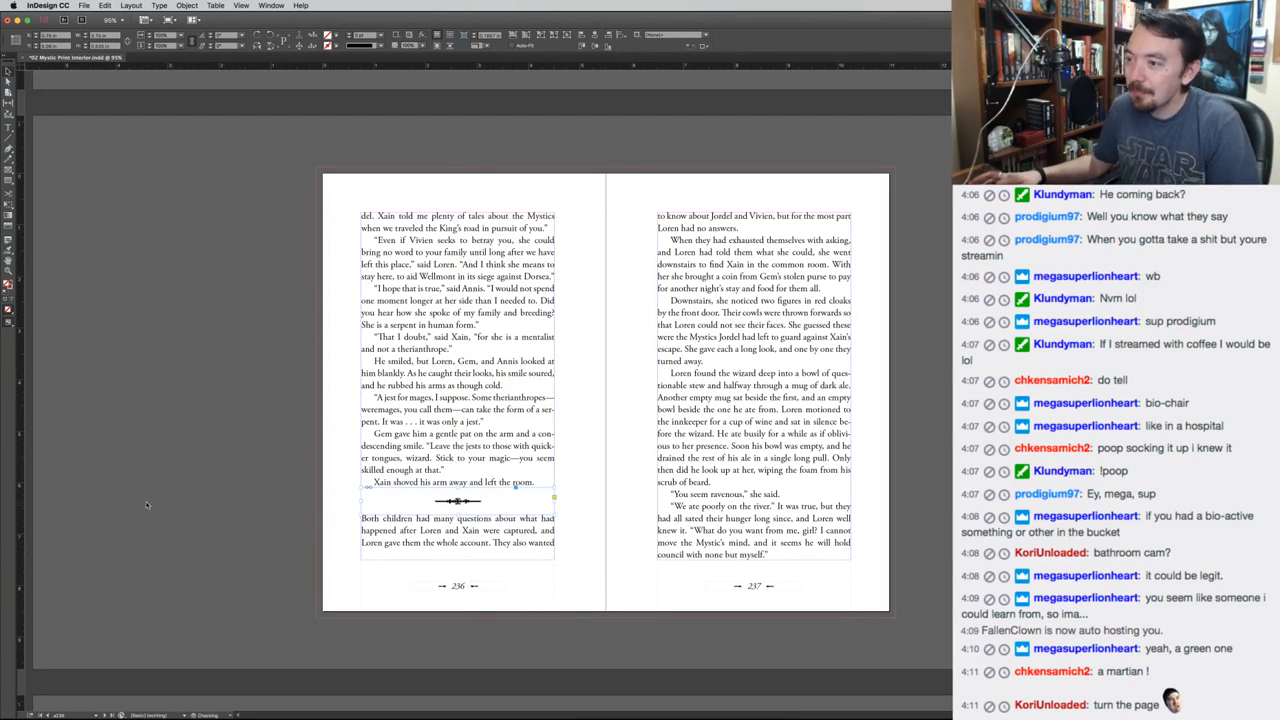
# Look up the definition of "purport" in a new Chrome tab and check it against the InDesign text on pages 236 and 237
pyautogui.press('v')
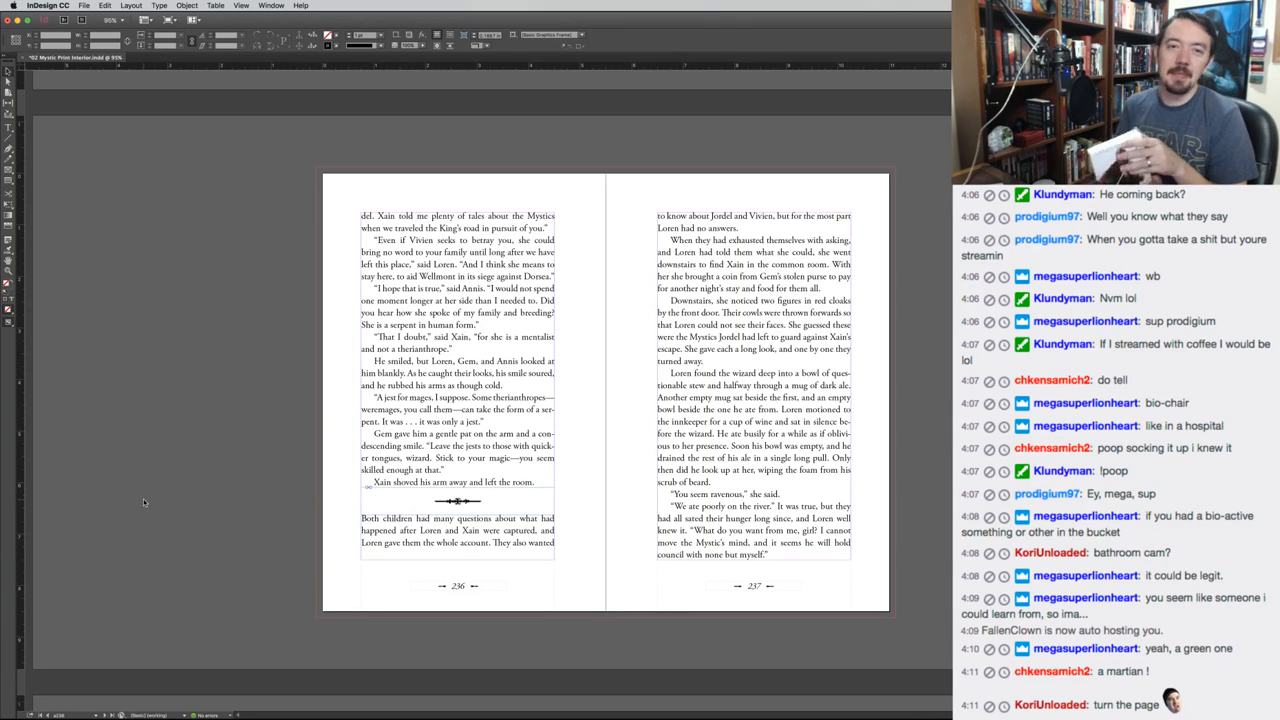
pyautogui.press('super+Tab')
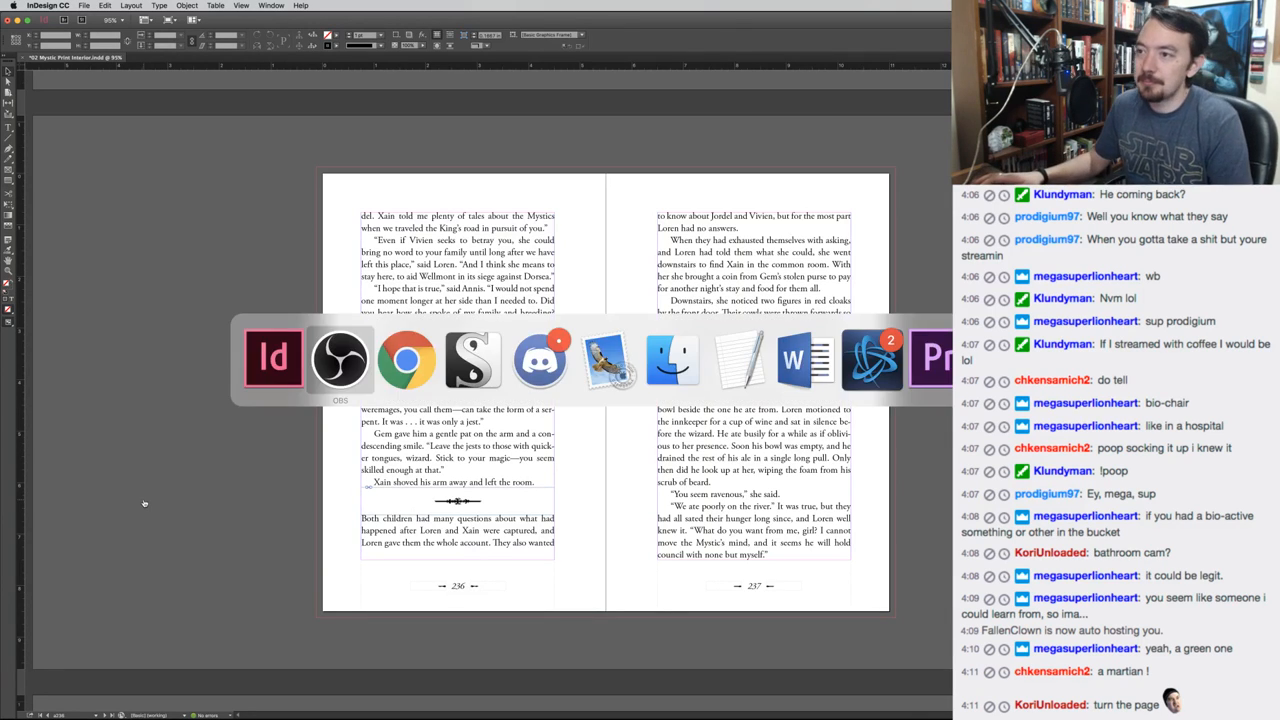
pyautogui.press('super+t')
pyautogui.write('define:p')
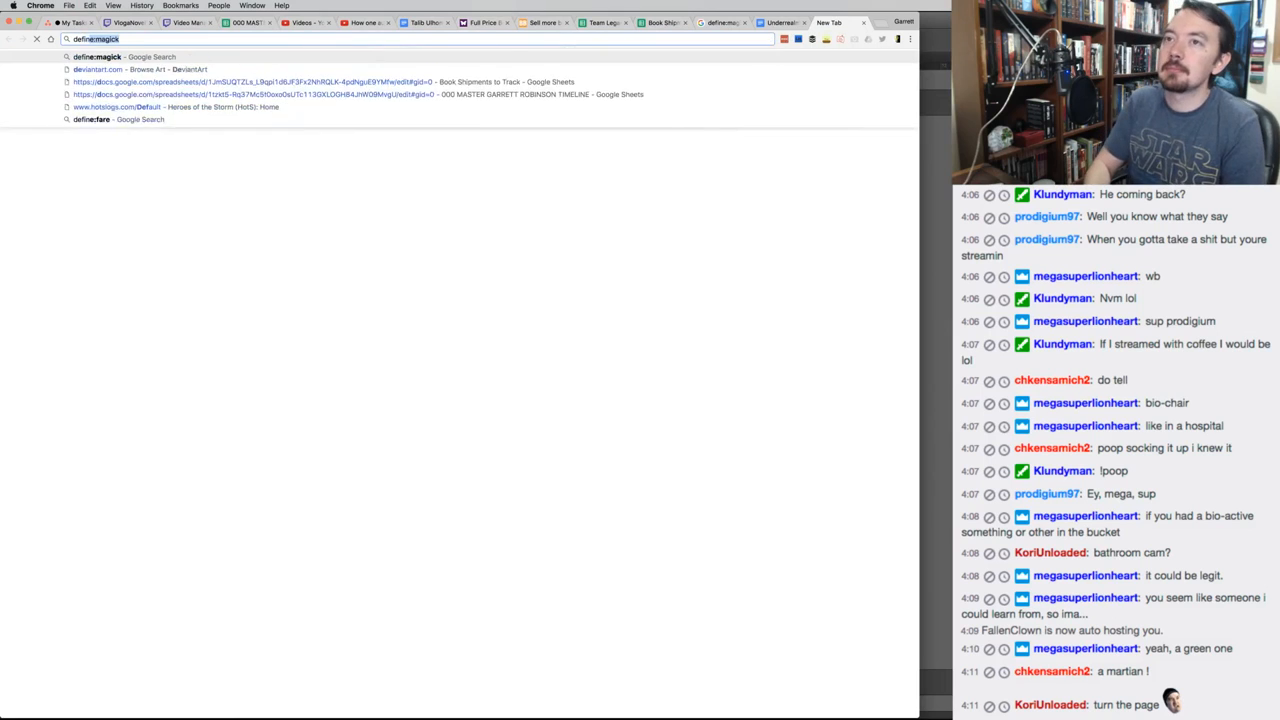
pyautogui.write('urport')
pyautogui.press('Return')
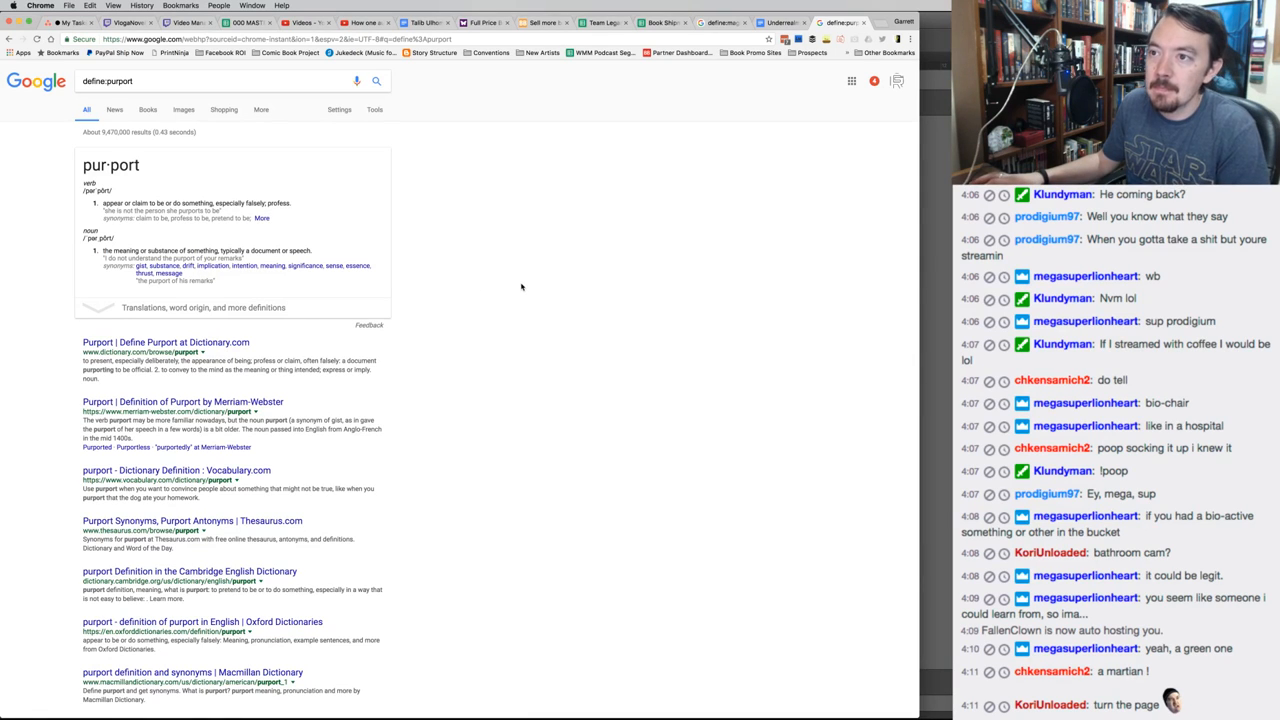
pyautogui.press('super+Tab')
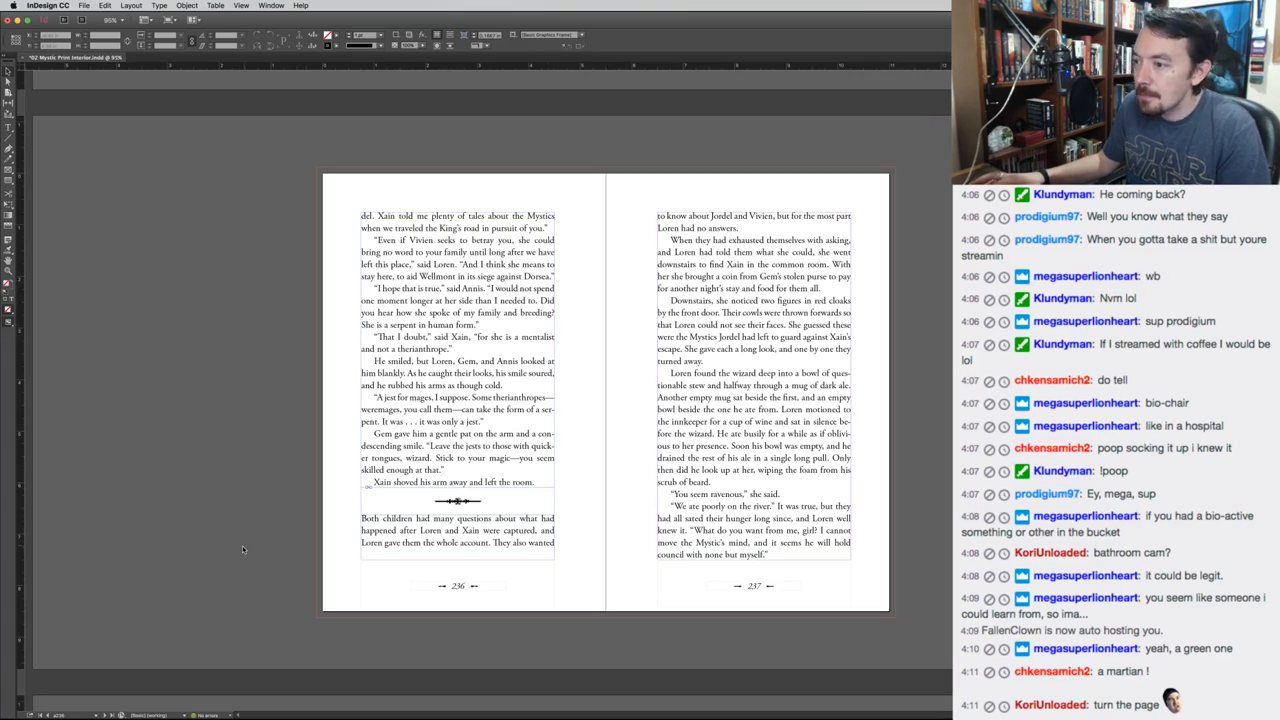
pyautogui.press('super+Tab')
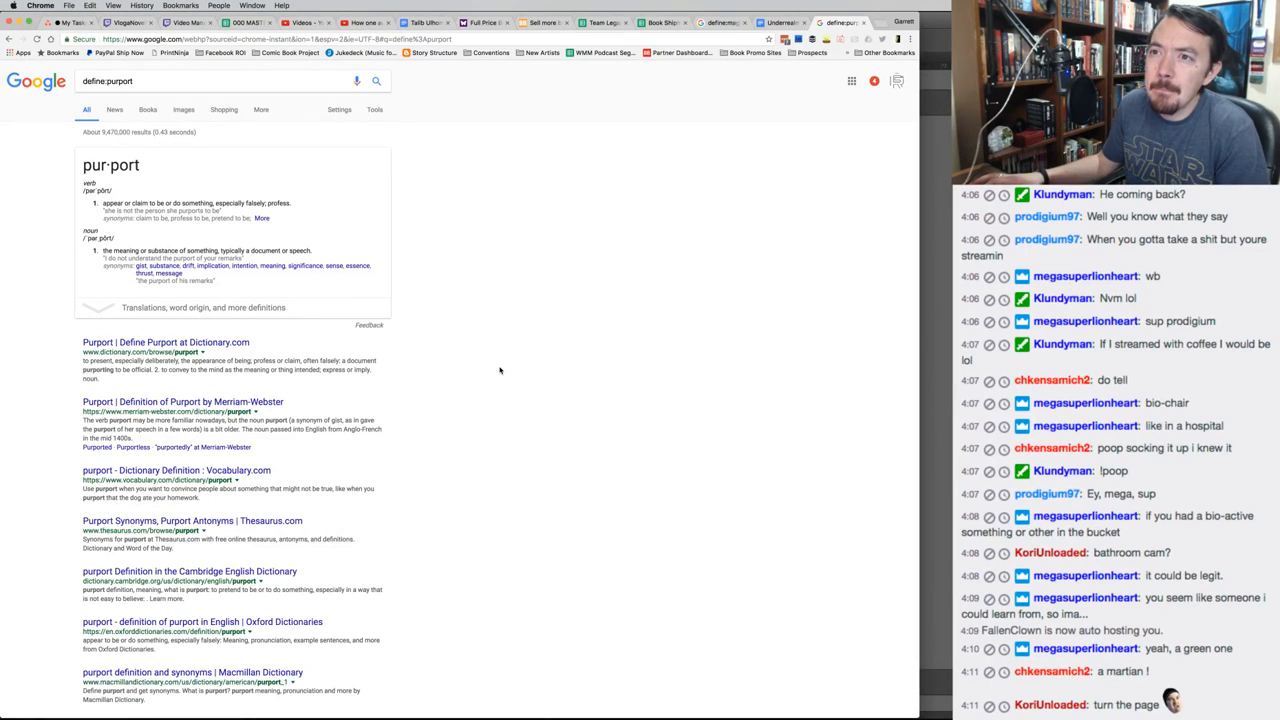
pyautogui.press('super+Tab')
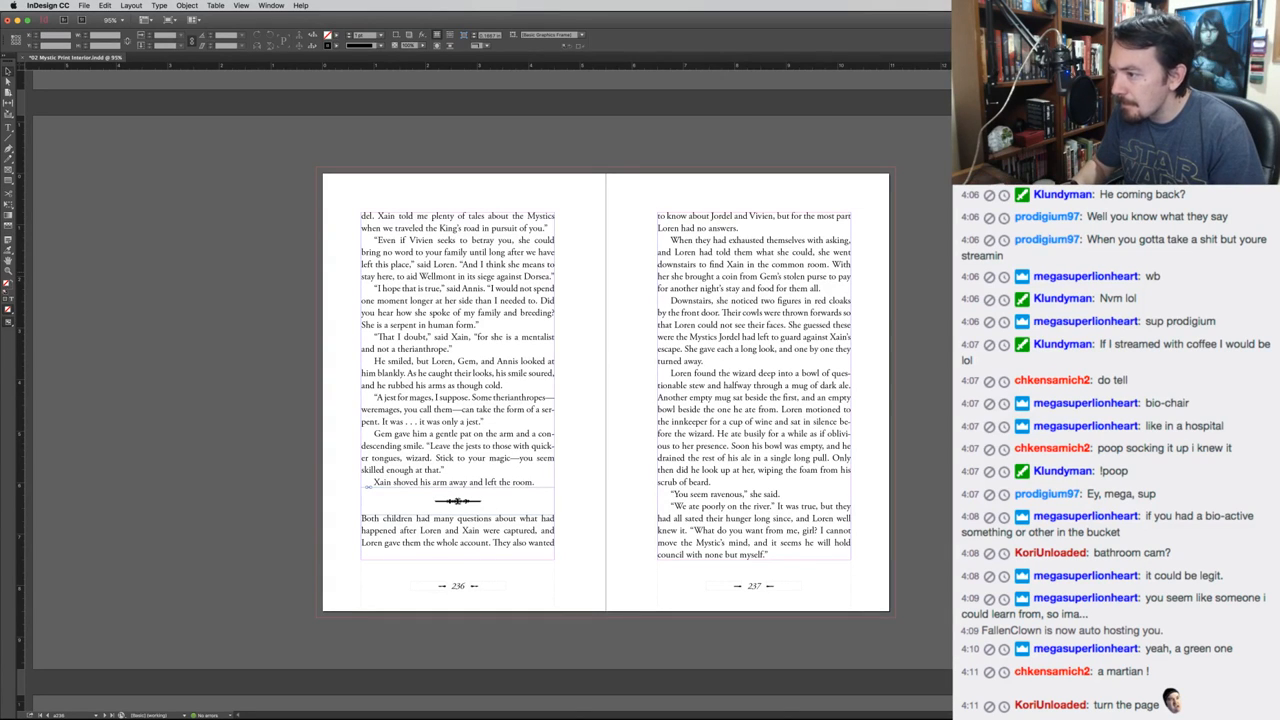
# Advance InDesign to pages 238 and 239, and expand the full "purport" entry with word origin in Chrome
pyautogui.press('pagedown')
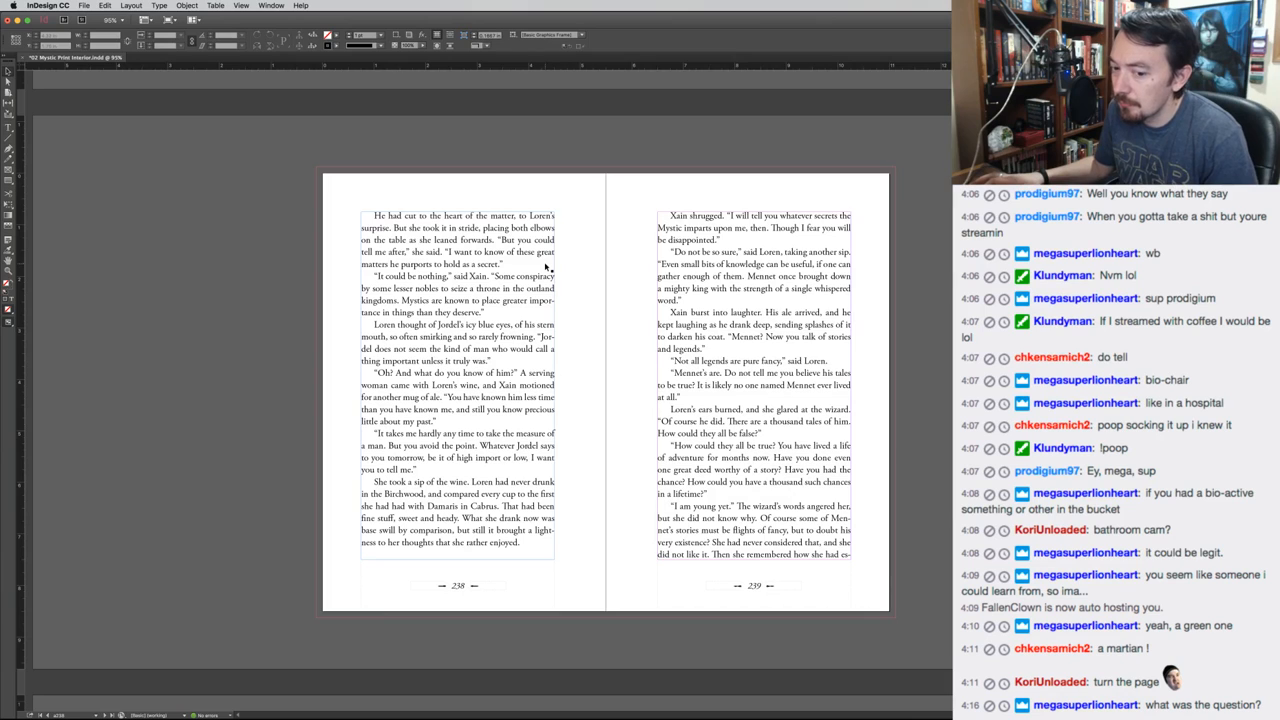
pyautogui.press('super+Tab')
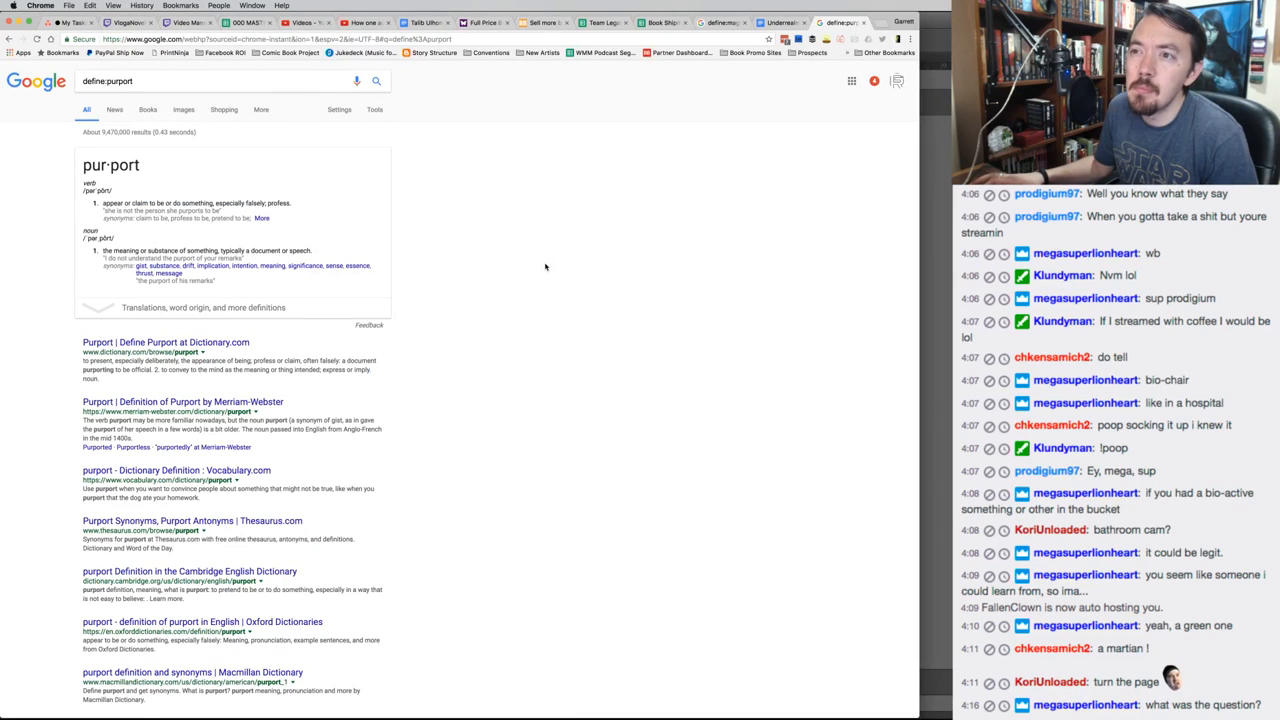
pyautogui.click(257, 308)
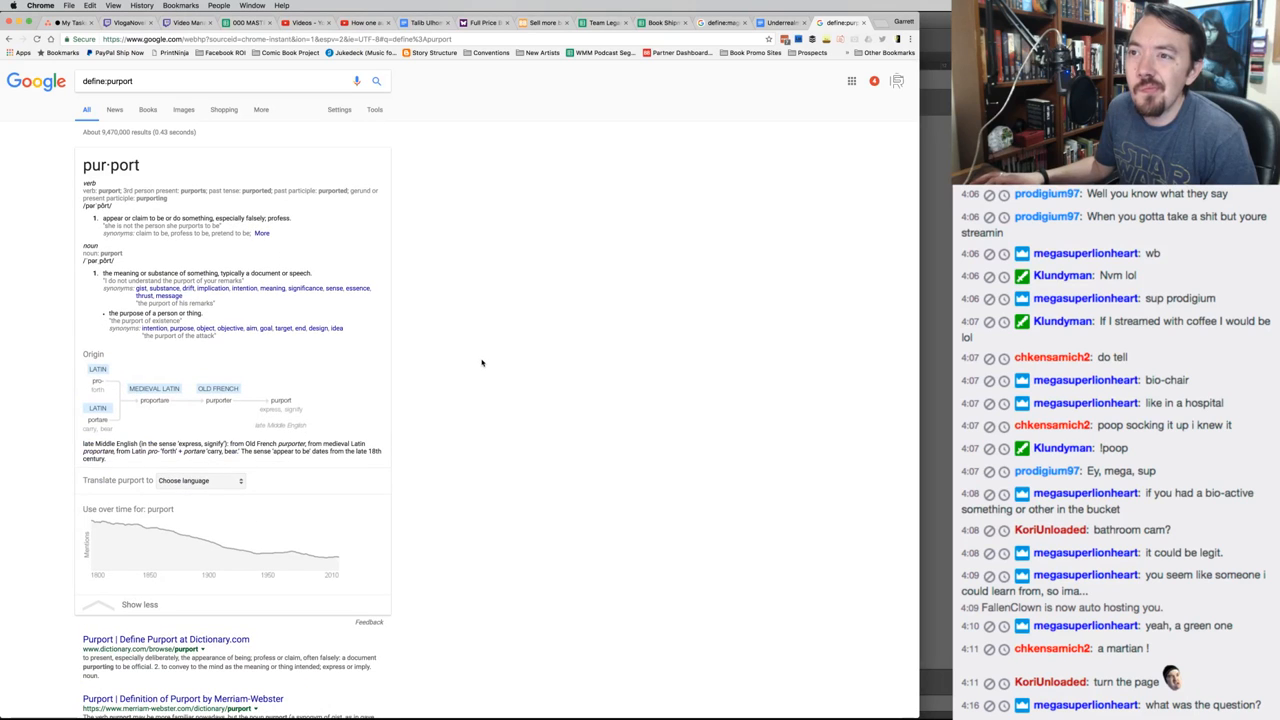
# Back in InDesign, replace "purports" with "means" in Loren's line about great matters on page 238
pyautogui.press('super+Tab')
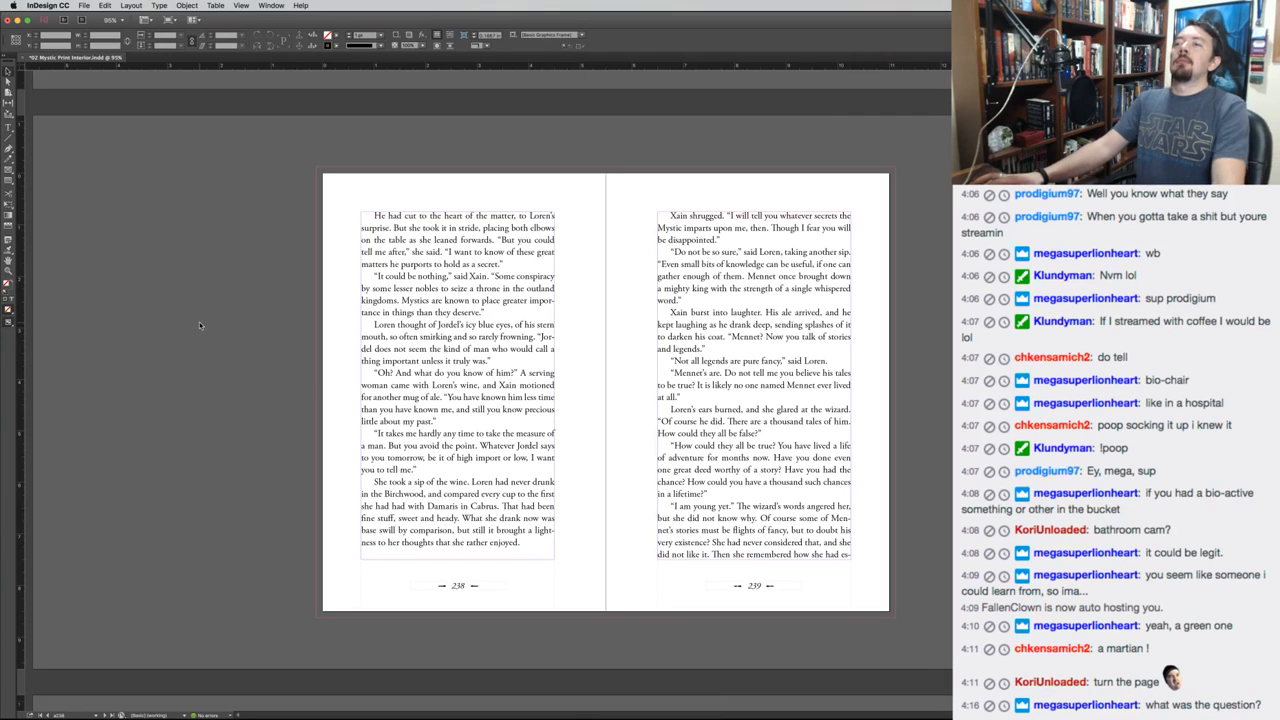
pyautogui.doubleClick(410, 264)
pyautogui.doubleClick(412, 264)
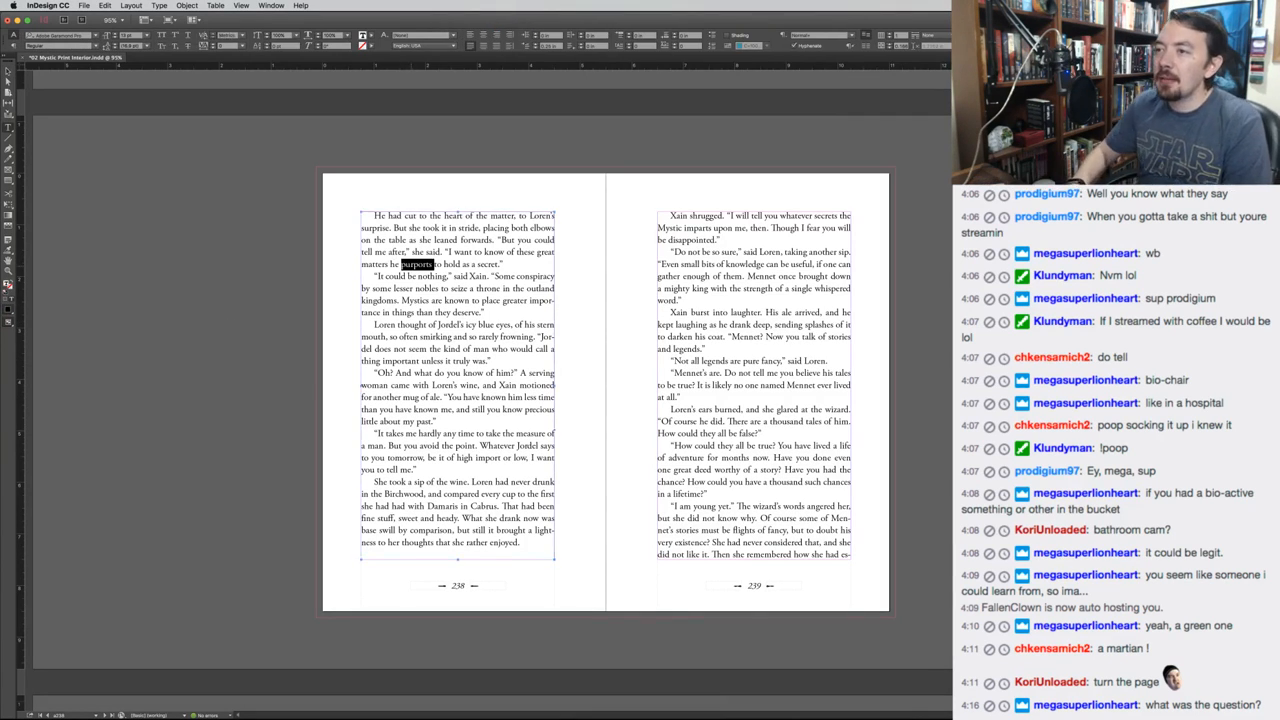
pyautogui.write('means')
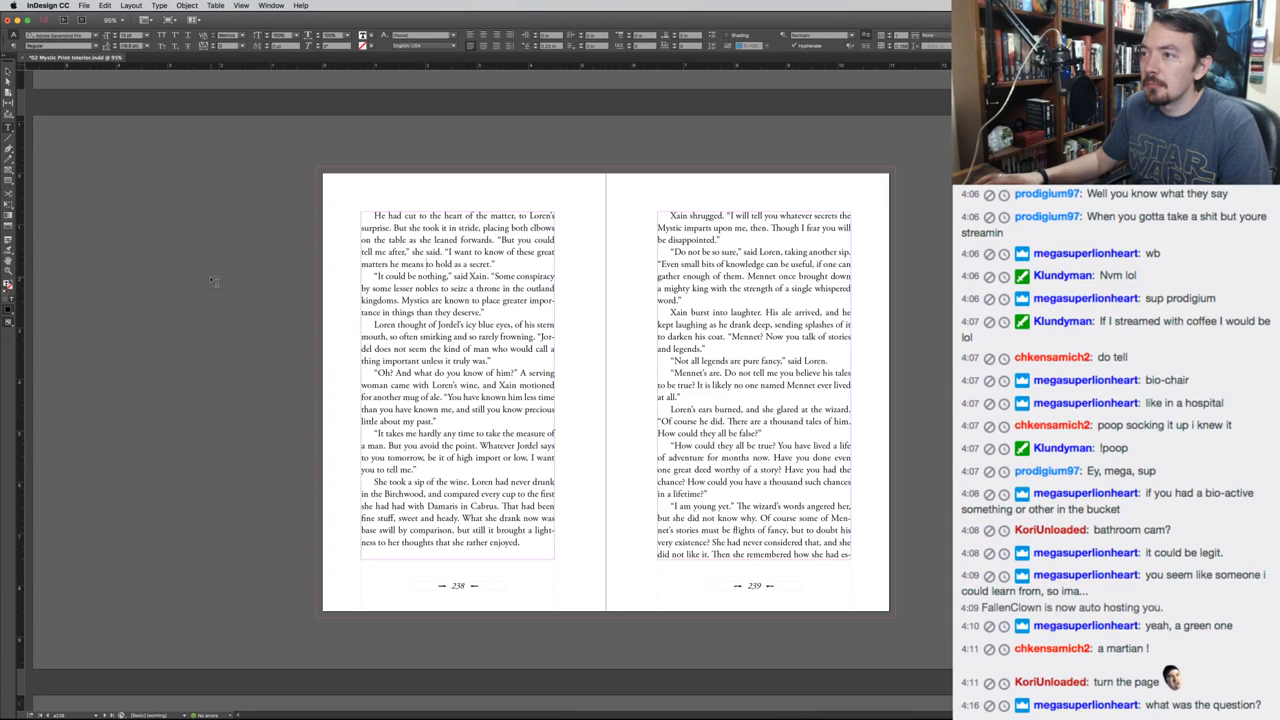
# In Scrivener, replace "purports" with "means" in Loren's line about the great matters held as a secret
pyautogui.press('super+Tab')
pyautogui.press('super+Tab')
pyautogui.press('super+Tab')
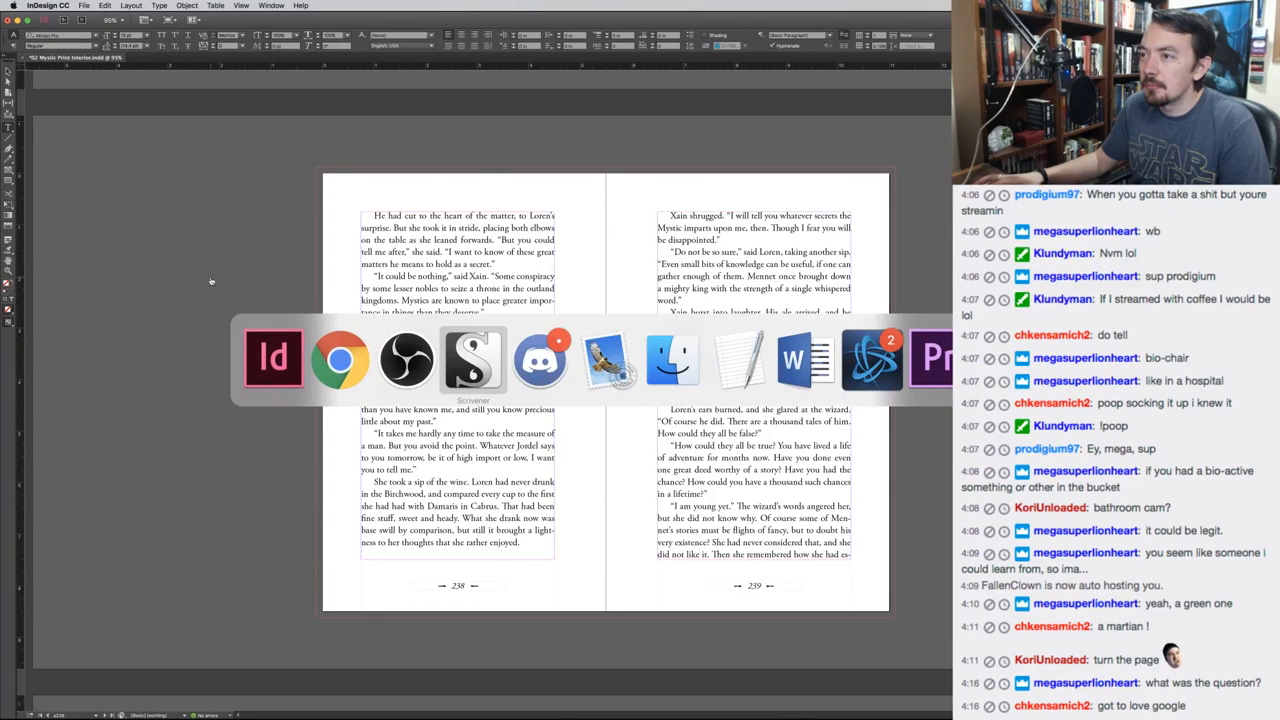
pyautogui.scroll(-5, 365, 308)
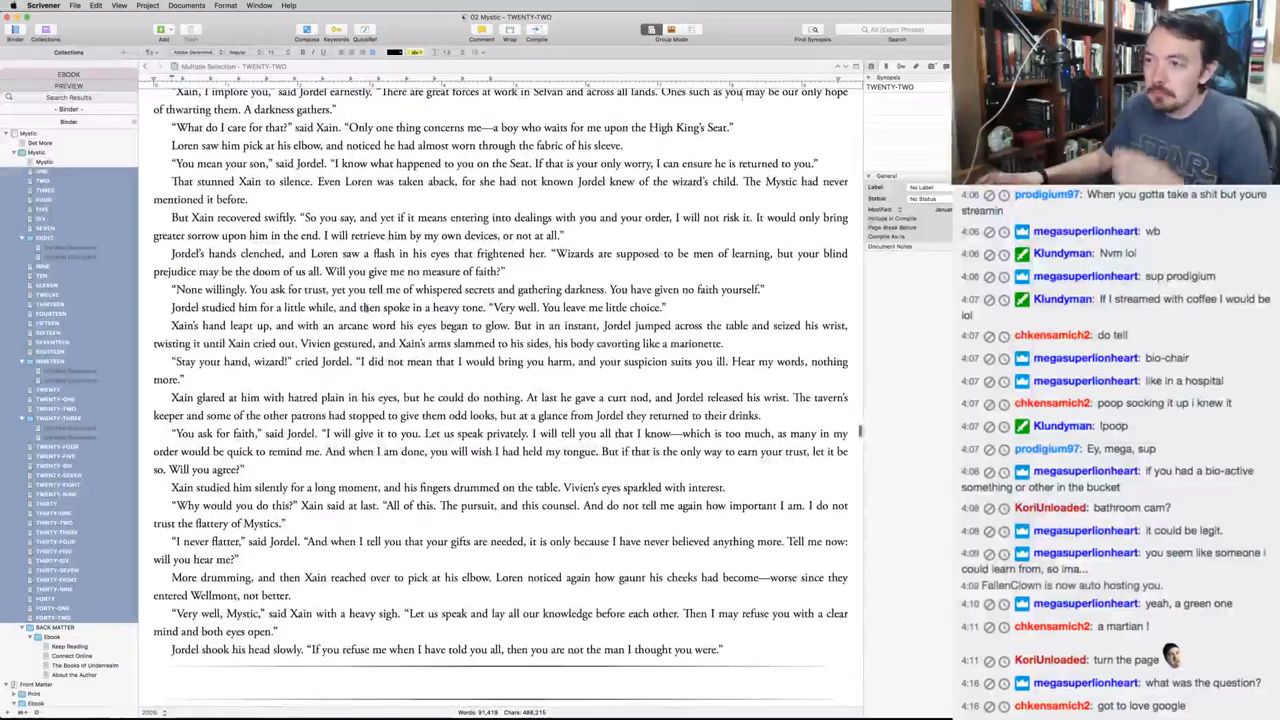
pyautogui.scroll(-6, 364, 308)
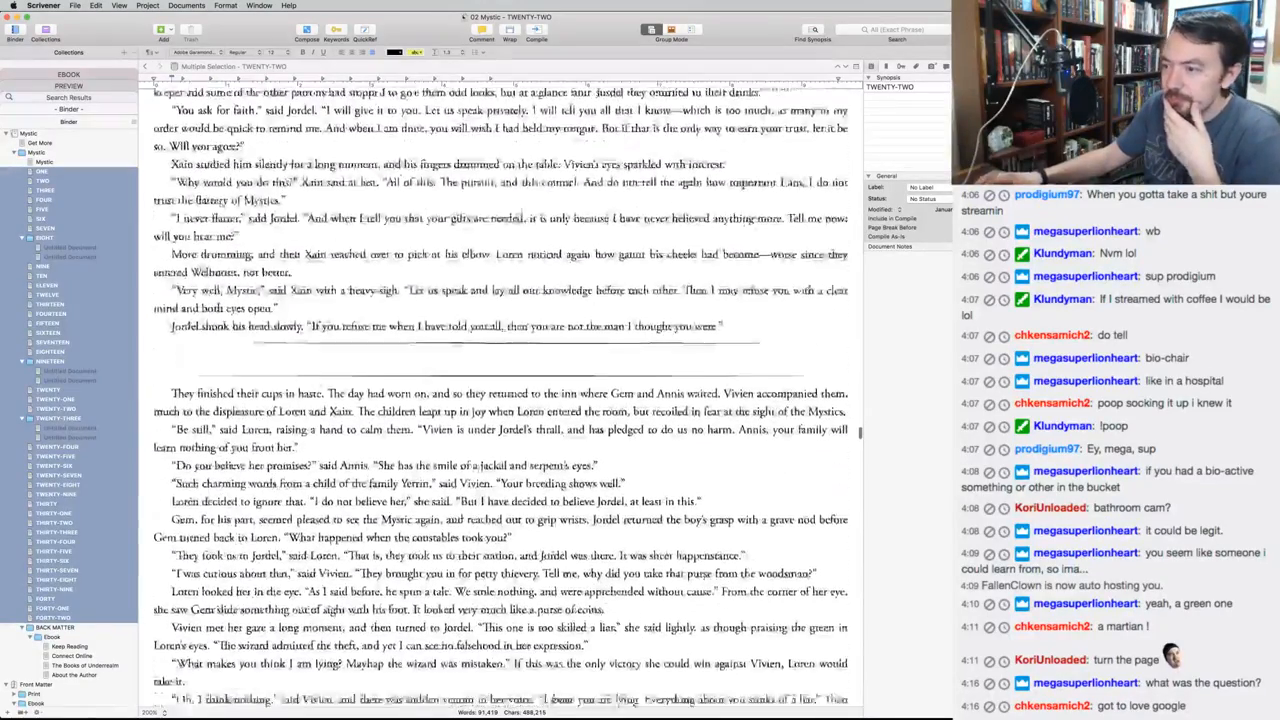
pyautogui.scroll(-10, 456, 342)
pyautogui.scroll(-15, 456, 342)
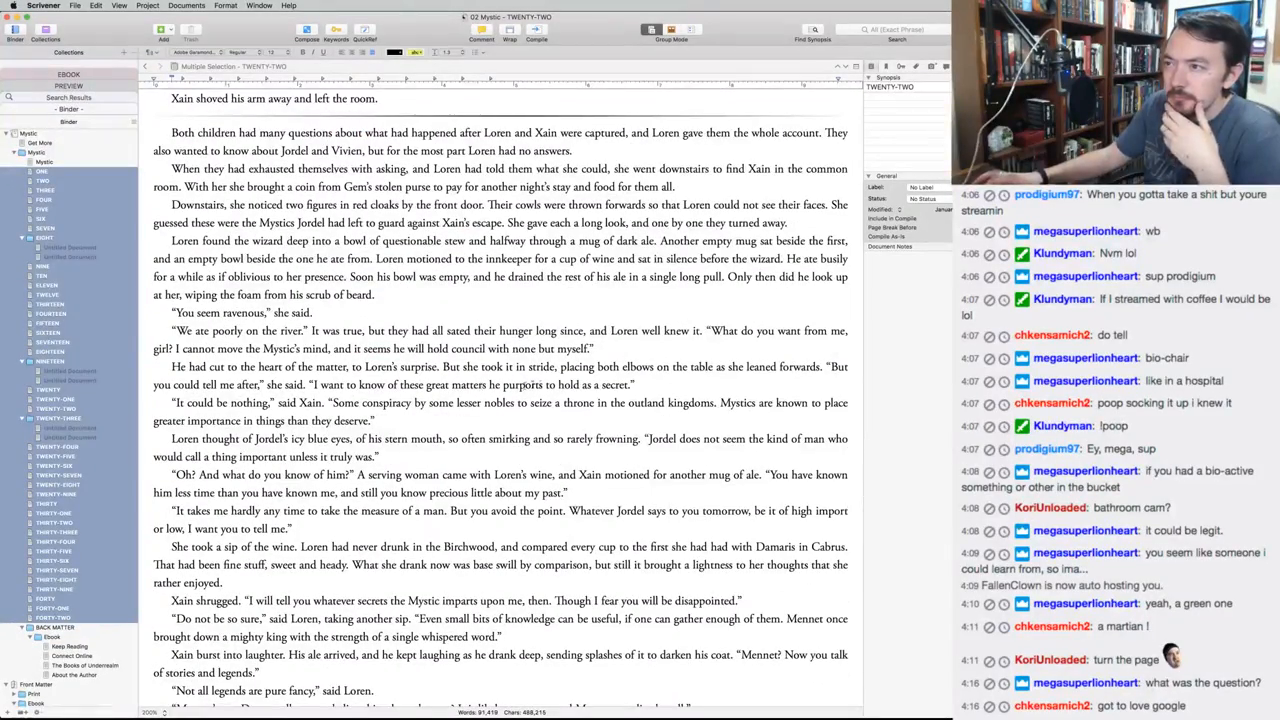
pyautogui.click(522, 385)
pyautogui.doubleClick(522, 385)
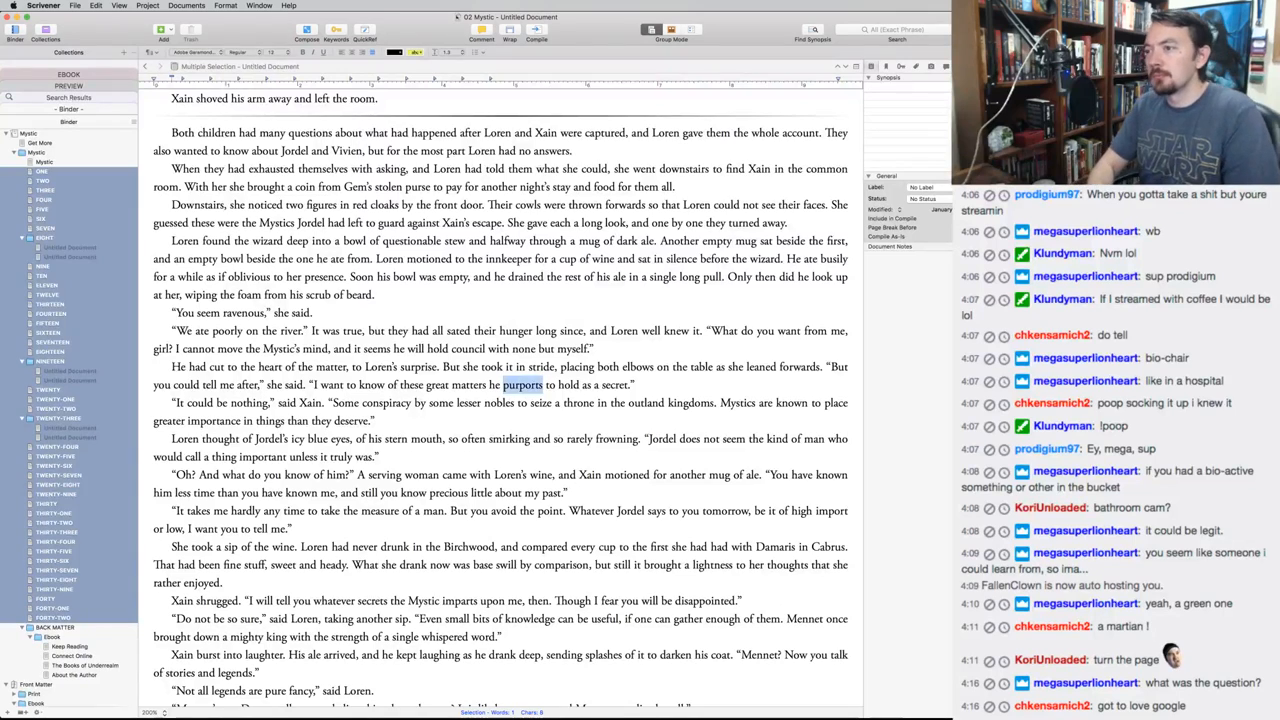
pyautogui.write('means')
# In InDesign, delete "some" before "lesser nobles" in Xain's reply on page 238
pyautogui.press('super+Tab')
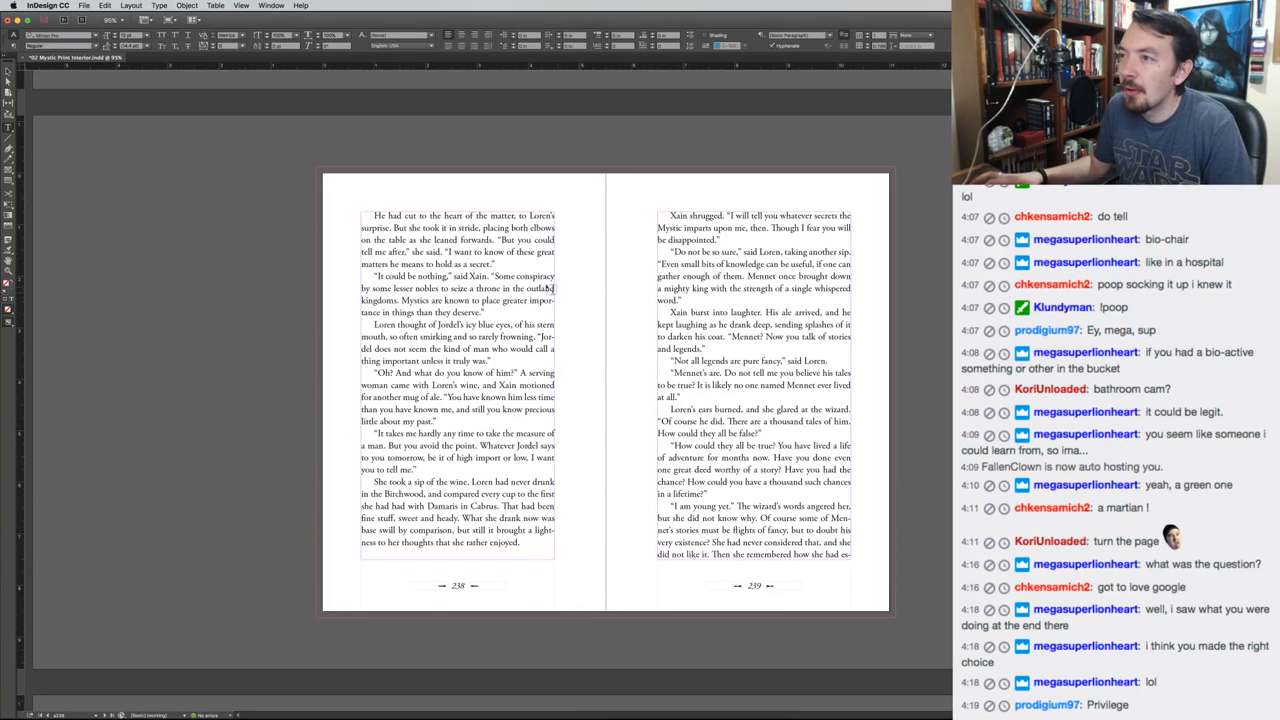
pyautogui.click(380, 288)
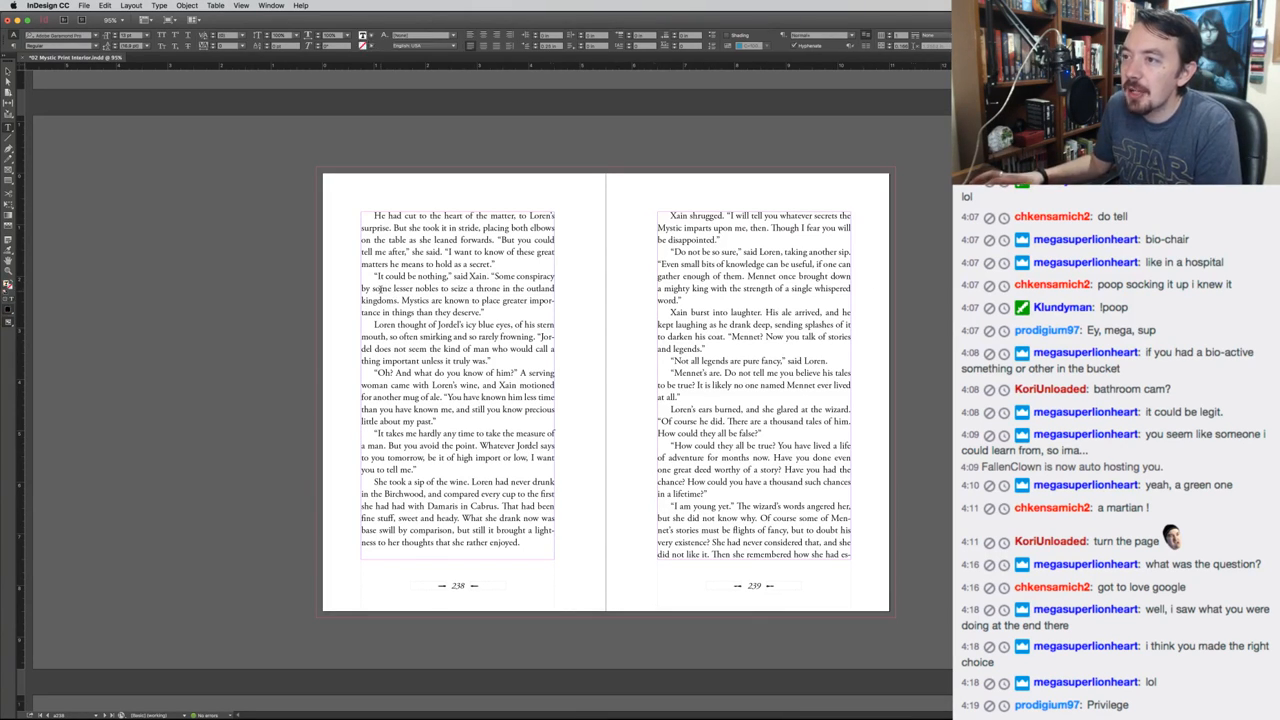
pyautogui.doubleClick(381, 288)
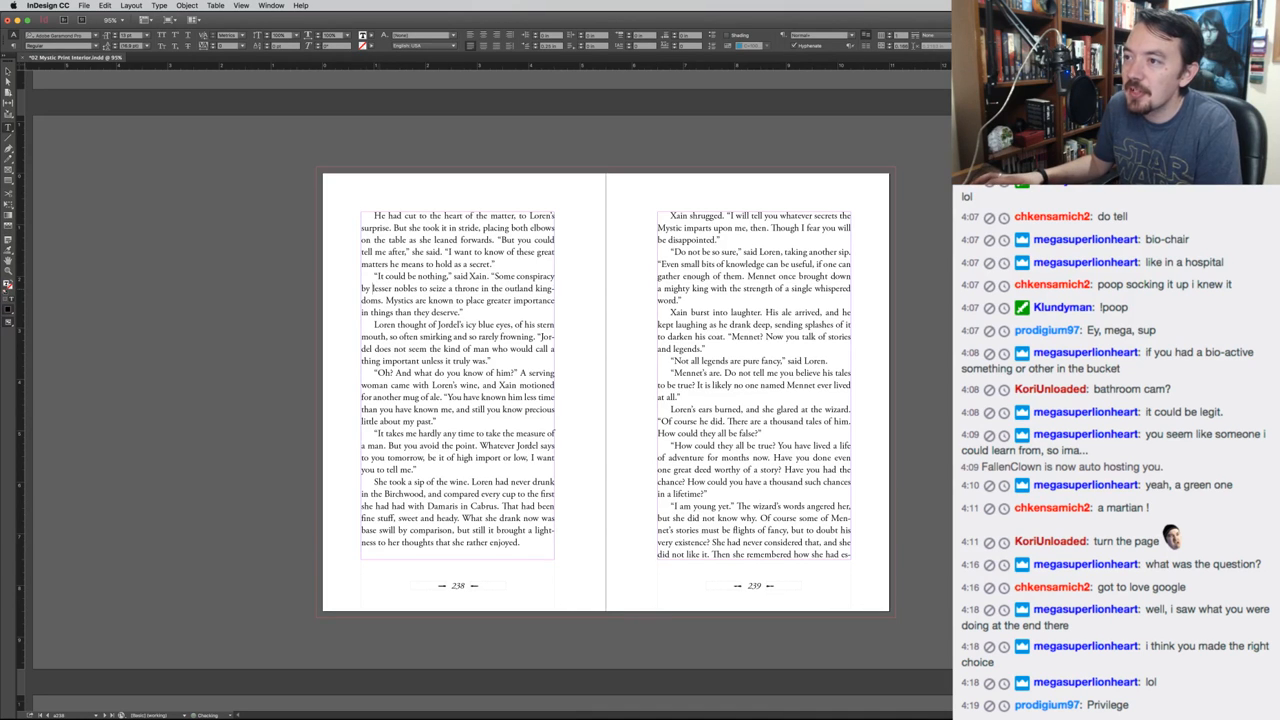
# In Scrivener, delete "some" before "lesser nobles" in Xain's "It could be nothing" reply
pyautogui.press('super+Tab')
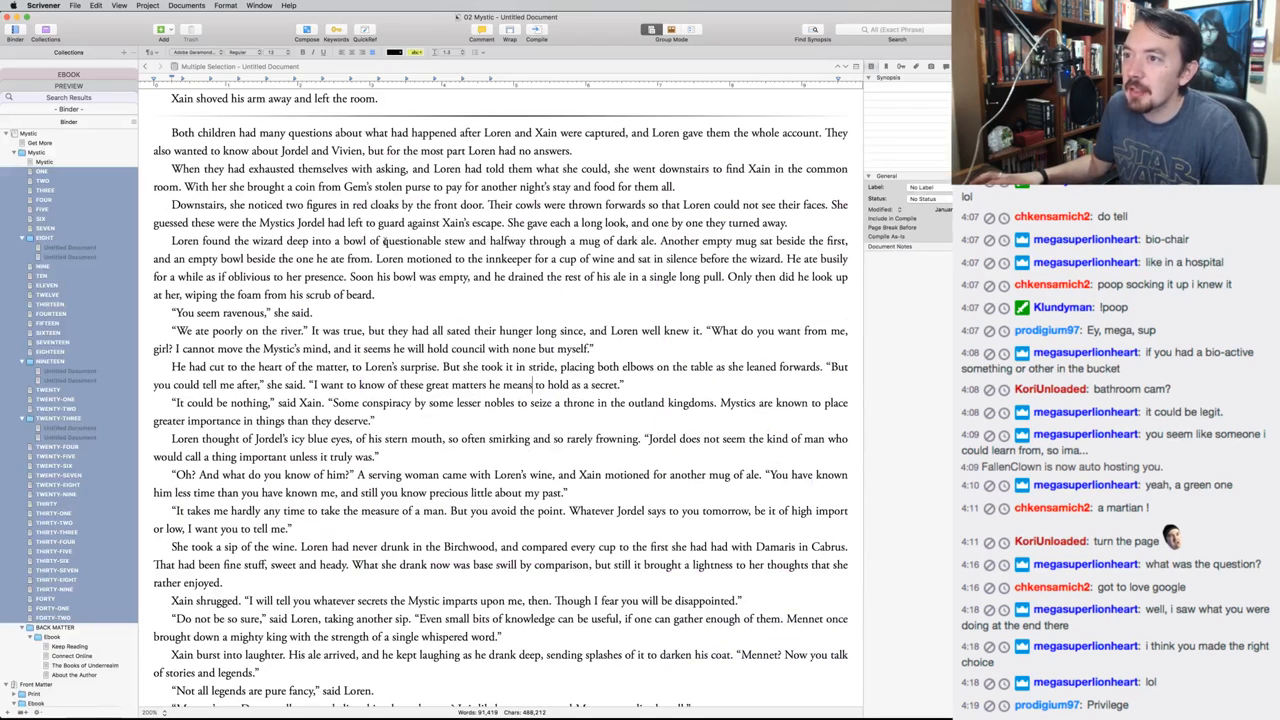
pyautogui.scroll(-3, 391, 308)
pyautogui.doubleClick(441, 322)
pyautogui.press('BackSpace')
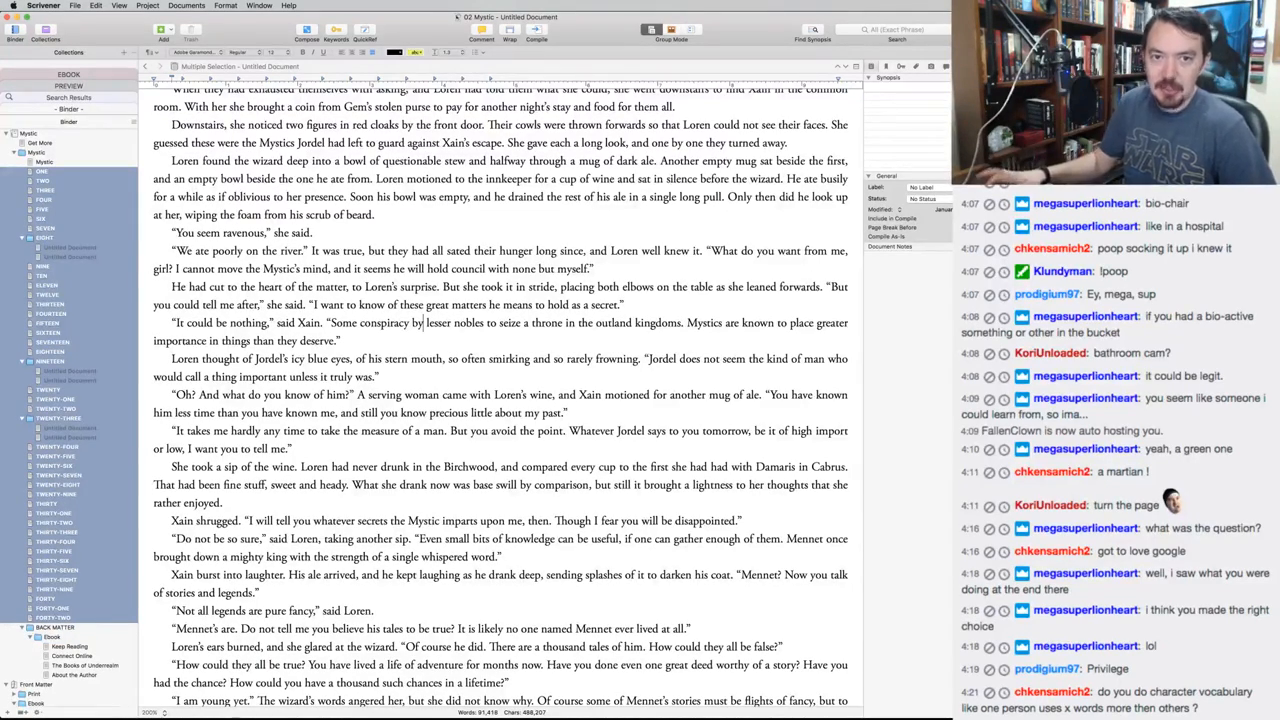
# In Scrivener, replace "steel" with "iron" in Loren's line about bending bars using only cloth
pyautogui.press('super+Tab')
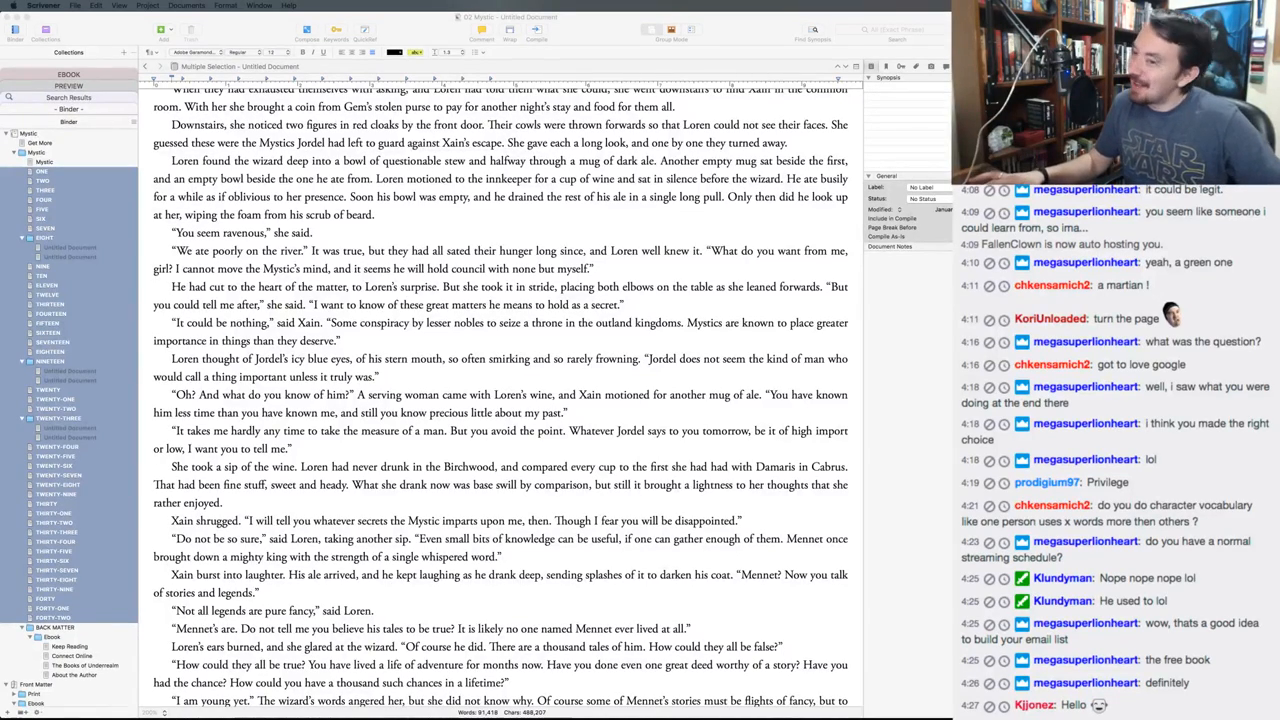
pyautogui.click(420, 440)
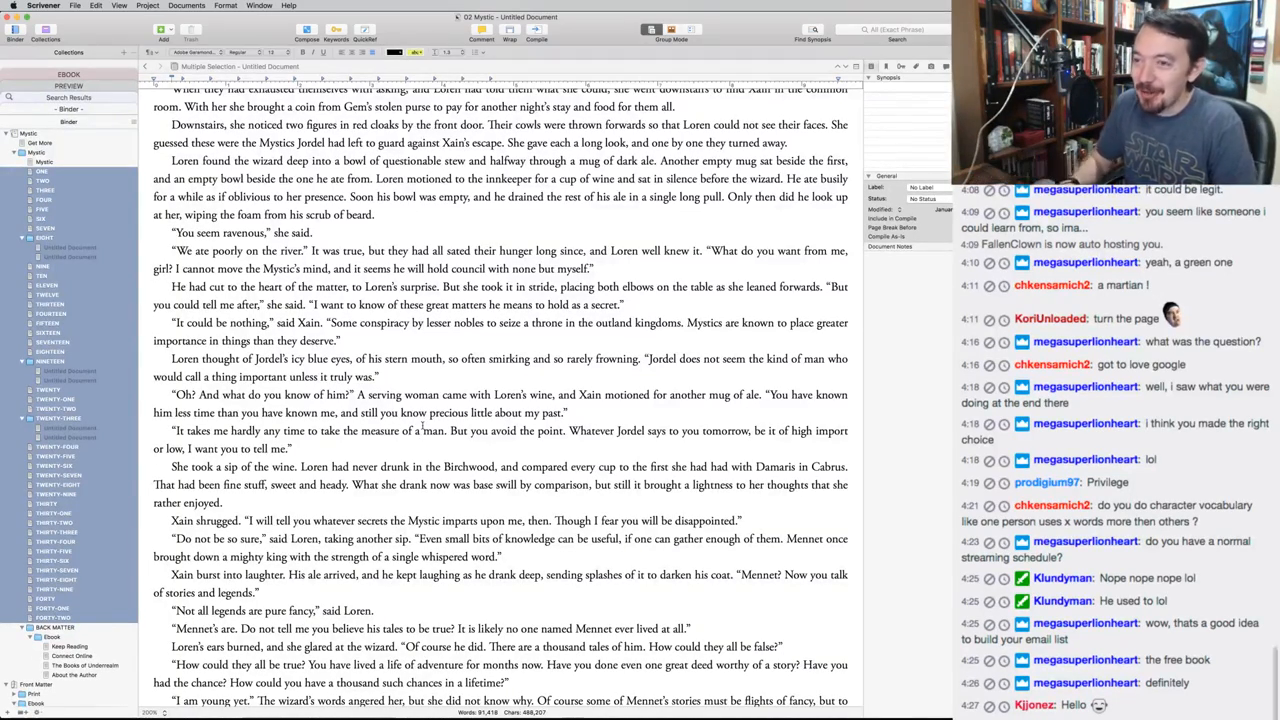
pyautogui.scroll(-3, 423, 188)
pyautogui.scroll(-4, 424, 300)
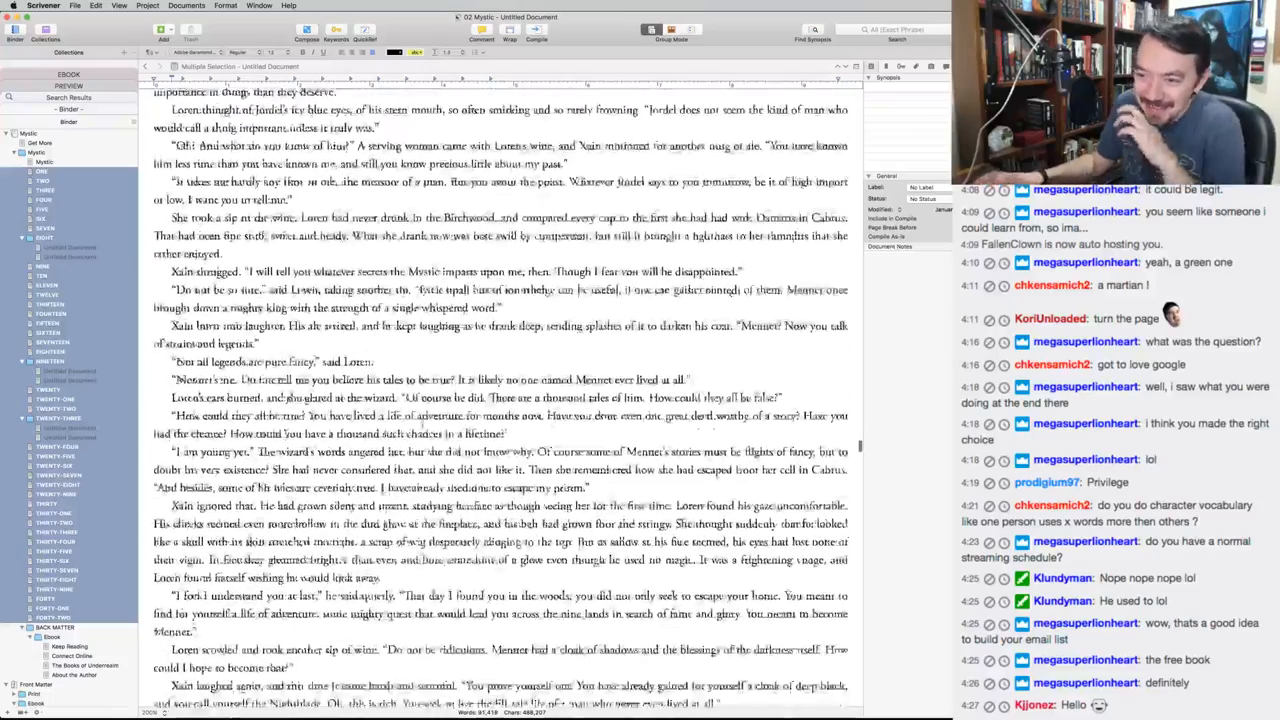
pyautogui.scroll(-4, 420, 424)
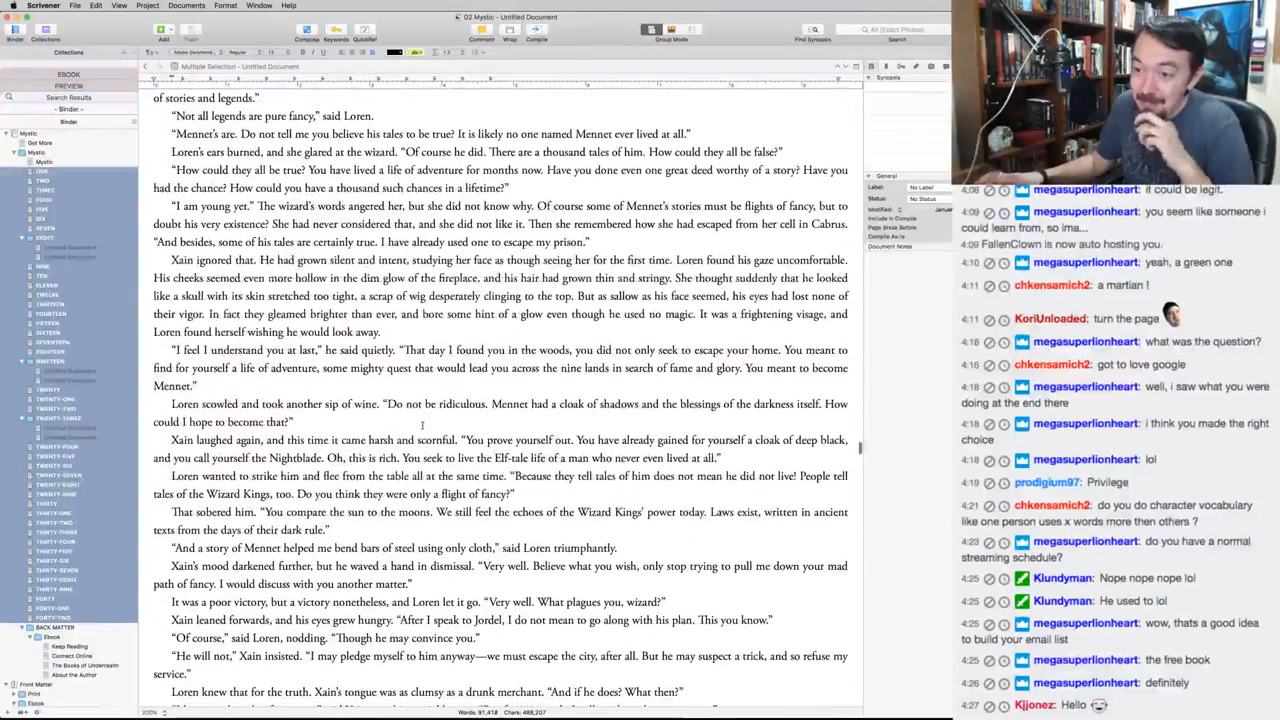
pyautogui.doubleClick(404, 500)
pyautogui.write('iron')
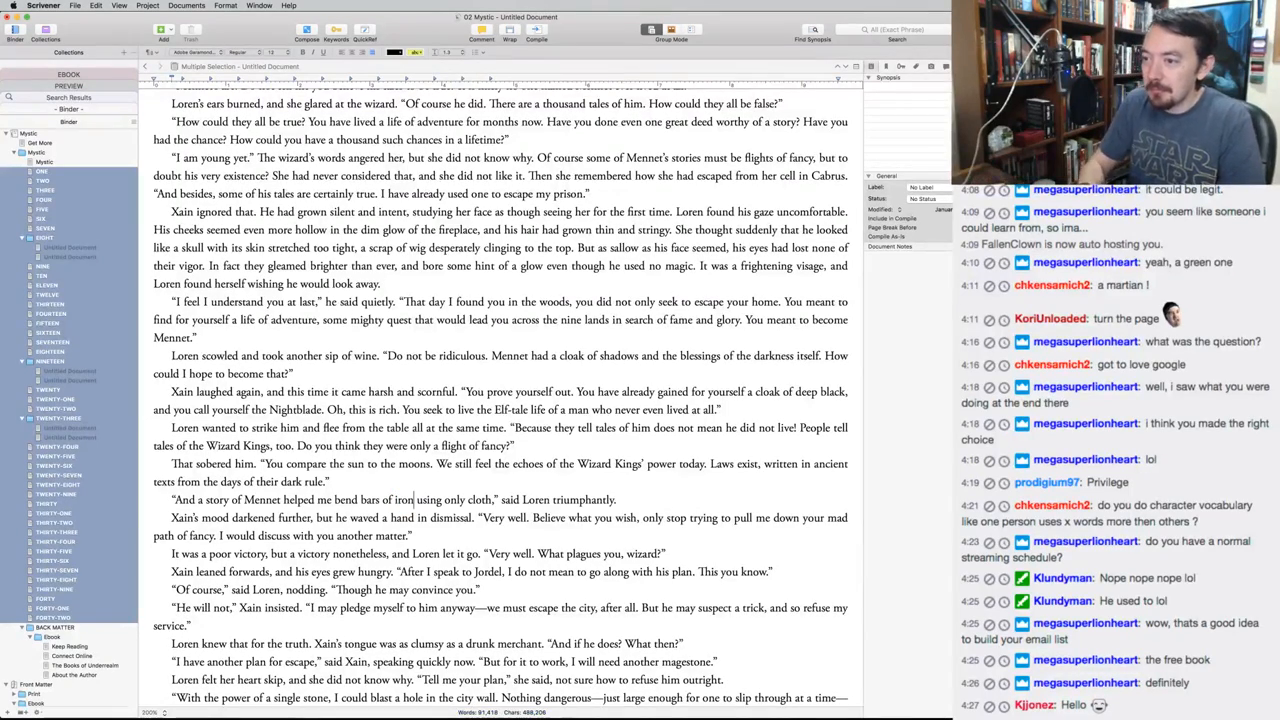
# In InDesign, replace "steel" with "iron" in Loren's line about bending bars on page 241, and leave text editing
pyautogui.press('super+Tab')
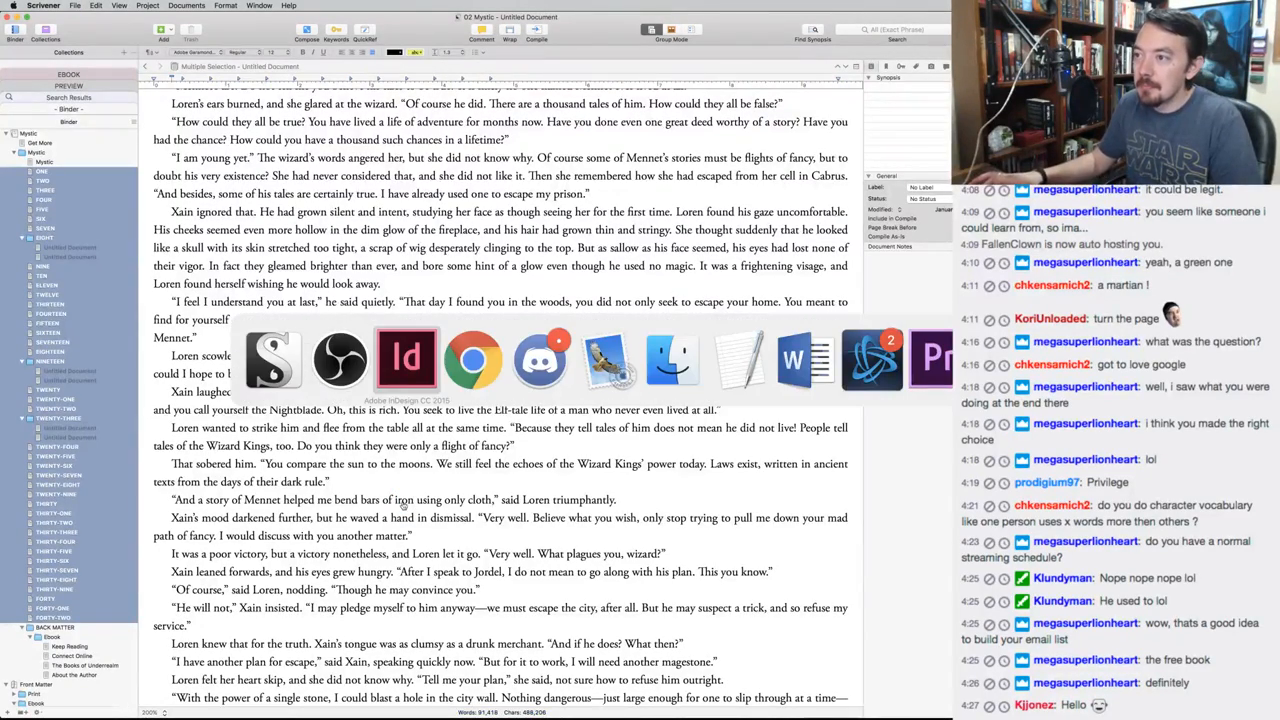
pyautogui.press('pagedown')
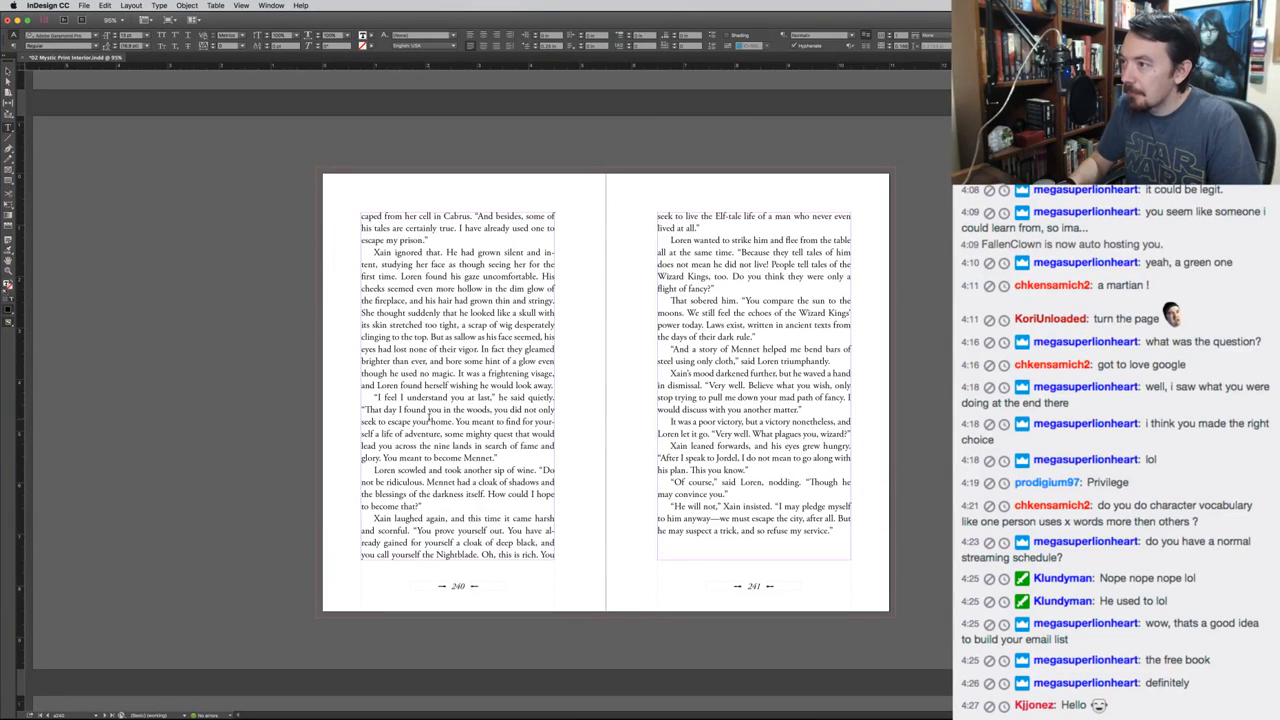
pyautogui.doubleClick(665, 361)
pyautogui.write('iron')
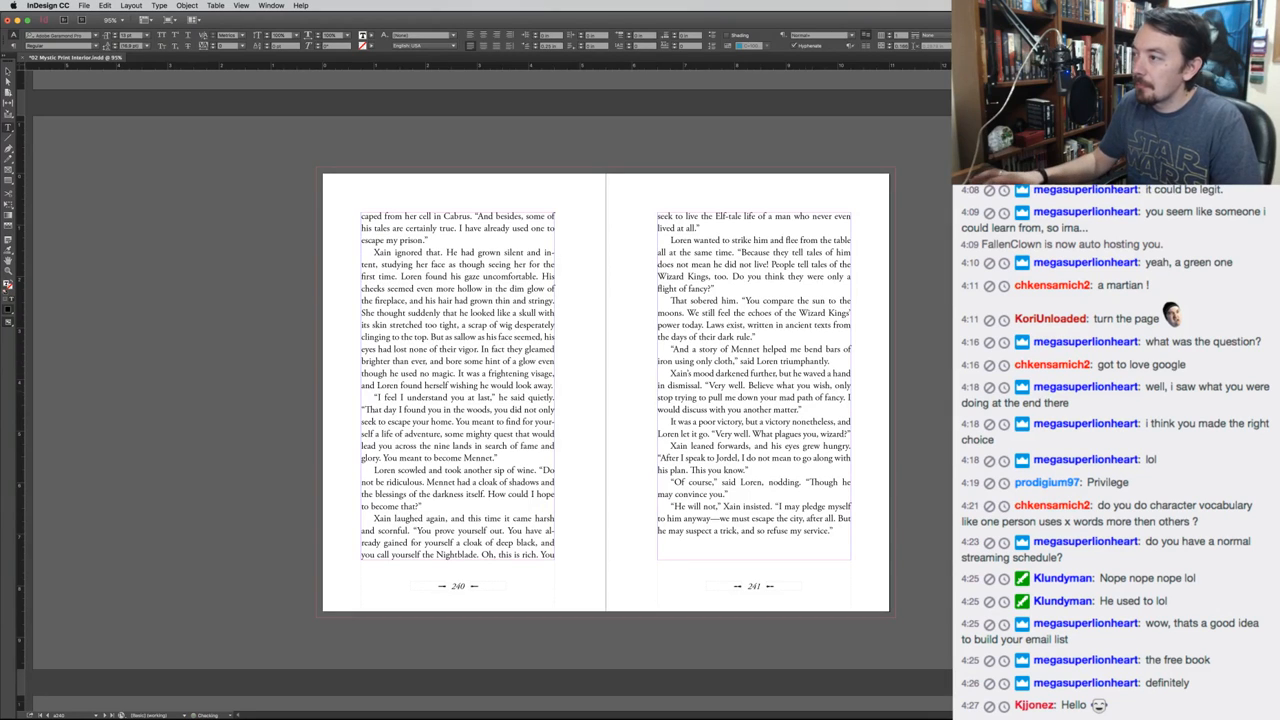
pyautogui.press('Escape')
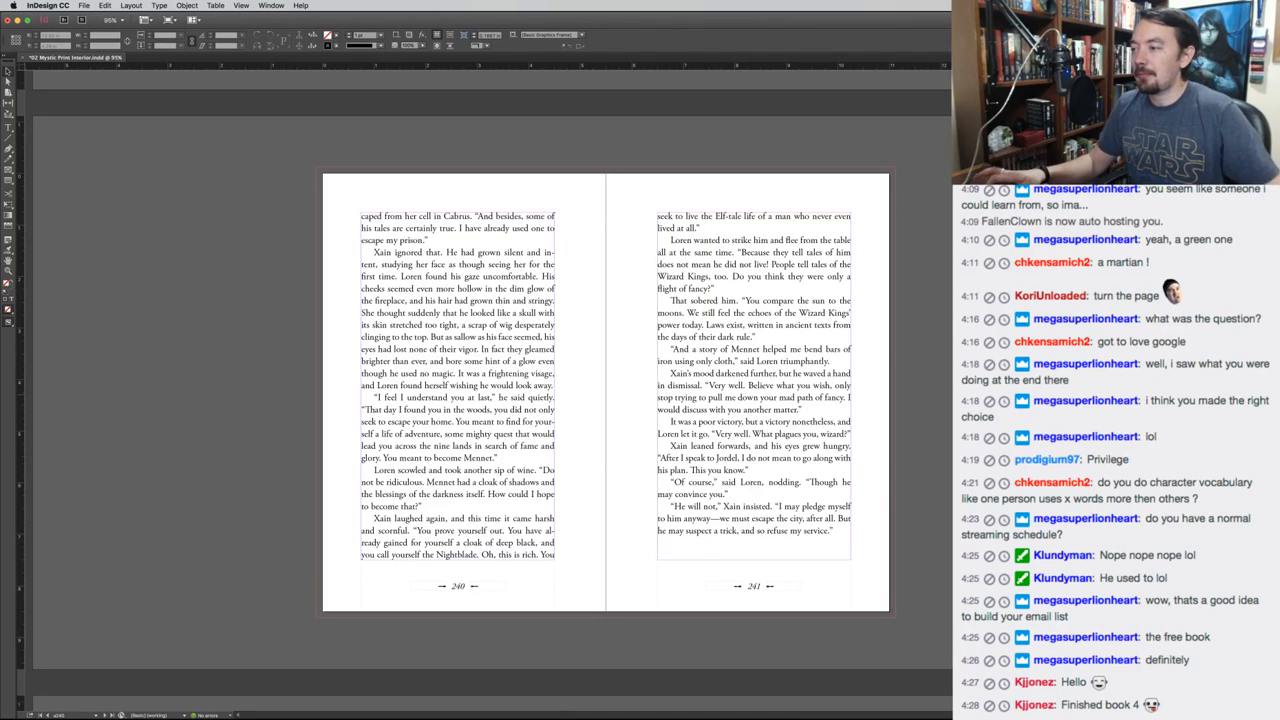
# Switch to the Asana task list in Chrome and mark "NB02 Read Through Chapter 23" complete
pyautogui.press('super+Tab')
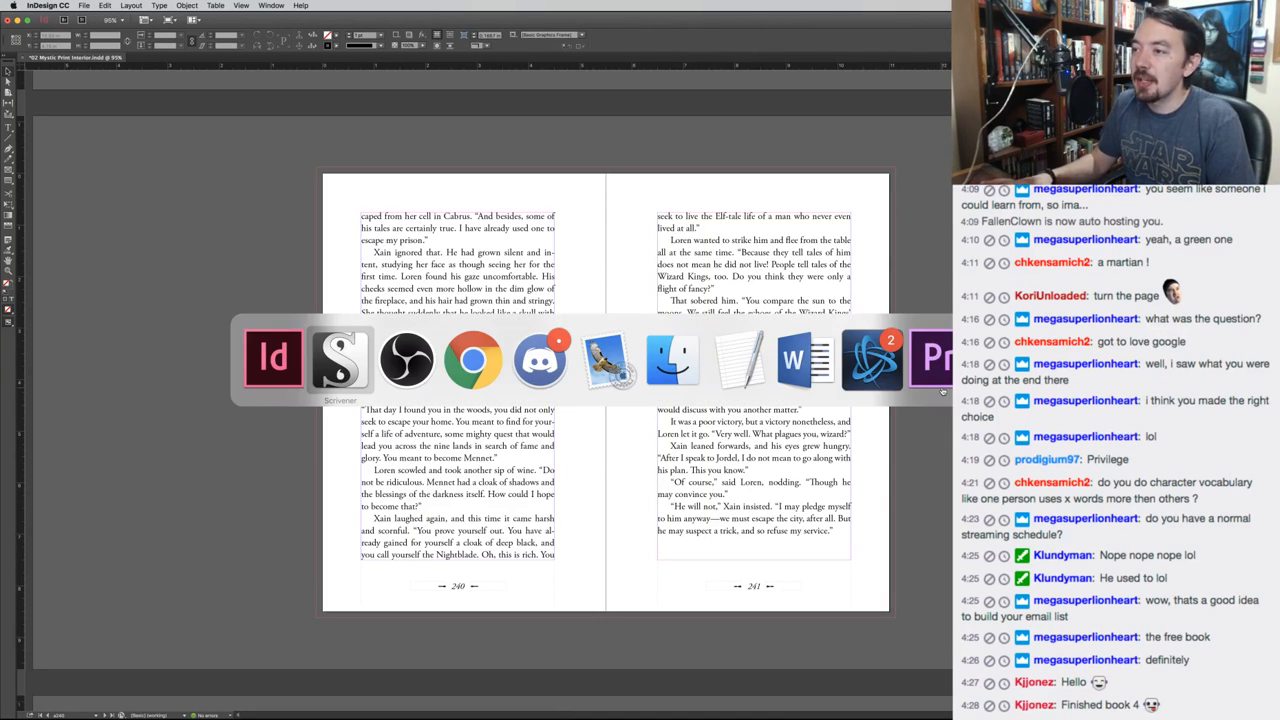
pyautogui.press('super+Tab')
pyautogui.press('super+Tab')
pyautogui.press('super+1')
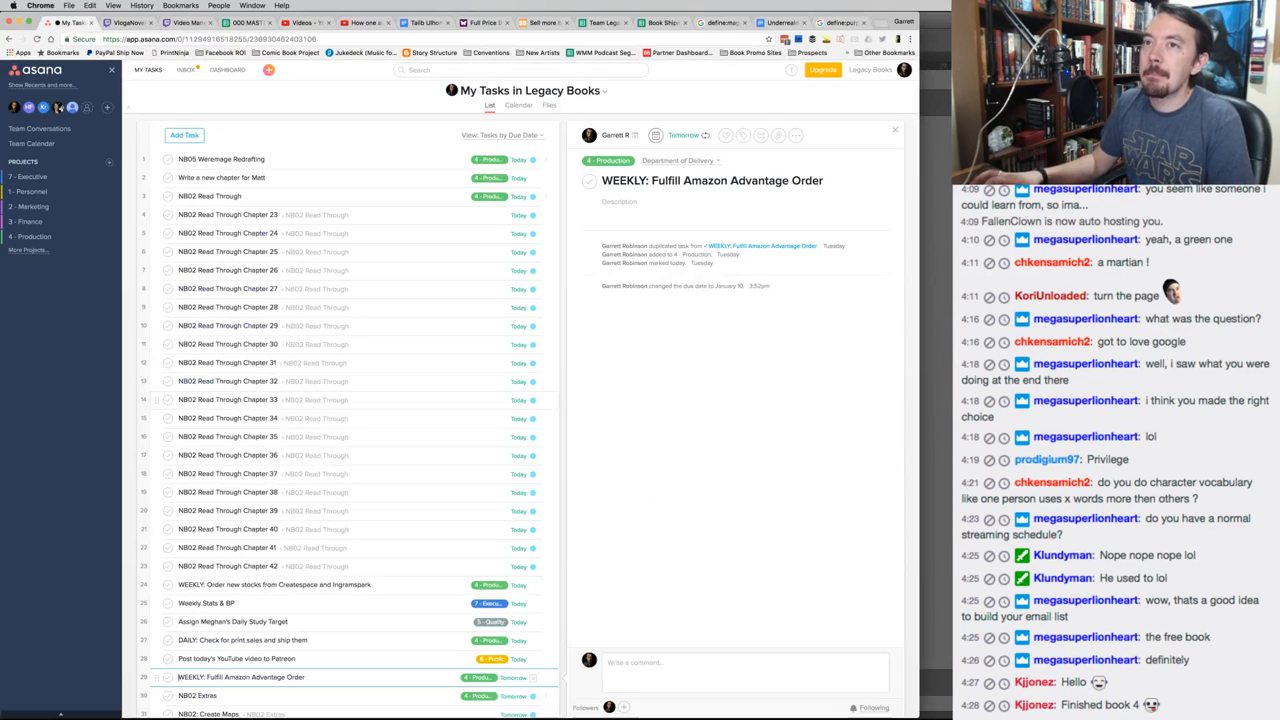
pyautogui.click(167, 214)
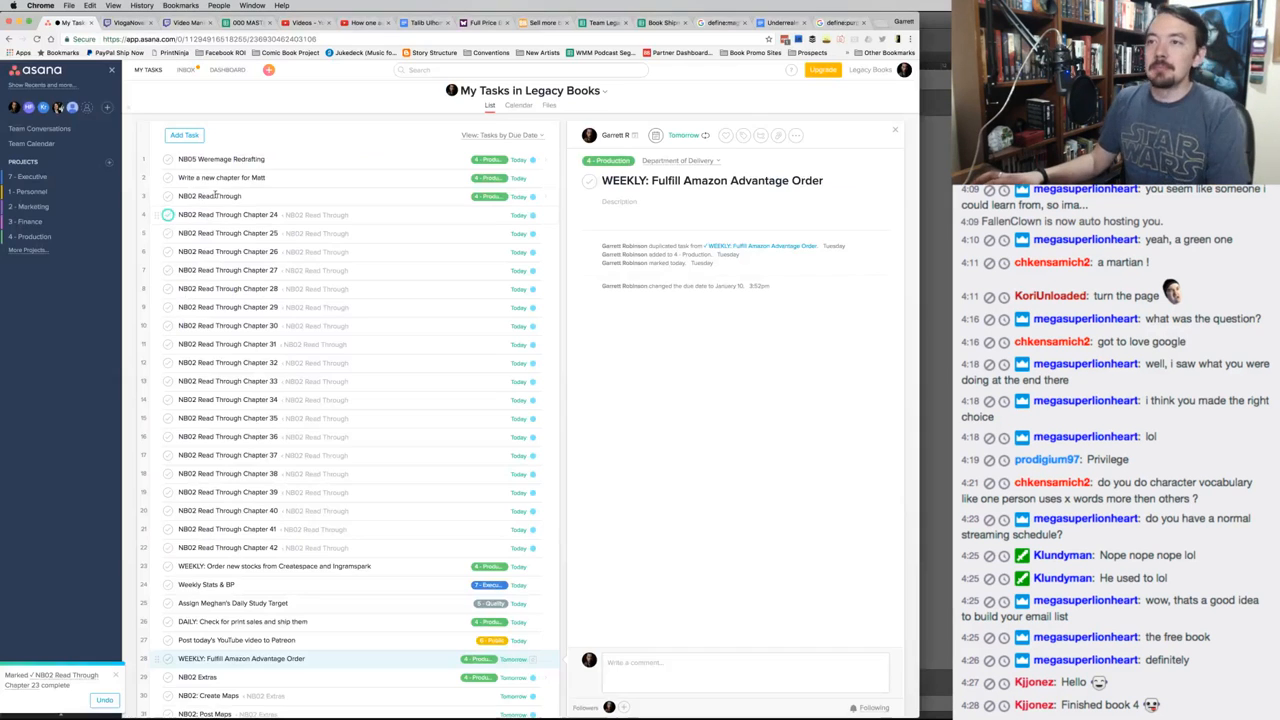
# Move the "NB05 Weremage Redrafting" task's due date to Wednesday, and open the "NB02 Read Through Chapter 24" task
pyautogui.click(279, 160)
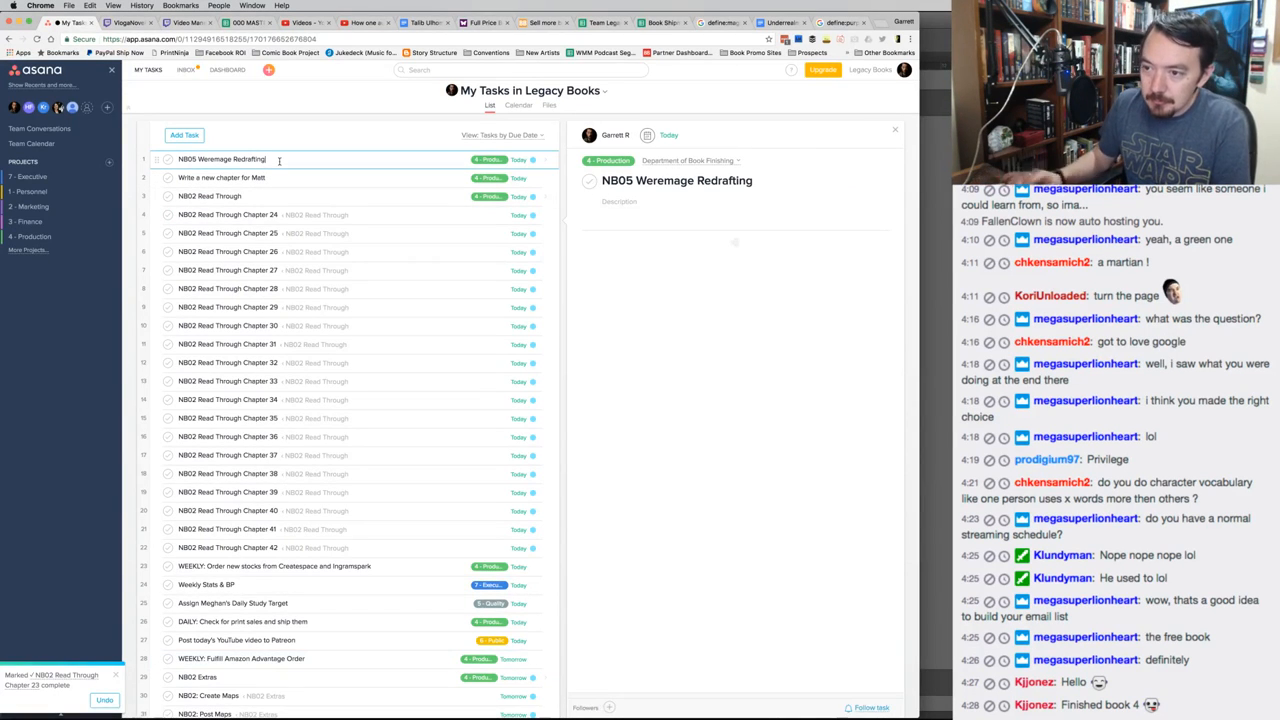
pyautogui.hotkey('tab', 'd')
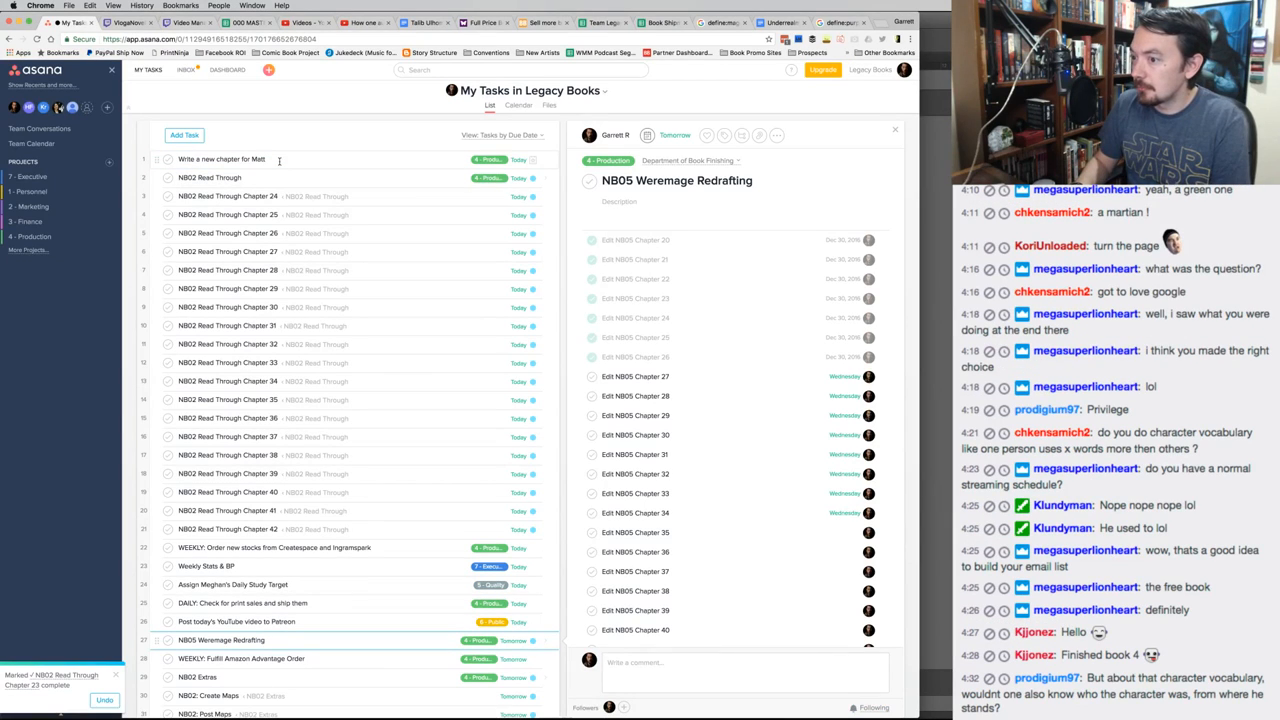
pyautogui.hotkey('tab', 'd')
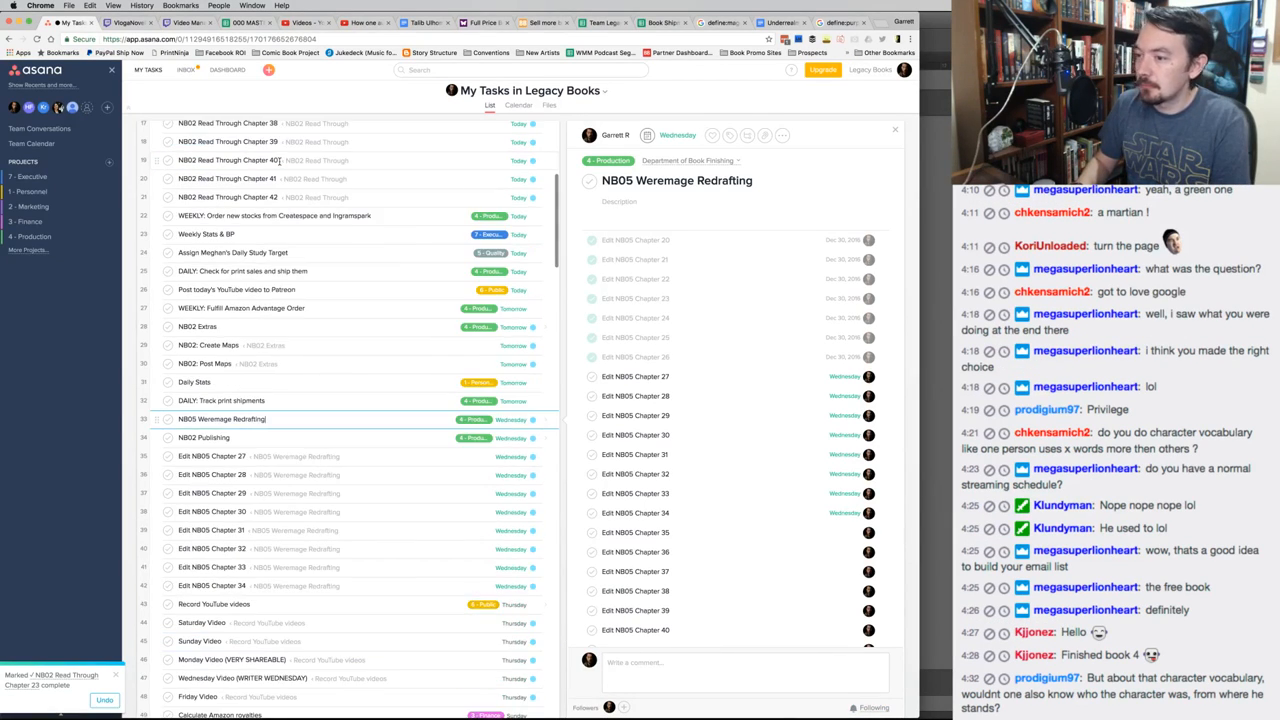
pyautogui.scroll(5, 340, 273)
pyautogui.press('super+Tab')
pyautogui.press('super+Tab')
pyautogui.click(350, 197)
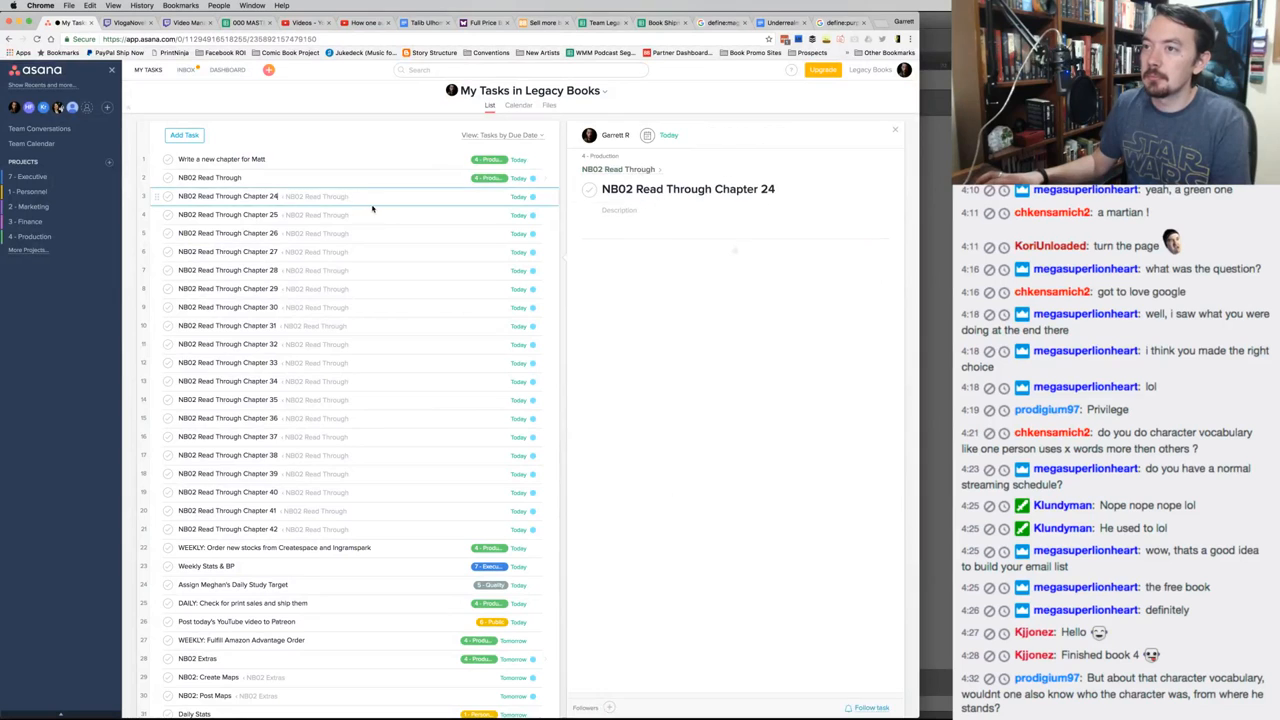
# Switch to the Mystic print interior in InDesign and advance from pages 240–241 to the spread with pages 246–247
pyautogui.press('super+Tab')
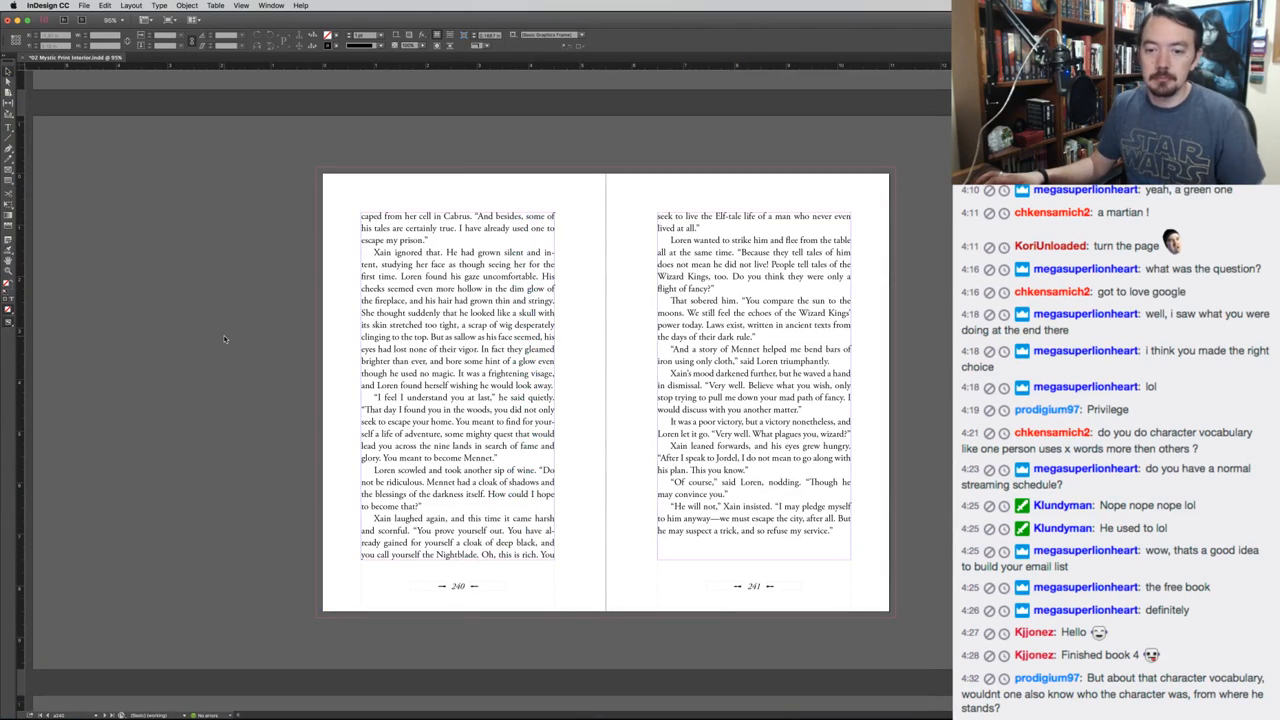
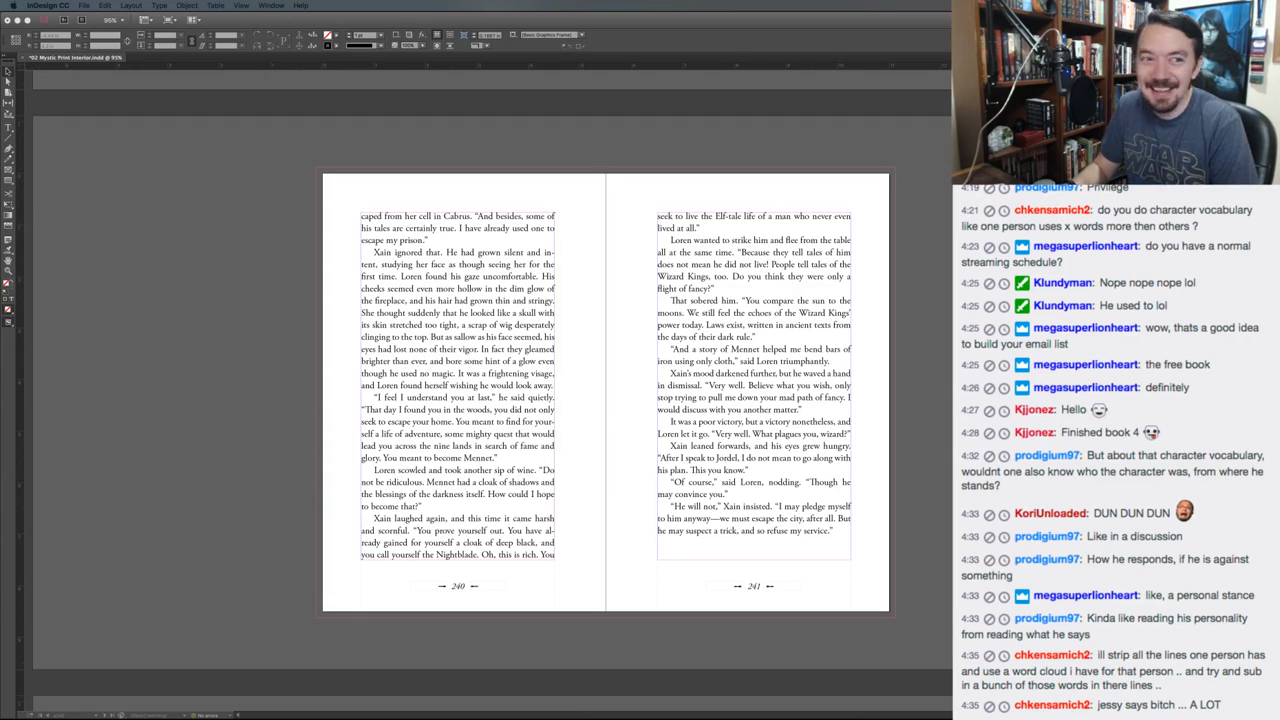
pyautogui.click(235, 364)
pyautogui.press('pagedown')
pyautogui.press('pagedown')
pyautogui.press('pagedown')
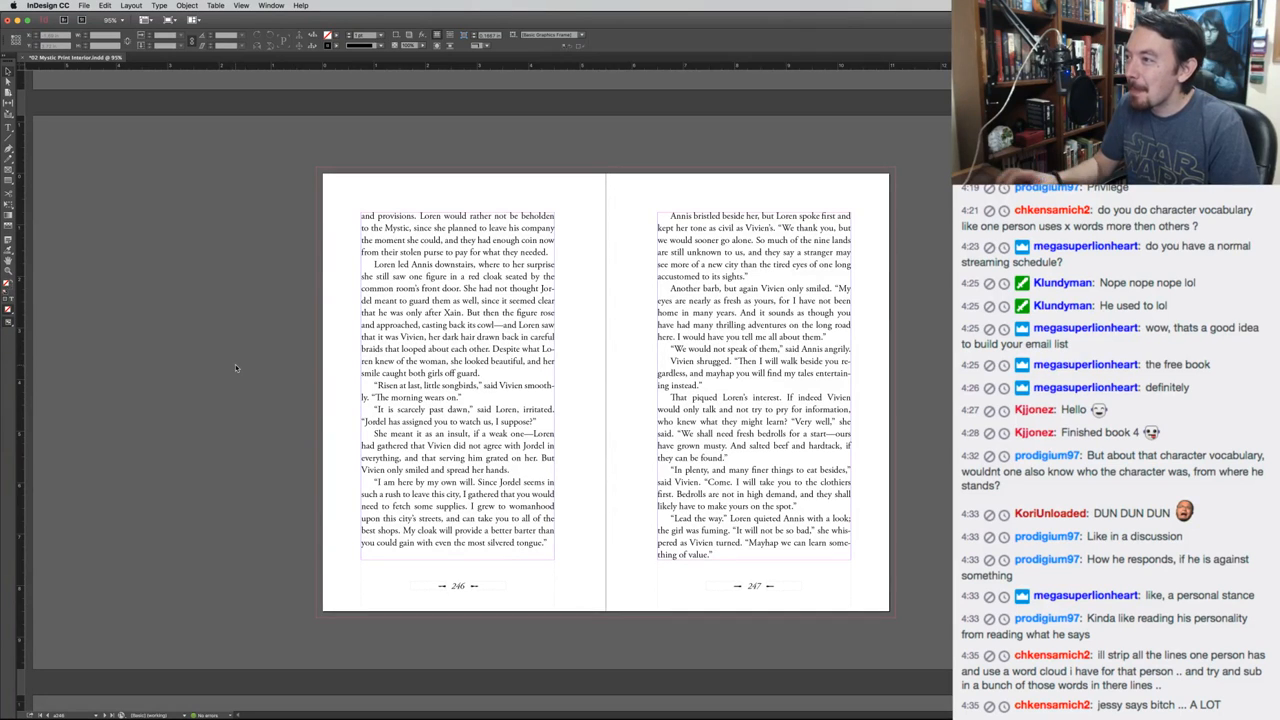
pyautogui.doubleClick(806, 268)
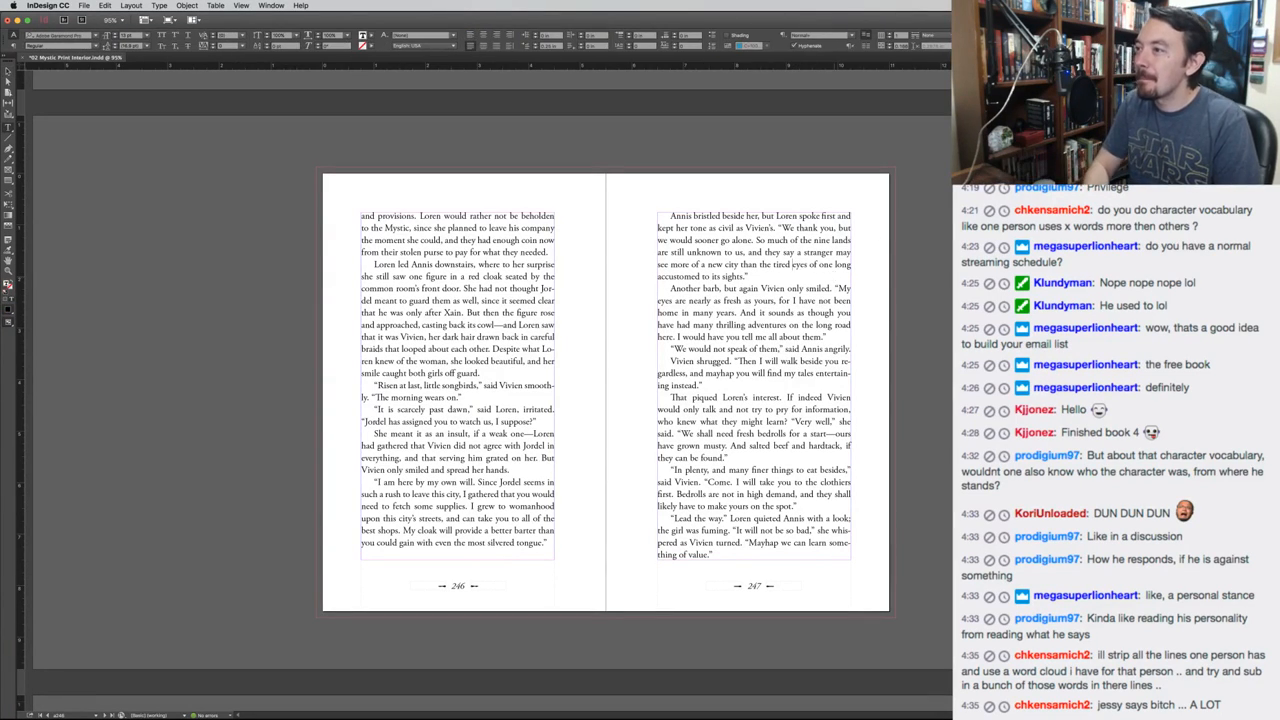
pyautogui.press('Escape')
pyautogui.click(952, 312)
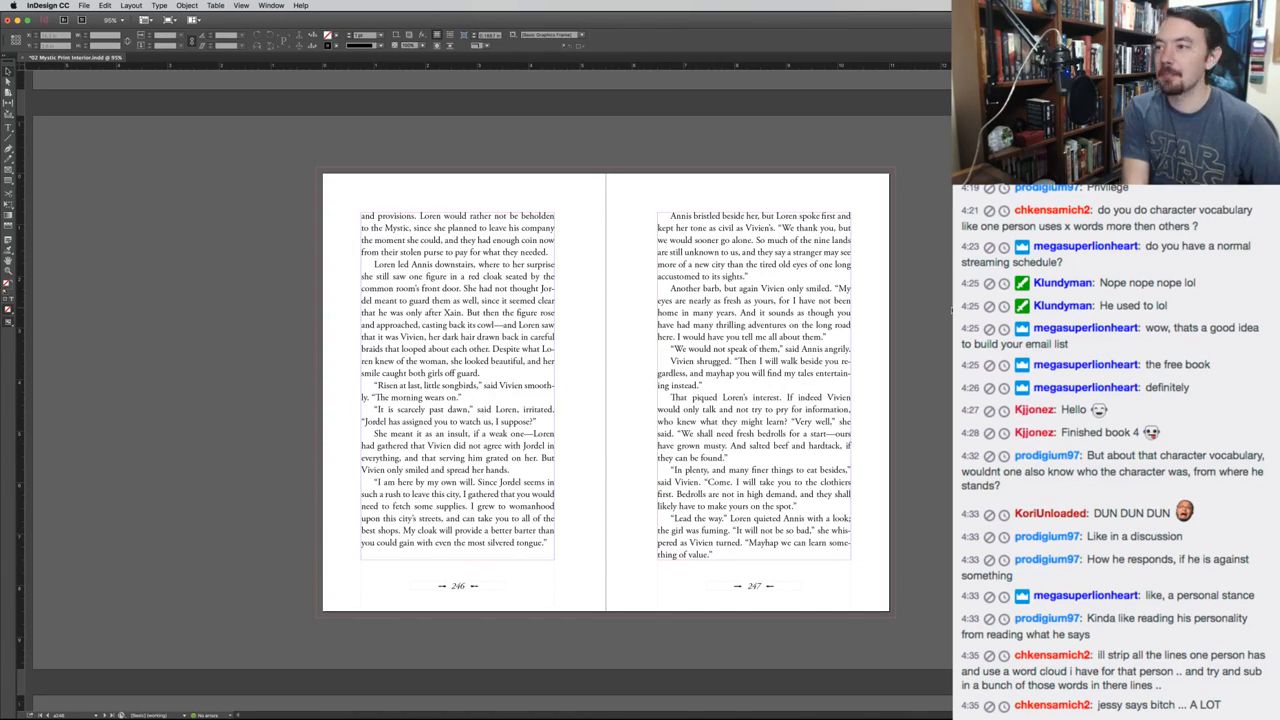
# Delete the word "many" from "home in many years" in Vivien's dialogue on page 247
pyautogui.doubleClick(716, 337)
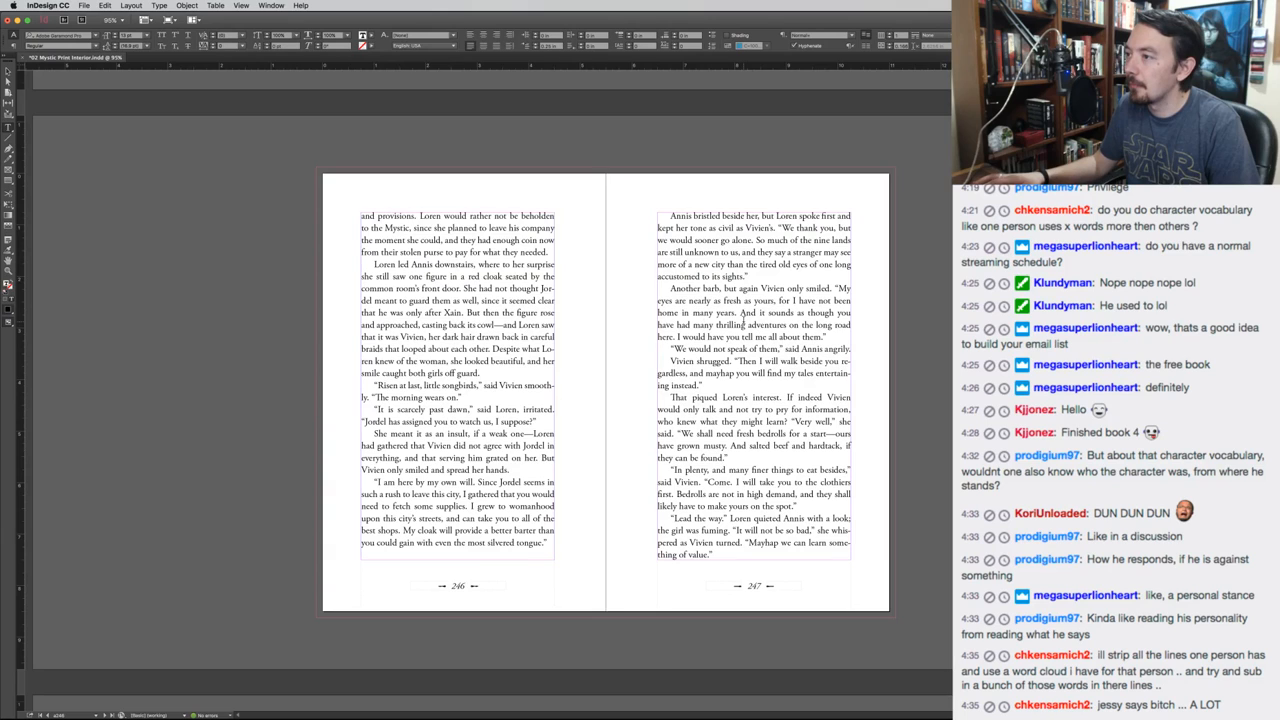
pyautogui.doubleClick(705, 313)
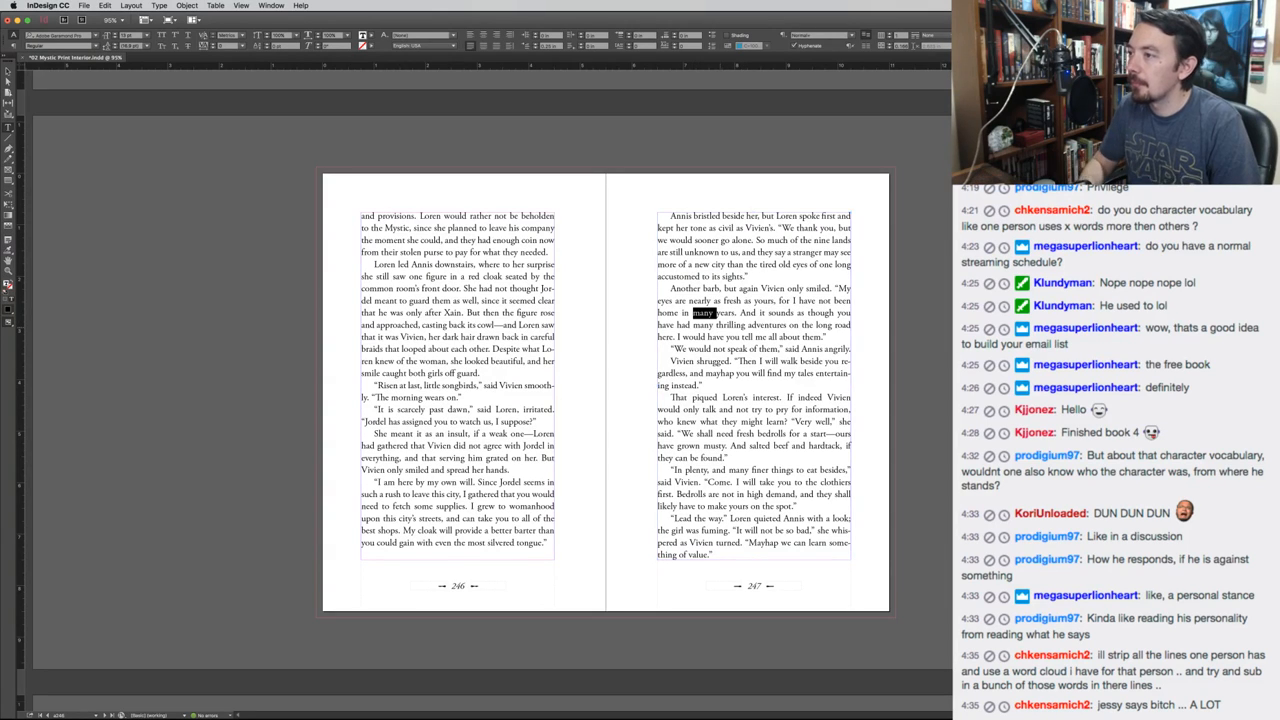
pyautogui.press('BackSpace')
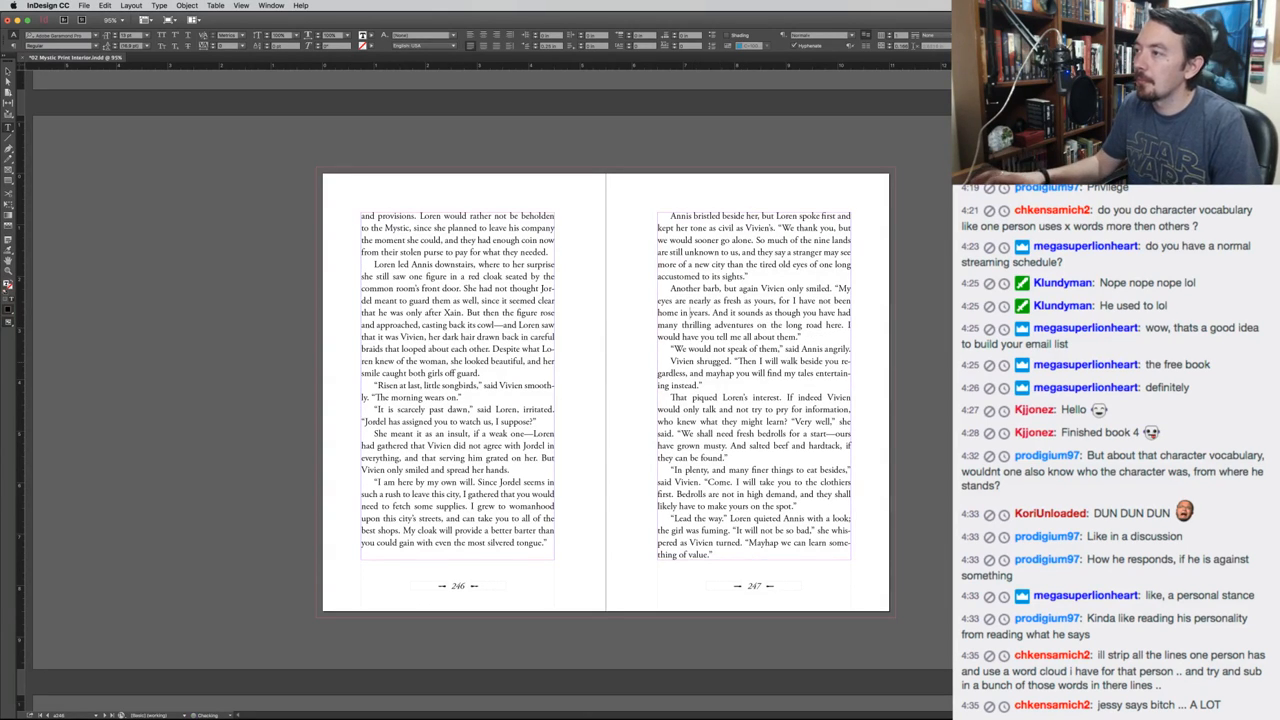
pyautogui.press('Escape')
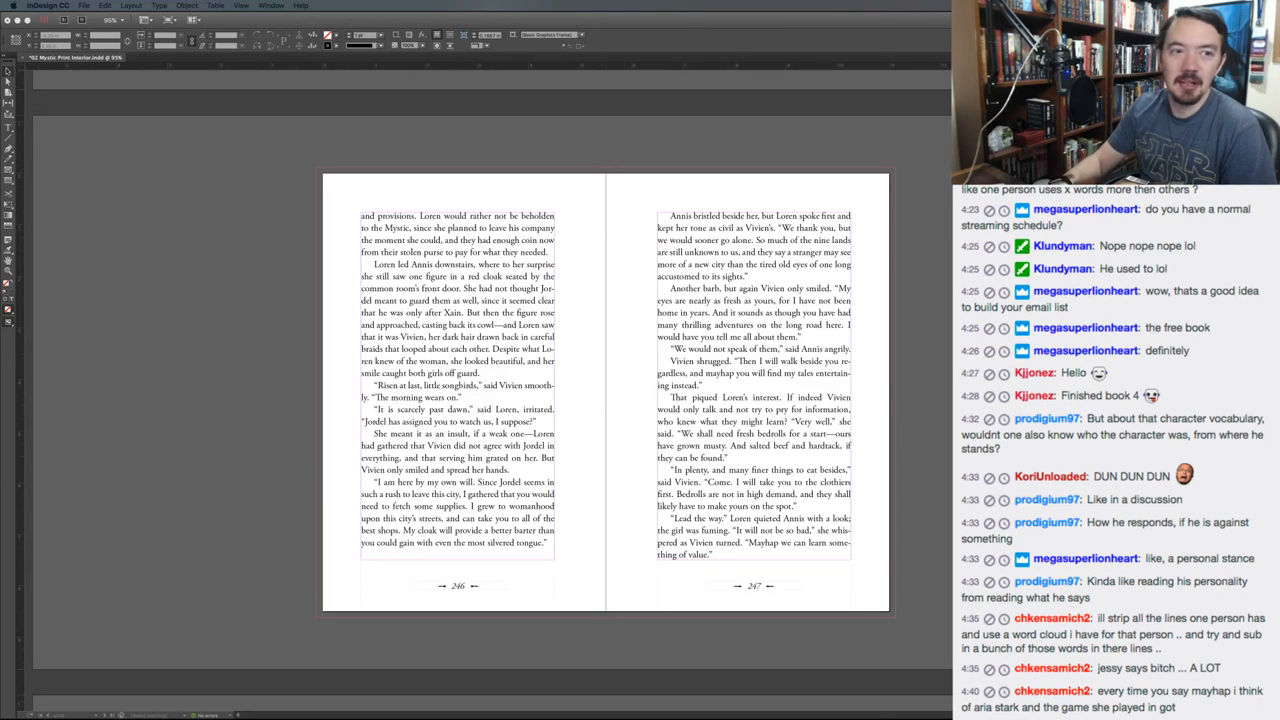
# On page 250, replace "thing" with "person" in the italic sentence beginning "Only one thing in the Birchwood"
pyautogui.click(332, 369)
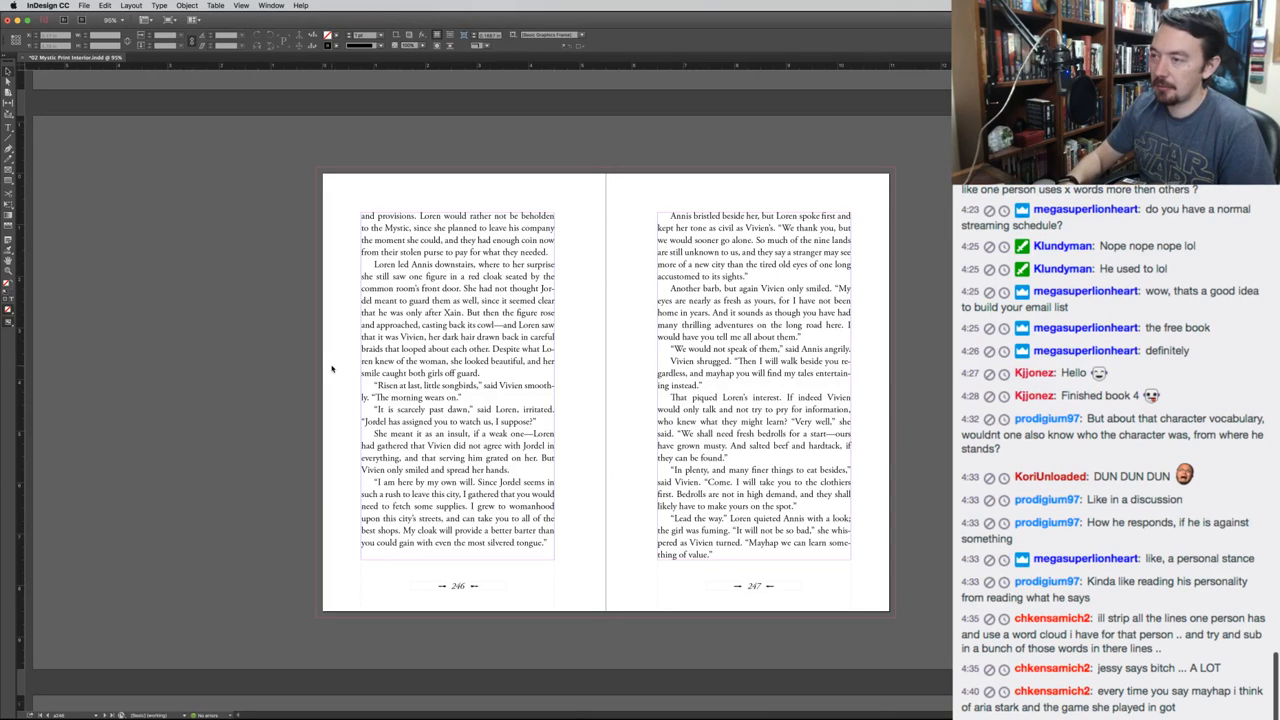
pyautogui.press('pagedown')
pyautogui.press('pagedown')
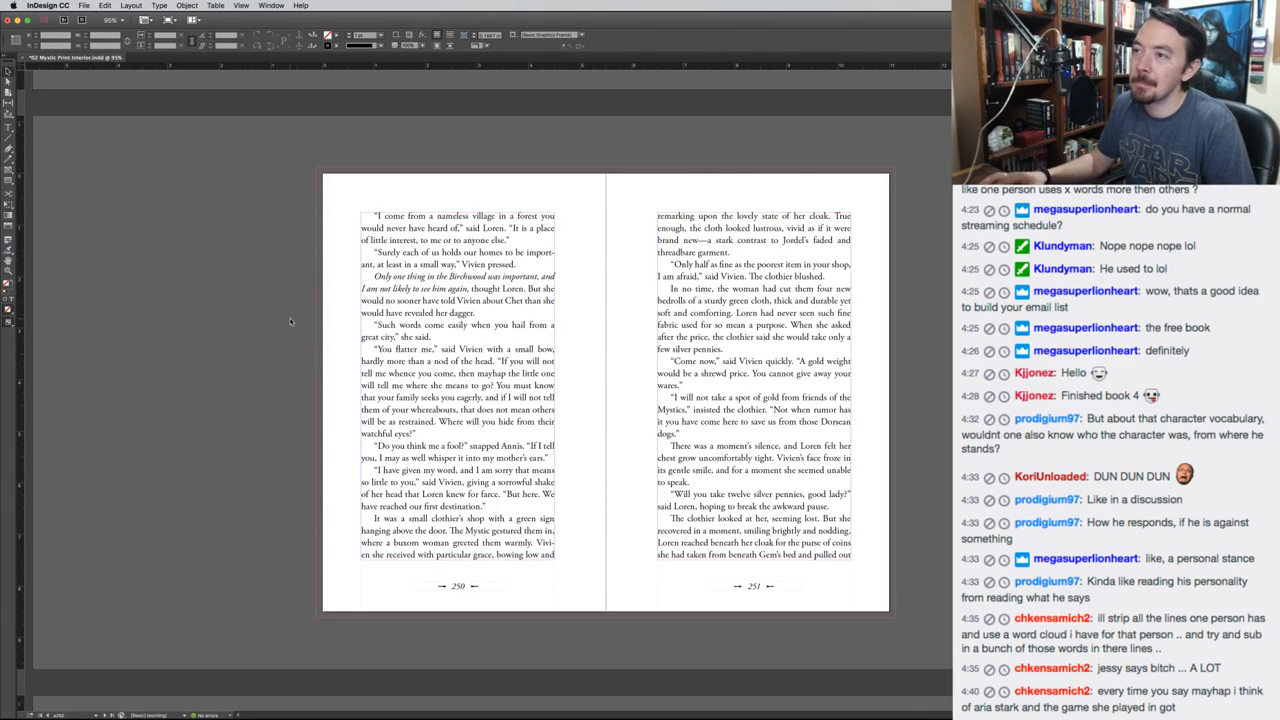
pyautogui.click(430, 283)
pyautogui.doubleClick(417, 277)
pyautogui.write('person')
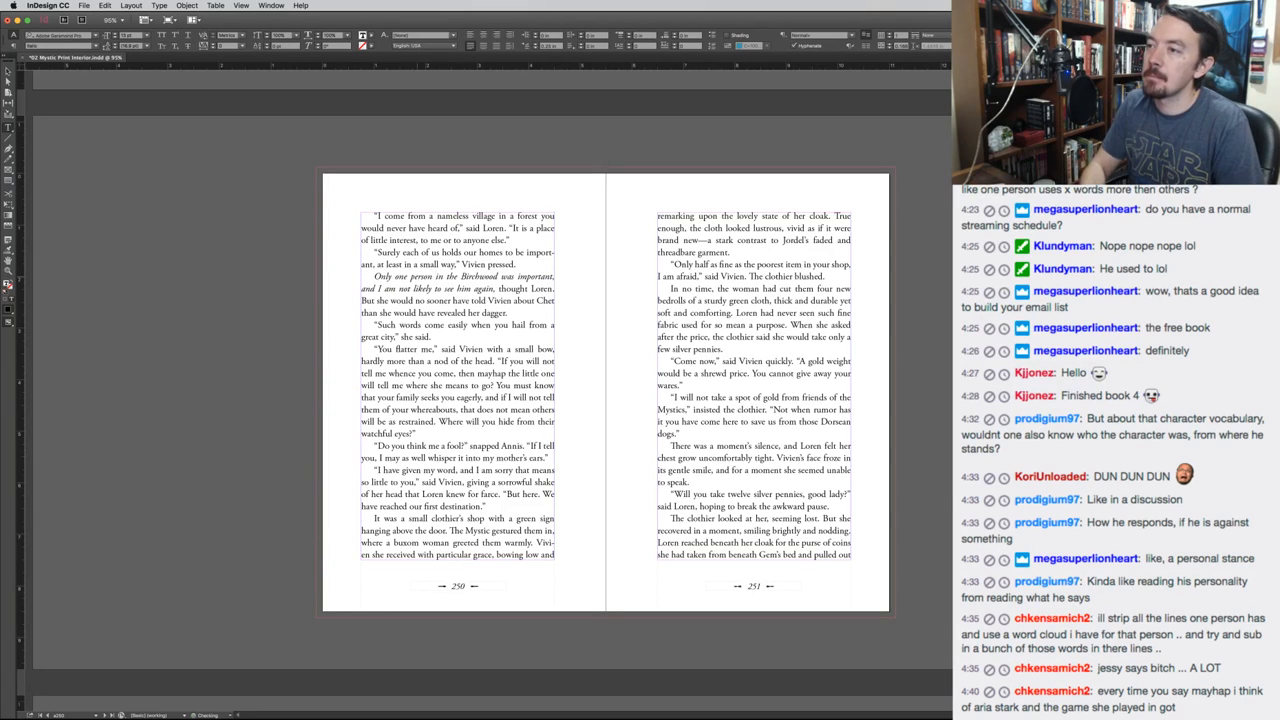
pyautogui.press('Escape')
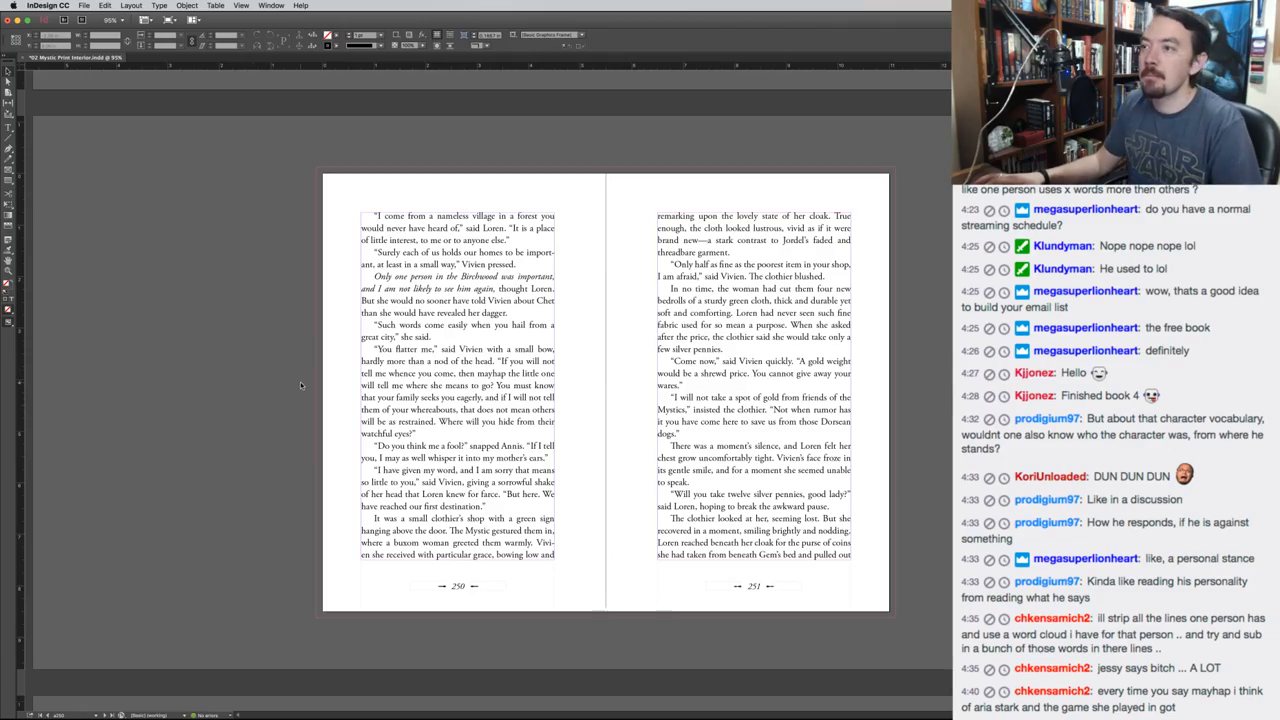
# Switch to Scrivener and replace "thing" with "person" in the manuscript sentence "Only one thing in the Birchwood was important"
pyautogui.press('super+Tab')
pyautogui.press('super+Tab')
pyautogui.press('super+Tab')
pyautogui.press('super+Tab')
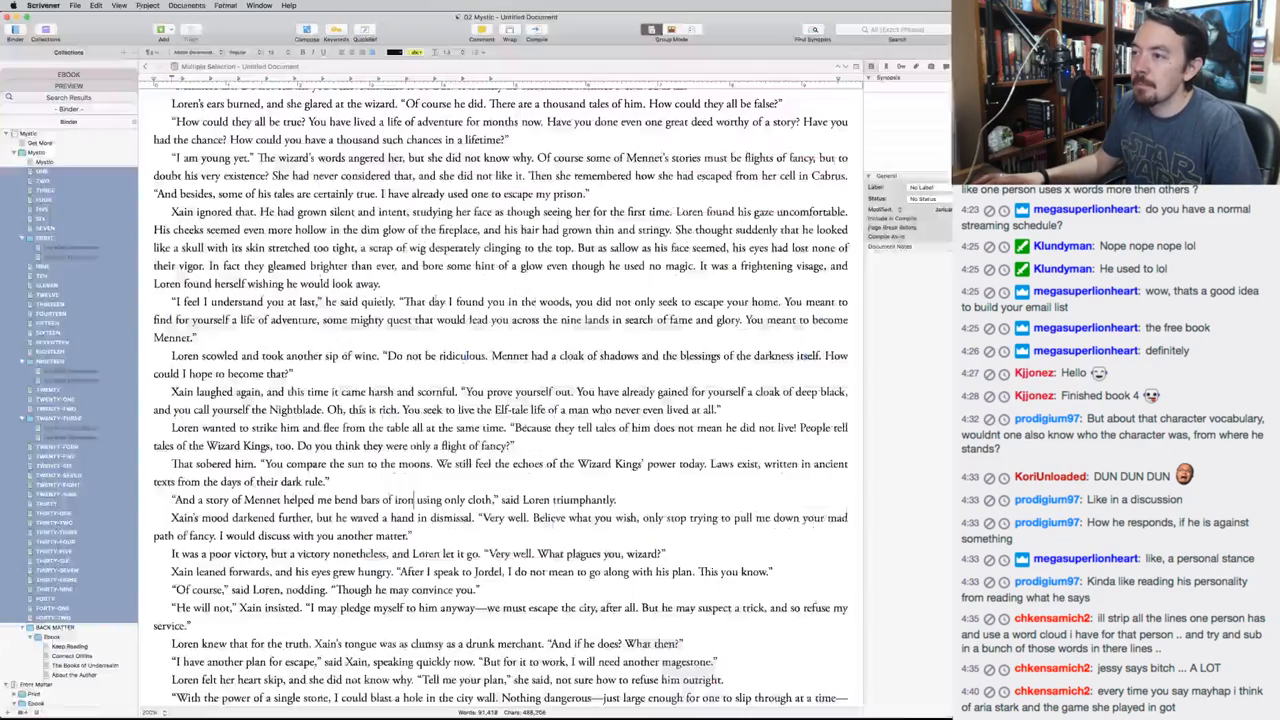
pyautogui.scroll(-10, 403, 277)
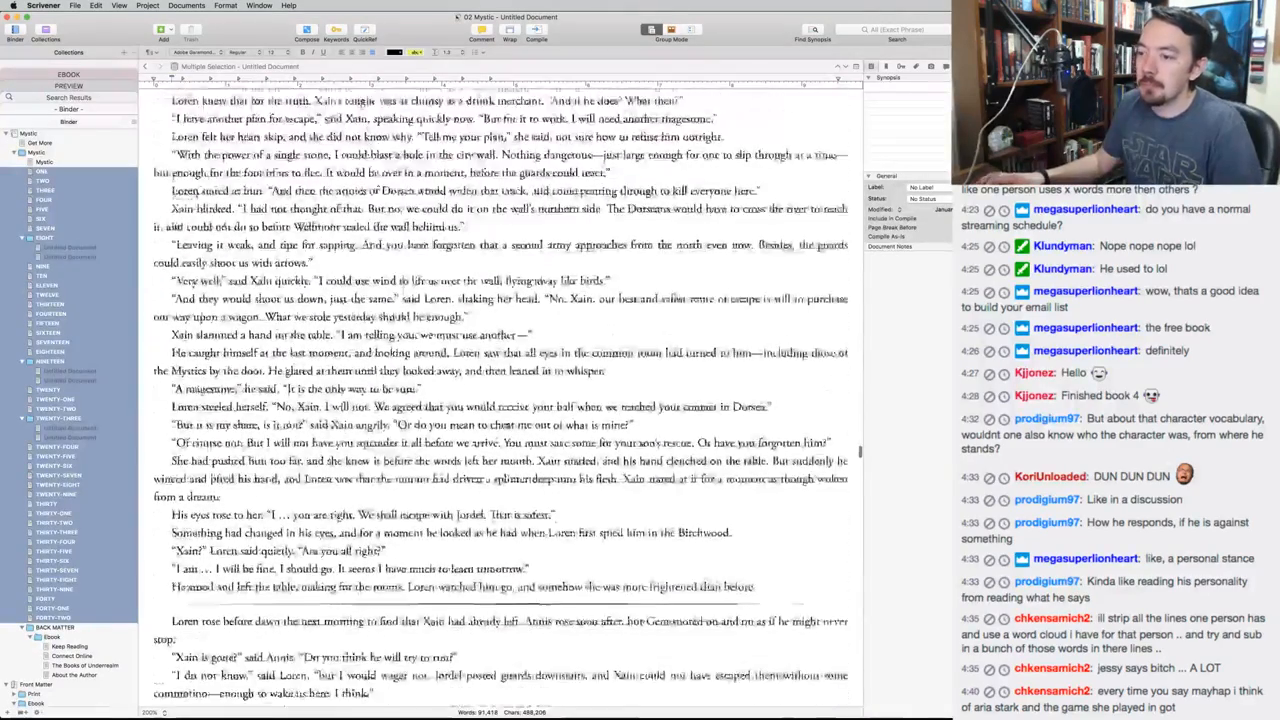
pyautogui.scroll(-15, 403, 283)
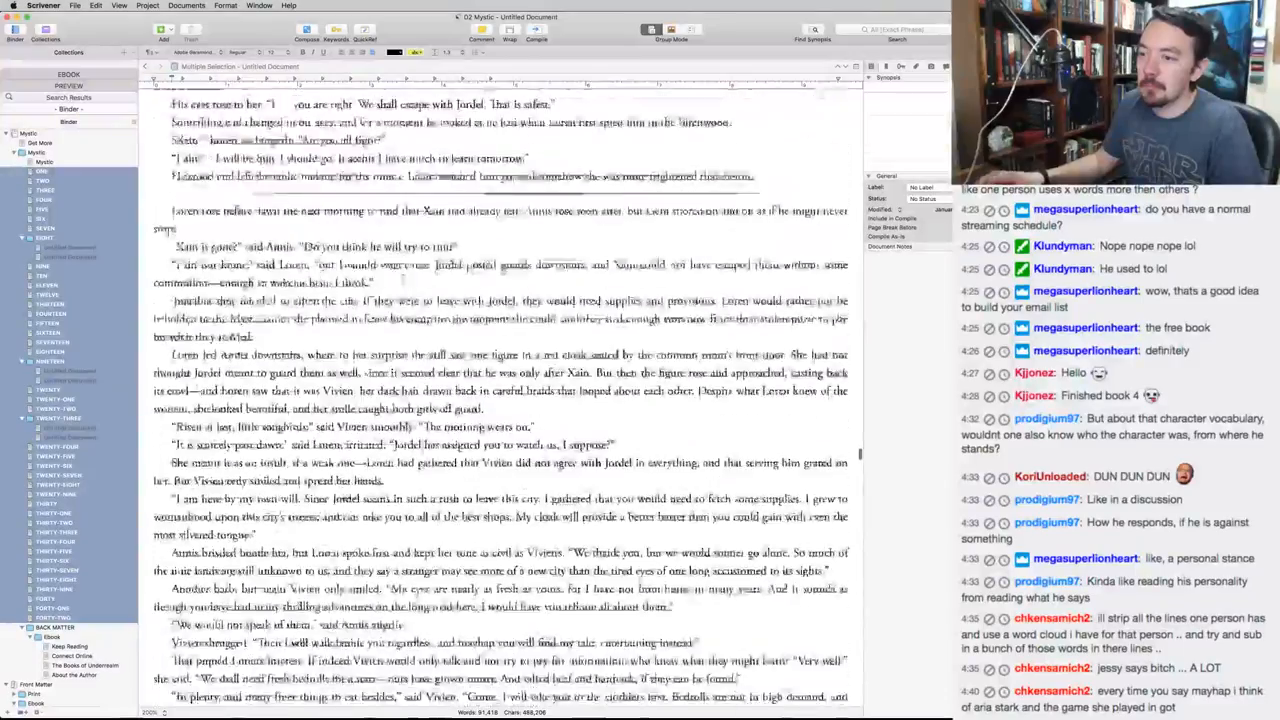
pyautogui.scroll(-8, 403, 283)
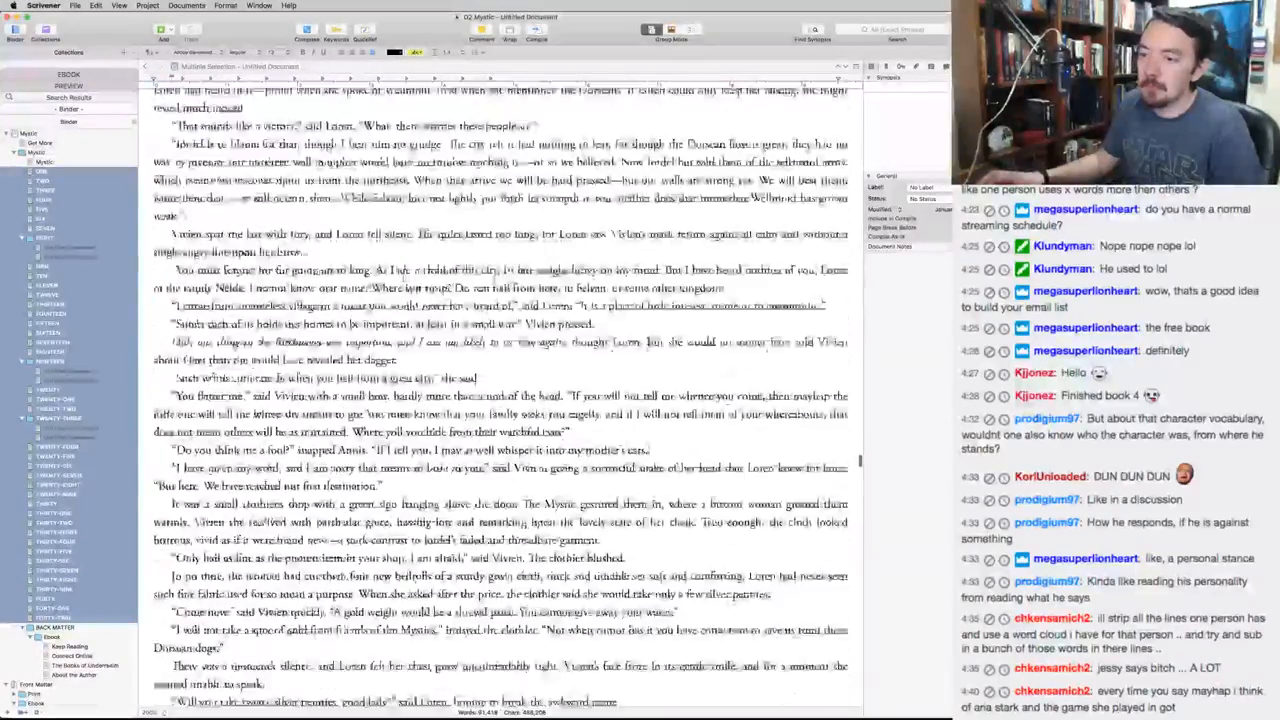
pyautogui.click(229, 306)
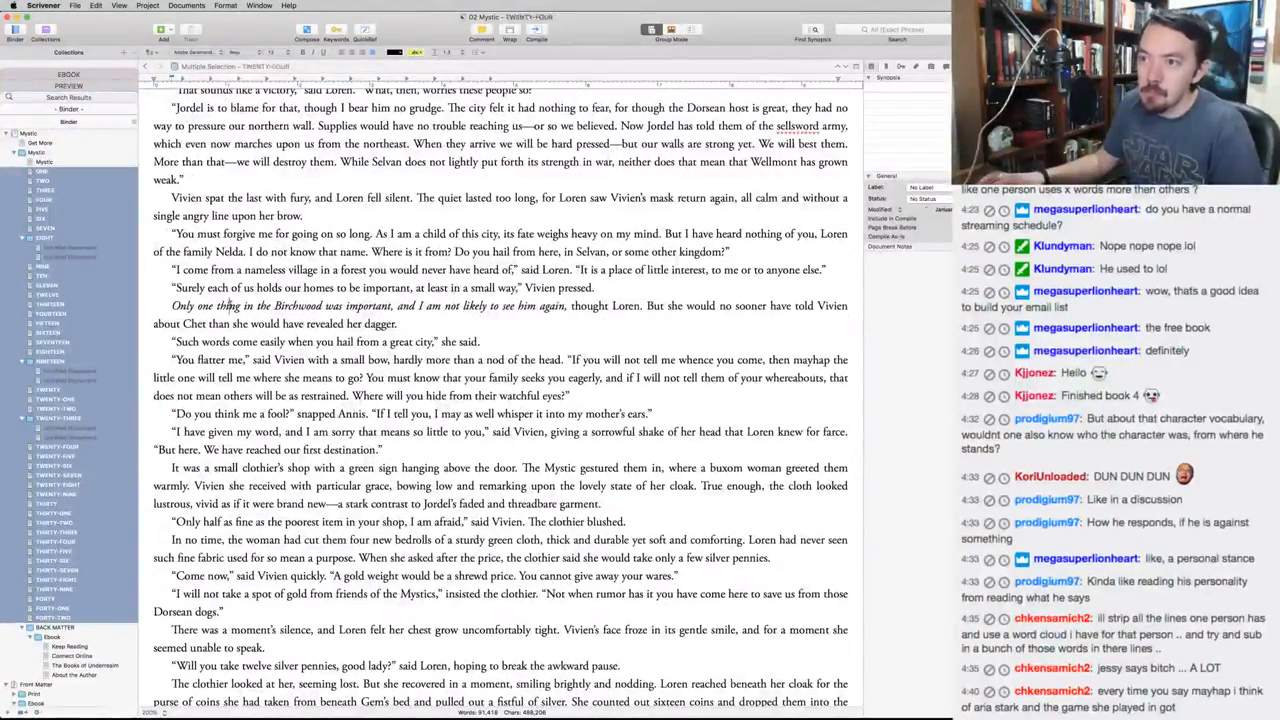
pyautogui.doubleClick(229, 306)
pyautogui.write('person')
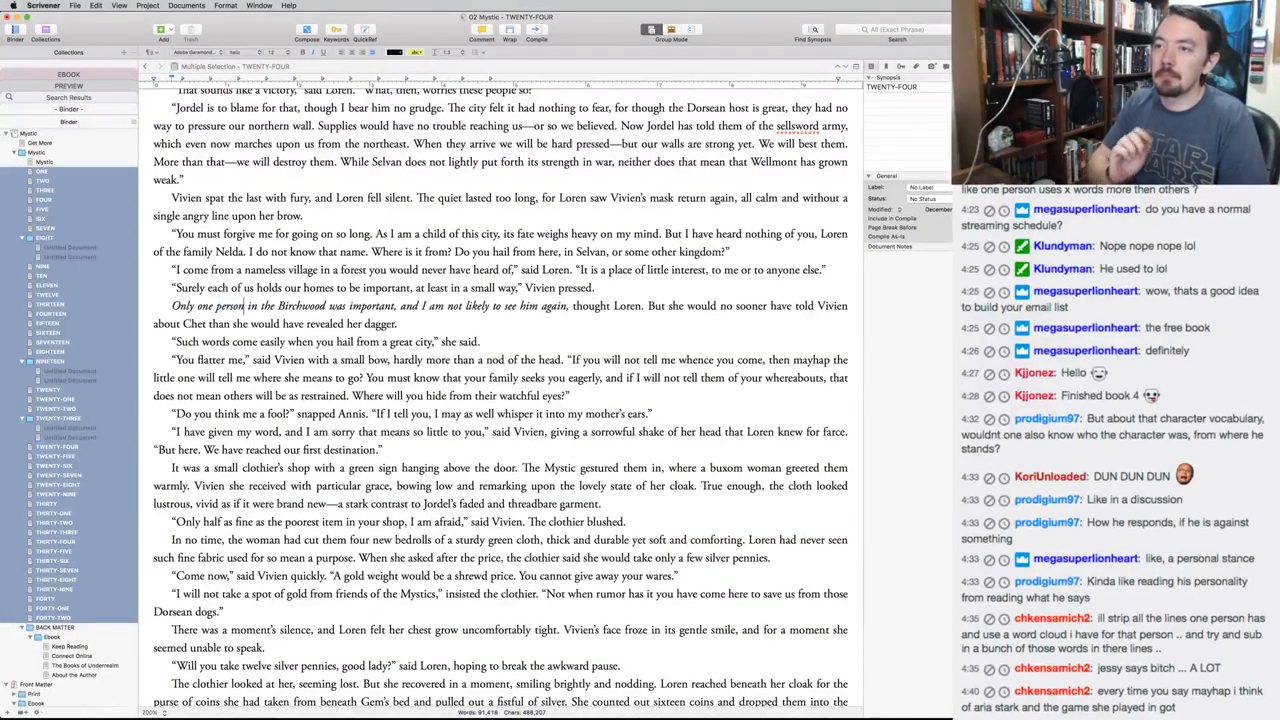
# Switch back to InDesign and, on page 252, replace "so far as I had seen" after "his magic" with "that I had observed"
pyautogui.press('super+Tab')
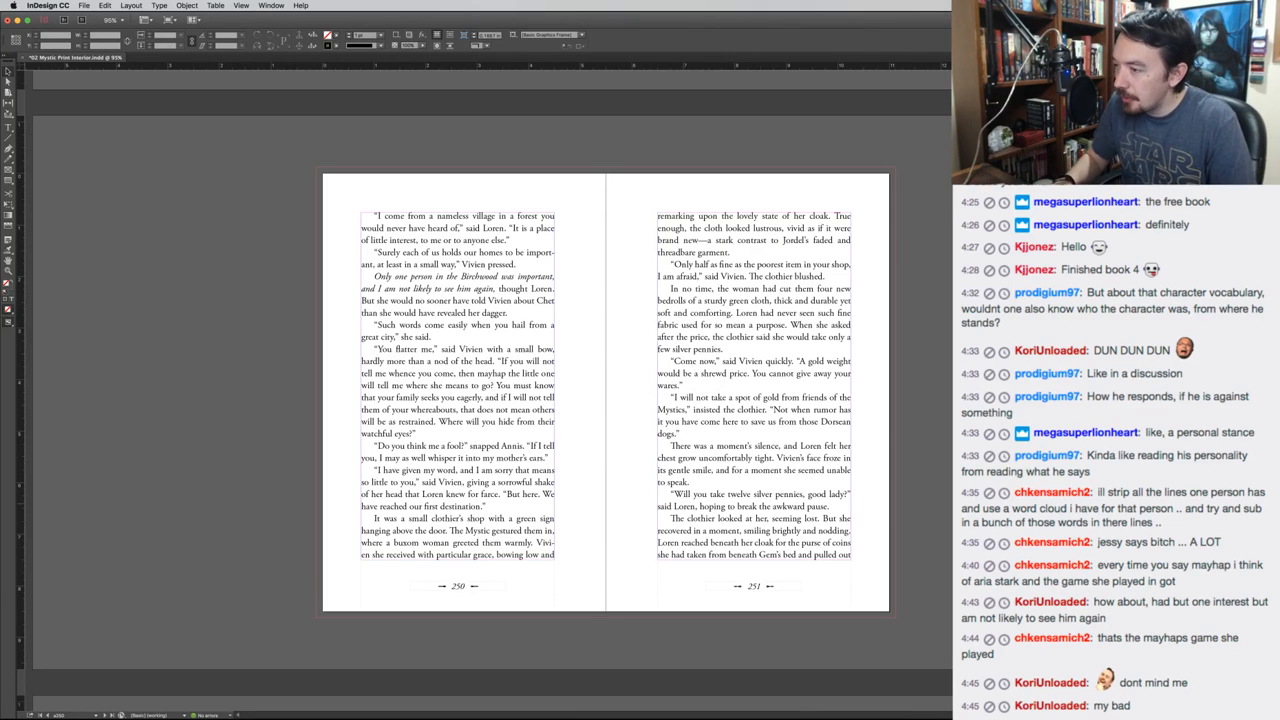
pyautogui.press('pagedown')
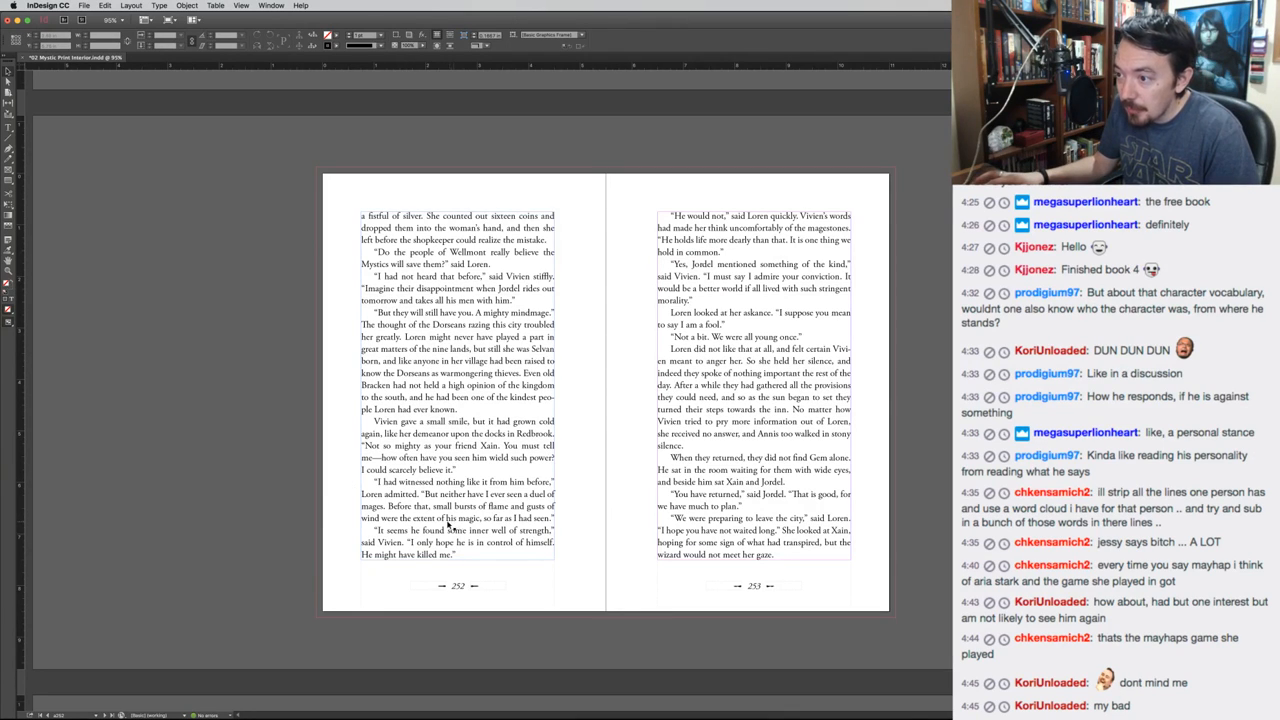
pyautogui.doubleClick(477, 519)
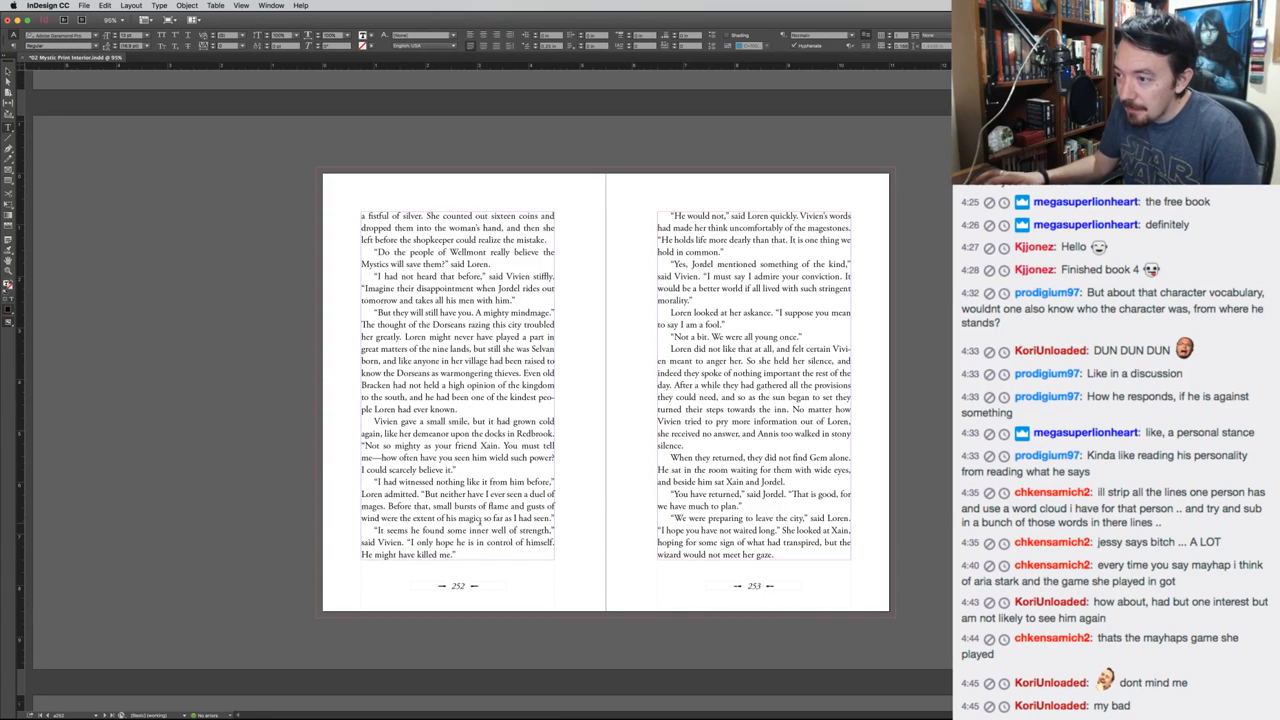
pyautogui.moveTo(481, 520); pyautogui.dragTo(549, 519)
pyautogui.write('that I had observed')
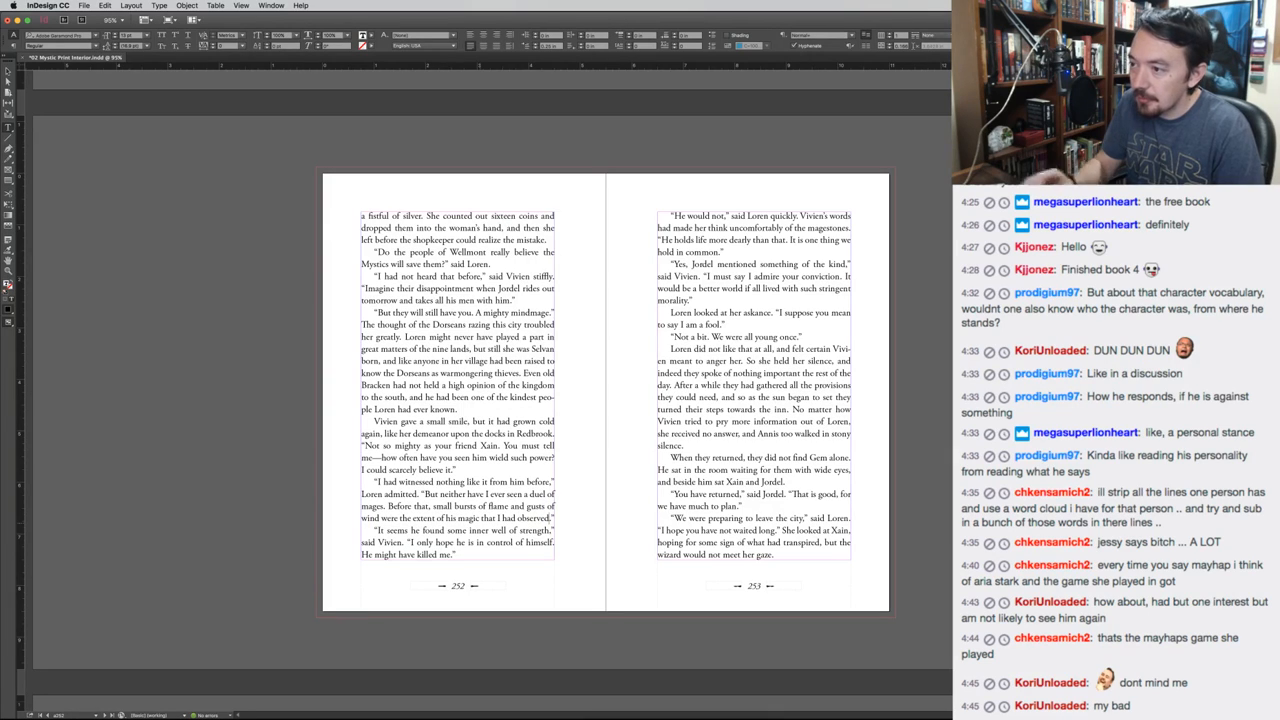
pyautogui.click(250, 502)
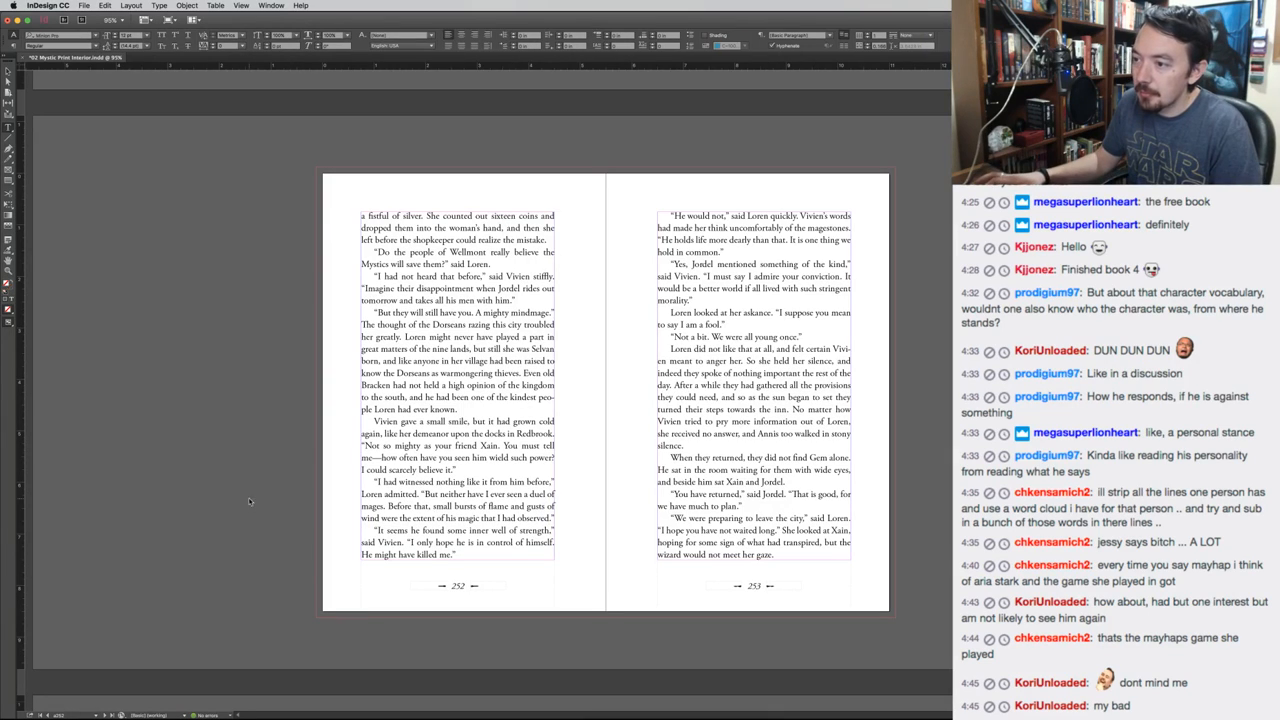
# Shorten the phrase on page 252 to "the extent of what I had observed" by replacing "his magic that" with "what"
pyautogui.click(445, 518)
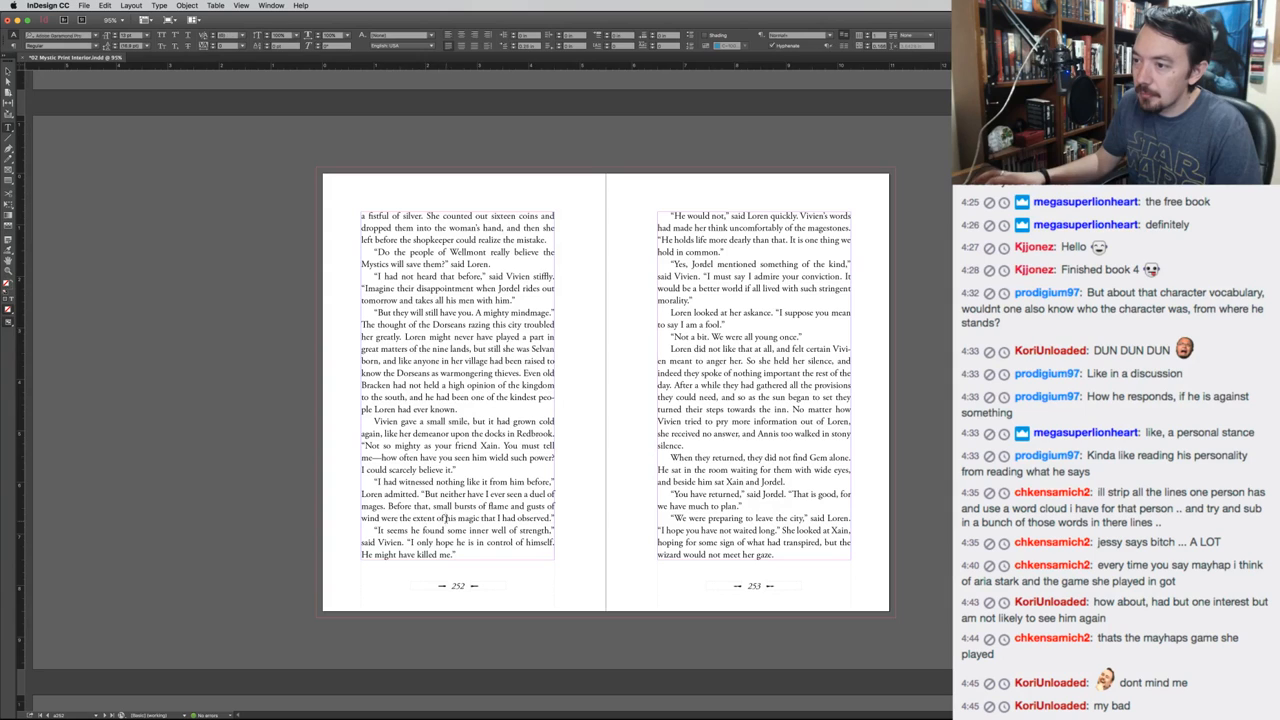
pyautogui.moveTo(445, 518); pyautogui.dragTo(497, 518)
pyautogui.write('what')
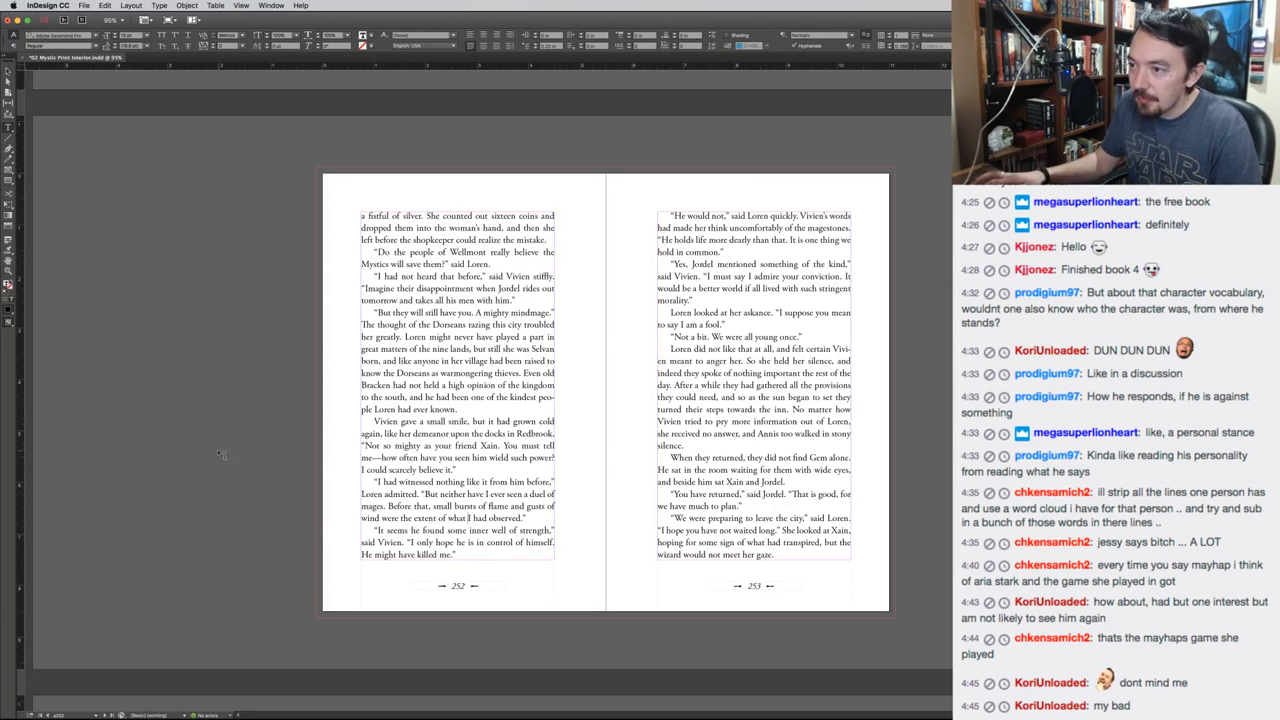
pyautogui.press('Escape')
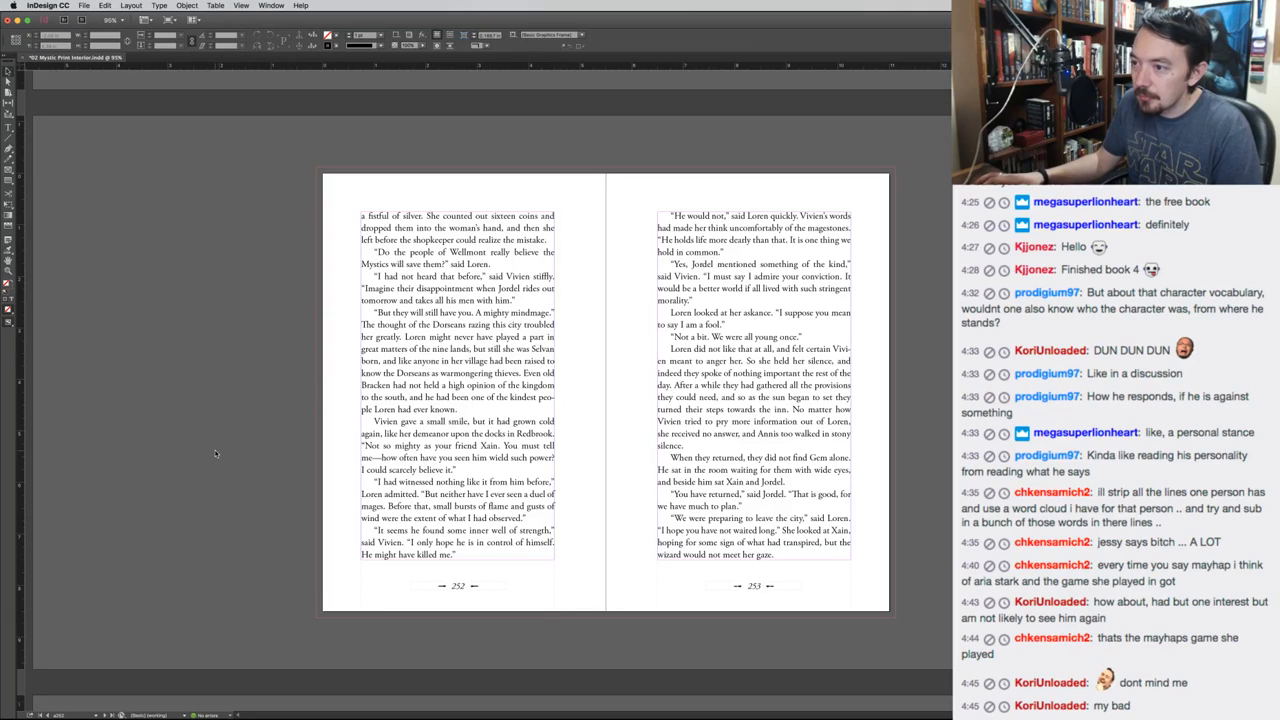
# Switch to Scrivener and replace "his magic, so far as I had seen" with "what I had observed" in Loren's dialogue
pyautogui.press('super+Tab')
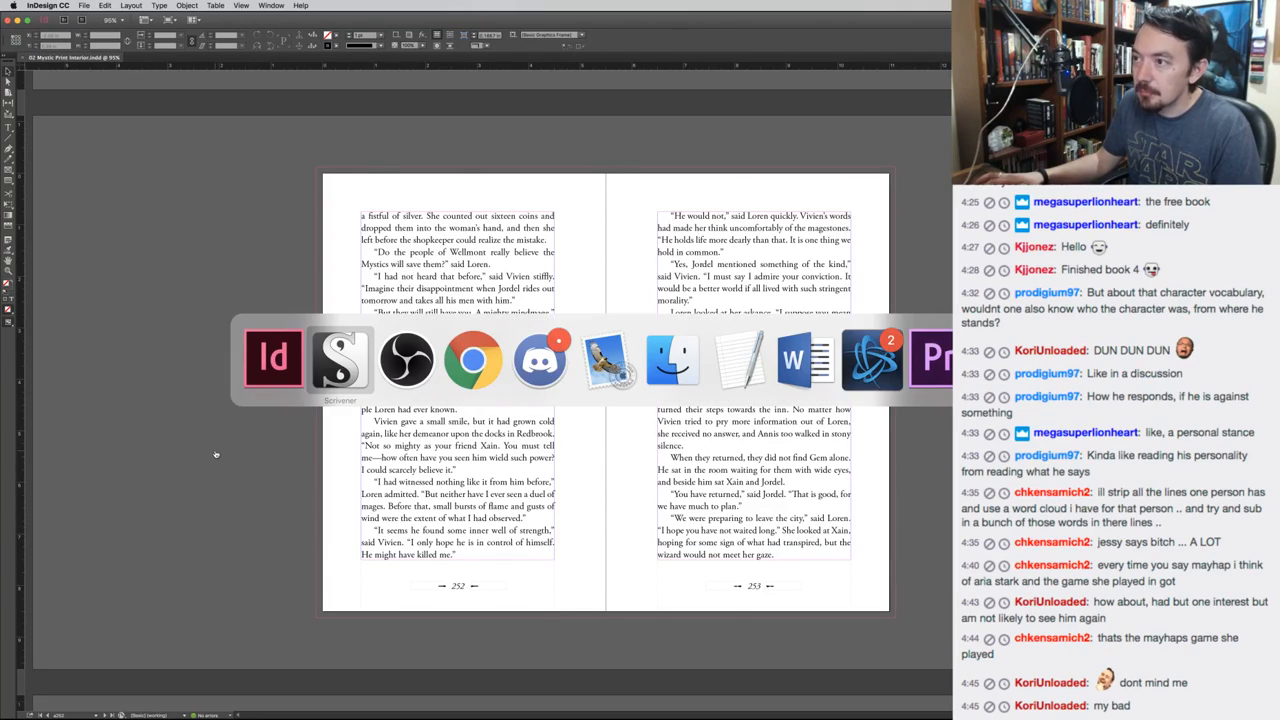
pyautogui.scroll(-2, 356, 372)
pyautogui.scroll(-10, 356, 372)
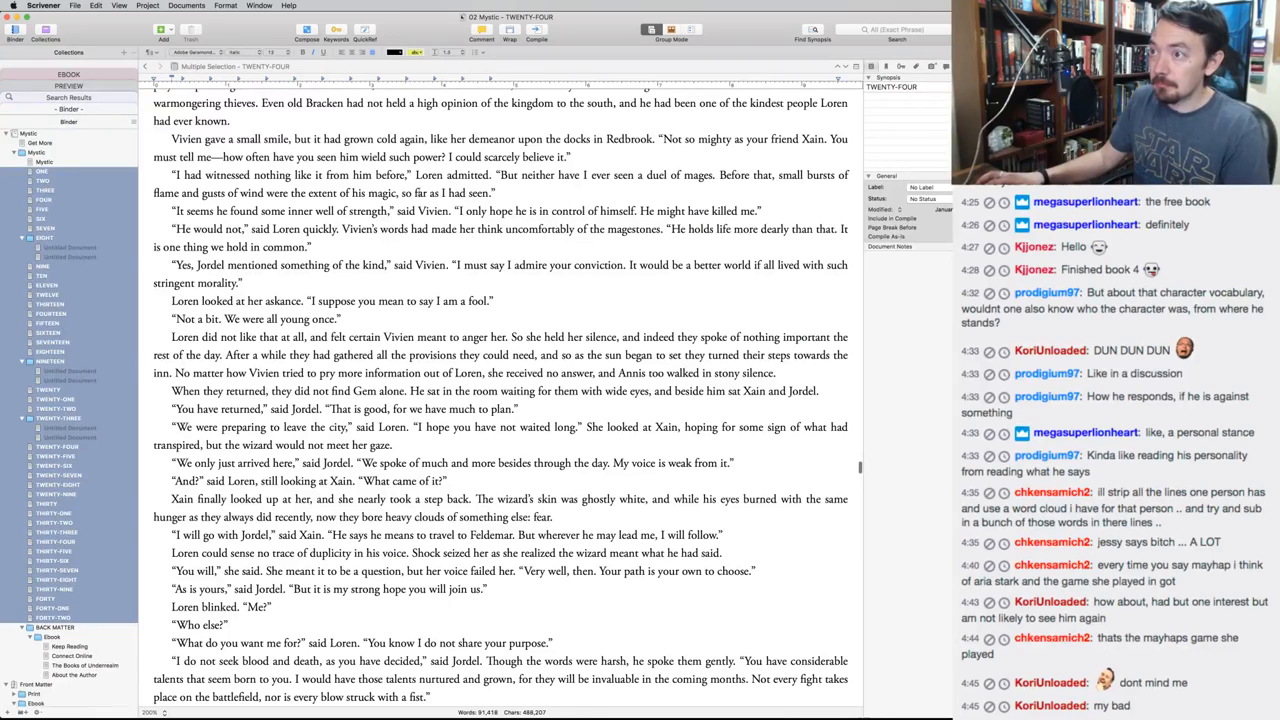
pyautogui.moveTo(351, 192); pyautogui.dragTo(488, 192)
pyautogui.write('what I had observed')
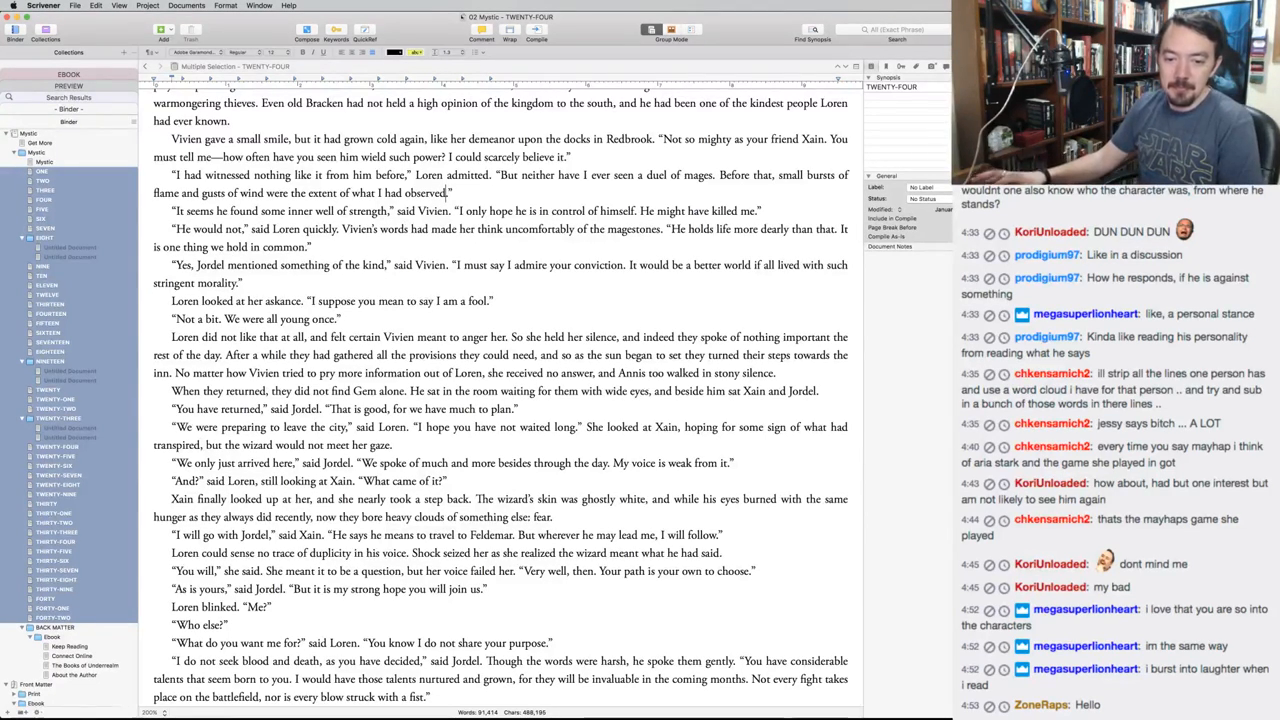
# Switch back to InDesign and, on page 259, replace "many" with "raging" in "the light of many fires"
pyautogui.press('super+Tab')
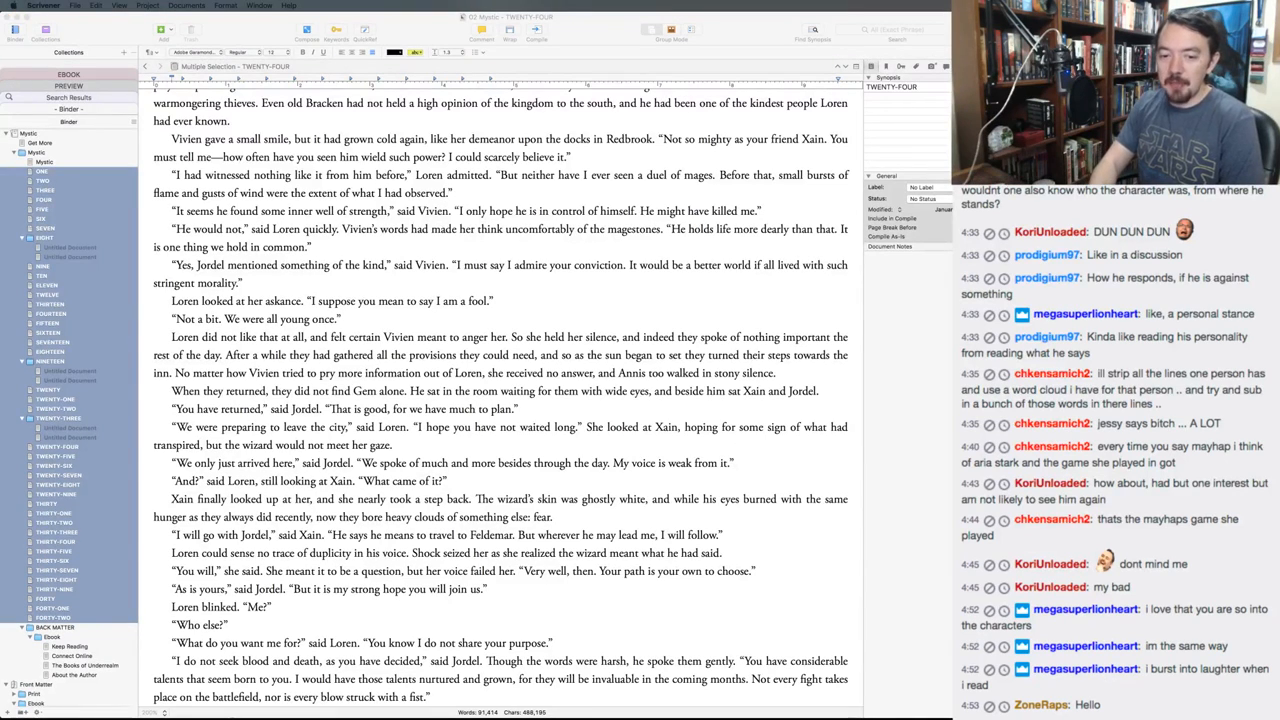
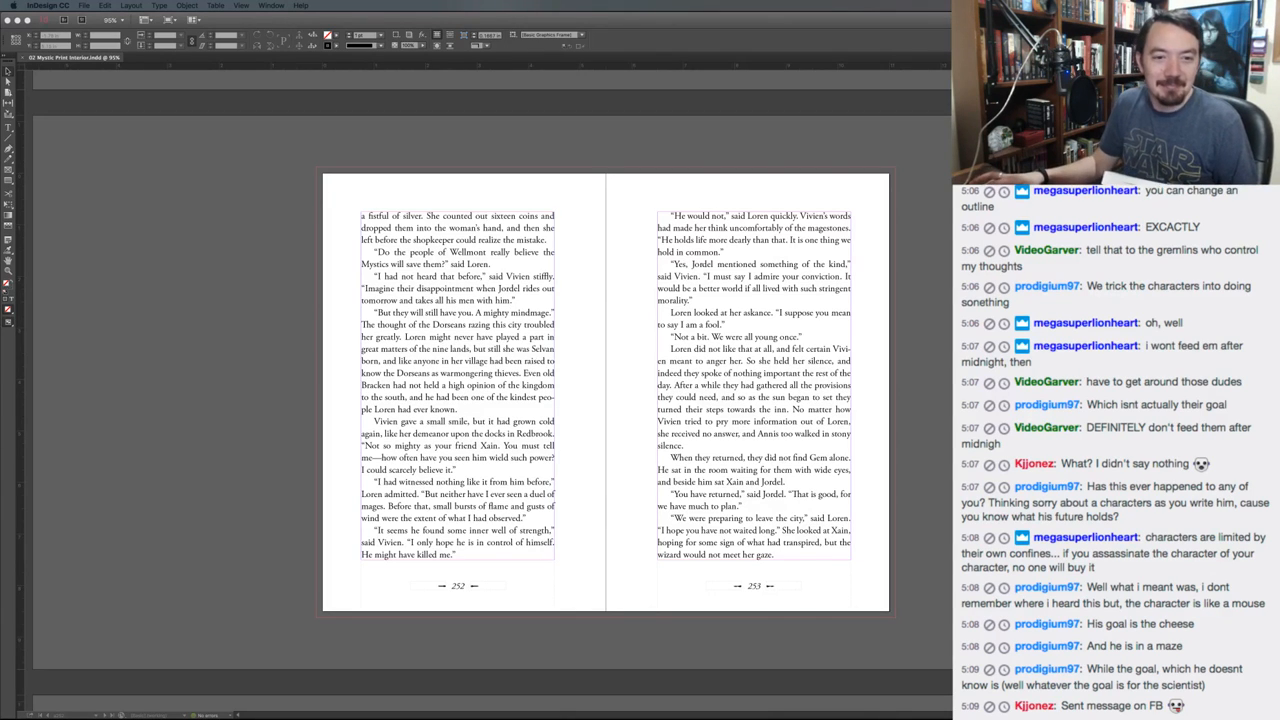
pyautogui.click(250, 468)
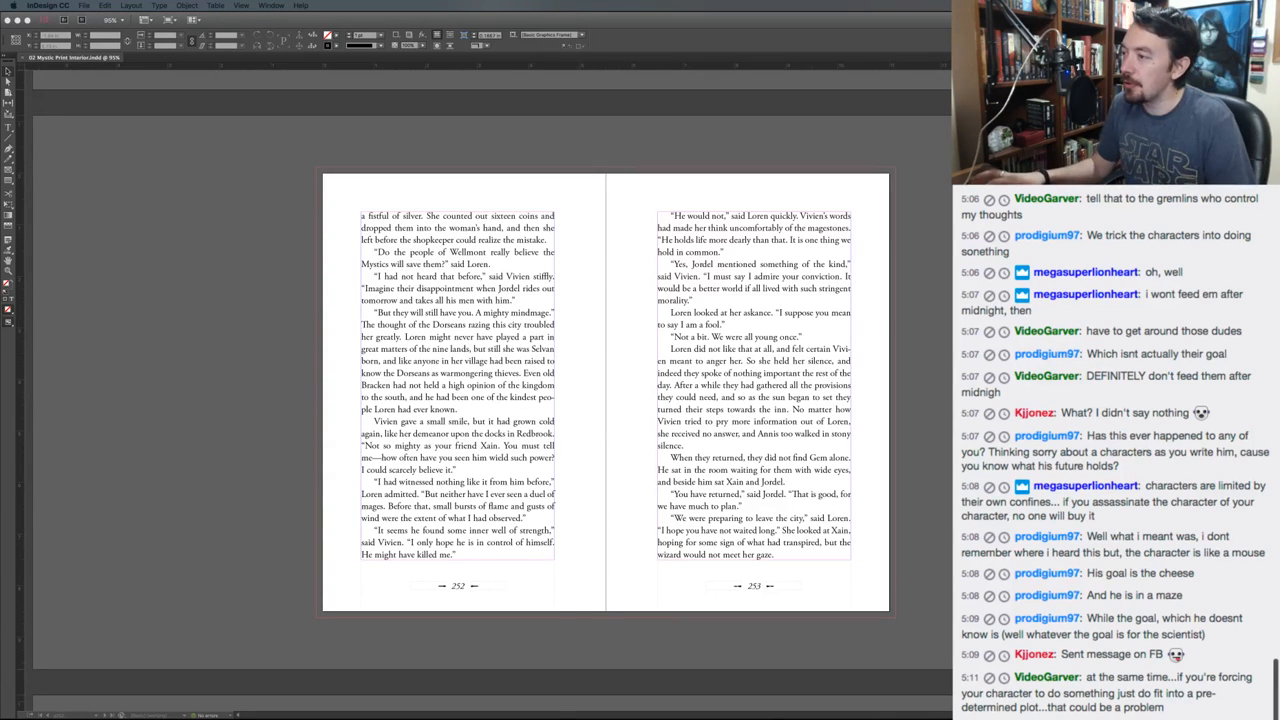
pyautogui.press('pagedown')
pyautogui.press('pagedown')
pyautogui.press('pagedown')
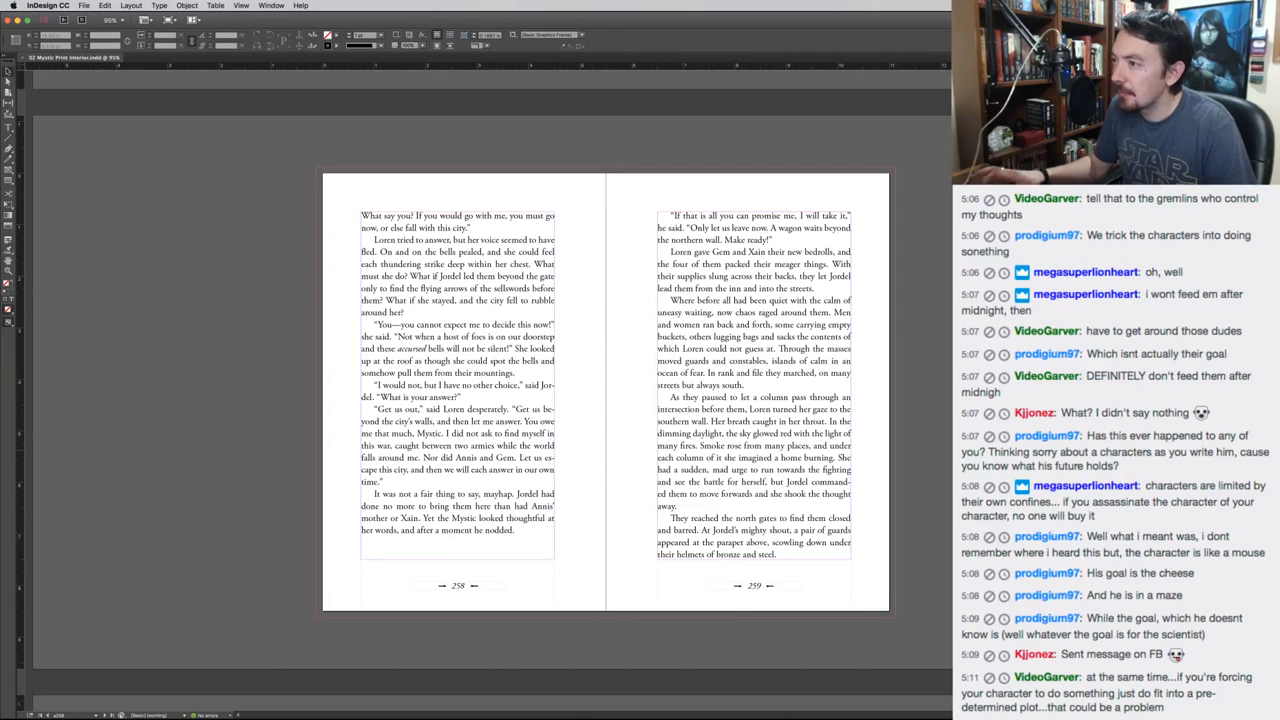
pyautogui.doubleClick(781, 446)
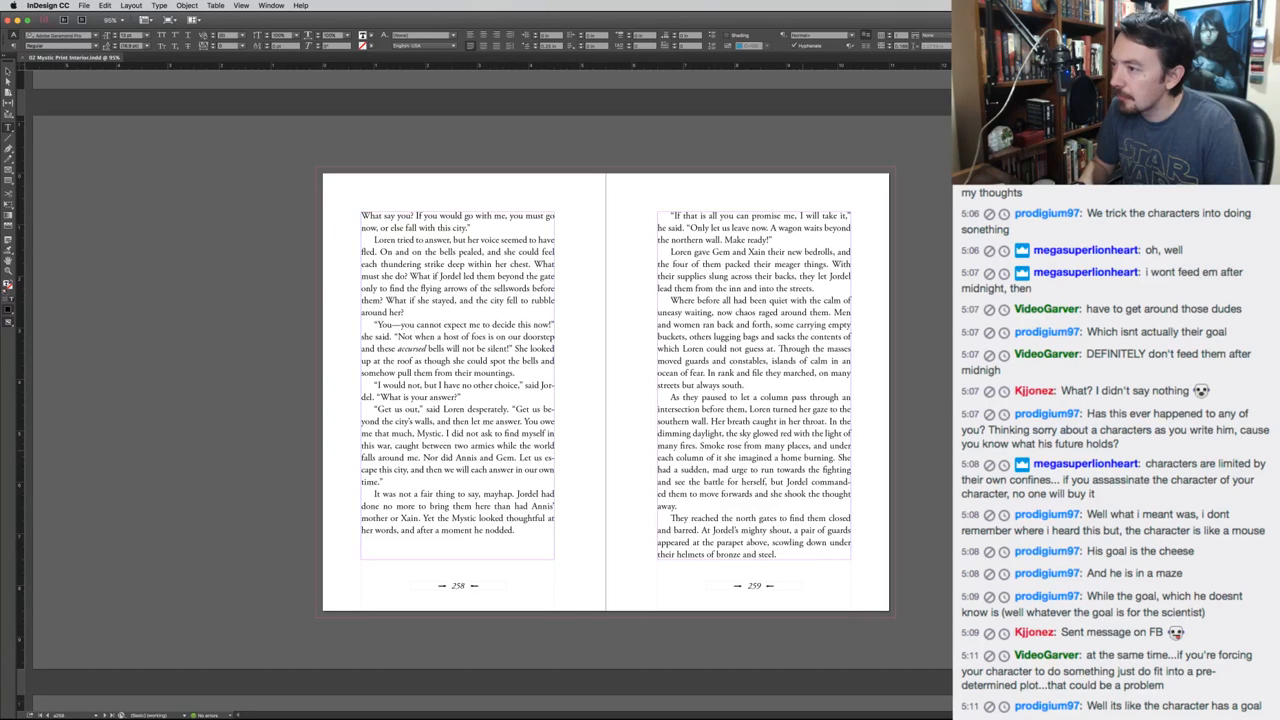
pyautogui.doubleClick(667, 446)
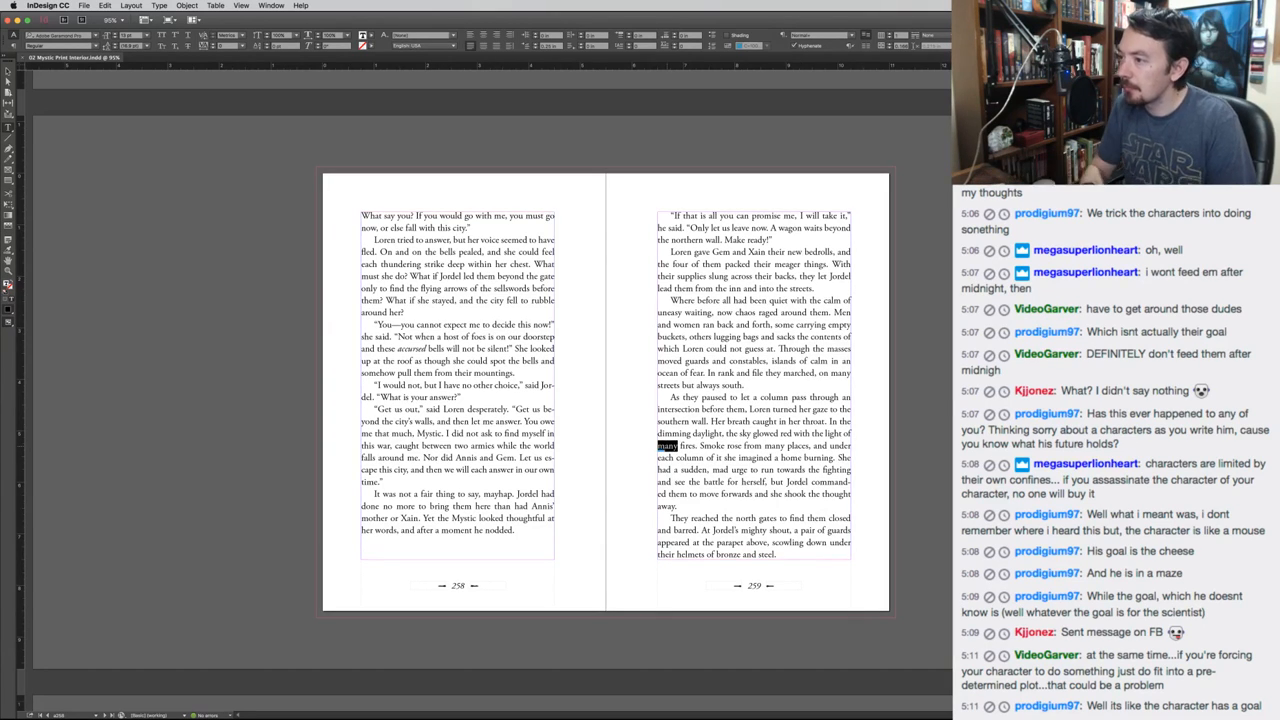
pyautogui.write('raging')
# Switch to Scrivener and replace "many" with "raging" in "the light of many fires" in chapter TWENTY-FIVE
pyautogui.press('super+Tab')
pyautogui.press('super+Tab')
pyautogui.press('super+Tab')
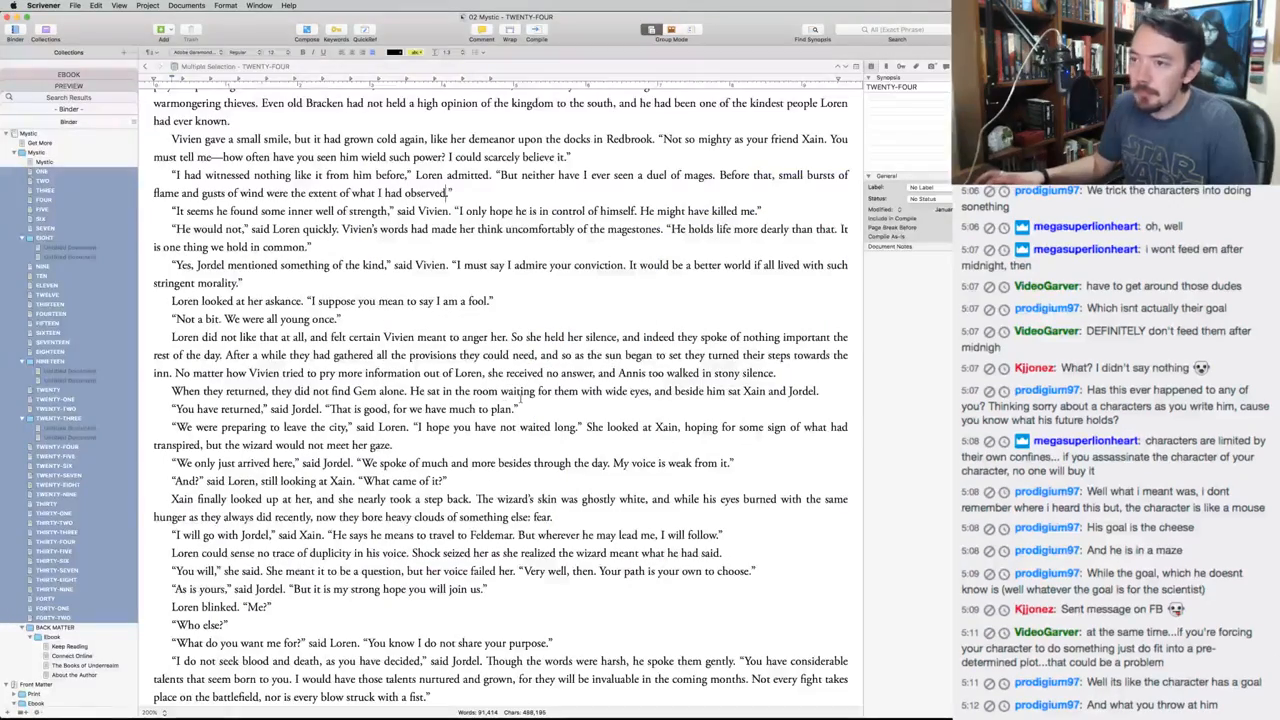
pyautogui.scroll(-15, 407, 390)
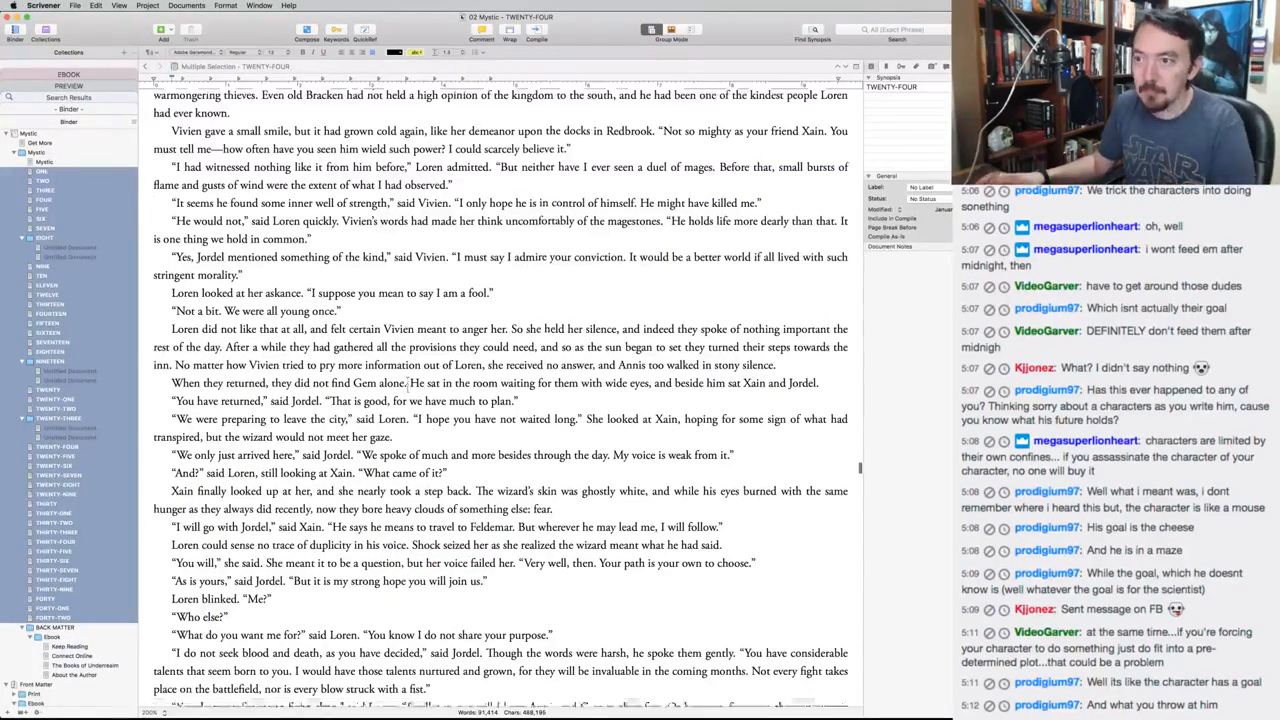
pyautogui.scroll(-15, 407, 390)
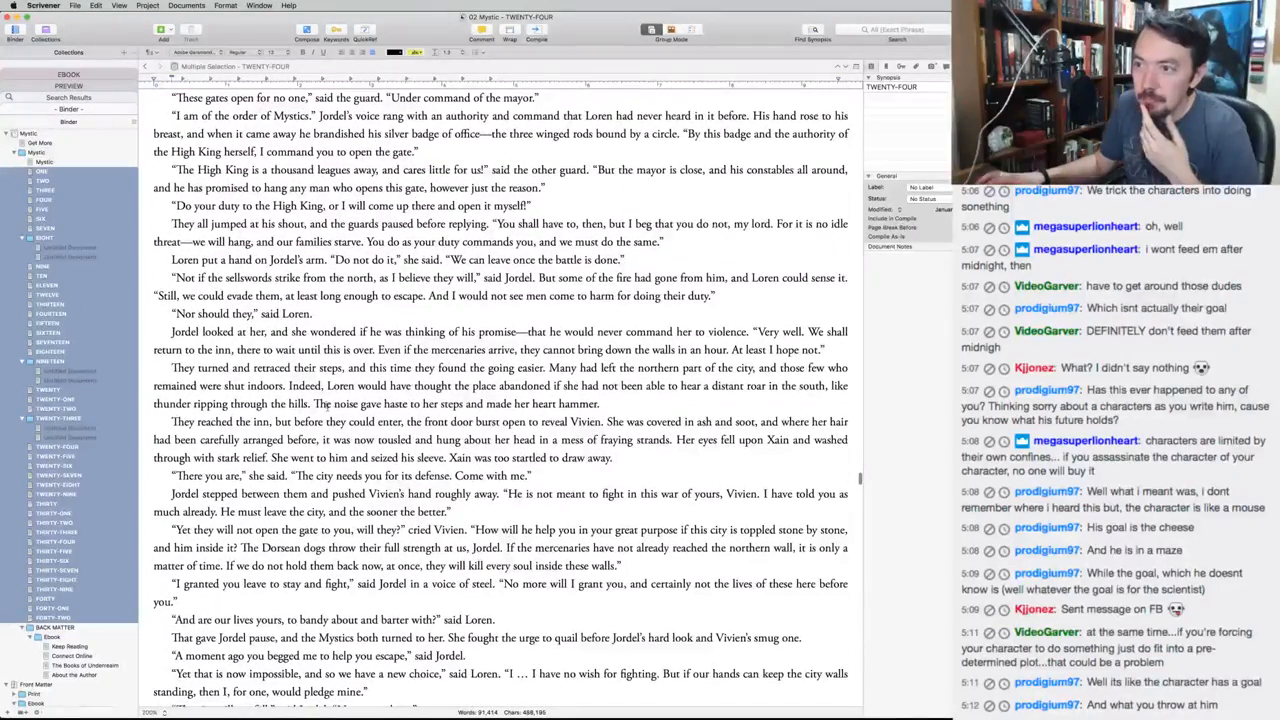
pyautogui.scroll(5, 305, 306)
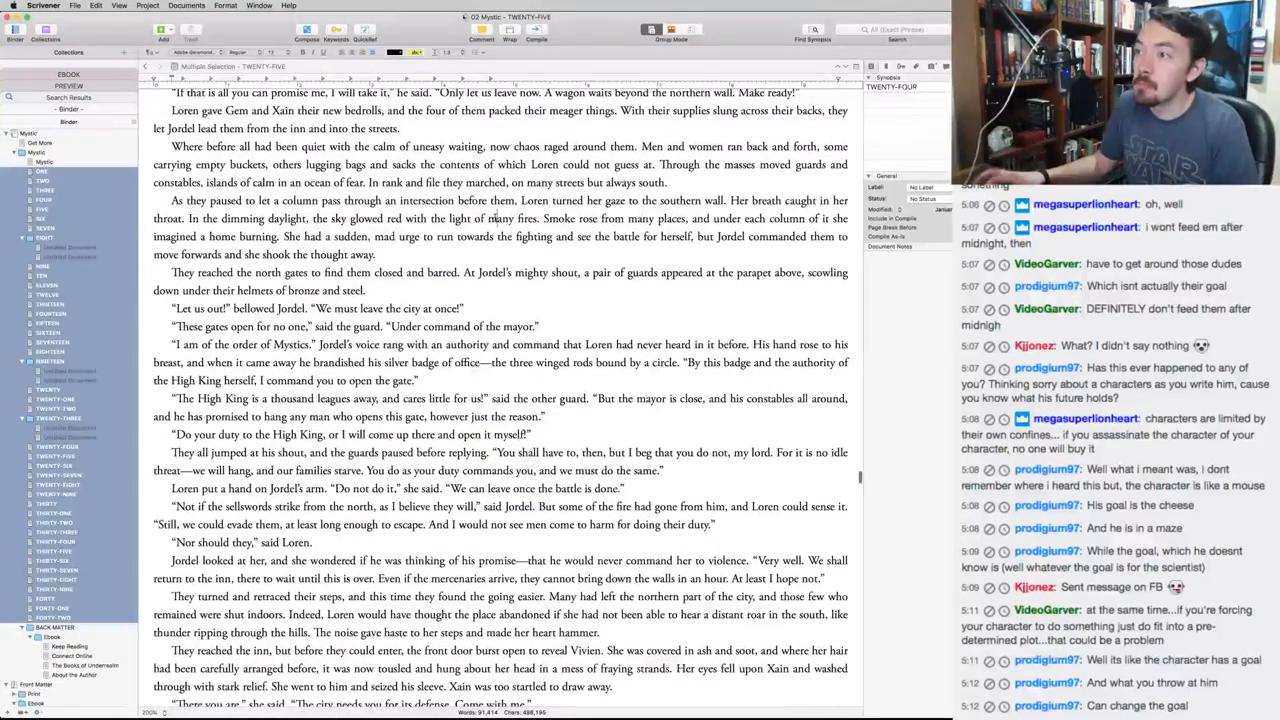
pyautogui.doubleClick(498, 218)
pyautogui.write('raging')
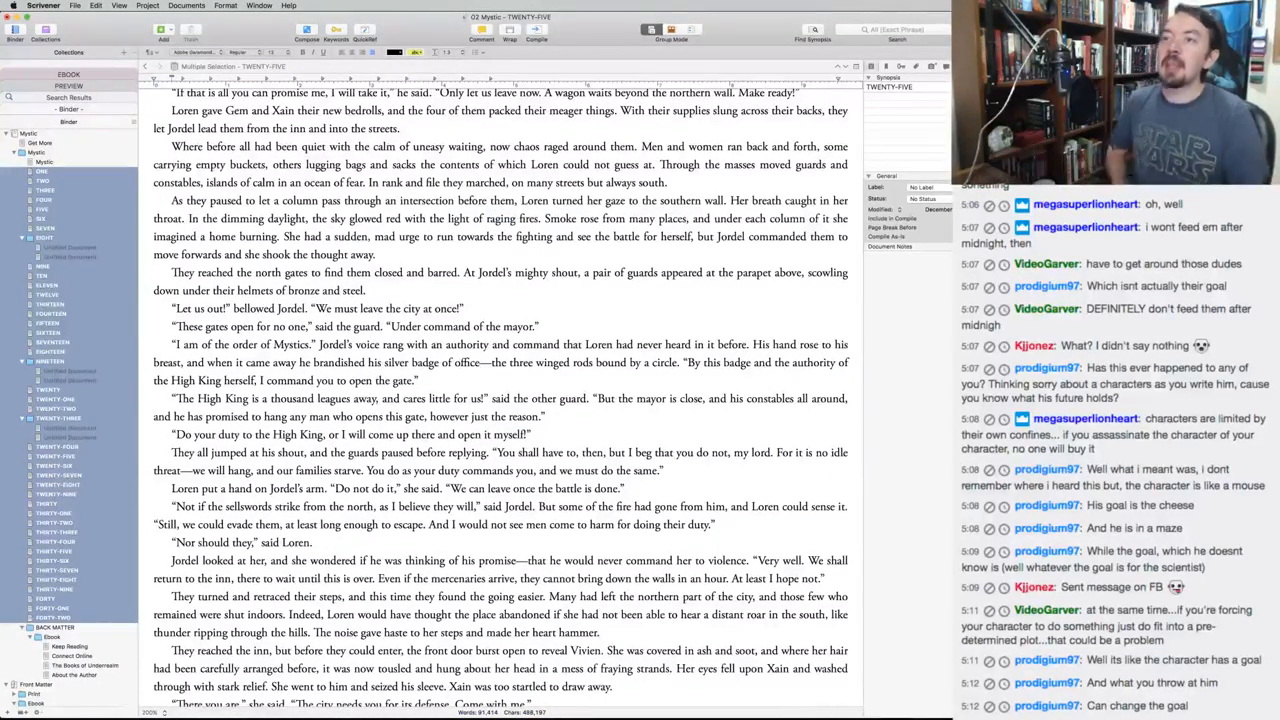
# Switch back to InDesign and insert a comma after "move forwards" on page 259
pyautogui.press('super+Tab')
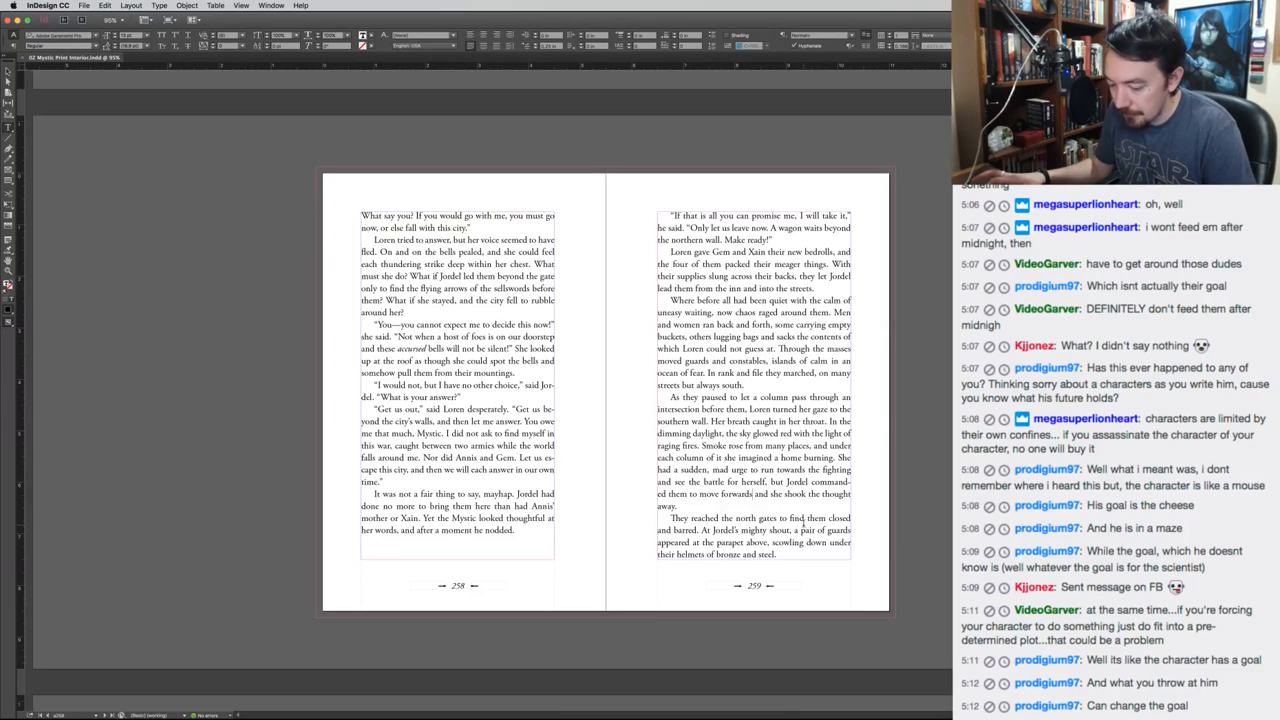
pyautogui.click(752, 493)
pyautogui.write(',')
# Switch to Scrivener and insert a comma after "move forwards" before "and she shook the thought away"
pyautogui.press('super+Tab')
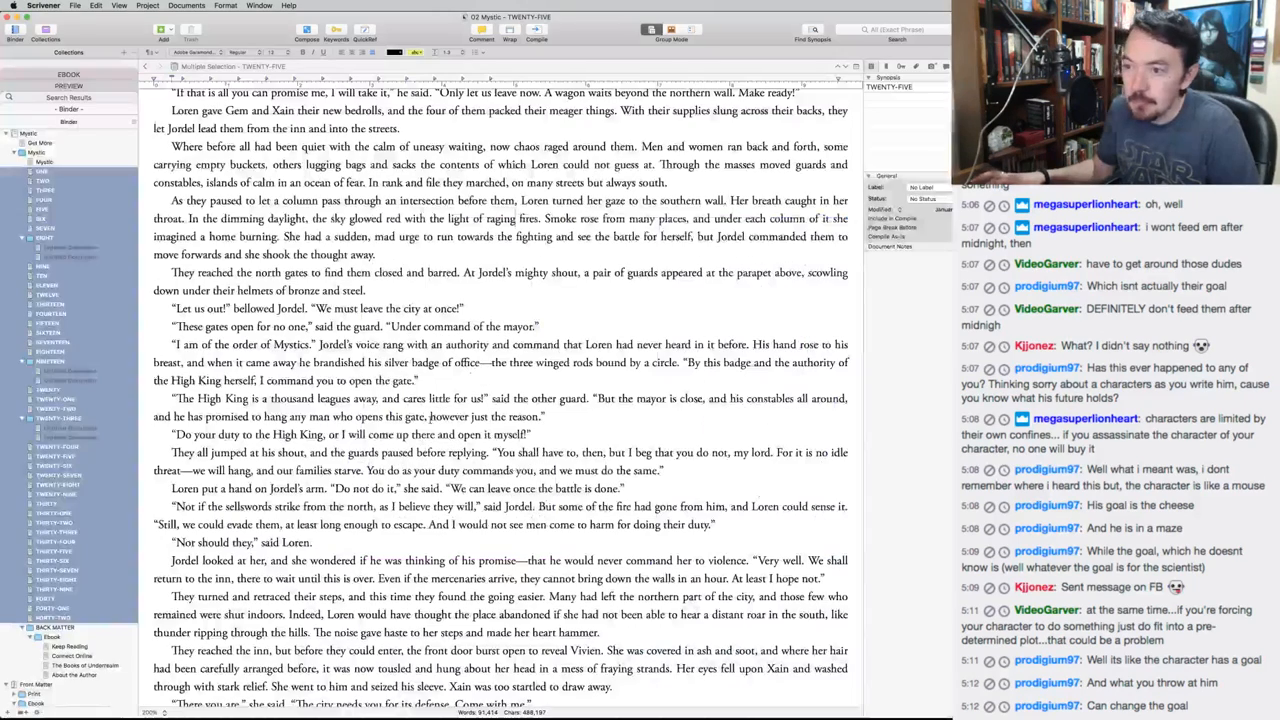
pyautogui.press('shift+super+Right')
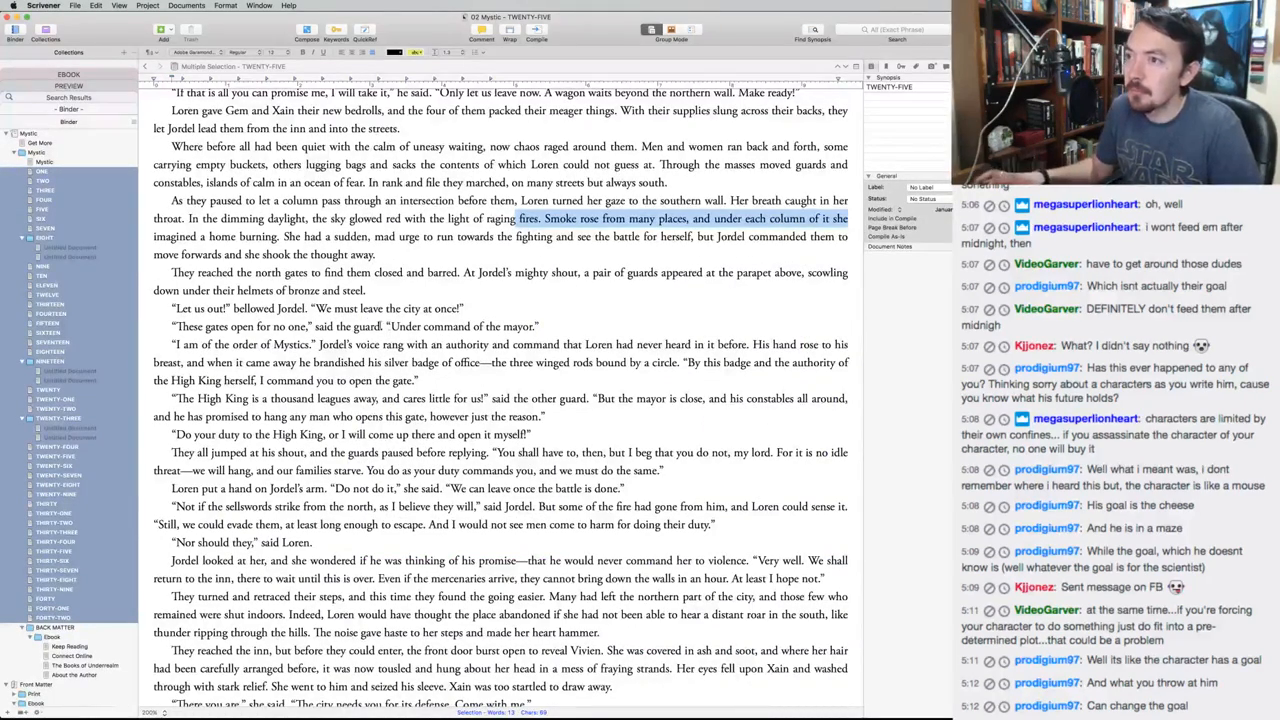
pyautogui.click(225, 254)
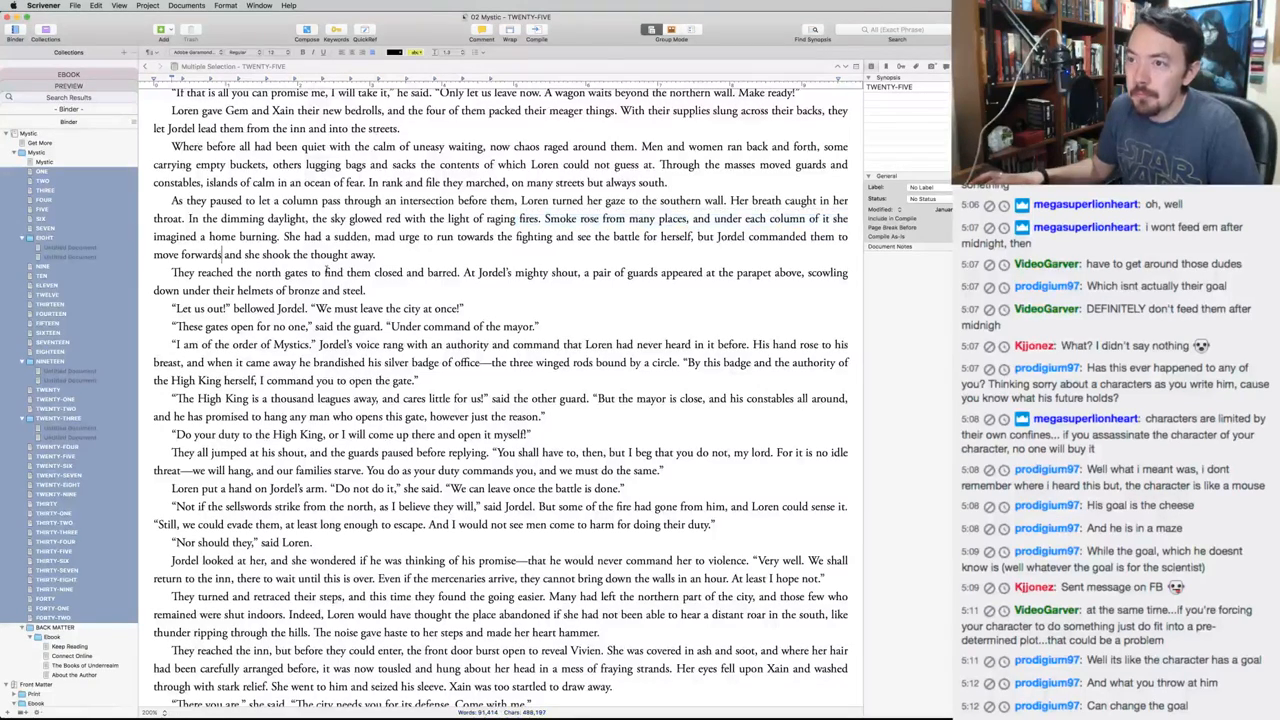
pyautogui.write(',')
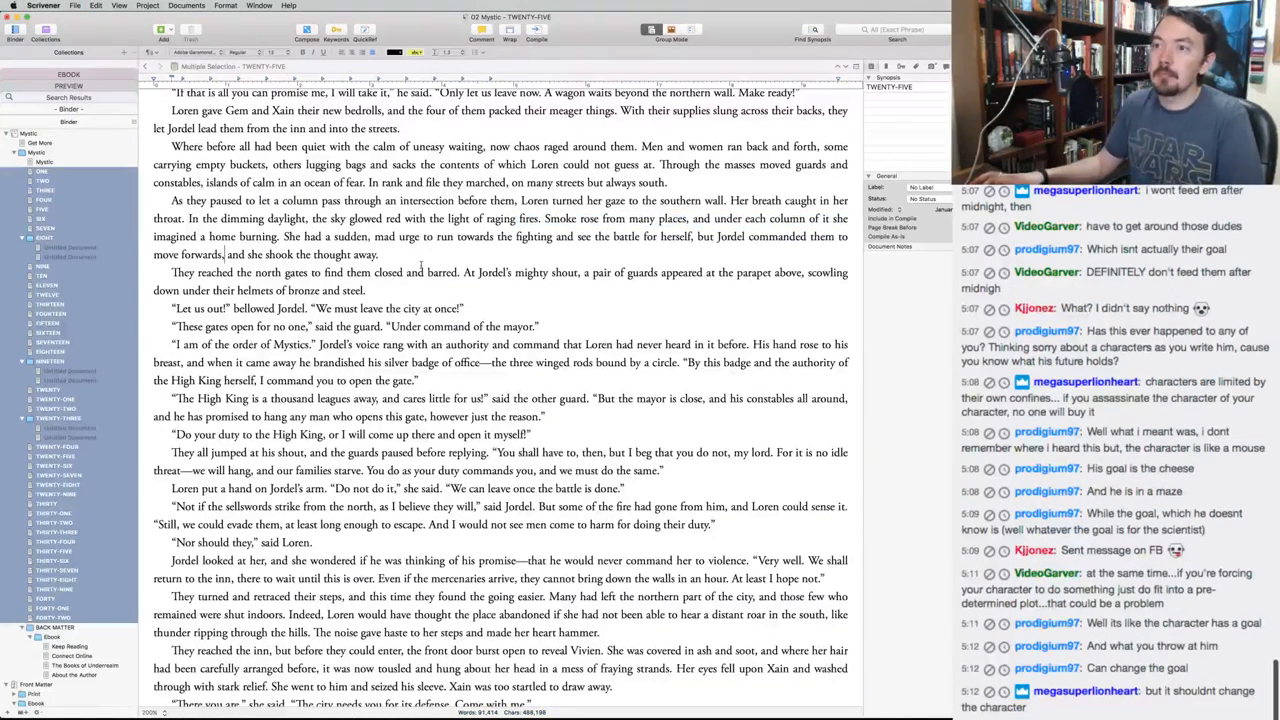
# Switch back to InDesign, delete ", Jordel" after "their full strength at us" on page 262, and save the document
pyautogui.press('super+Tab')
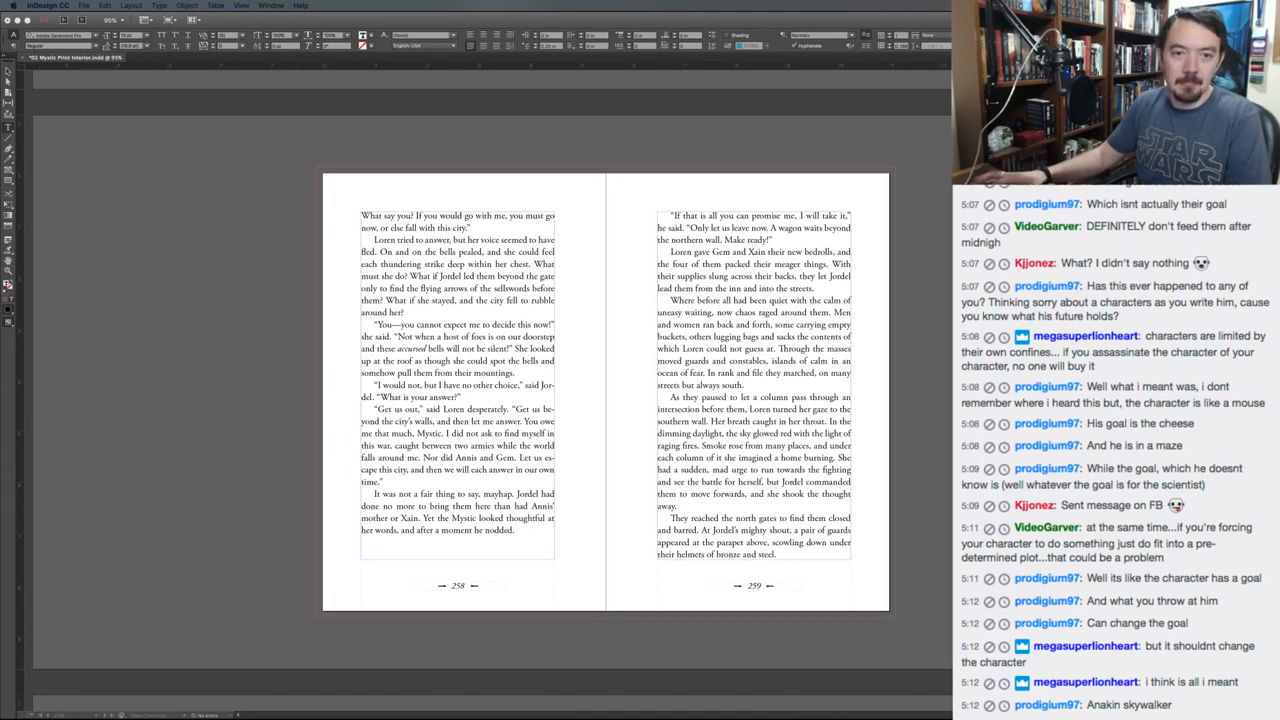
pyautogui.click(196, 525)
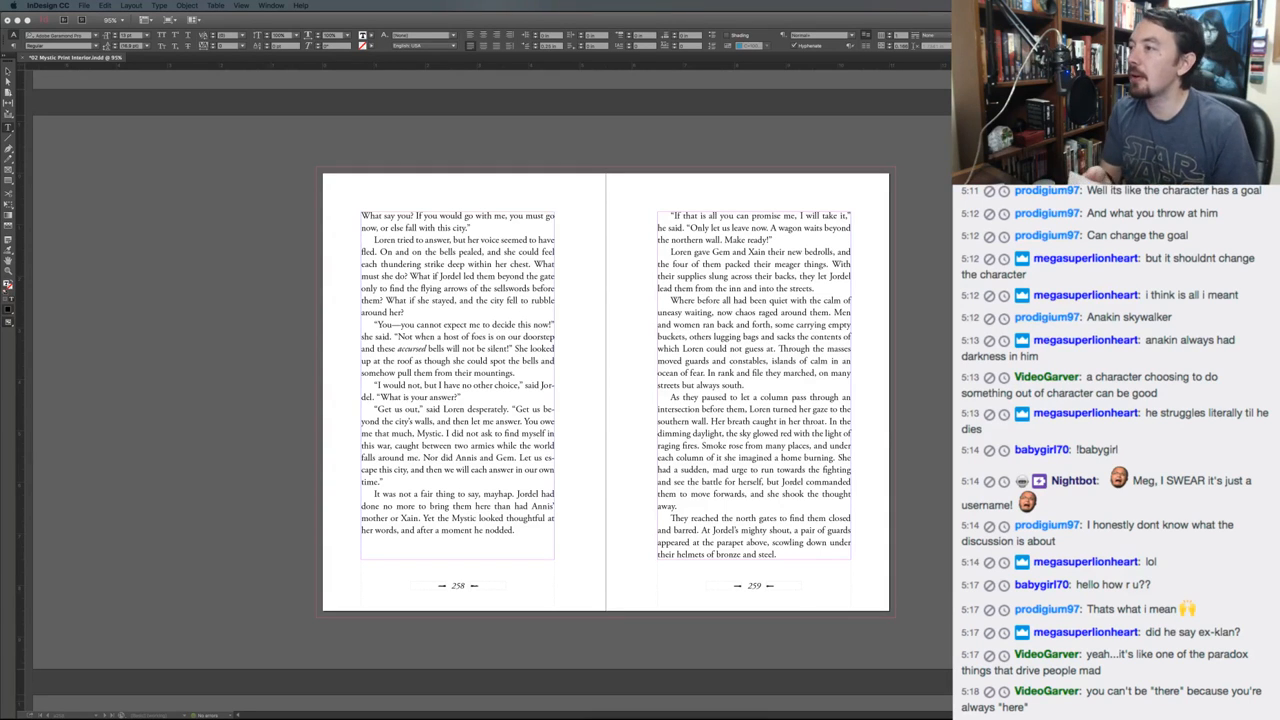
pyautogui.click(281, 438)
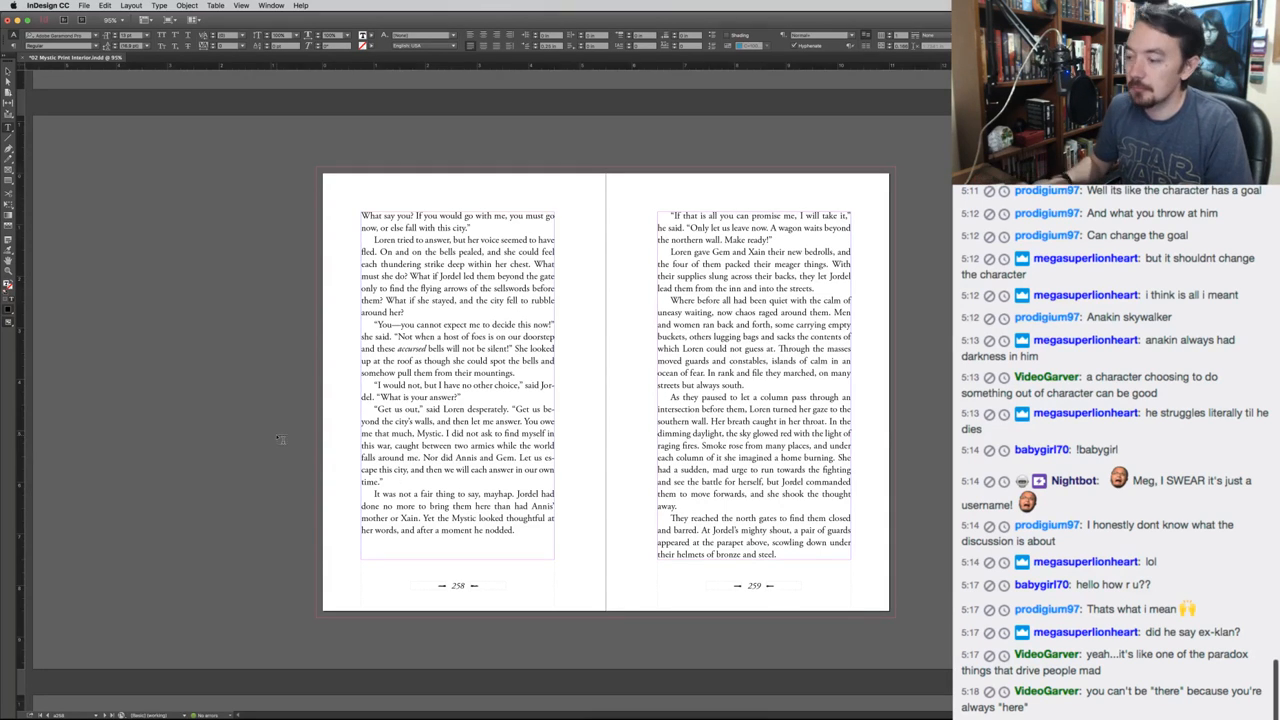
pyautogui.press('pagedown')
pyautogui.press('pagedown')
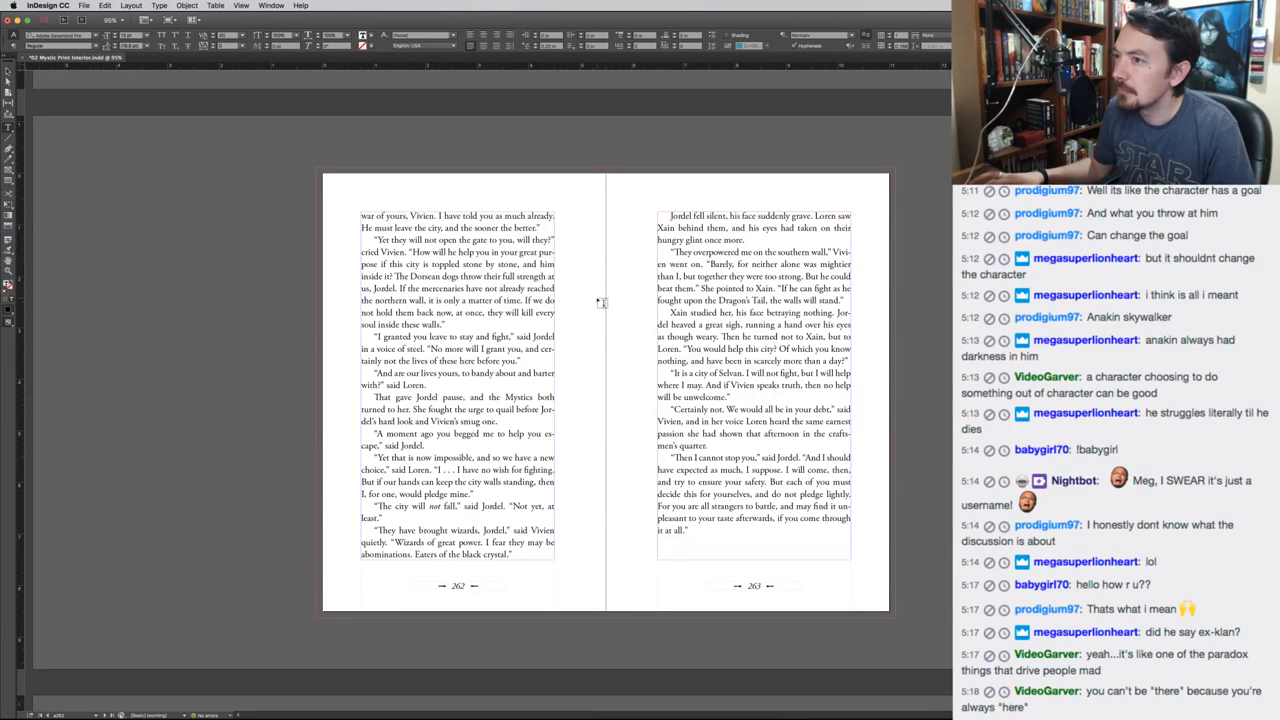
pyautogui.doubleClick(386, 288)
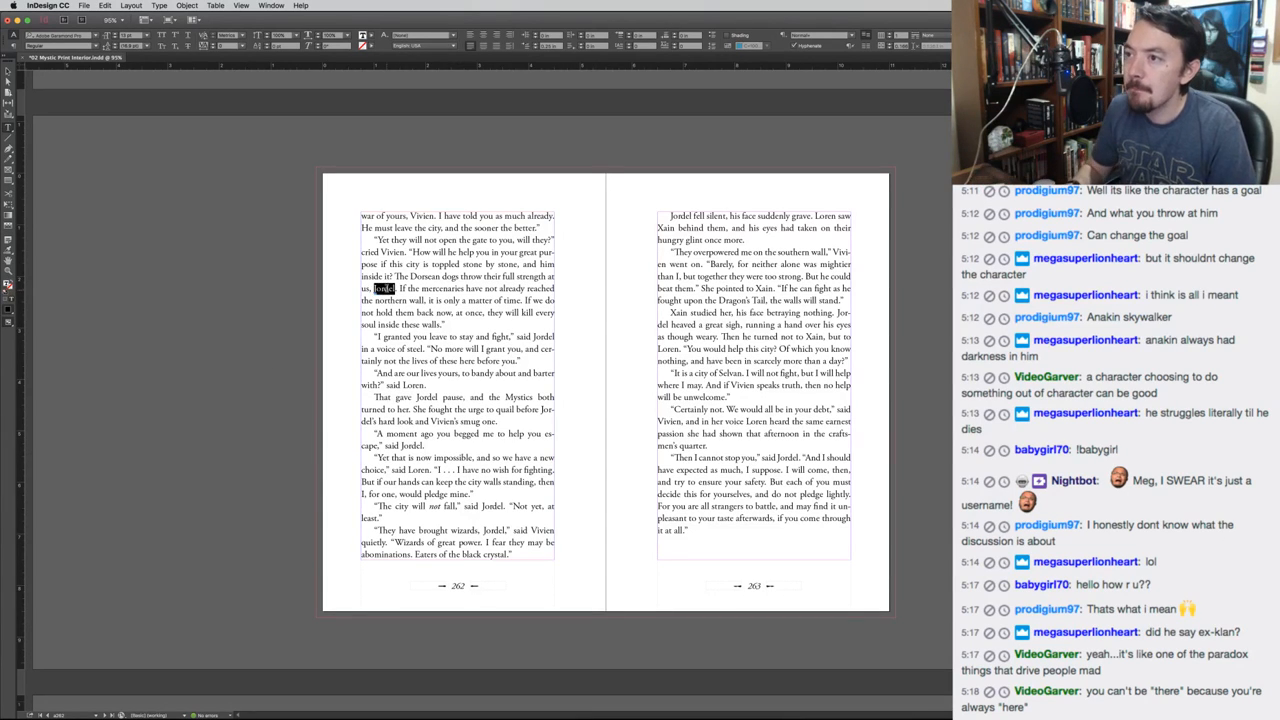
pyautogui.press('BackSpace')
pyautogui.press('BackSpace')
pyautogui.press('BackSpace')
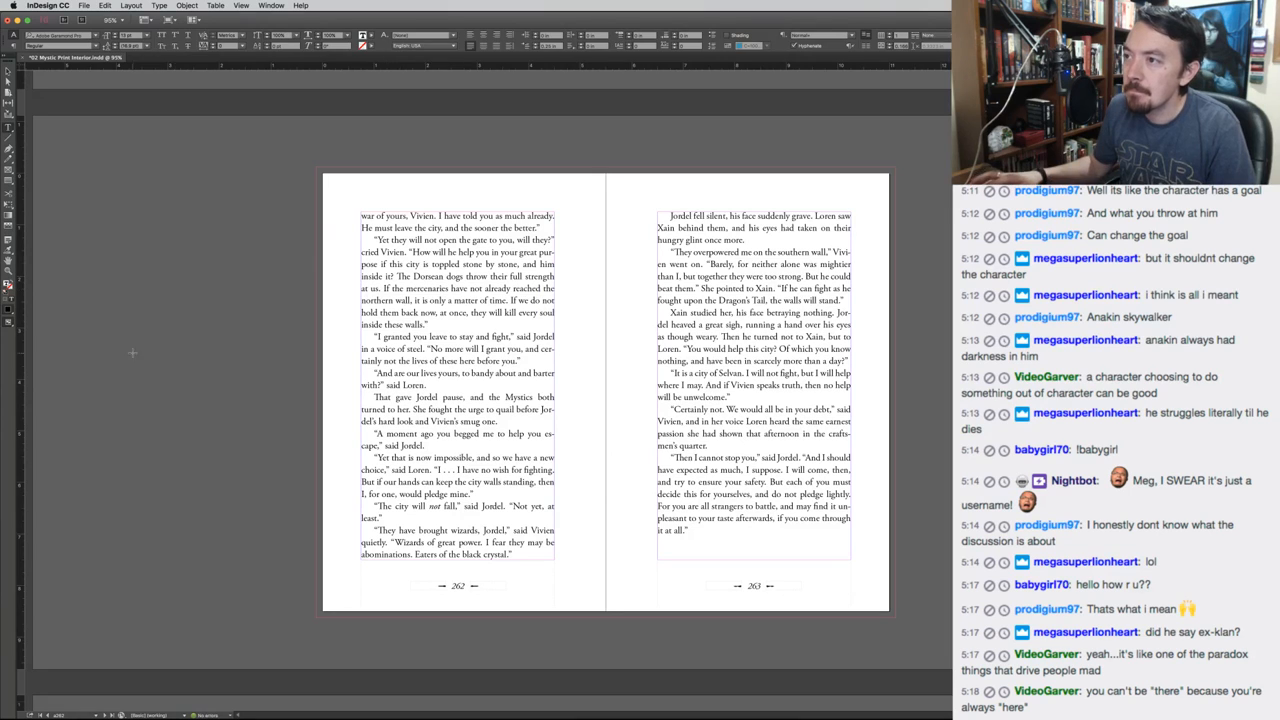
pyautogui.press('Escape')
pyautogui.click(261, 357)
pyautogui.press('cmd+s')
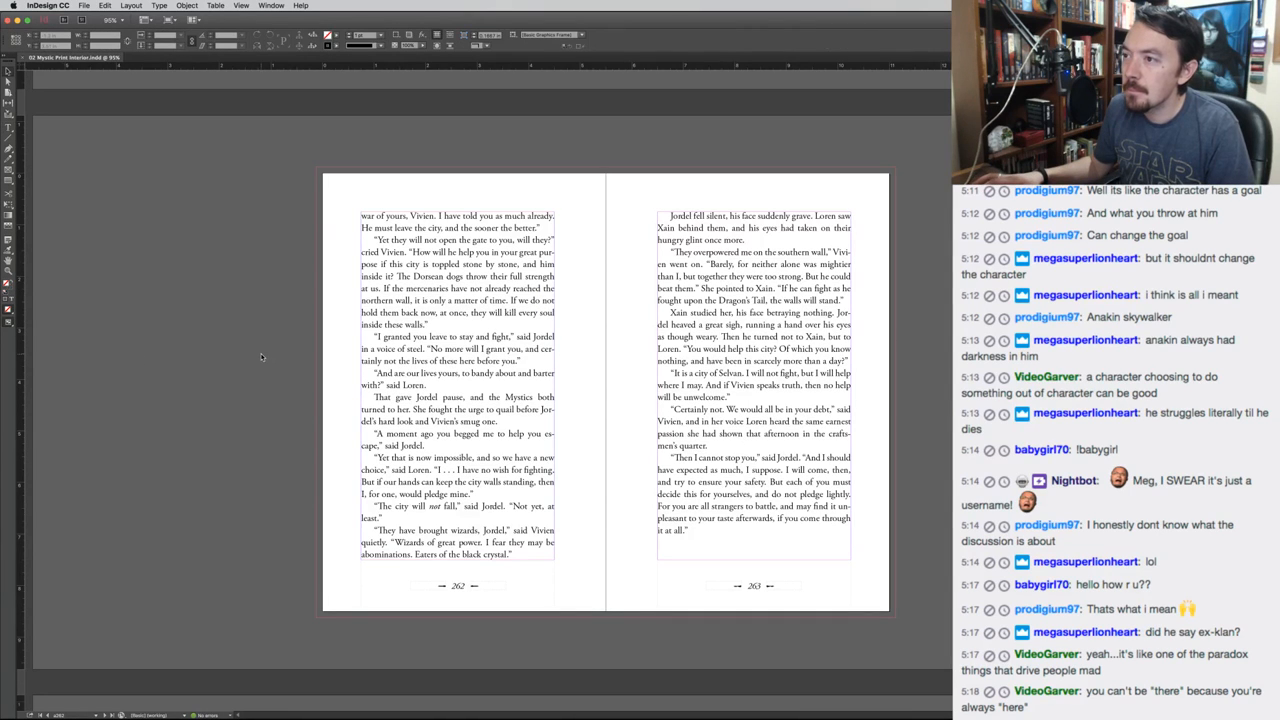
# Switch to Scrivener, find the "Dorsean dogs" sentence, delete ", Jordel" after "at us", and save the project
pyautogui.press('cmd+Tab')
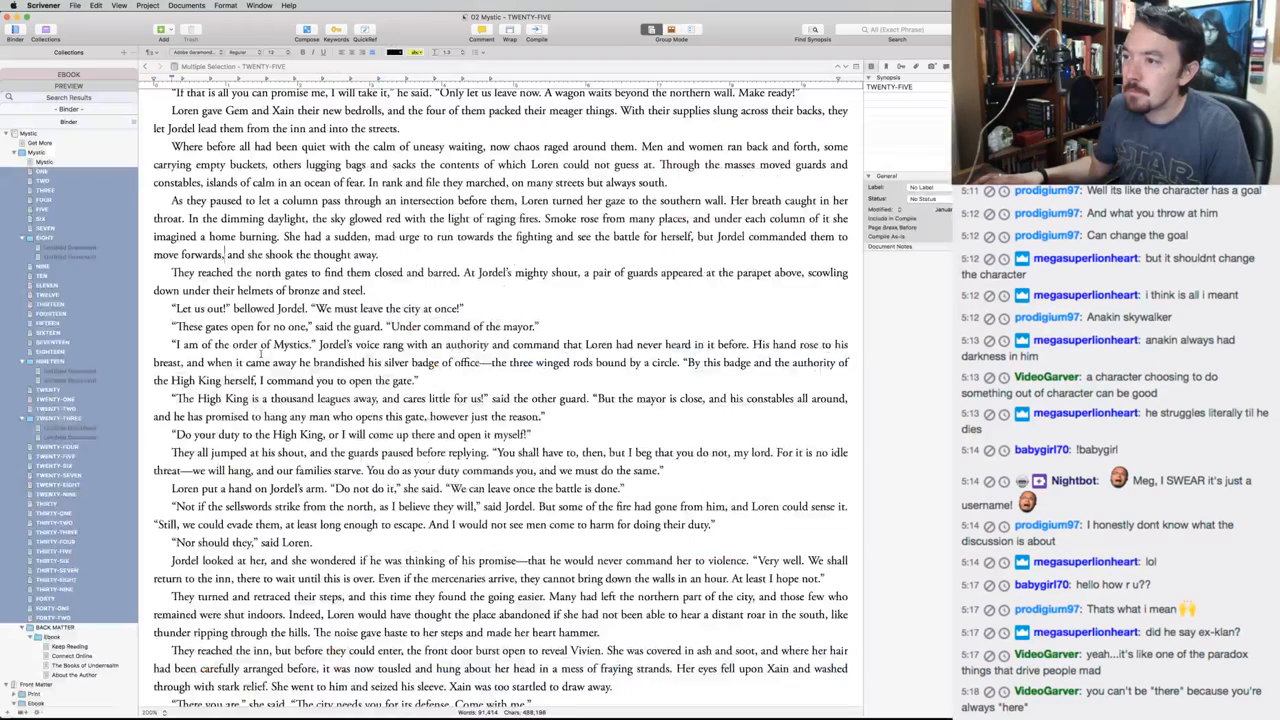
pyautogui.press('cmd+f')
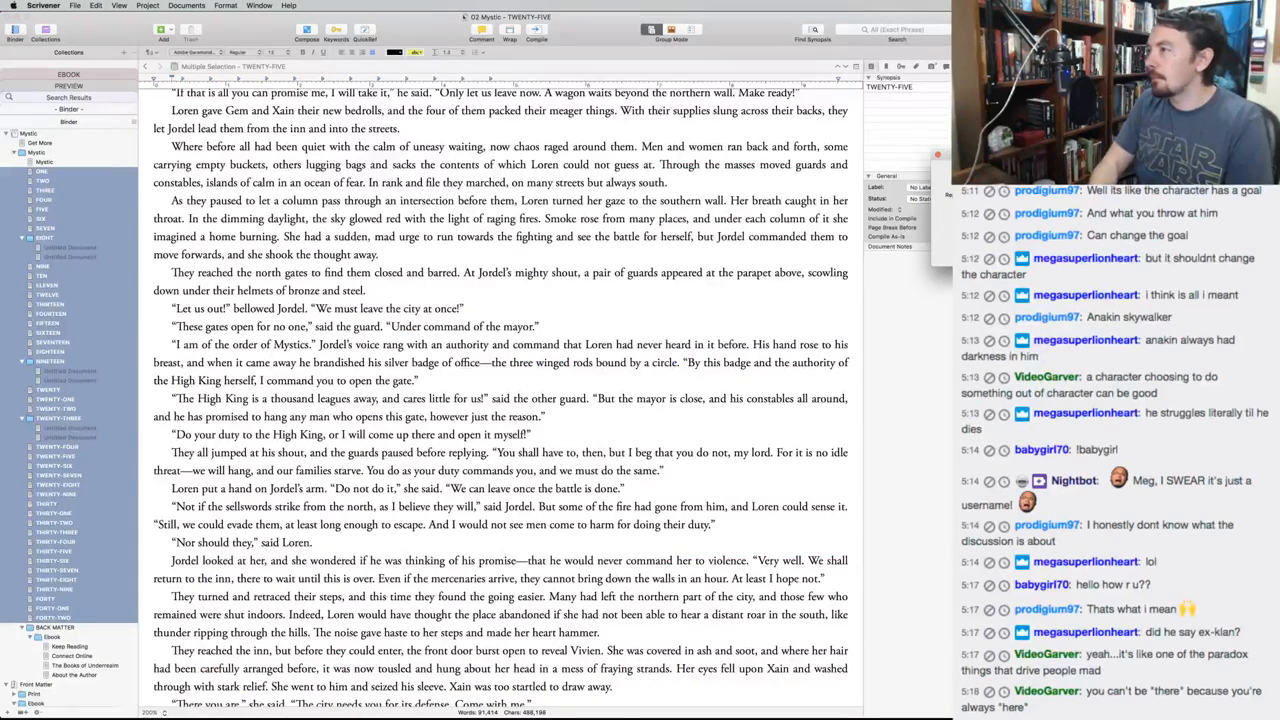
pyautogui.write('Dorsean')
pyautogui.press('Return')
pyautogui.click(467, 398)
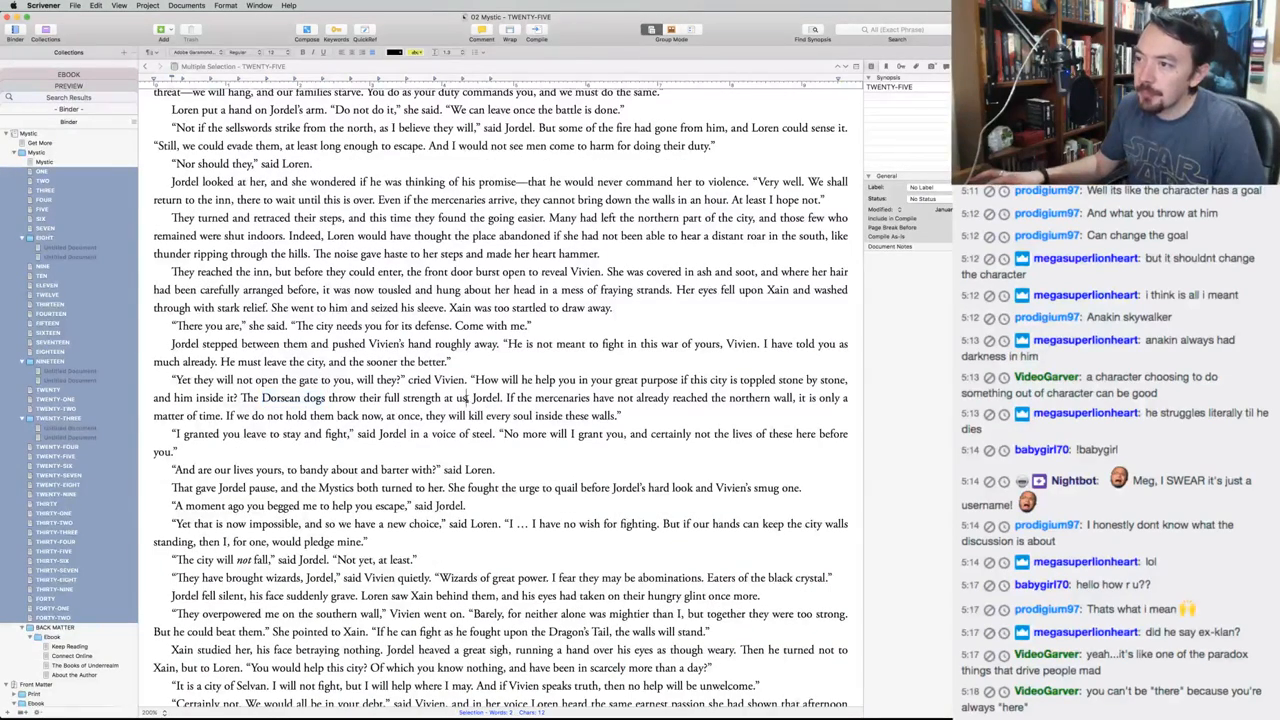
pyautogui.hotkey('shift', 'alt', 'Right')
pyautogui.press('BackSpace')
pyautogui.press('cmd+s')
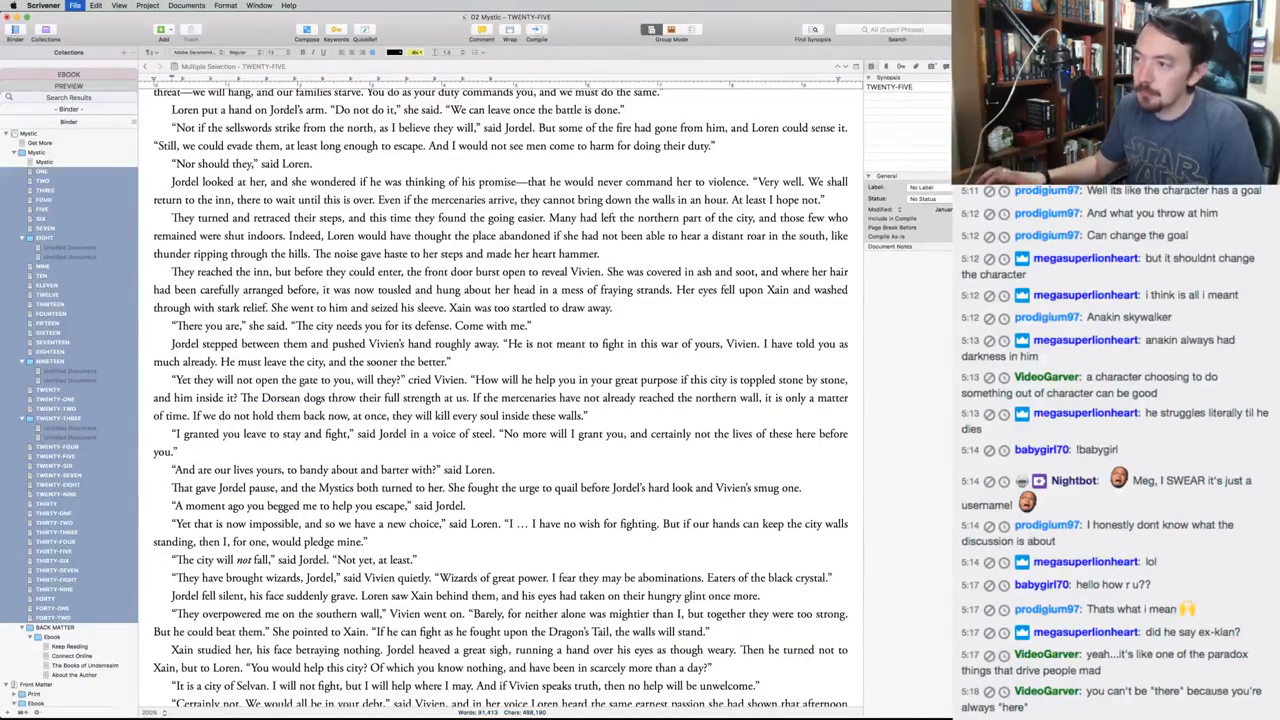
# Switch back to InDesign and set the word "both" in "You are both idiots" on page 264 in italic
pyautogui.press('super+Tab')
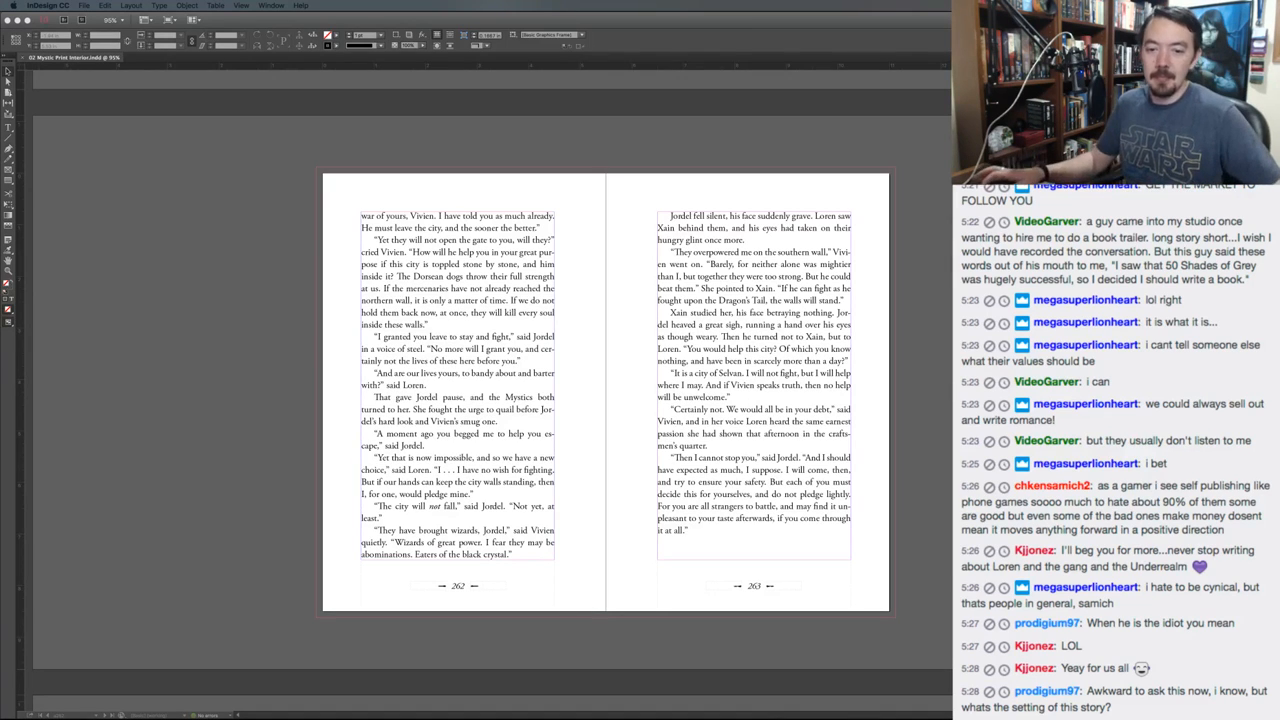
pyautogui.click(228, 450)
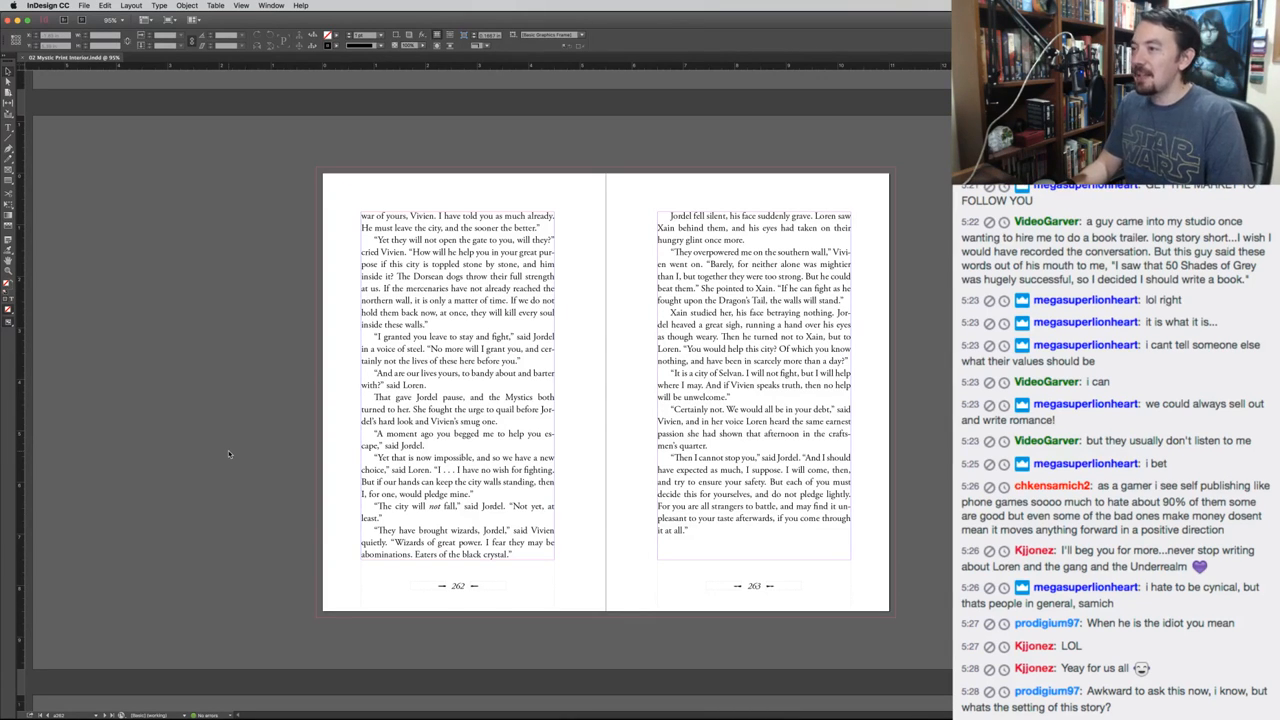
pyautogui.press('pagedown')
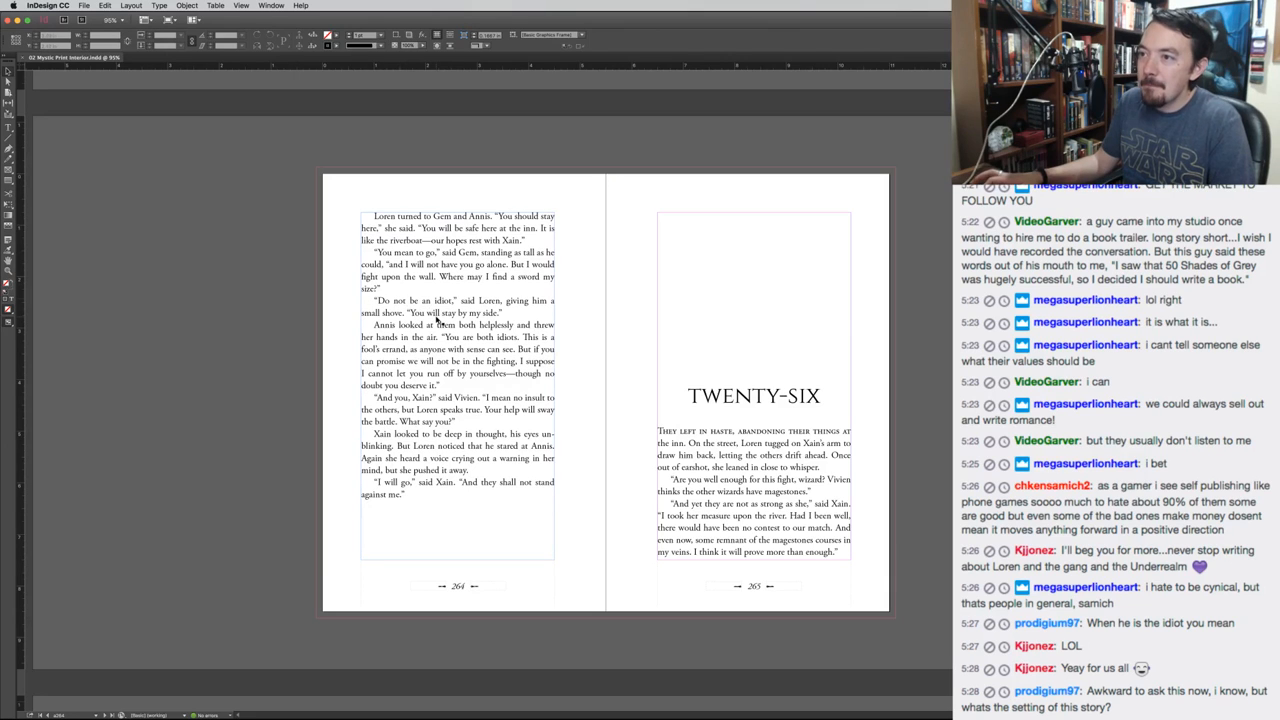
pyautogui.press('t')
pyautogui.doubleClick(487, 337)
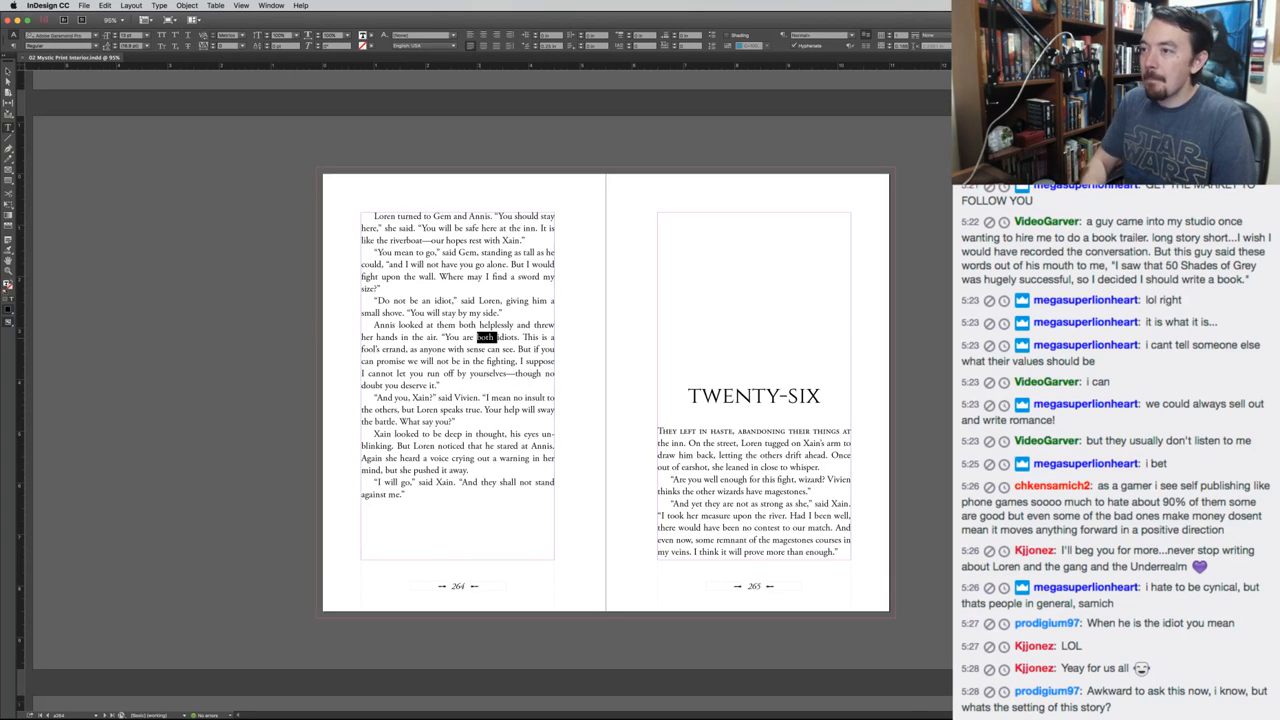
pyautogui.press('super+i')
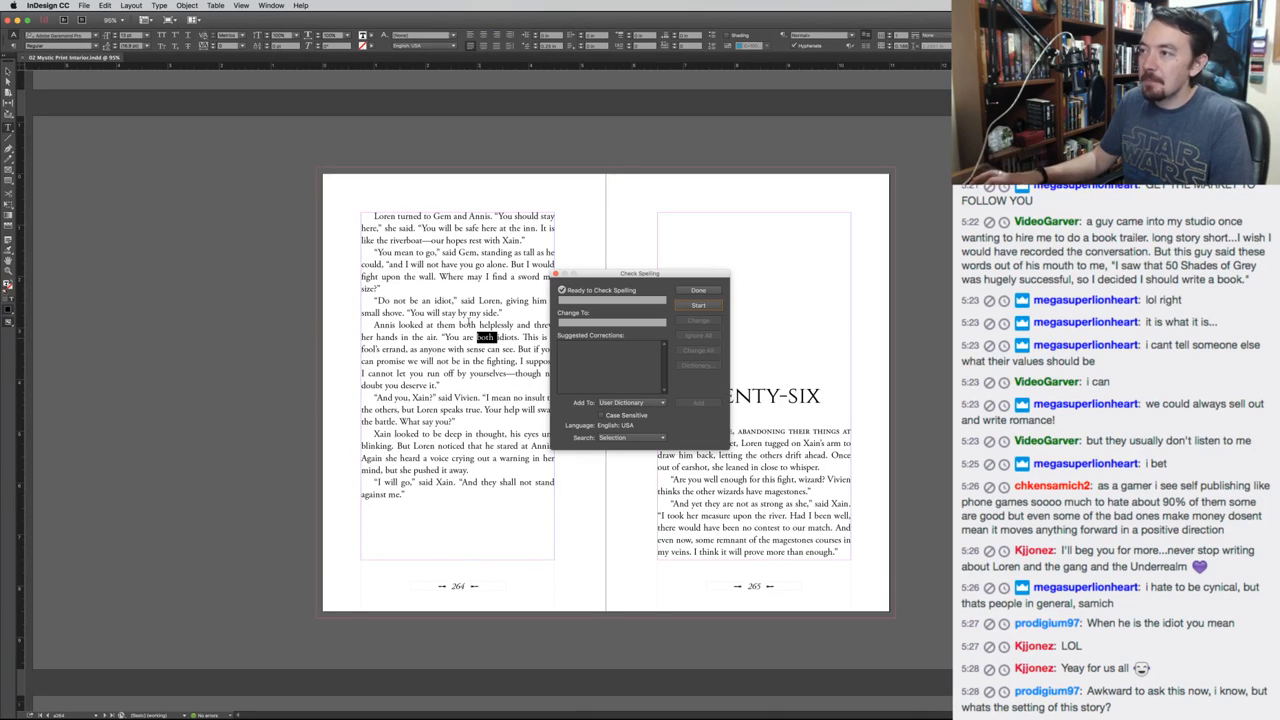
pyautogui.press('Escape')
pyautogui.click(96, 47)
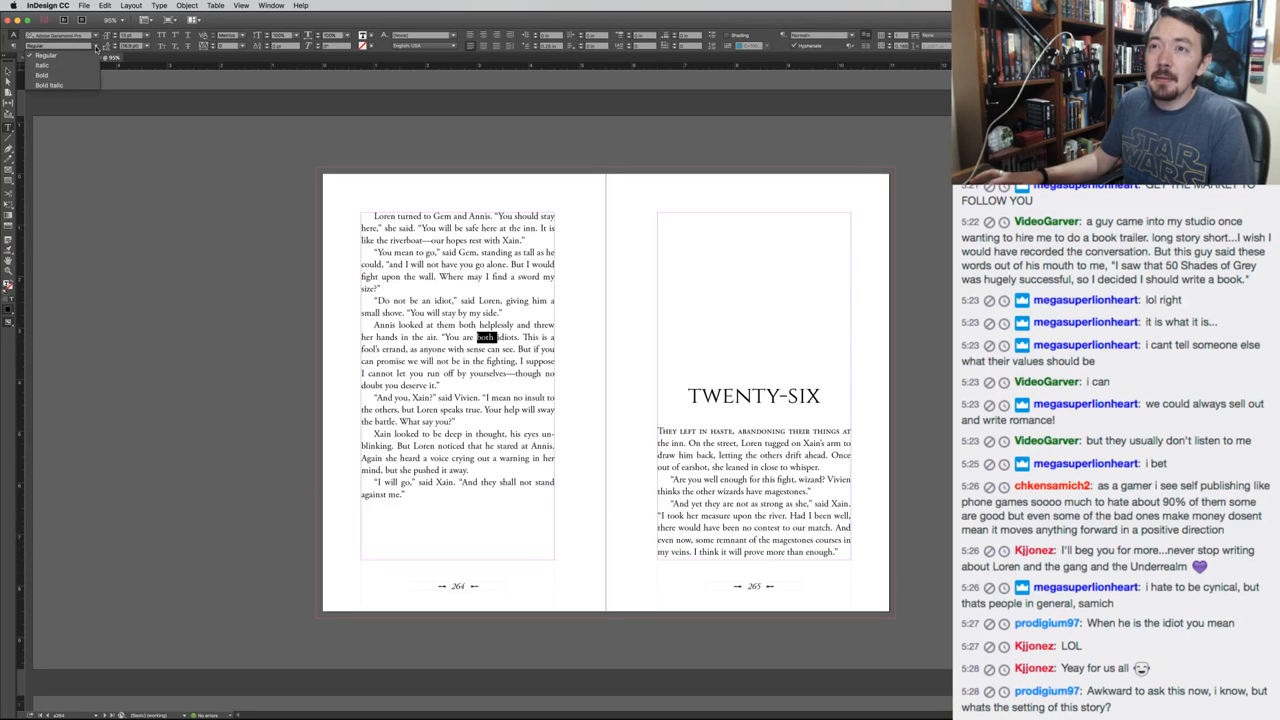
pyautogui.click(42, 65)
pyautogui.click(230, 288)
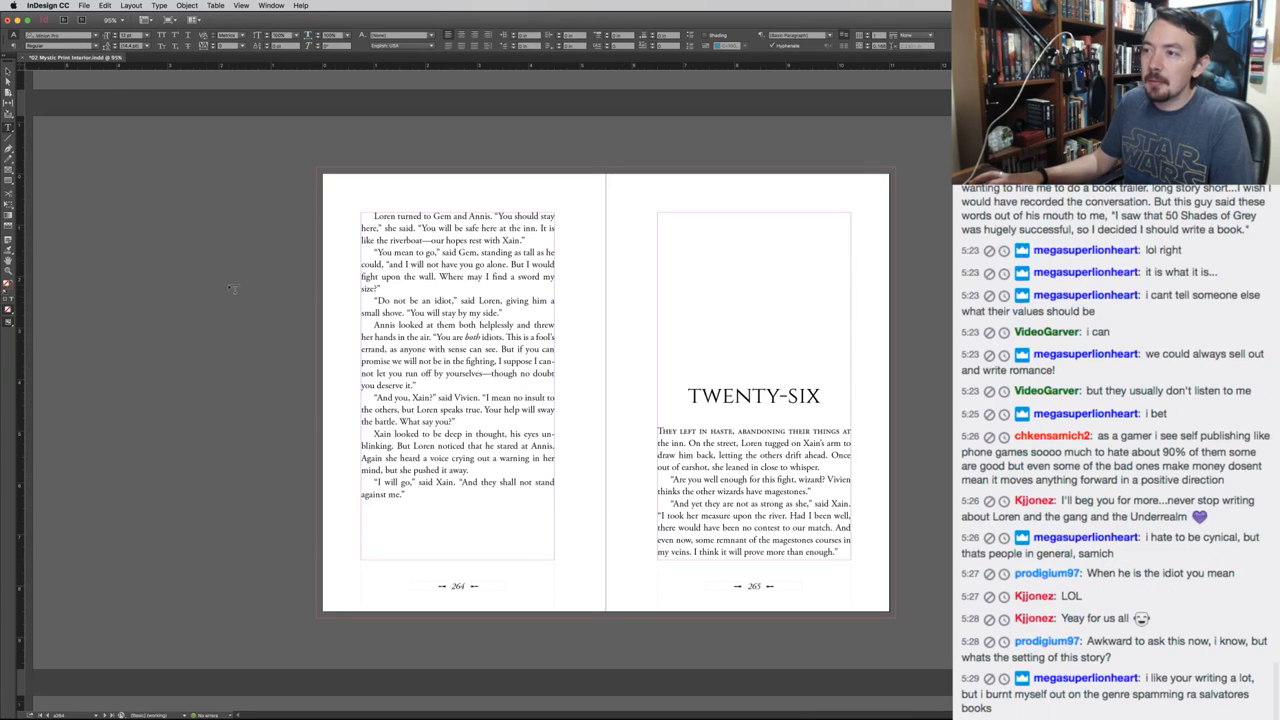
# Switch to Scrivener, find "You are both idiots", italicize "both", and save the project
pyautogui.press('super+Tab')
pyautogui.press('super+Tab')
pyautogui.press('super+Tab')
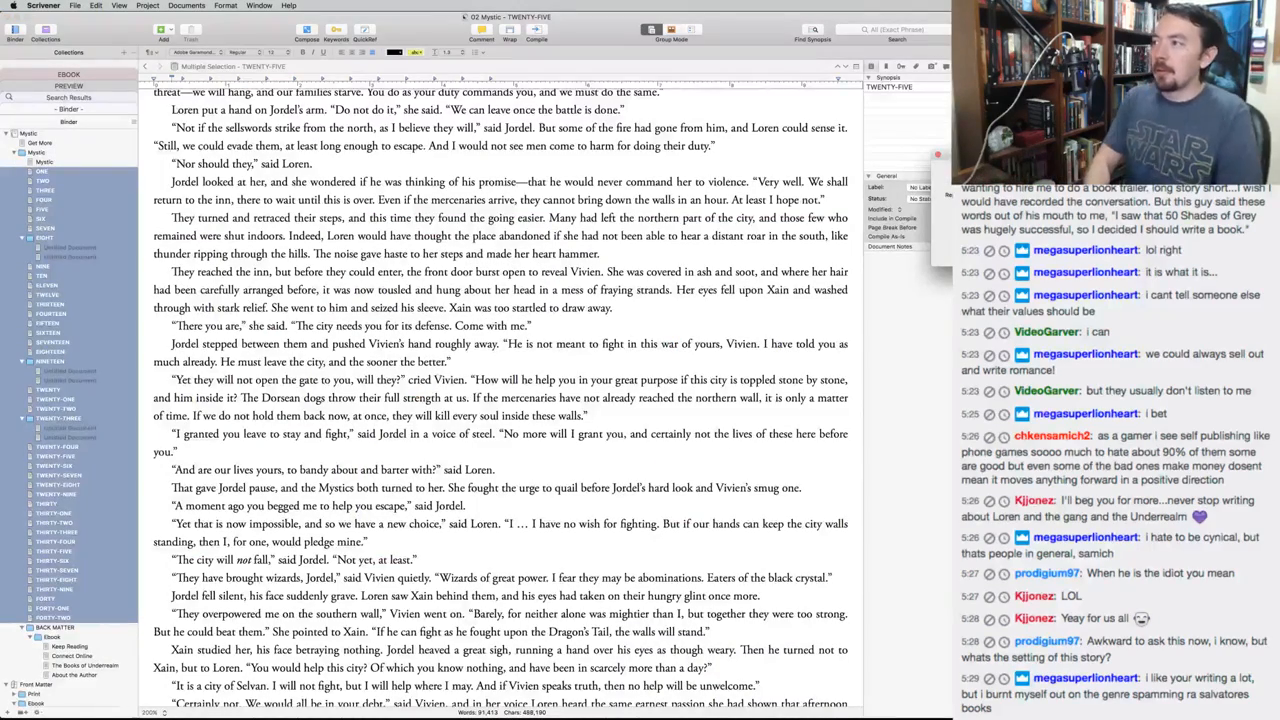
pyautogui.press('super+g')
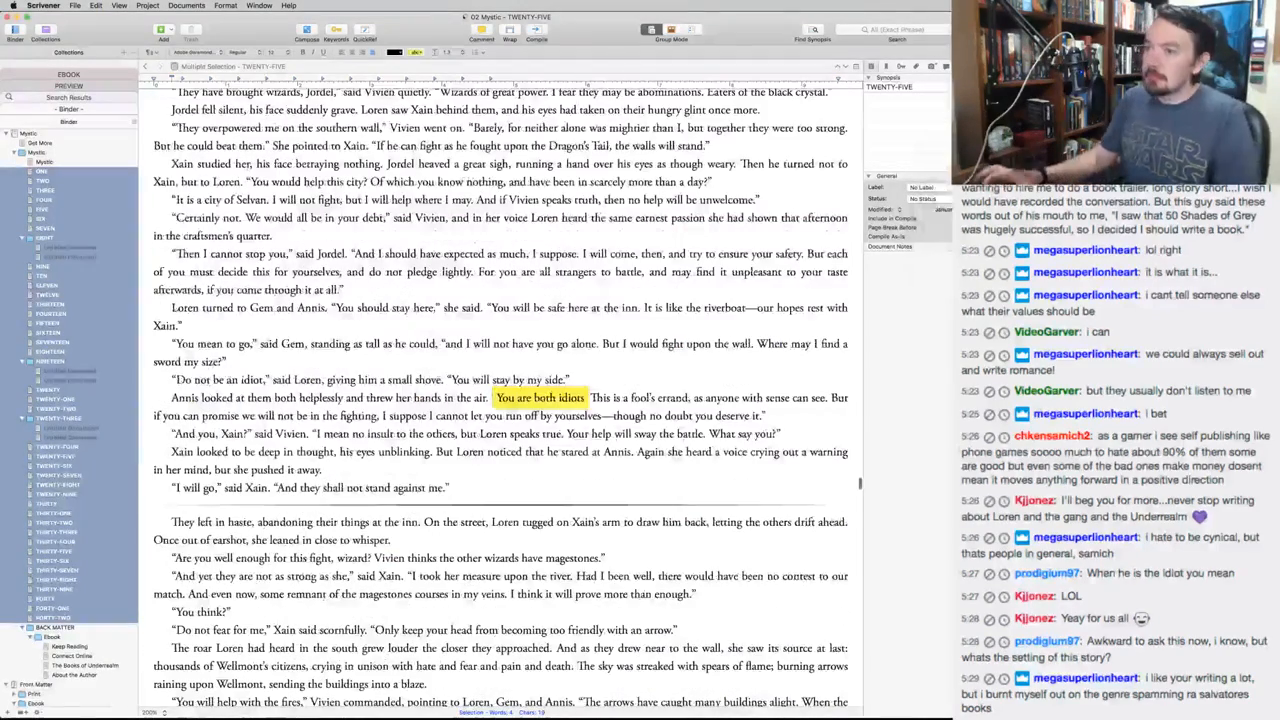
pyautogui.doubleClick(544, 398)
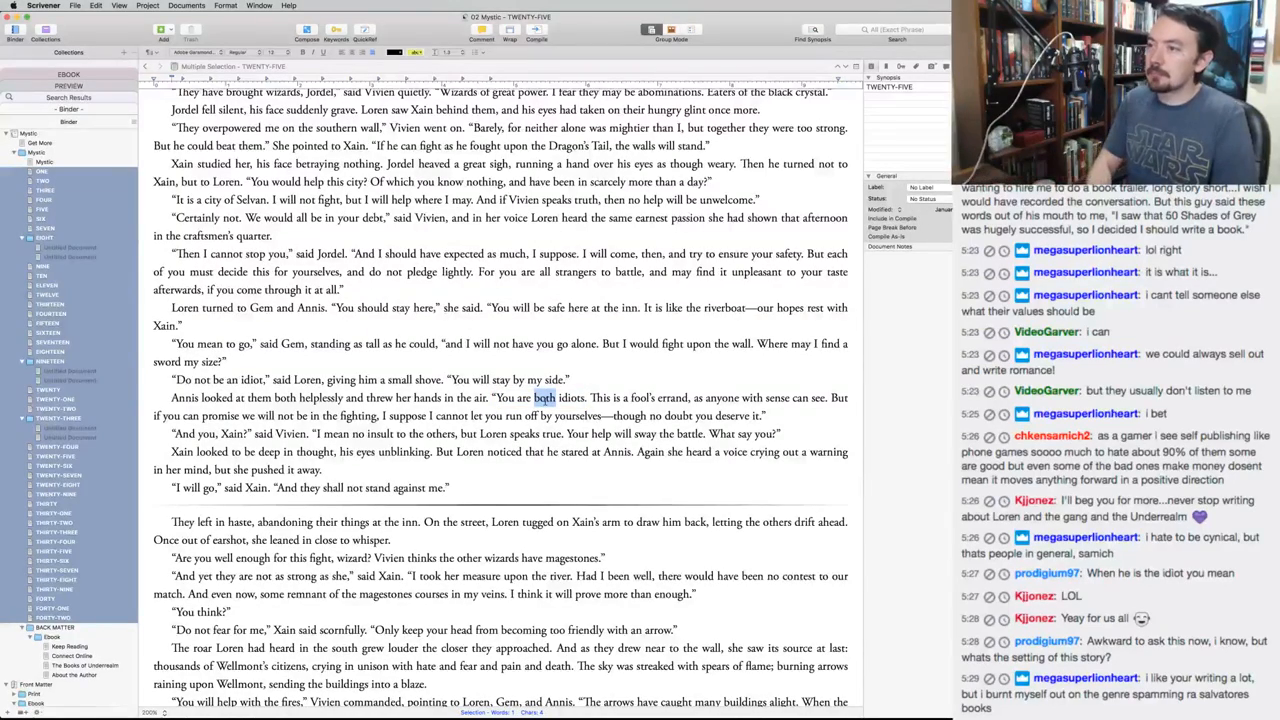
pyautogui.press('super+i')
pyautogui.press('super+Tab')
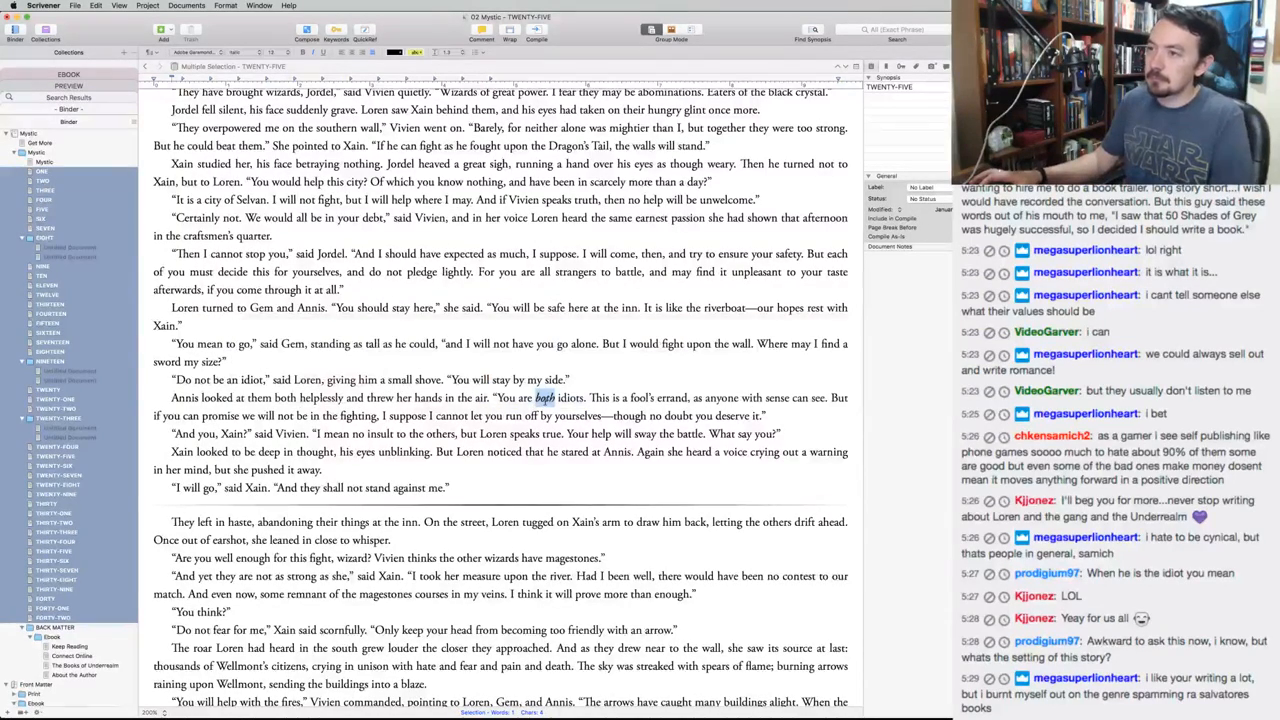
pyautogui.press('super+s')
# Switch back to InDesign and insert ", not theirs," after "Your help" in Vivien's dialogue on page 264
pyautogui.press('super+Tab')
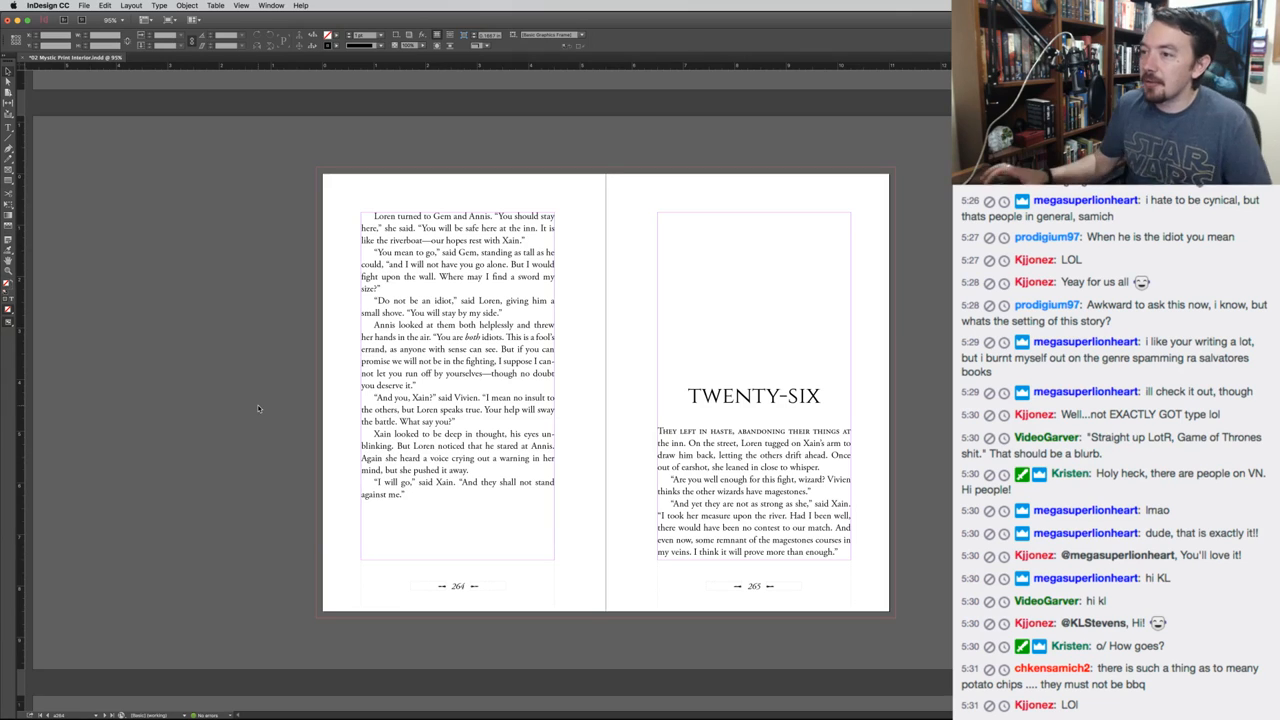
pyautogui.doubleClick(398, 430)
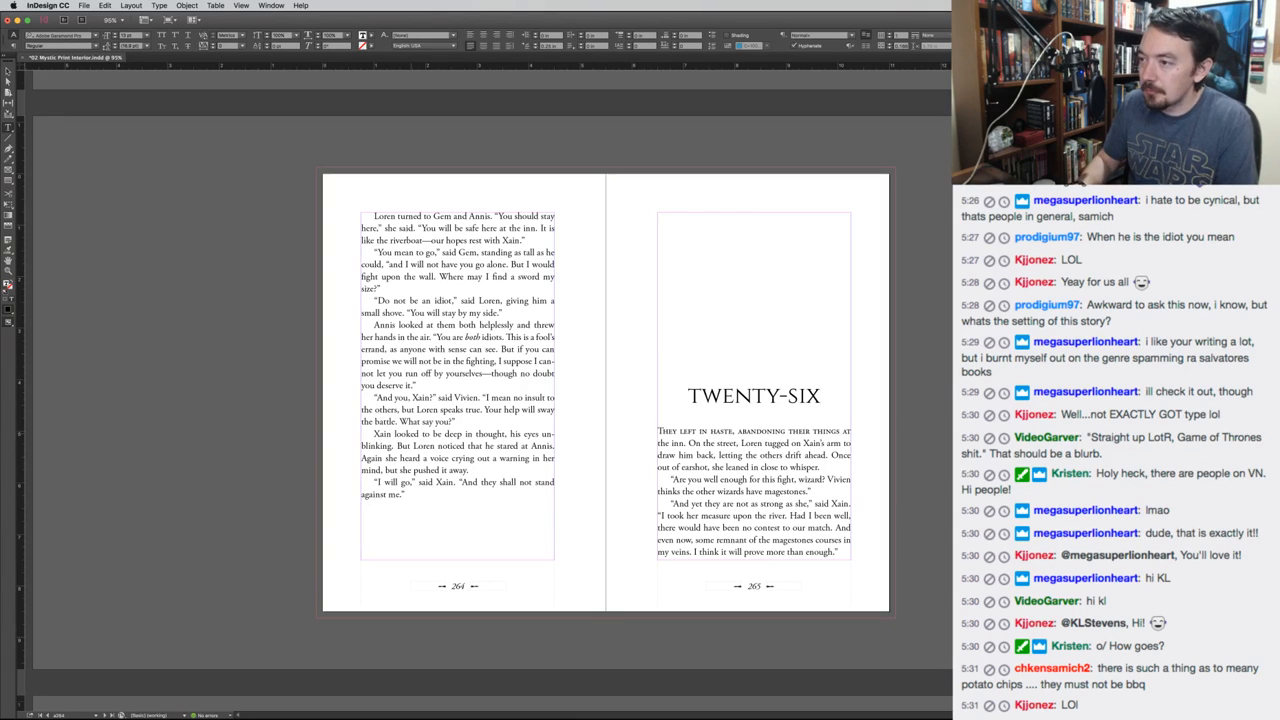
pyautogui.write(', not theirs,')
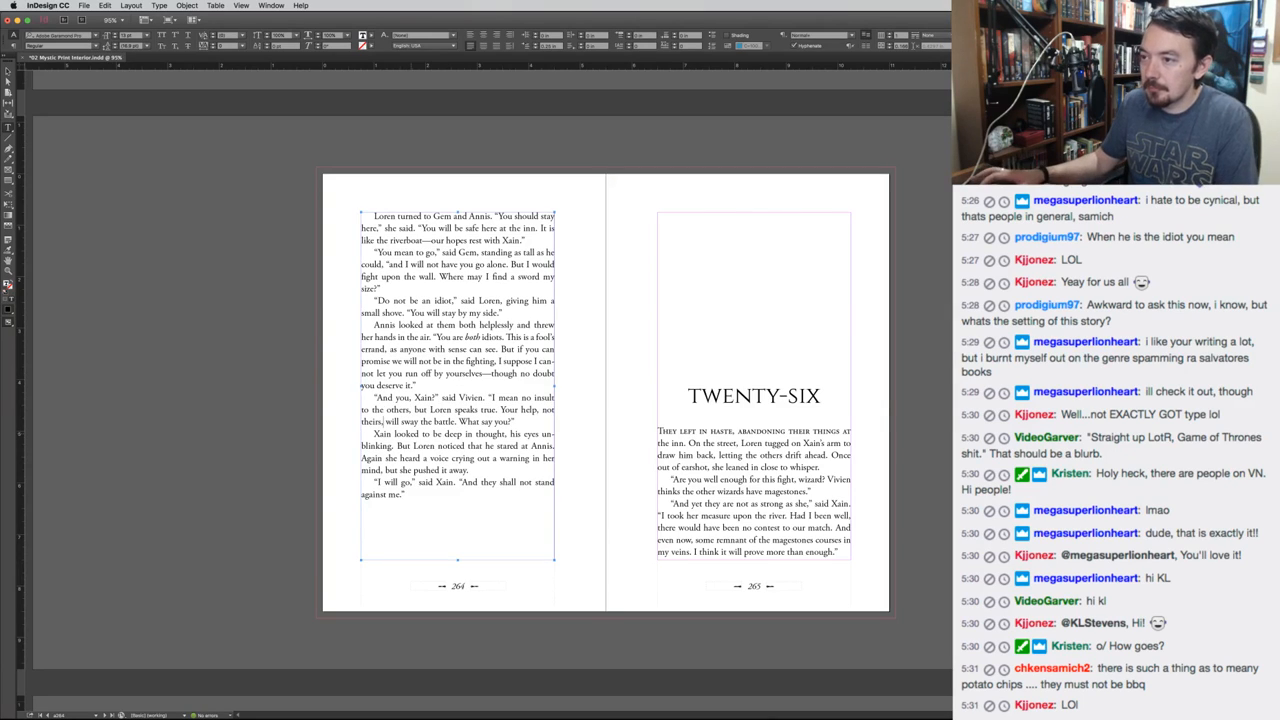
# Switch to Scrivener, insert ", not theirs," after "Your help" in Vivien's dialogue, save the project, and return to InDesign
pyautogui.press('super+Tab')
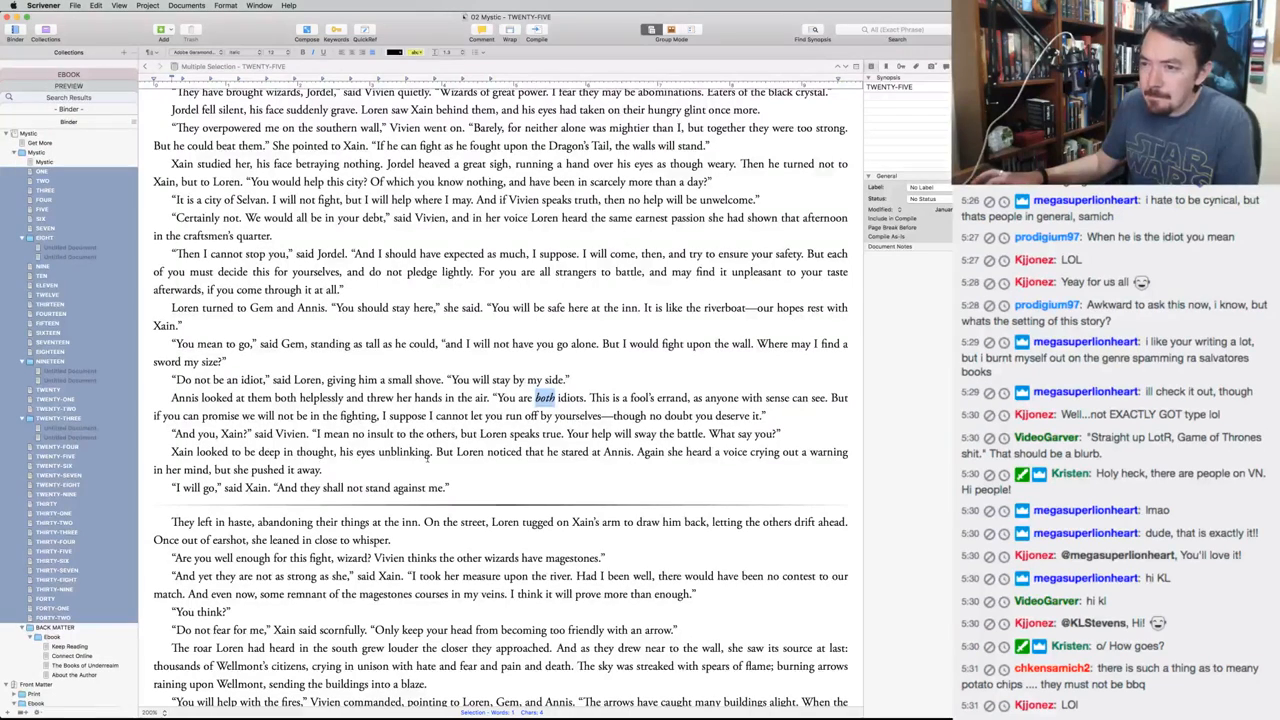
pyautogui.click(611, 434)
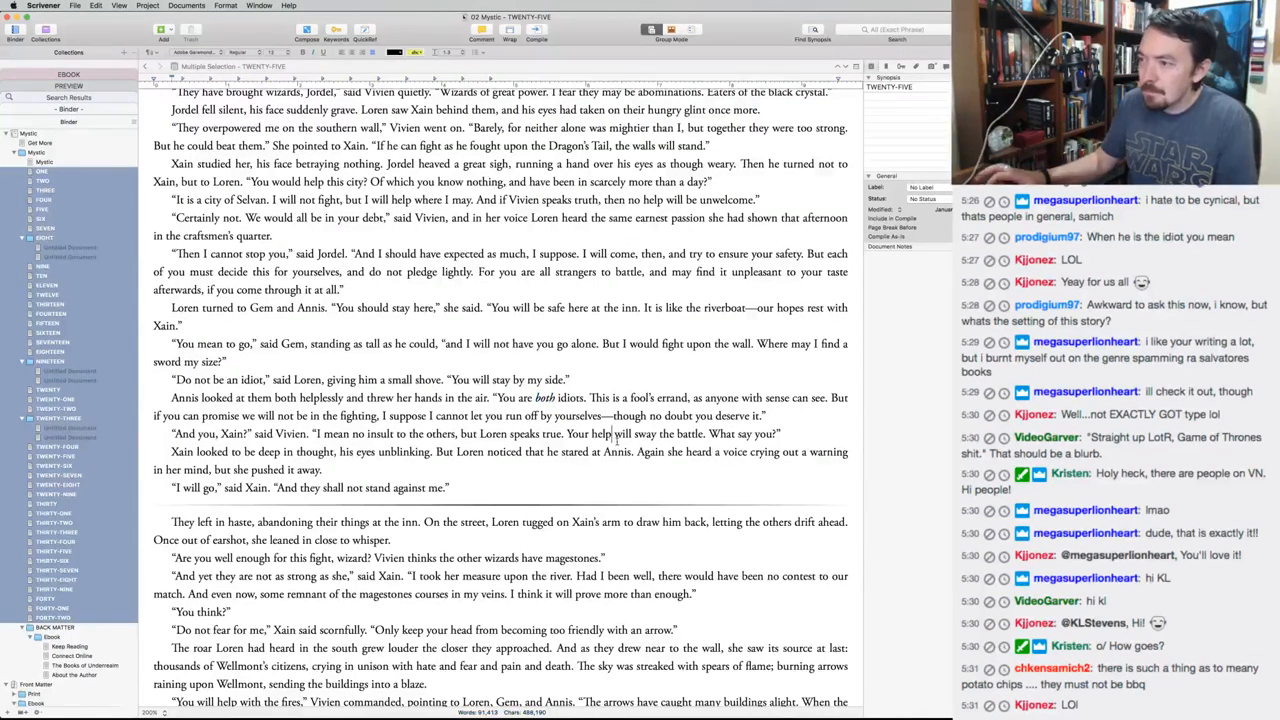
pyautogui.write(', not theirs,')
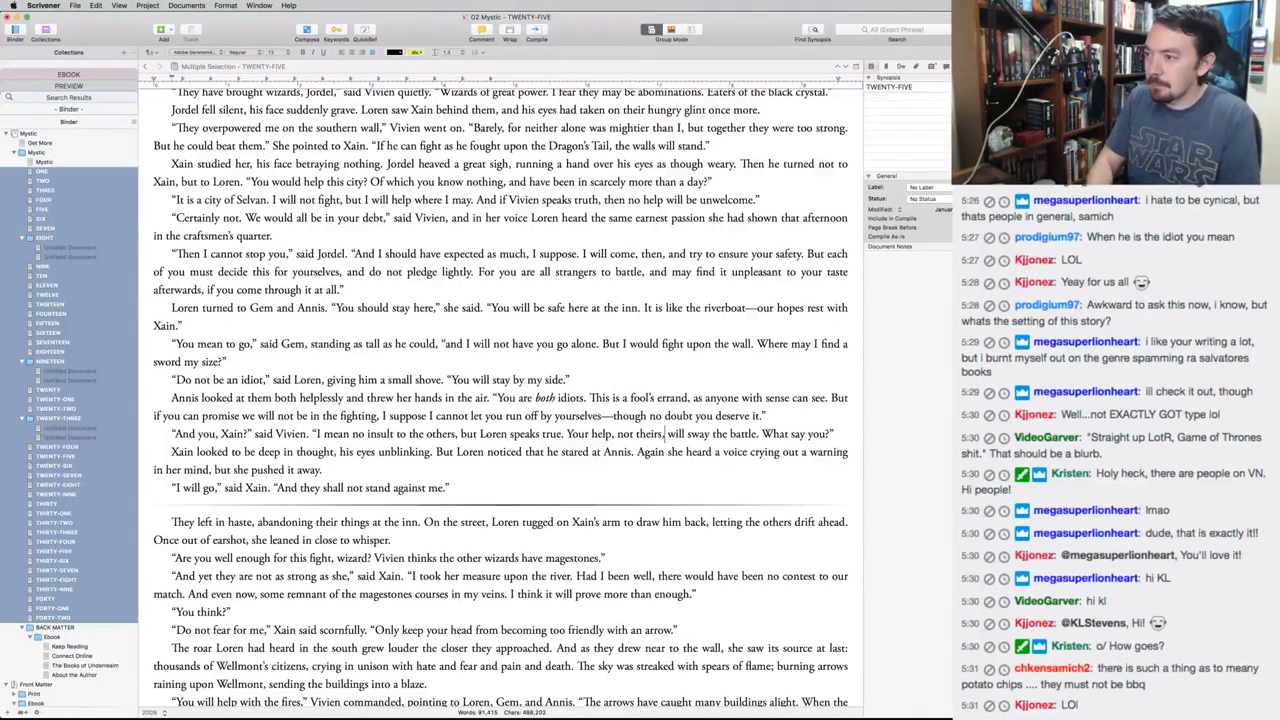
pyautogui.press('super+s')
pyautogui.press('super+Tab')
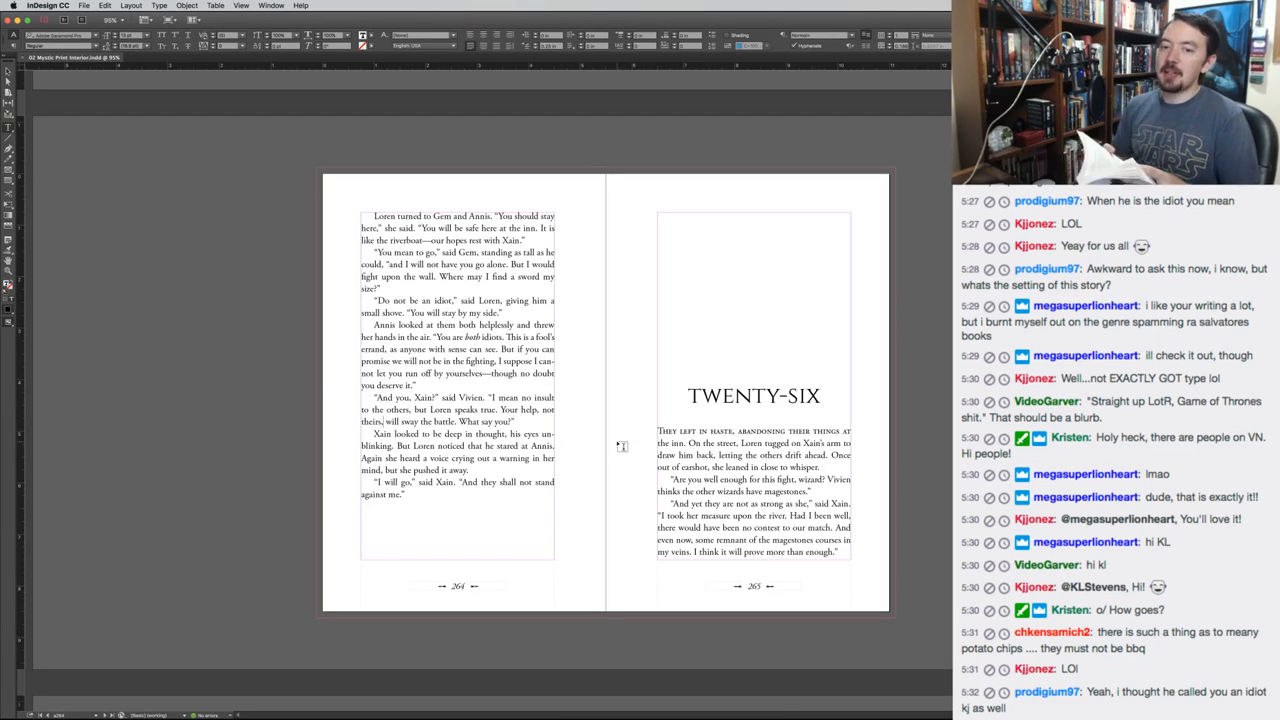
# Switch to Asana in Chrome, mark the NB02 Read Through Chapter 24 task complete, and return to InDesign
pyautogui.press('super+Tab')
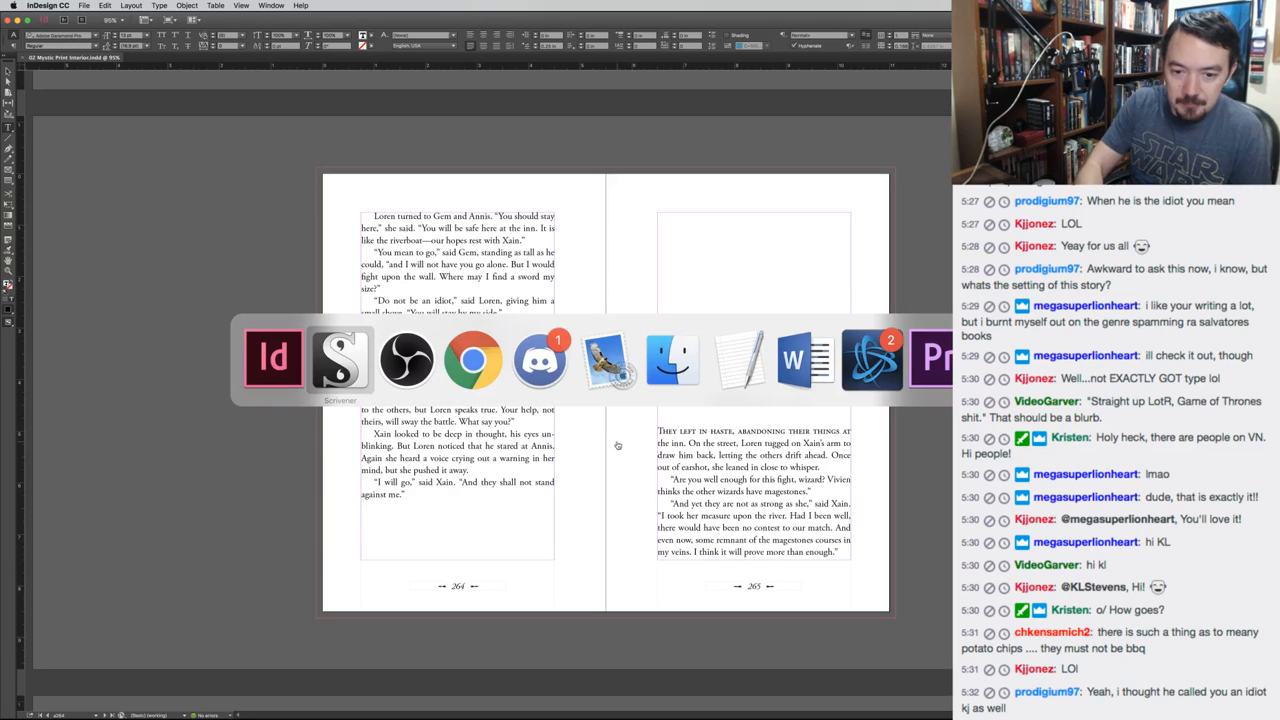
pyautogui.press('super+Tab')
pyautogui.press('super+Tab')
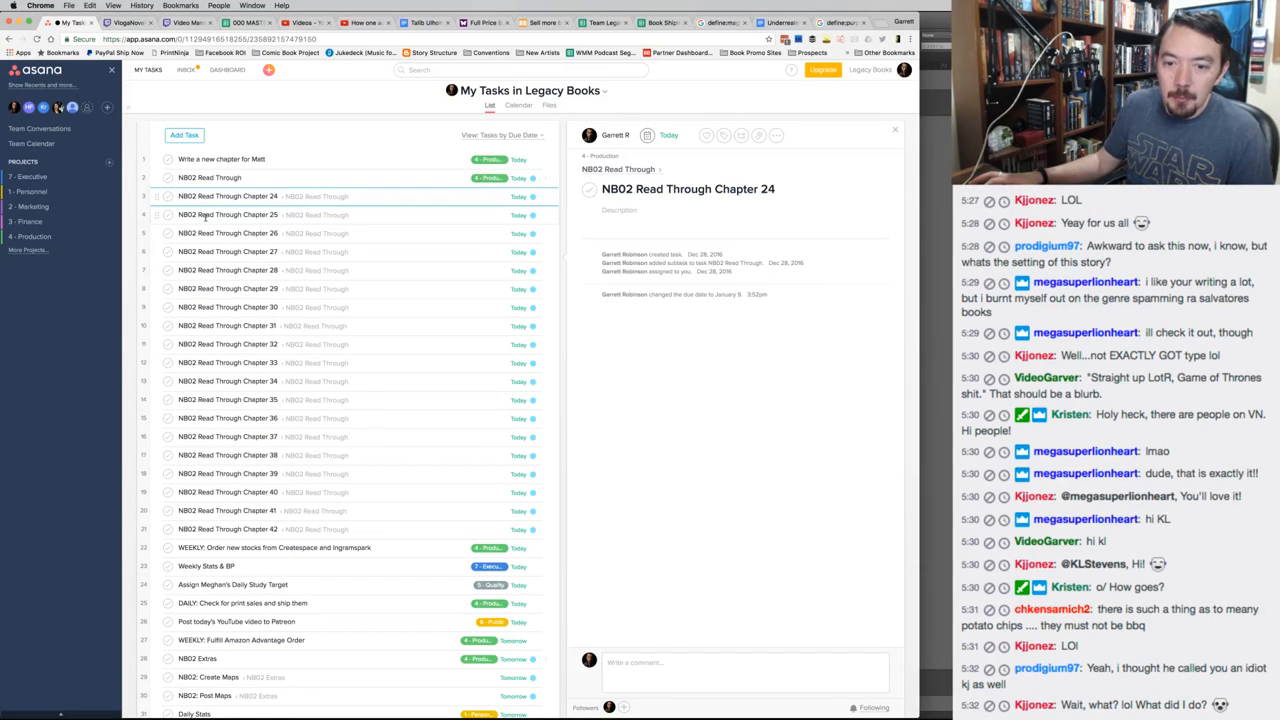
pyautogui.click(168, 197)
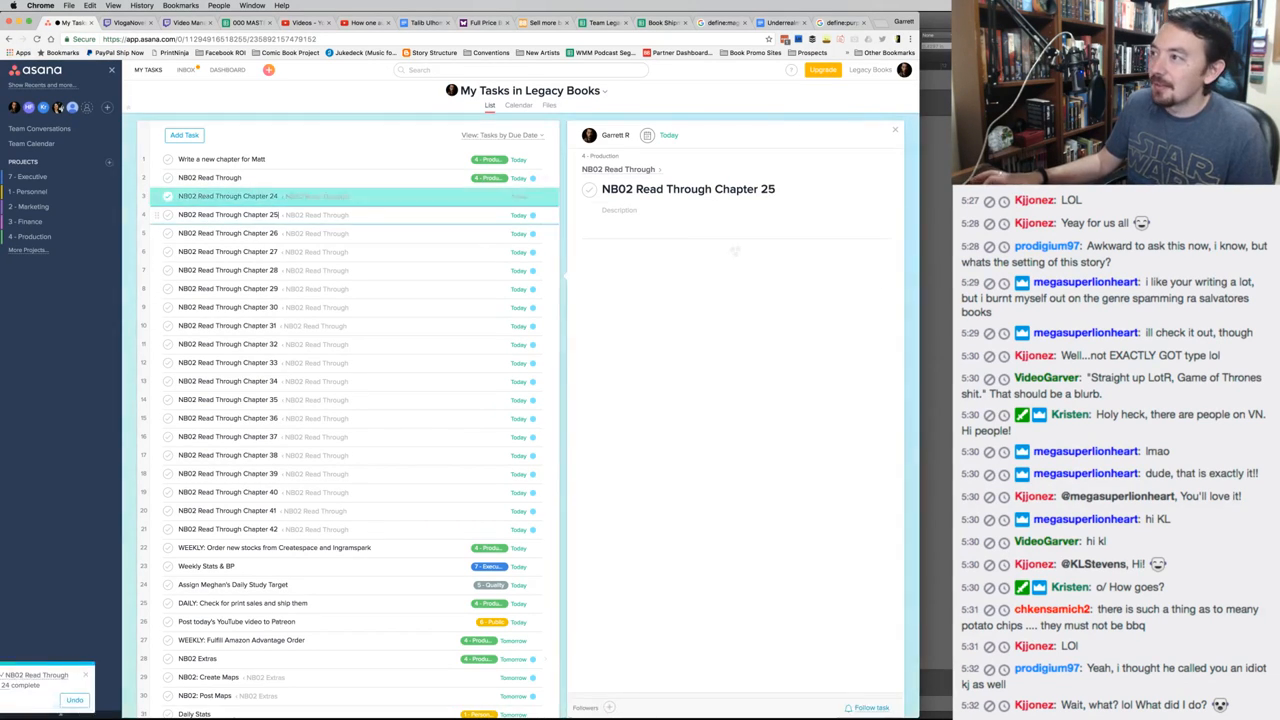
pyautogui.press('super+Tab')
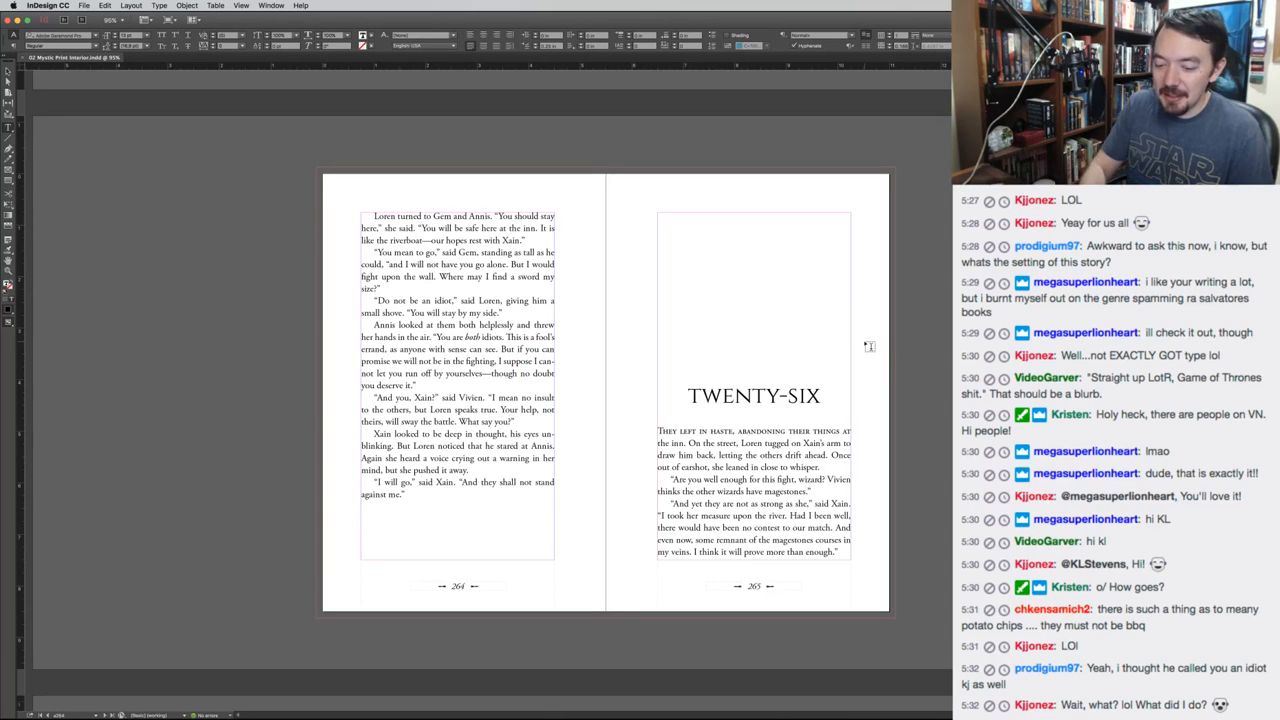
pyautogui.press('super+Tab')
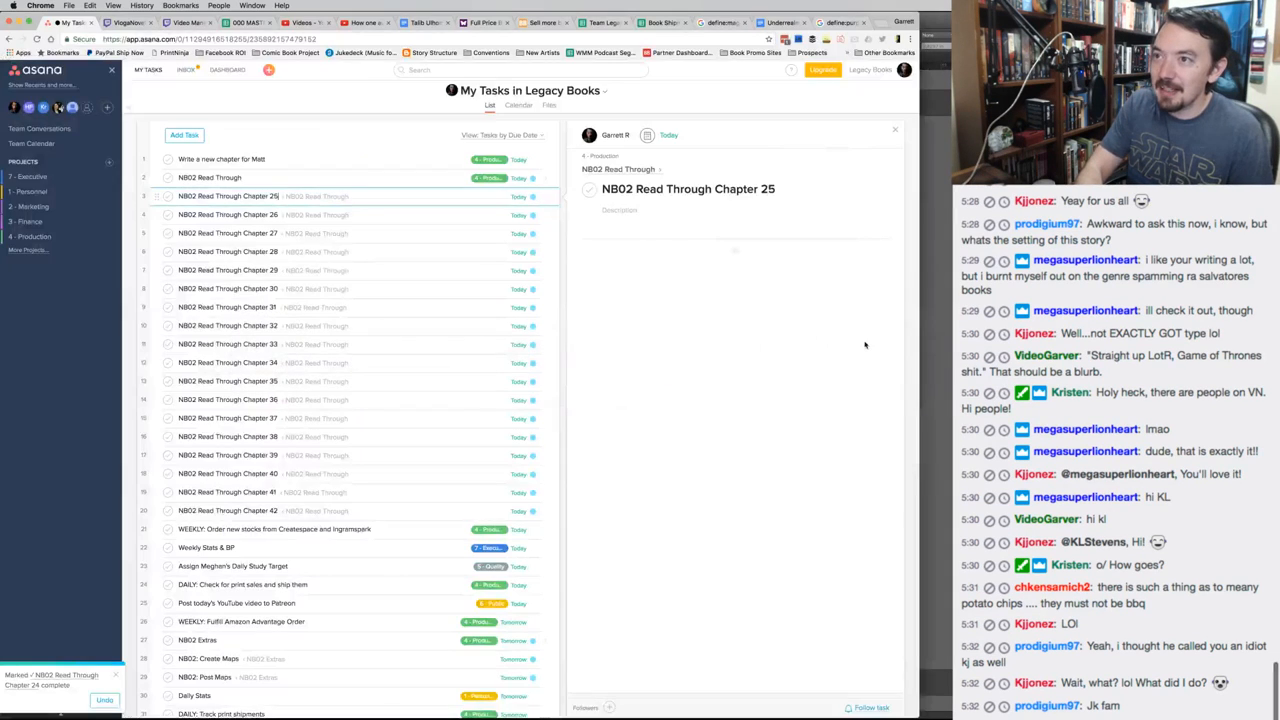
pyautogui.press('super+Tab')
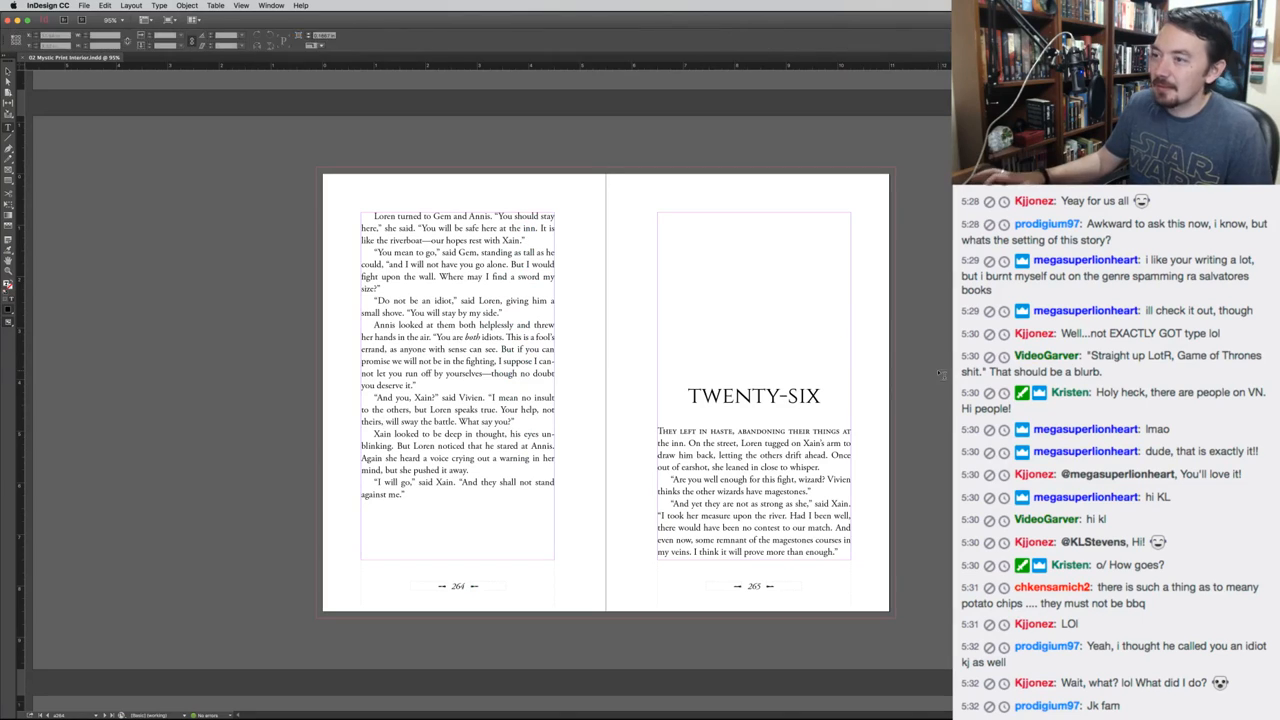
# Replace "the men bring buckets" with "buckets are brought" in Vivien's dialogue on page 266
pyautogui.press('Escape')
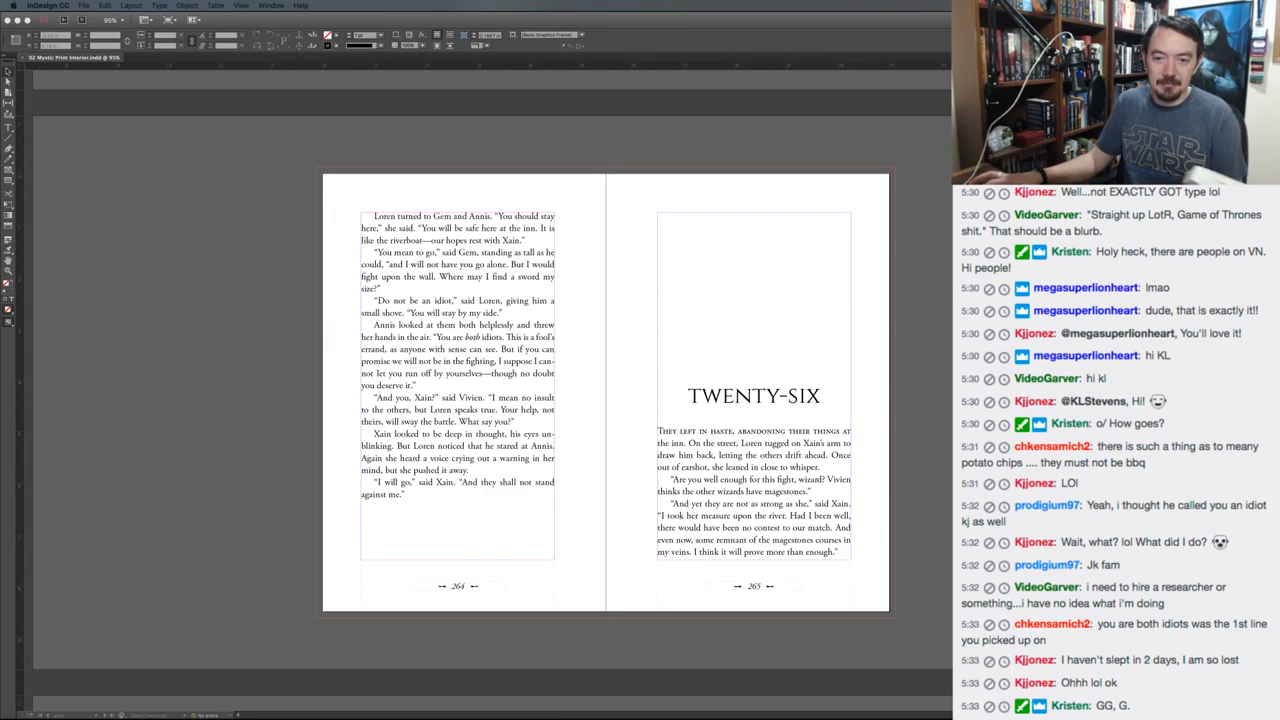
pyautogui.click(180, 478)
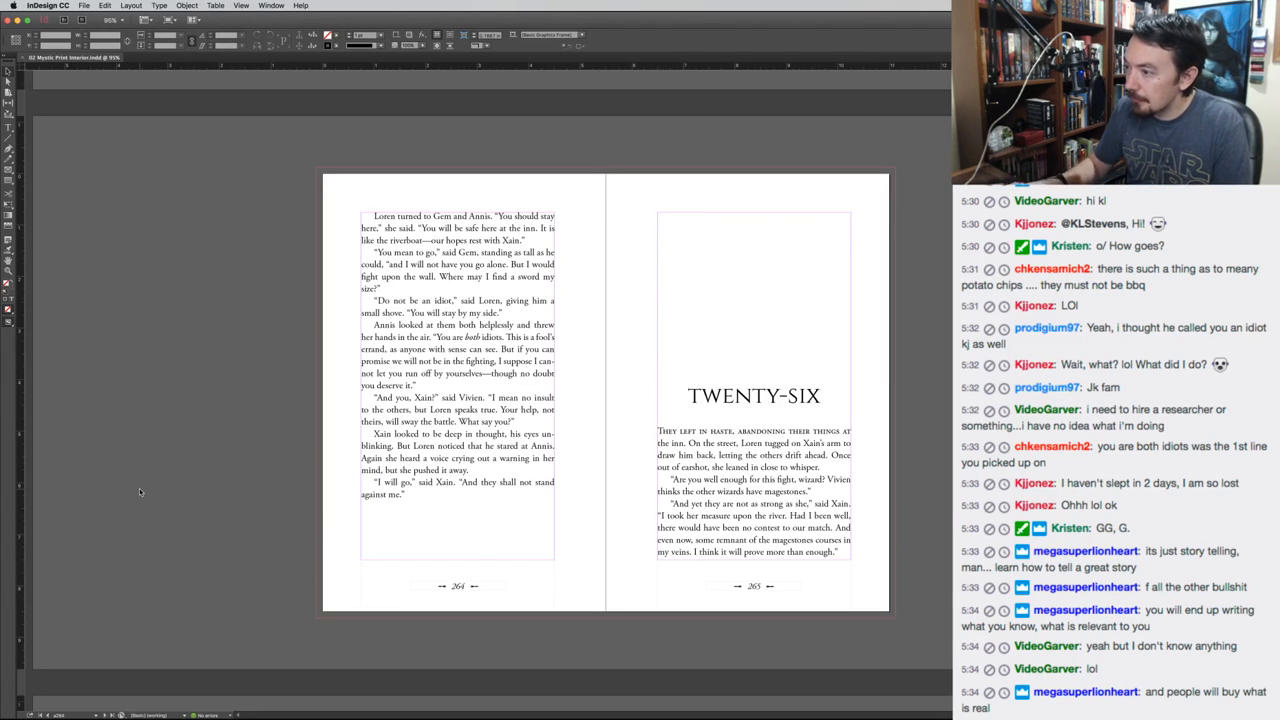
pyautogui.press('pagedown')
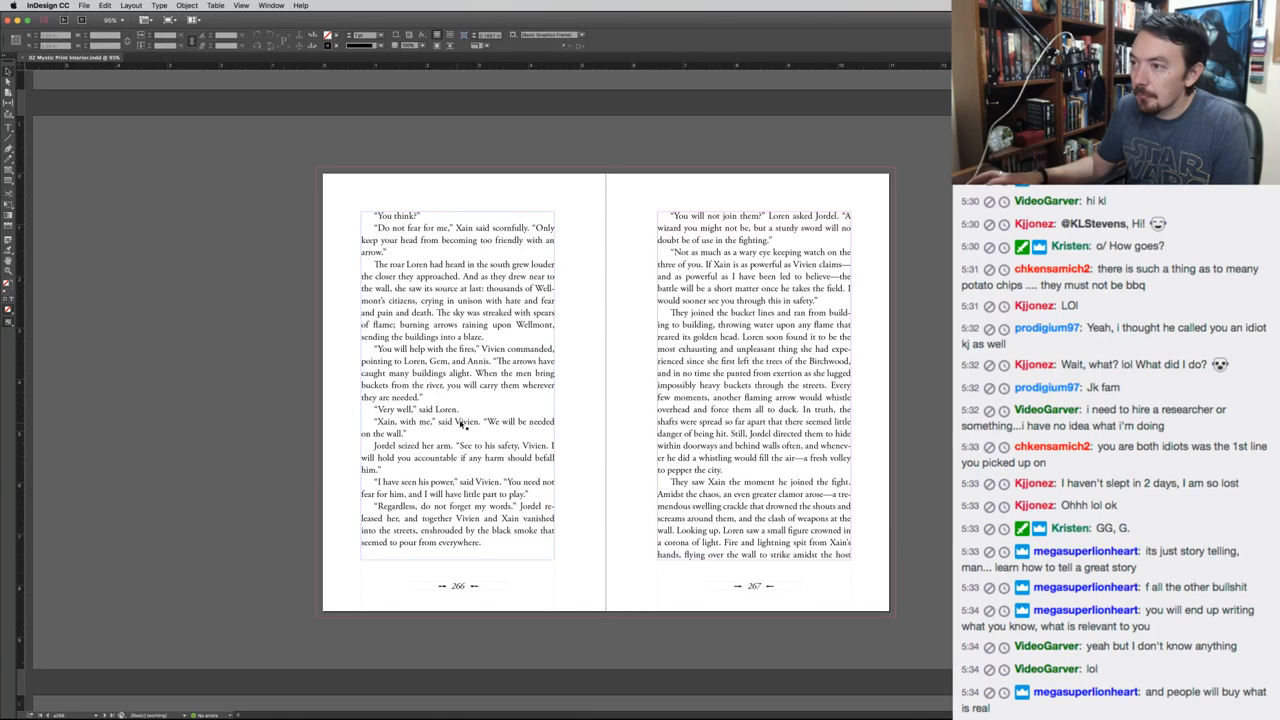
pyautogui.doubleClick(515, 385)
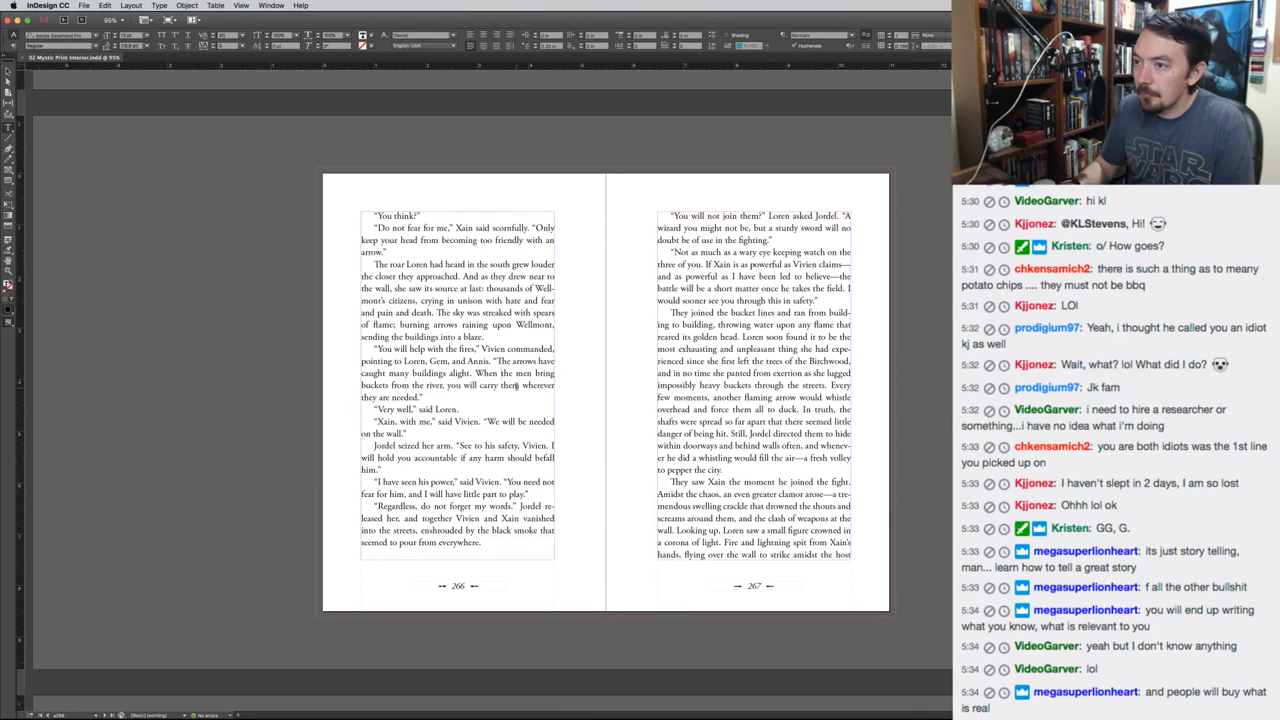
pyautogui.moveTo(501, 373); pyautogui.dragTo(391, 385)
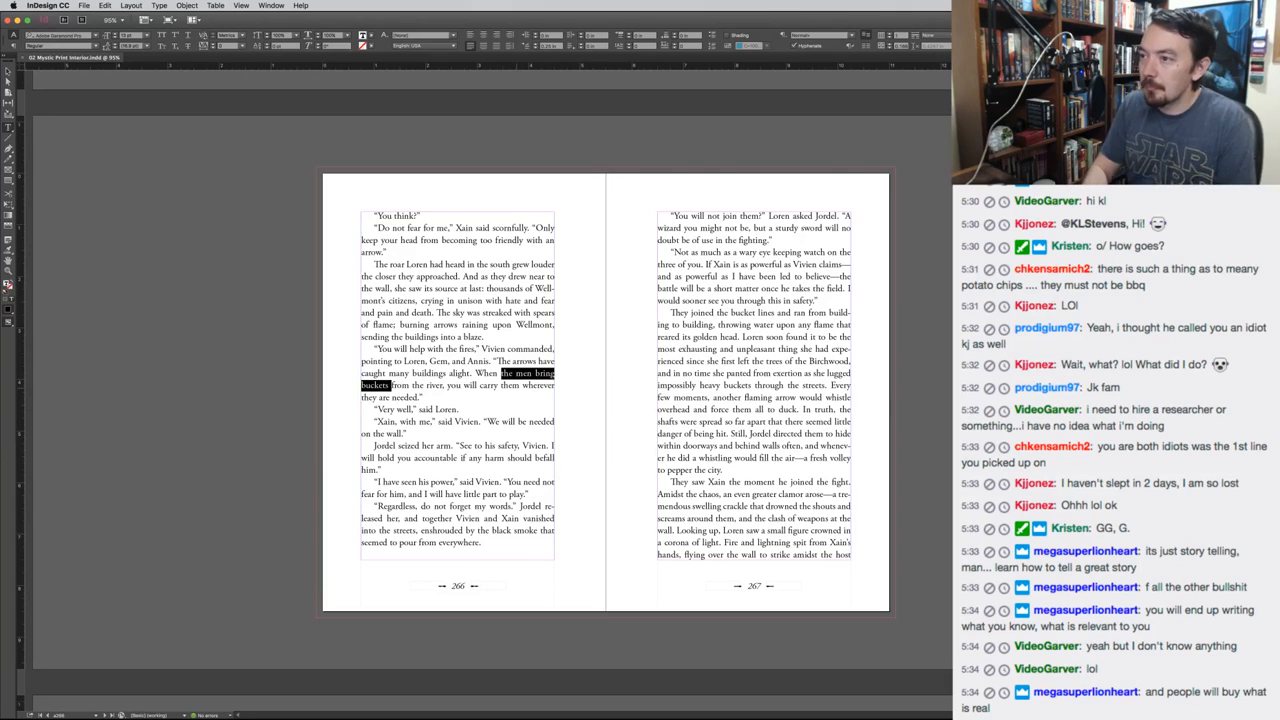
pyautogui.write('buckets are brought')
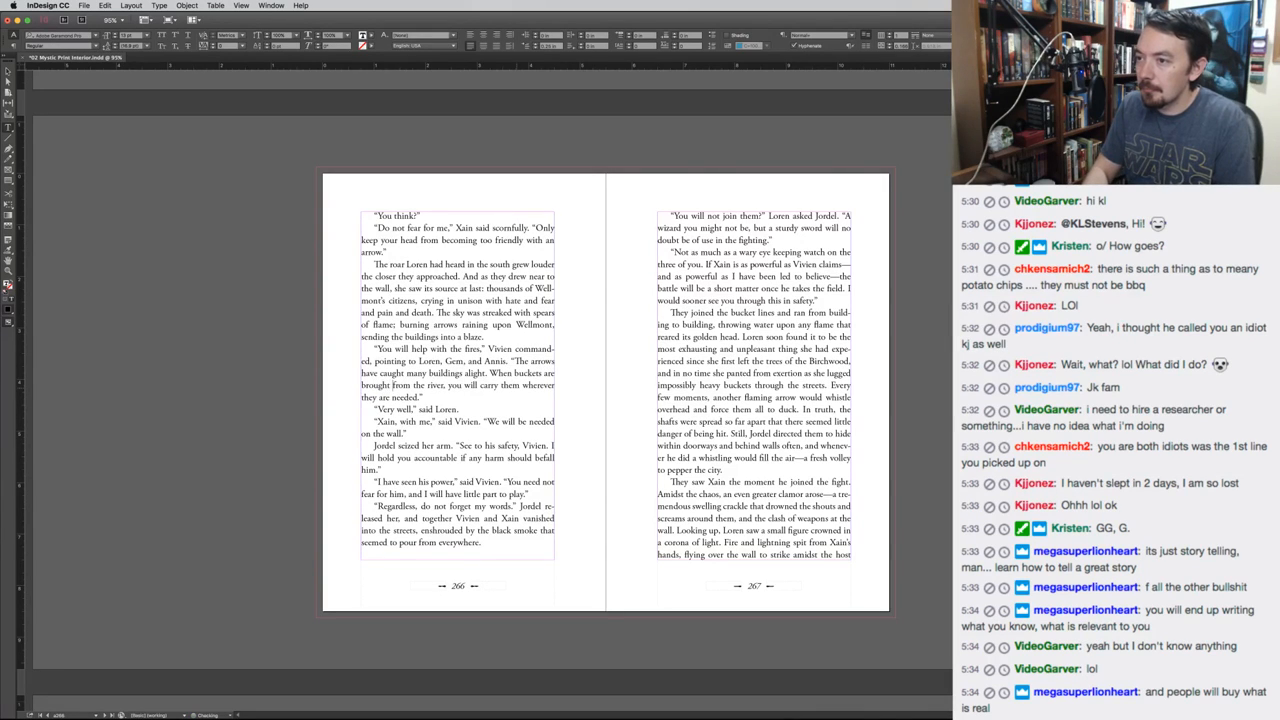
pyautogui.press('Escape')
pyautogui.click(271, 415)
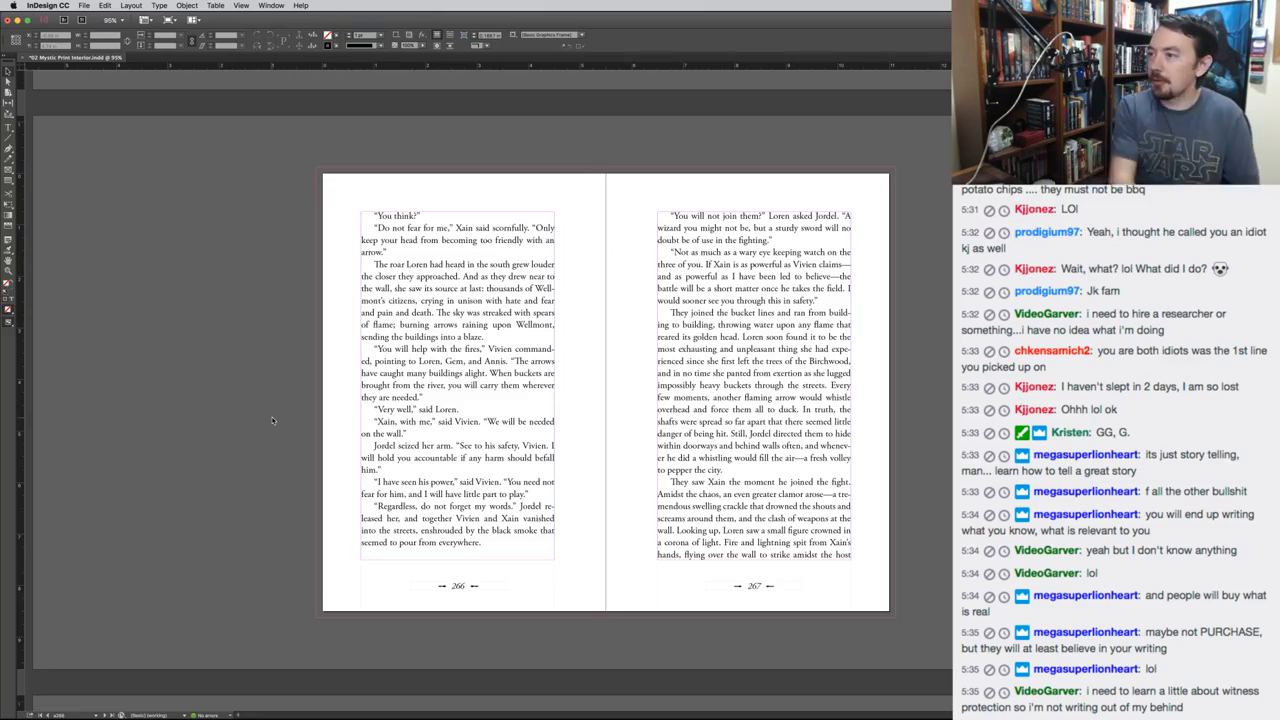
# Switch to Scrivener, change "the men bring buckets" to "buckets are brought" in chapter Twenty-Six, save the project, and return to InDesign
pyautogui.press('super+Tab')
pyautogui.press('super+Tab')
pyautogui.press('super+Tab')
pyautogui.press('super+Tab')
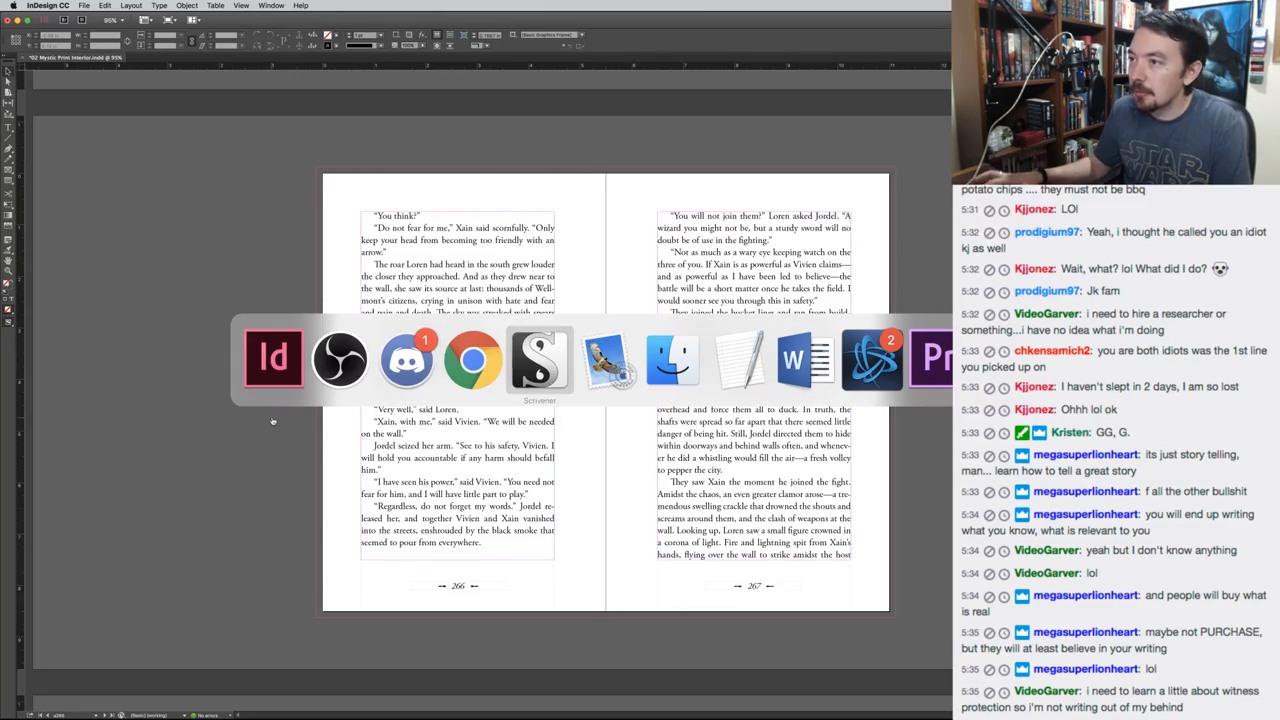
pyautogui.scroll(-10, 488, 416)
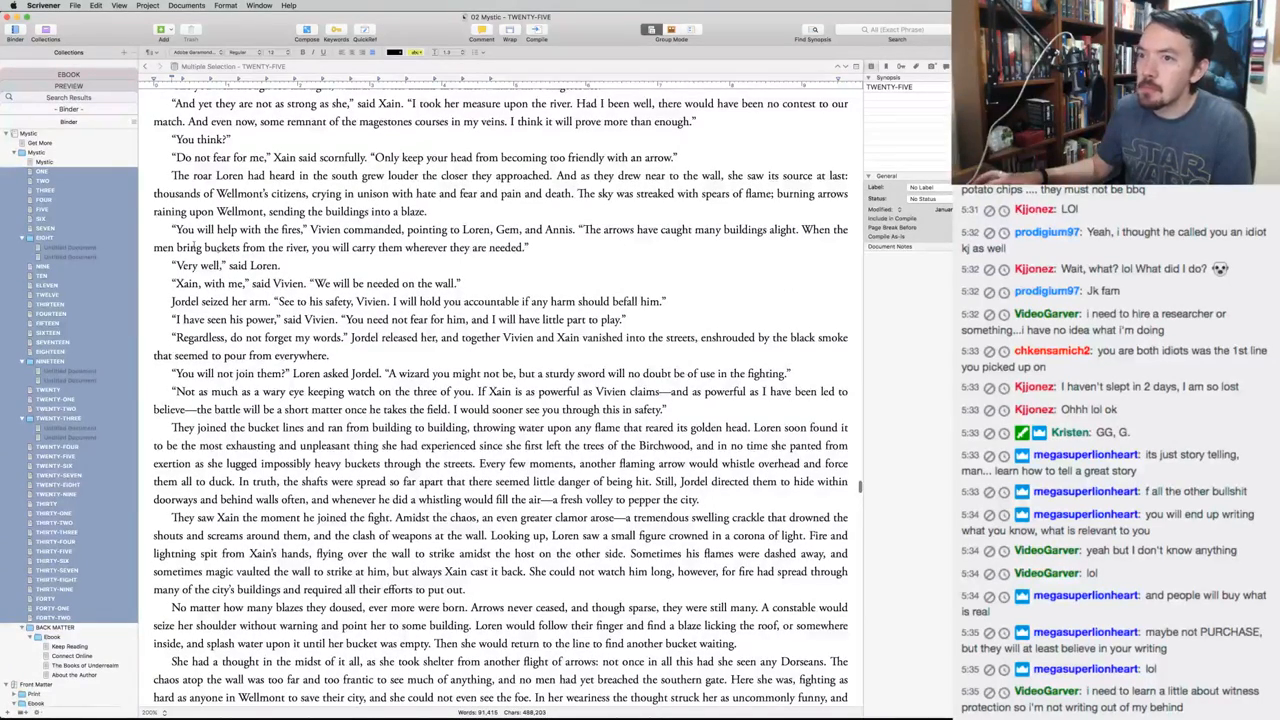
pyautogui.click(240, 247)
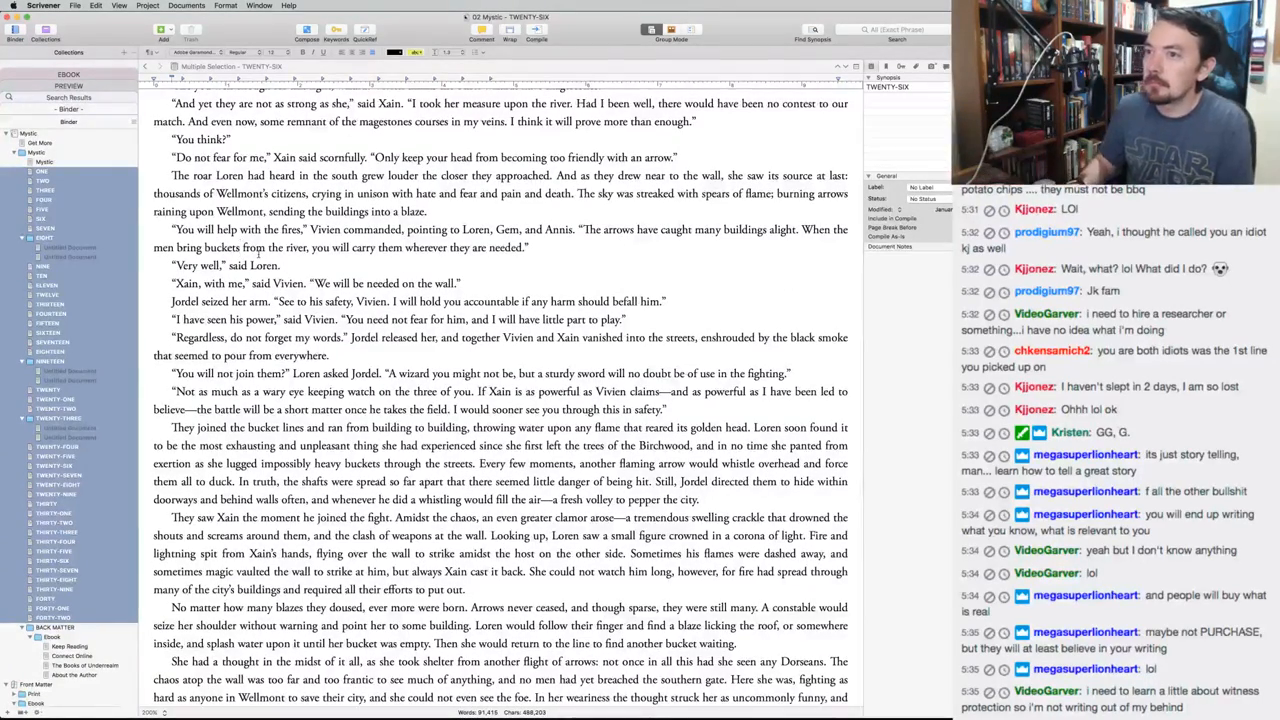
pyautogui.hotkey('shift', 'alt', 'Left')
pyautogui.hotkey('shift', 'alt', 'Left')
pyautogui.hotkey('shift', 'alt', 'Left')
pyautogui.hotkey('shift', 'alt', 'Left')
pyautogui.write('buckets are brought')
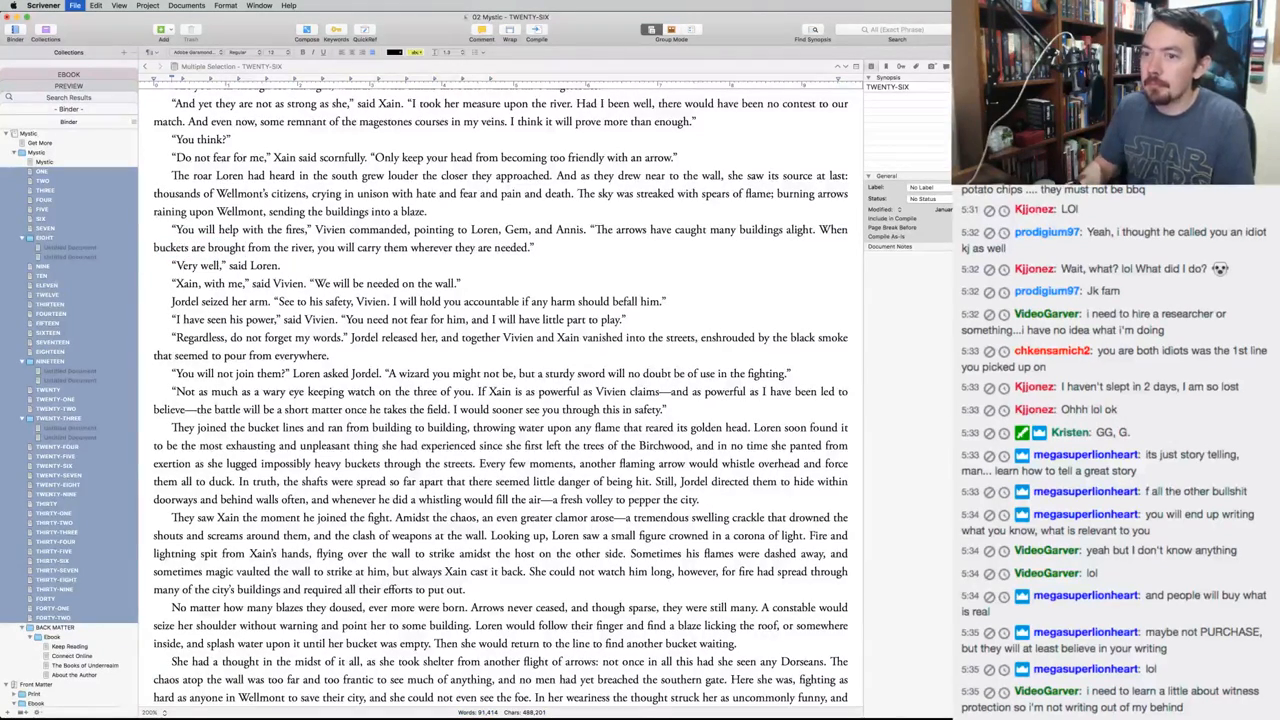
pyautogui.press('super+Tab')
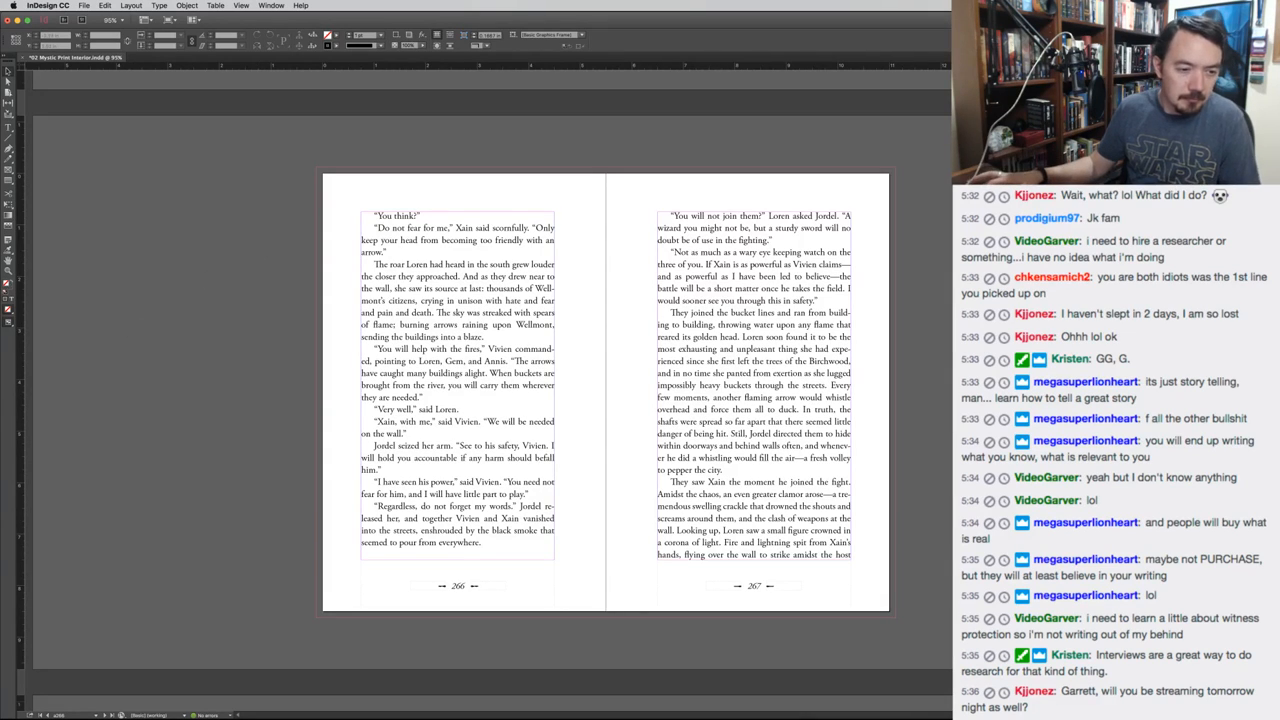
pyautogui.press('super+Tab')
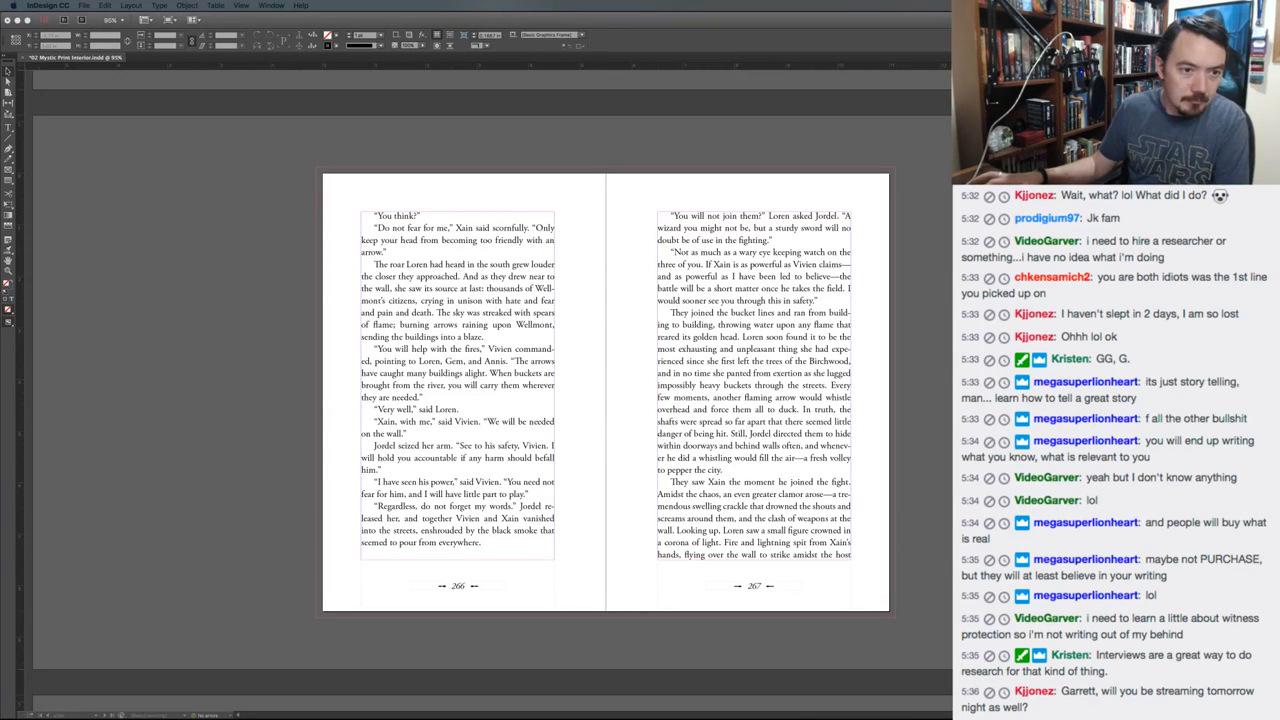
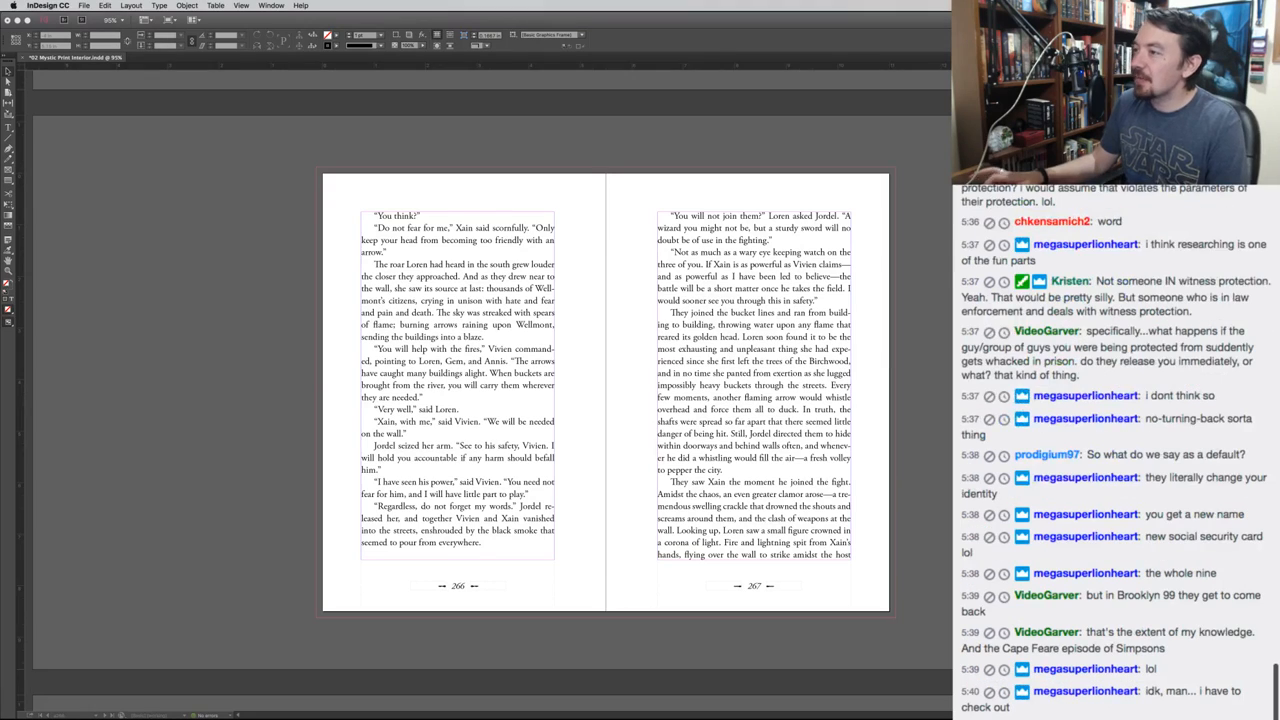
pyautogui.press('super+Tab')
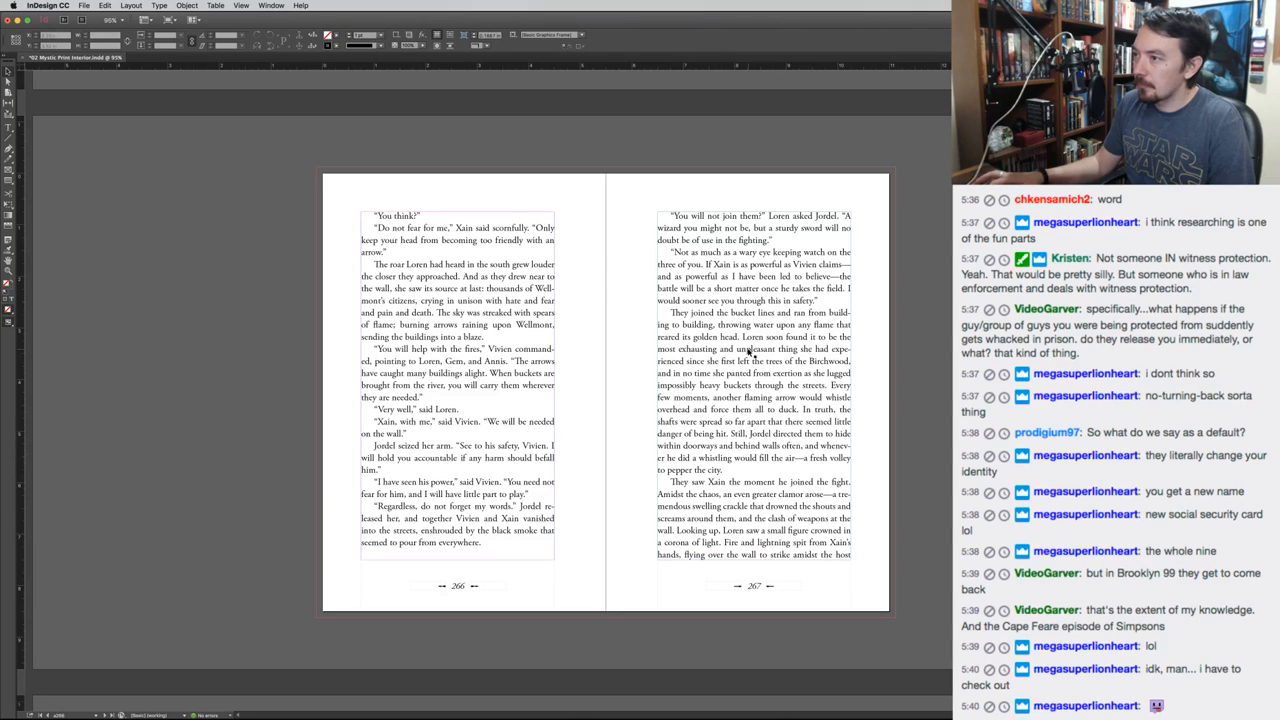
# Select "unpleasant" in the bucket-line paragraph on page 267, switch to Chrome, and open thesaurus.com in a new tab
pyautogui.doubleClick(748, 350)
pyautogui.doubleClick(750, 349)
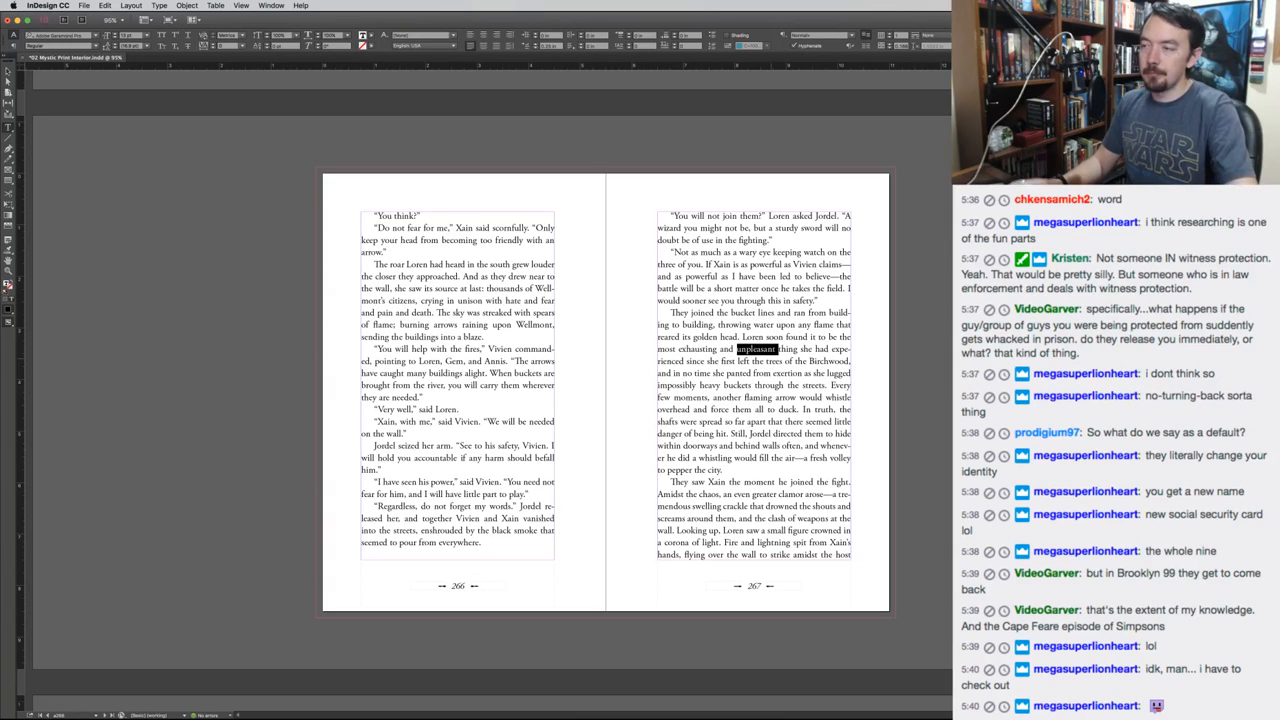
pyautogui.press('super+Tab')
pyautogui.press('super+Tab')
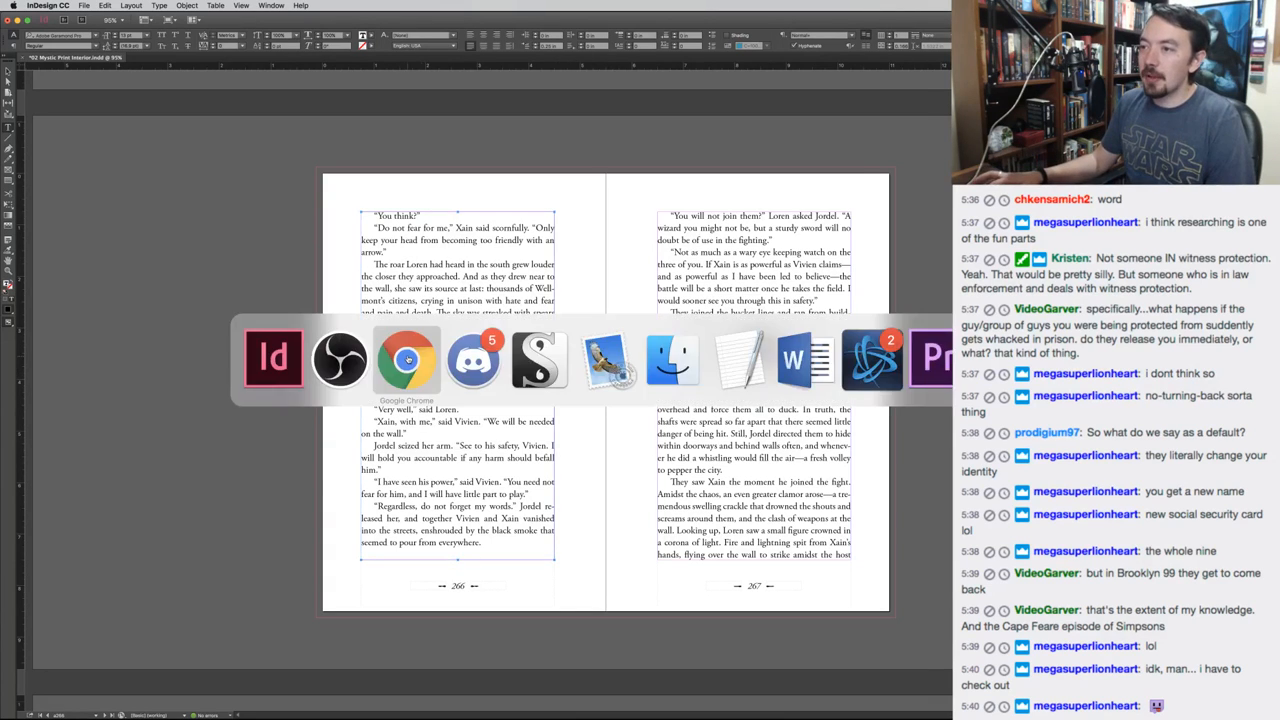
pyautogui.click(407, 360)
pyautogui.press('super+t')
pyautogui.write('thsaurus.c')
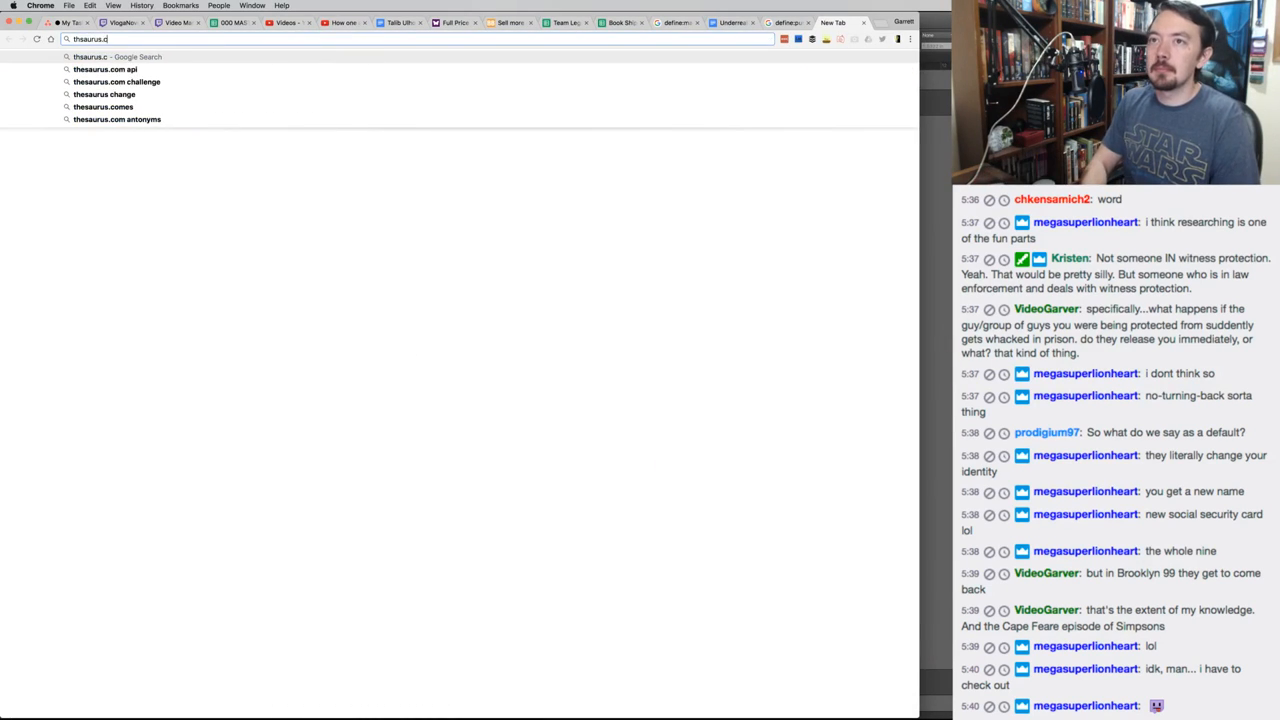
pyautogui.press('super+a')
pyautogui.write('the')
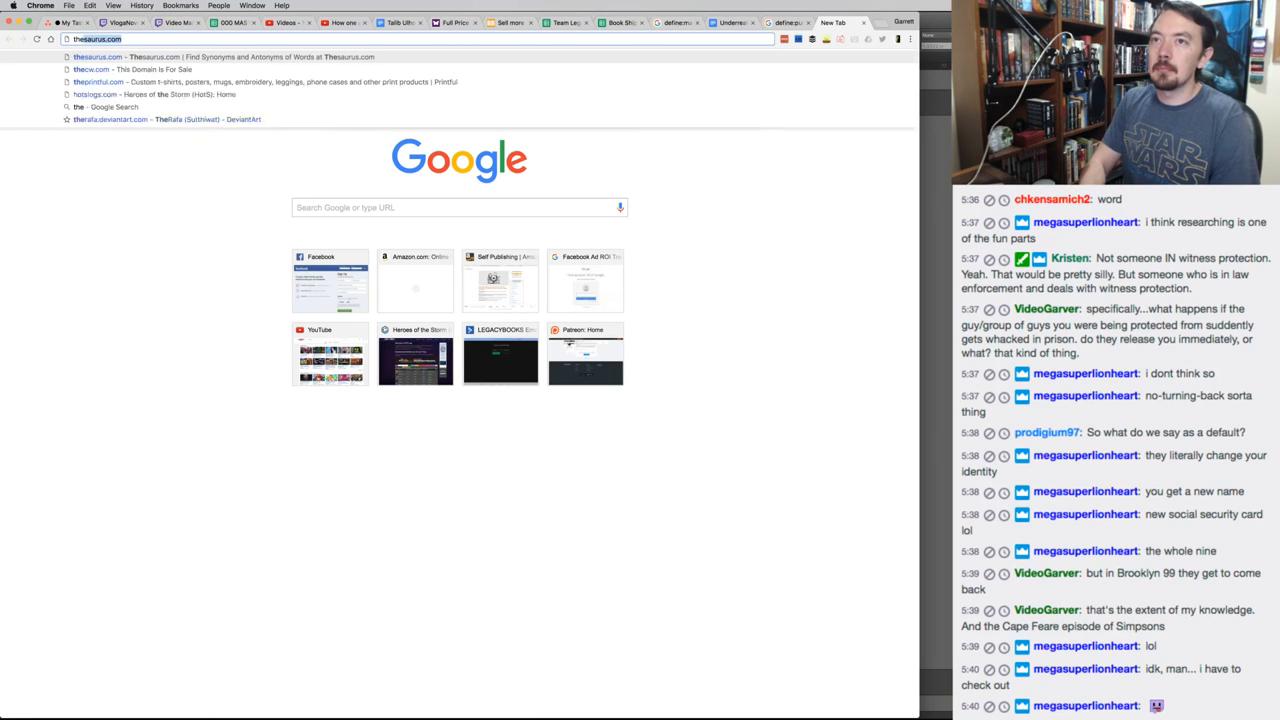
pyautogui.write('saurus.com')
pyautogui.press('Return')
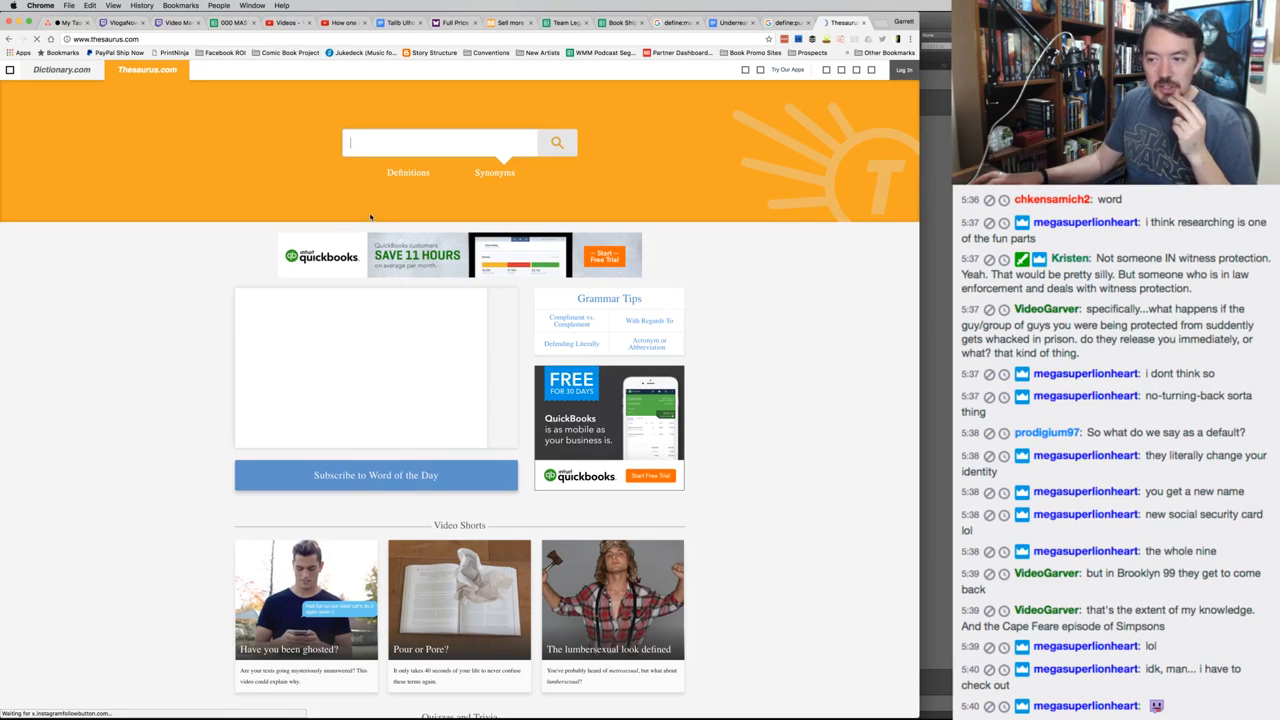
# Look up synonyms for "horrifying" on Thesaurus.com
pyautogui.click(416, 140)
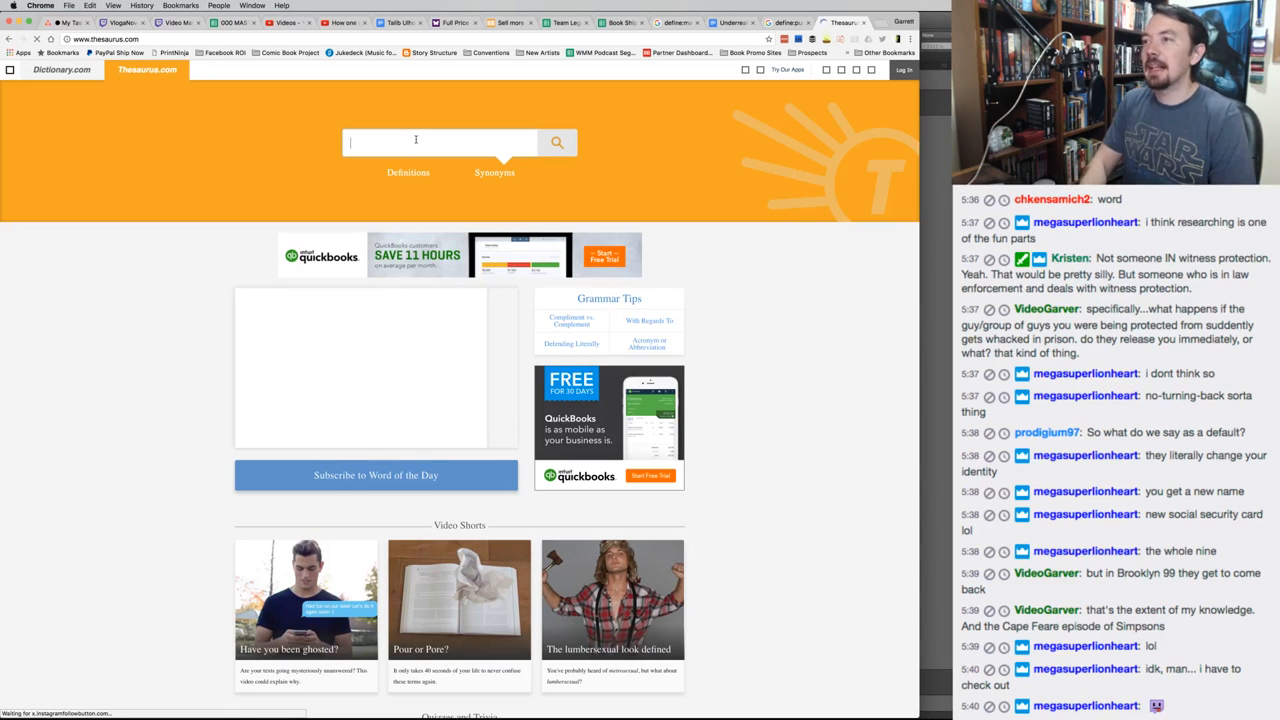
pyautogui.write('horrify')
pyautogui.press('Return')
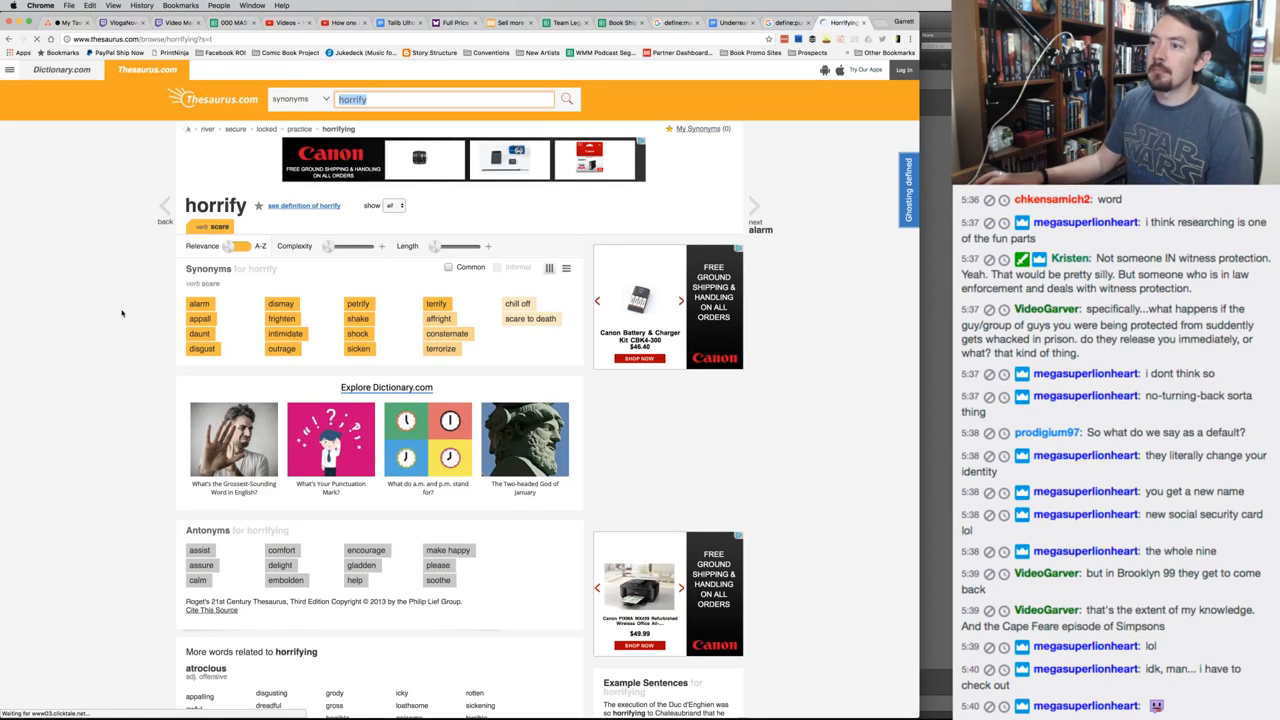
# Look up synonyms for "unpleasant" and then "draining" on Thesaurus.com
pyautogui.press('super+Tab')
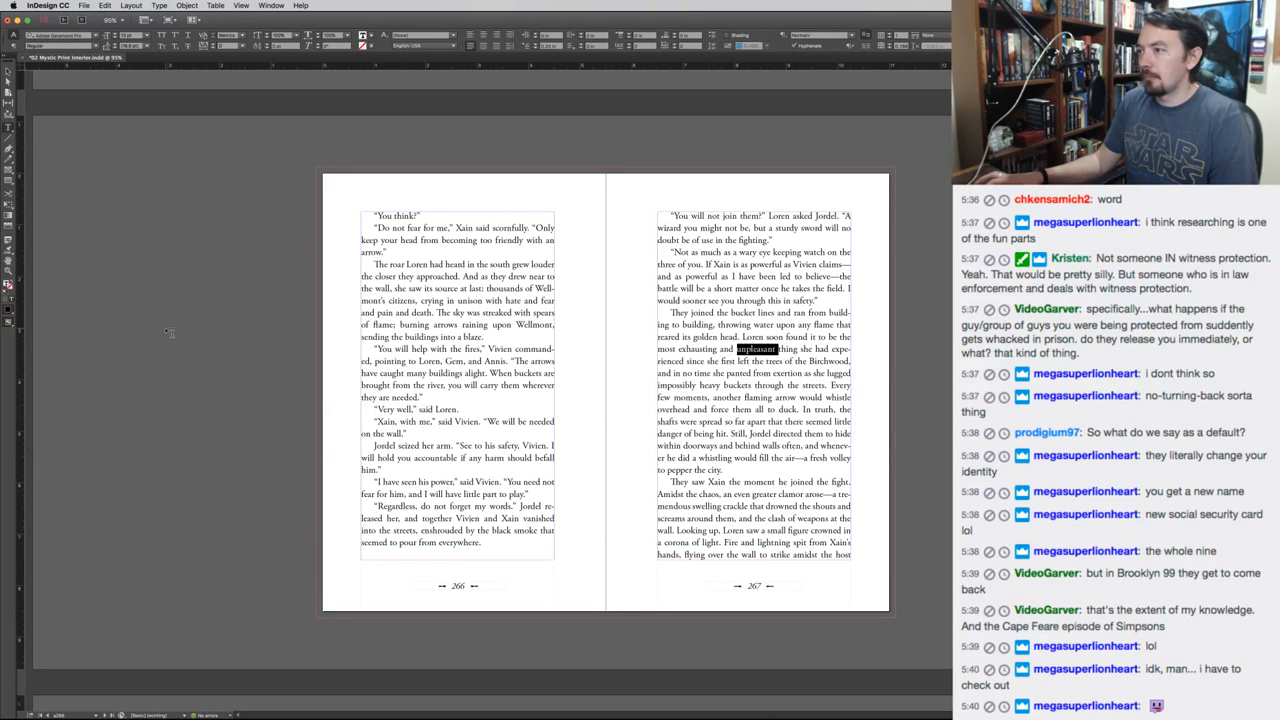
pyautogui.press('super+Tab')
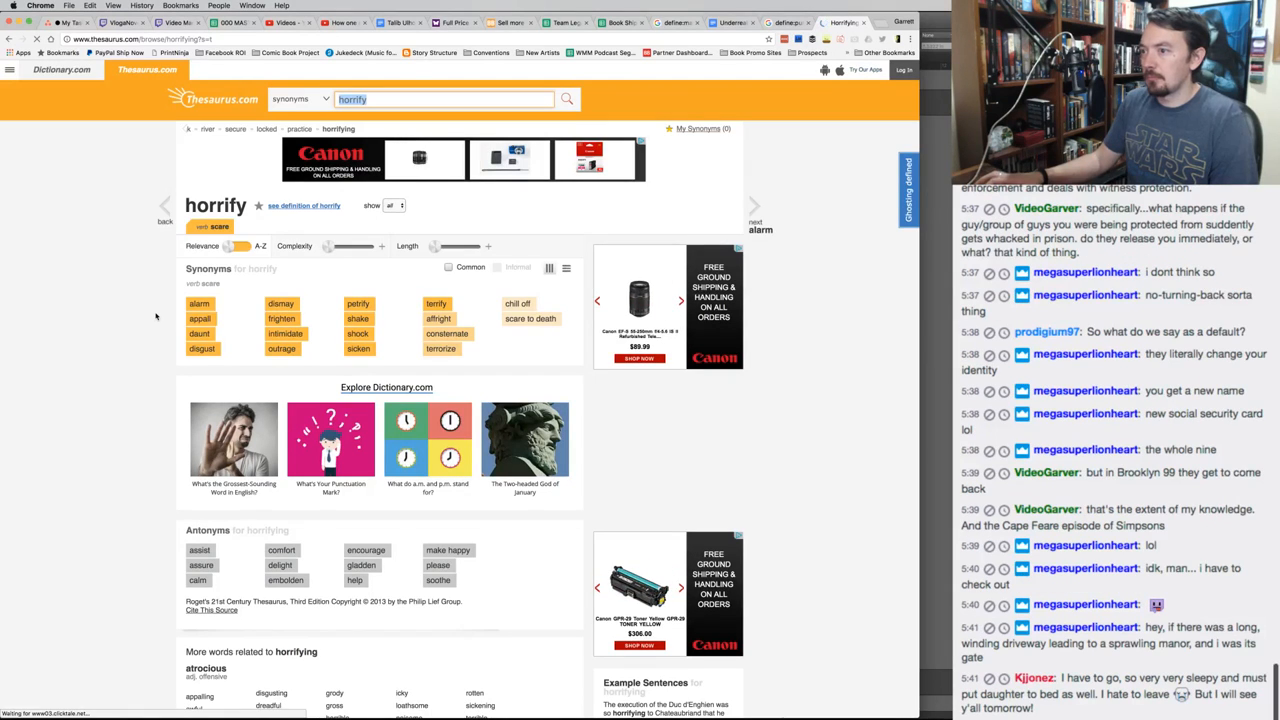
pyautogui.write('unpleas')
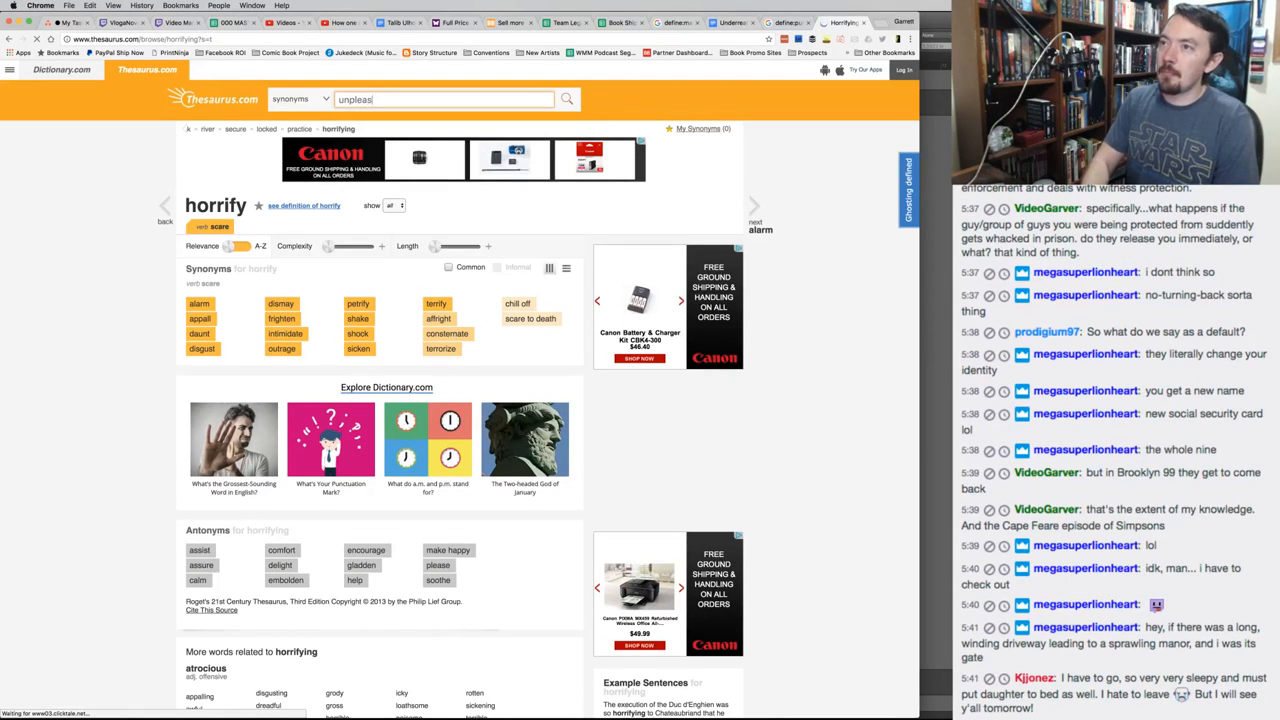
pyautogui.write('ant')
pyautogui.press('Return')
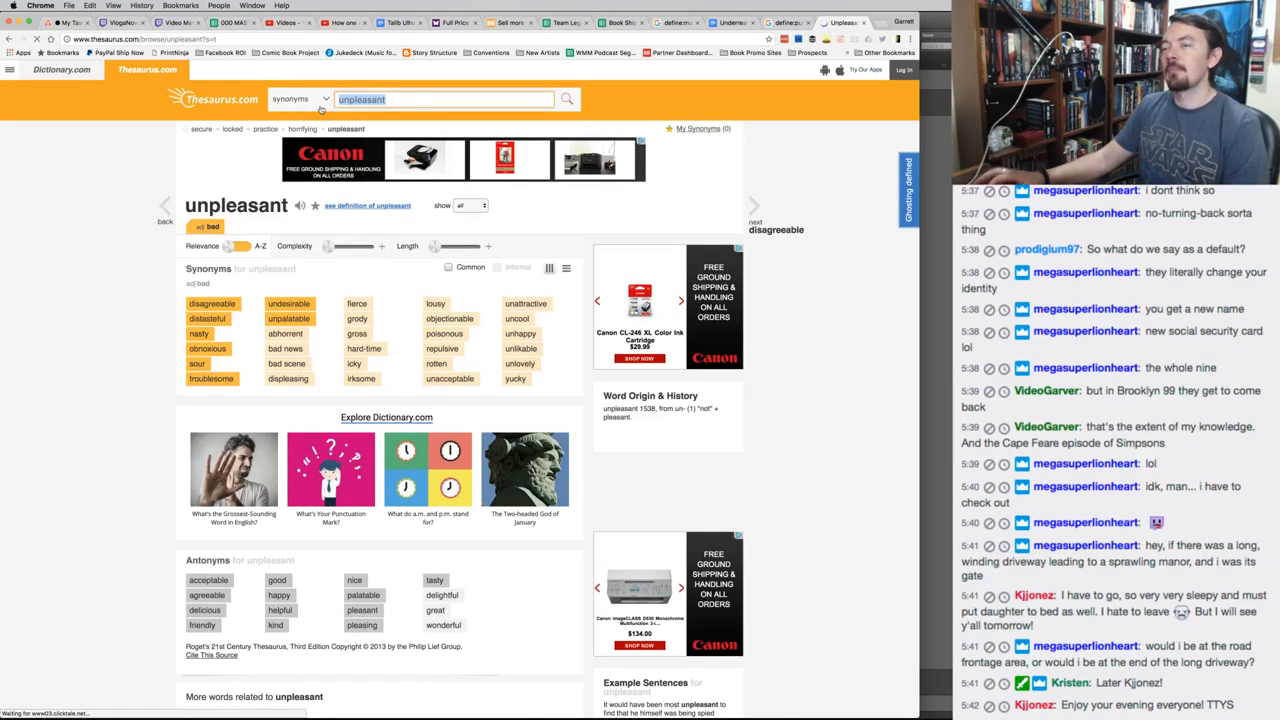
pyautogui.write('draining')
pyautogui.press('Return')
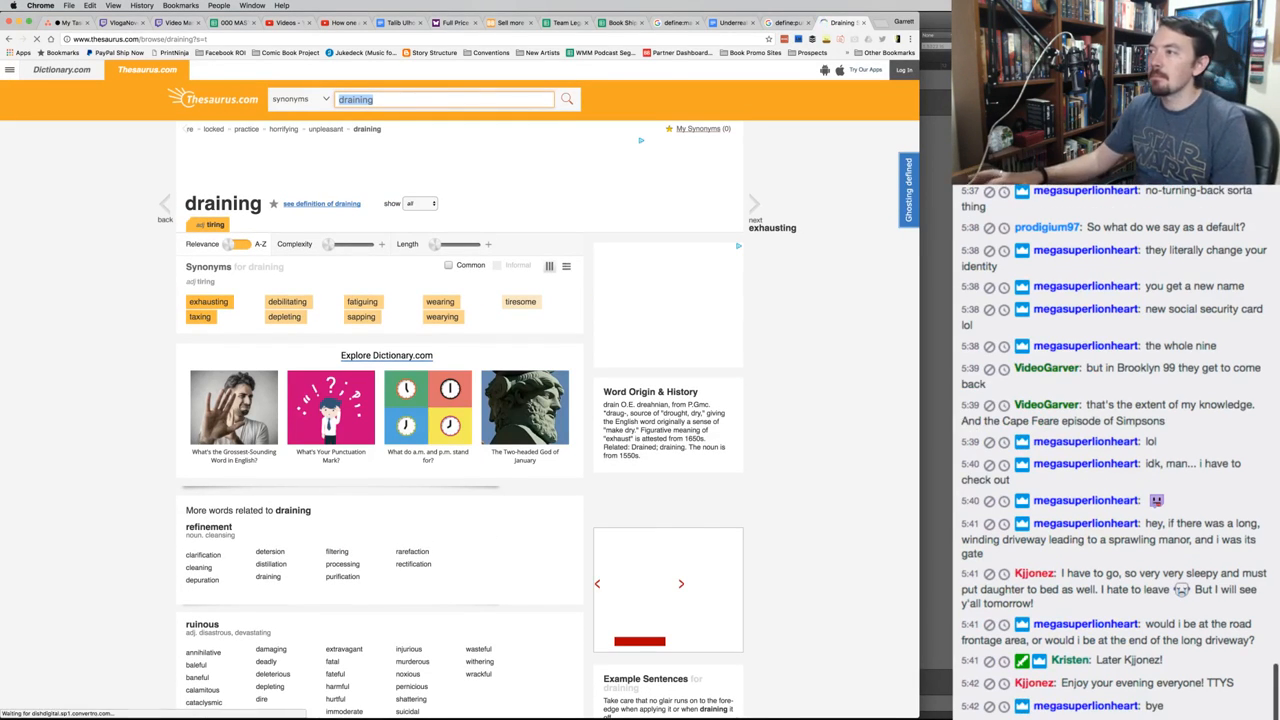
# Return to InDesign and delete "and unpleasant thing she had" after "exhausting" in the bucket-line paragraph on page 267
pyautogui.press('super+Tab')
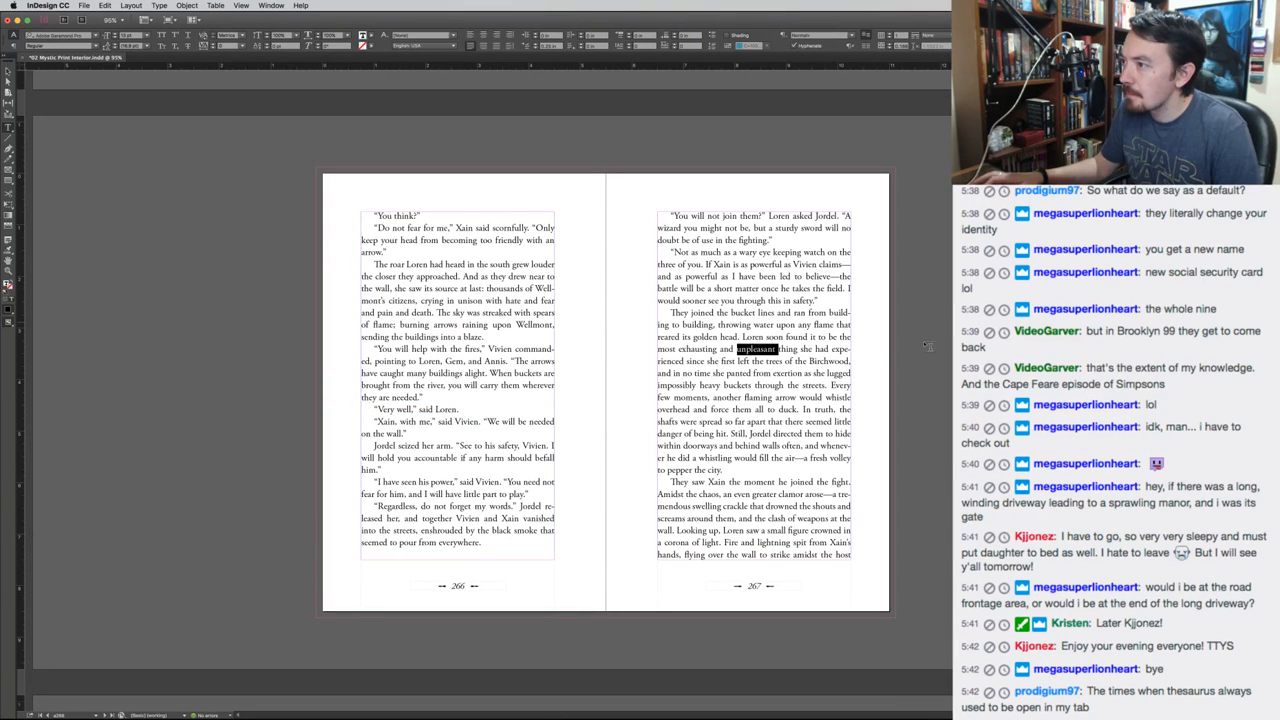
pyautogui.press('Right')
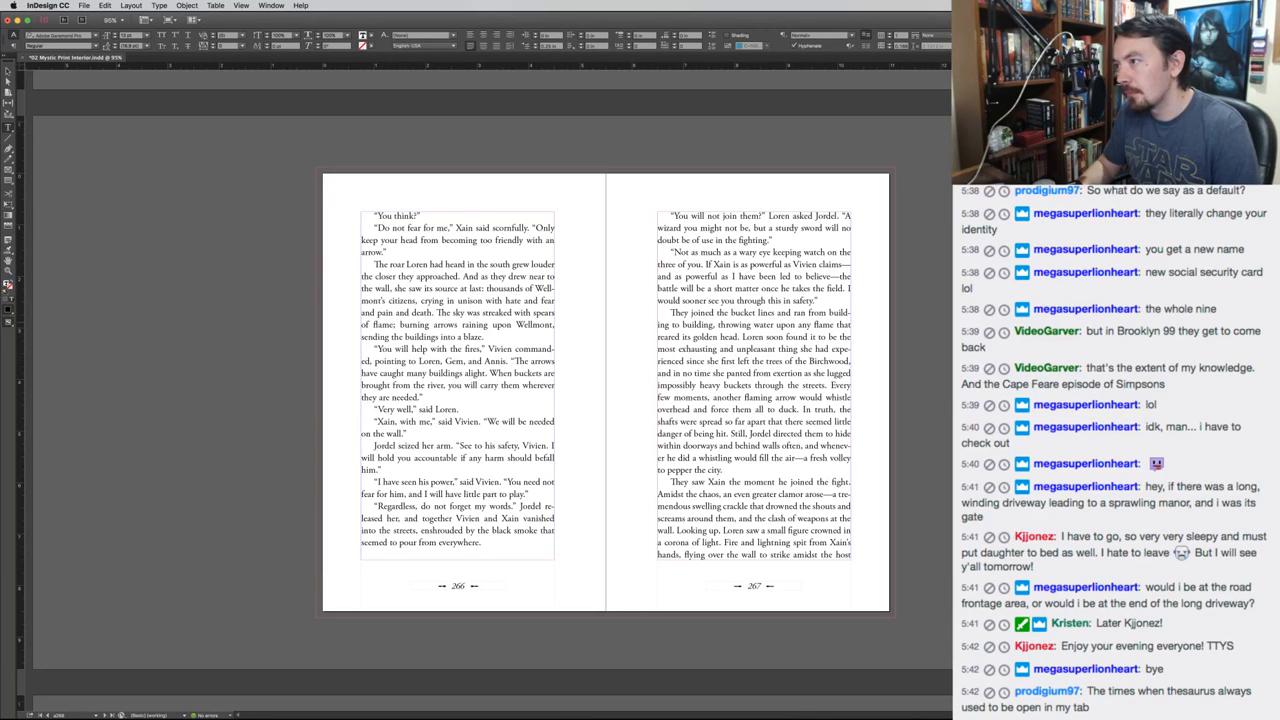
pyautogui.press('super+shift+Right')
pyautogui.press('super+shift+Right')
pyautogui.press('super+shift+Right')
pyautogui.press('super+shift+Right')
pyautogui.press('super+shift+Right')
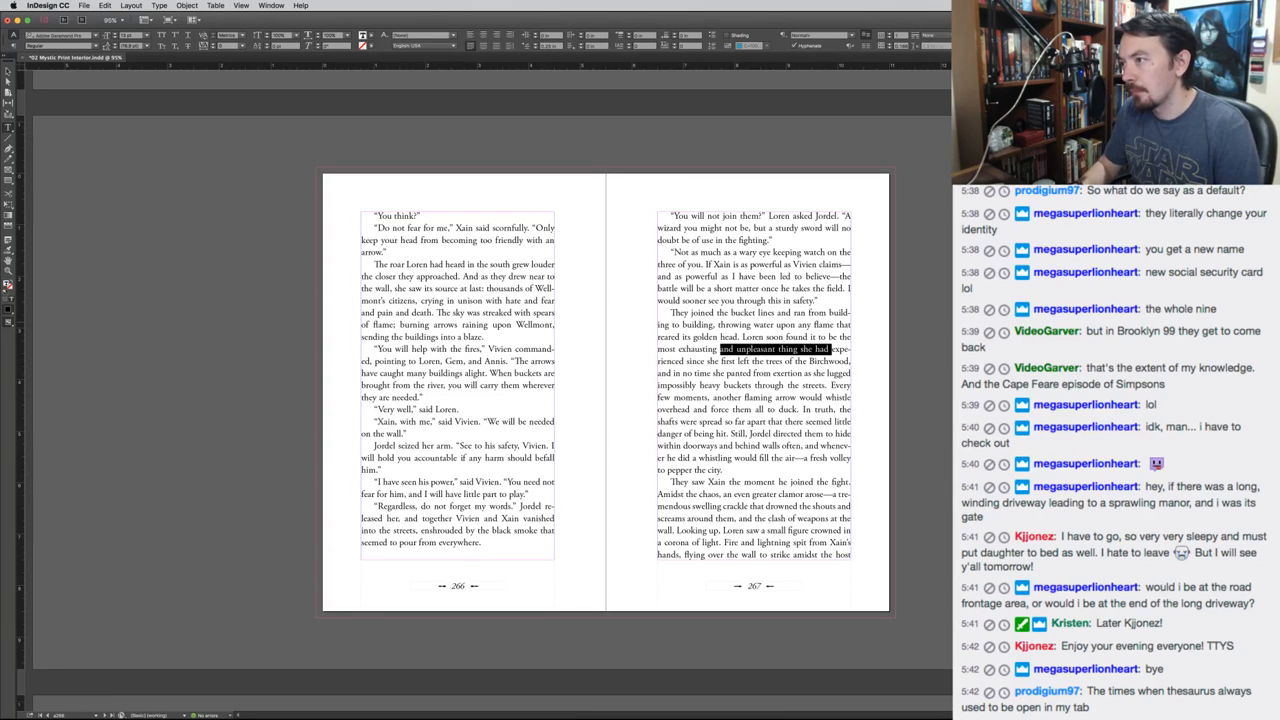
pyautogui.press('BackSpace')
pyautogui.press('super+shift+Right')
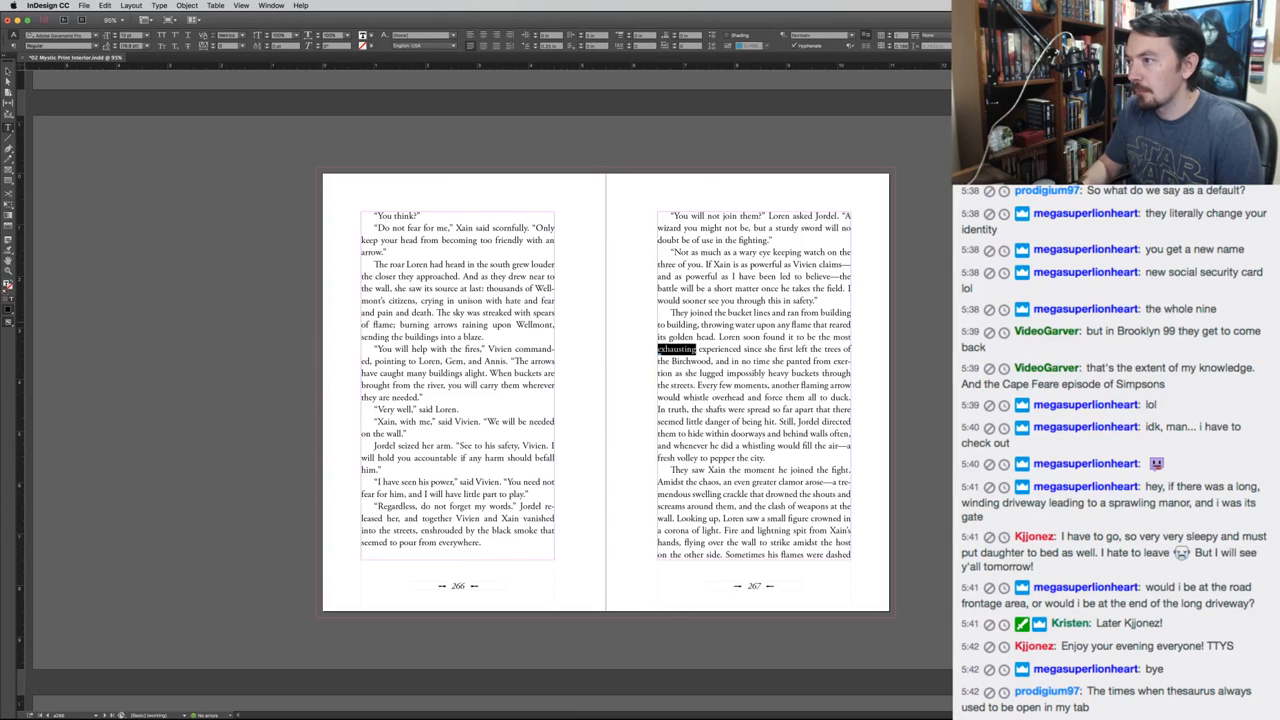
# Switch to Chrome and examine the synonyms and related words for "draining" on Thesaurus.com
pyautogui.press('super+Tab')
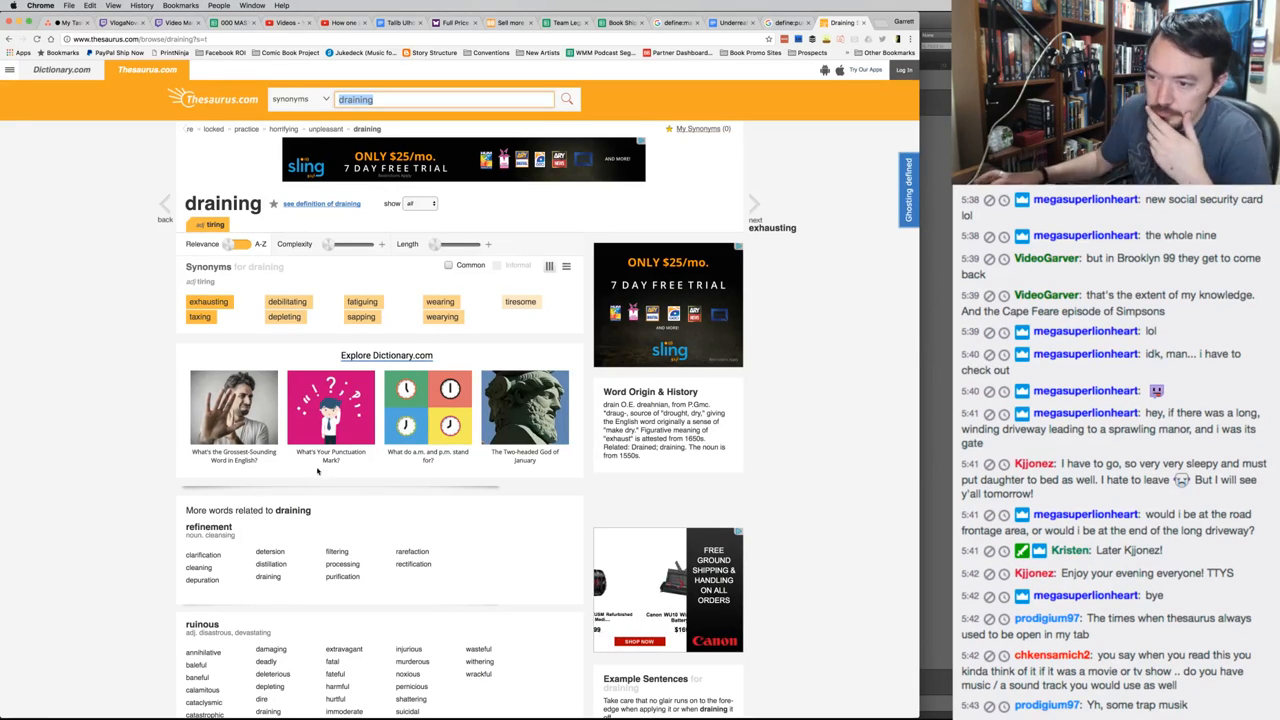
pyautogui.scroll(-1, 128, 455)
pyautogui.scroll(-2, 128, 455)
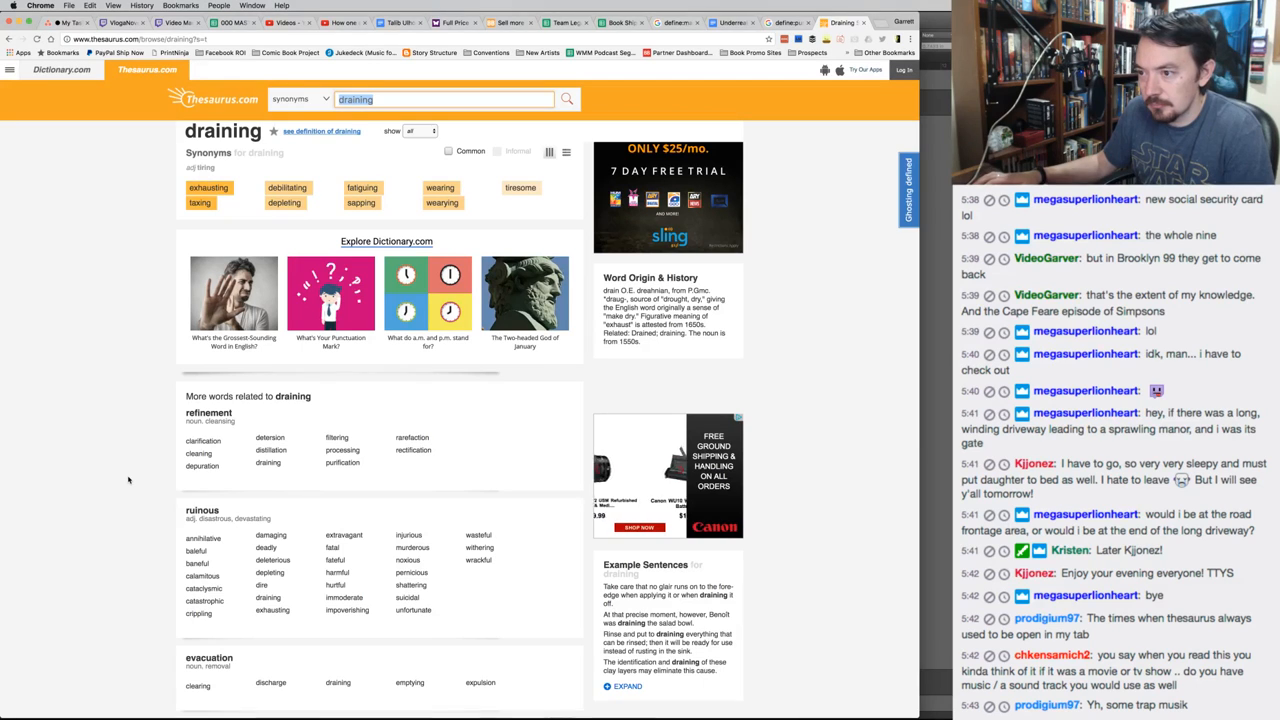
# Return to InDesign and change "experienced" to "experience she had had" in the bucket-line paragraph on page 267
pyautogui.press('super+Tab')
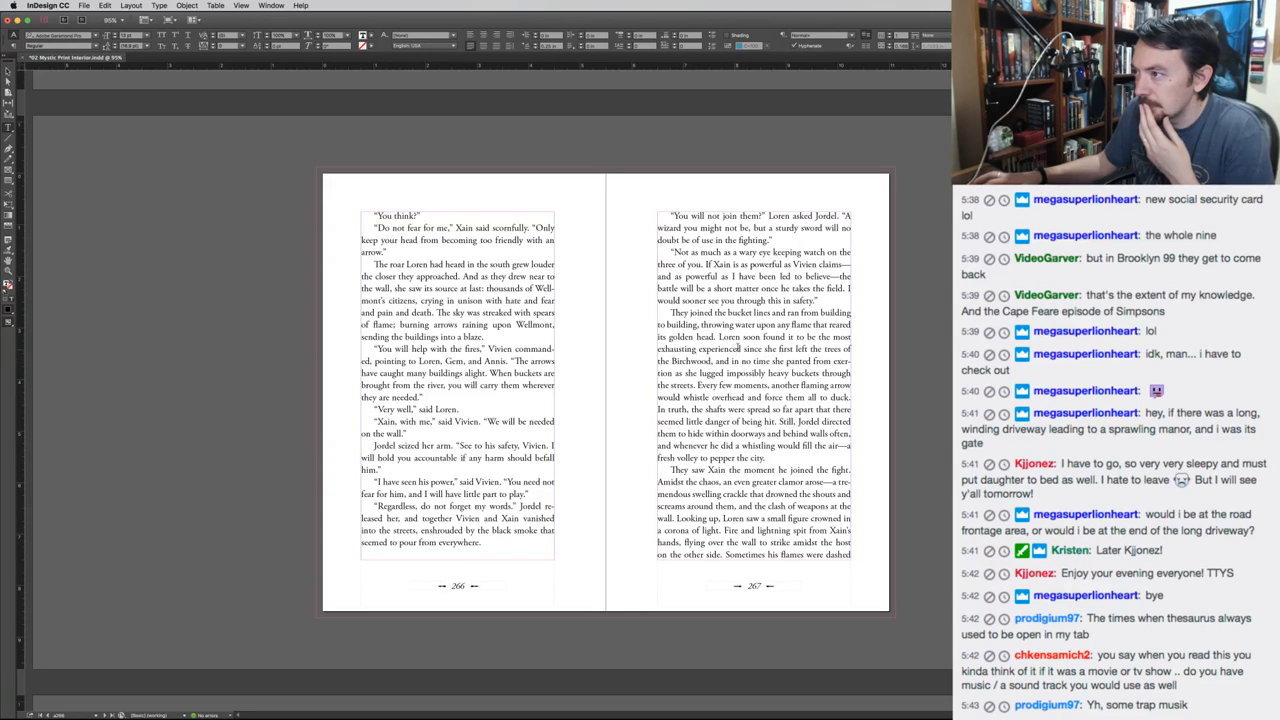
pyautogui.click(758, 348)
pyautogui.press('BackSpace')
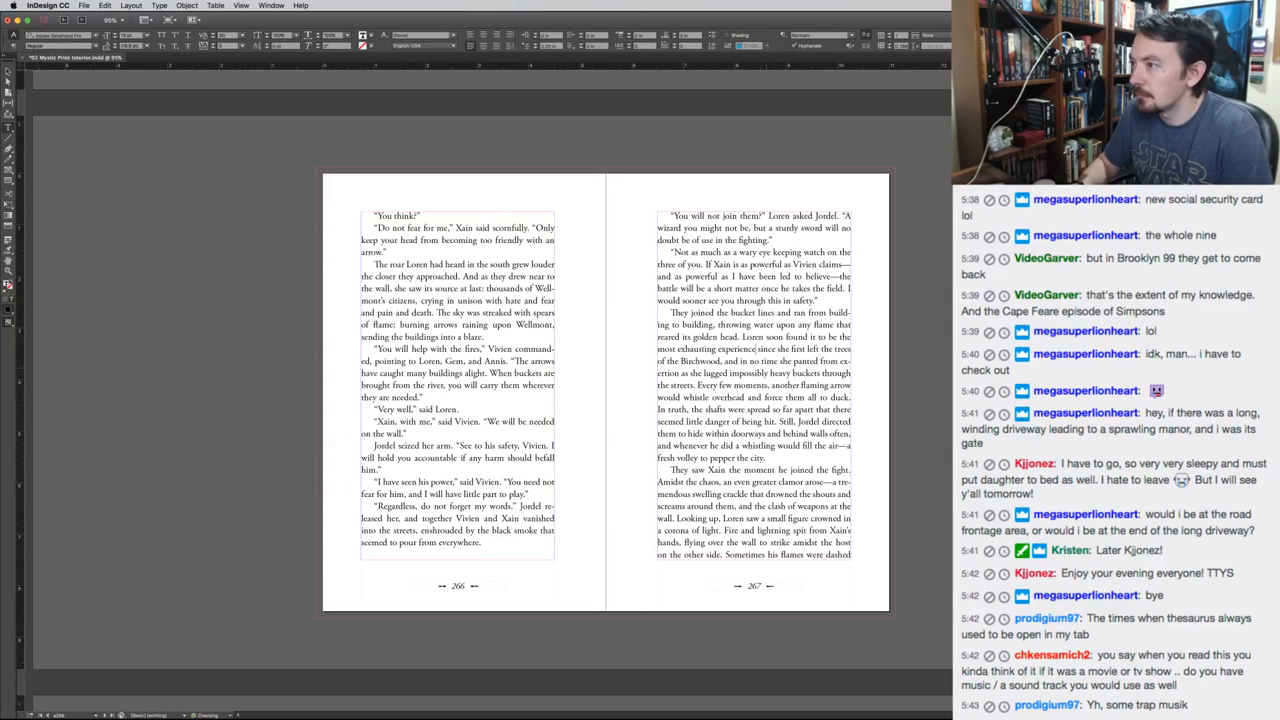
pyautogui.write('s')
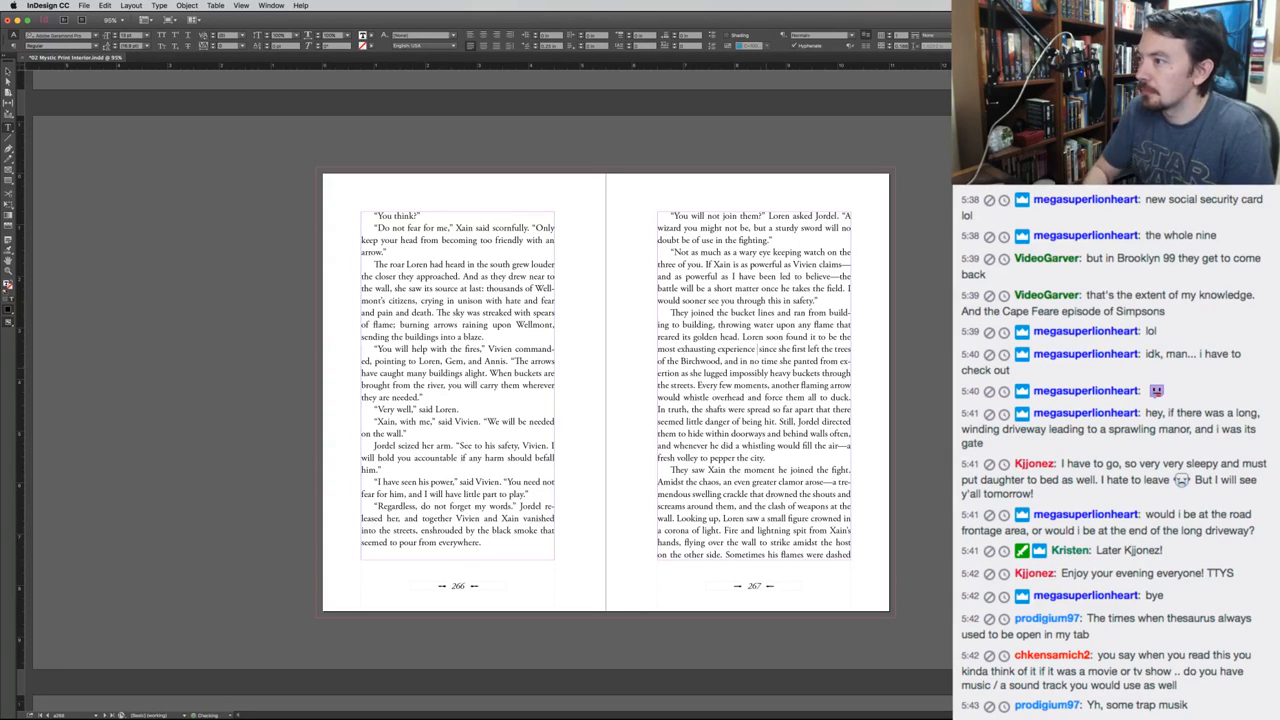
pyautogui.press('BackSpace')
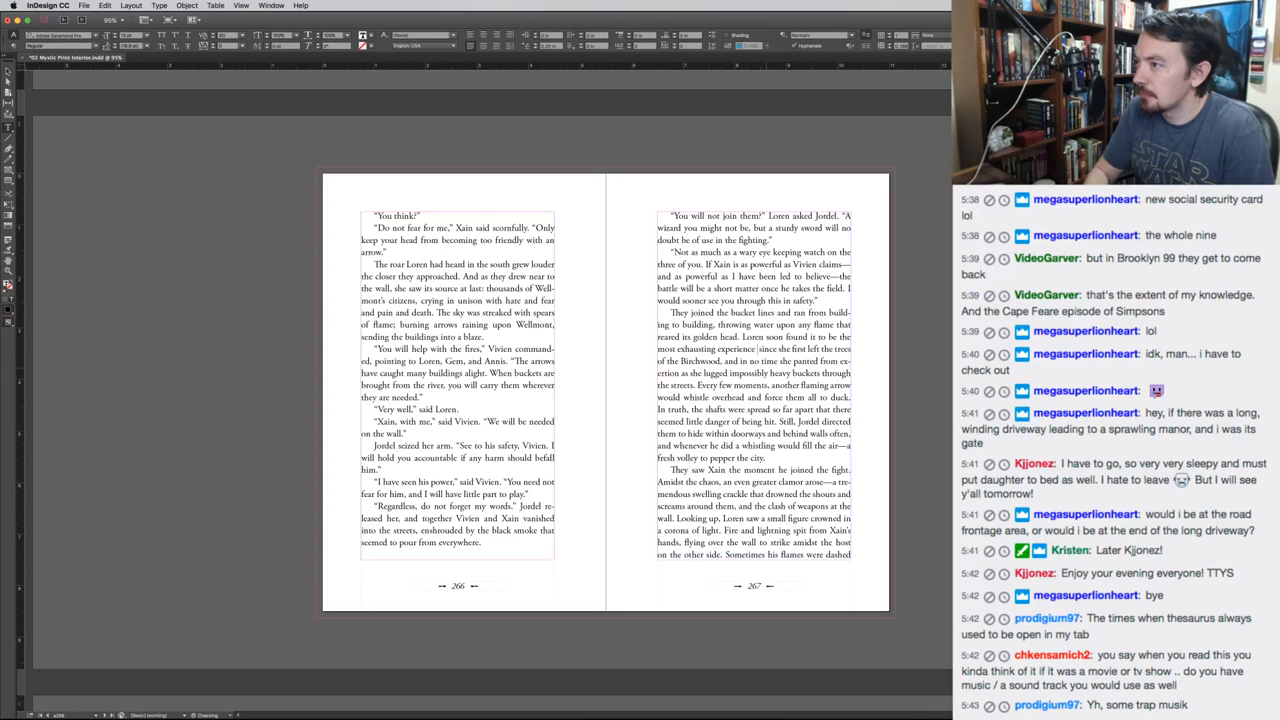
pyautogui.press('BackSpace')
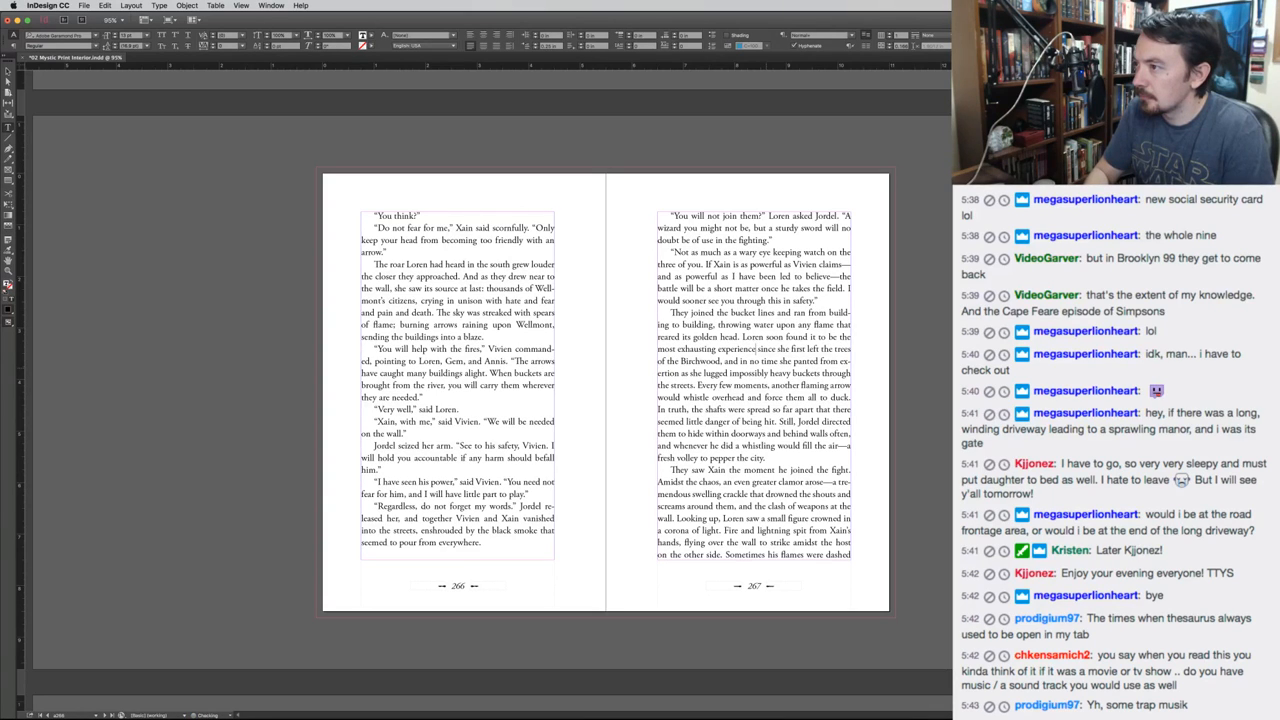
pyautogui.write('she had had s')
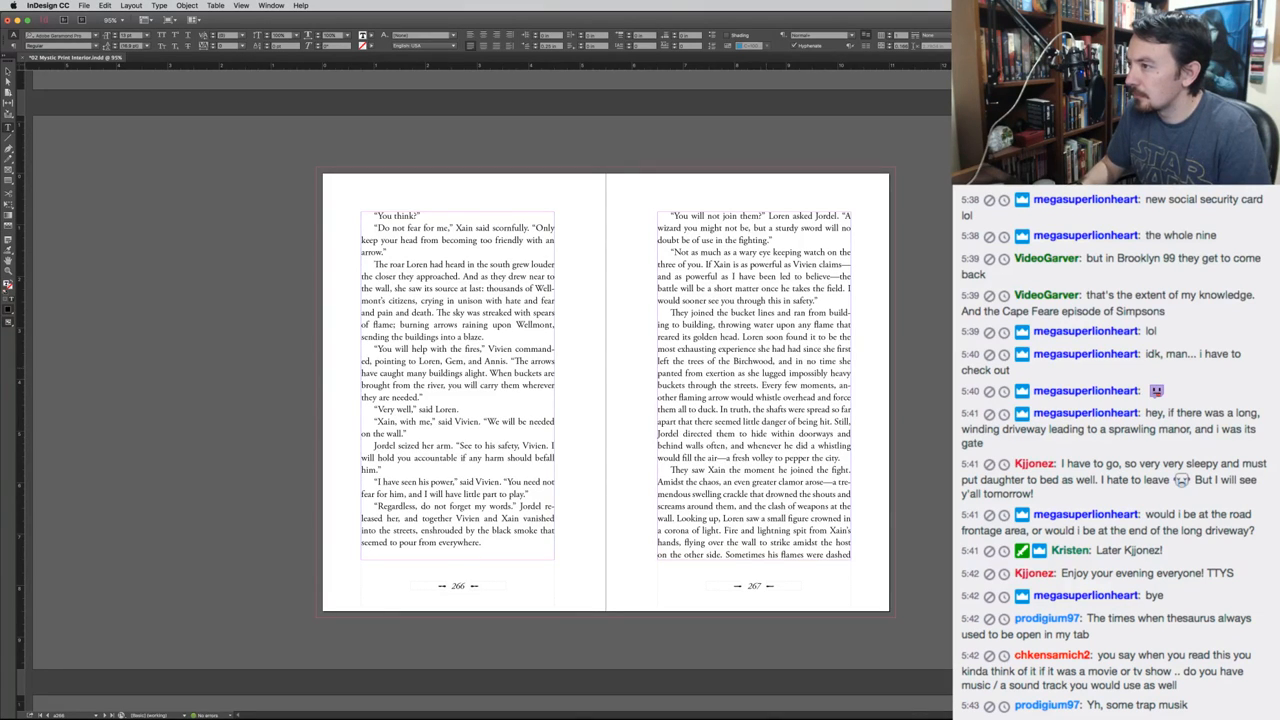
# Shorten "since she first left the trees of the Birchwood" to "since leaving the Birchwood" on page 267
pyautogui.doubleClick(838, 349)
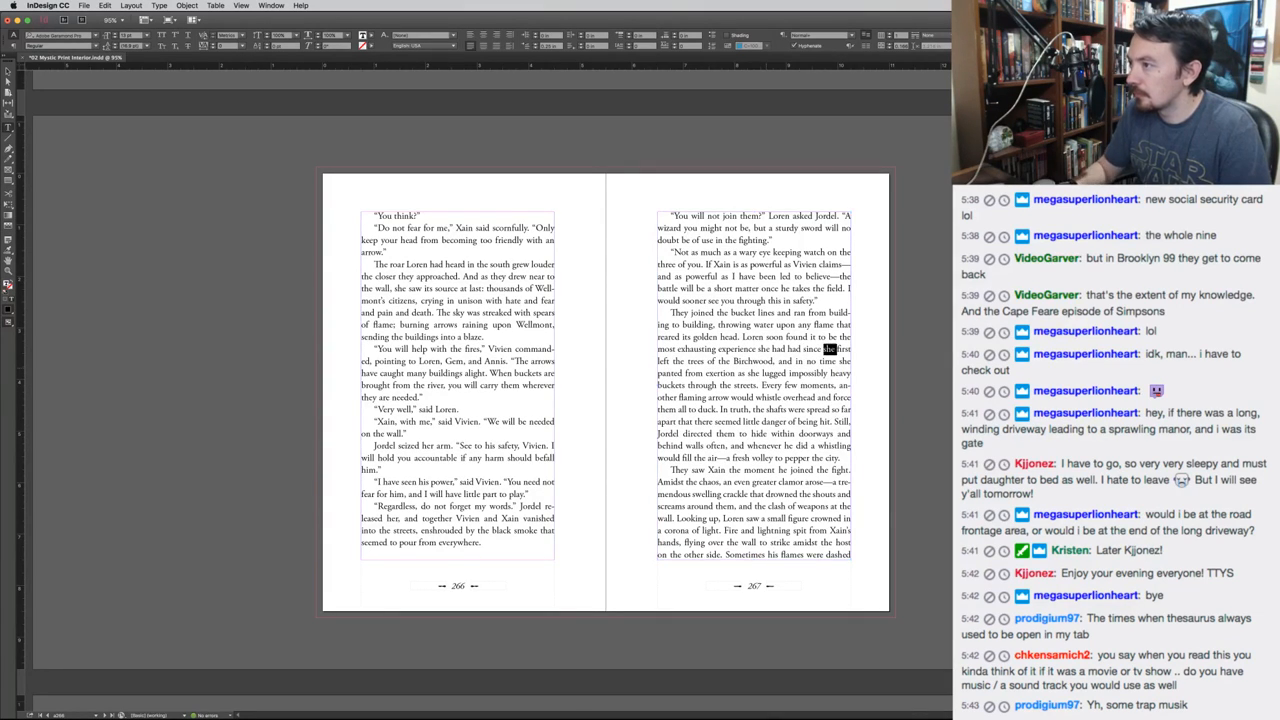
pyautogui.press('BackSpace')
pyautogui.moveTo(822, 349); pyautogui.dragTo(851, 349)
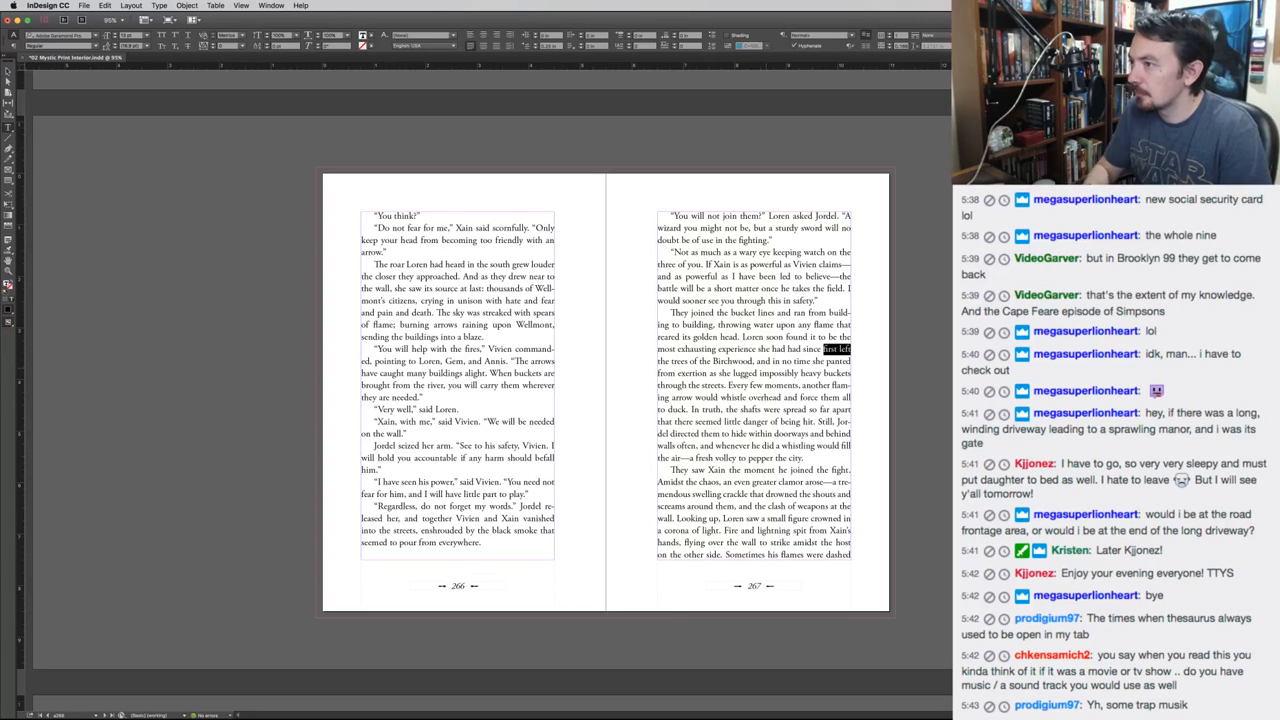
pyautogui.write('leaving')
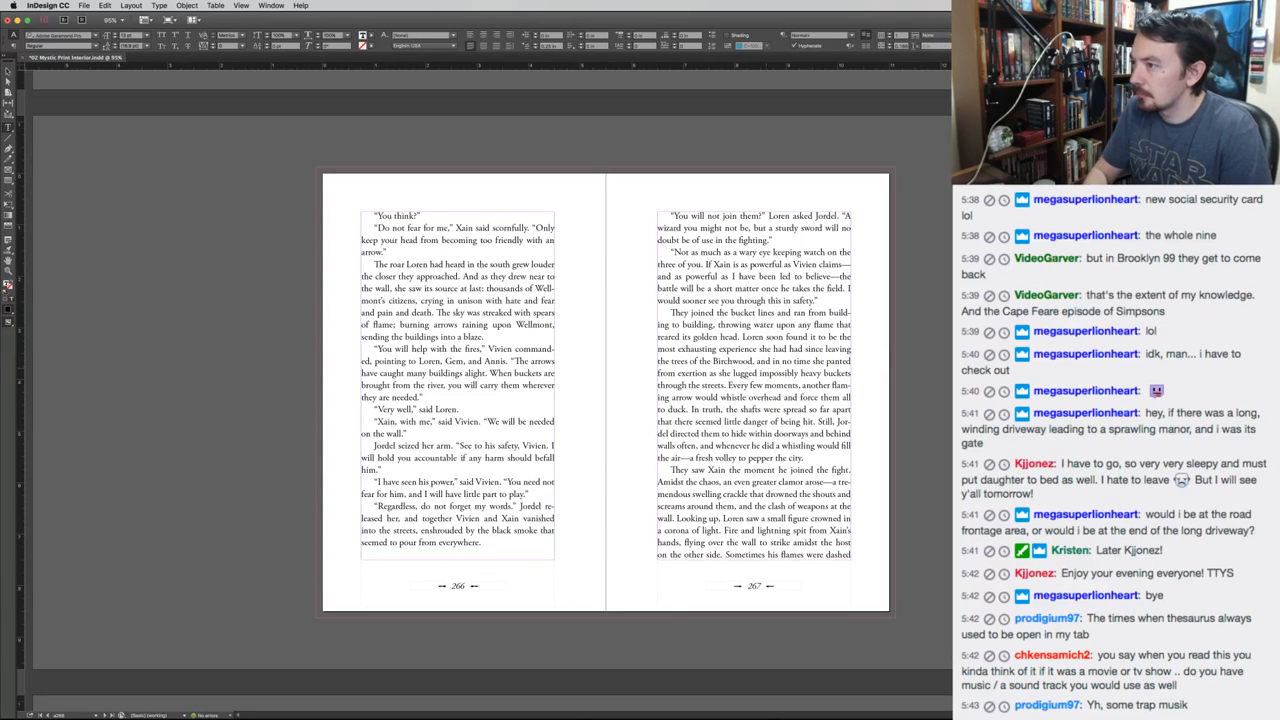
pyautogui.moveTo(671, 361); pyautogui.dragTo(714, 361)
pyautogui.press('BackSpace')
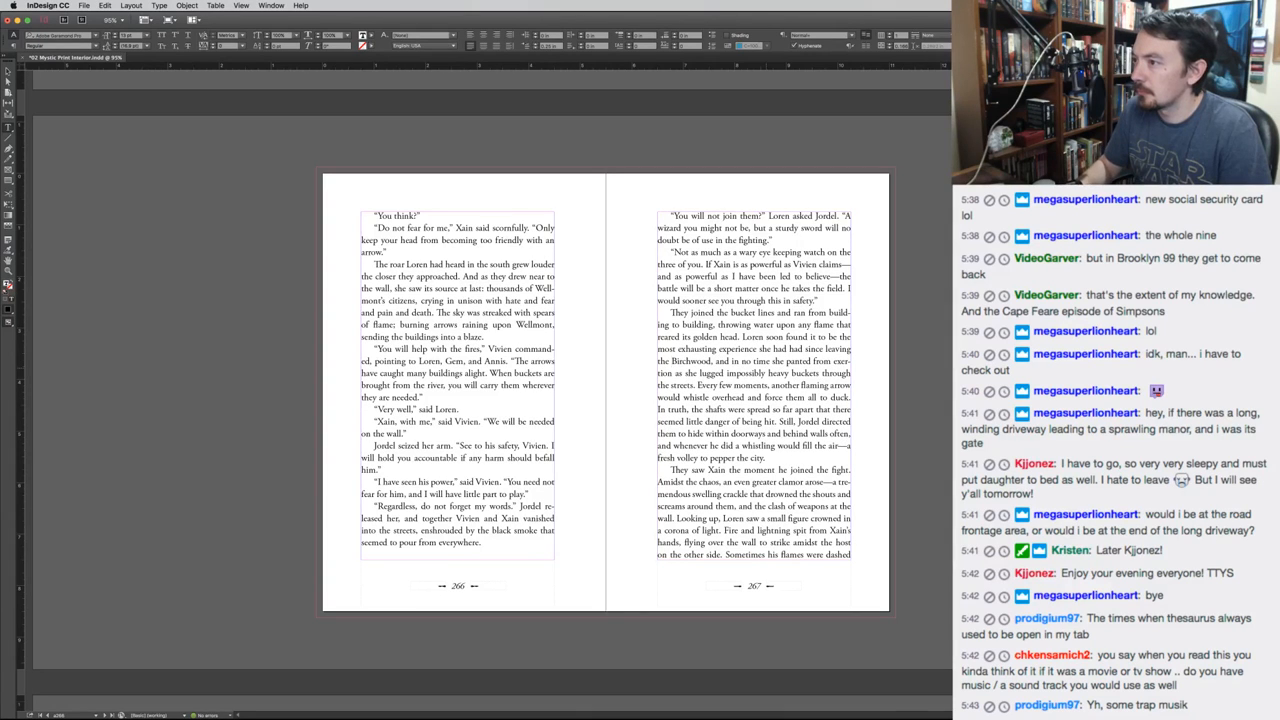
pyautogui.doubleClick(720, 361)
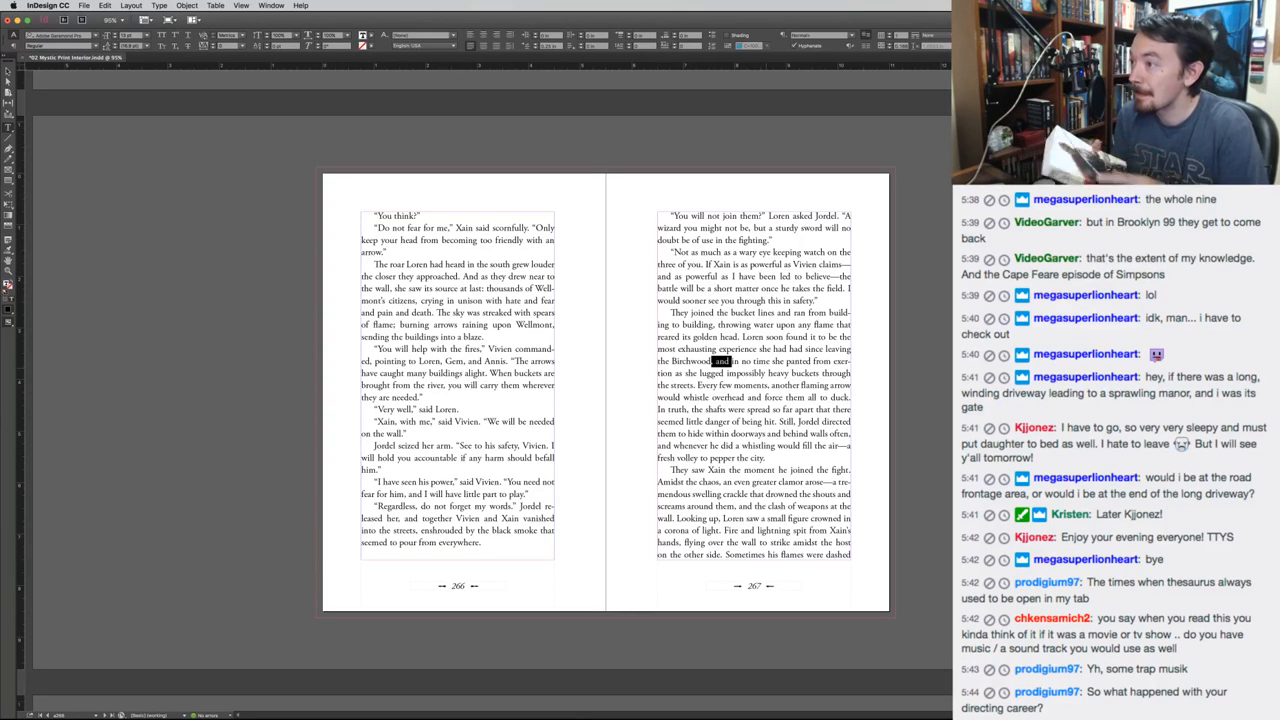
# Replace "Loren soon found it" with "It" at the start of the sentence about the exhausting experience
pyautogui.click(752, 338)
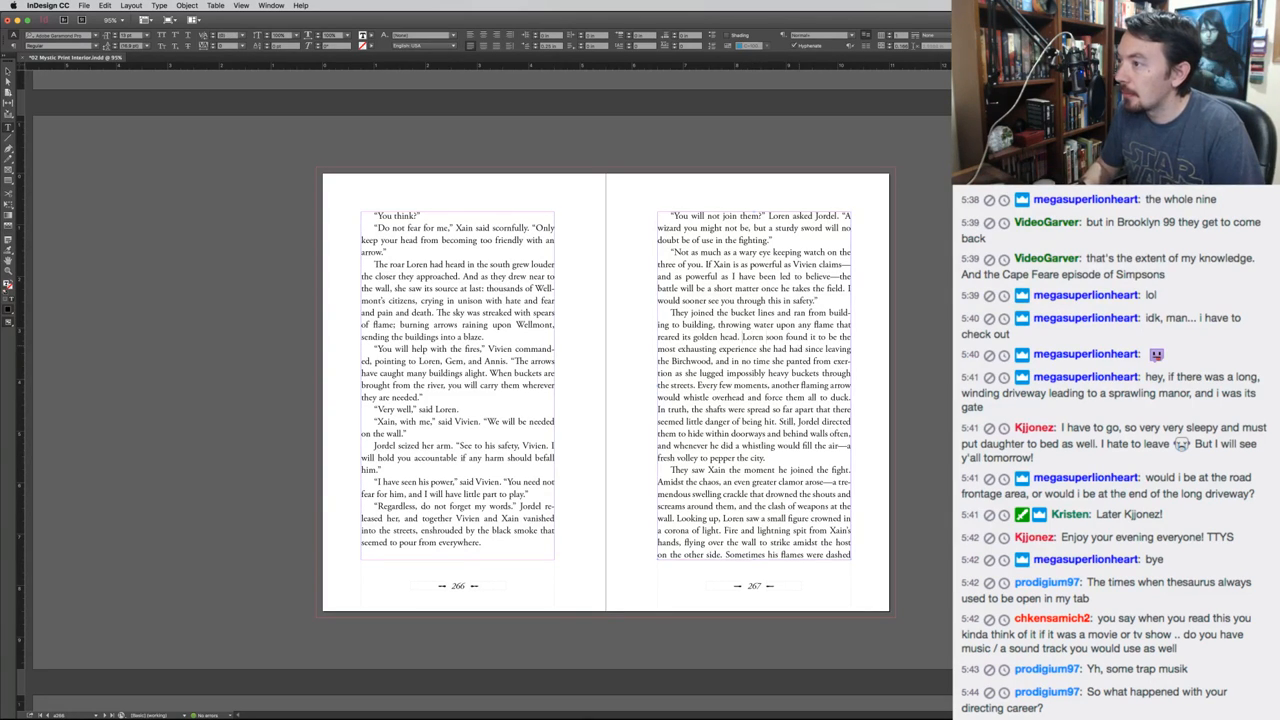
pyautogui.doubleClick(752, 338)
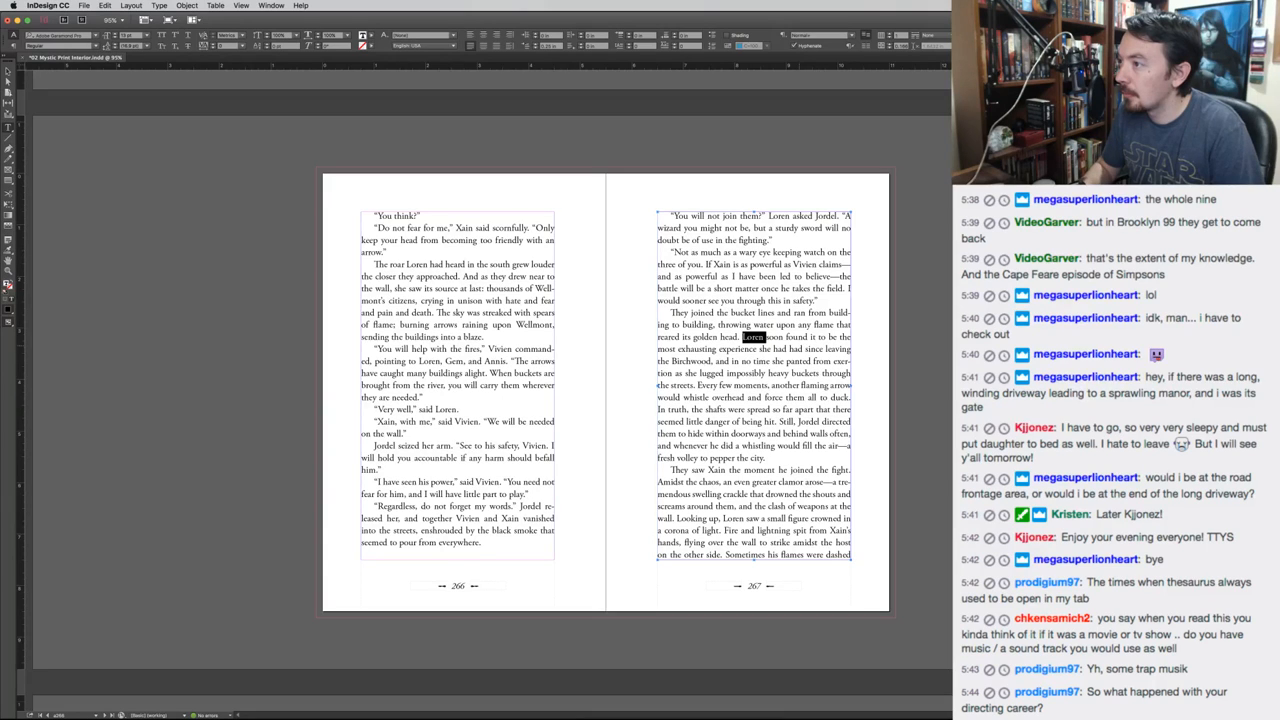
pyautogui.press('super+shift+Right')
pyautogui.press('super+shift+Right')
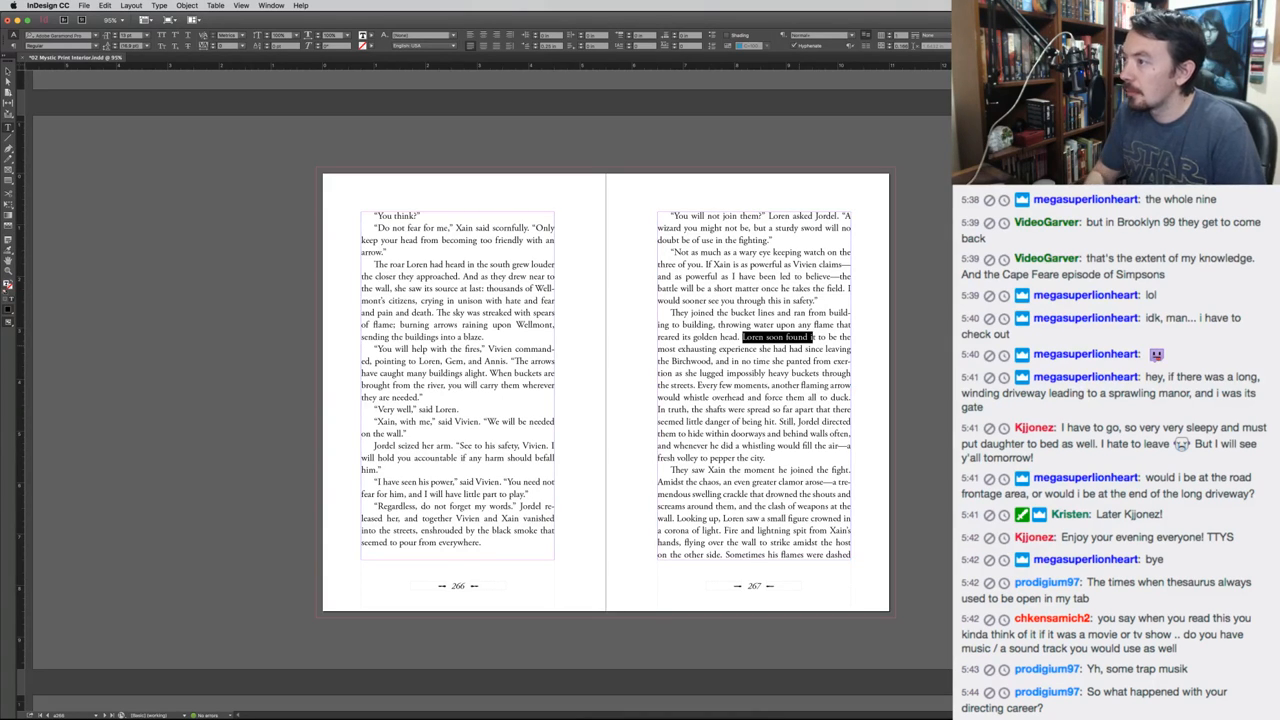
pyautogui.write('I')
pyautogui.press('Escape')
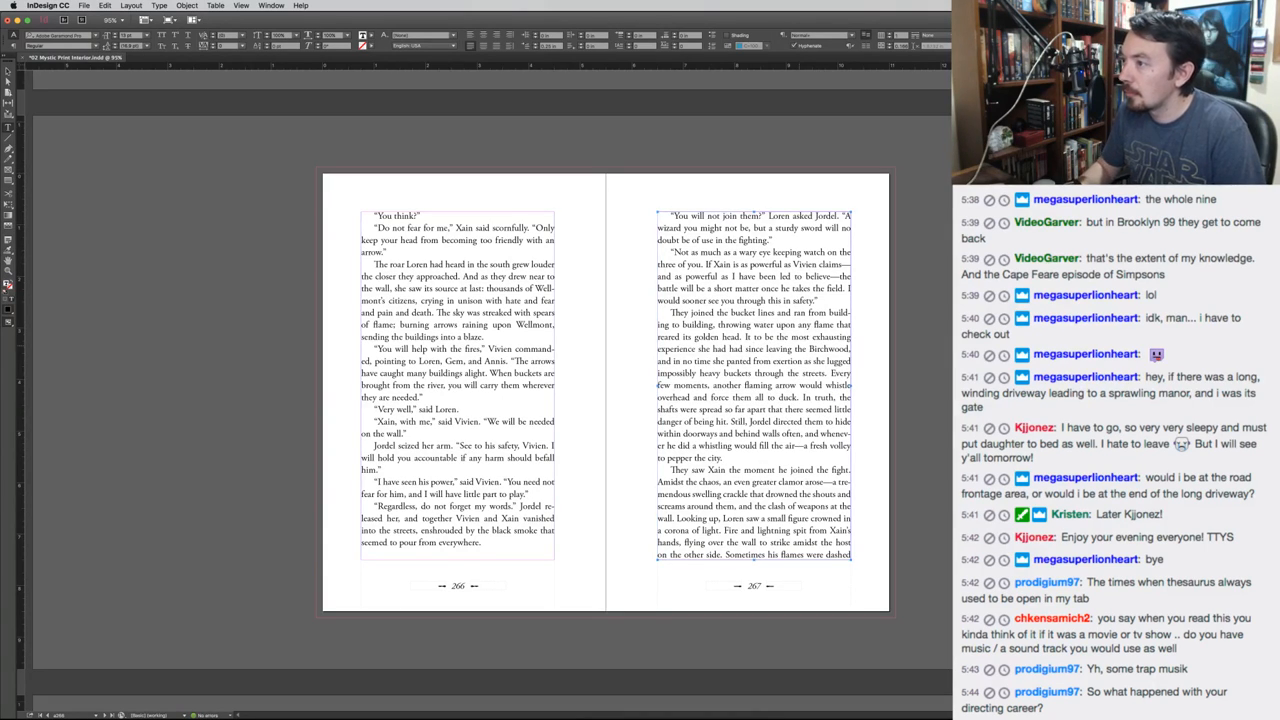
# Rewrite the rest of the sentence as "was the most draining experience of Loren's life, taxing both her body and her mind."
pyautogui.doubleClick(756, 337)
pyautogui.moveTo(756, 337); pyautogui.dragTo(852, 349)
pyautogui.write('was the most')
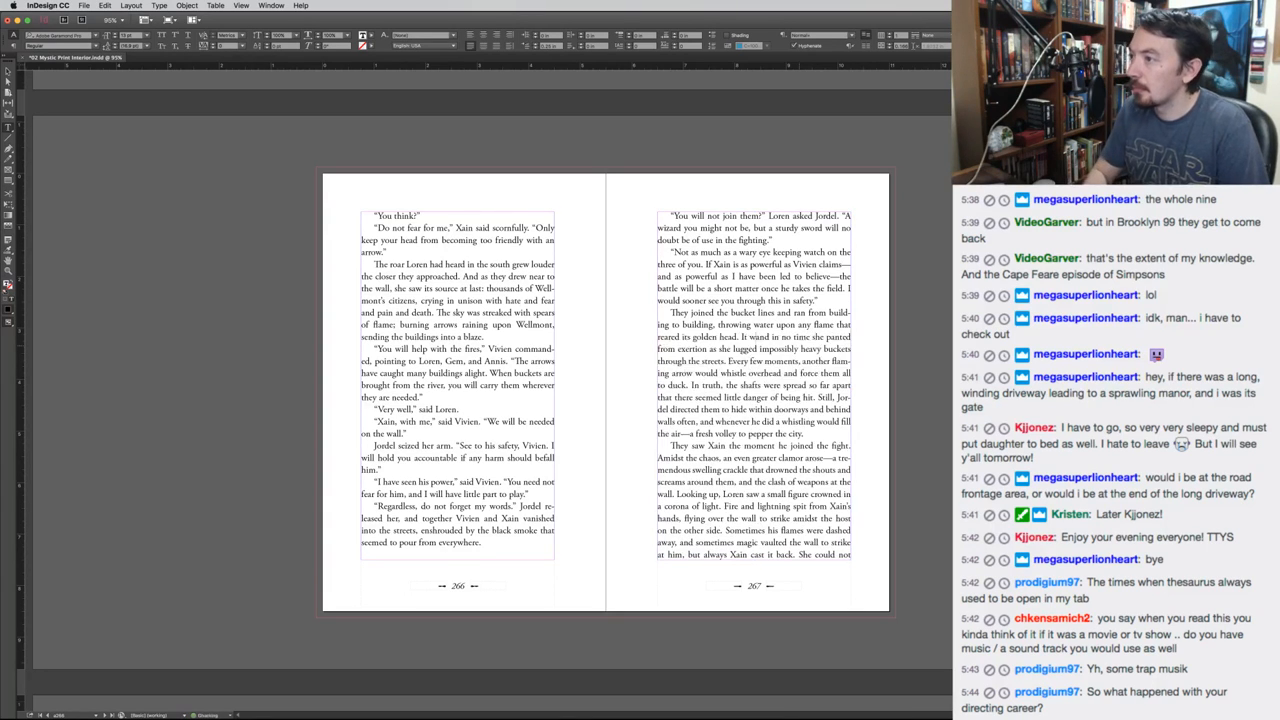
pyautogui.write(' draining c')
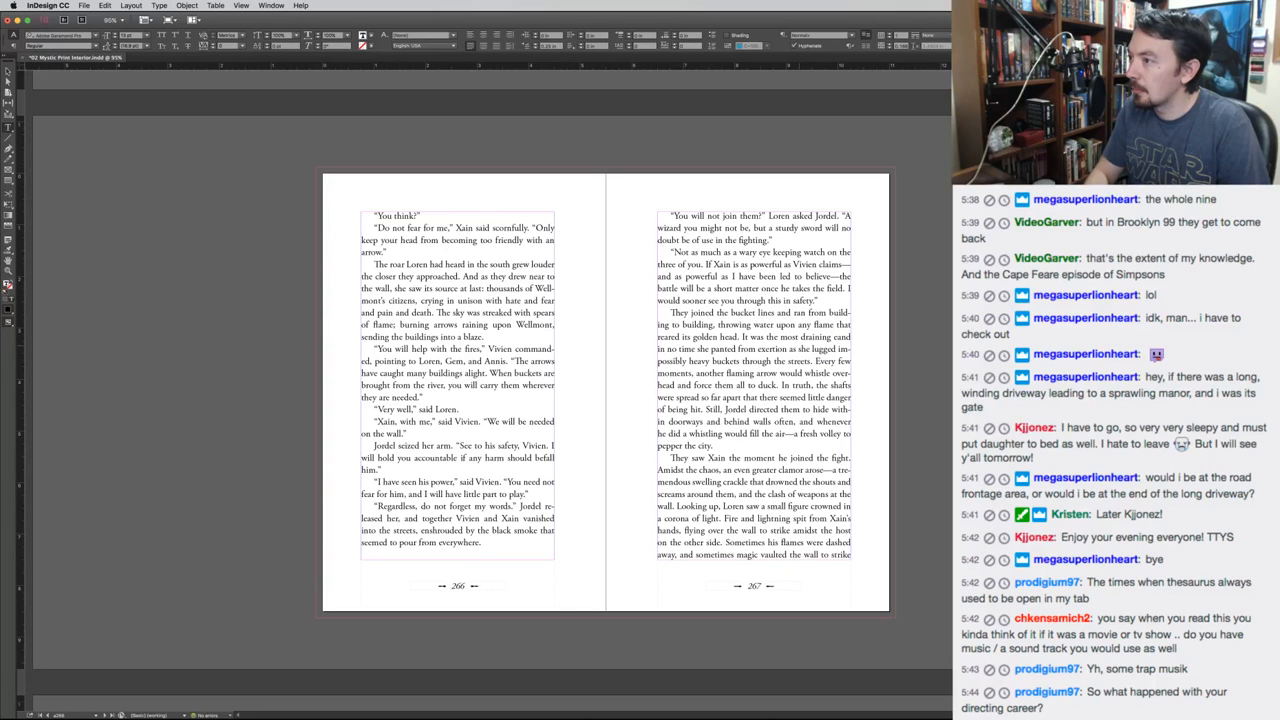
pyautogui.write("xperience of Loren'")
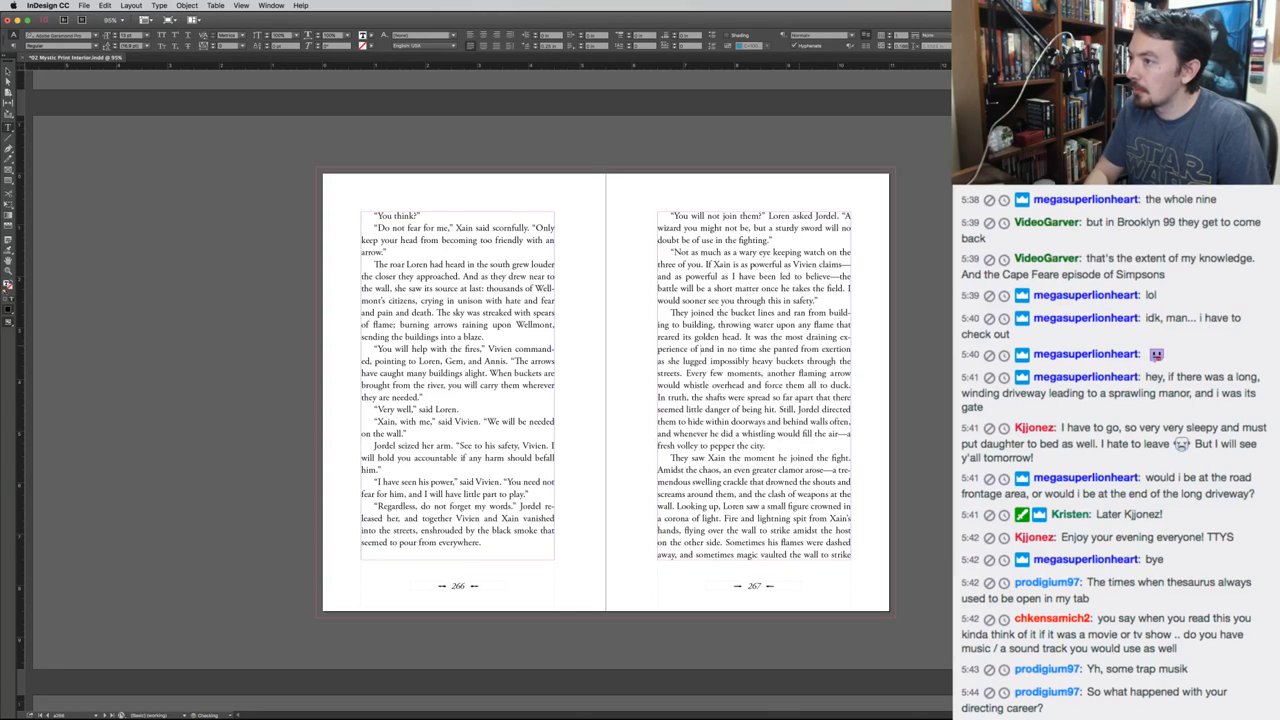
pyautogui.write('s life, both')
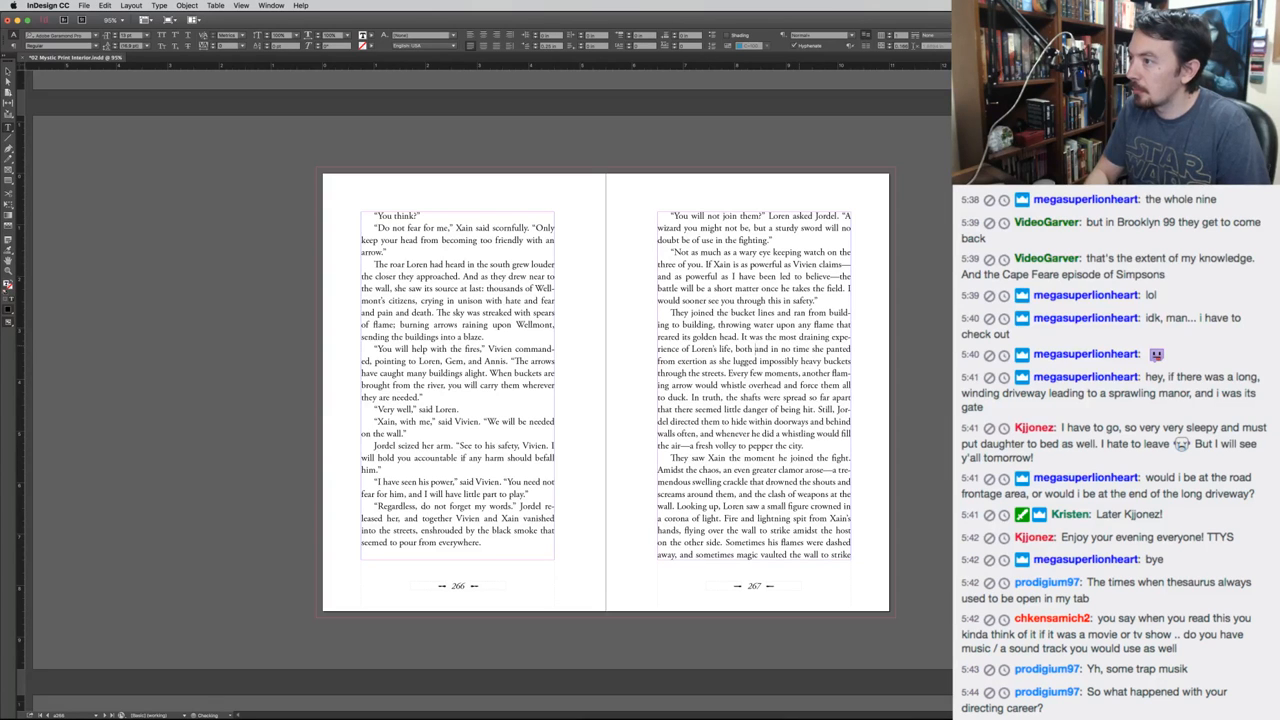
pyautogui.hotkey('ctrl', 'shift', 'Left')
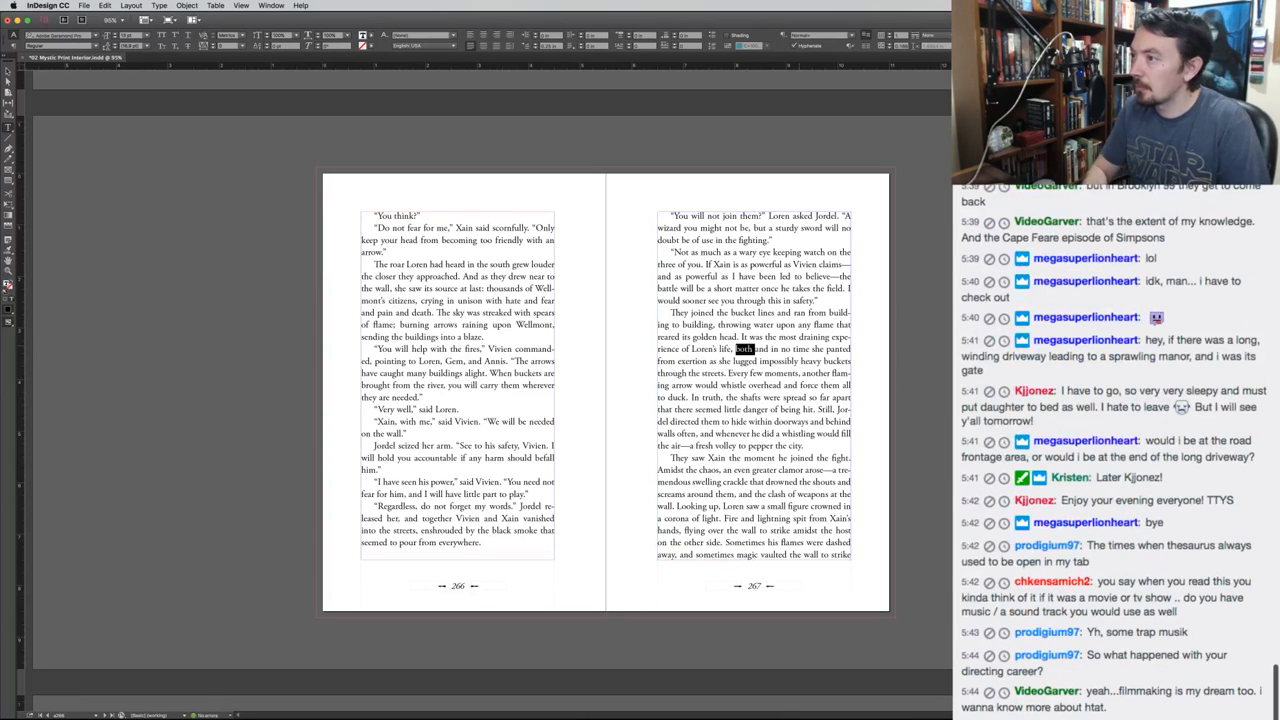
pyautogui.write('taxing both her body')
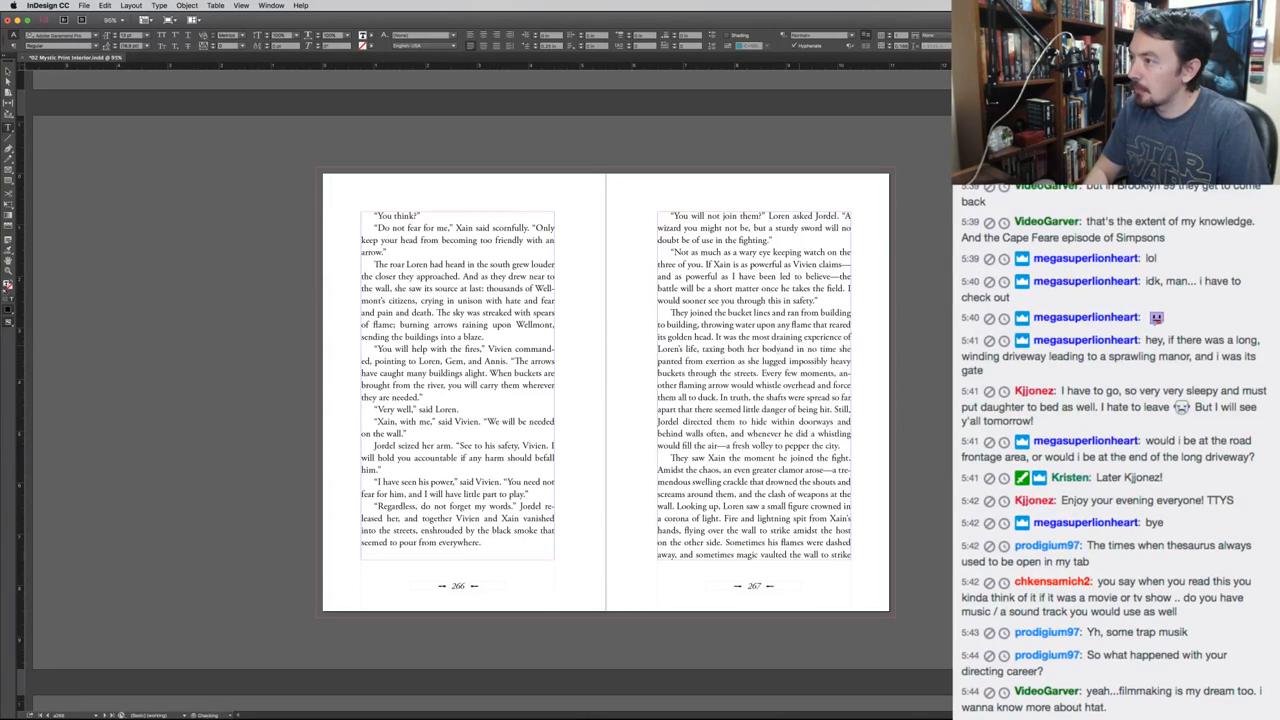
pyautogui.hotkey('ctrl', 'Right')
pyautogui.write('her mind')
pyautogui.press('BackSpace')
pyautogui.write('.')
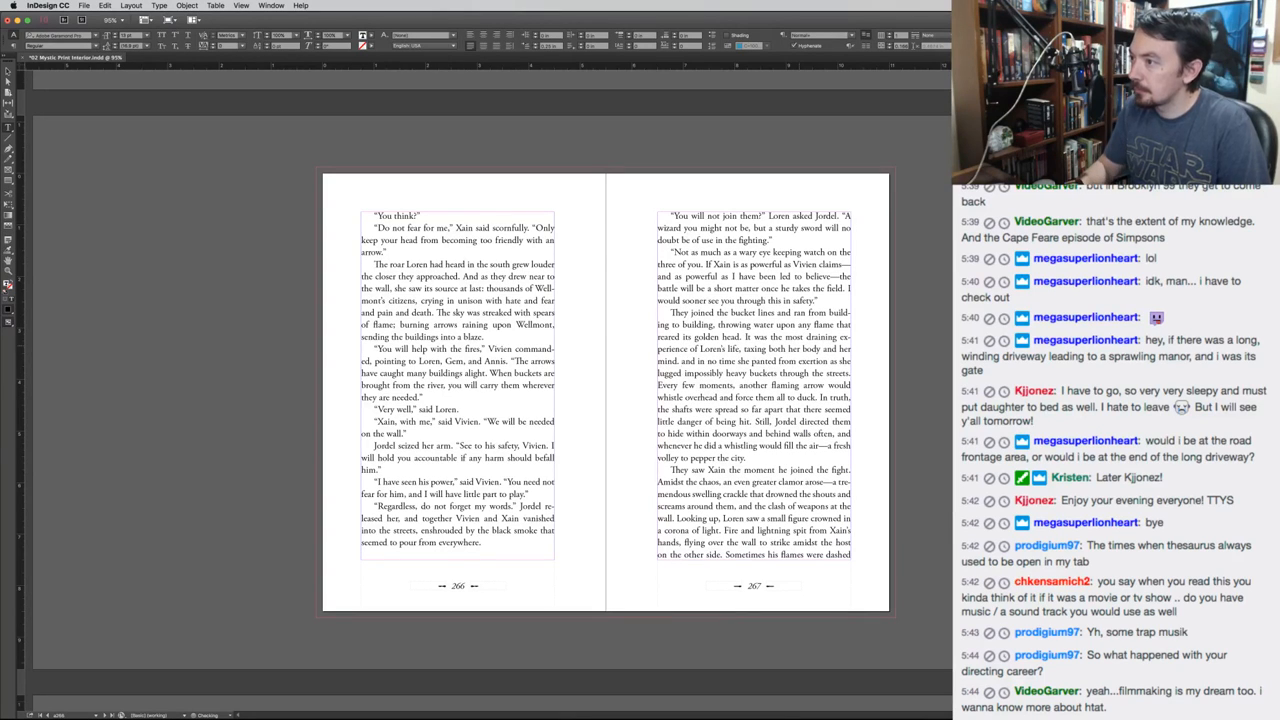
# Turn "and in no time she panted from exertion" into a new sentence beginning "In no time"
pyautogui.hotkey('shift', 'Right')
pyautogui.hotkey('shift', 'Right')
pyautogui.write('I')
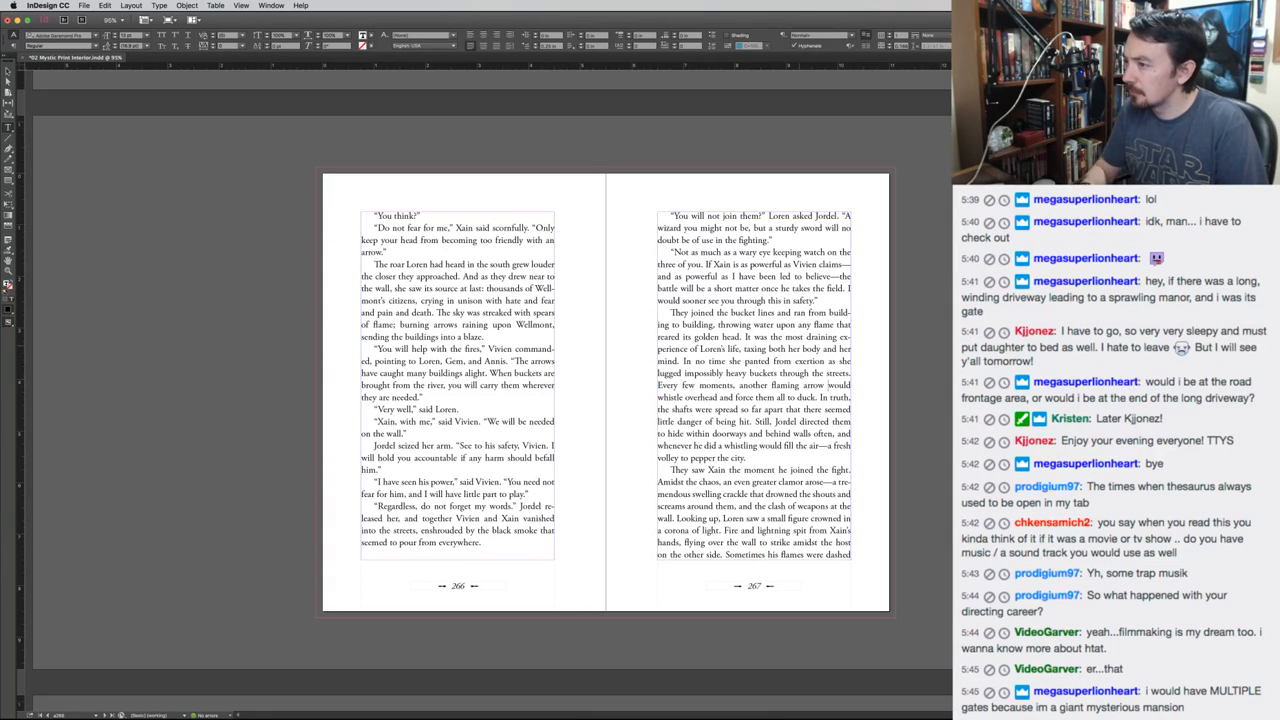
# Delete "whistle overhead and" from the sentence about another flaming arrow on page 267
pyautogui.hotkey('alt', 'Right')
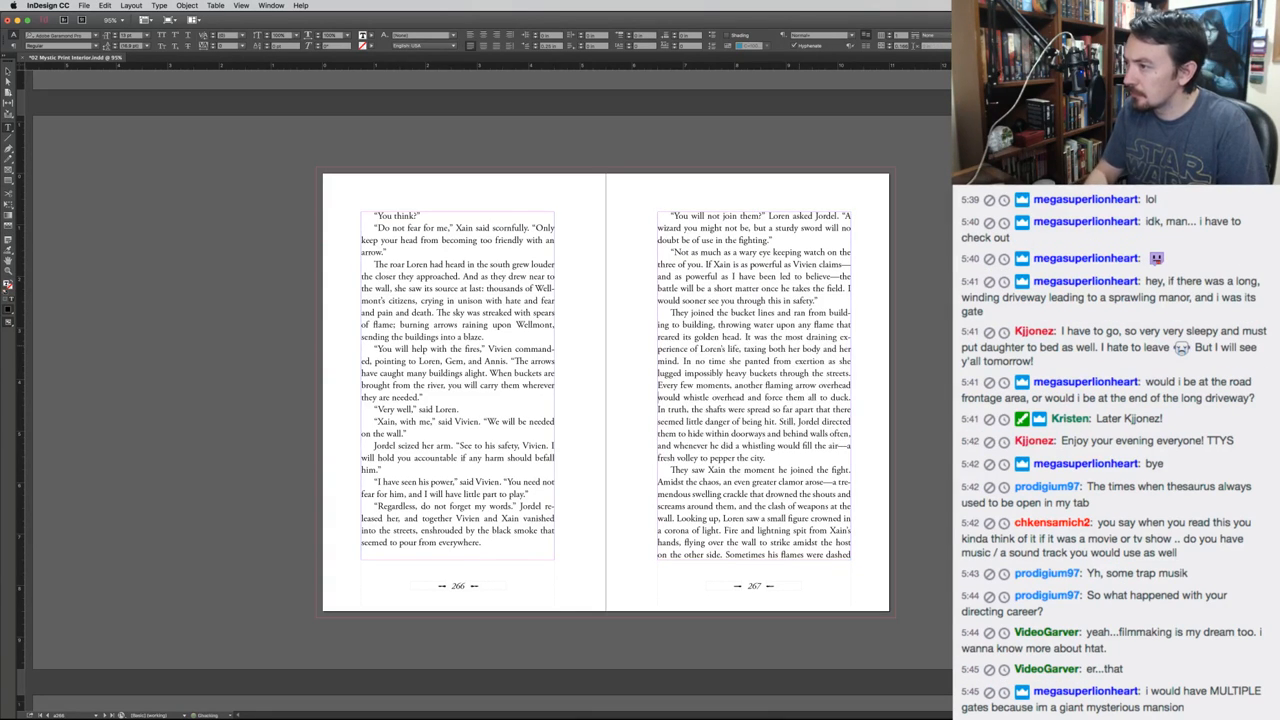
pyautogui.press('shift+super+Right')
pyautogui.press('shift+super+Right')
pyautogui.press('shift+super+Right')
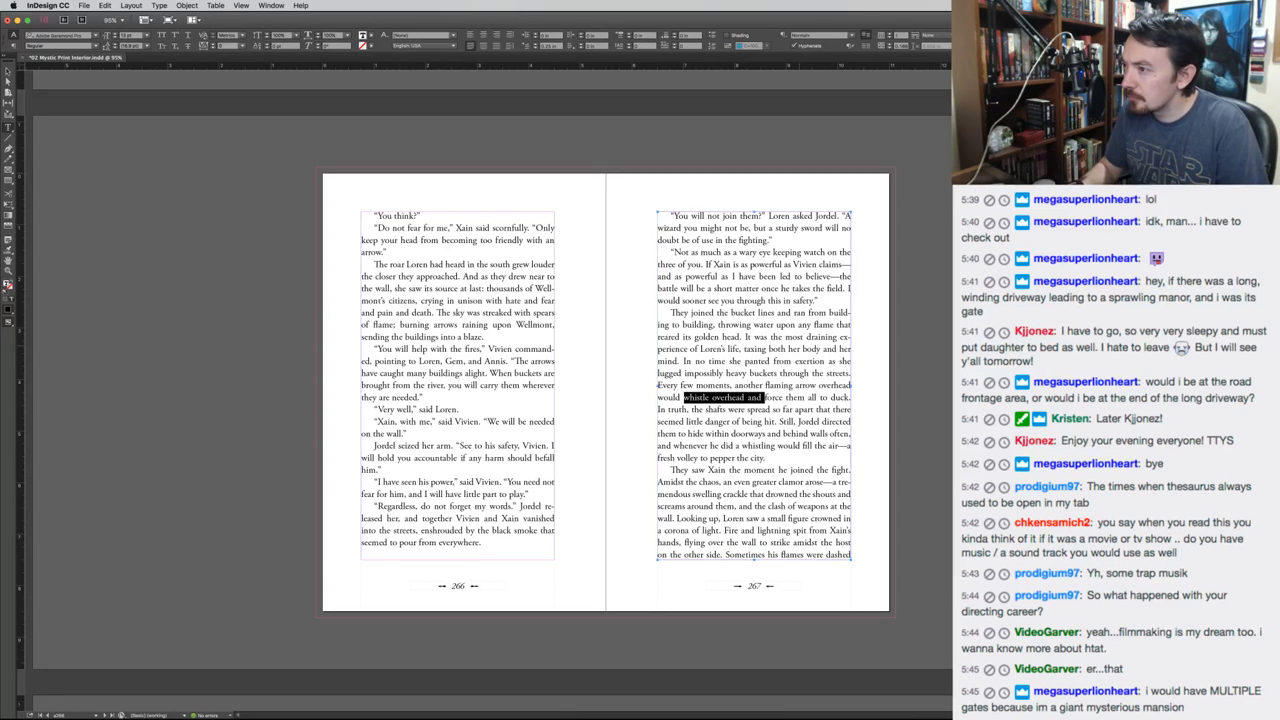
pyautogui.press('BackSpace')
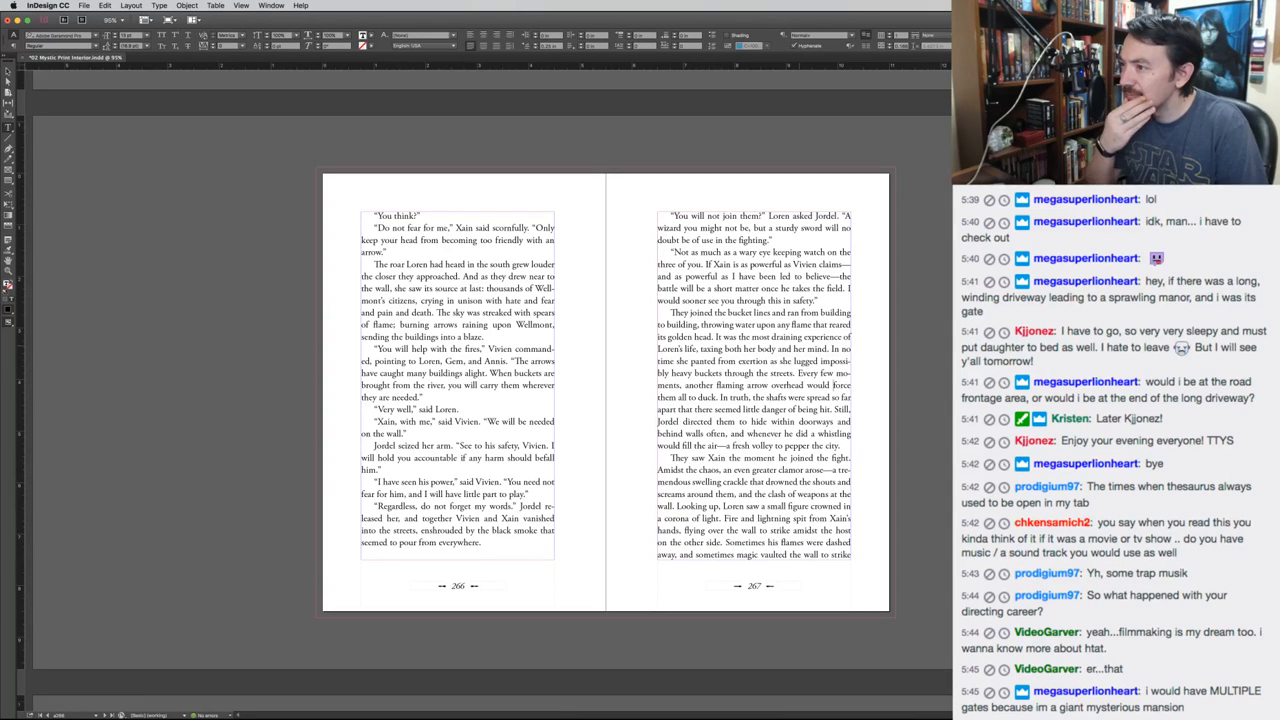
# Replace "In truth, the" with "The" at the start of the sentence about the shafts being spread far apart
pyautogui.click(789, 397)
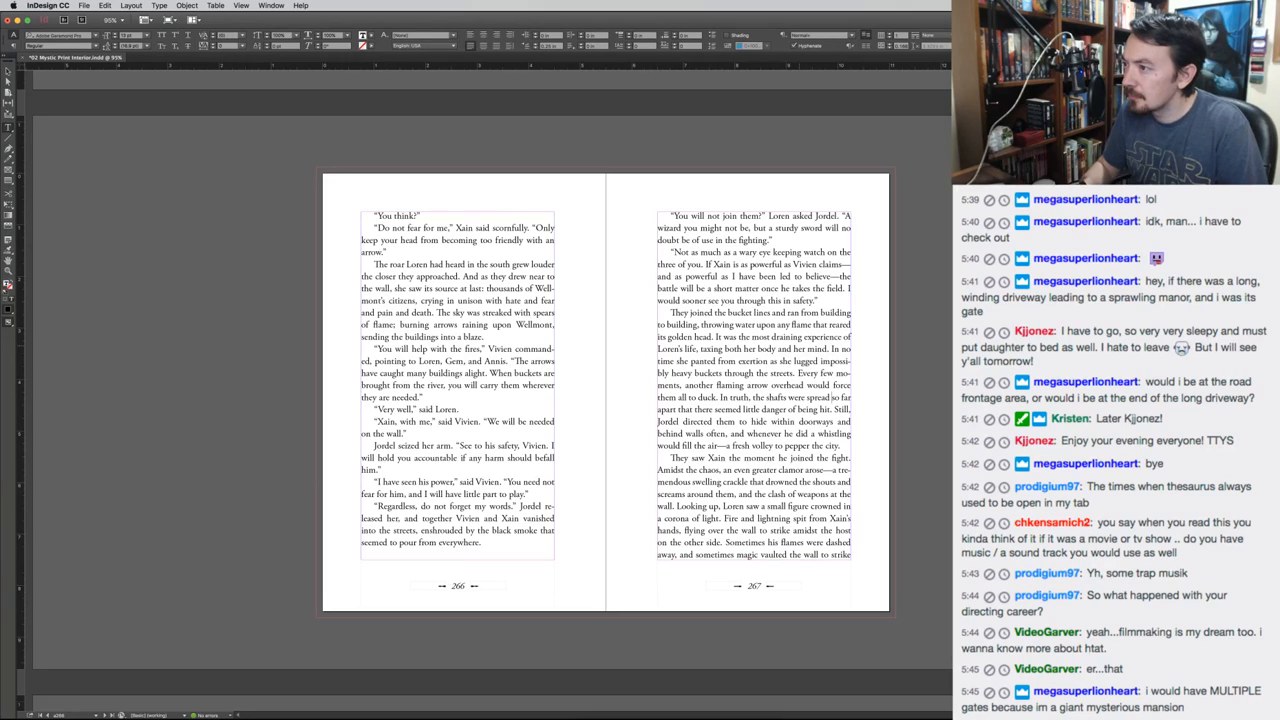
pyautogui.hotkey('shift', 'Left')
pyautogui.hotkey('shift', 'Left')
pyautogui.hotkey('shift', 'Left')
pyautogui.hotkey('shift', 'Left')
pyautogui.hotkey('shift', 'Left')
pyautogui.hotkey('shift', 'Left')
pyautogui.hotkey('shift', 'Left')
pyautogui.hotkey('shift', 'Left')
pyautogui.hotkey('shift', 'Left')
pyautogui.hotkey('shift', 'Left')
pyautogui.hotkey('shift', 'Left')
pyautogui.write('T')
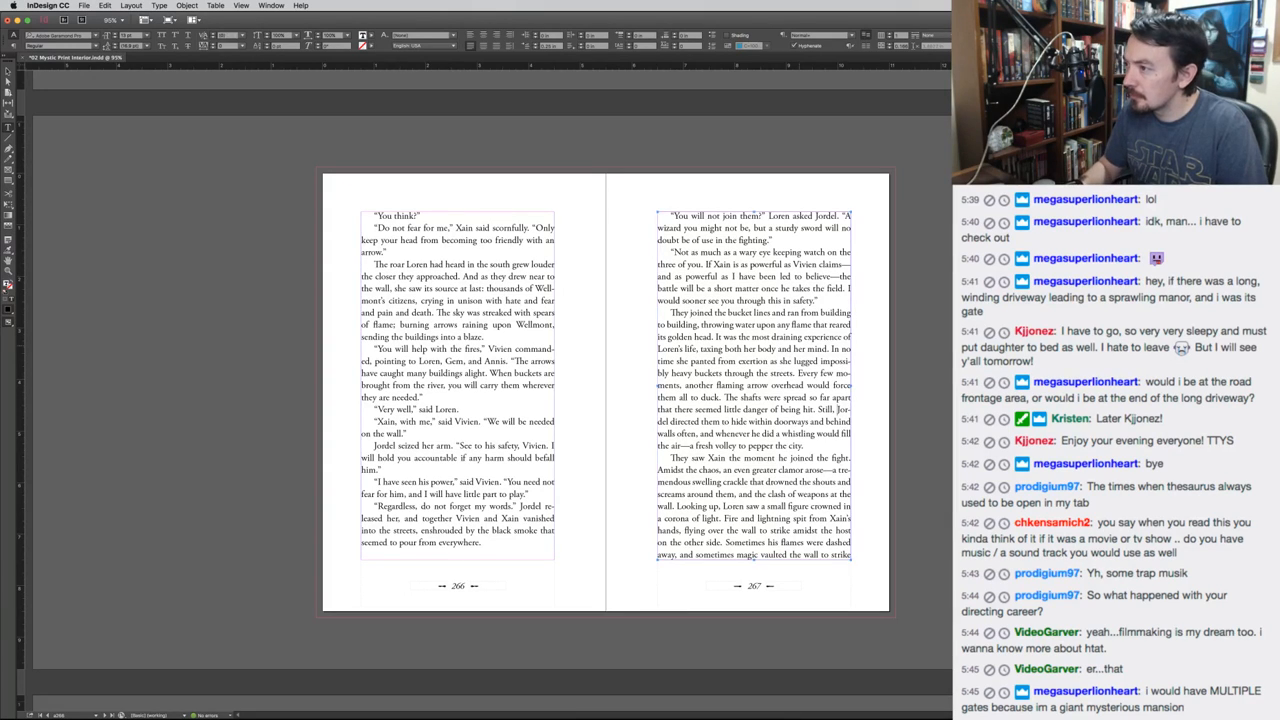
# Replace "Still," with "Yet" before "Jordel directed them to hide within doorways"
pyautogui.doubleClick(826, 409)
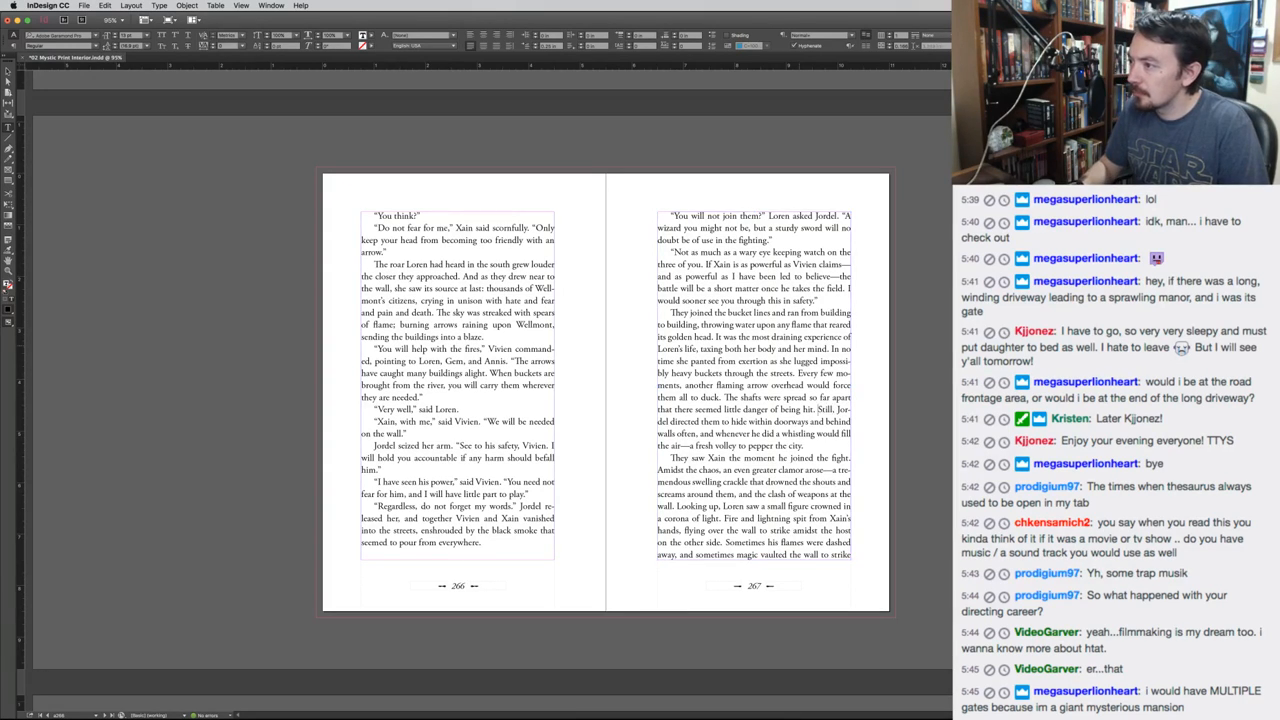
pyautogui.press('Delete')
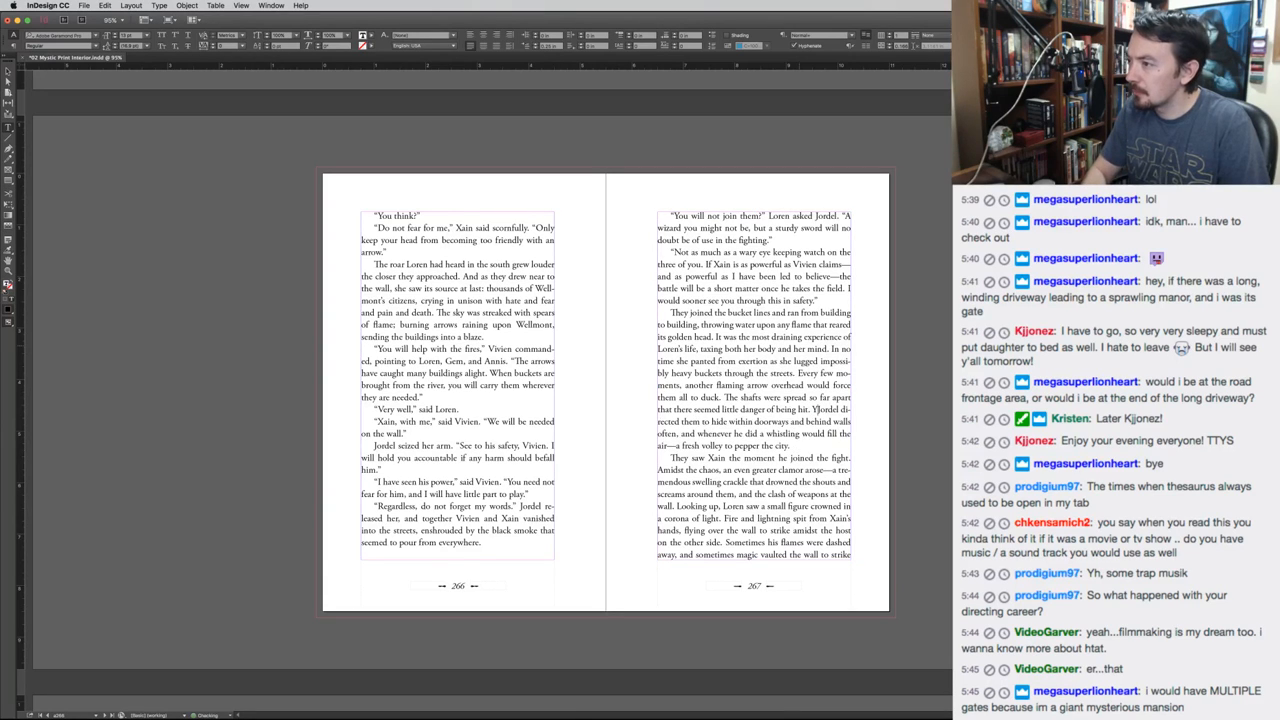
pyautogui.write('Yet')
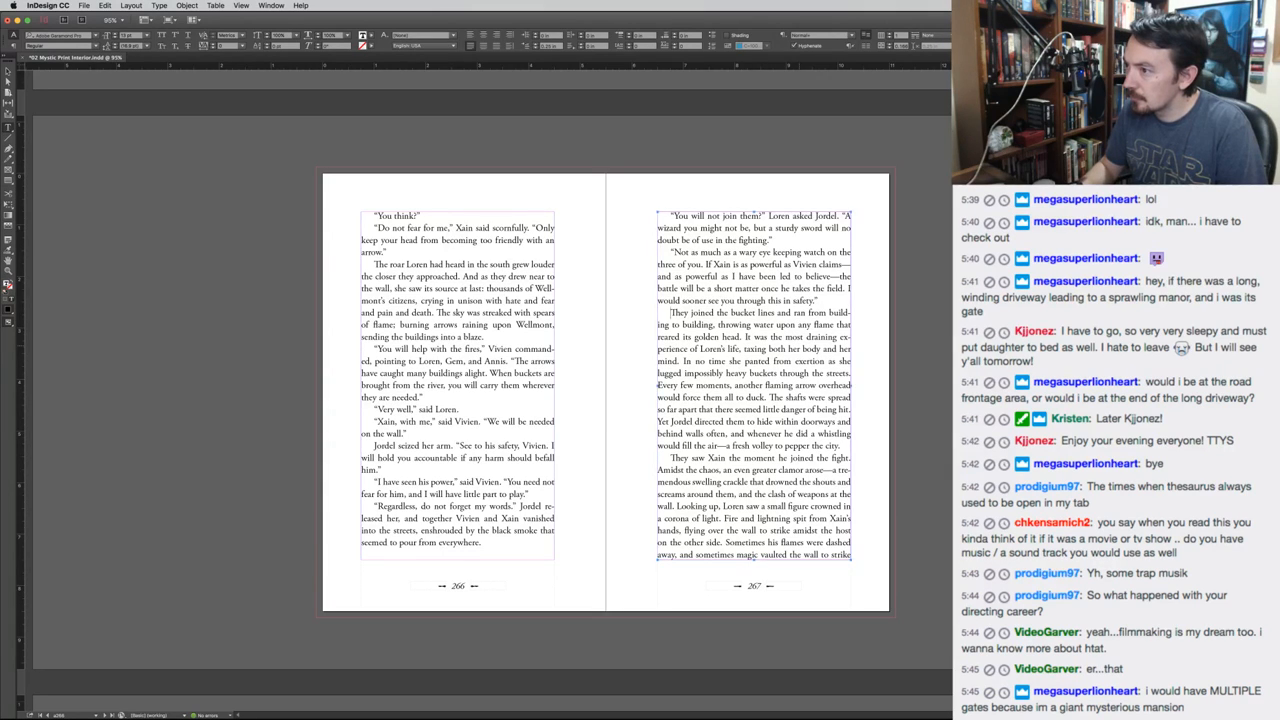
# Copy the revised paragraph starting "They joined the bucket lines" and paste it over the matching paragraph in Scrivener's chapter TWENTY-SIX
pyautogui.press('super+shift+Down')
pyautogui.press('super+c')
pyautogui.press('super+Tab')
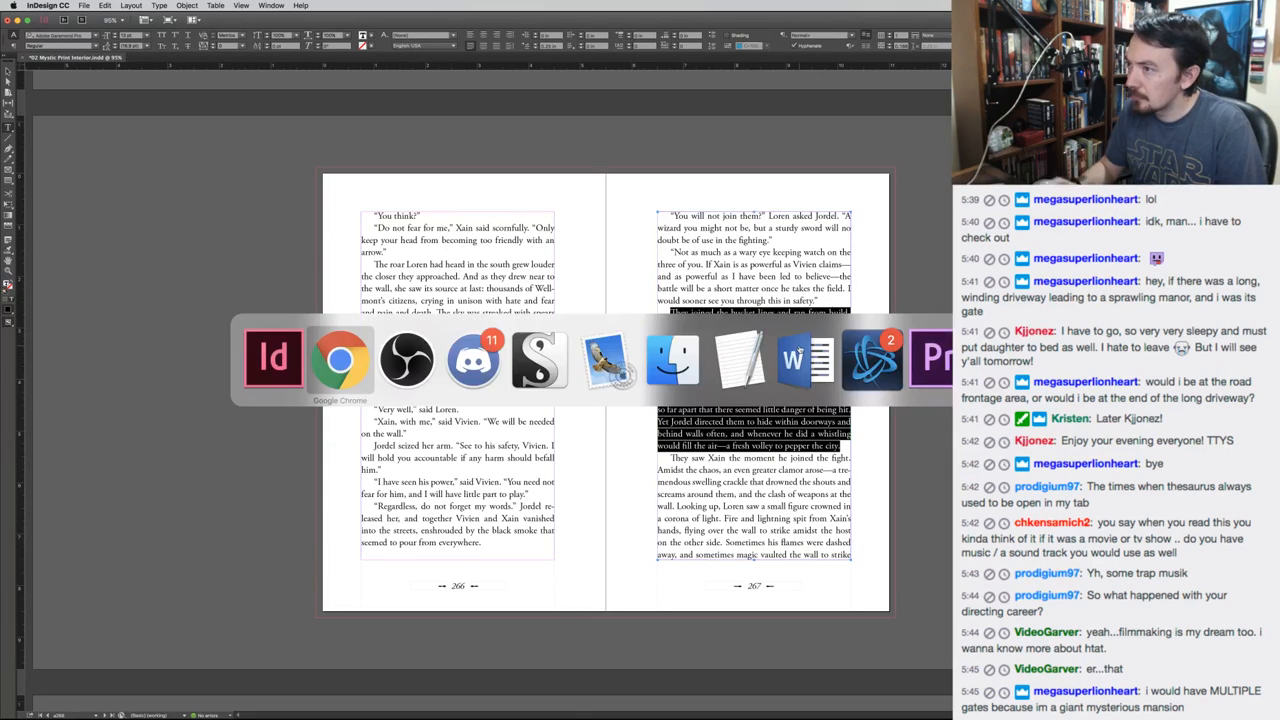
pyautogui.press('Tab')
pyautogui.press('Tab')
pyautogui.press('Tab')
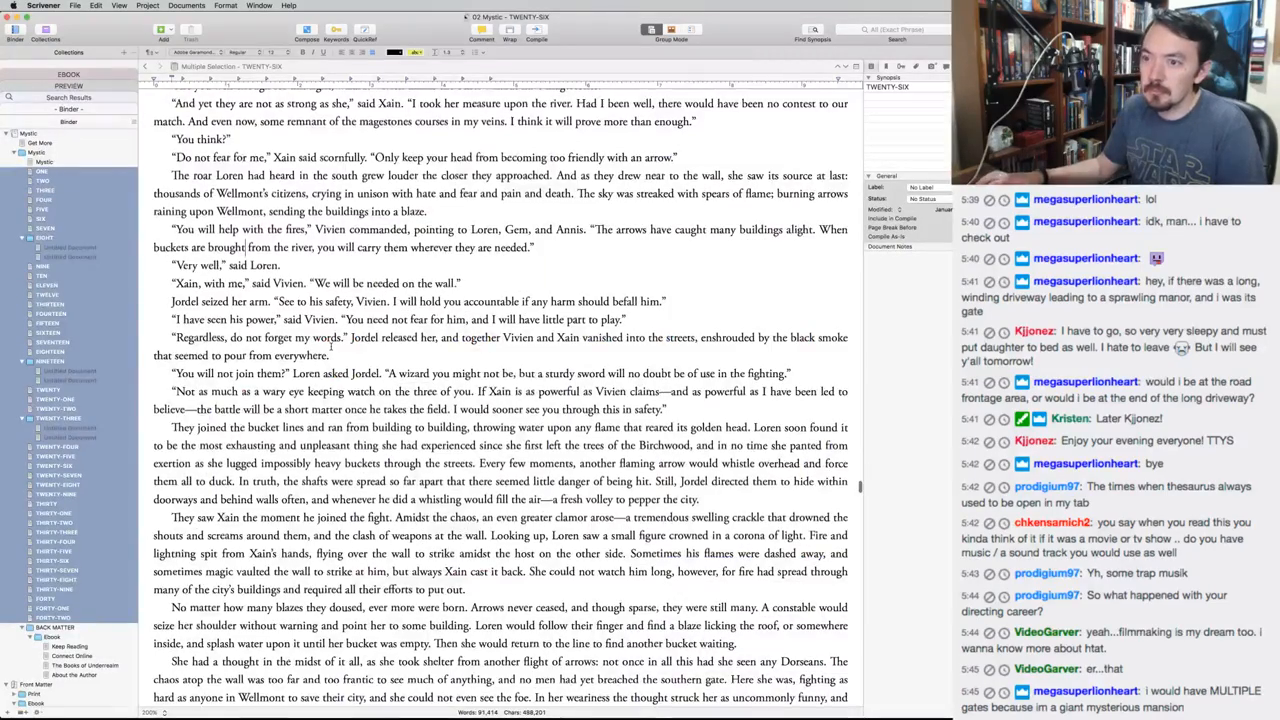
pyautogui.scroll(-3, 331, 346)
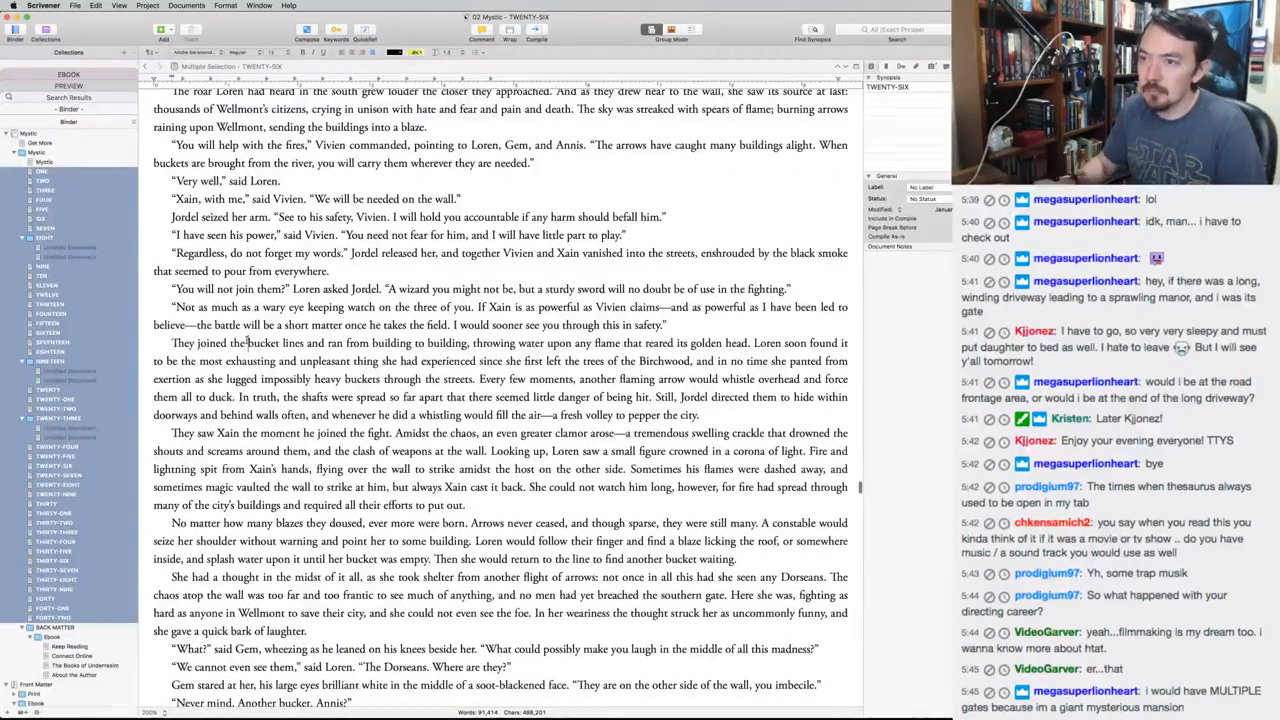
pyautogui.moveTo(172, 343); pyautogui.dragTo(699, 415)
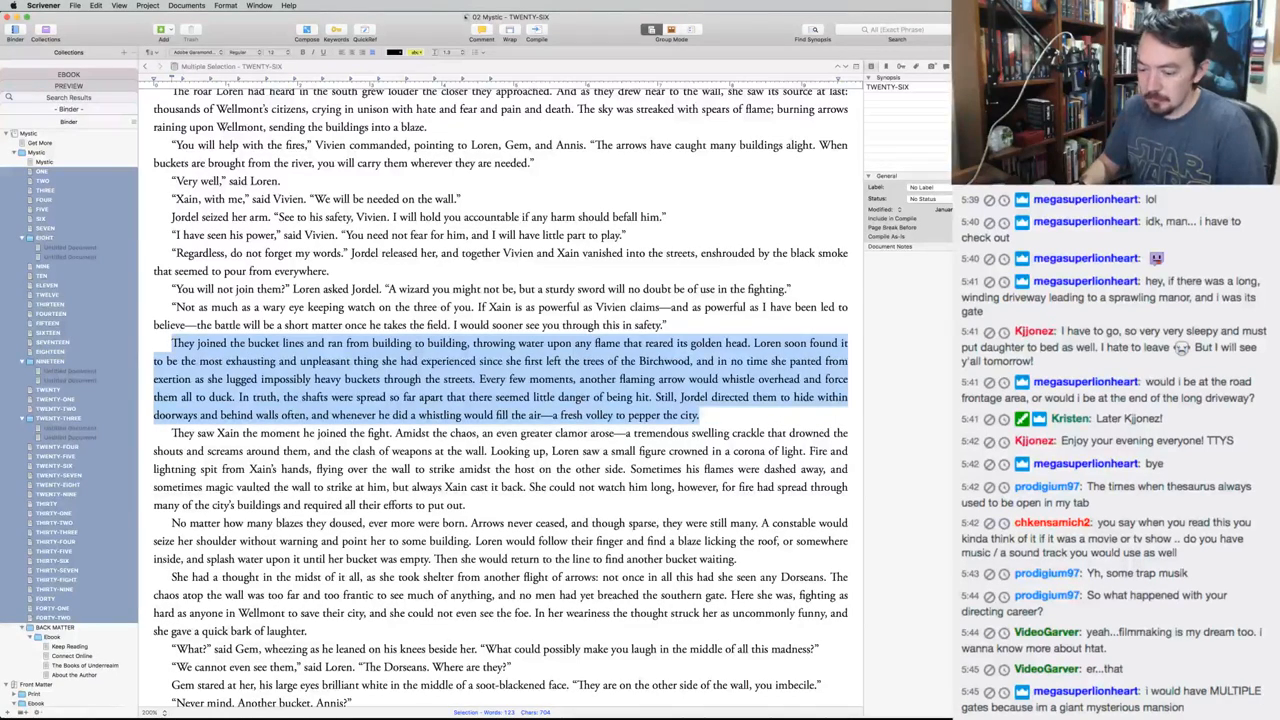
pyautogui.press('super+v')
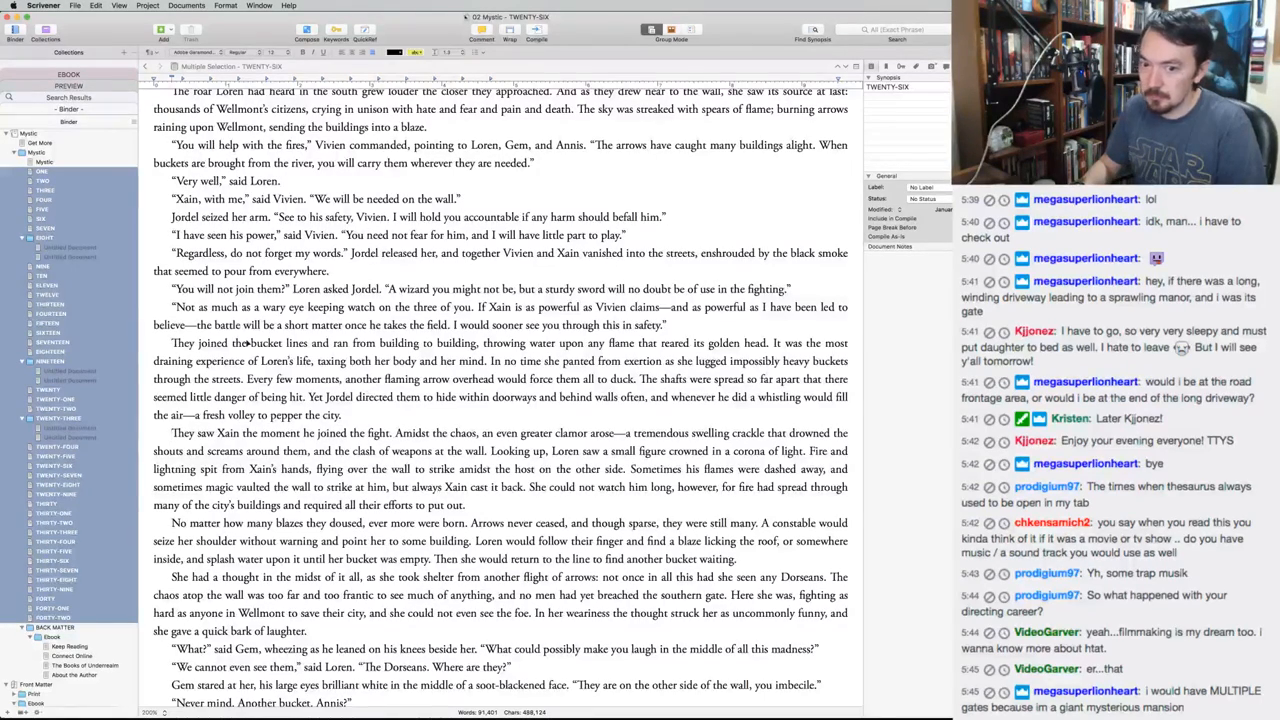
# Switch back to InDesign, deselect the bucket-line paragraph and activate the Selection tool
pyautogui.press('super+Tab')
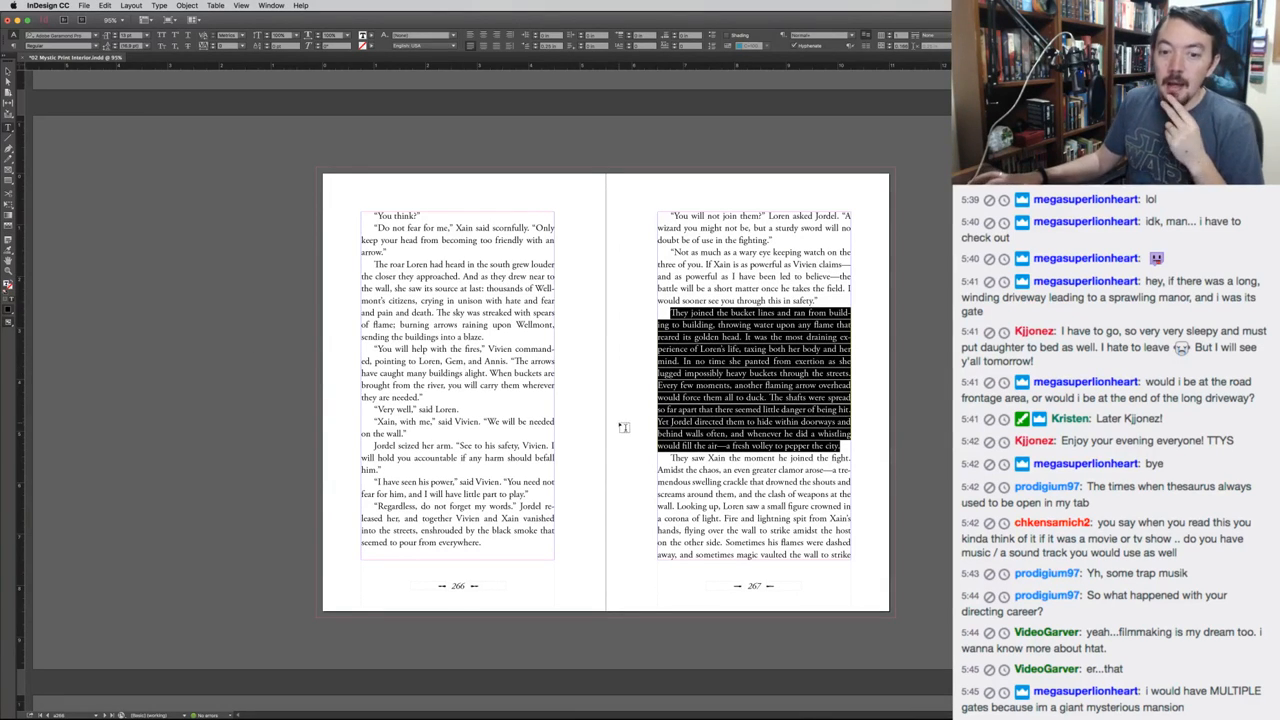
pyautogui.click(821, 447)
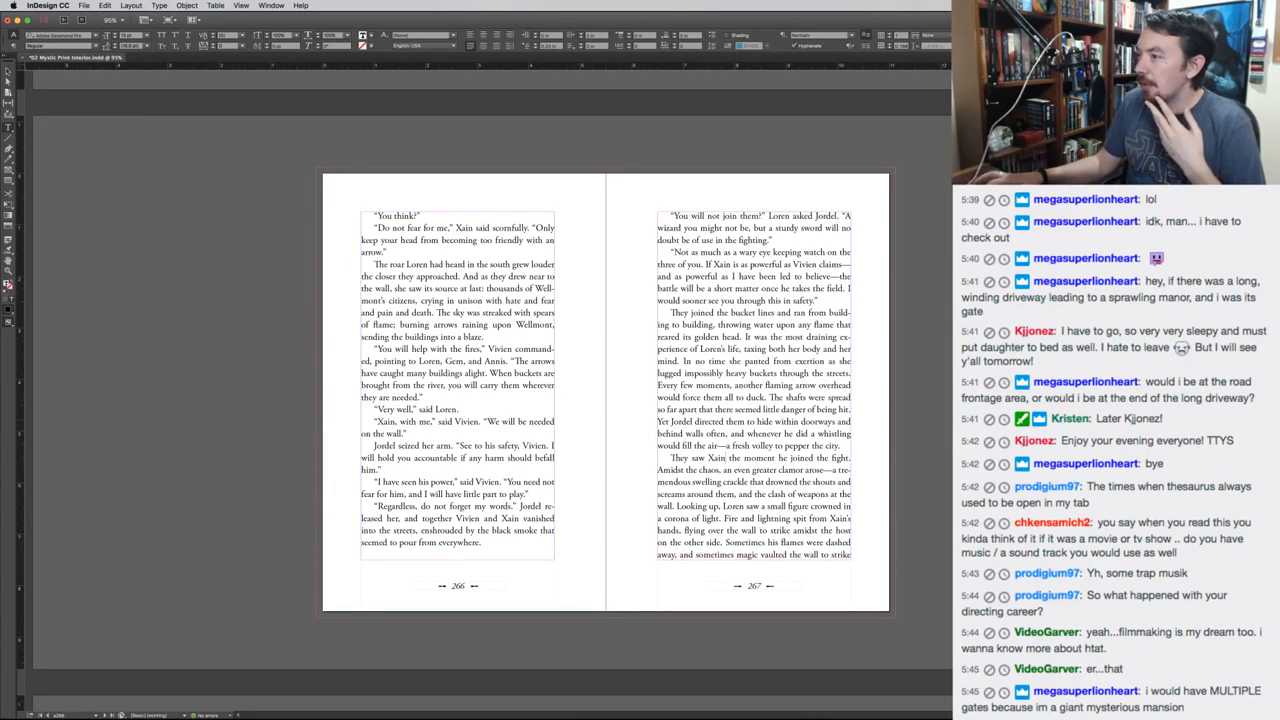
pyautogui.press('shift+super+a')
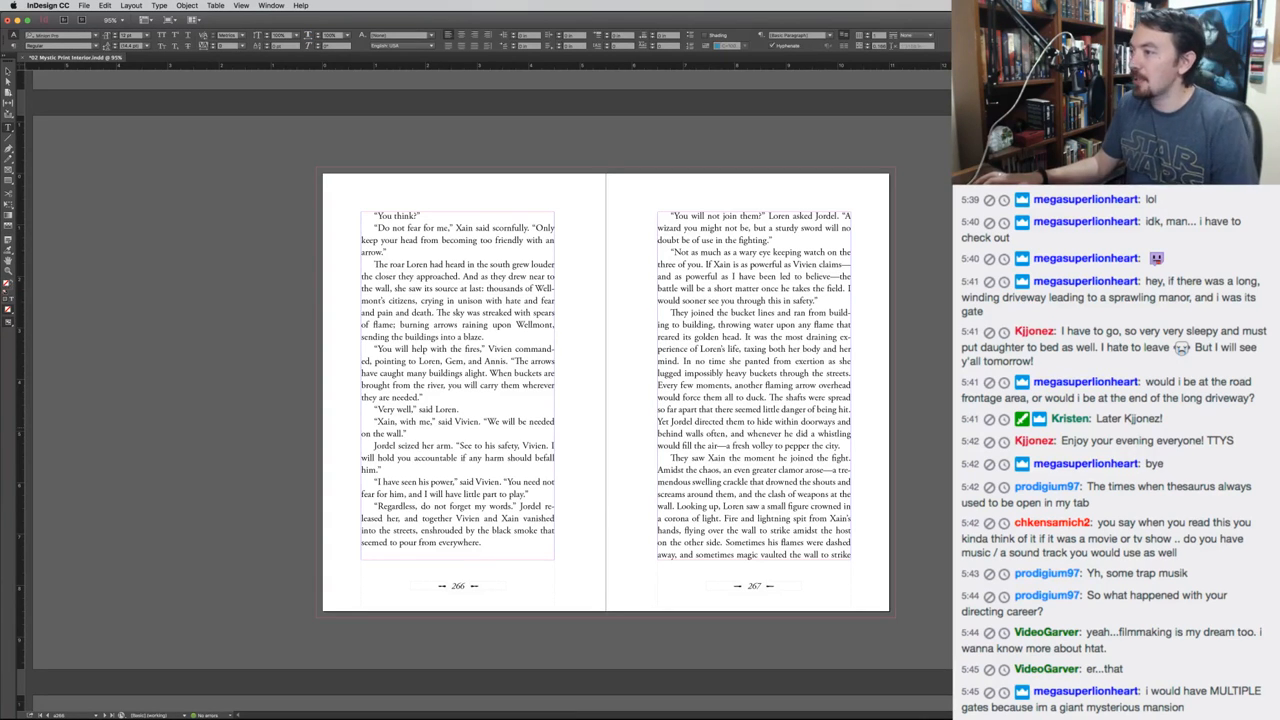
pyautogui.press('v')
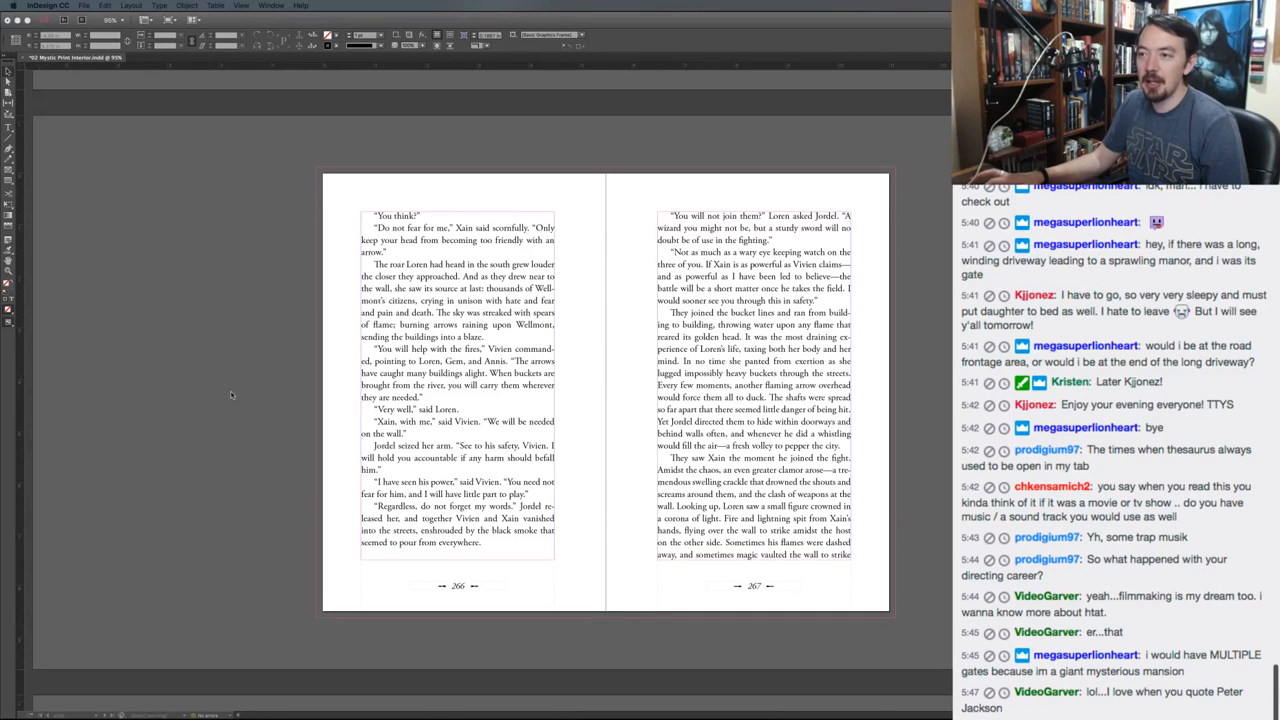
pyautogui.click(170, 417)
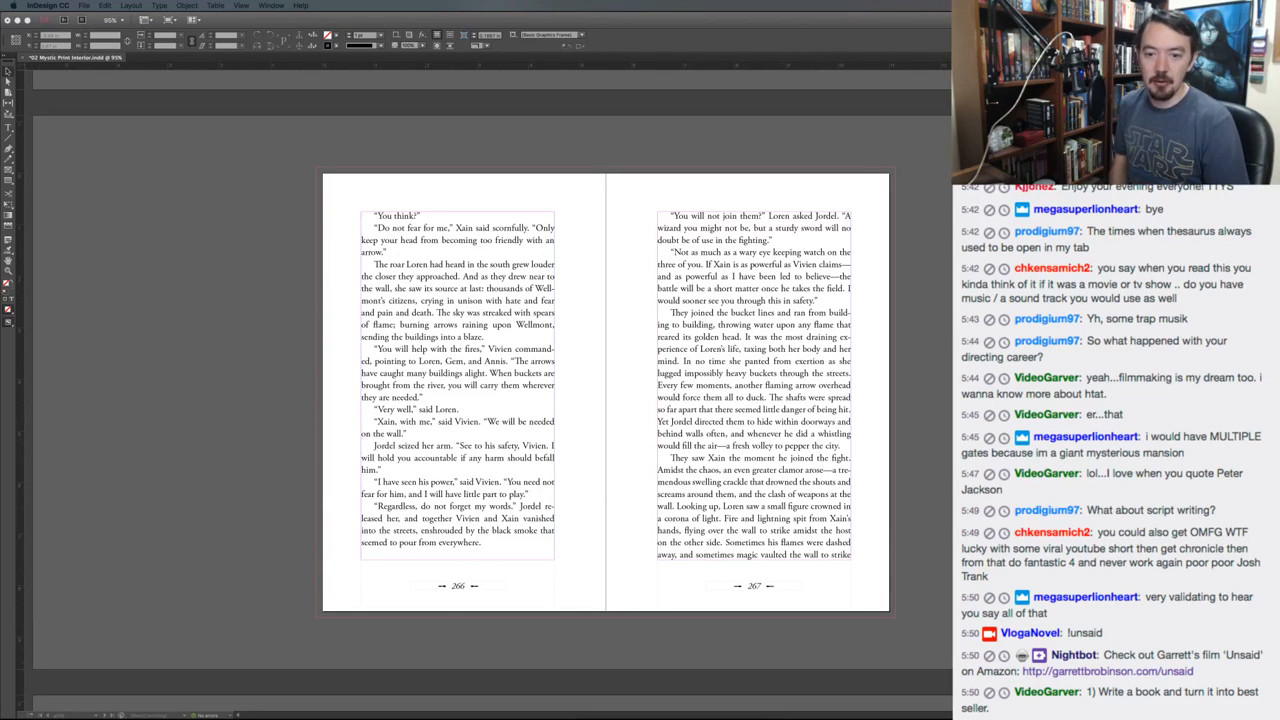
pyautogui.click(207, 468)
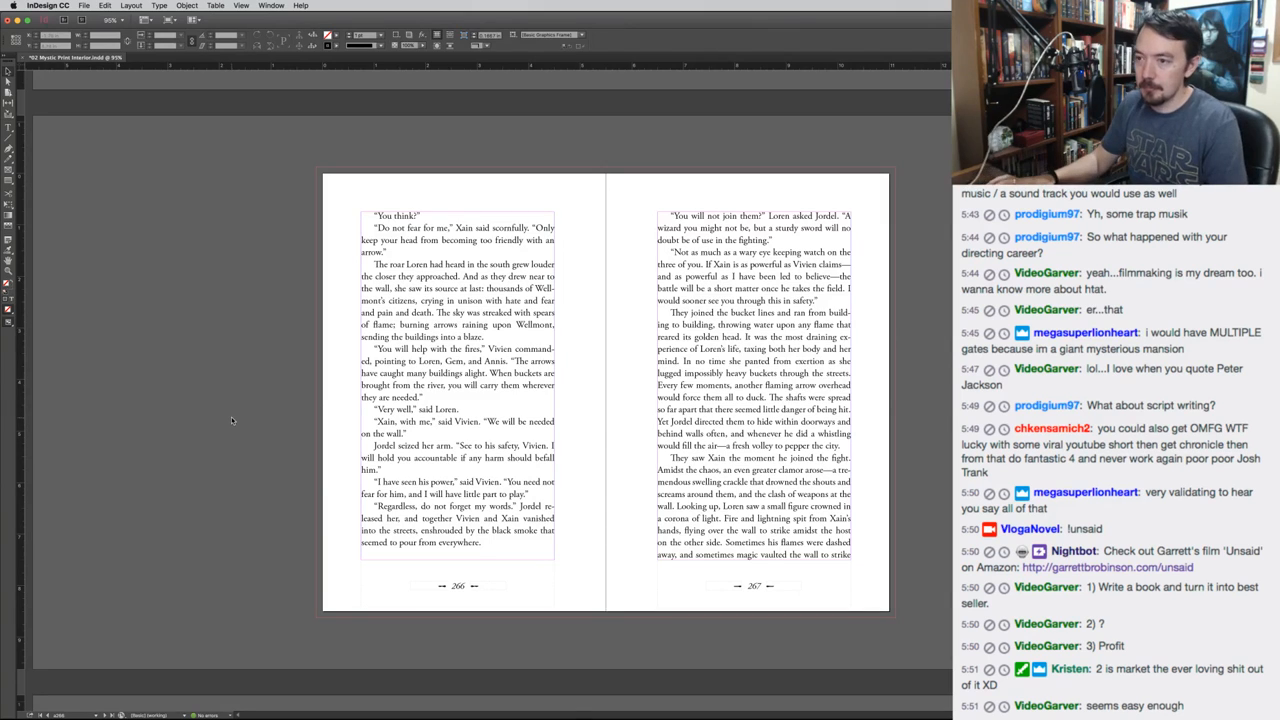
# In Scrivener, rewrite "They saw Xain the moment he joined the fight" as "There was no mistaking the moment Xain joined the fight"
pyautogui.press('super+Tab')
pyautogui.press('super+Tab')
pyautogui.press('super+Tab')
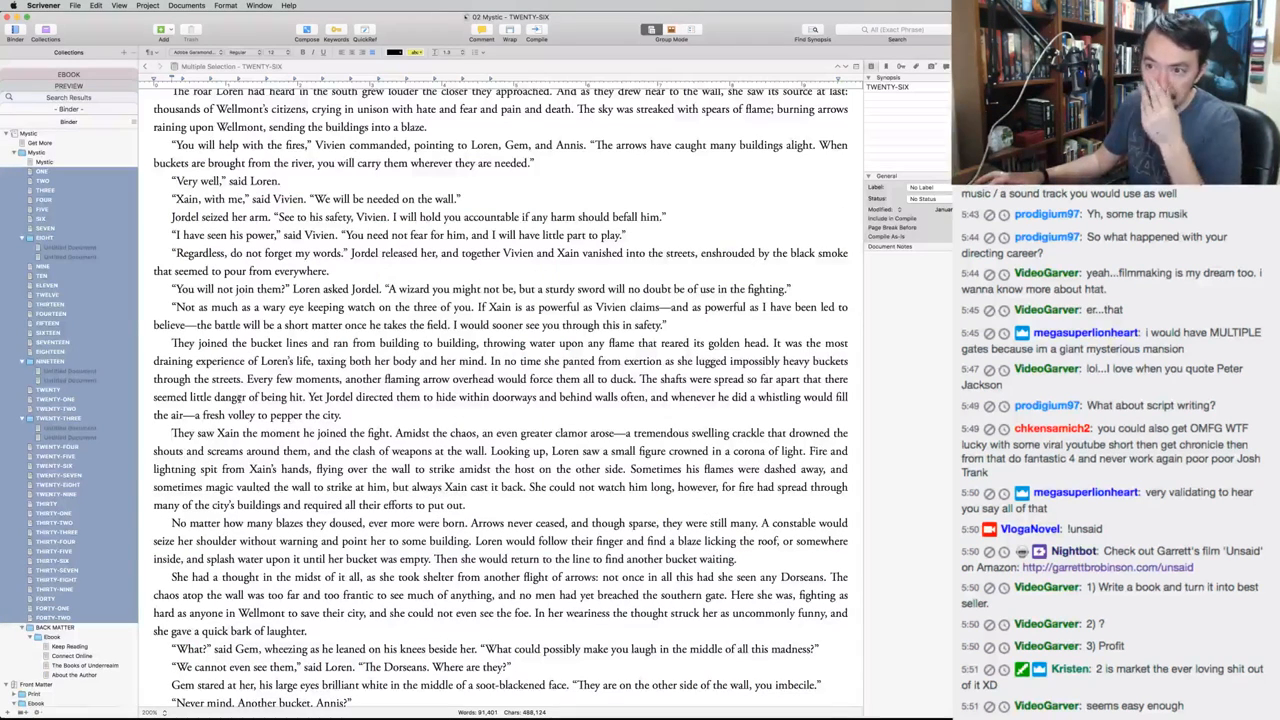
pyautogui.hotkey('alt', 'shift', 'Right')
pyautogui.hotkey('alt', 'shift', 'Right')
pyautogui.hotkey('alt', 'shift', 'Right')
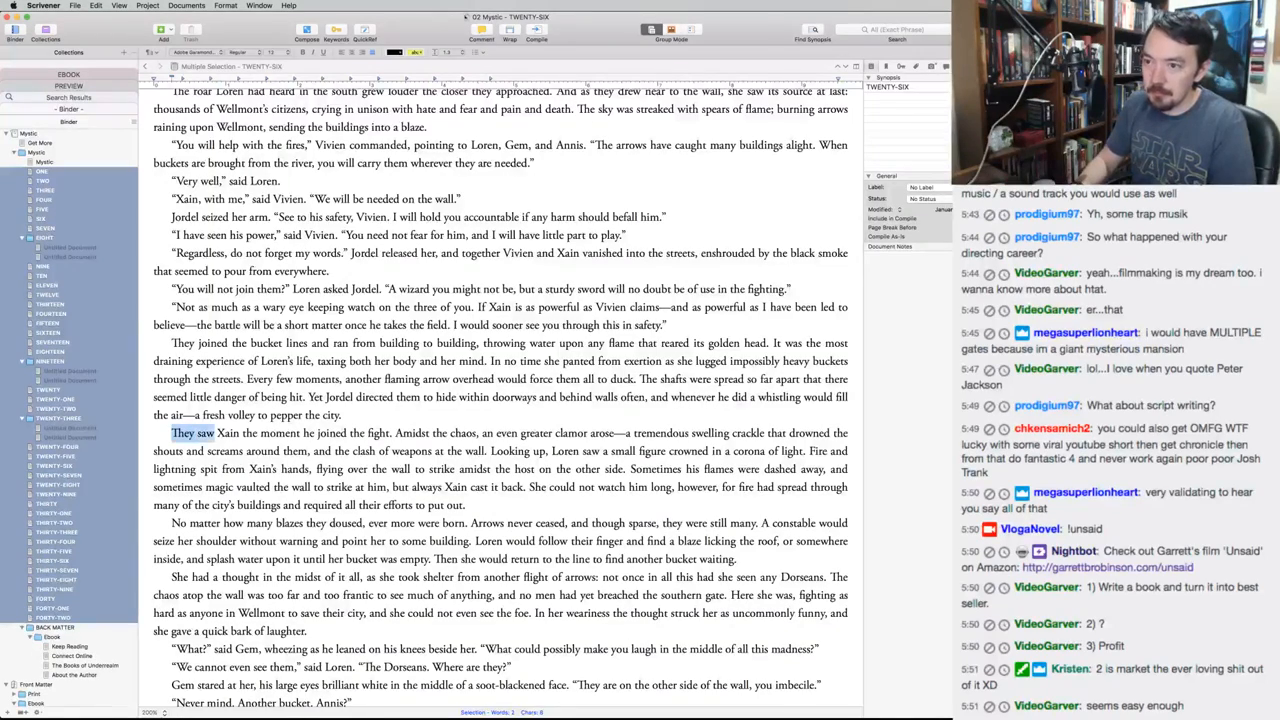
pyautogui.write('There was no')
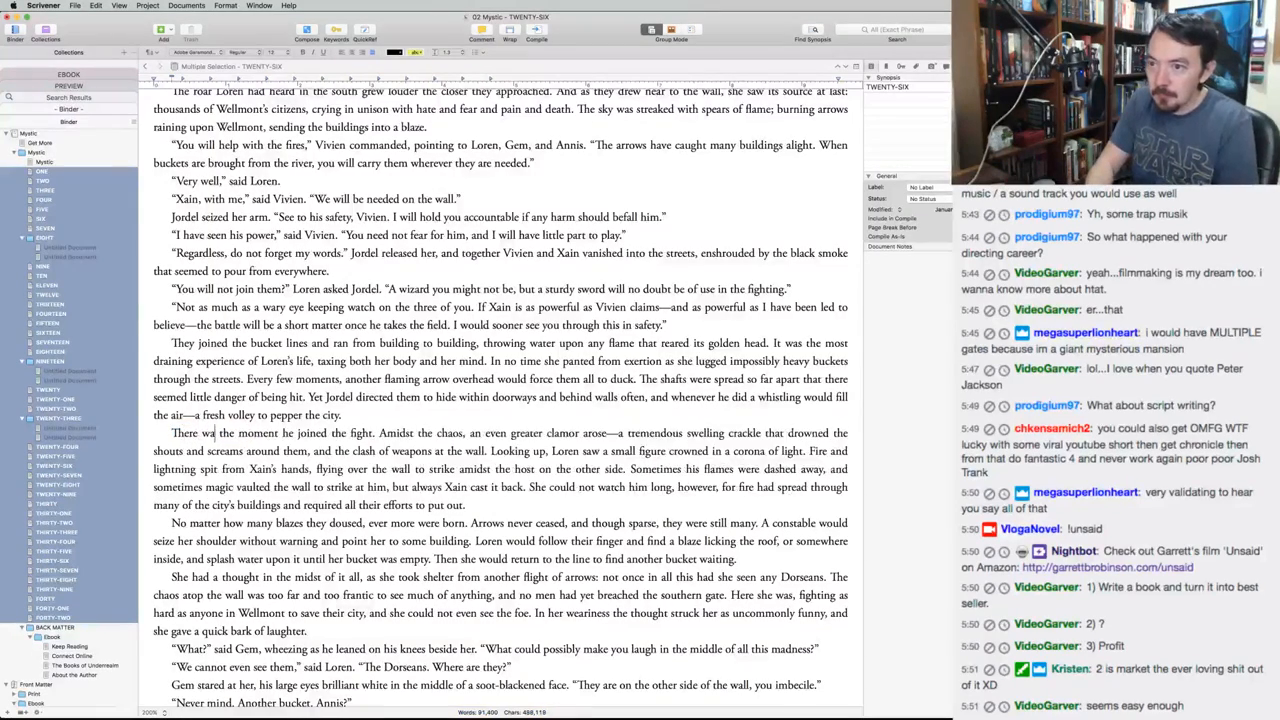
pyautogui.write(' mistaking')
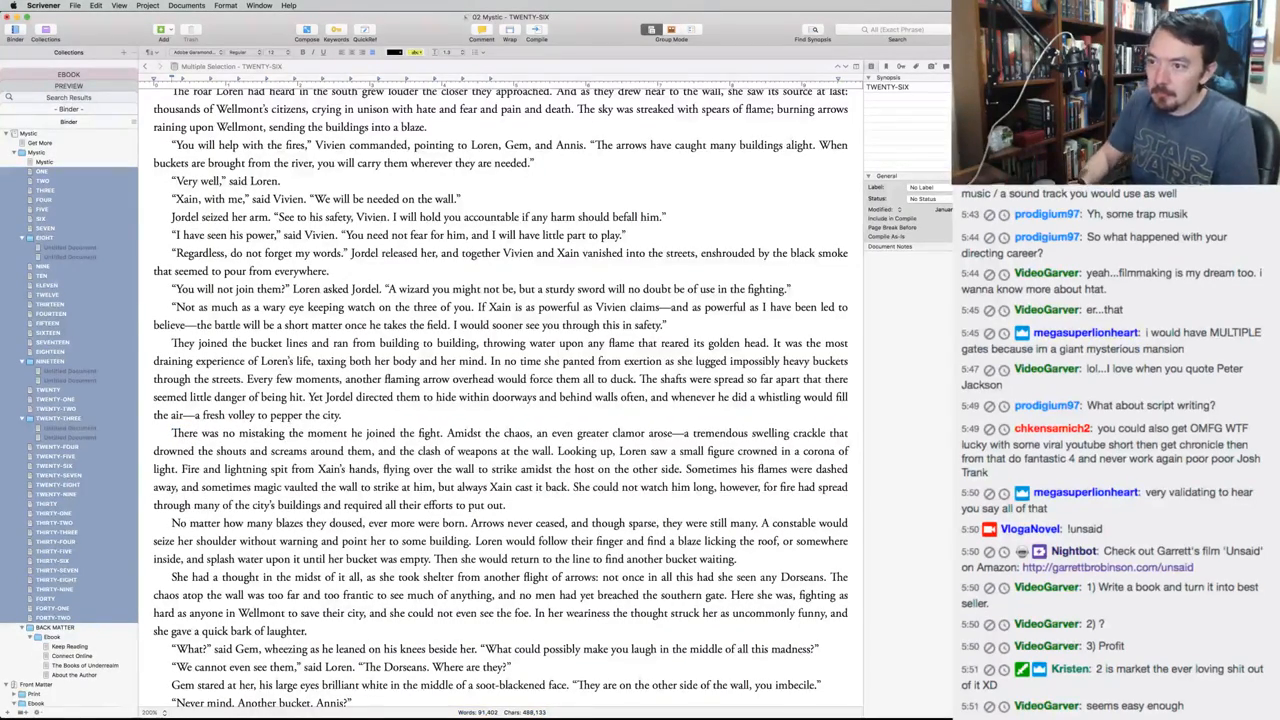
pyautogui.hotkey('alt', 'shift', 'Right')
pyautogui.write('Xain')
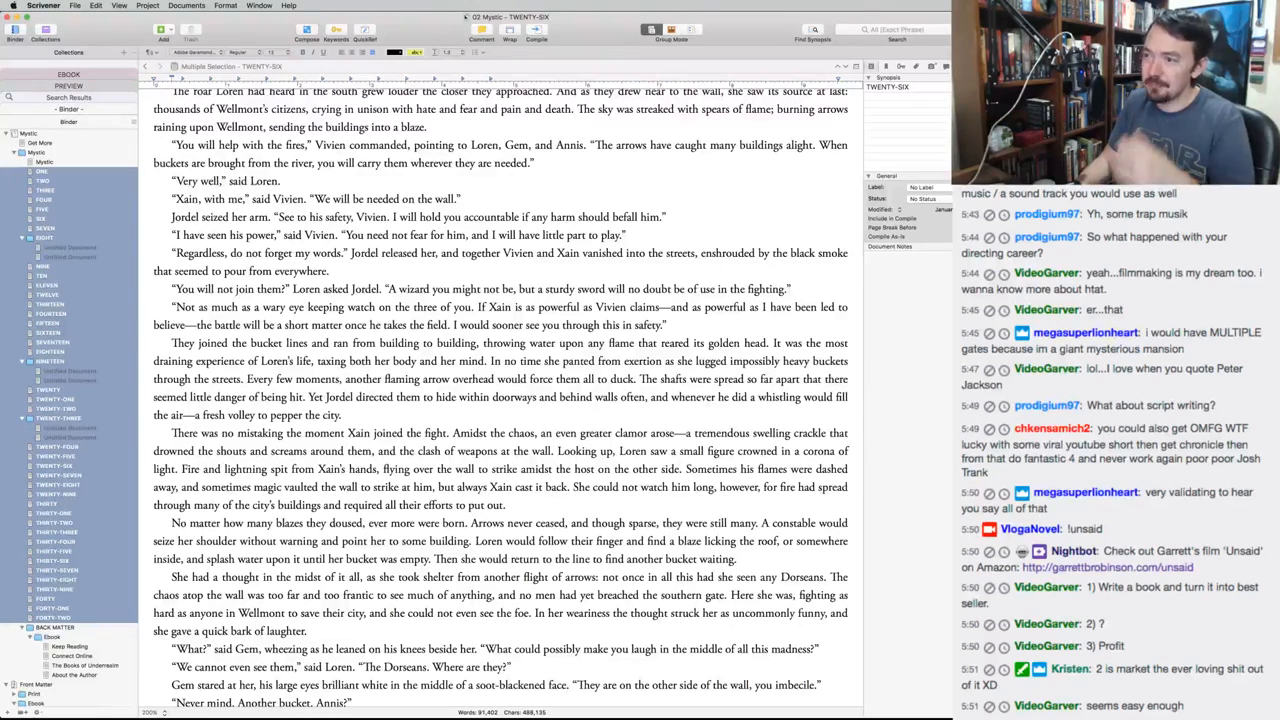
# Delete ", and the clash of weapons at the wall" after "the shouts and screams around them"
pyautogui.press('Down')
pyautogui.hotkey('alt', 'shift', 'Right')
pyautogui.hotkey('alt', 'shift', 'Right')
pyautogui.hotkey('alt', 'shift', 'Right')
pyautogui.hotkey('alt', 'shift', 'Right')
pyautogui.hotkey('alt', 'shift', 'Right')
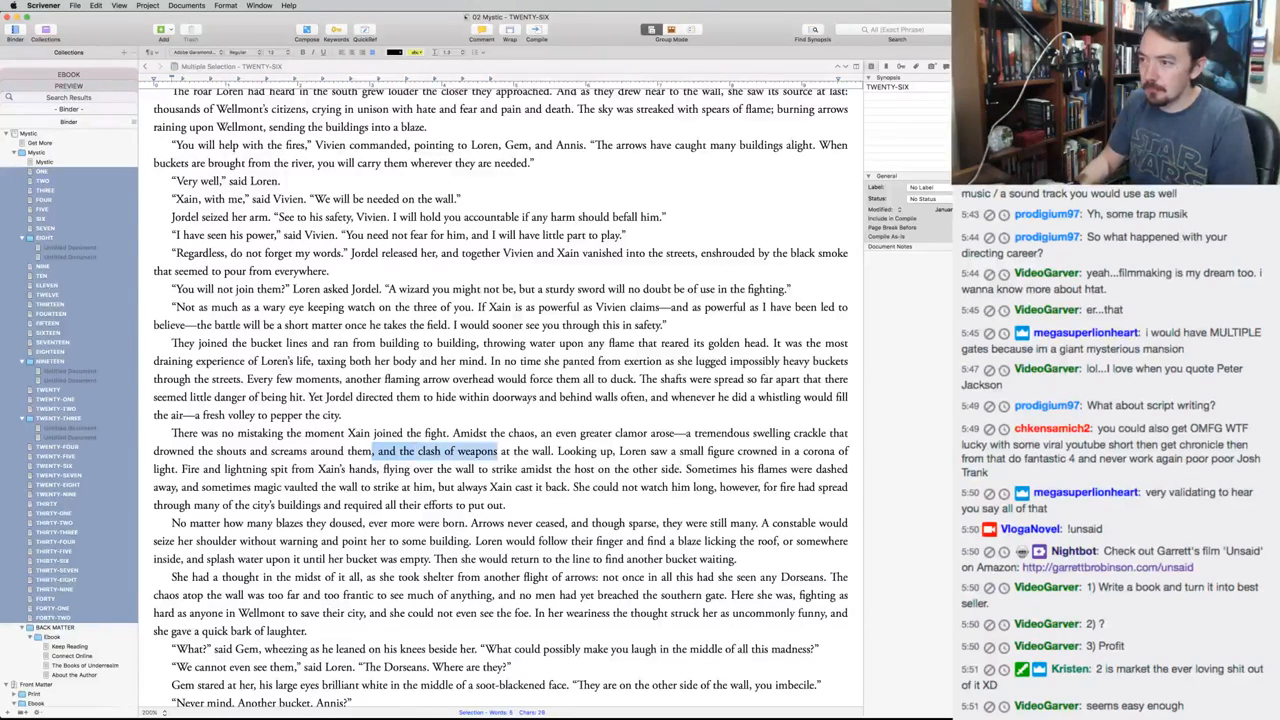
pyautogui.hotkey('alt', 'shift', 'Right')
pyautogui.hotkey('alt', 'shift', 'Right')
pyautogui.hotkey('alt', 'shift', 'Right')
pyautogui.press('BackSpace')
pyautogui.press('BackSpace')
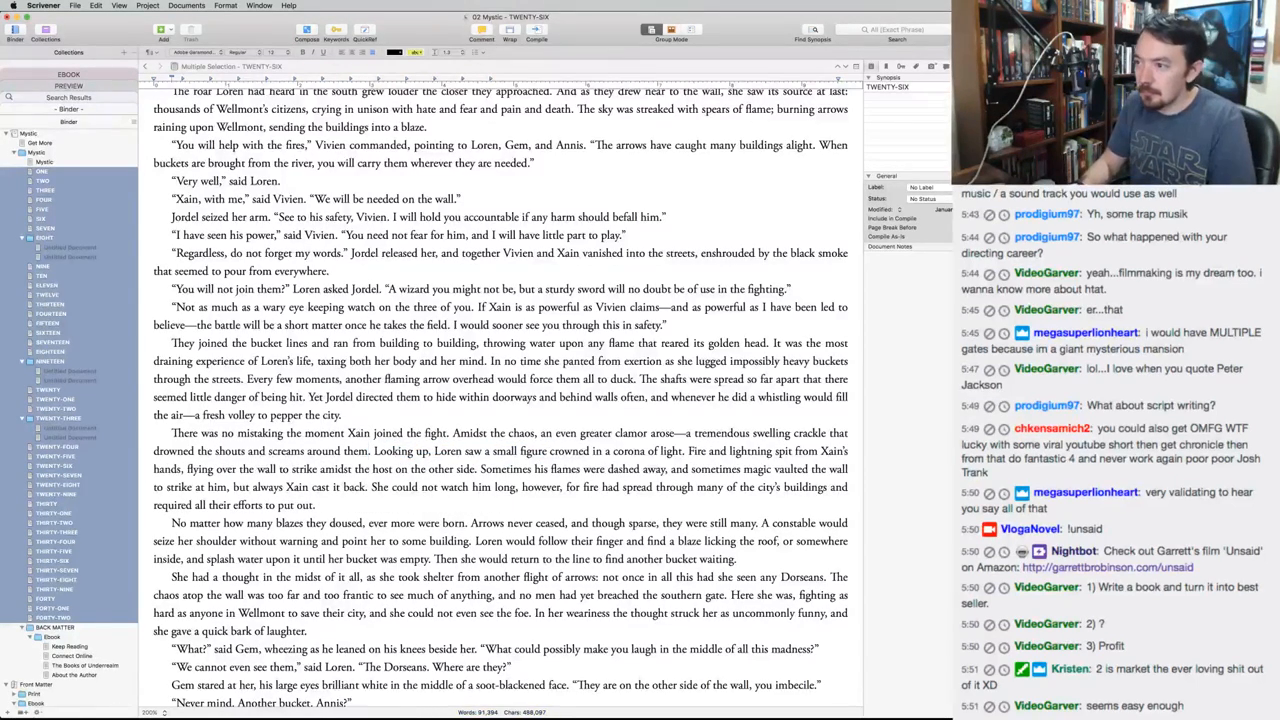
# Copy the revised "There was no mistaking" paragraph, paste it over the "They saw Xain" paragraph in InDesign, and deselect the text
pyautogui.press('Right')
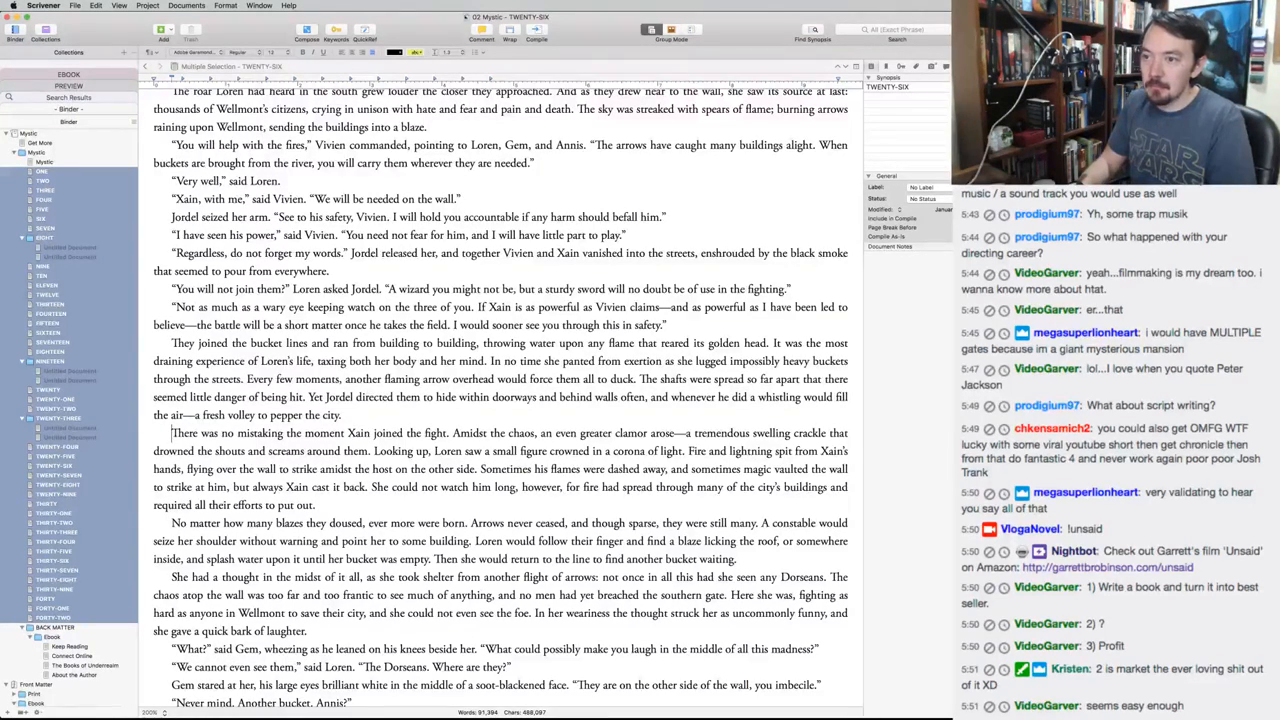
pyautogui.tripleClick(374, 434)
pyautogui.press('super+c')
pyautogui.press('super+Tab')
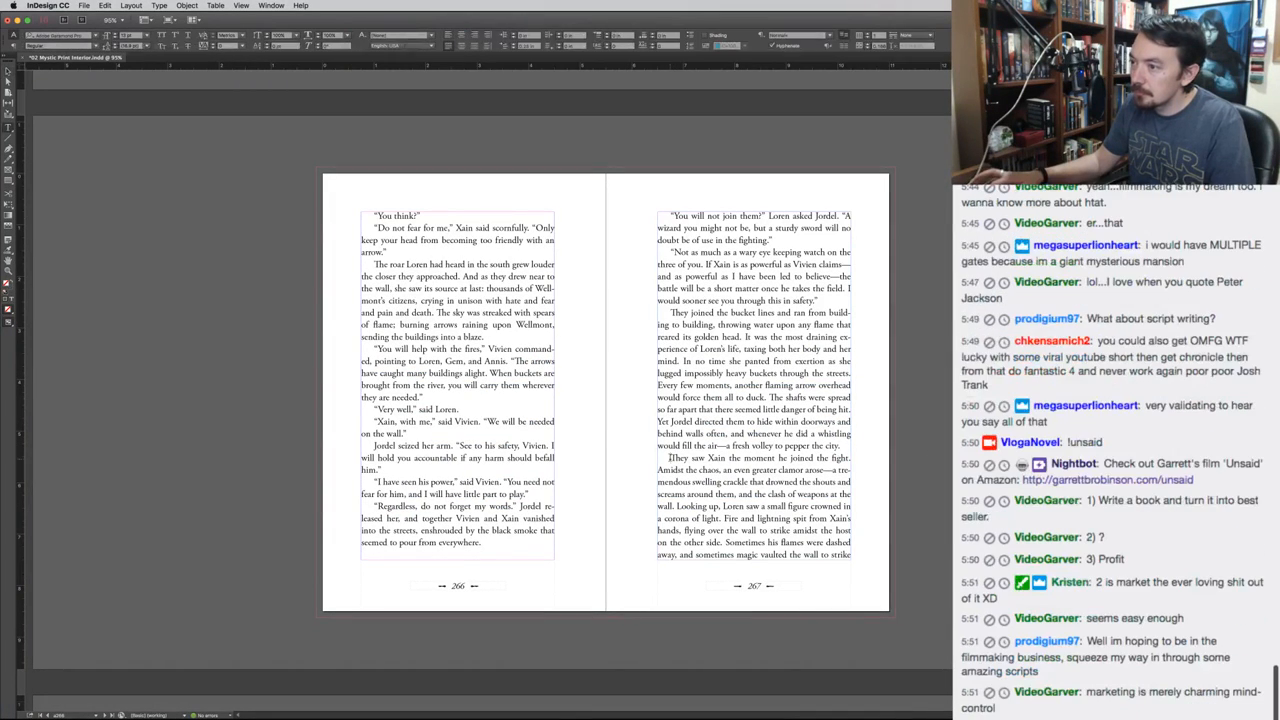
pyautogui.doubleClick(670, 457)
pyautogui.press('super+shift+Down')
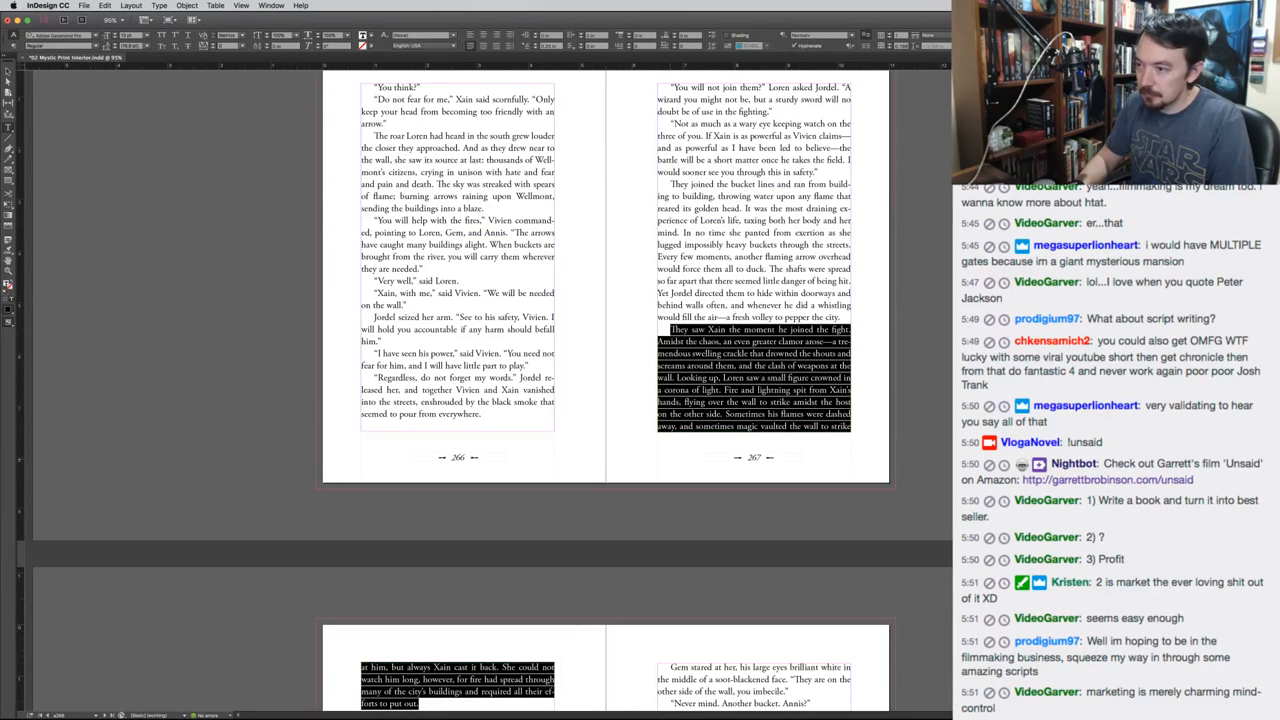
pyautogui.press('super+v')
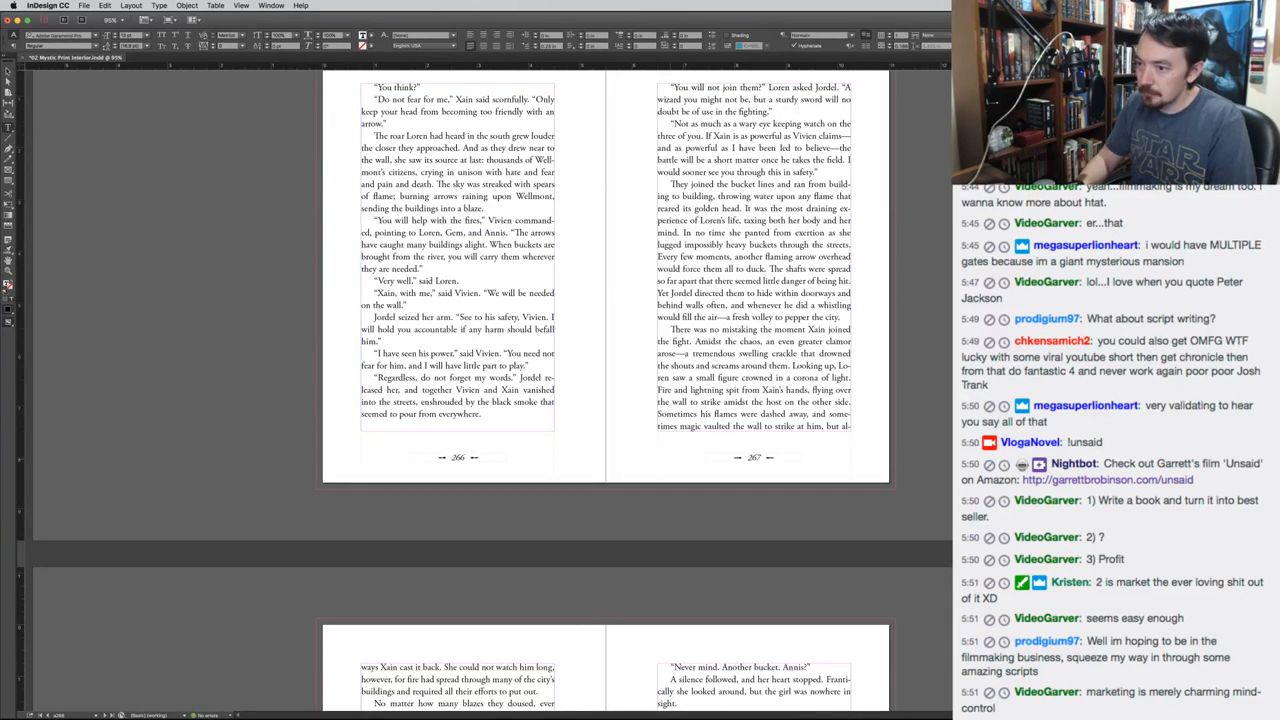
pyautogui.press('super+shift+a')
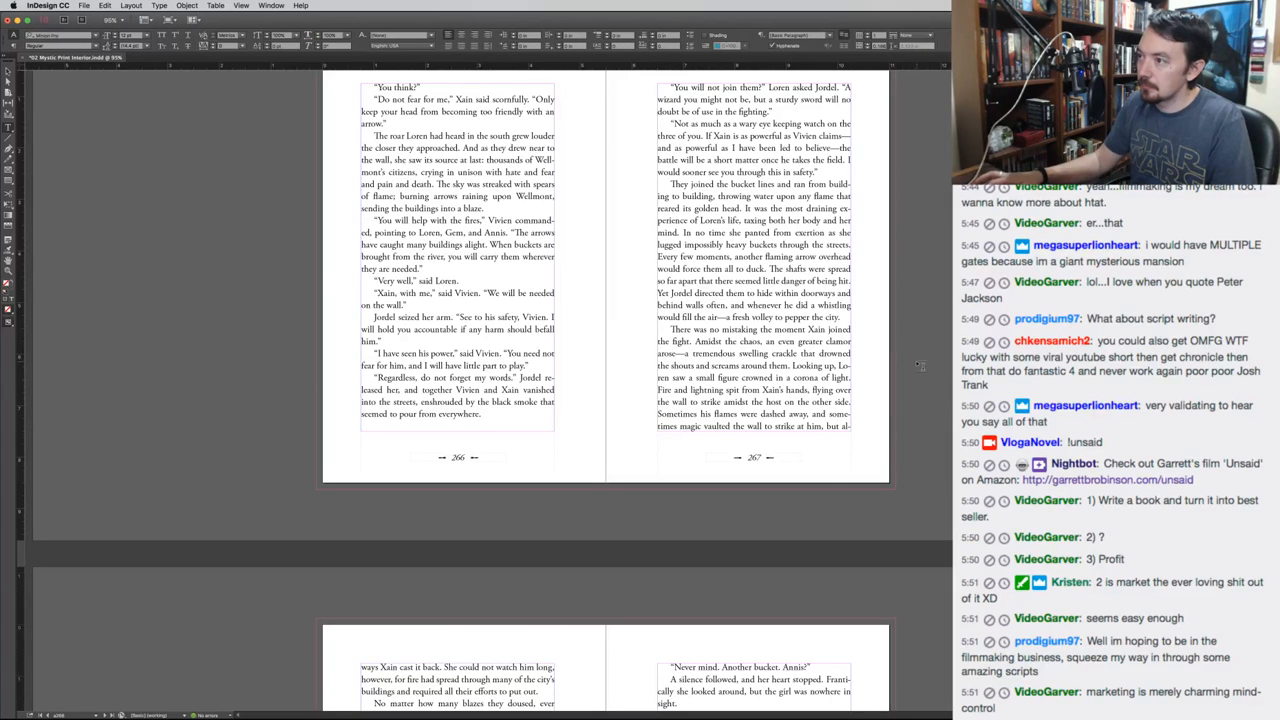
pyautogui.press('v')
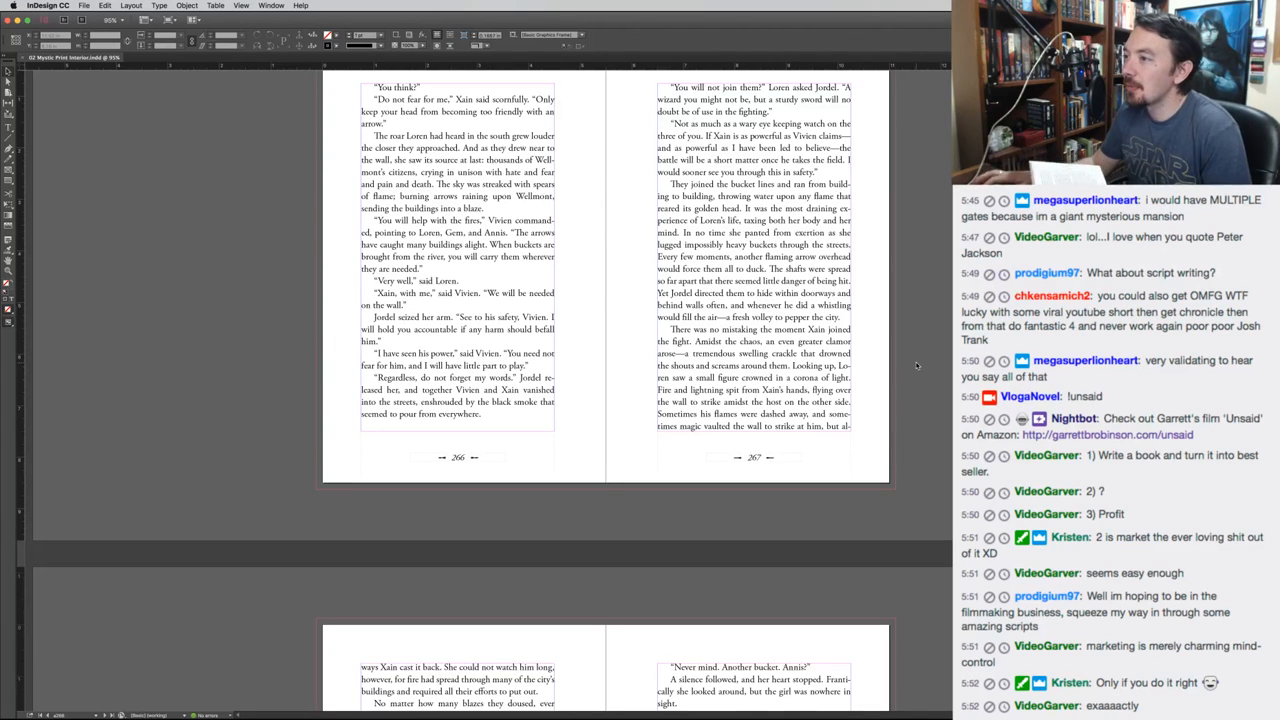
# Proofread from the end of page 267 through pages 268 and 269
pyautogui.scroll(-1, 916, 365)
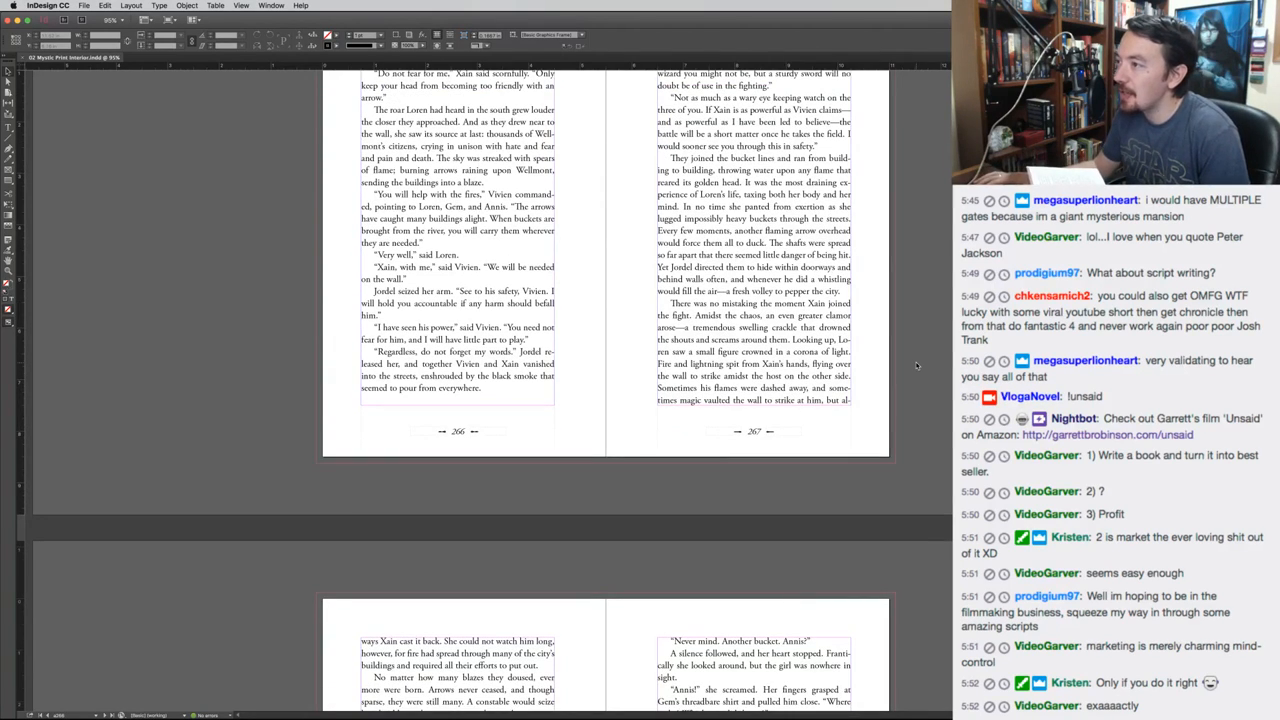
pyautogui.scroll(-2, 916, 365)
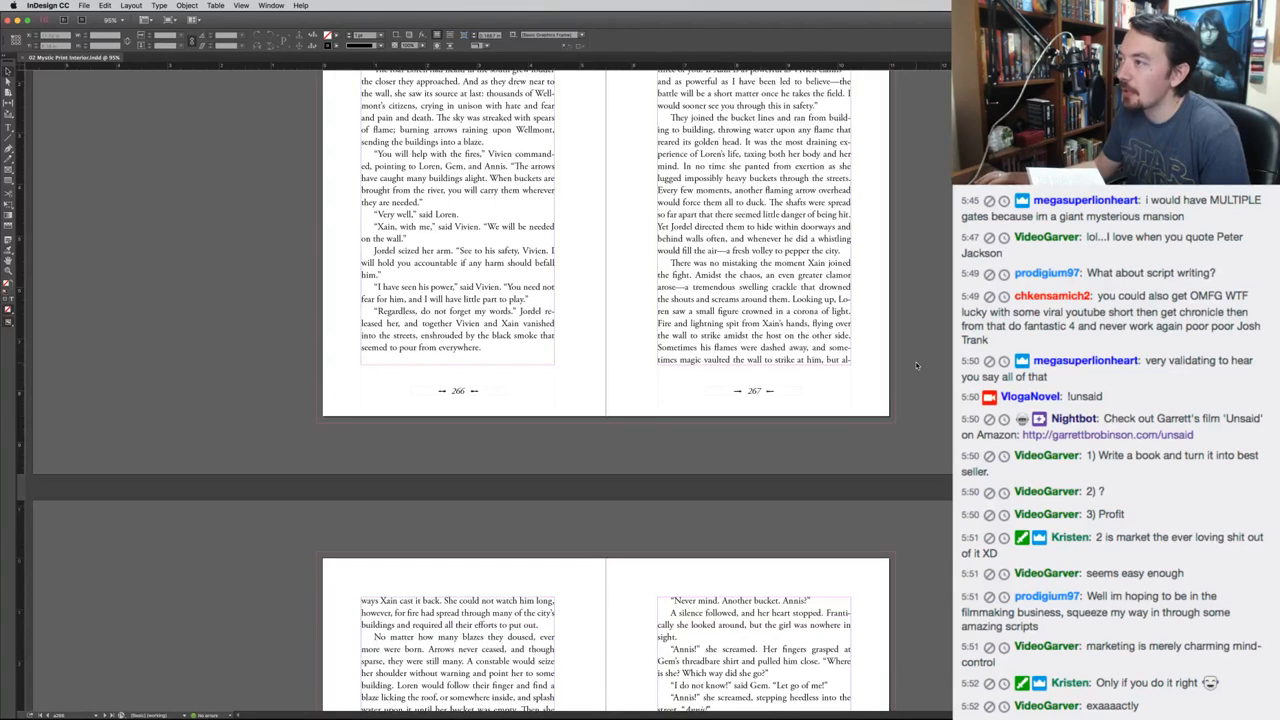
pyautogui.scroll(-1, 916, 365)
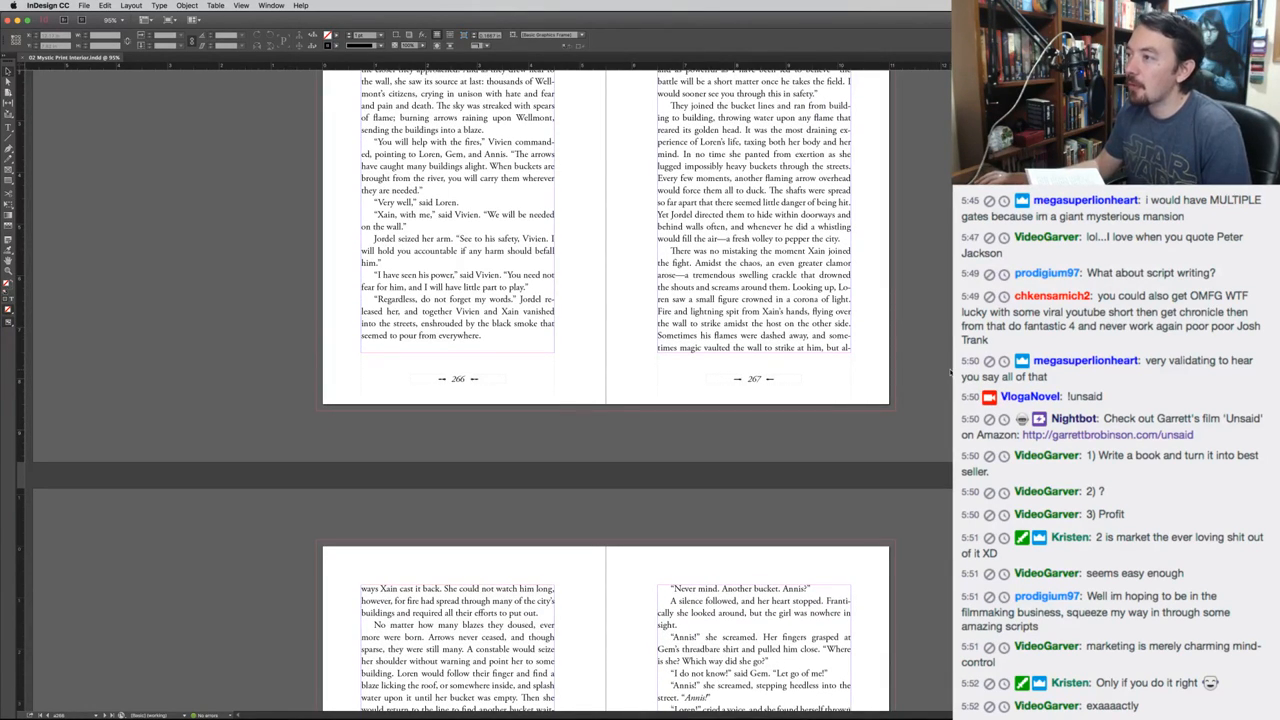
pyautogui.scroll(-3, 951, 372)
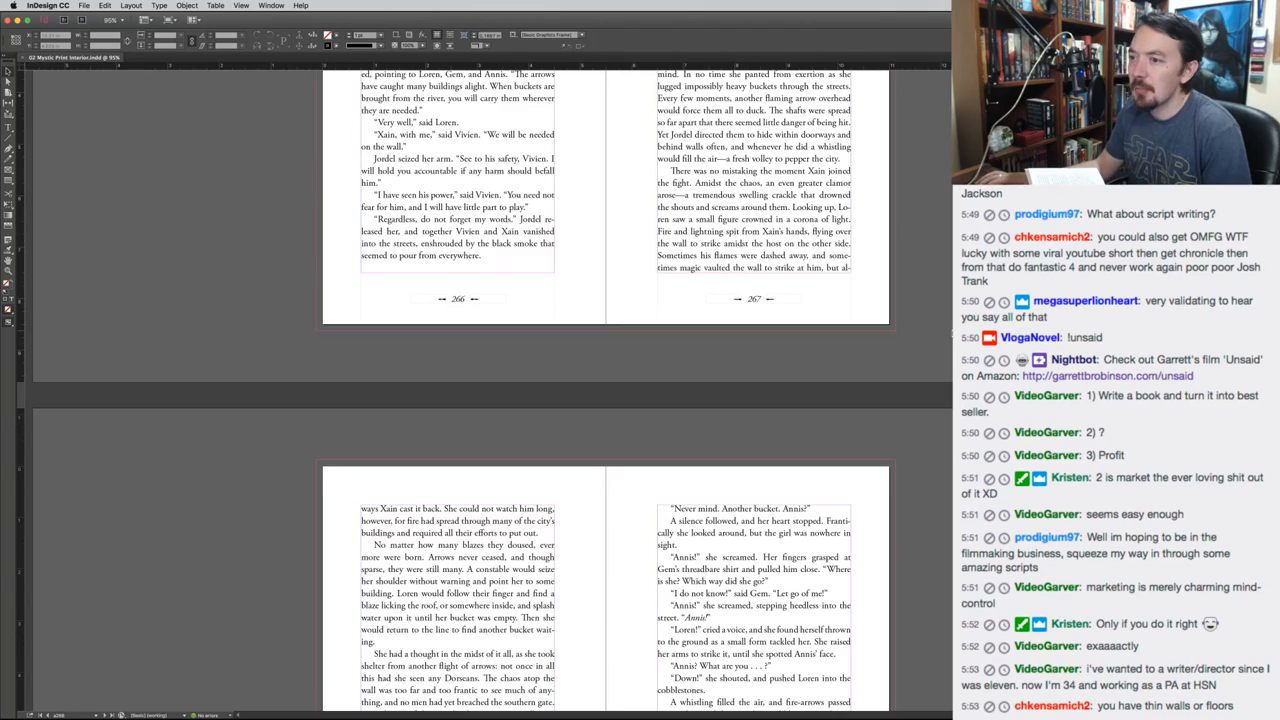
pyautogui.scroll(-5, 605, 390)
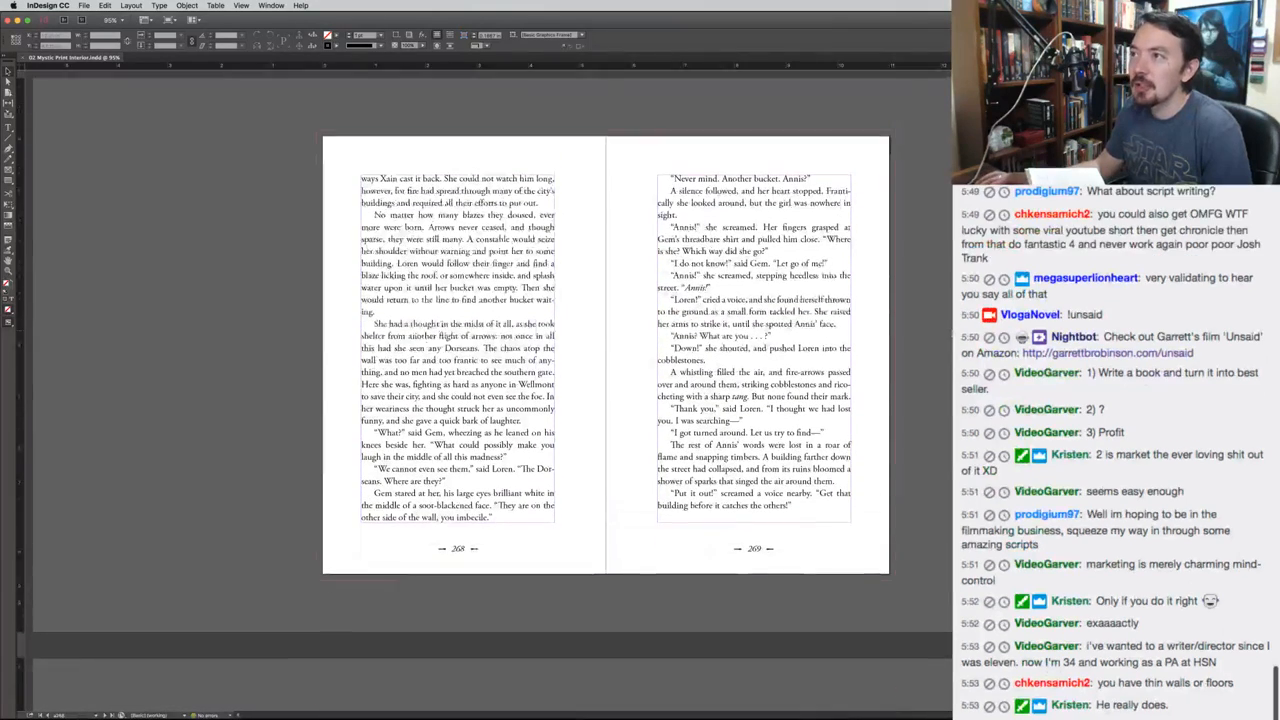
pyautogui.scroll(1, 605, 375)
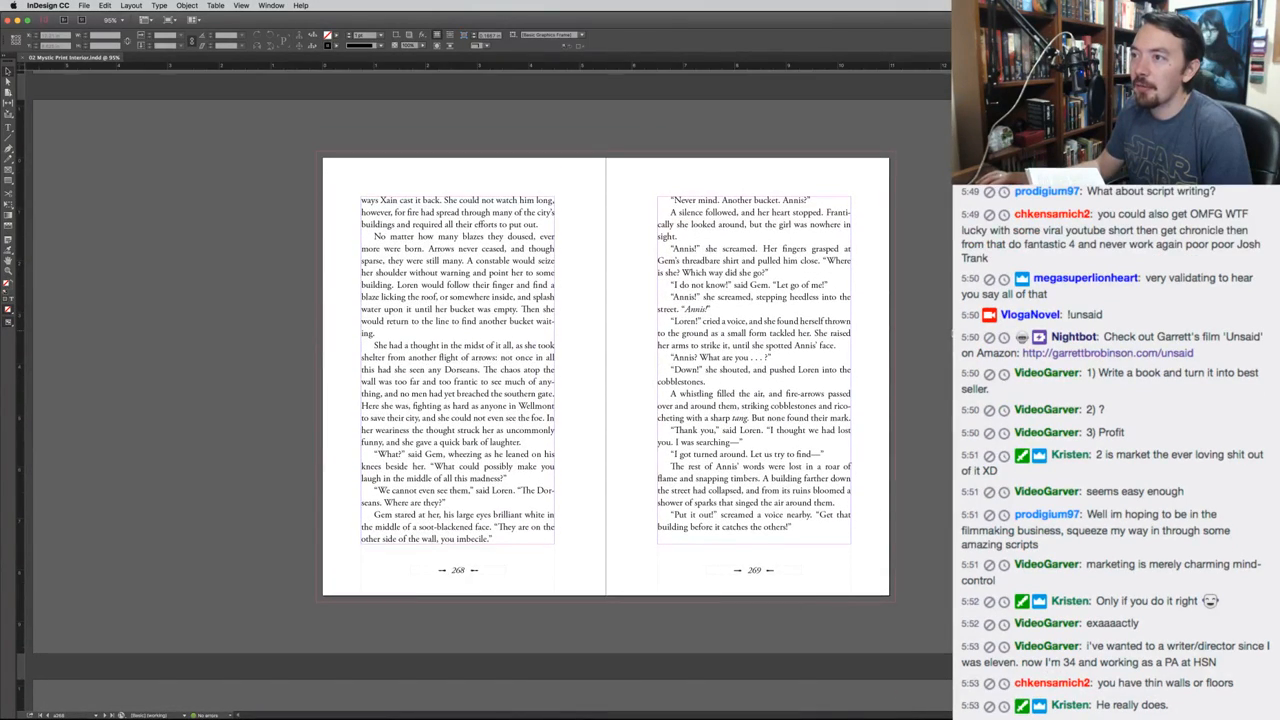
pyautogui.scroll(1, 605, 380)
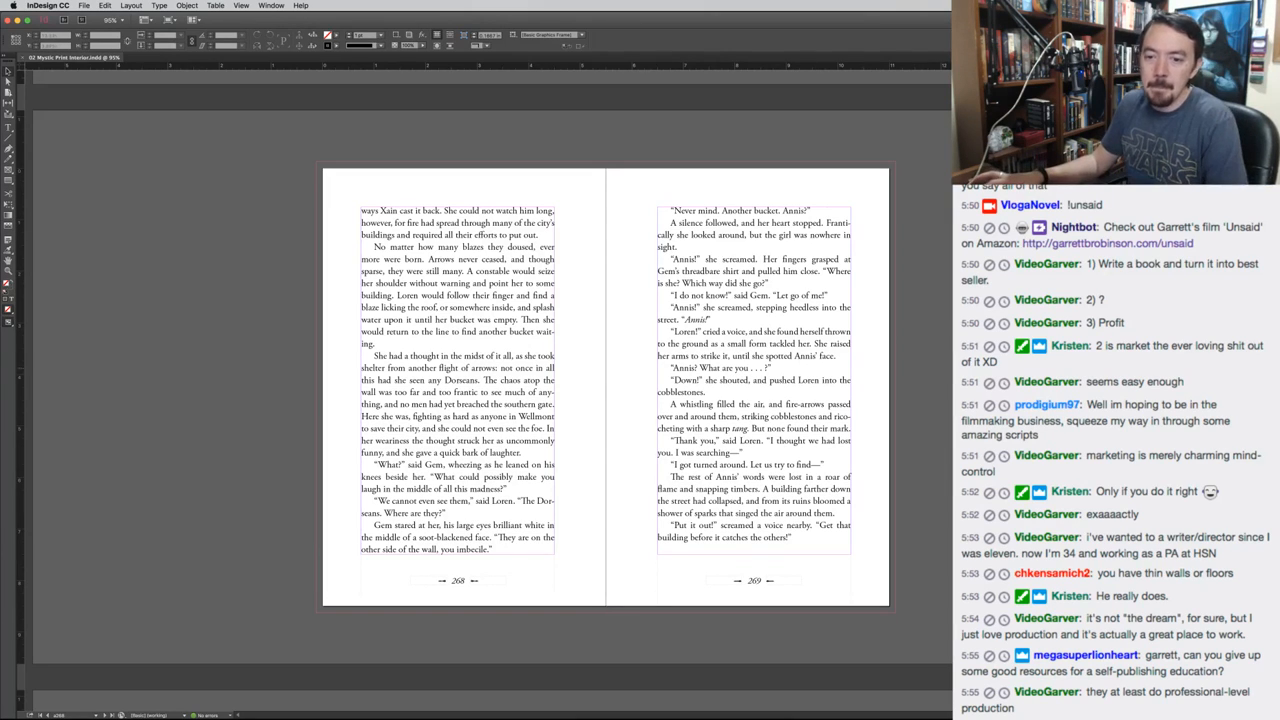
# Set the second "Annis!" after "stepping heedless into the street." on page 269 to Italic, including its quotation marks, and deselect the text
pyautogui.doubleClick(719, 316)
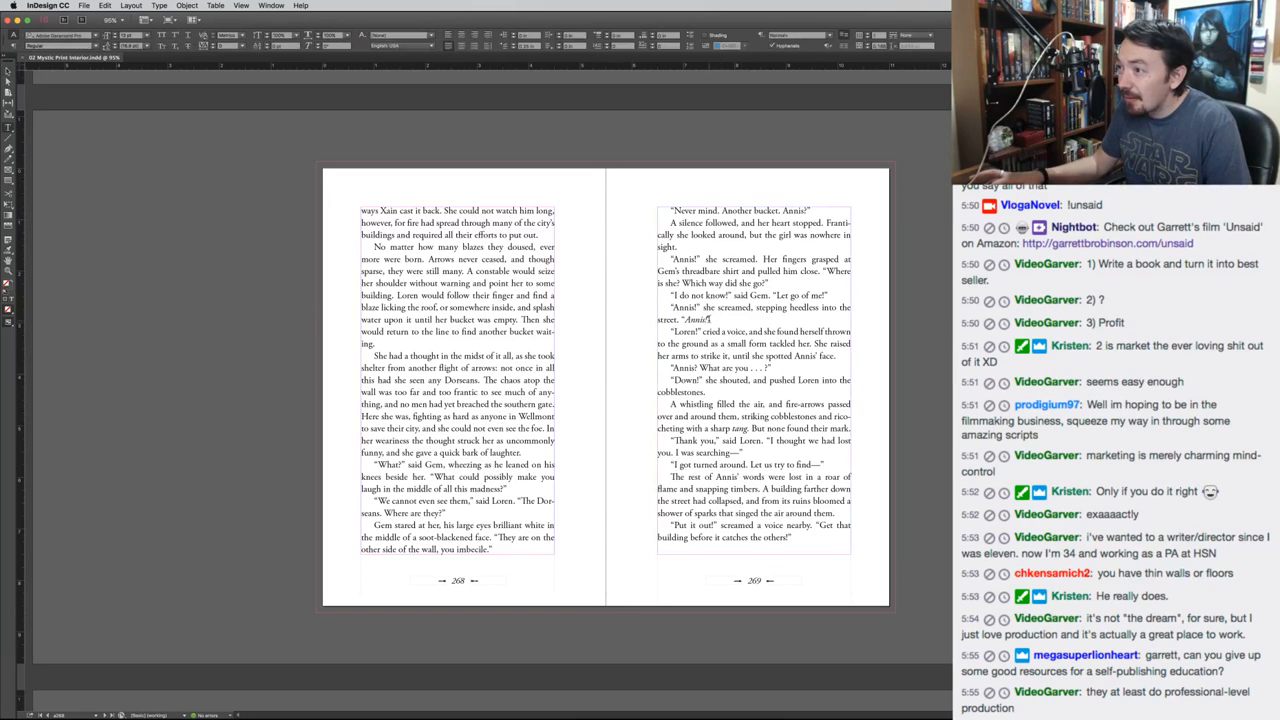
pyautogui.hotkey('shift', 'alt', 'Left')
pyautogui.hotkey('shift', 'Left')
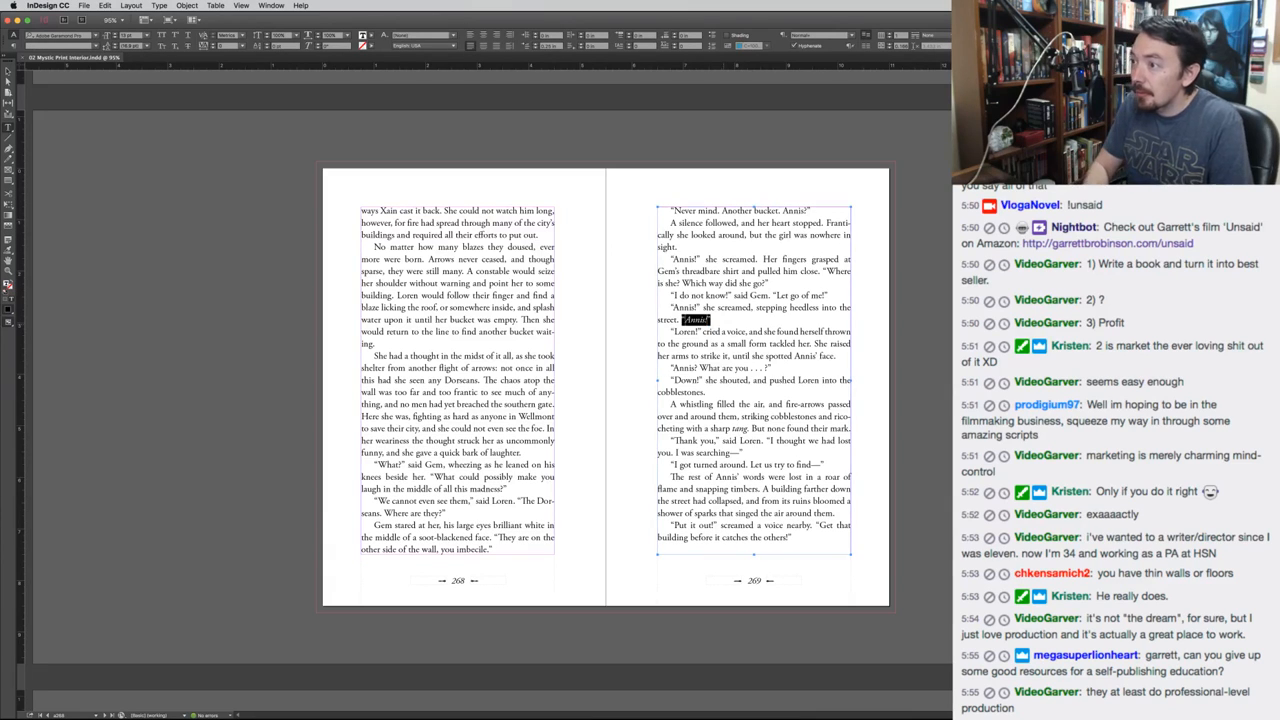
pyautogui.press('super+i')
pyautogui.click(697, 291)
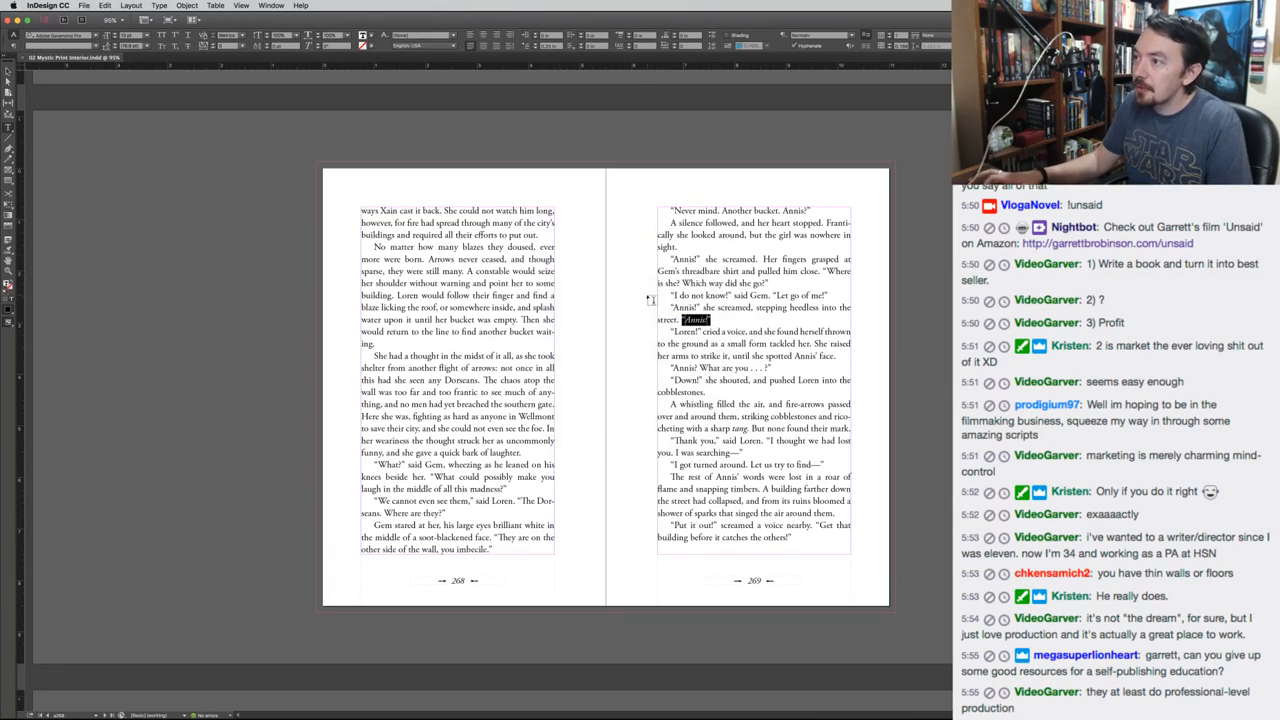
pyautogui.click(92, 47)
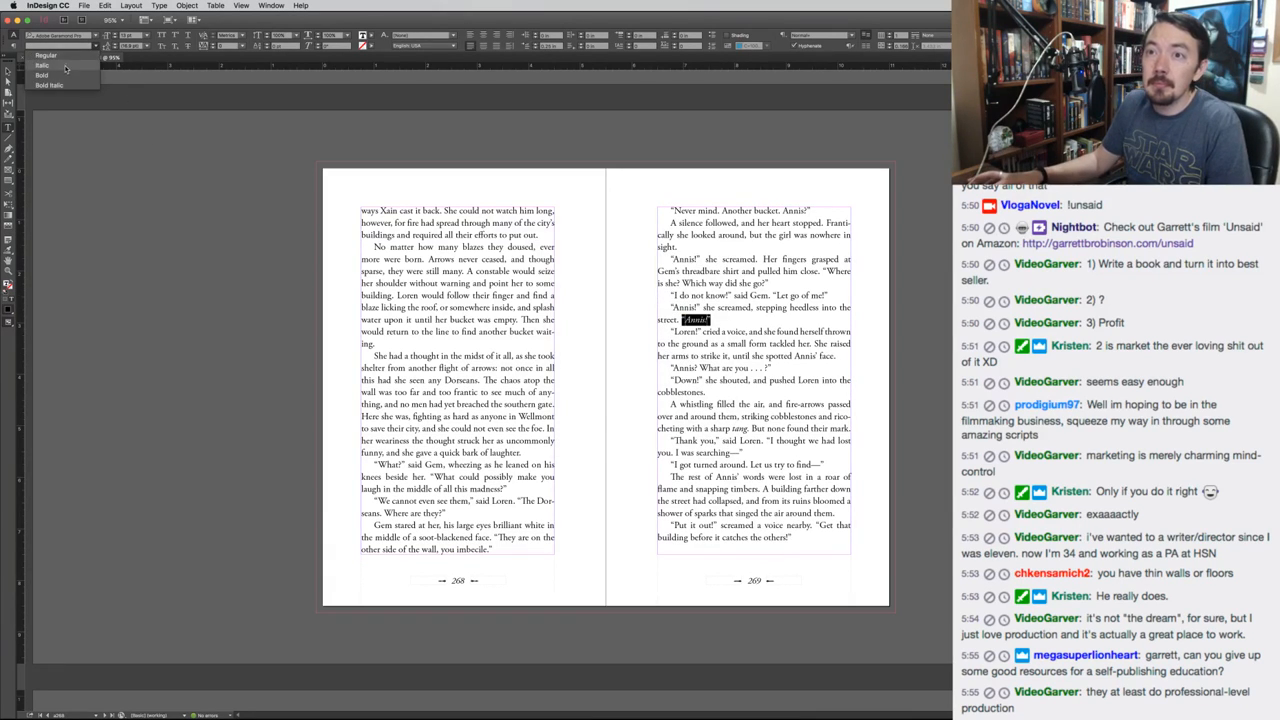
pyautogui.click(66, 66)
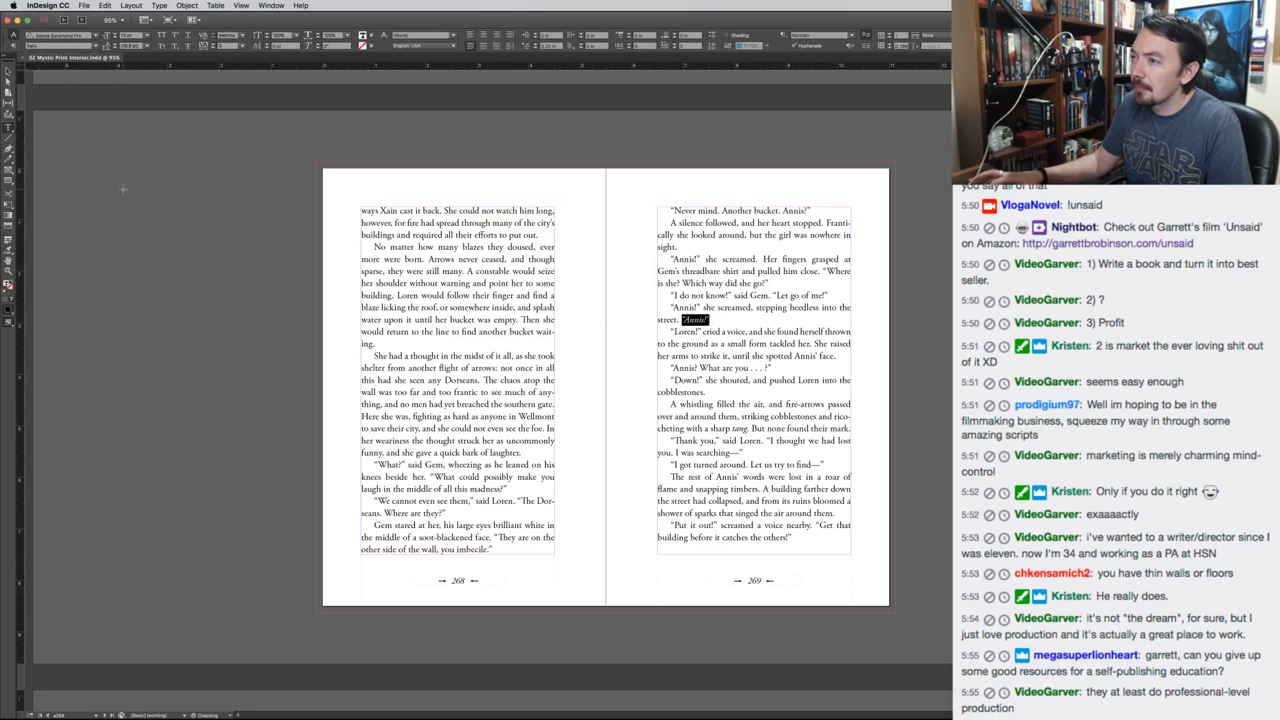
pyautogui.press('Escape')
pyautogui.click(155, 276)
# Switch to Scrivener, italicize the second "Annis!" with its quotation marks in the matching line of chapter TWENTY-SIX, and return to InDesign
pyautogui.press('super+Tab')
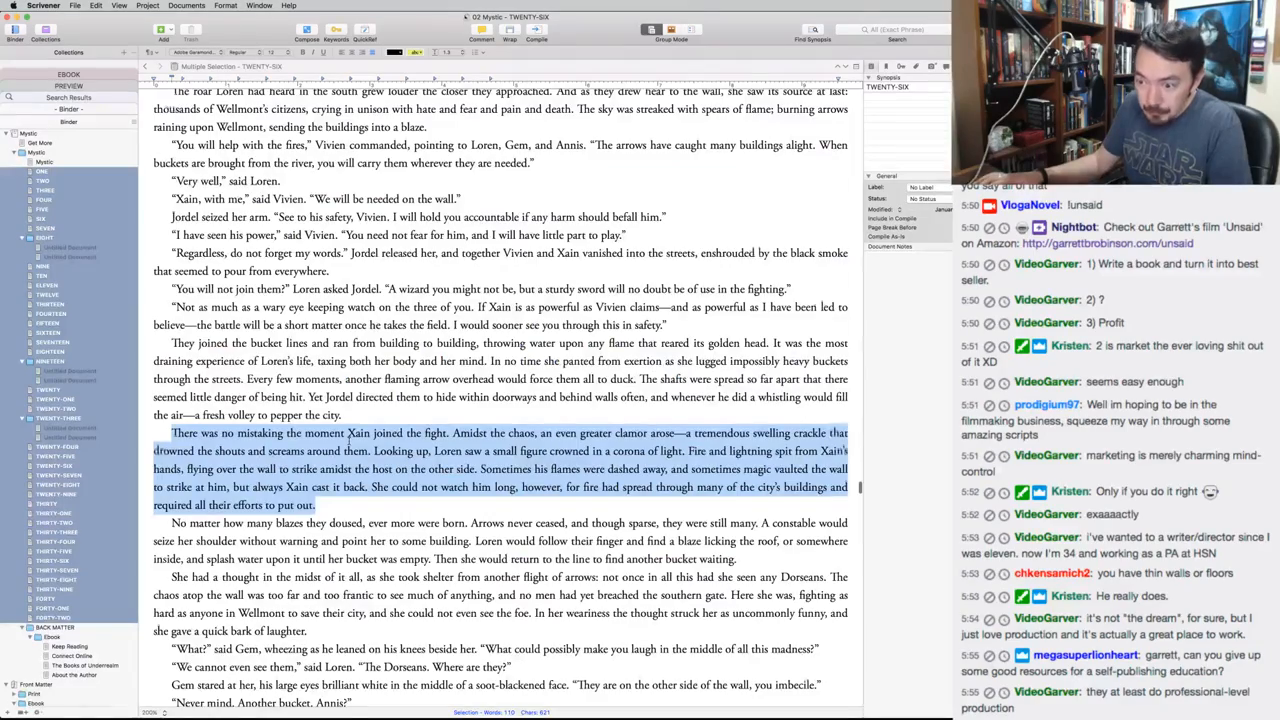
pyautogui.scroll(-6, 349, 441)
pyautogui.moveTo(470, 507); pyautogui.dragTo(432, 507)
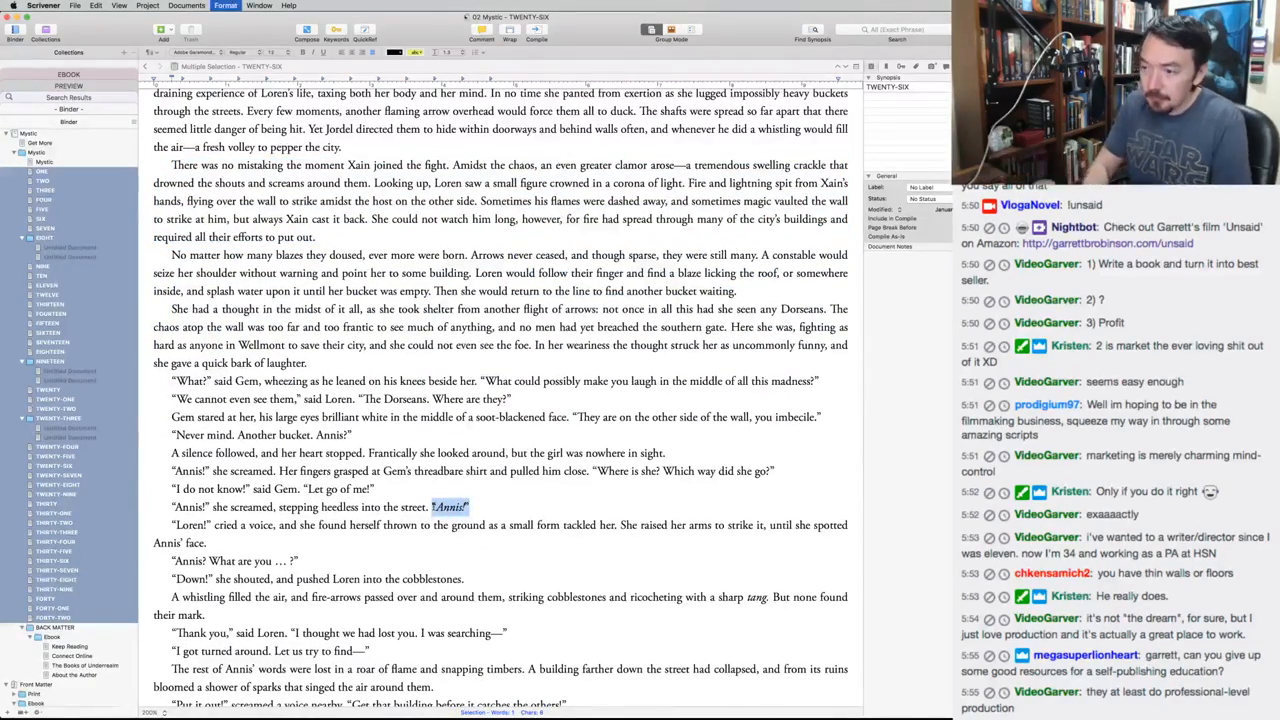
pyautogui.press('super+Tab')
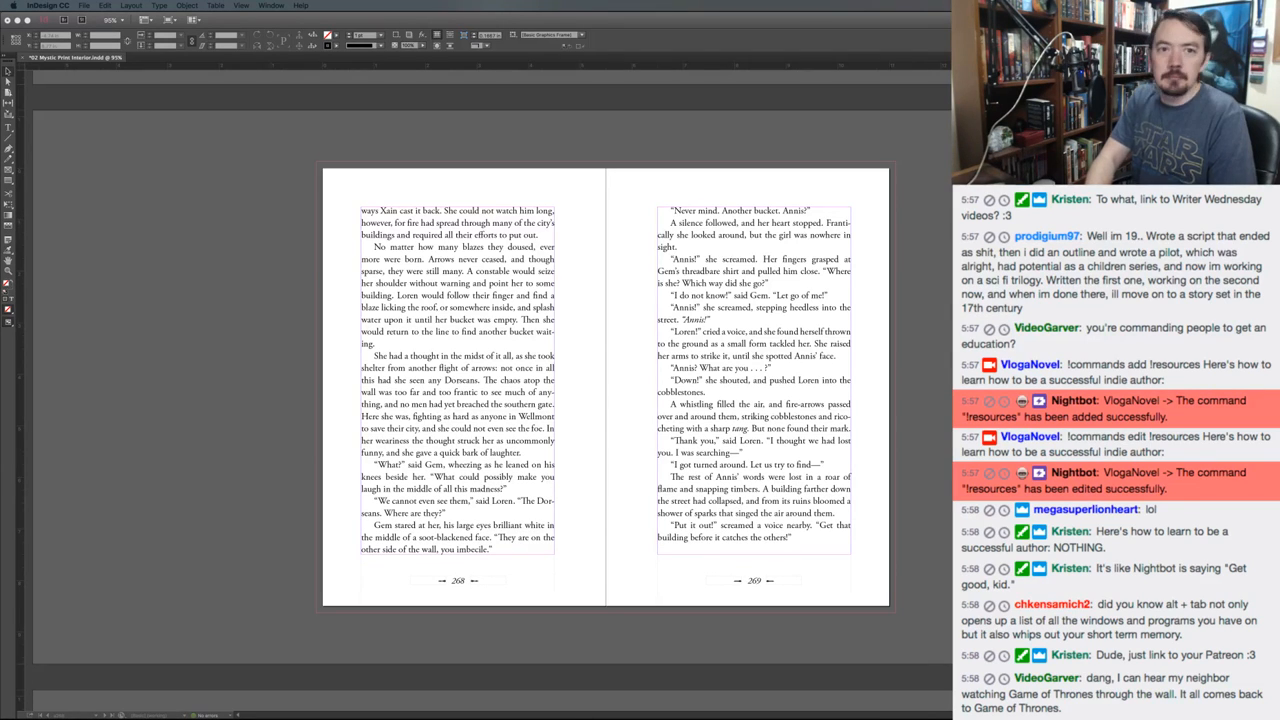
# Switch to Chrome, open yourfirst10kreaders.com in a new tab and copy the page's address
pyautogui.press('super+Tab')
pyautogui.write('you')
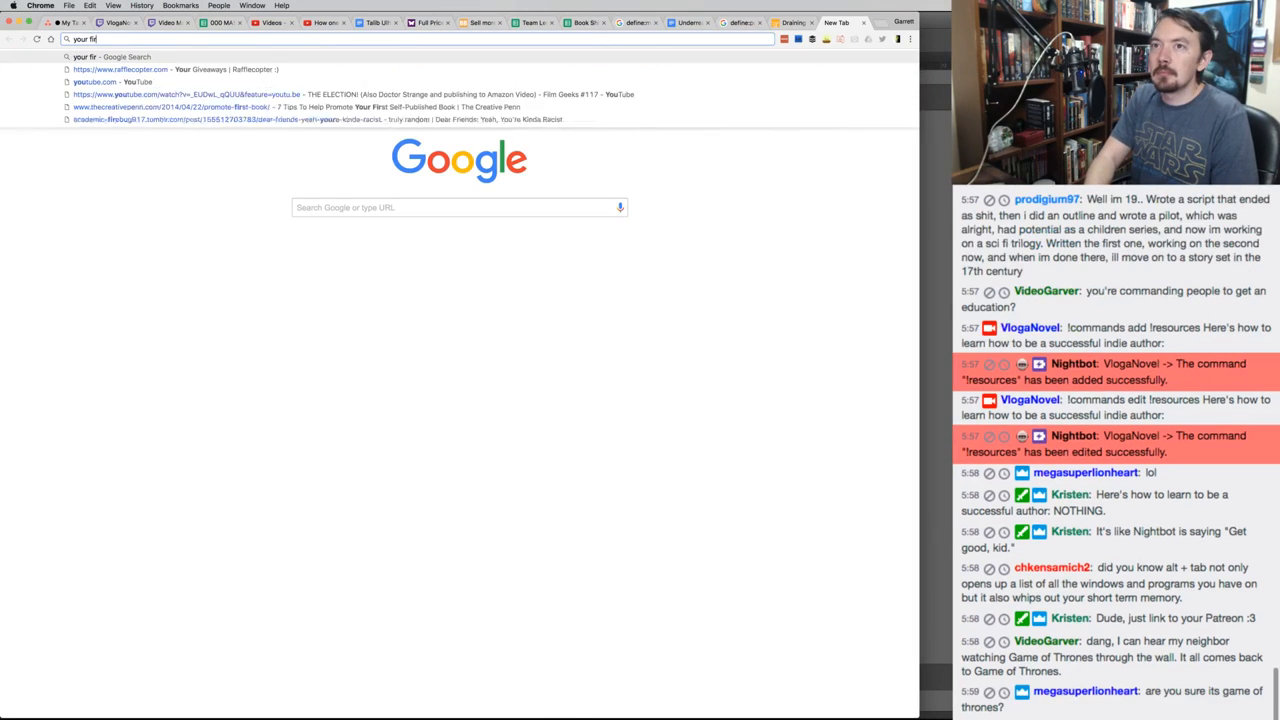
pyautogui.write('rfirst10')
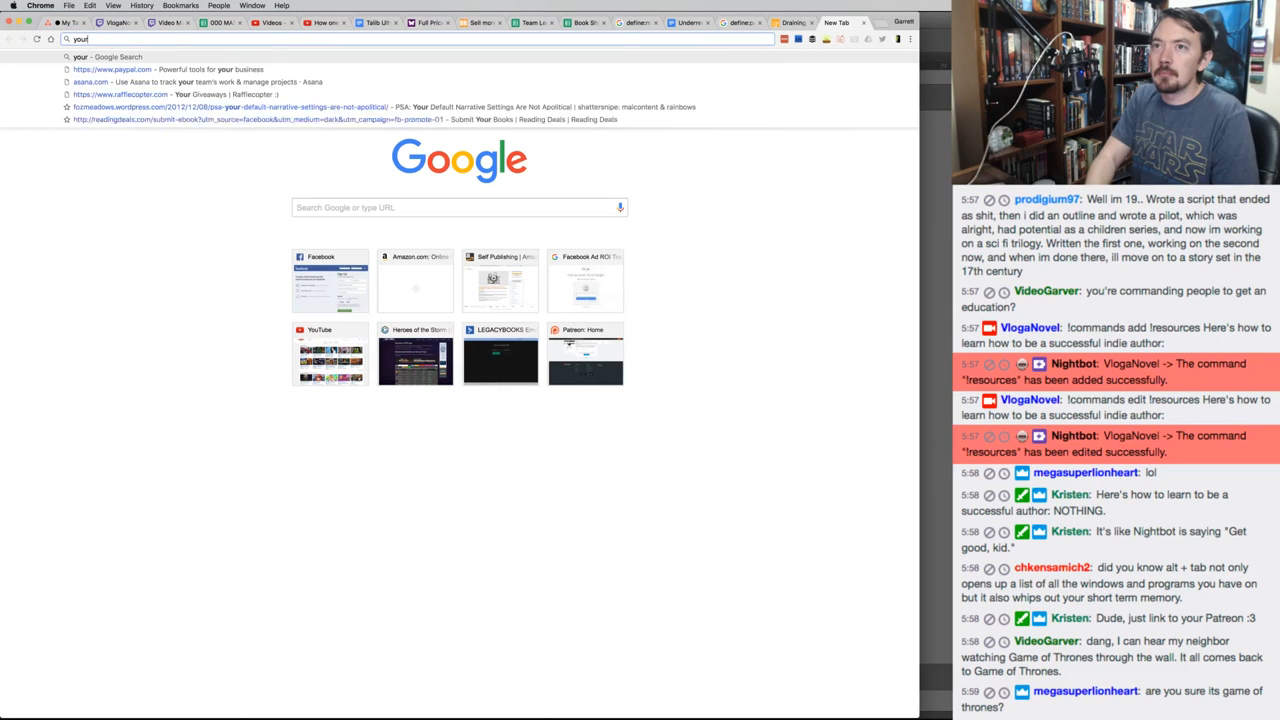
pyautogui.write('kreaders.com')
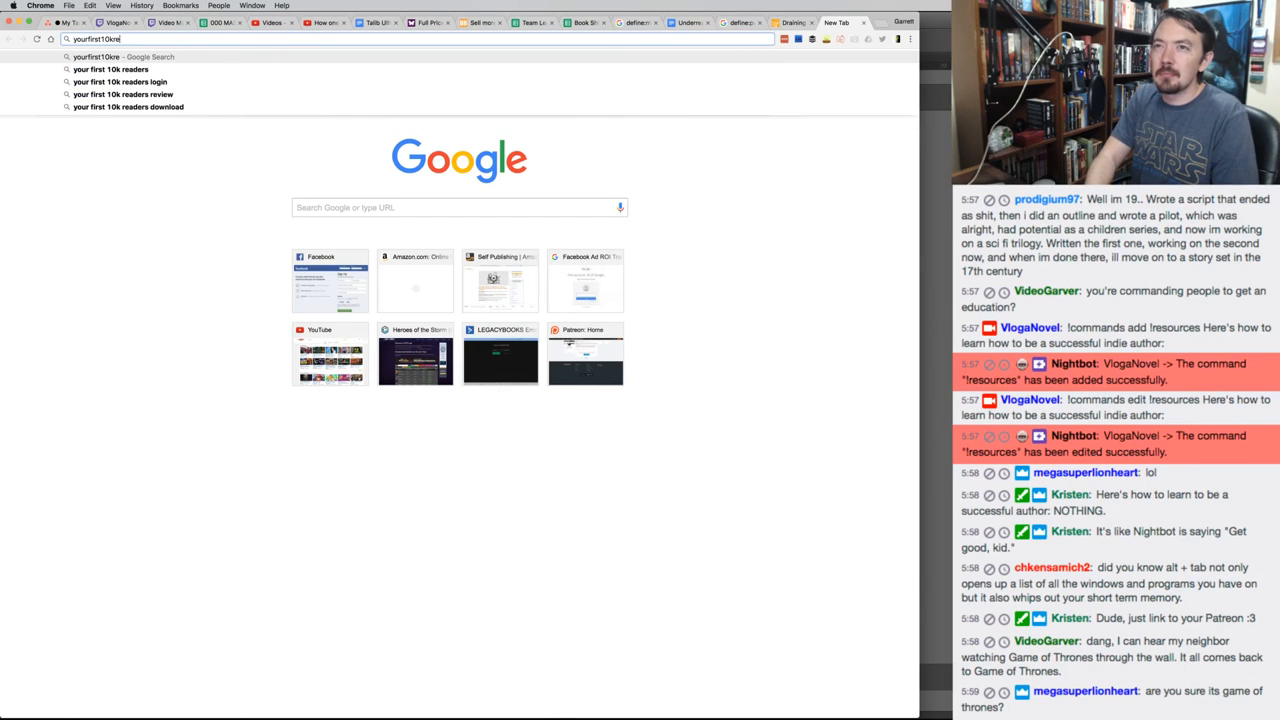
pyautogui.press('Return')
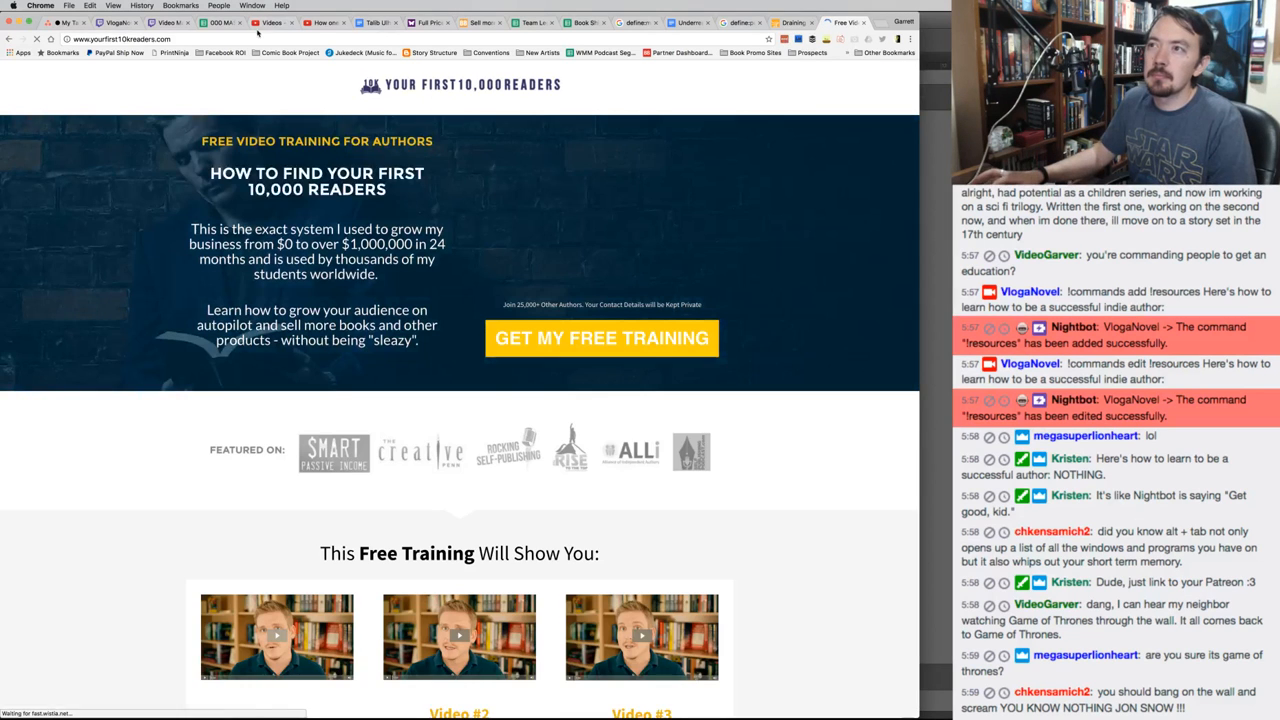
pyautogui.click(377, 38)
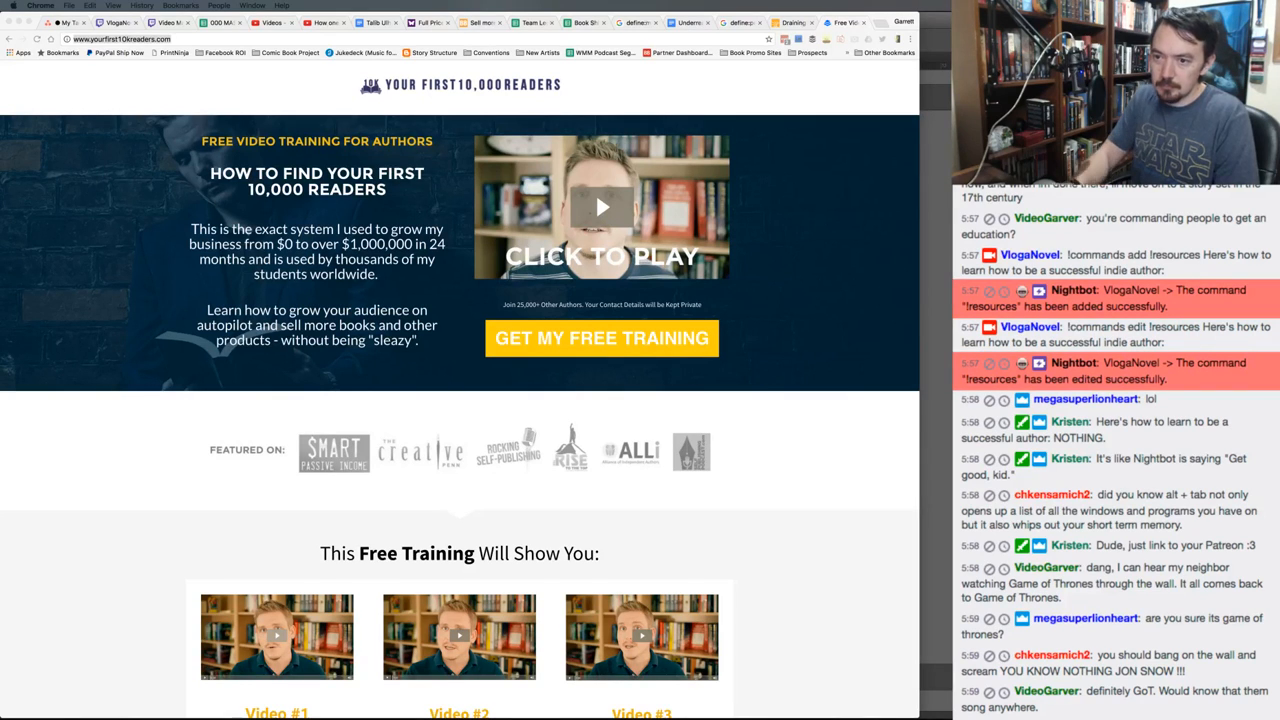
pyautogui.click(82, 612)
pyautogui.press('super+l')
# Open selfpublishingformula.com in another new tab
pyautogui.press('super+t')
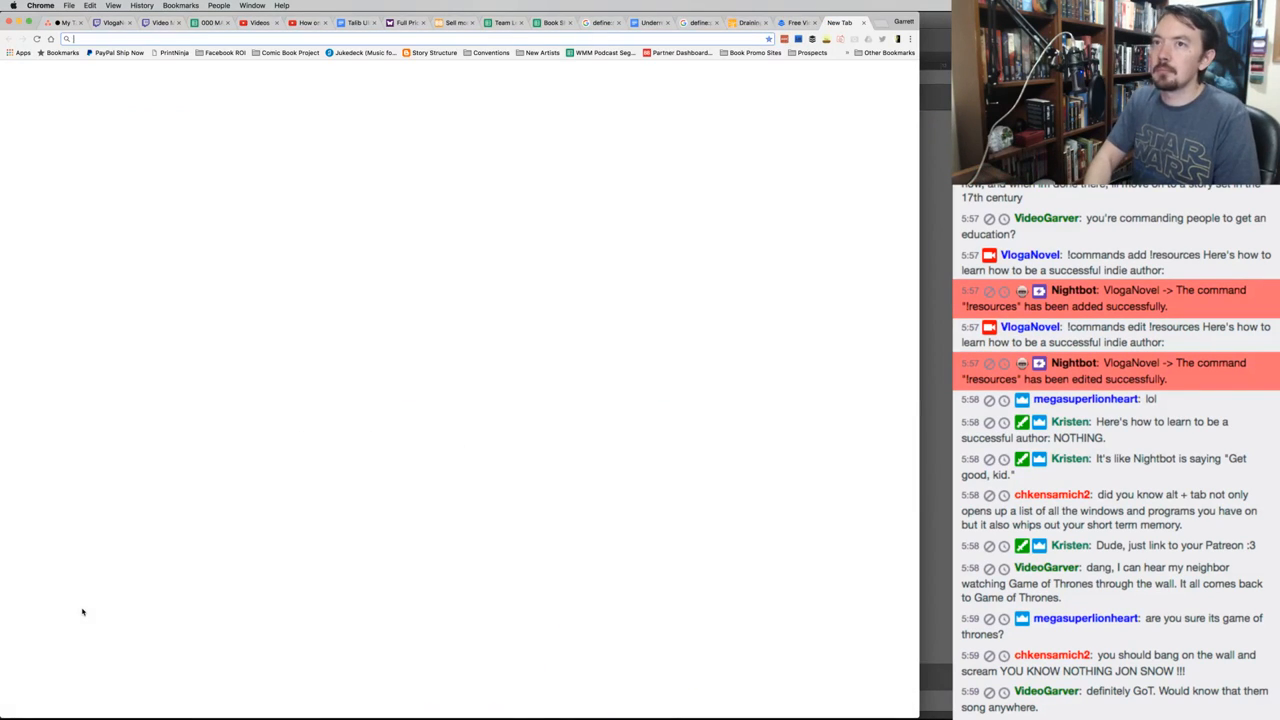
pyautogui.write('selfpublishing')
pyautogui.press('BackSpace')
pyautogui.press('BackSpace')
pyautogui.press('BackSpace')
pyautogui.press('BackSpace')
pyautogui.press('BackSpace')
pyautogui.press('BackSpace')
pyautogui.press('BackSpace')
pyautogui.press('BackSpace')
pyautogui.press('BackSpace')
pyautogui.press('BackSpace')
pyautogui.press('BackSpace')
pyautogui.press('BackSpace')
pyautogui.press('BackSpace')
pyautogui.press('BackSpace')
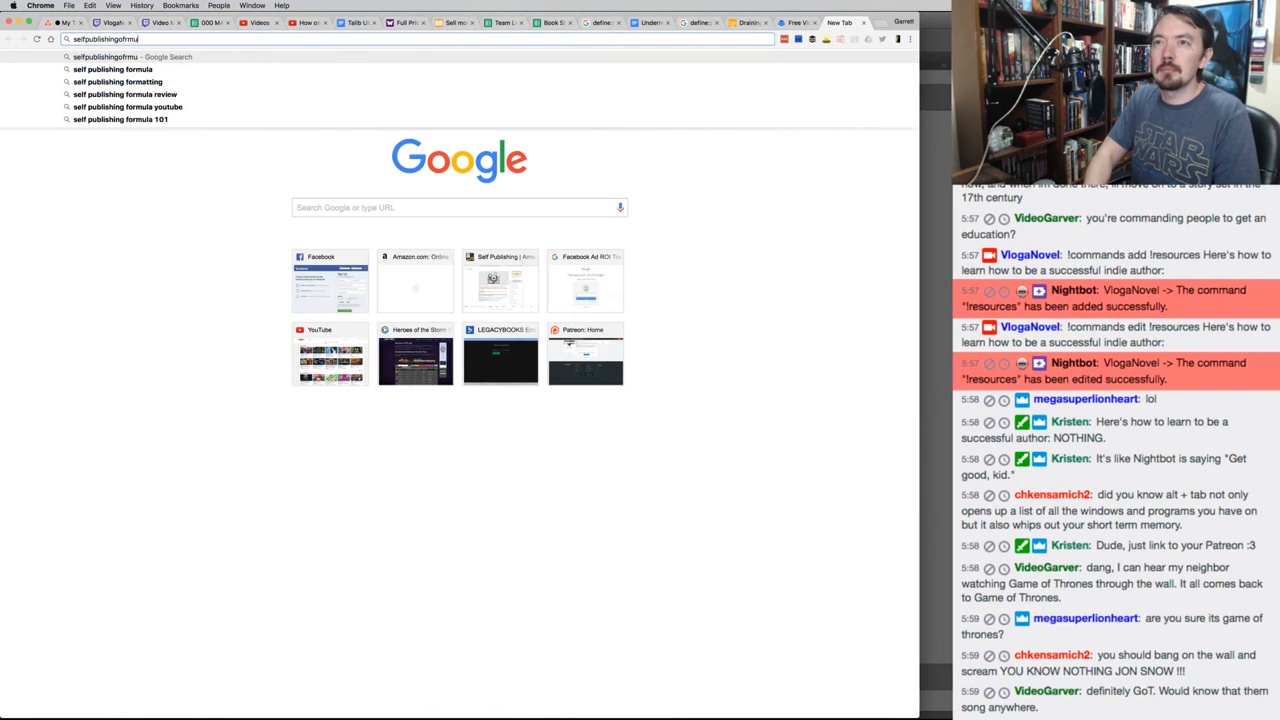
pyautogui.write('elfpublishingform')
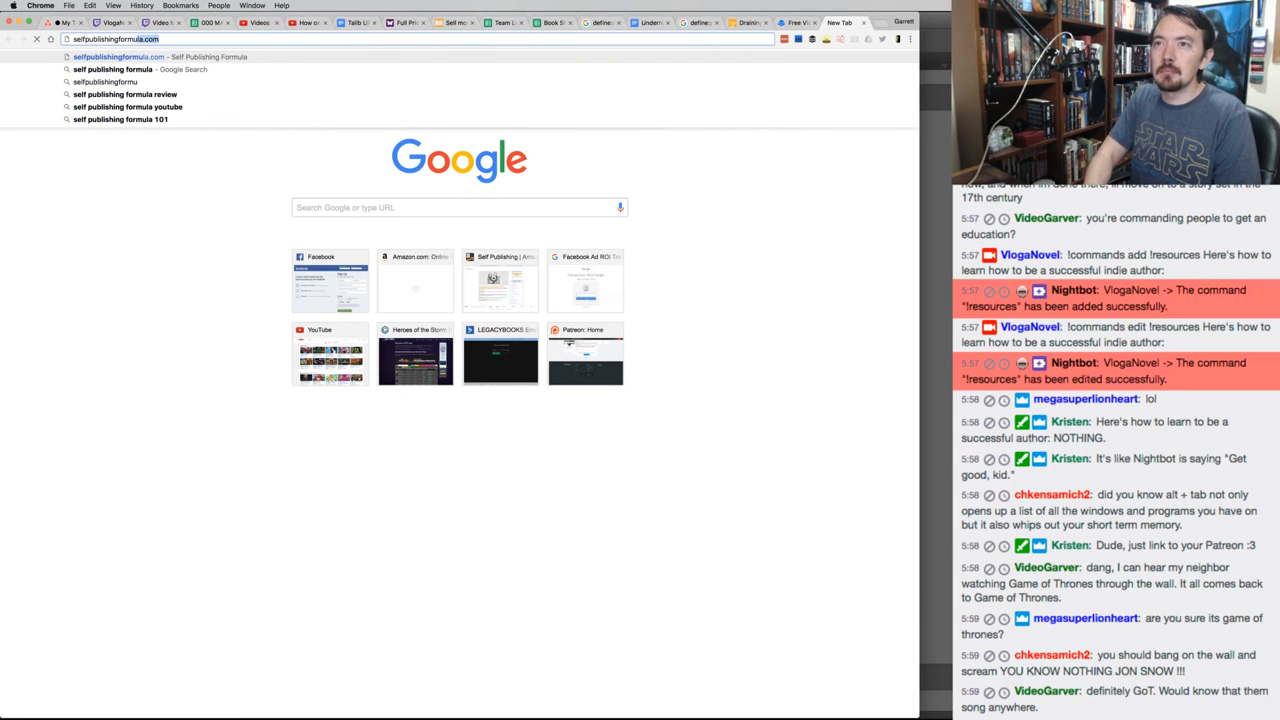
pyautogui.write('ula.com')
pyautogui.press('Return')
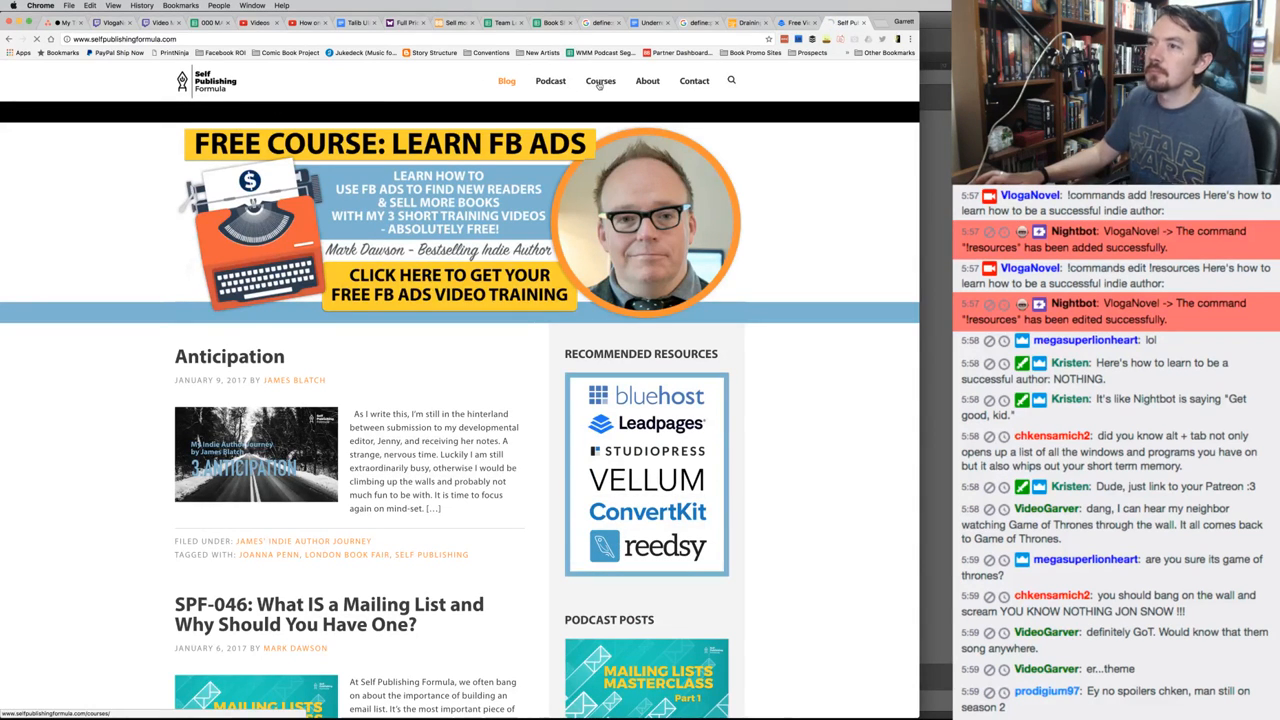
# Open the site's Courses page, check the free training videos sign-up, and copy the page's address
pyautogui.click(598, 83)
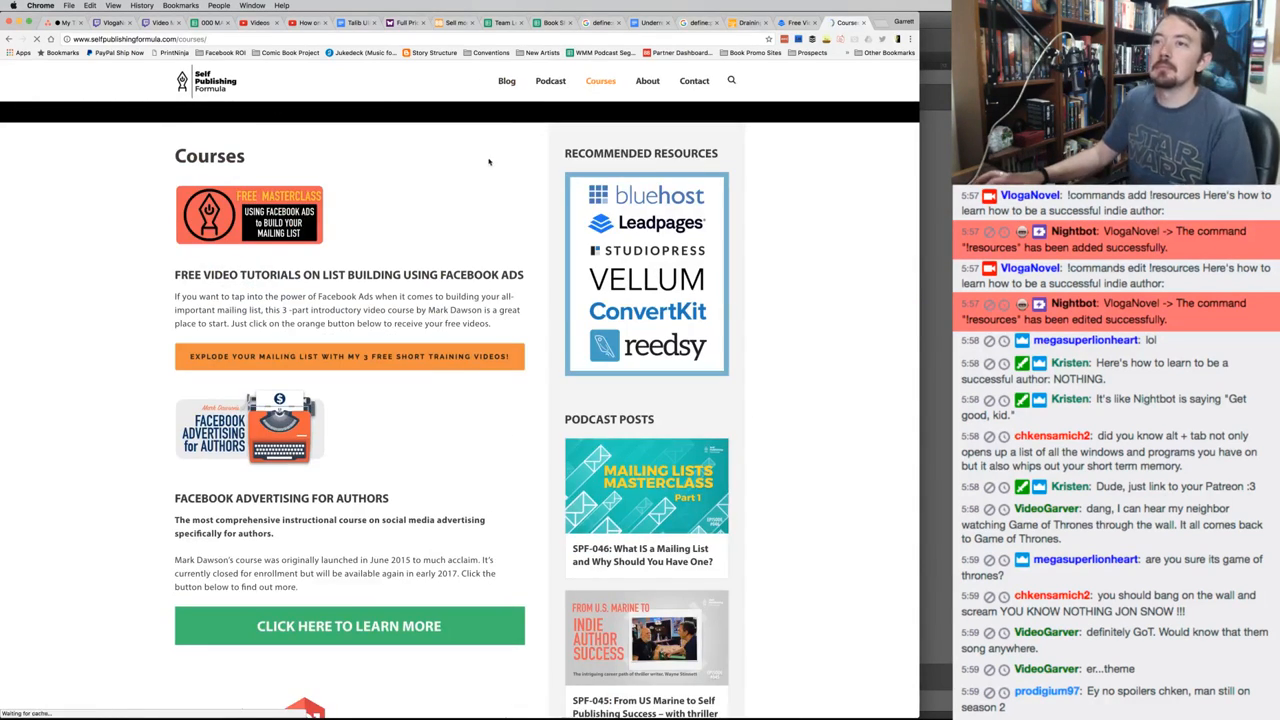
pyautogui.click(333, 357)
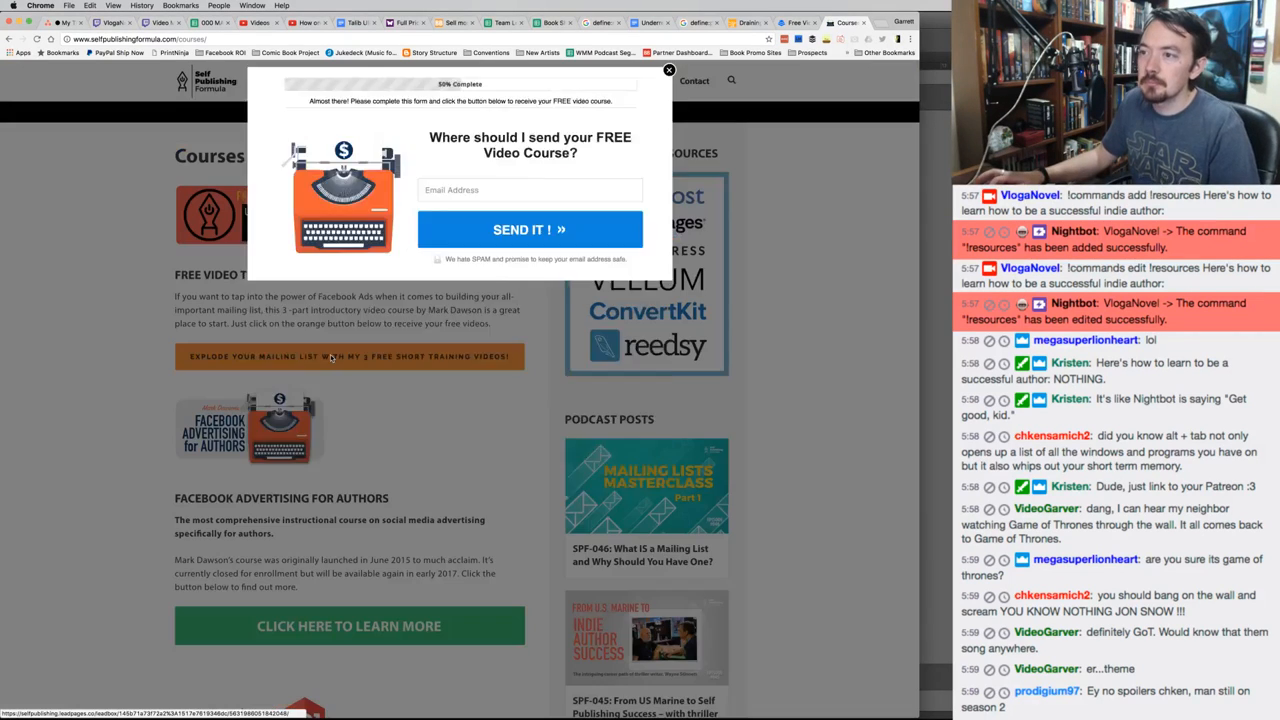
pyautogui.click(344, 40)
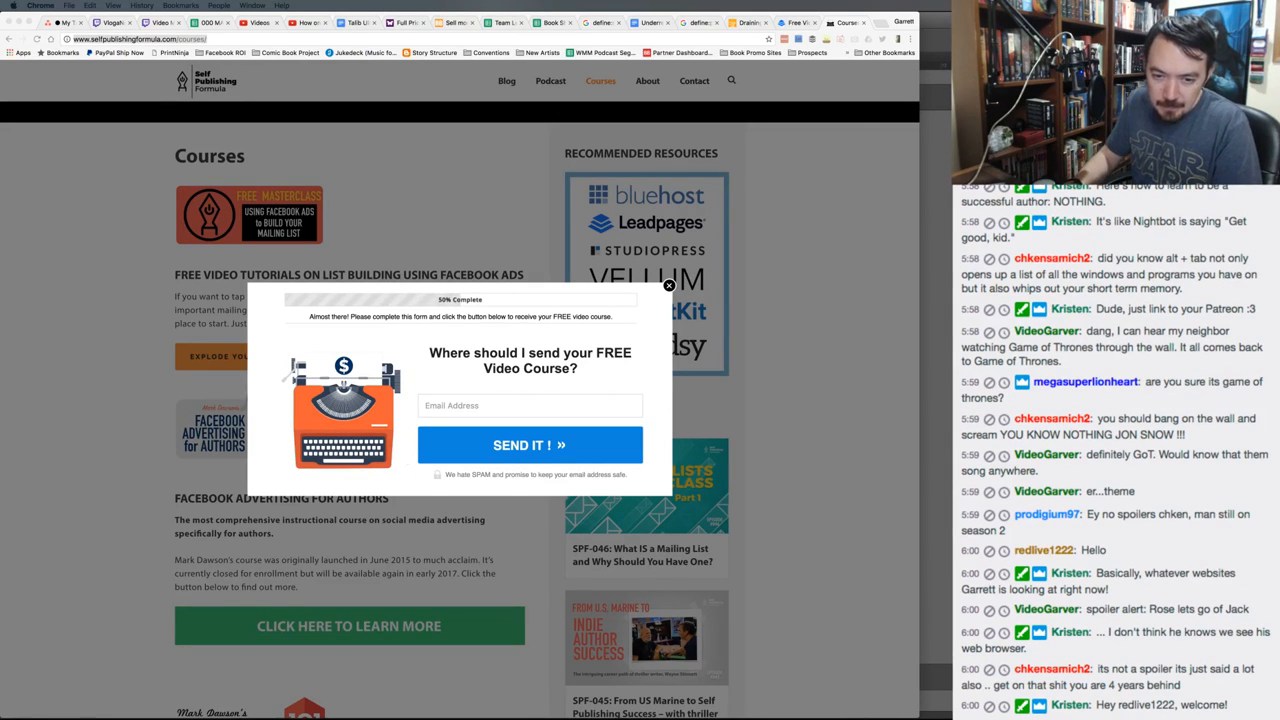
# Check the author's Patreon link by opening it in a new tab
pyautogui.press('super+t')
pyautogui.write('http://patreon.com/garrettbrobinson')
pyautogui.press('Return')
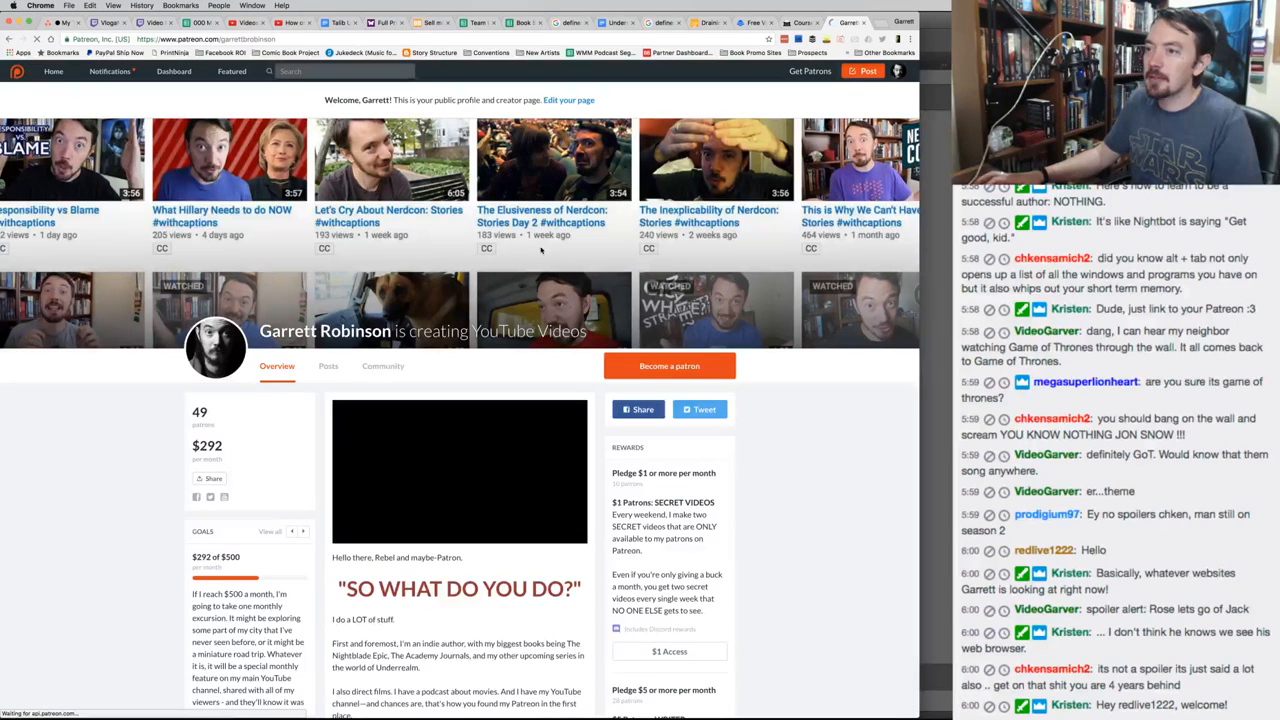
# Close the Patreon, Self Publishing Formula and Your First 10,000 Readers tabs, and switch back to InDesign
pyautogui.press('super+w')
pyautogui.press('super+w')
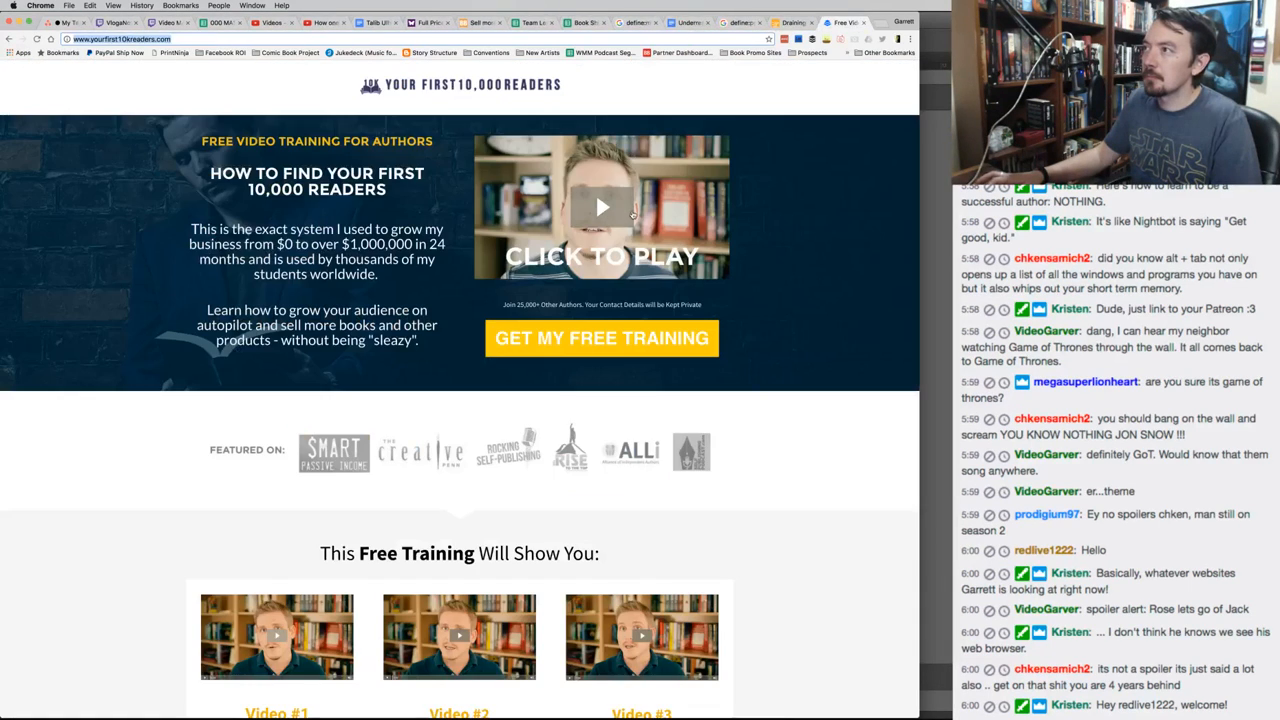
pyautogui.press('super+w')
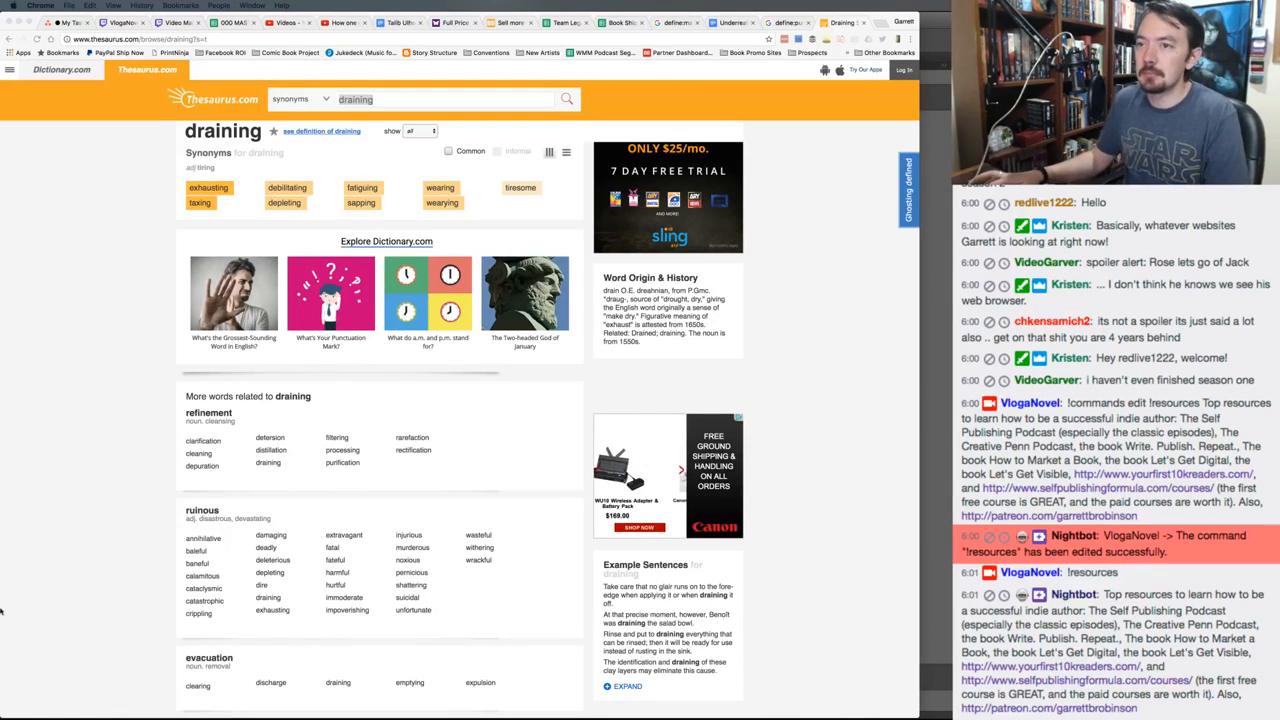
pyautogui.click(111, 411)
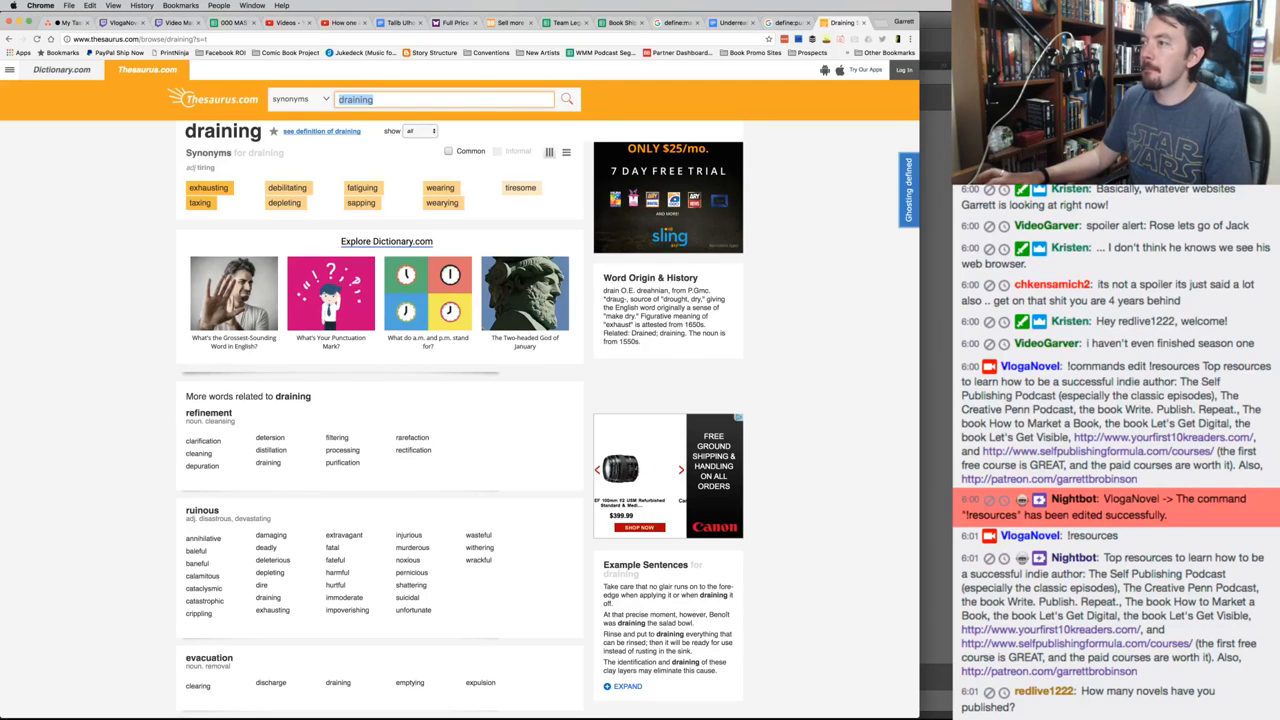
pyautogui.press('super+Tab')
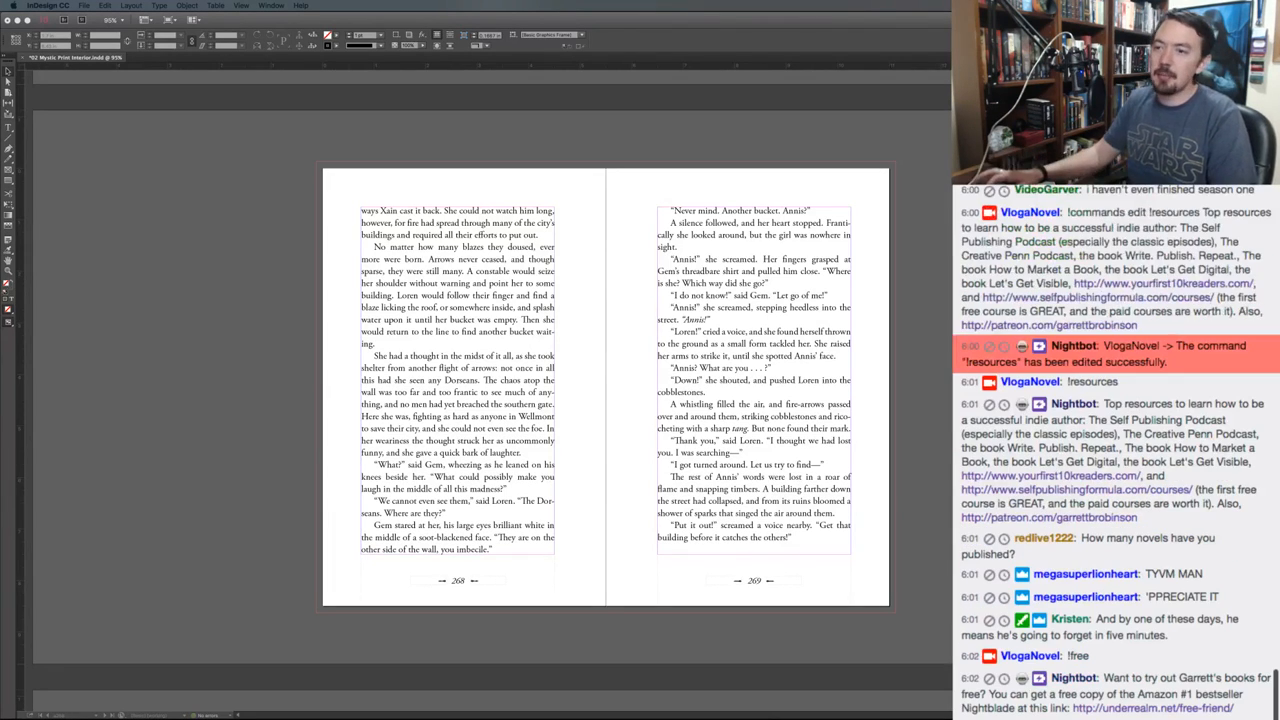
# Switch to Chrome and open the 6 - Public project in Asana
pyautogui.click(225, 504)
pyautogui.press('super+Tab')
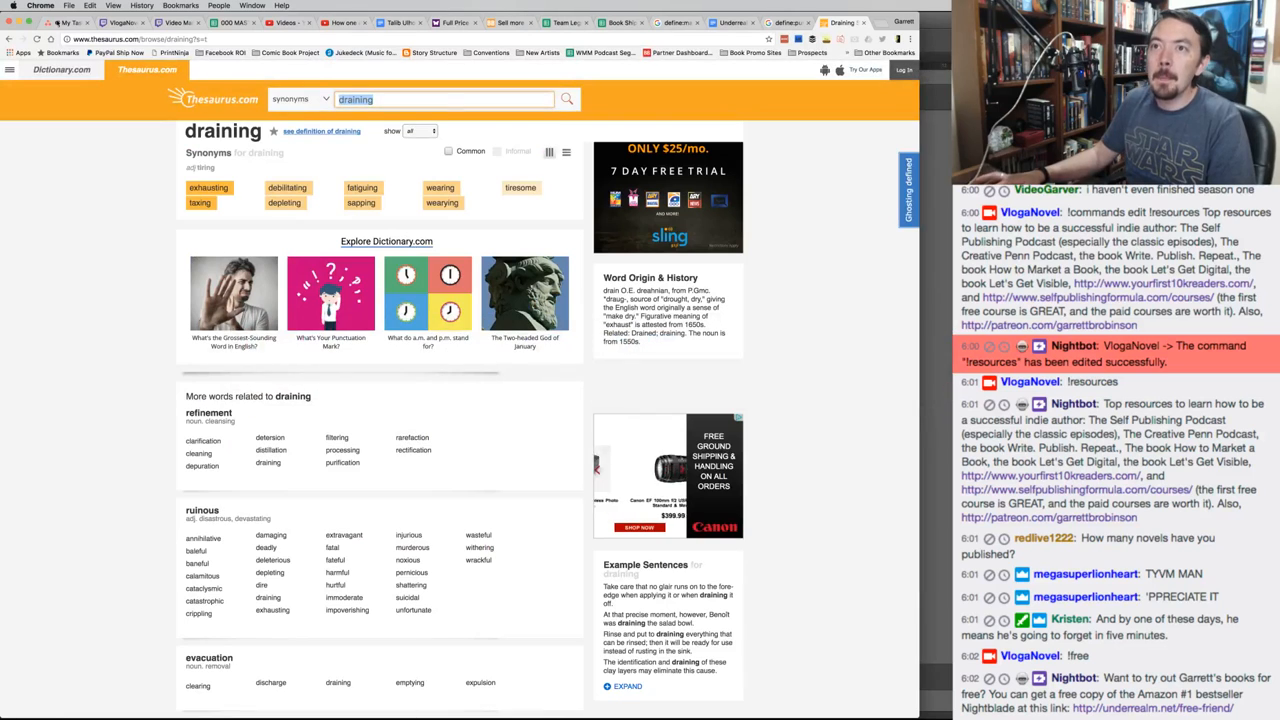
pyautogui.click(60, 22)
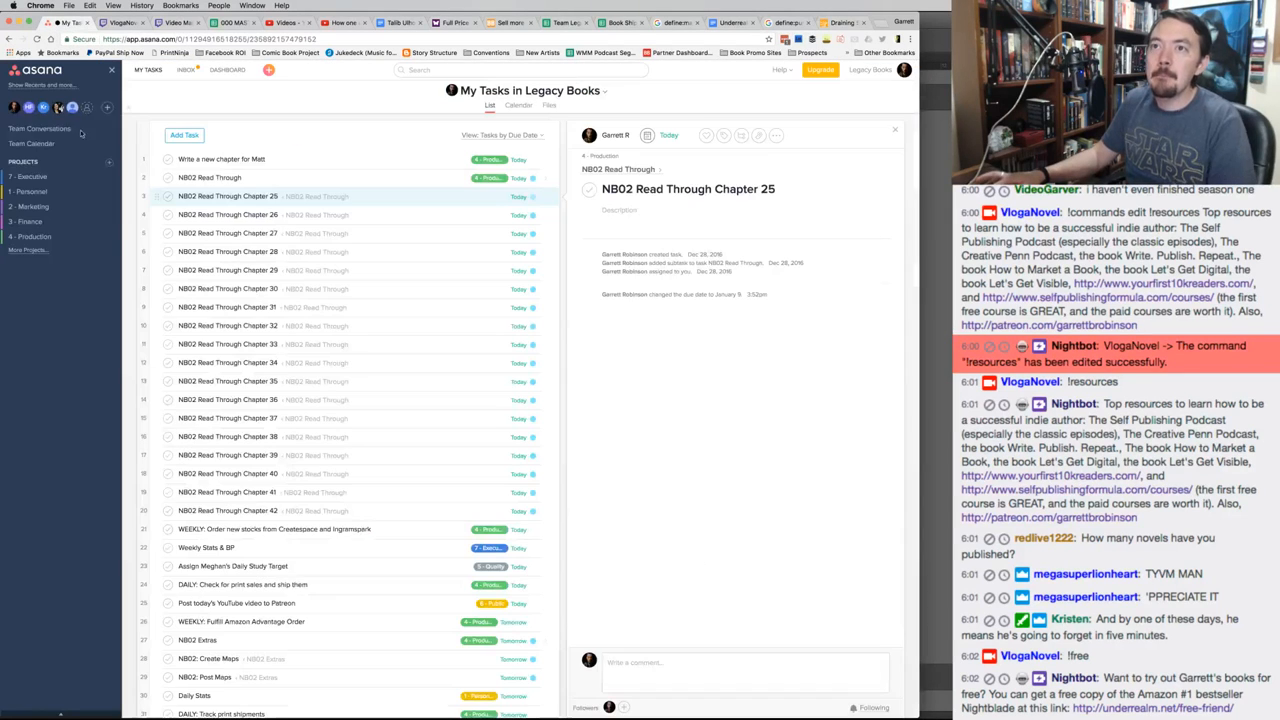
pyautogui.click(35, 250)
pyautogui.click(40, 269)
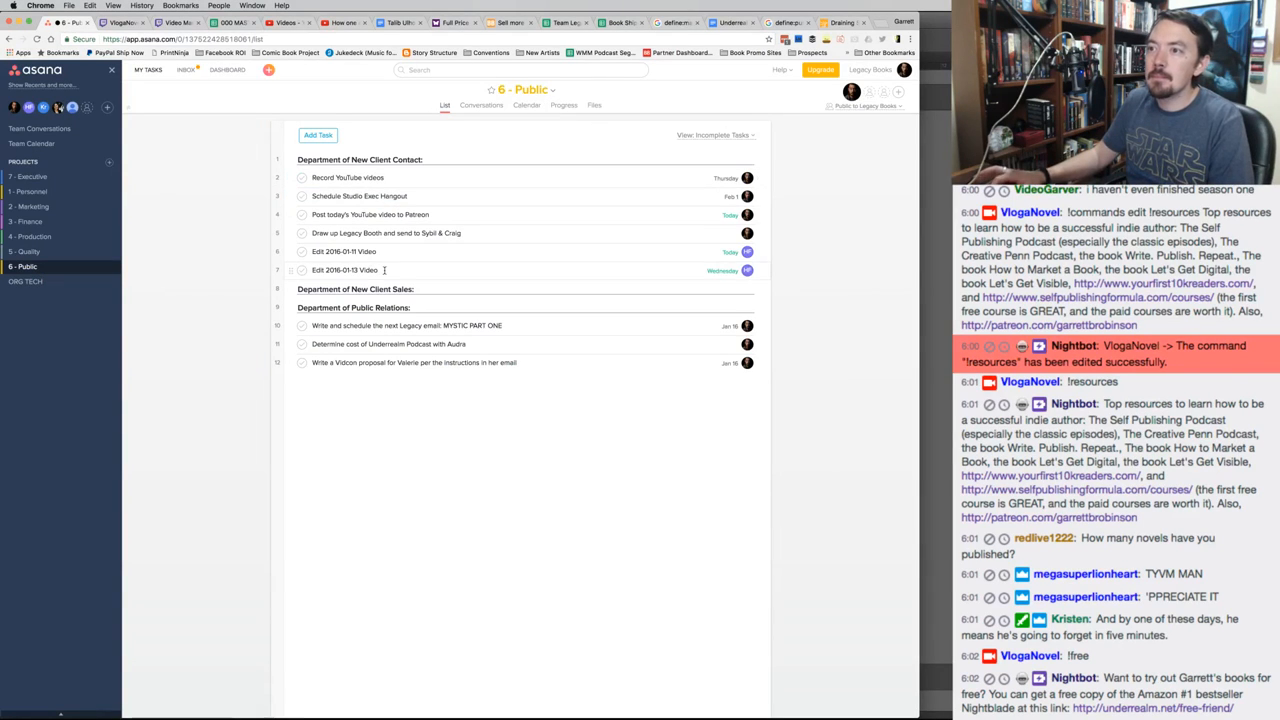
# Add a task below "Edit 2016-01-13 Video" for creating a "Resources" web page on the author's website
pyautogui.click(386, 270)
pyautogui.press('Return')
pyautogui.write('Create a')
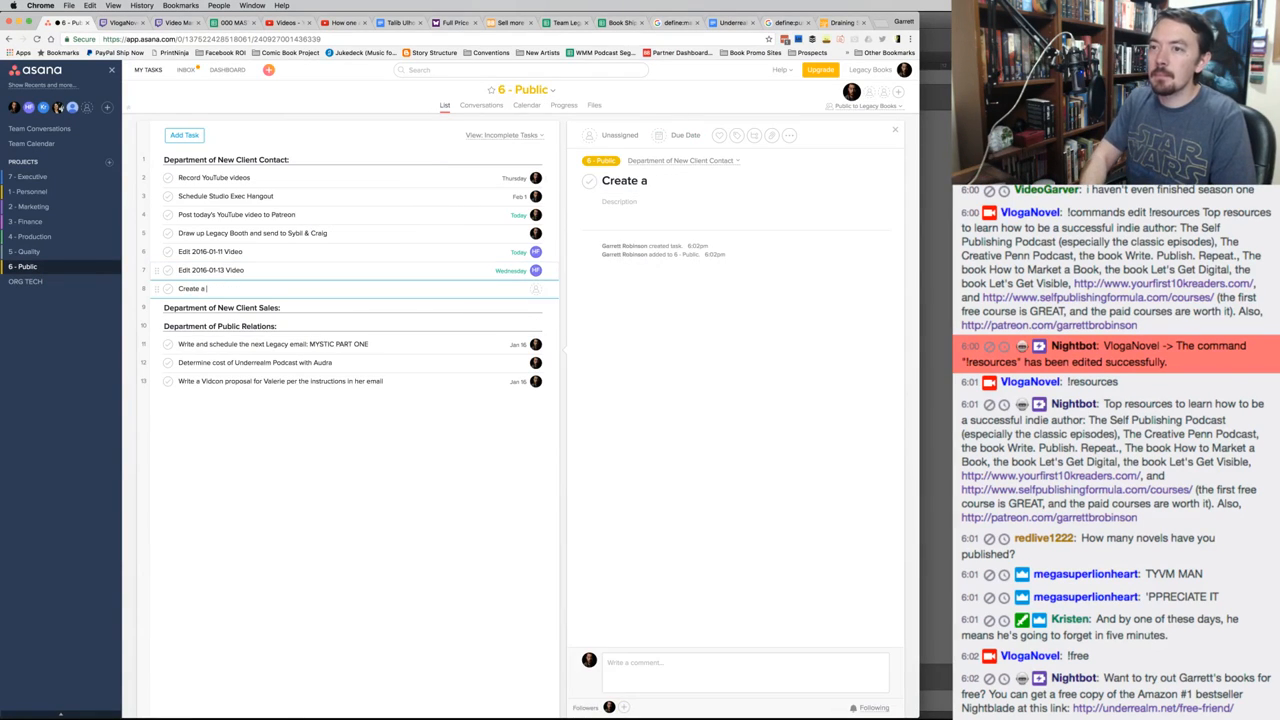
pyautogui.write(' "Resources" we')
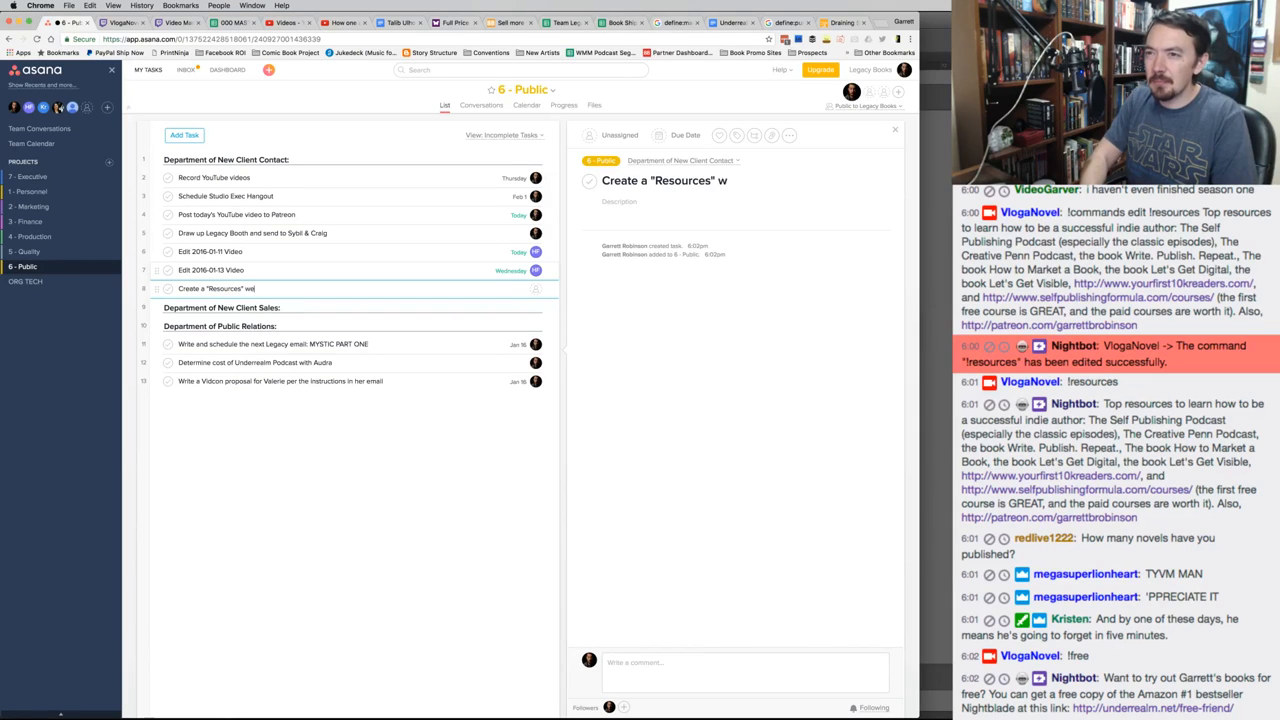
pyautogui.write('b page on garrett')
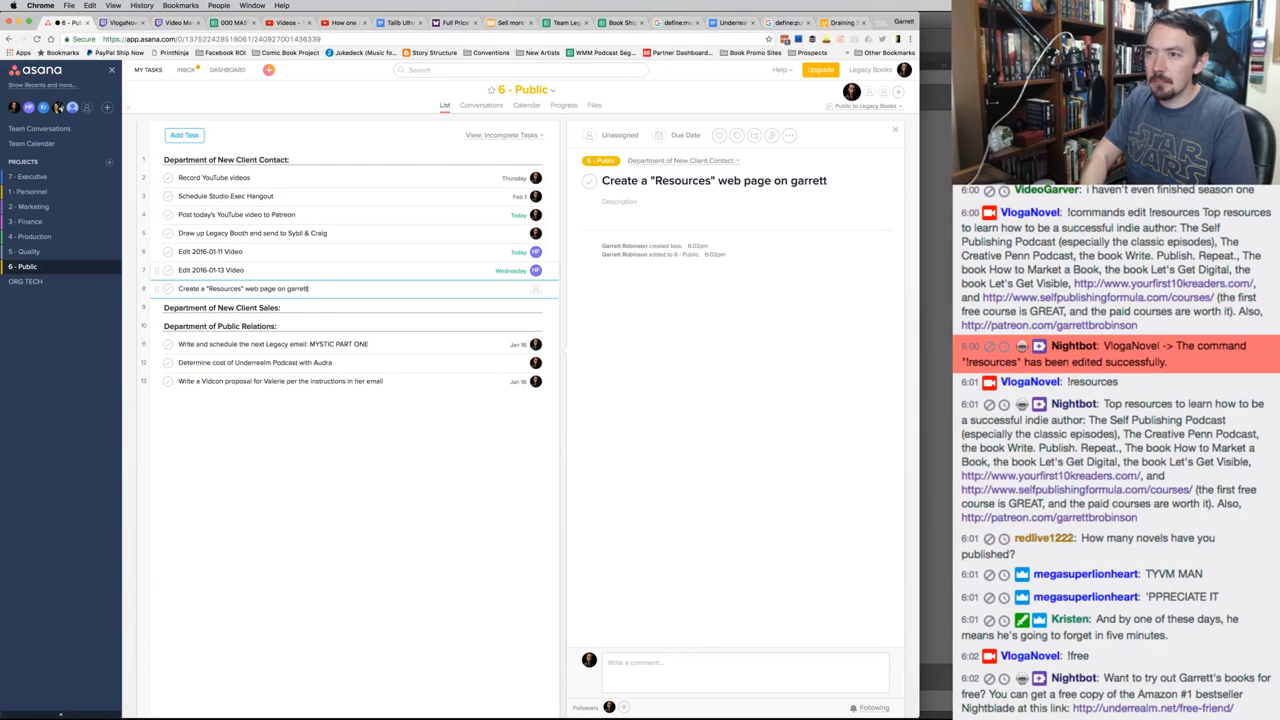
pyautogui.write('brobinson.com')
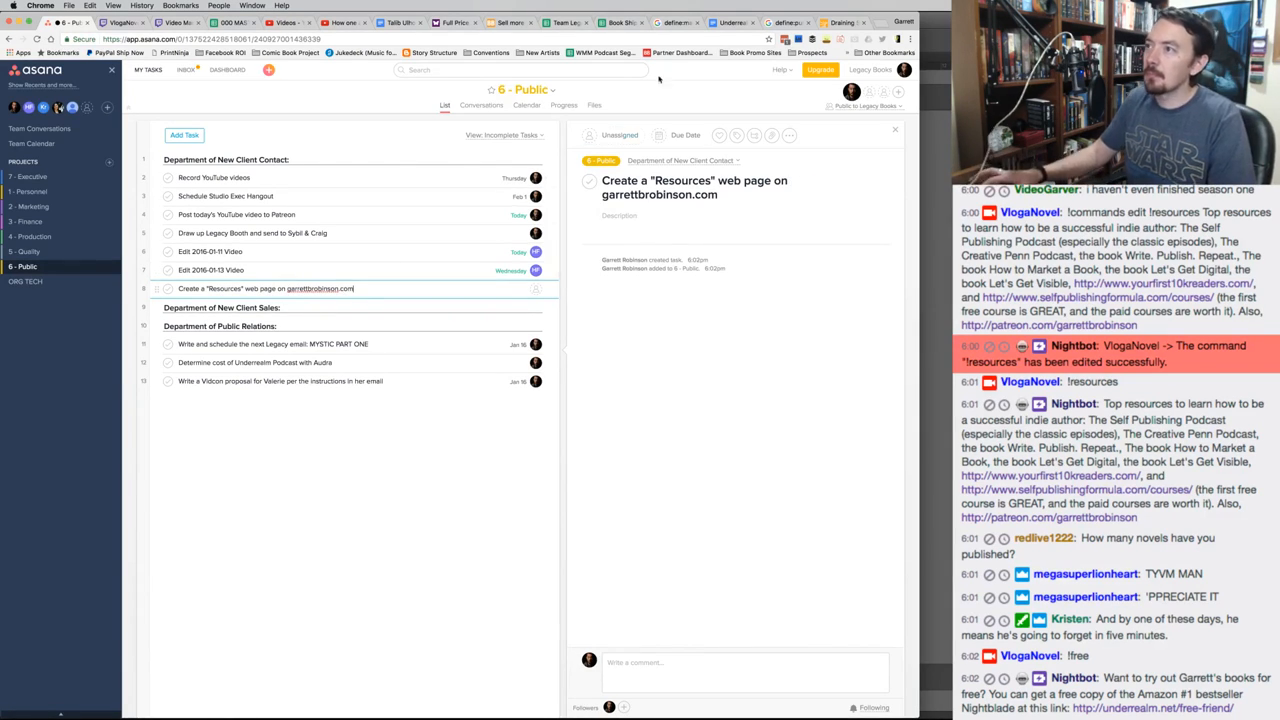
# Assign the "Resources" web page task to the author, make it due tomorrow, and switch to InDesign
pyautogui.click(615, 135)
pyautogui.click(621, 160)
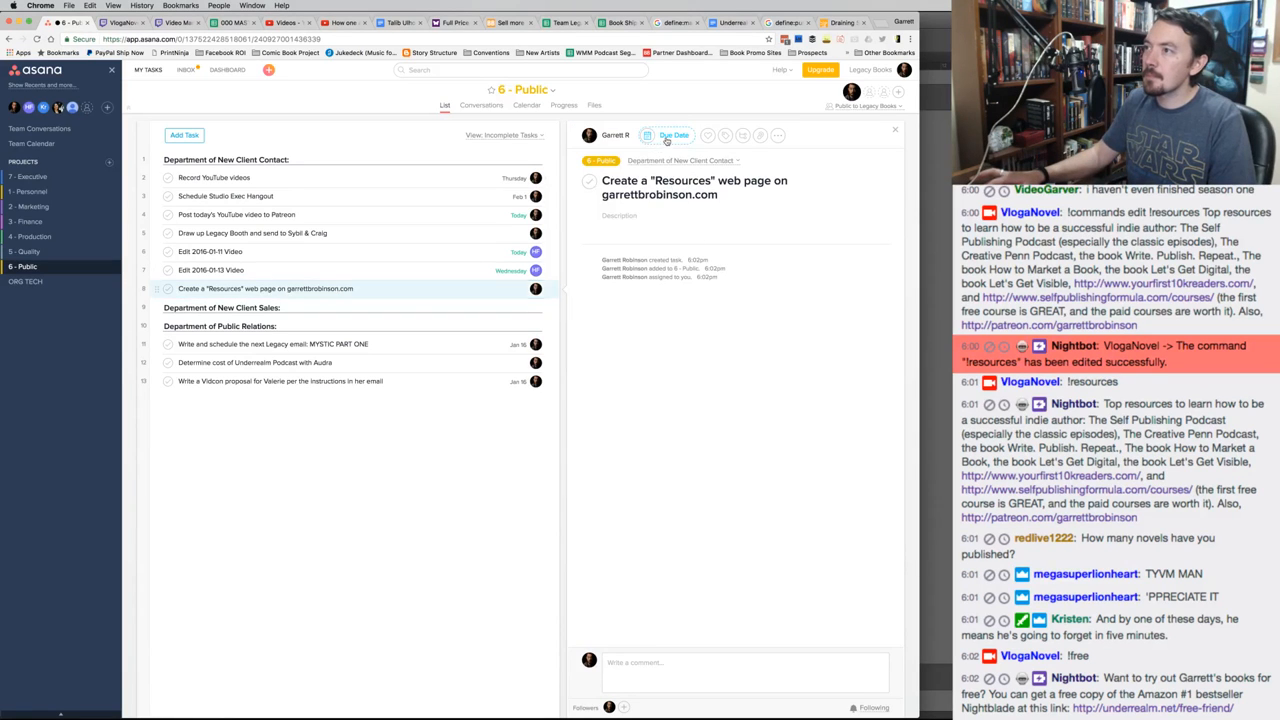
pyautogui.click(674, 207)
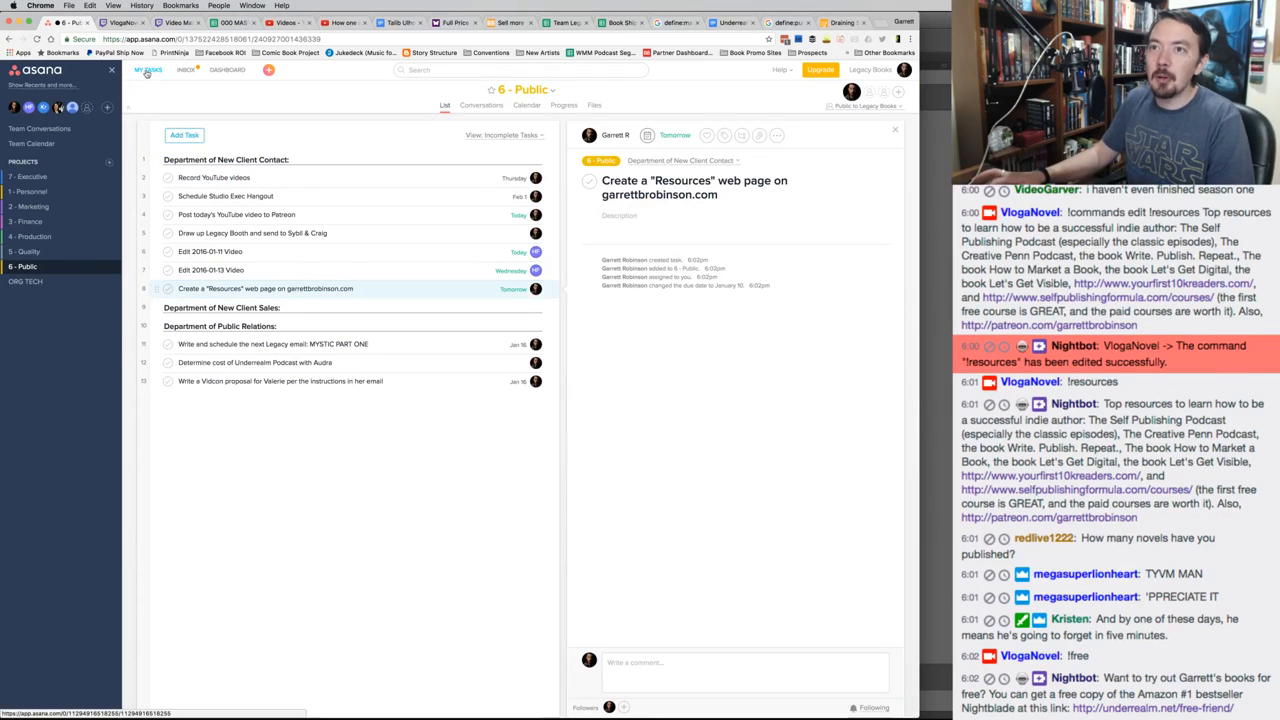
pyautogui.press('super+Tab')
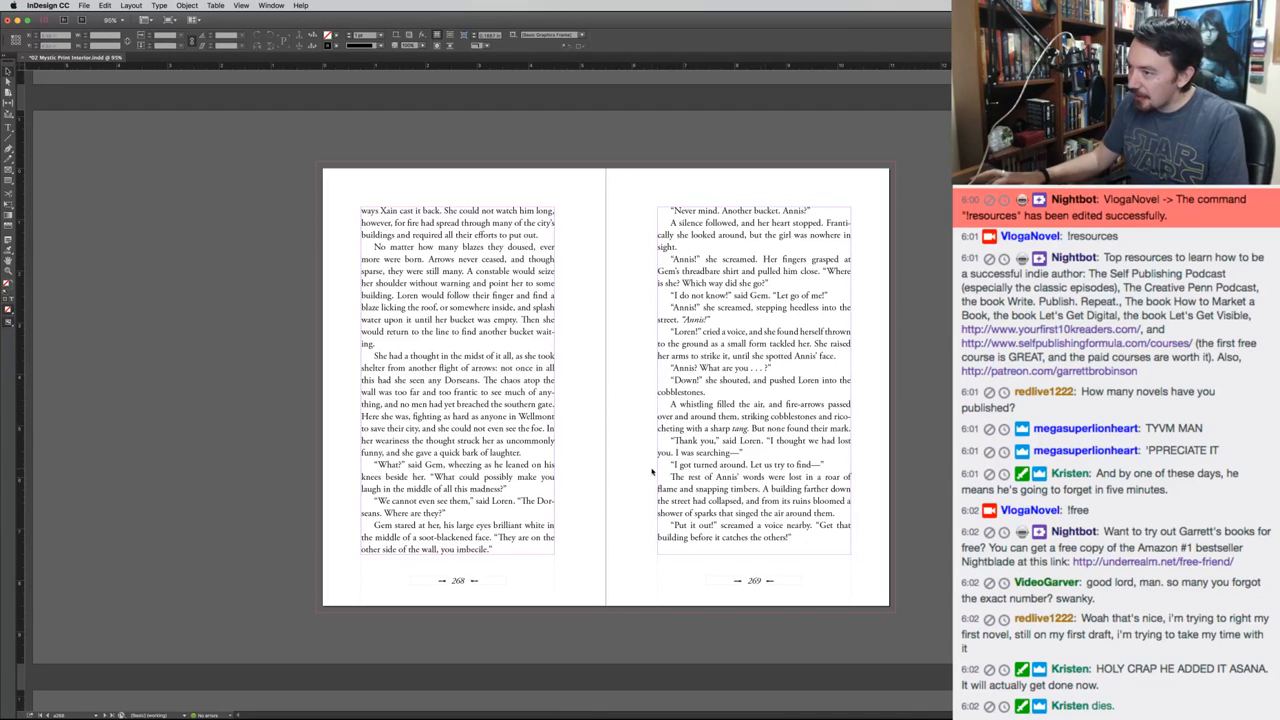
# Try "became lost" and "lost the" in place of "got turned around" in Annis' line on page 269
pyautogui.doubleClick(697, 467)
pyautogui.moveTo(681, 466); pyautogui.dragTo(746, 466)
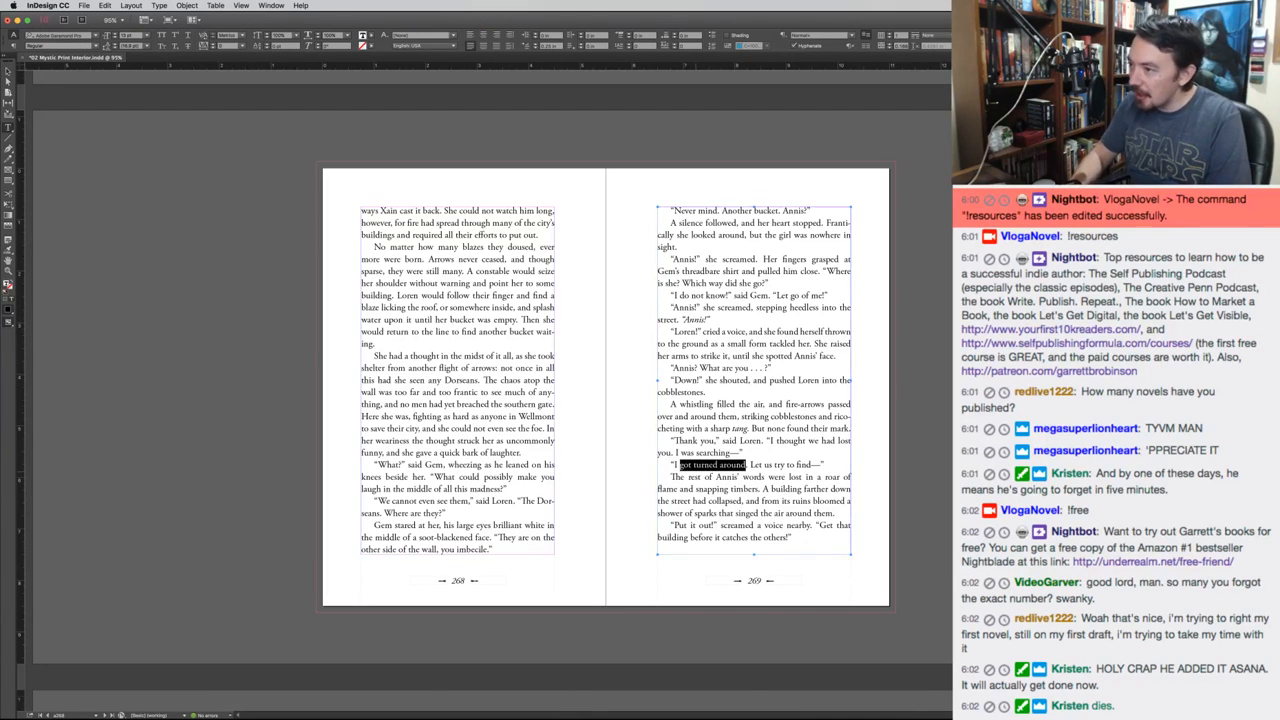
pyautogui.write('became lost')
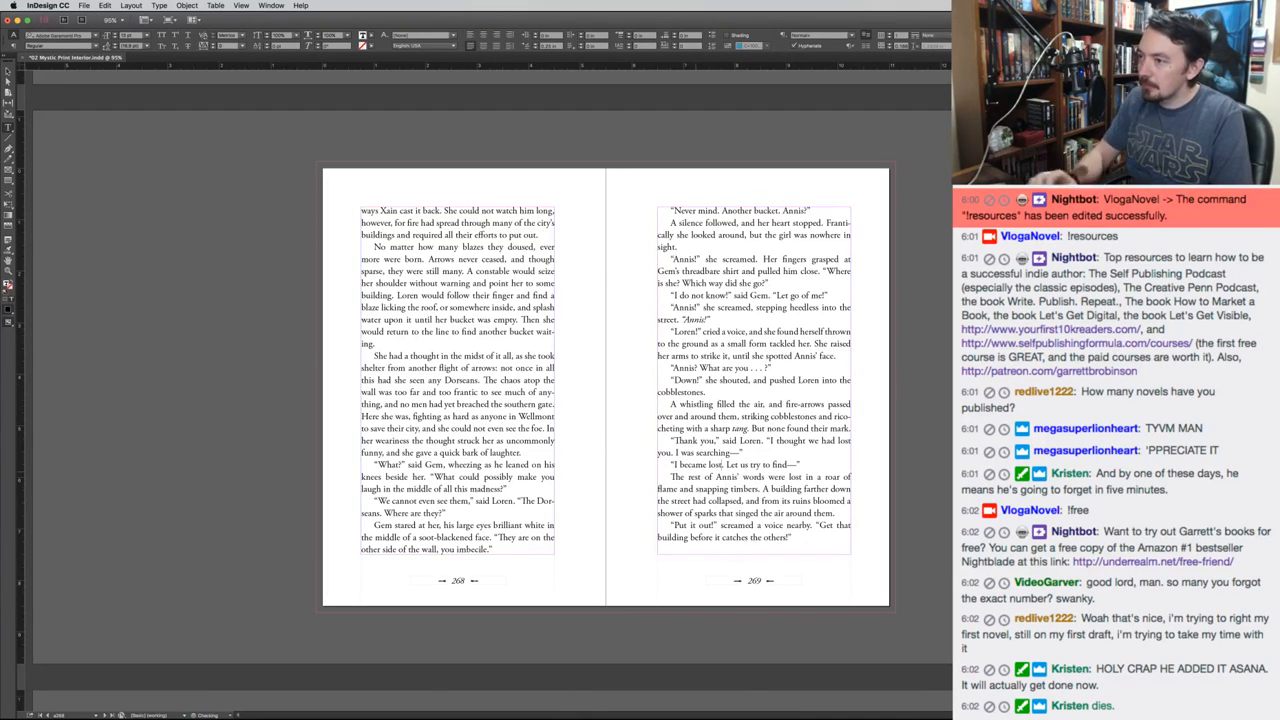
pyautogui.press('Escape')
pyautogui.press('super+Tab')
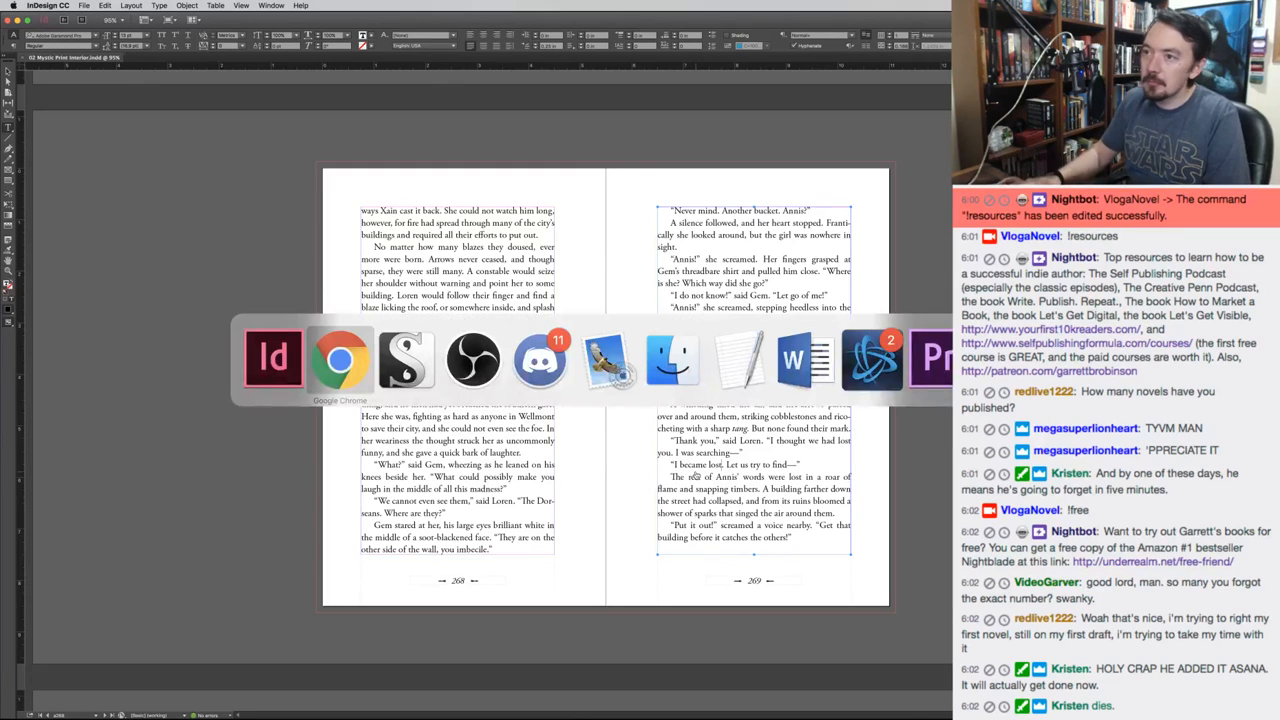
pyautogui.press('Escape')
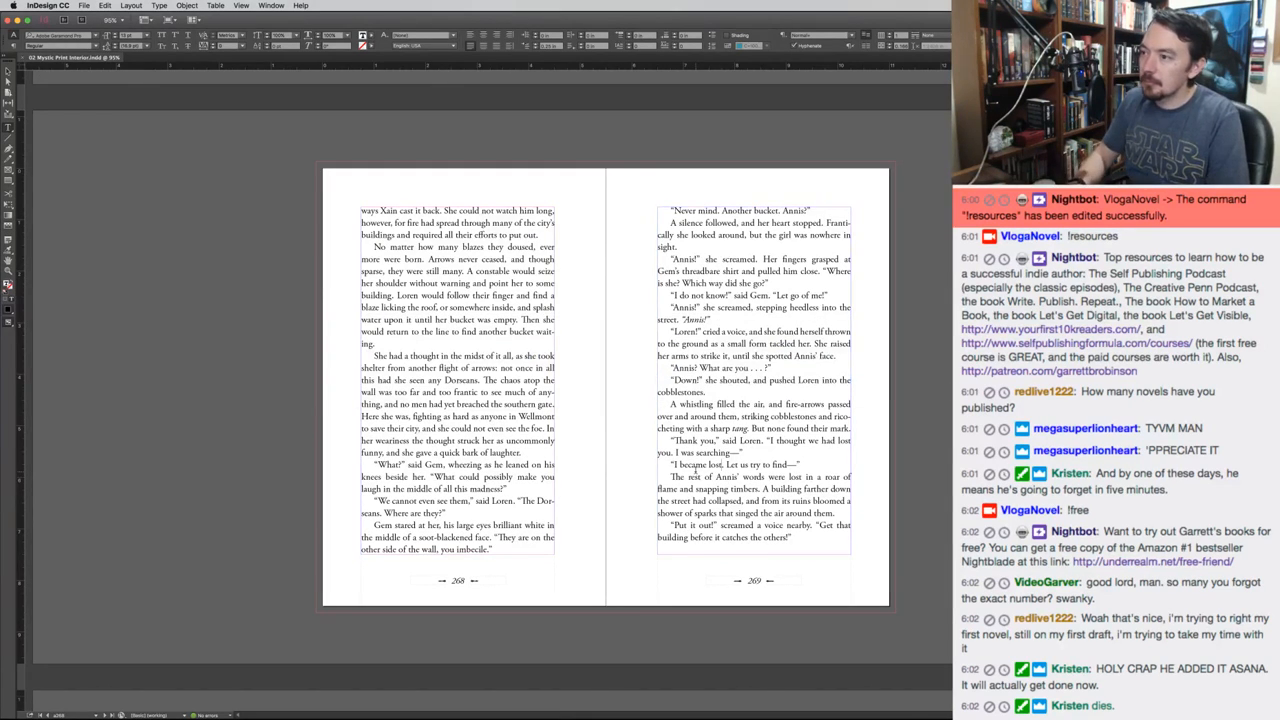
pyautogui.moveTo(680, 465); pyautogui.dragTo(722, 465)
pyautogui.write('lost the')
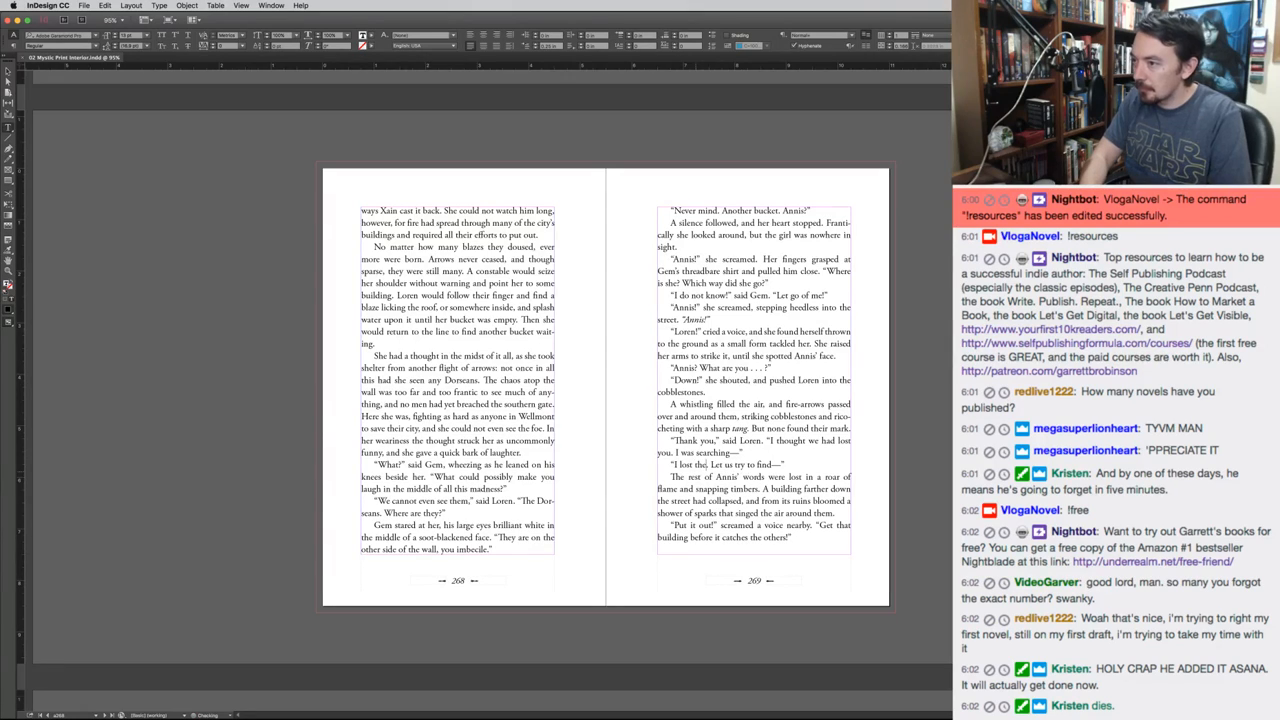
pyautogui.press('Escape')
# Reword the start of Annis' line before "Let us try to find" on page 269 as "I thought I had lost you"
pyautogui.moveTo(680, 465); pyautogui.dragTo(708, 465)
pyautogui.write('thought I had l')
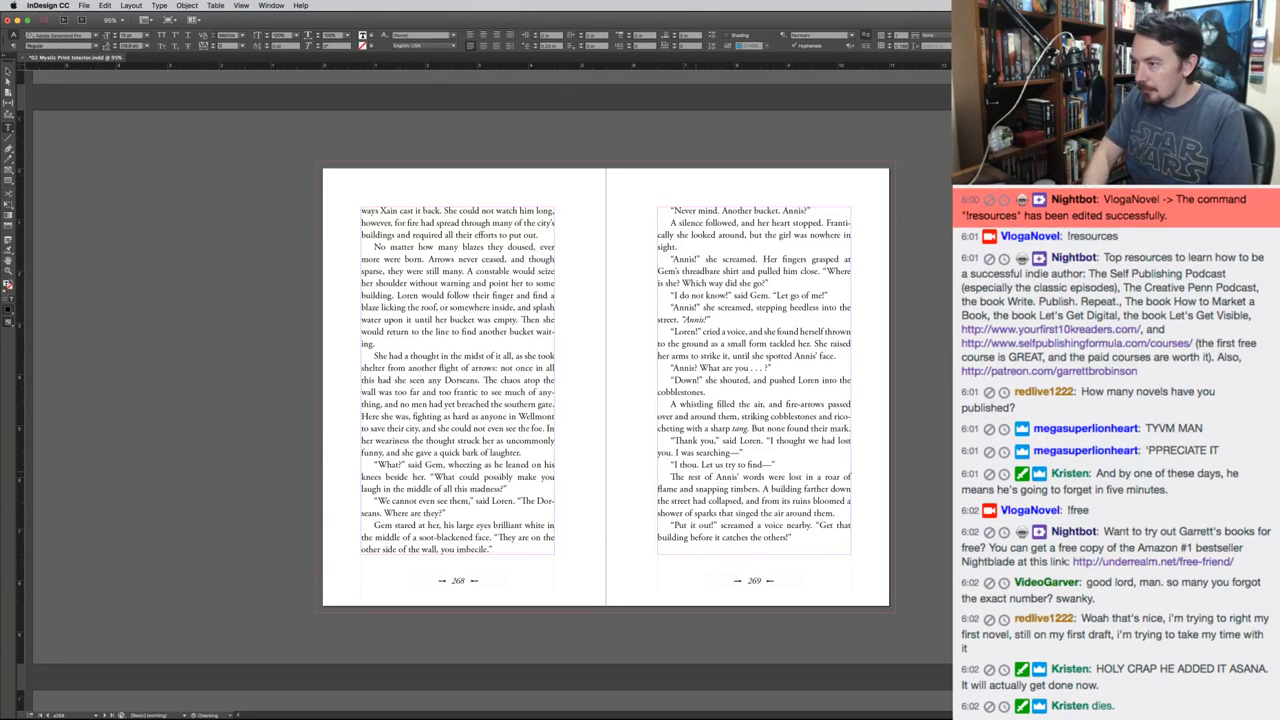
pyautogui.write('ost you')
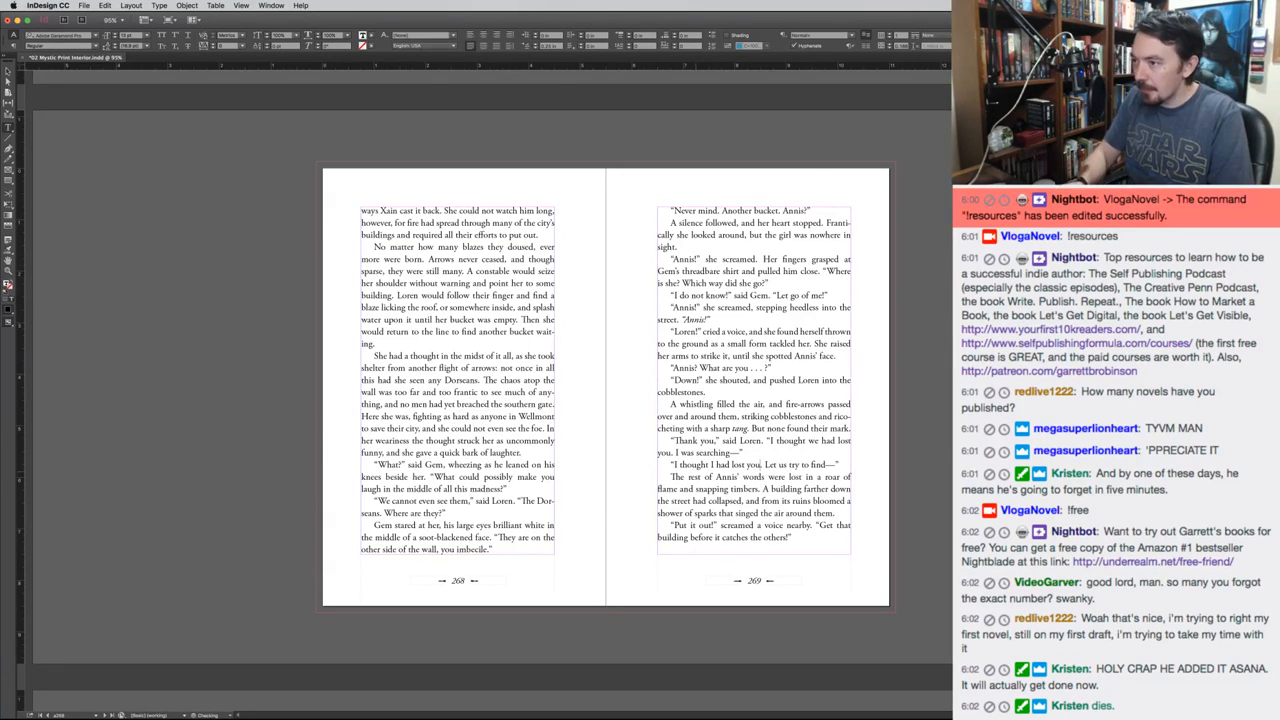
pyautogui.moveTo(760, 465); pyautogui.dragTo(674, 465)
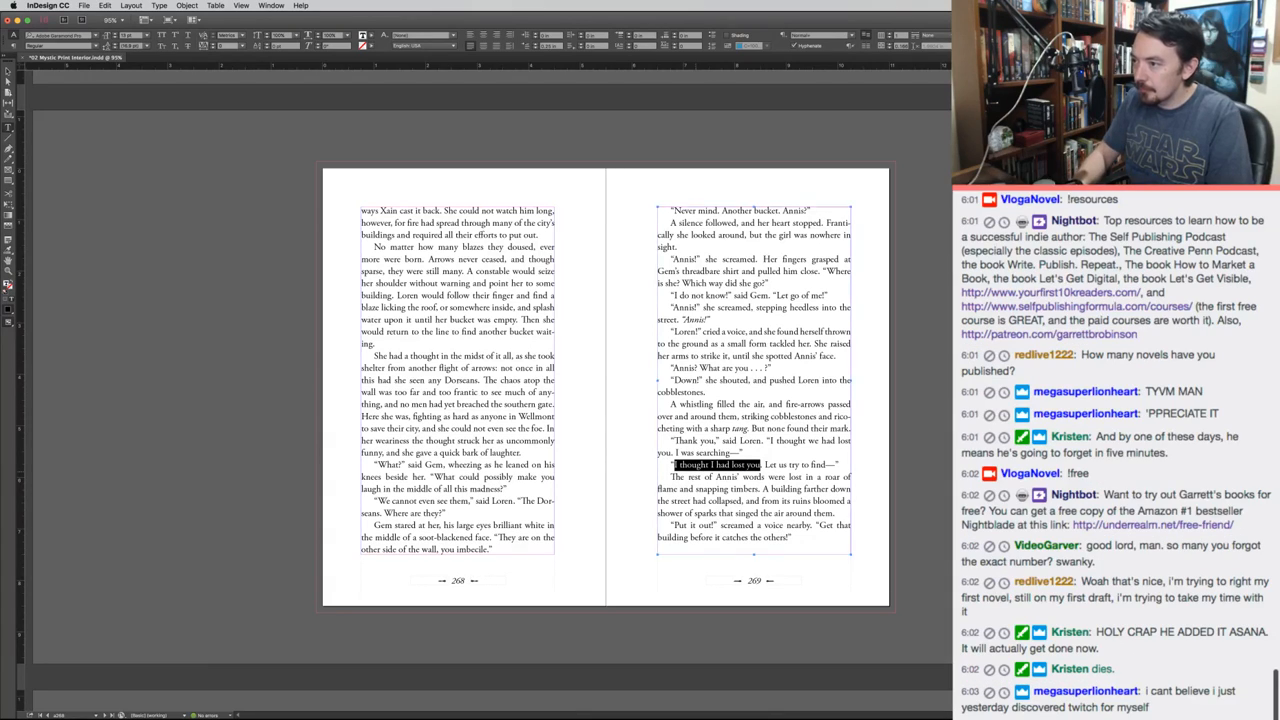
pyautogui.press('super+Tab')
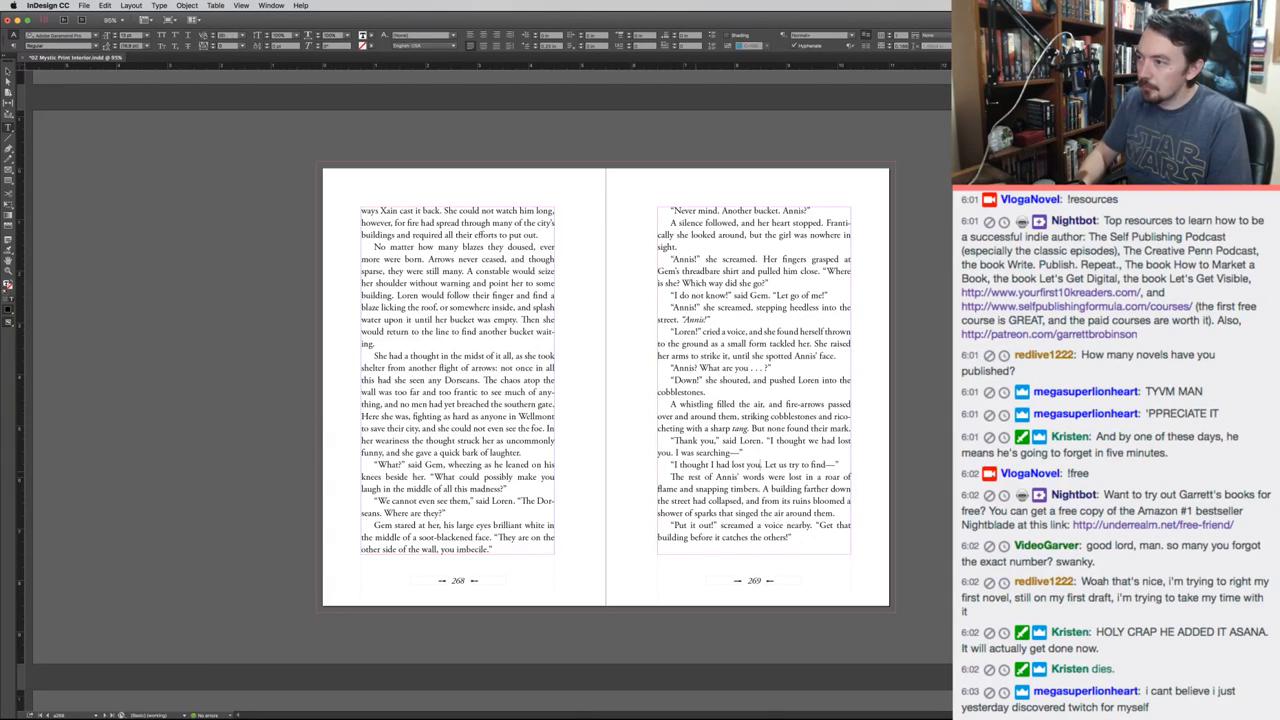
# Set the word "you" in "I thought I had lost you" on page 269 to the Italic font style
pyautogui.doubleClick(755, 465)
pyautogui.press('super+i')
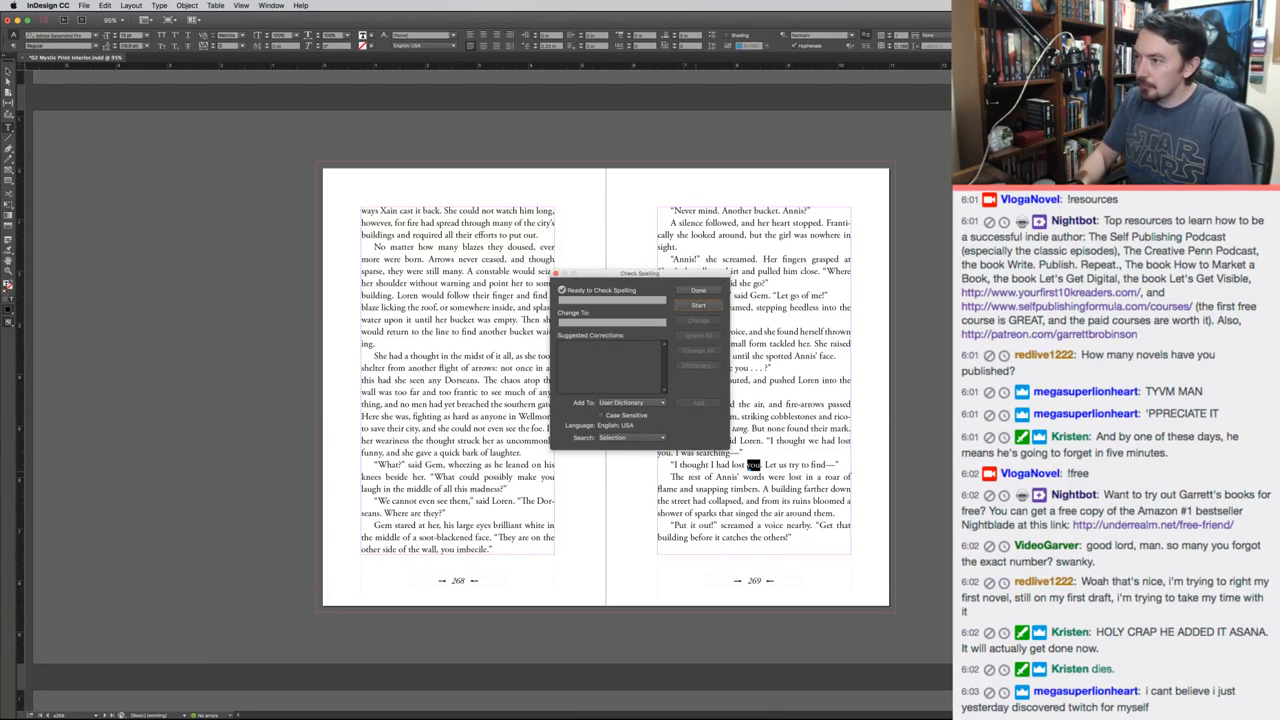
pyautogui.press('Escape')
pyautogui.click(97, 48)
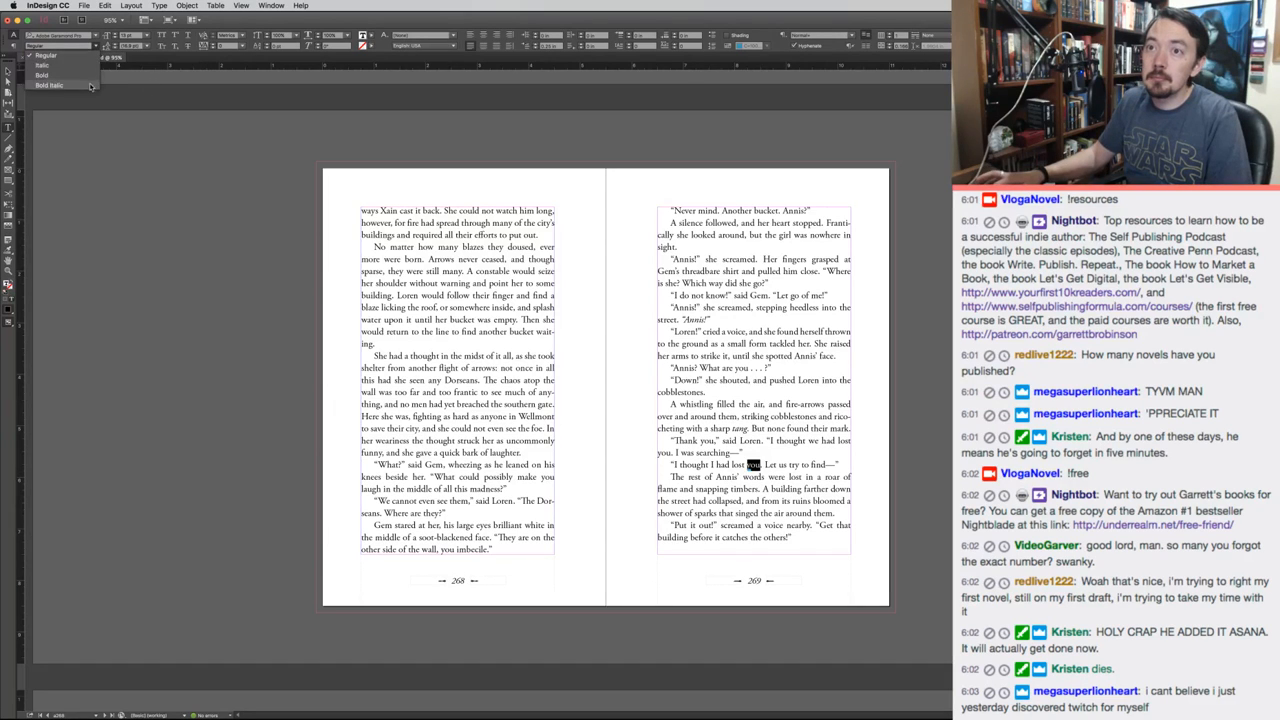
pyautogui.click(42, 65)
pyautogui.click(213, 384)
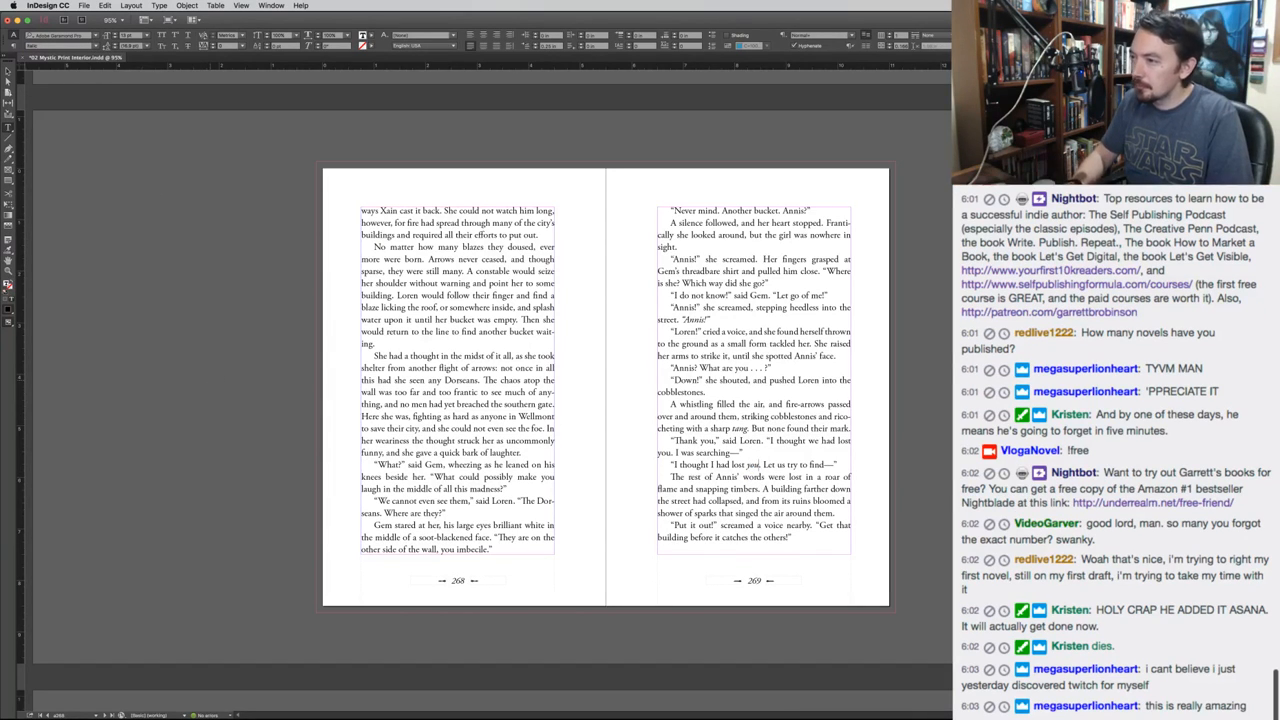
pyautogui.click(97, 48)
pyautogui.click(84, 66)
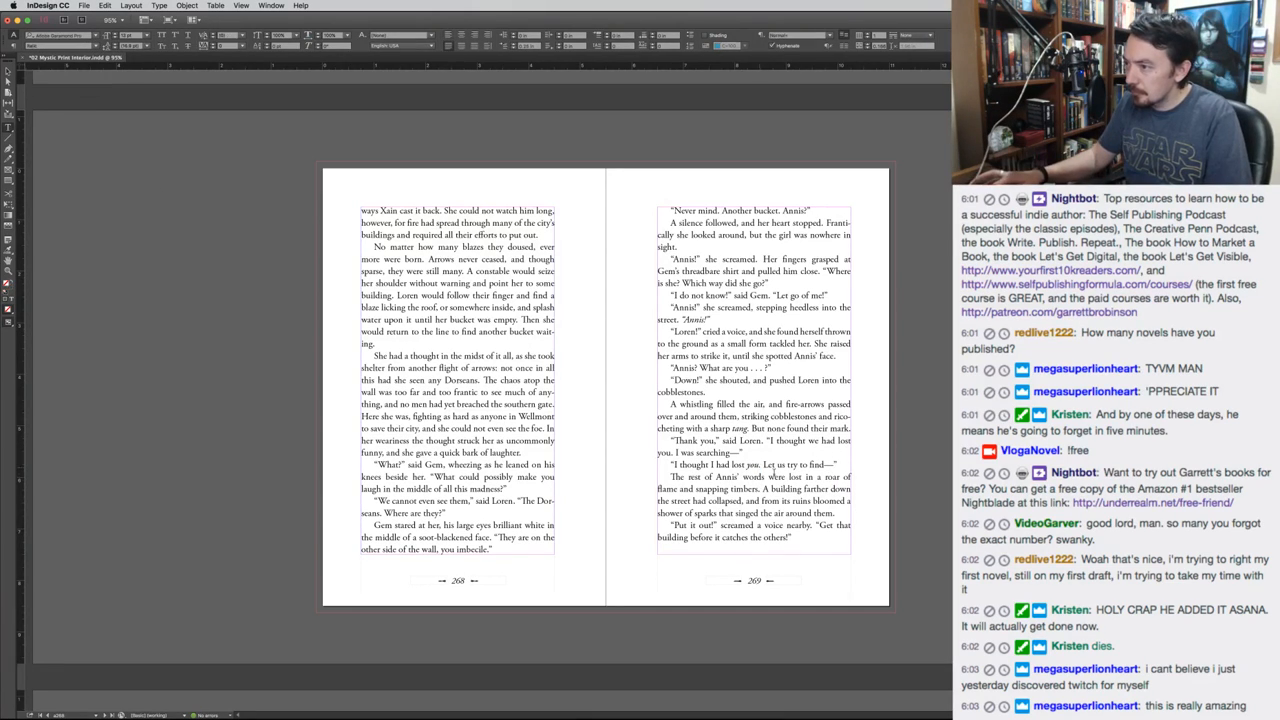
# Switch to Scrivener, replace "I got turned around" with "I thought I had lost you", italicizing "you", and save the manuscript
pyautogui.hotkey('shift', 'Home')
pyautogui.hotkey('shift', 'Right')
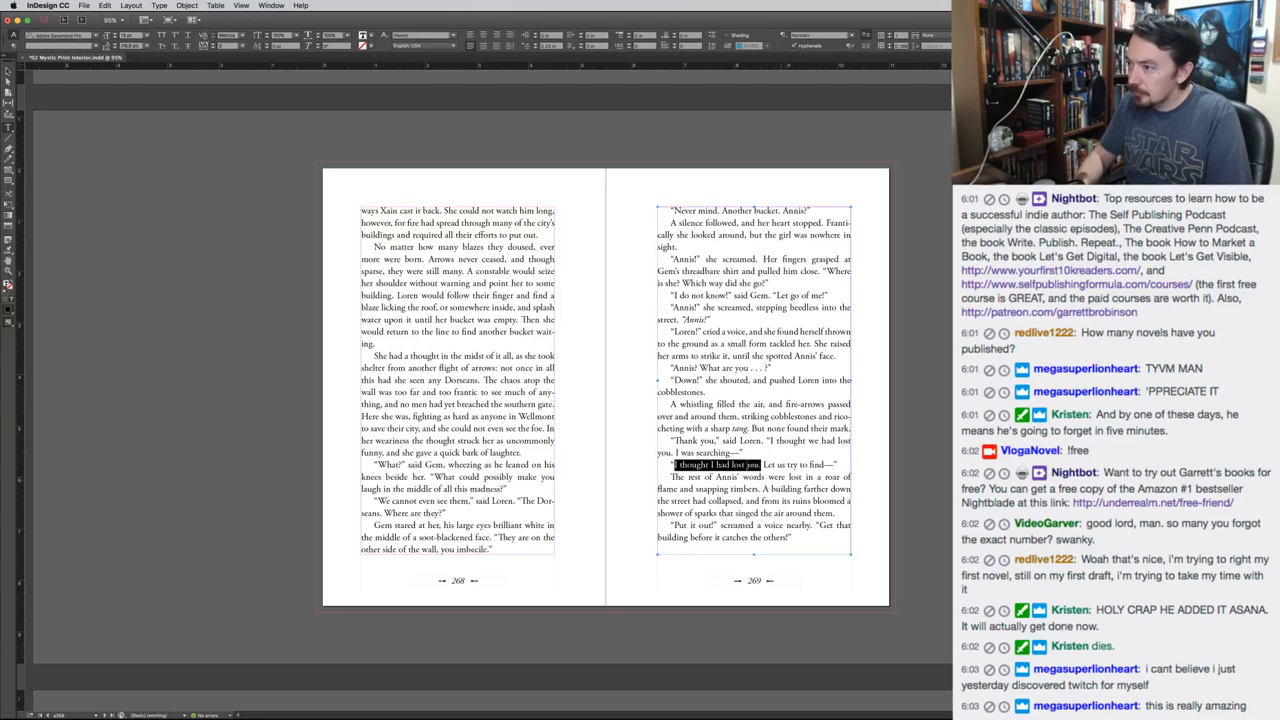
pyautogui.press('super+Tab')
pyautogui.press('super+Tab')
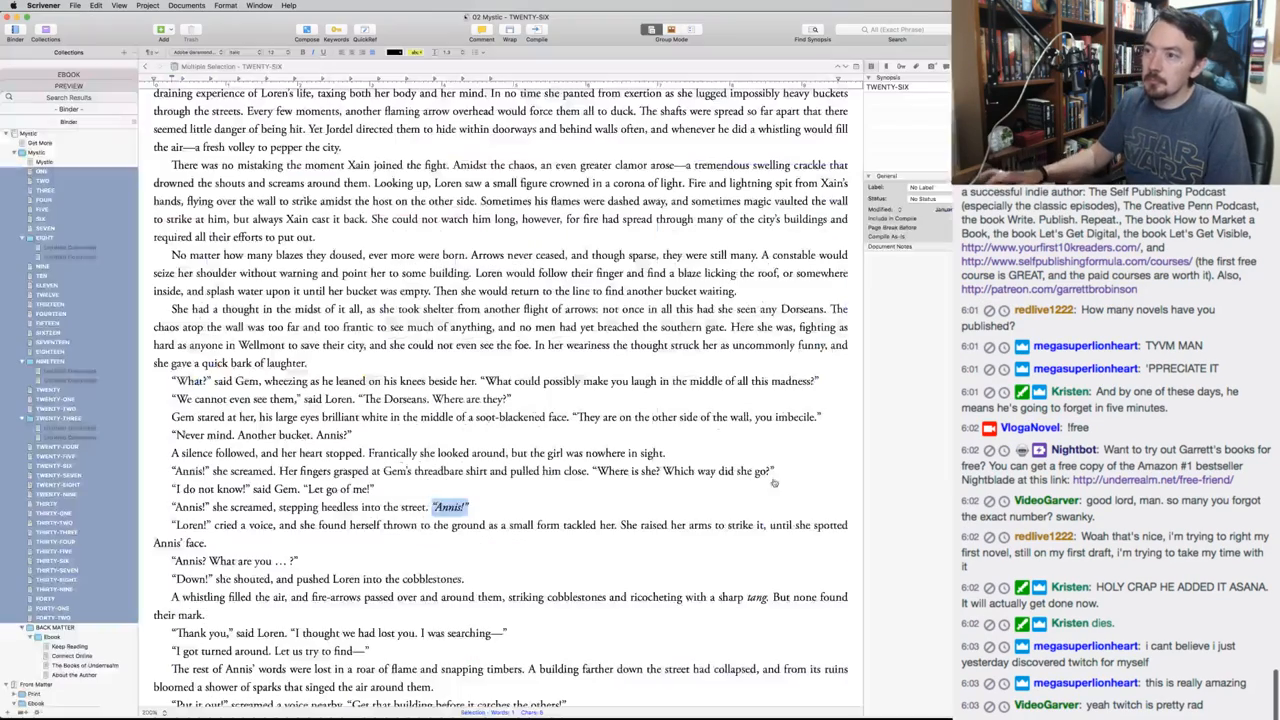
pyautogui.scroll(-1, 549, 393)
pyautogui.scroll(-2, 549, 393)
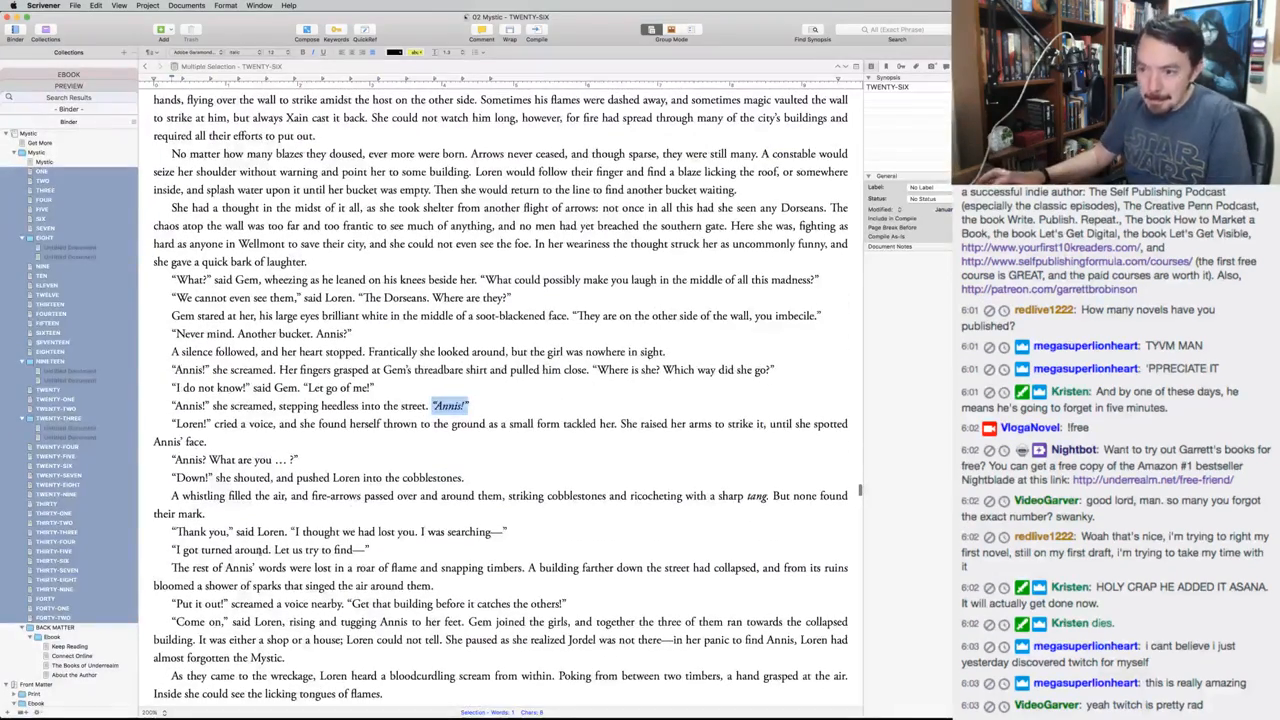
pyautogui.moveTo(269, 550); pyautogui.dragTo(174, 550)
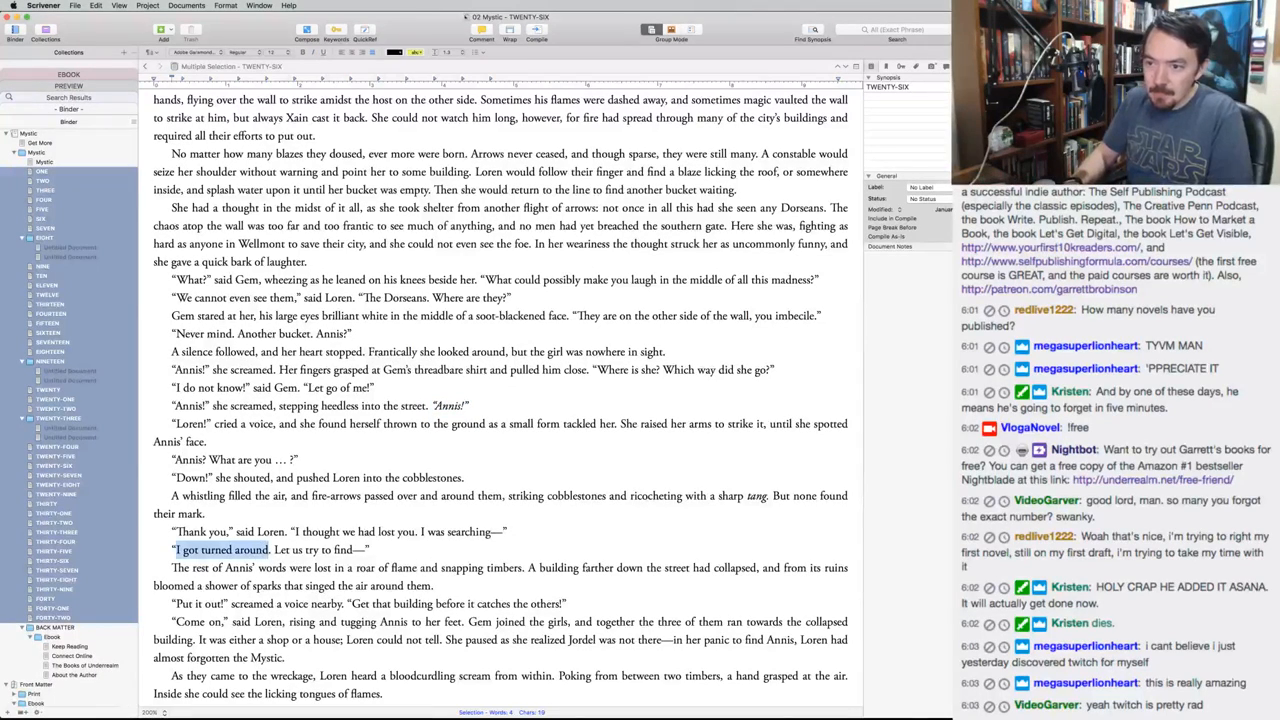
pyautogui.write('I thought I had lost')
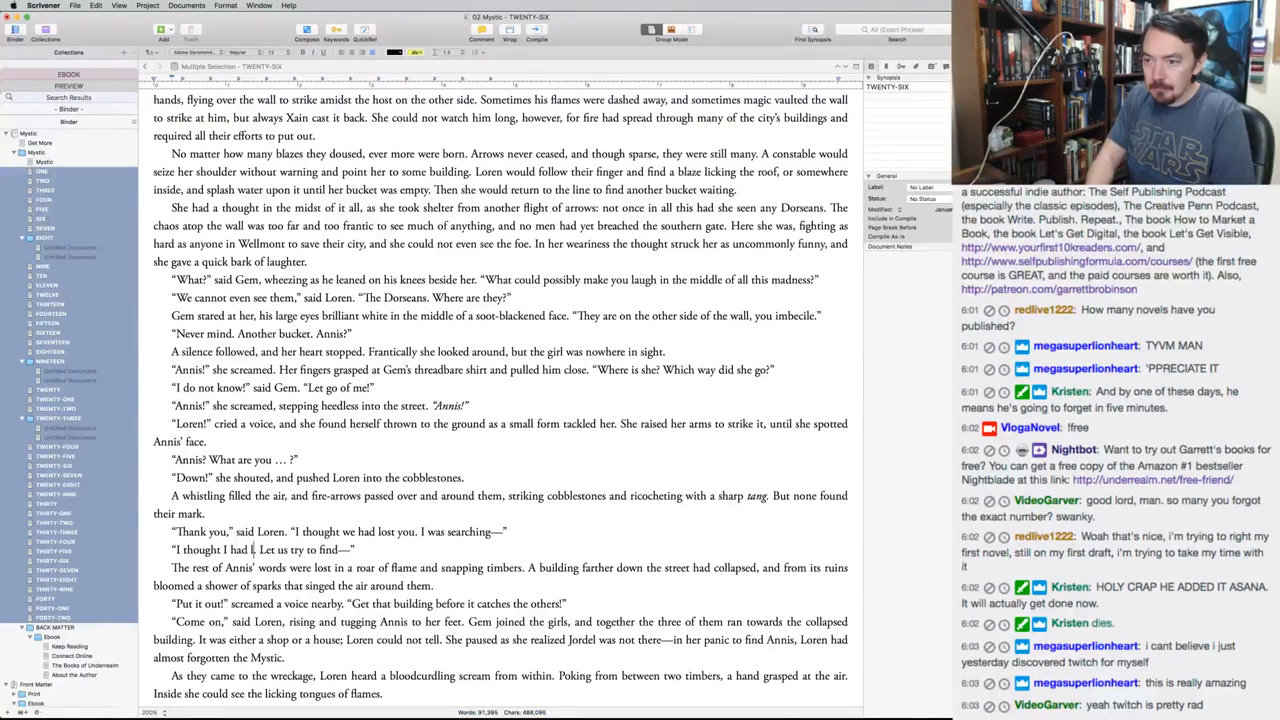
pyautogui.write(' you.')
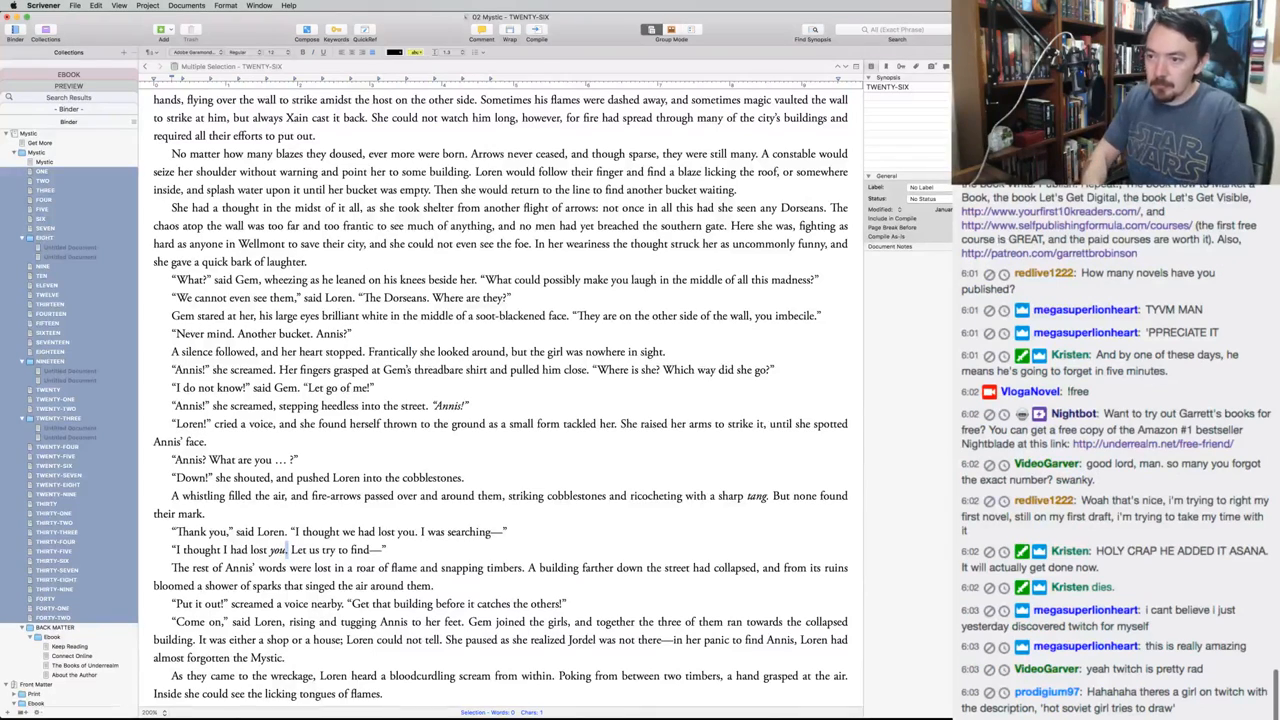
pyautogui.press('super+i')
pyautogui.press('Right')
pyautogui.press('super+s')
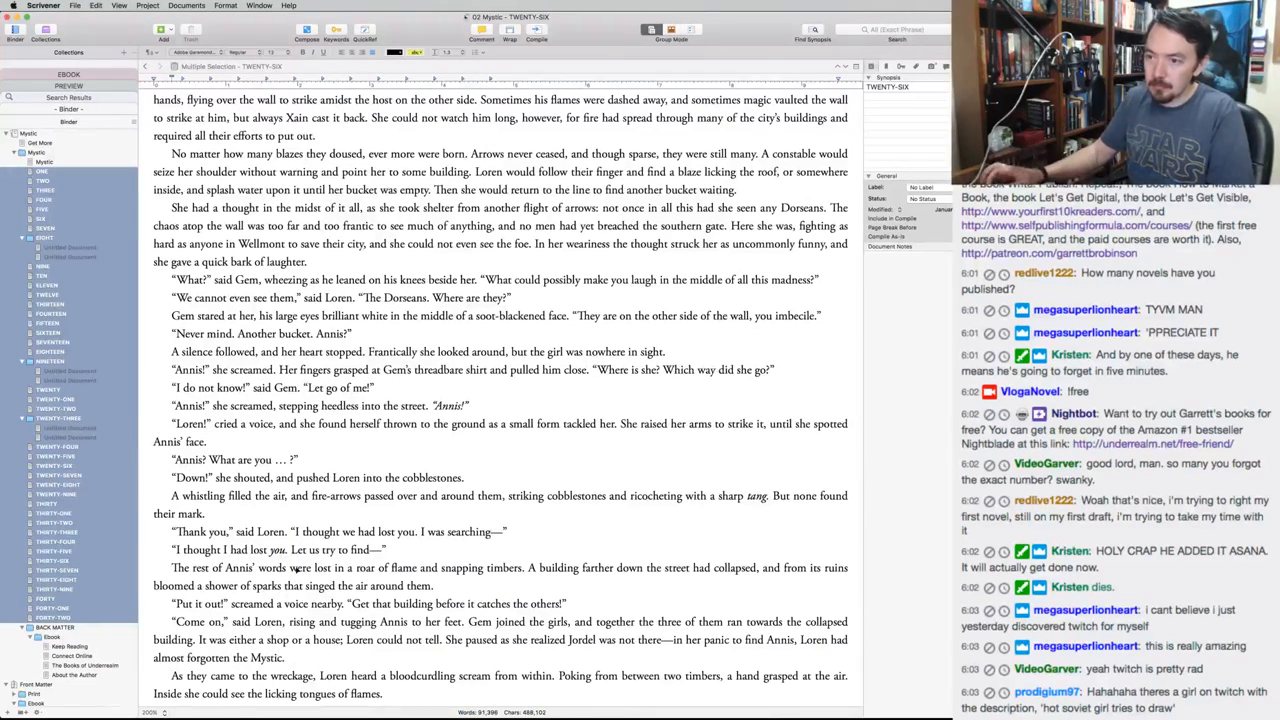
# Switch back to InDesign, deselect the text, and activate the Selection tool
pyautogui.press('super+Tab')
pyautogui.click(300, 432)
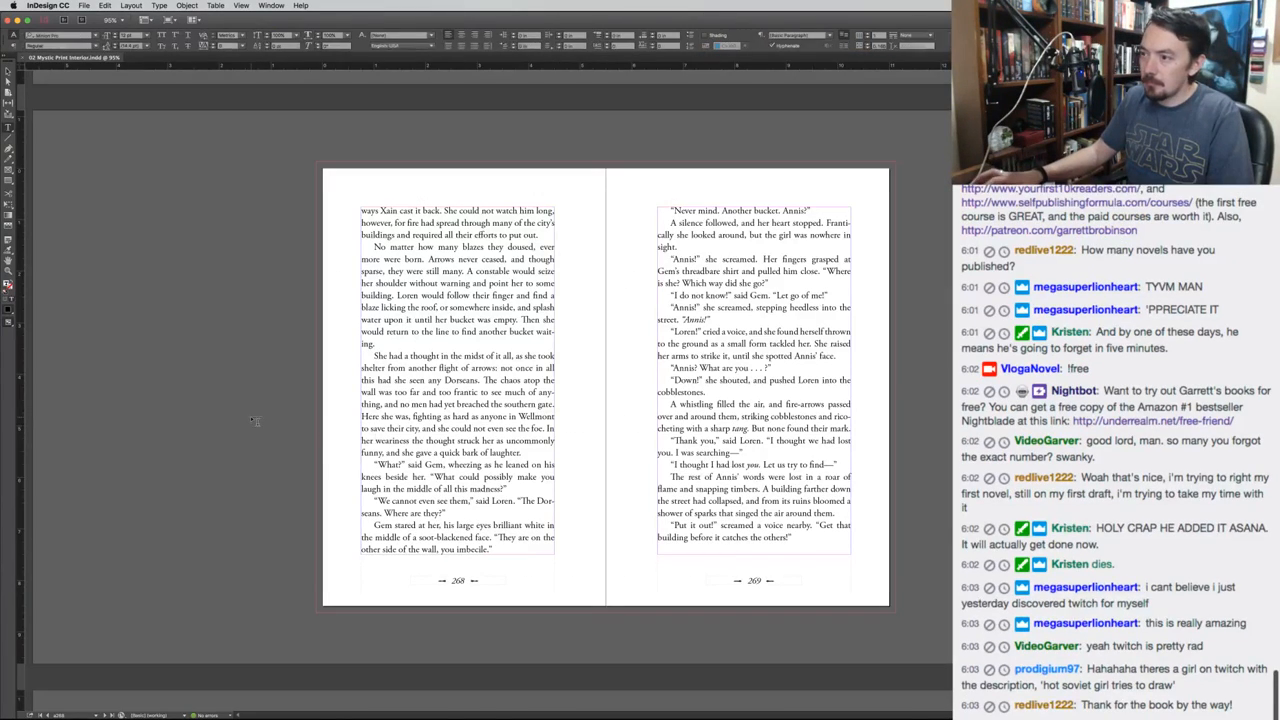
pyautogui.press('v')
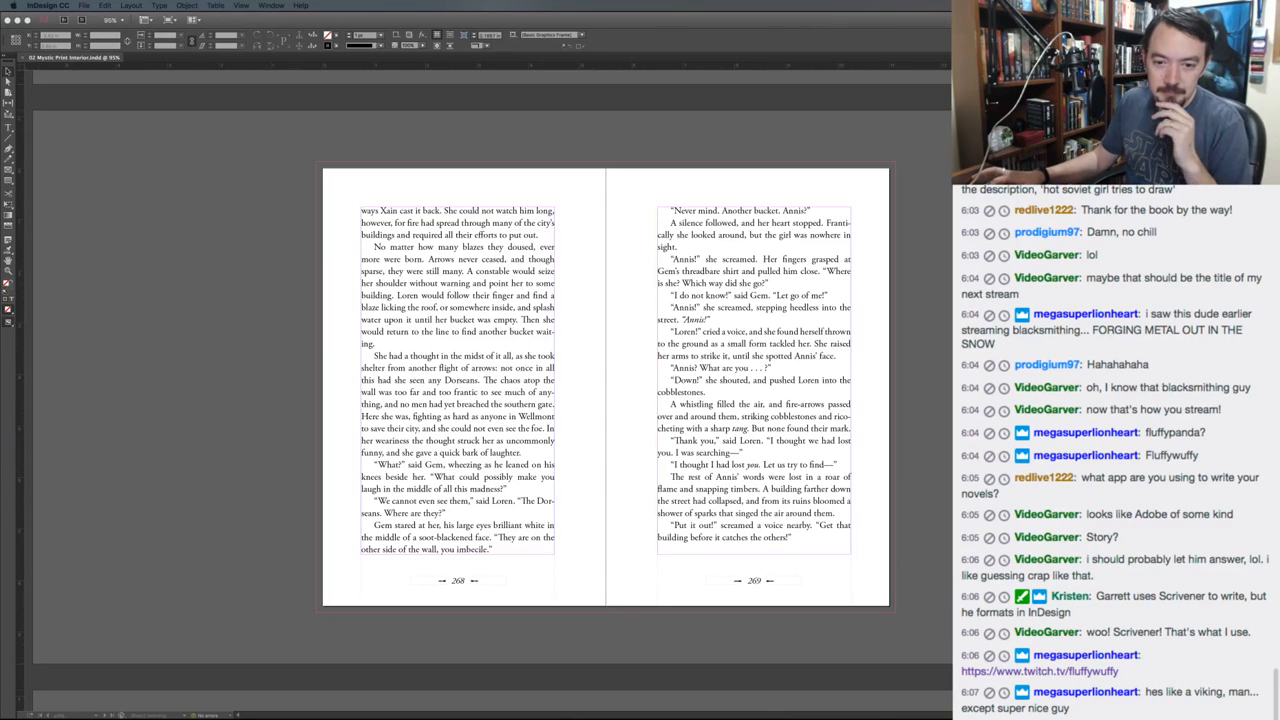
# Open the Fluffywuffy Twitch link from the chat, go to the Asana My Tasks tab, and switch back to InDesign
pyautogui.click(1040, 671)
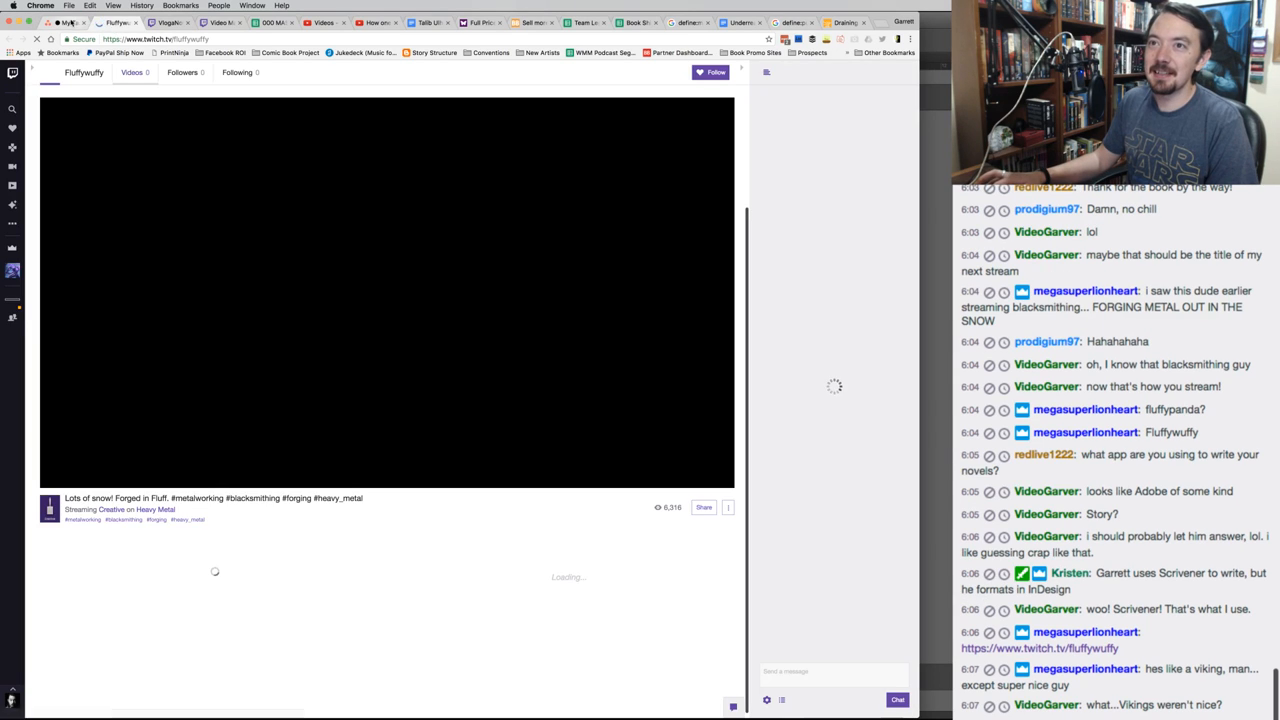
pyautogui.click(68, 22)
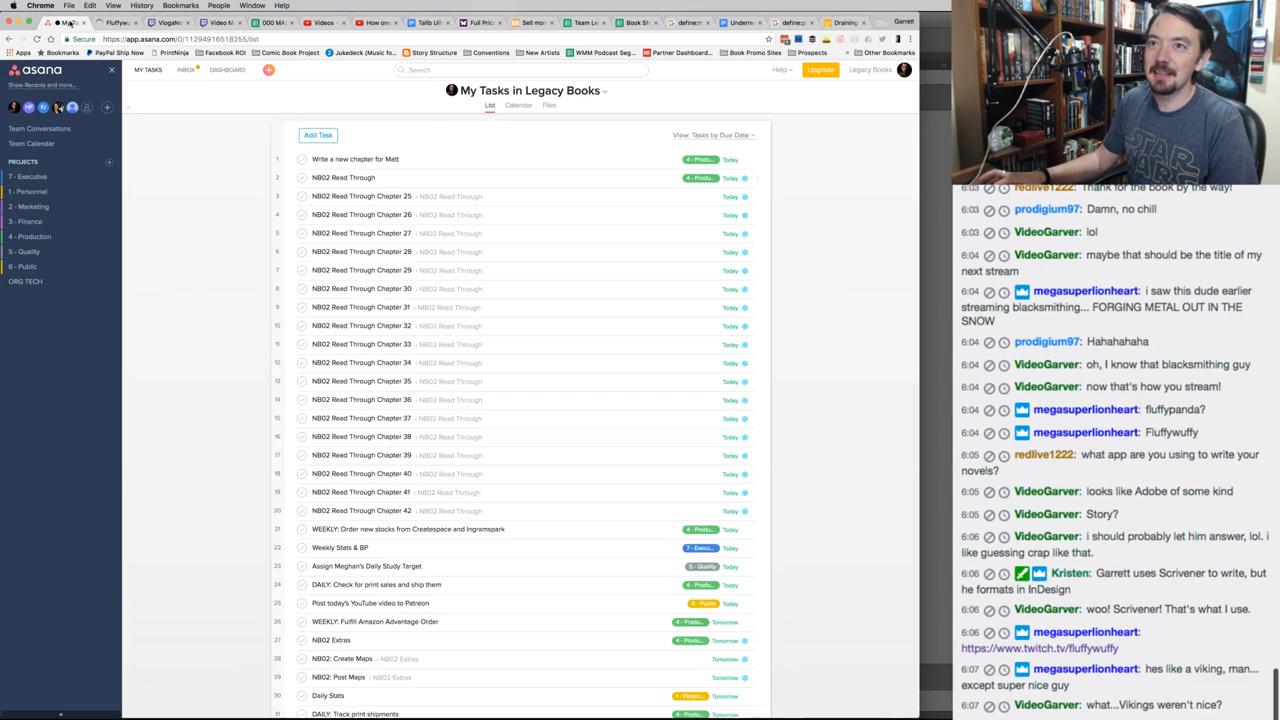
pyautogui.press('super+Tab')
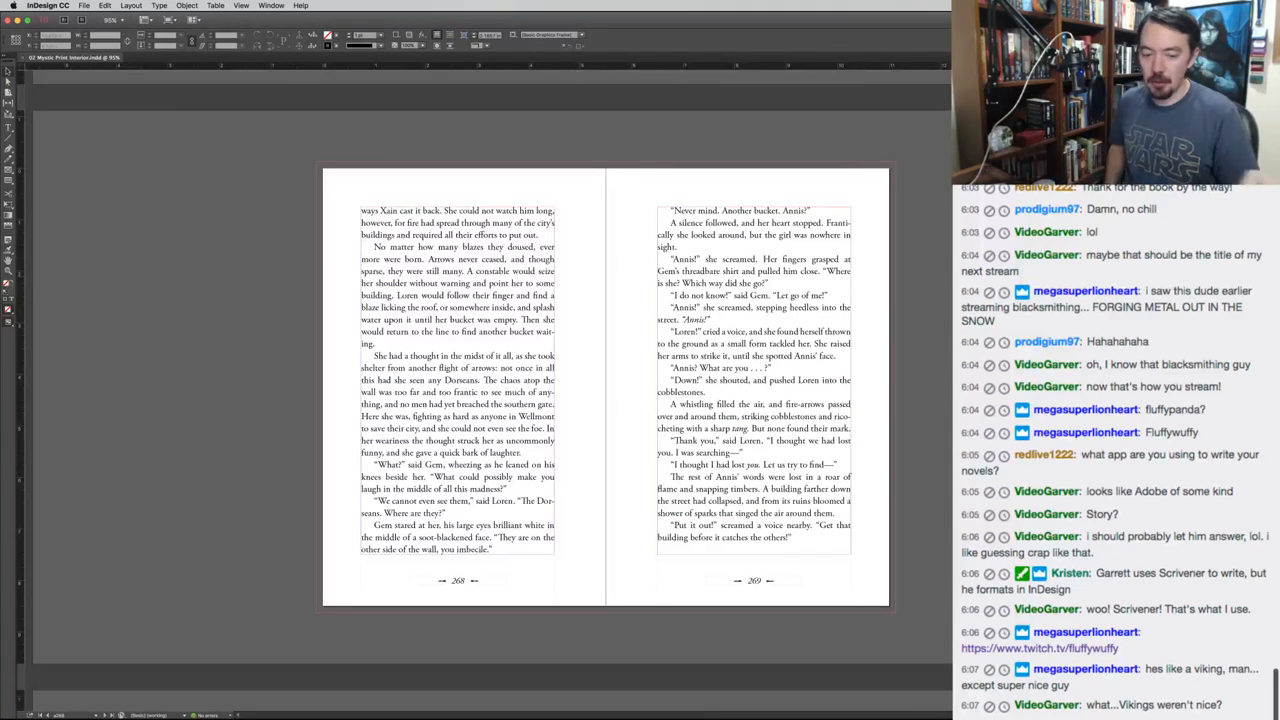
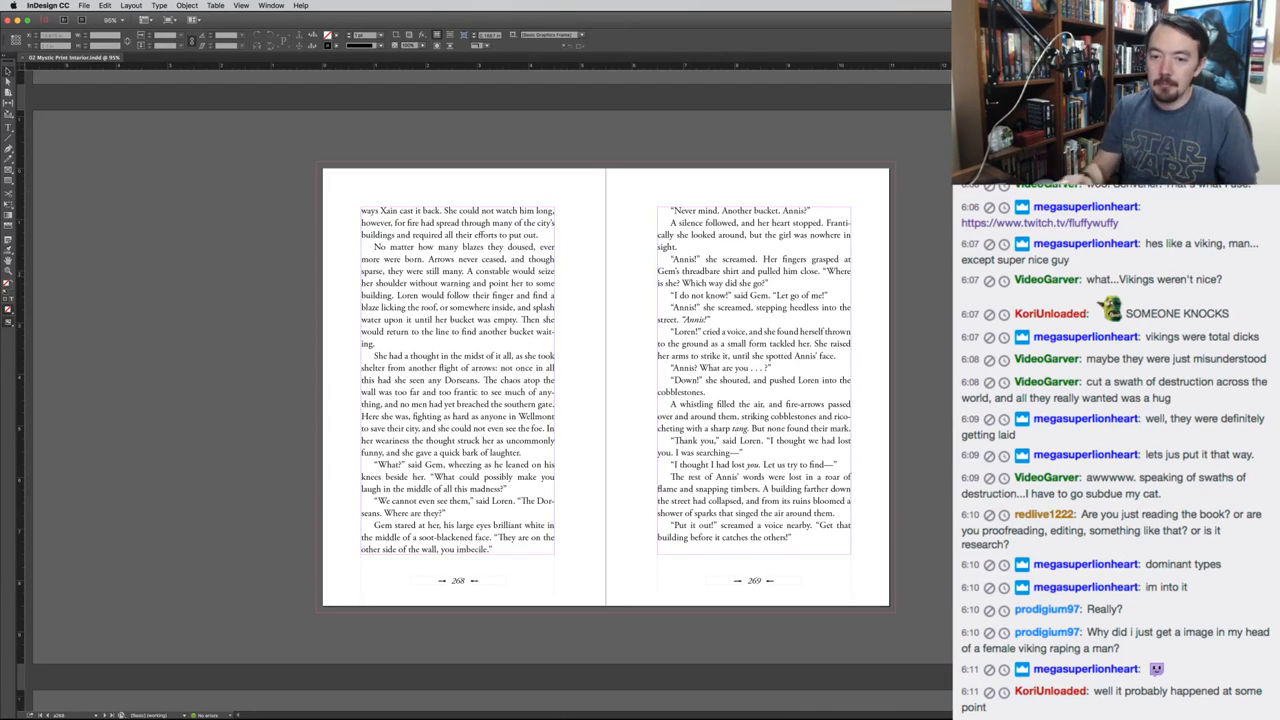
# Continue proofreading the print interior through pages 270 to 273
pyautogui.press('pagedown')
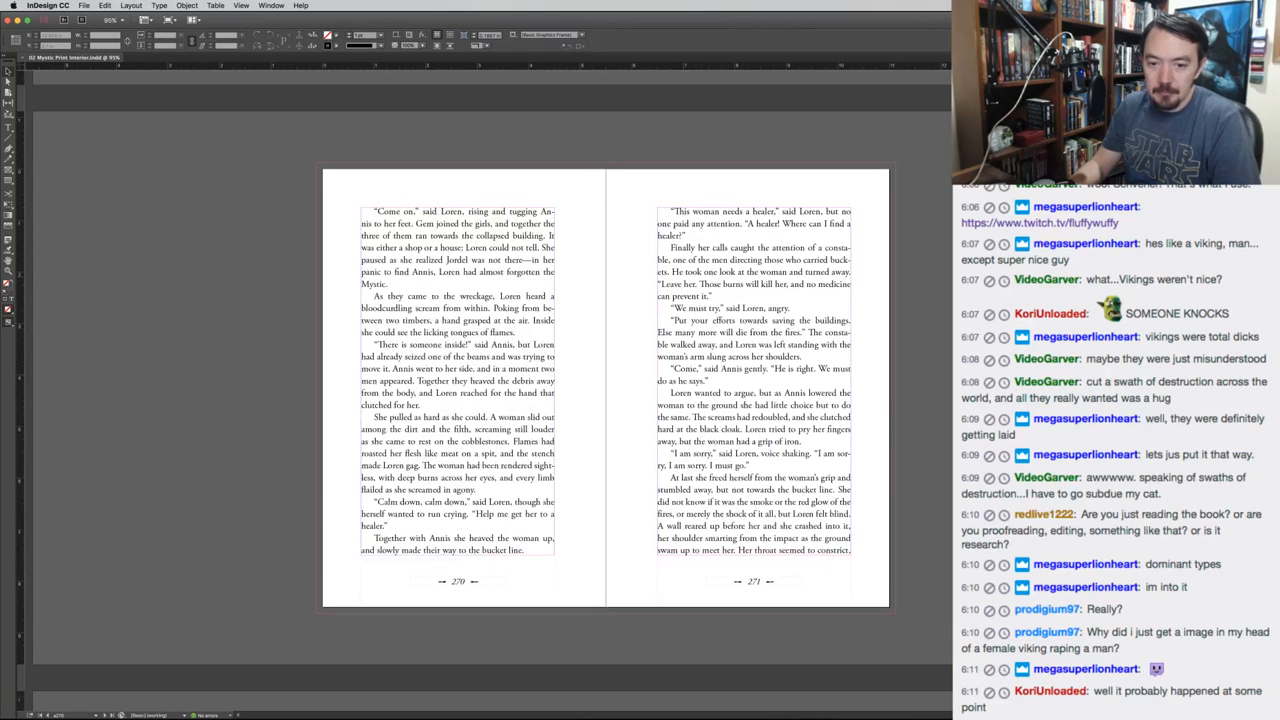
pyautogui.press('pagedown')
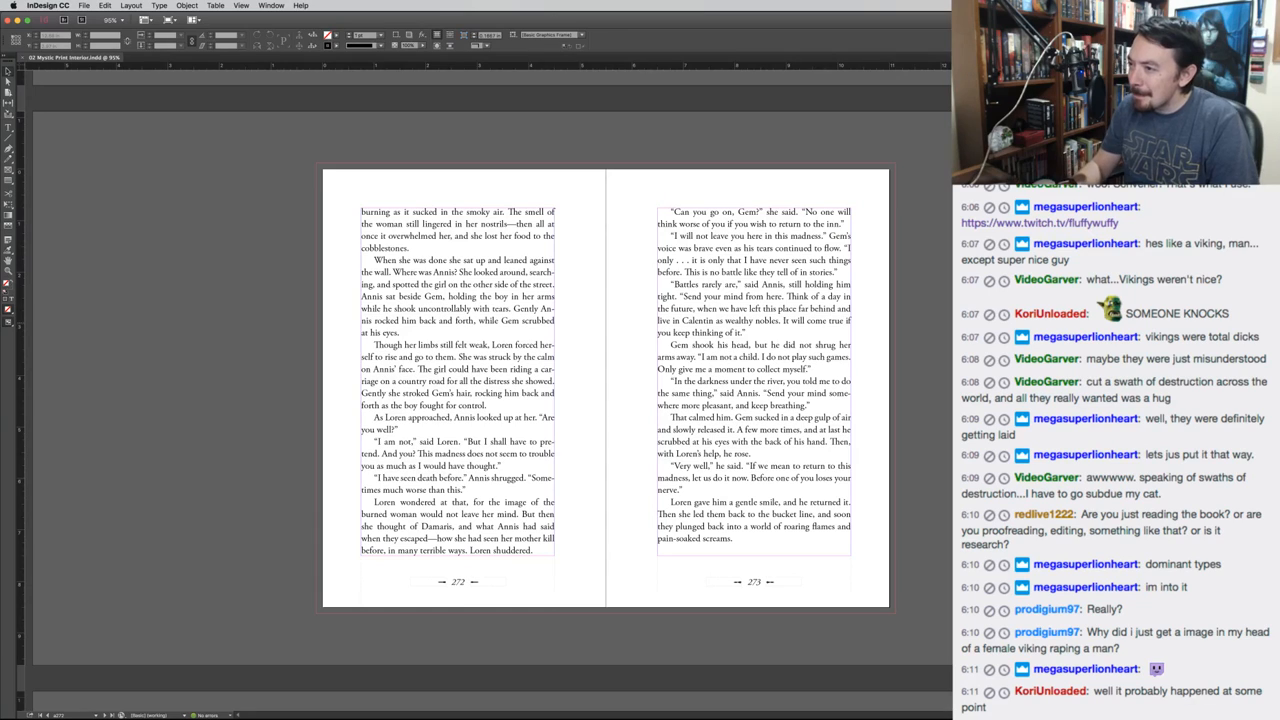
# Replace "madness" with "chaos" in the "If we mean to return to this madness" line on page 273
pyautogui.doubleClick(692, 483)
pyautogui.doubleClick(690, 480)
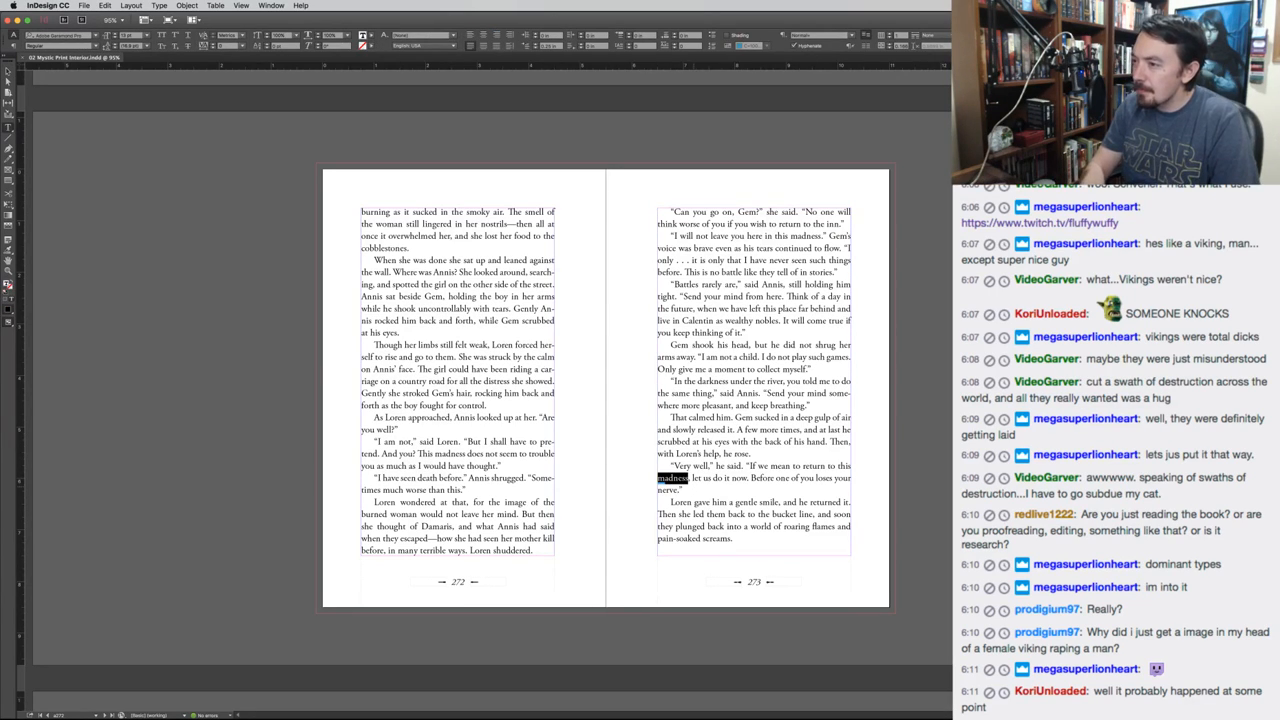
pyautogui.write('chaos')
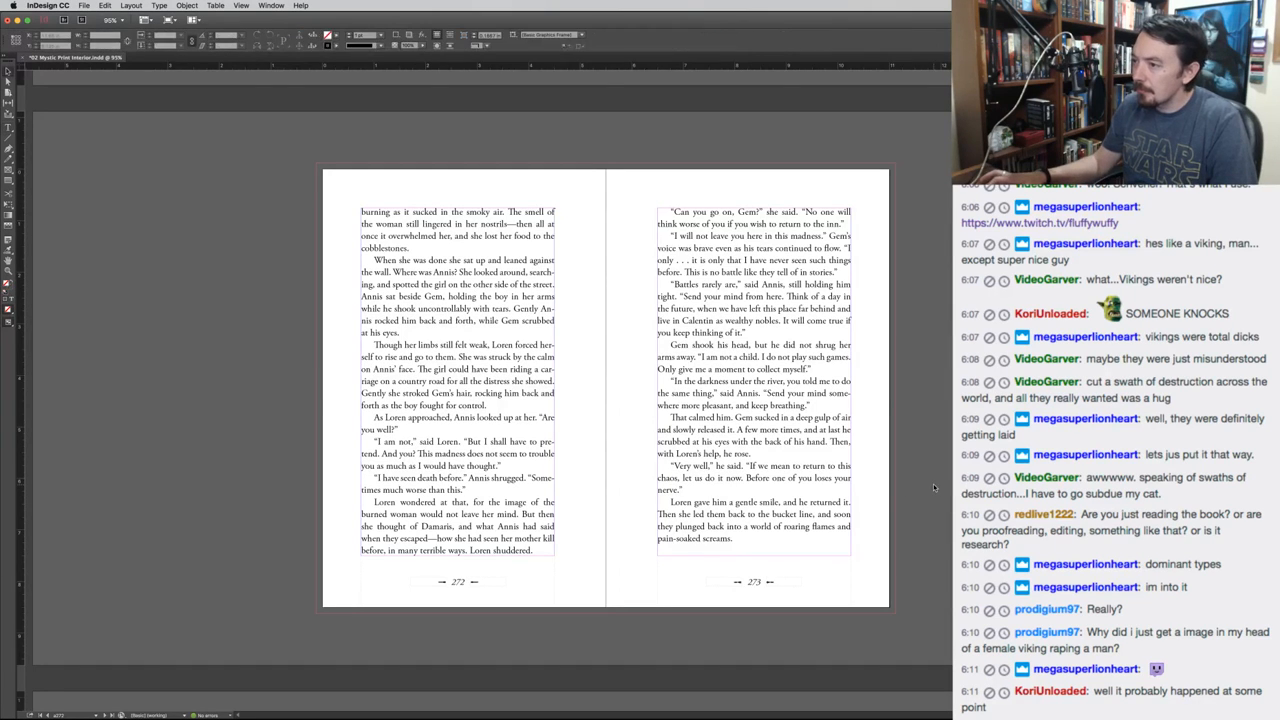
# Switch to Scrivener, change "madness" to "chaos" in the matching "Very well" line, save the manuscript, and return to InDesign
pyautogui.press('super+Tab')
pyautogui.press('super+Tab')
pyautogui.press('super+Tab')
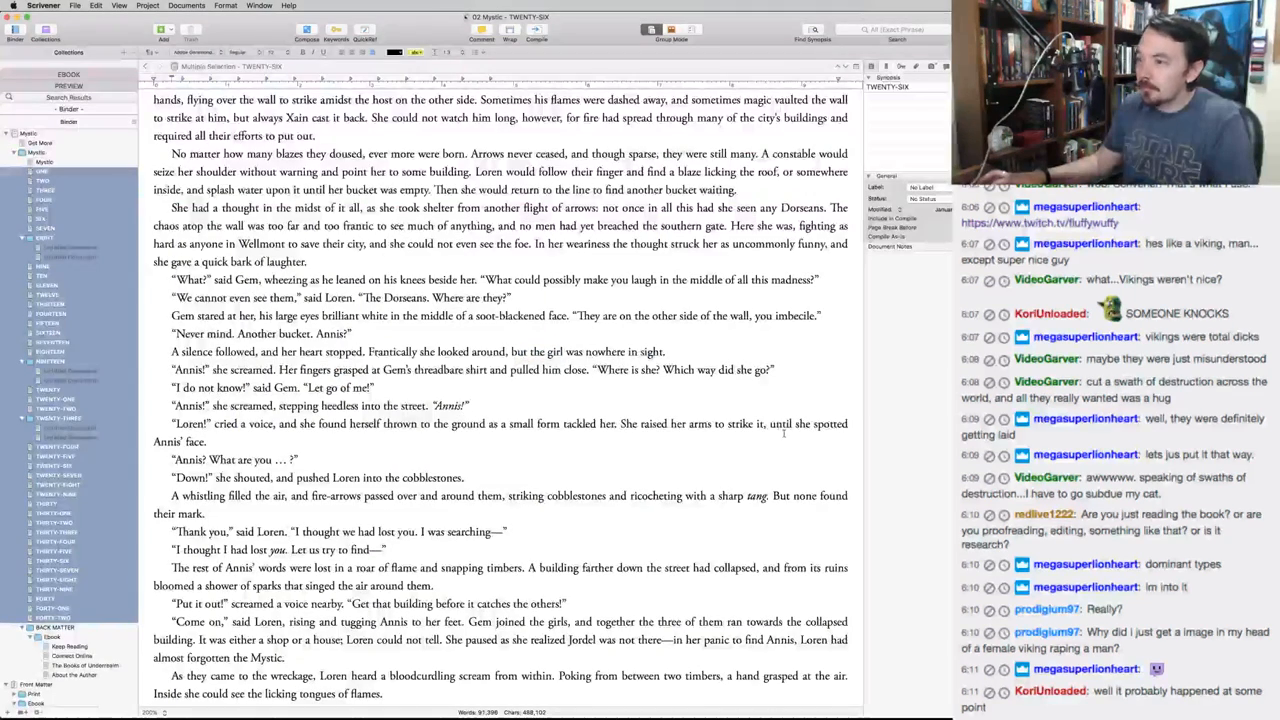
pyautogui.scroll(-3, 778, 430)
pyautogui.scroll(-4, 778, 430)
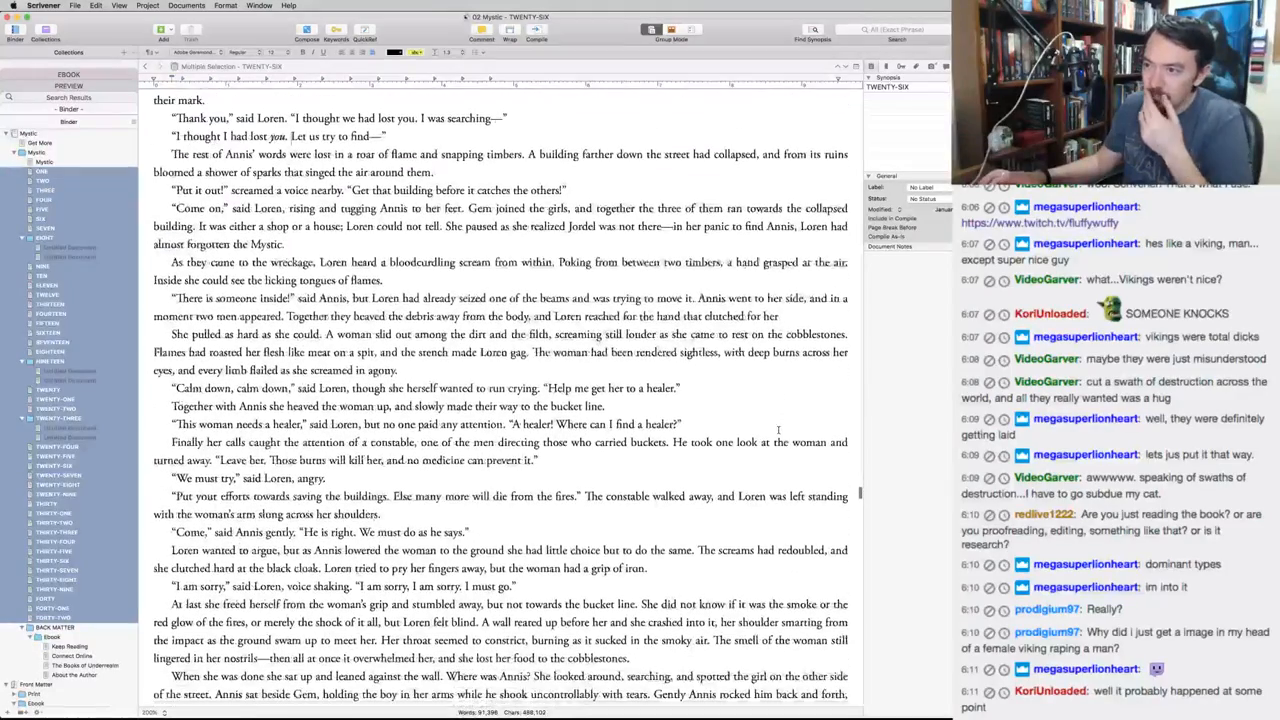
pyautogui.scroll(-4, 576, 414)
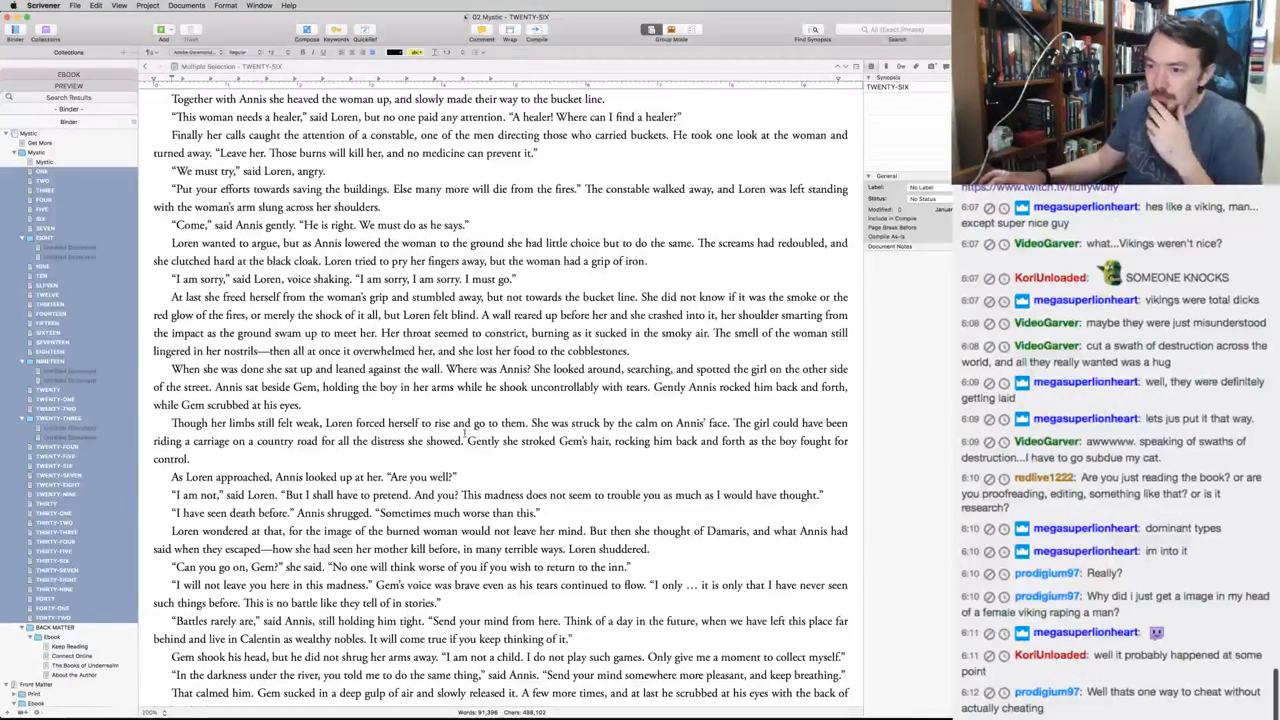
pyautogui.scroll(-1, 453, 446)
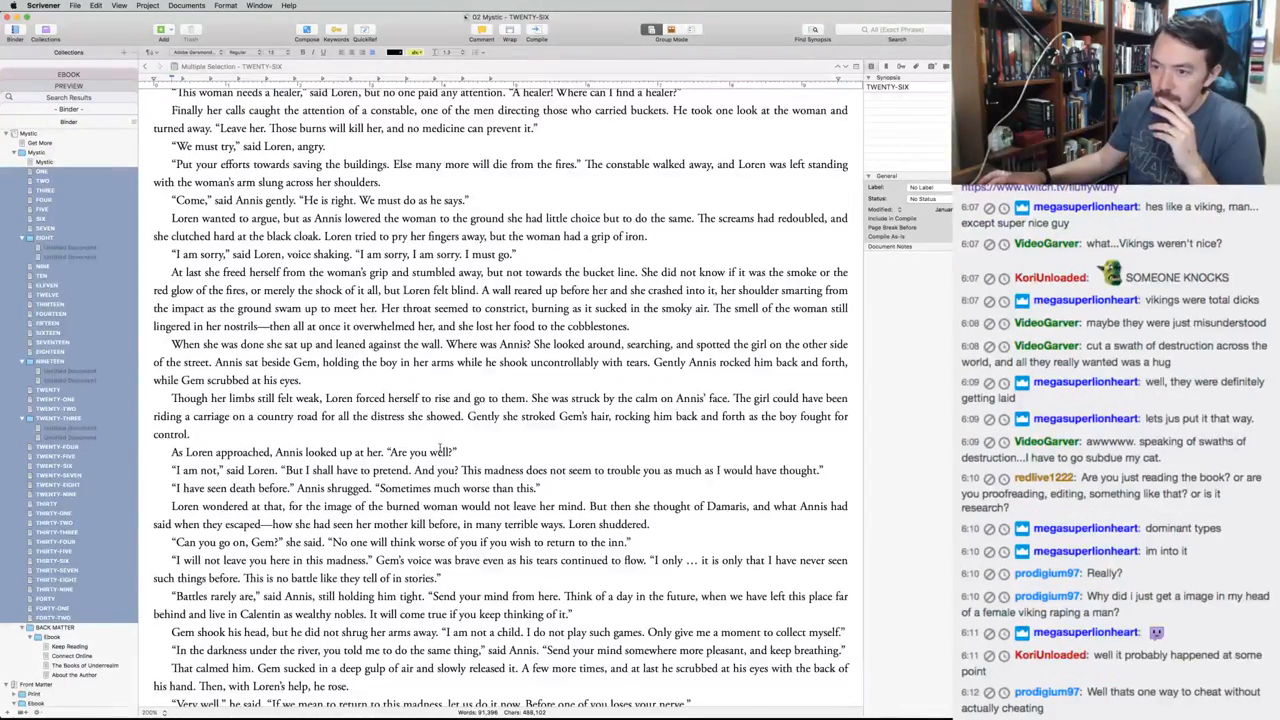
pyautogui.scroll(-4, 346, 560)
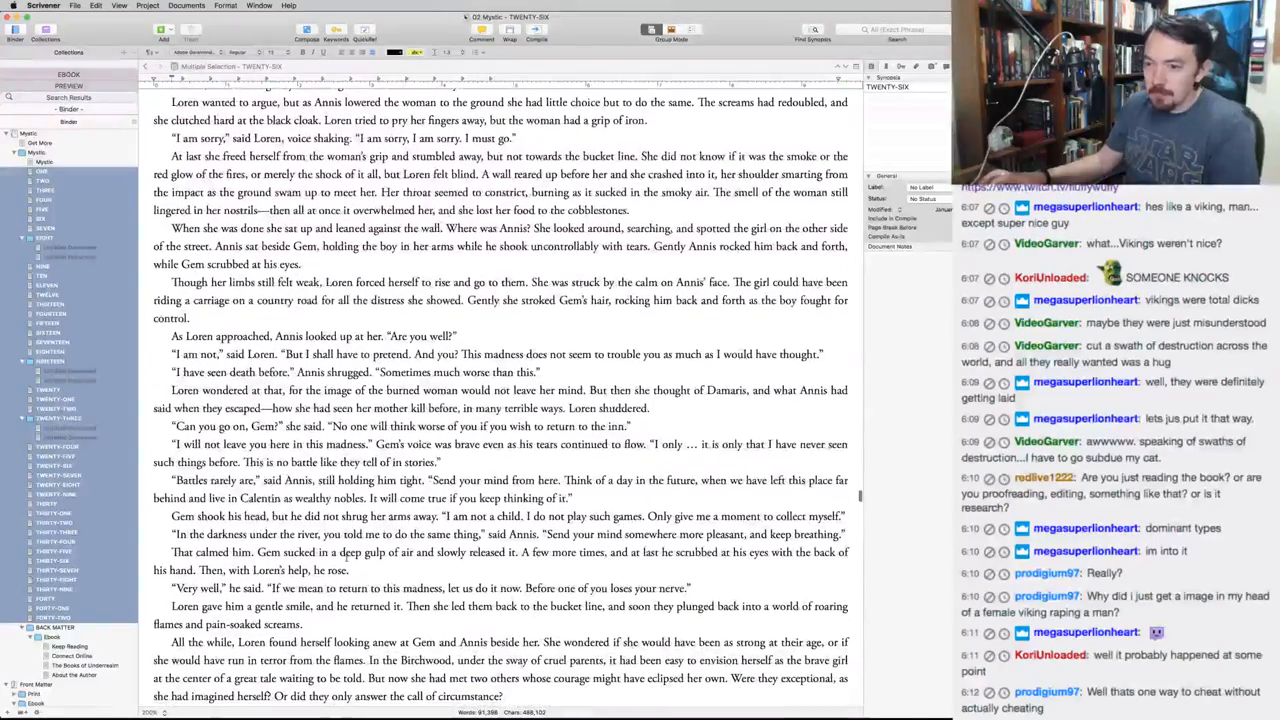
pyautogui.doubleClick(410, 589)
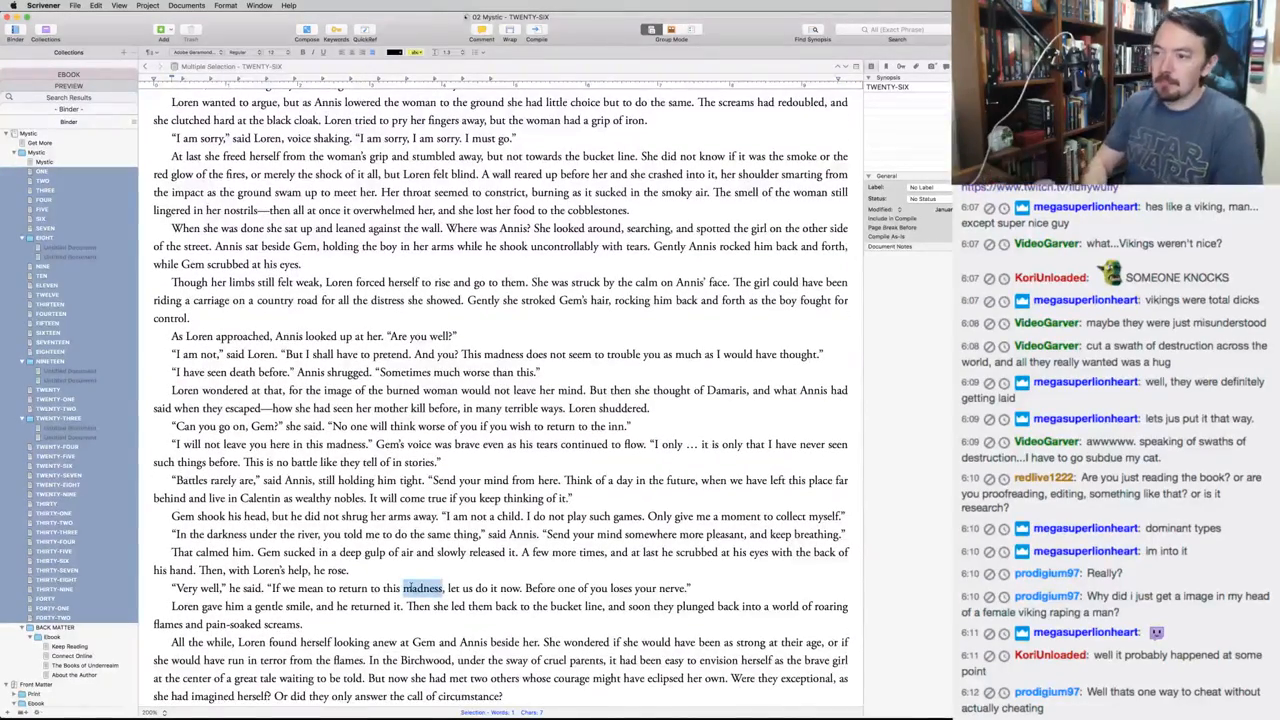
pyautogui.write('chaos')
pyautogui.press('super+s')
pyautogui.press('super+Tab')
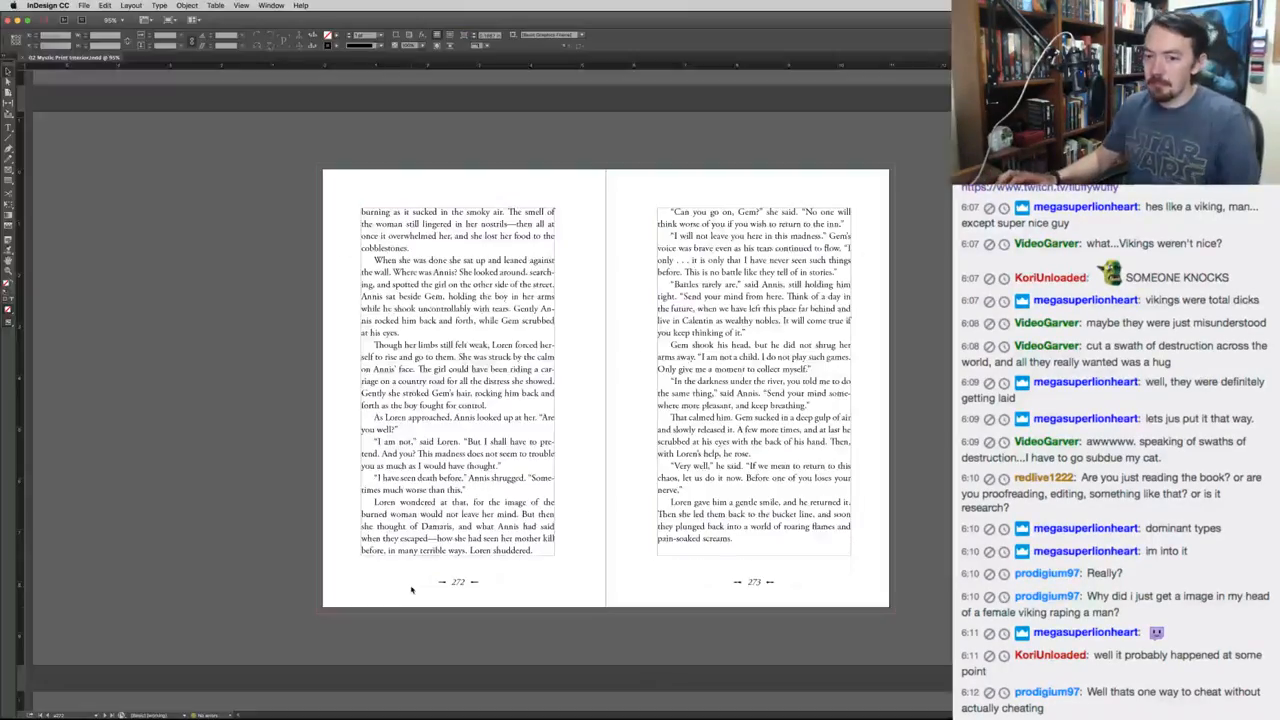